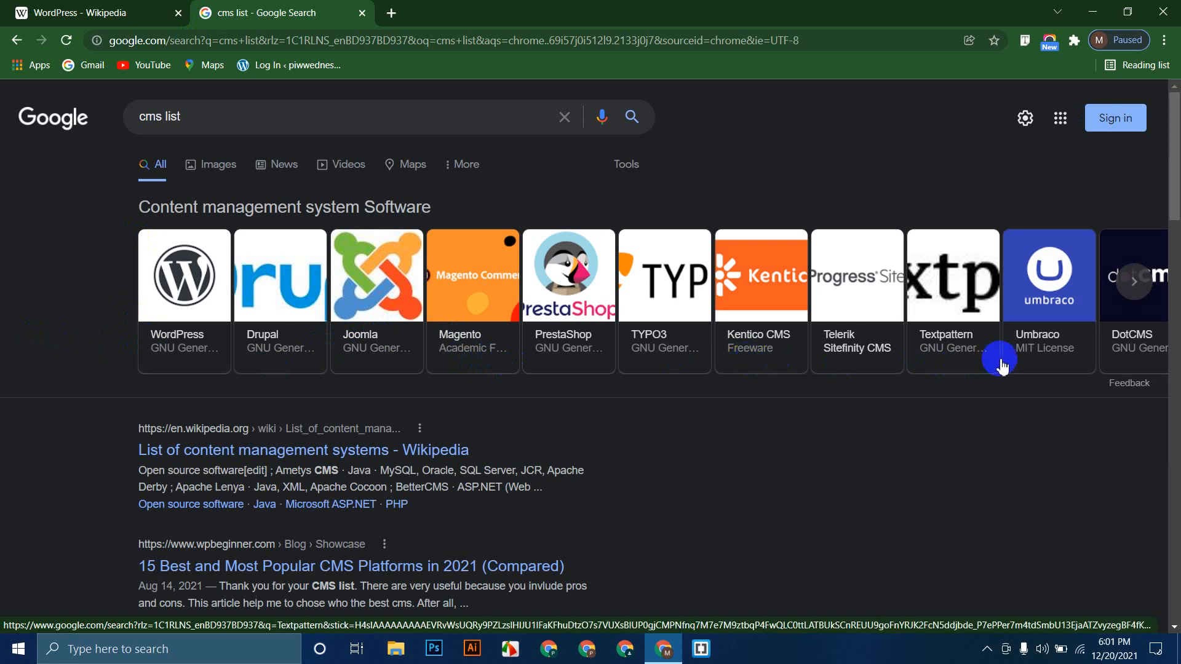
Step: Page through the CMS carousel, then search Google for themeforest in a new tab
left_click(1134, 300)
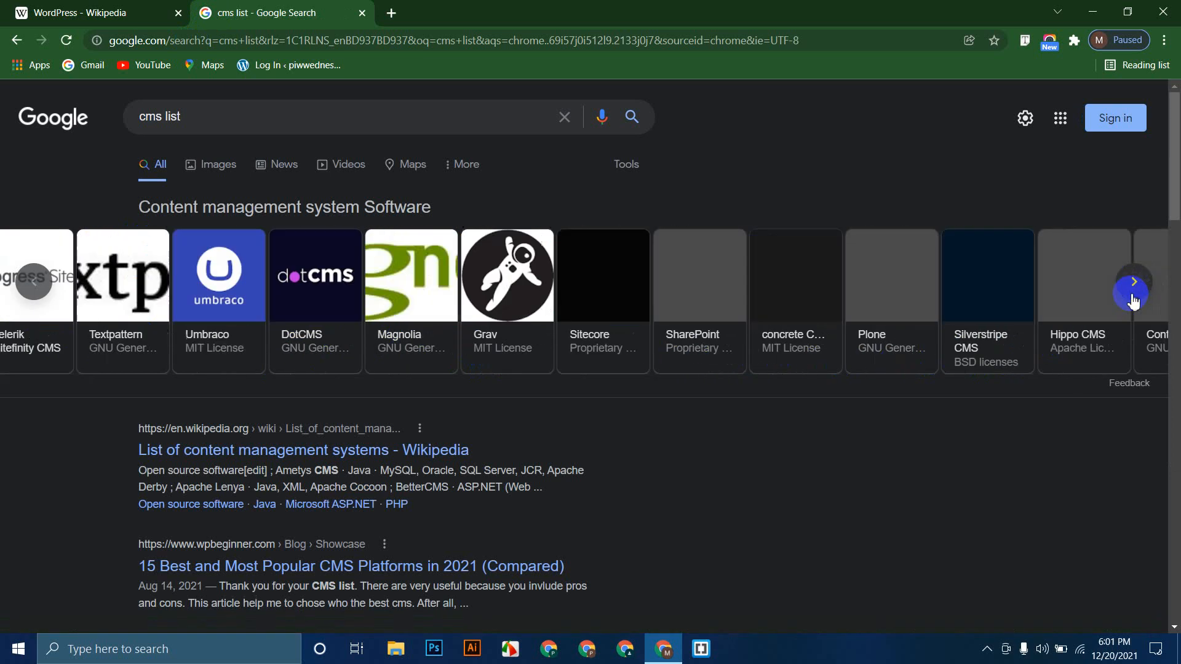
left_click(35, 288)
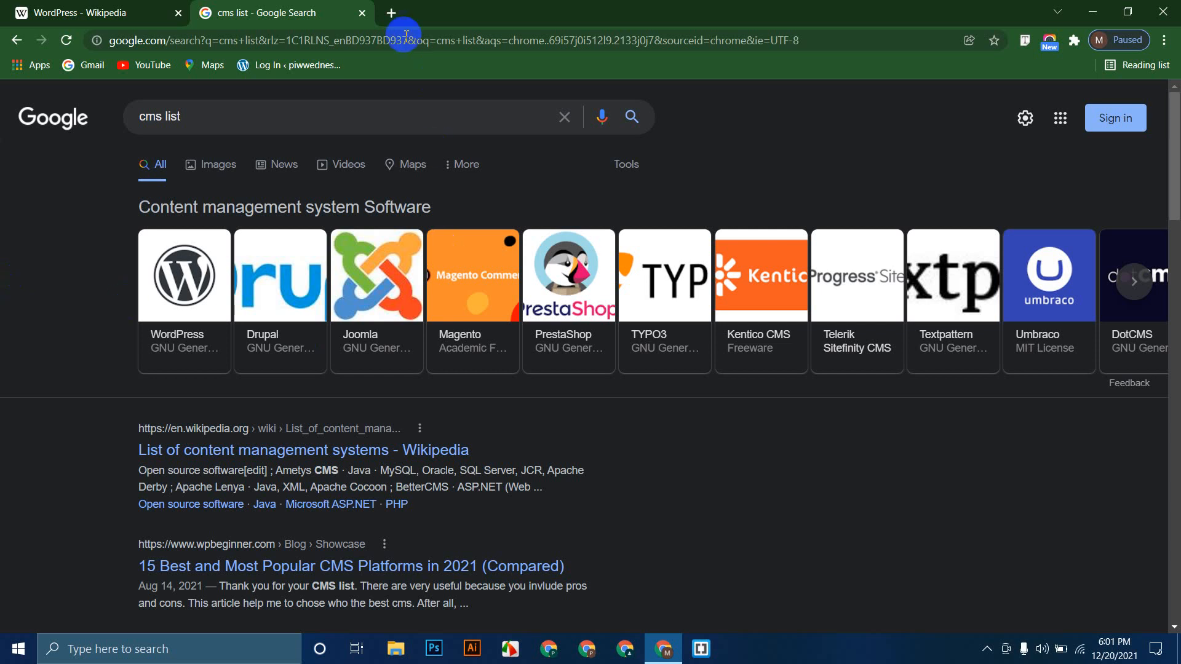
left_click(392, 14)
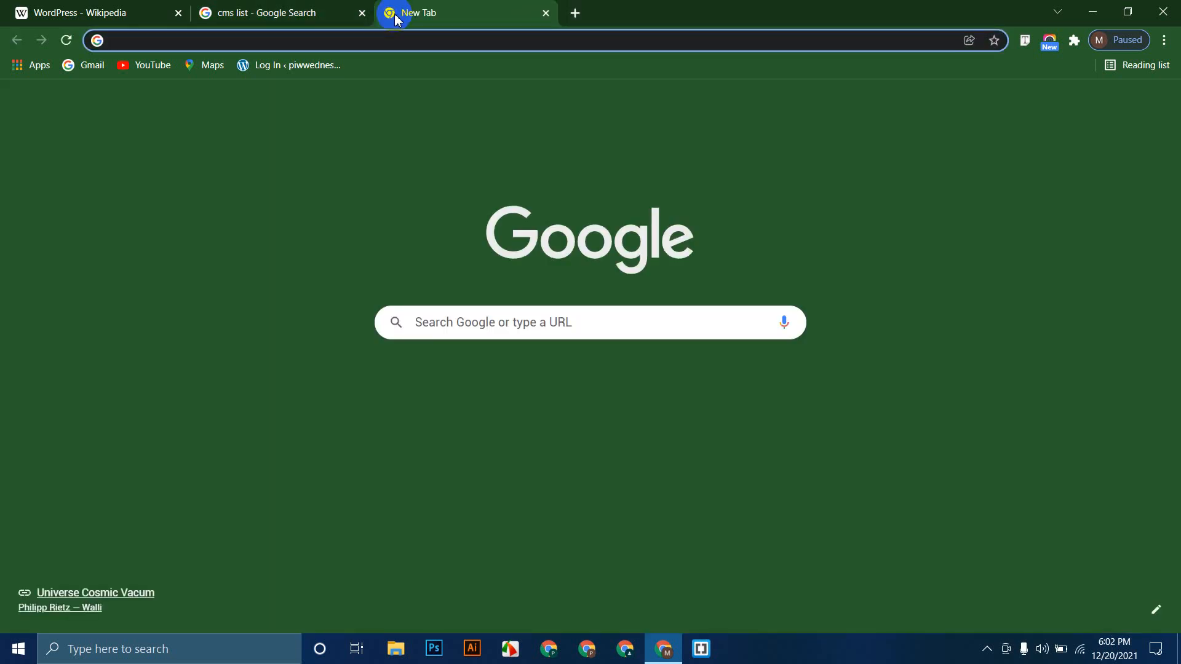
type("themeforest")
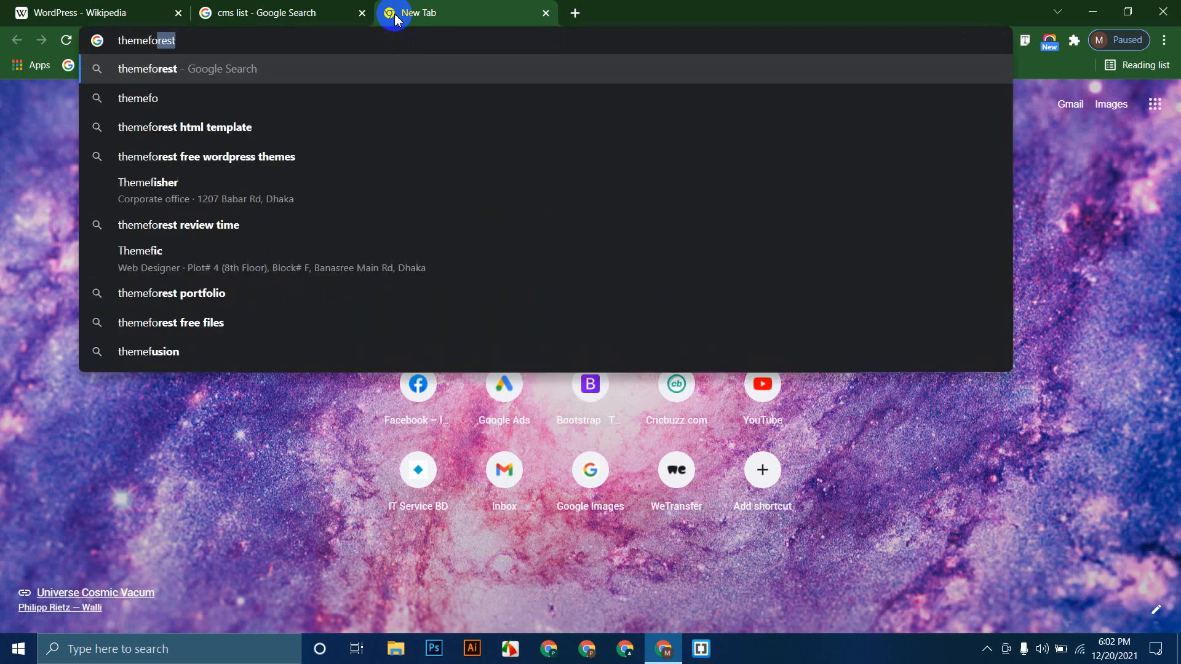
key("Return")
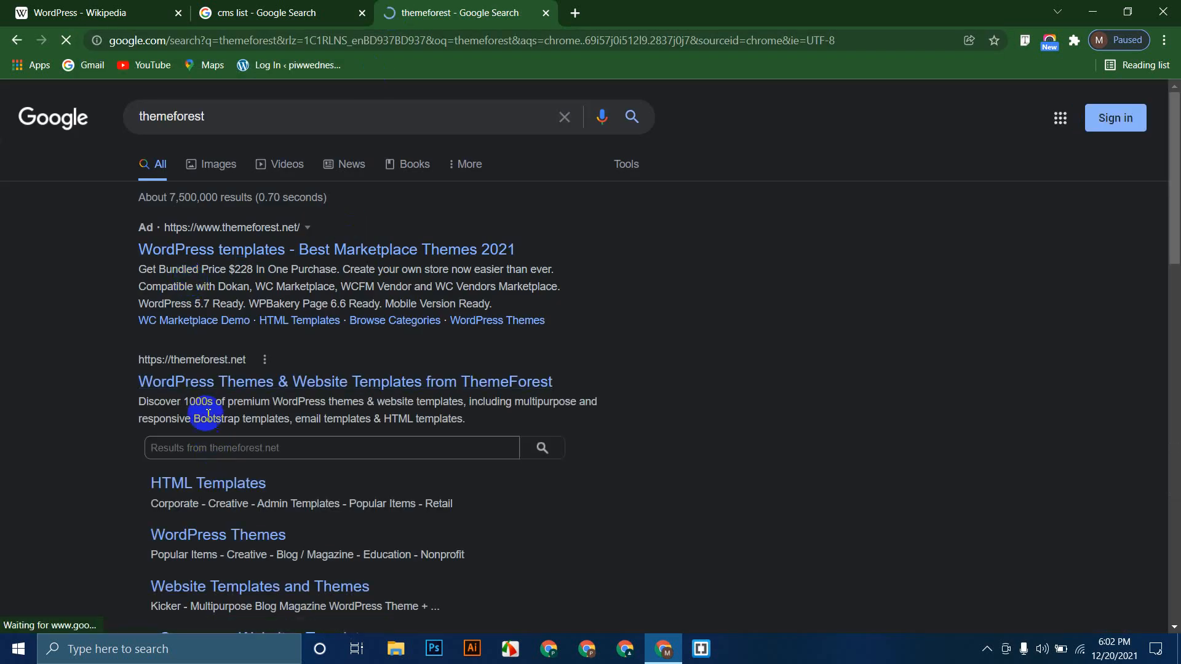
Step: Open ThemeForest and search its templates for woodmart
left_click(193, 360)
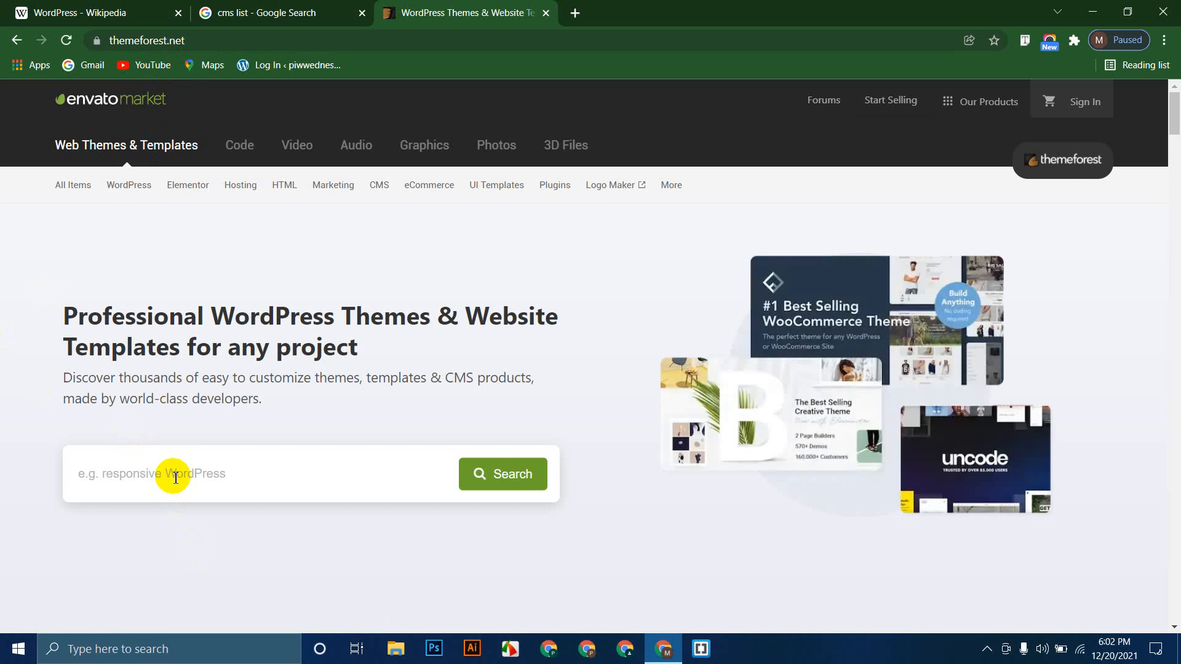
left_click(175, 478)
type("woodm")
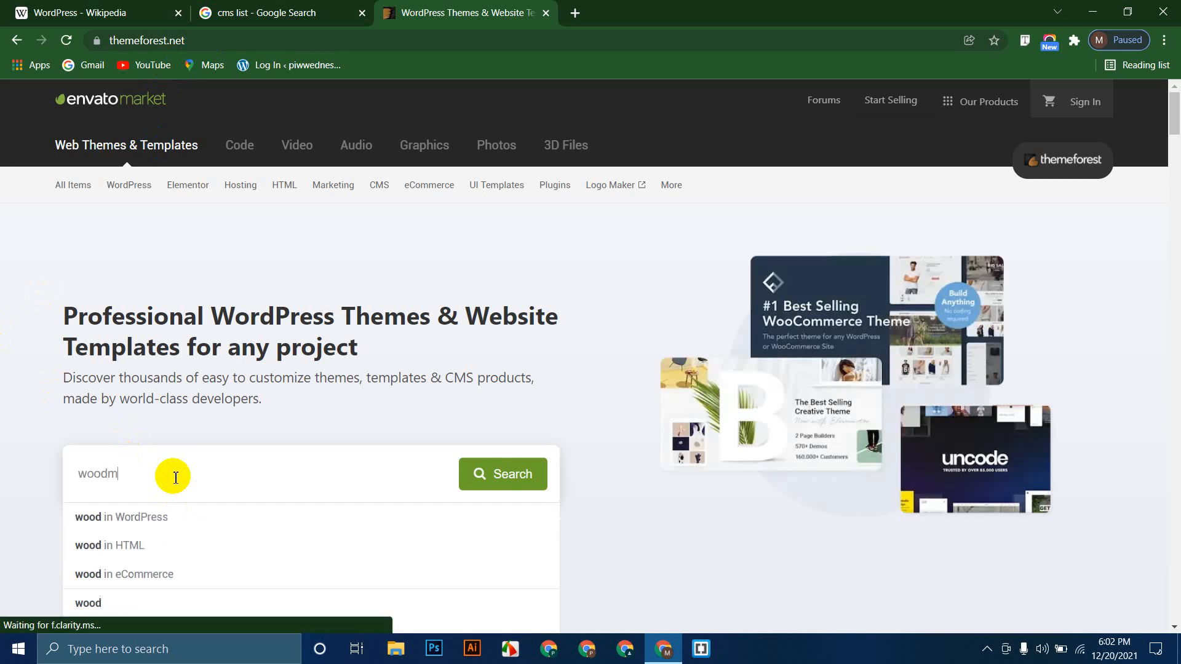
type("art")
key("Return")
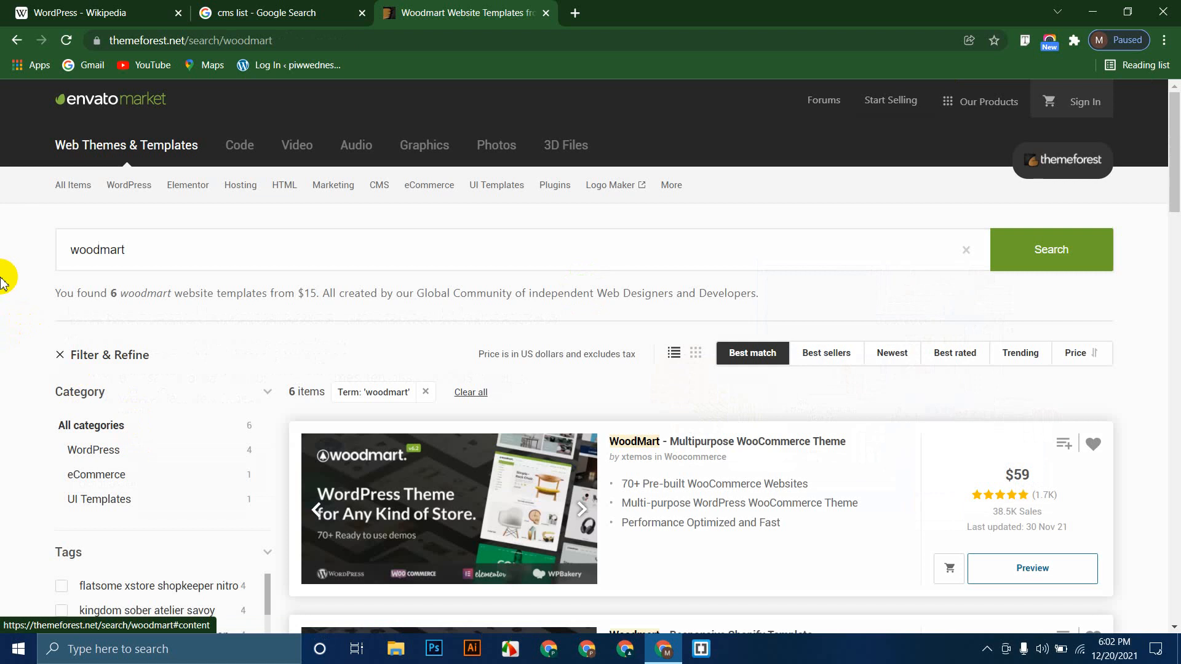
Step: Highlight the '38.5K Sales' figure under the WoodMart theme's $59 price
scroll(13, 369, "down", 4)
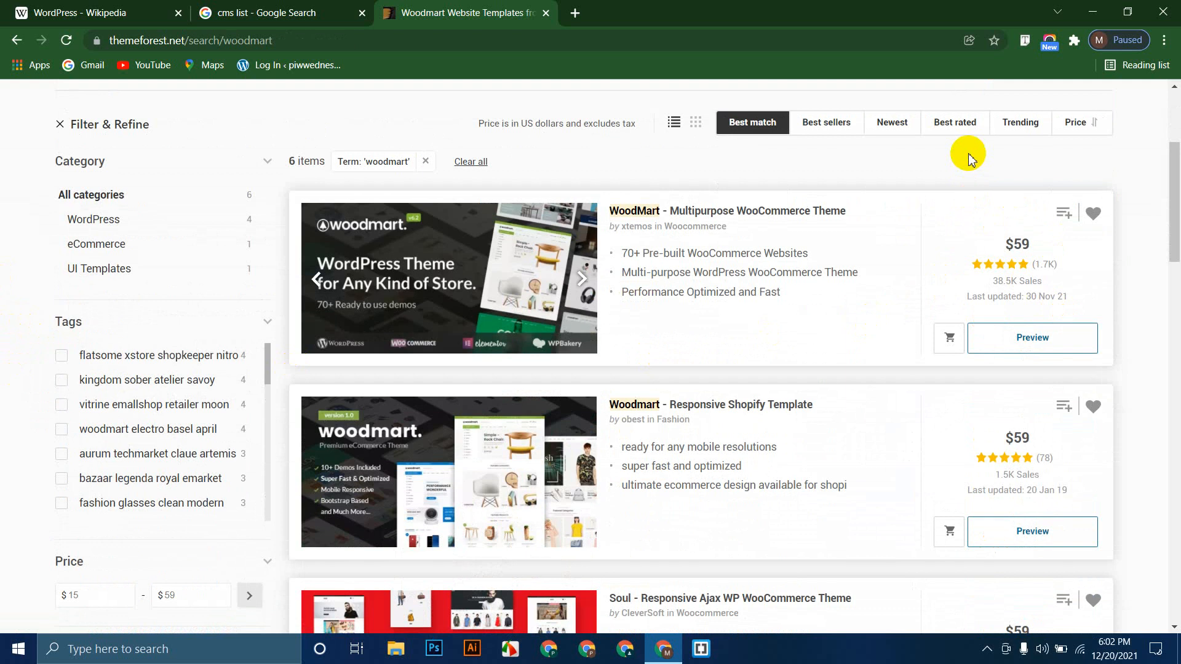
left_click_drag(1044, 281, 987, 287)
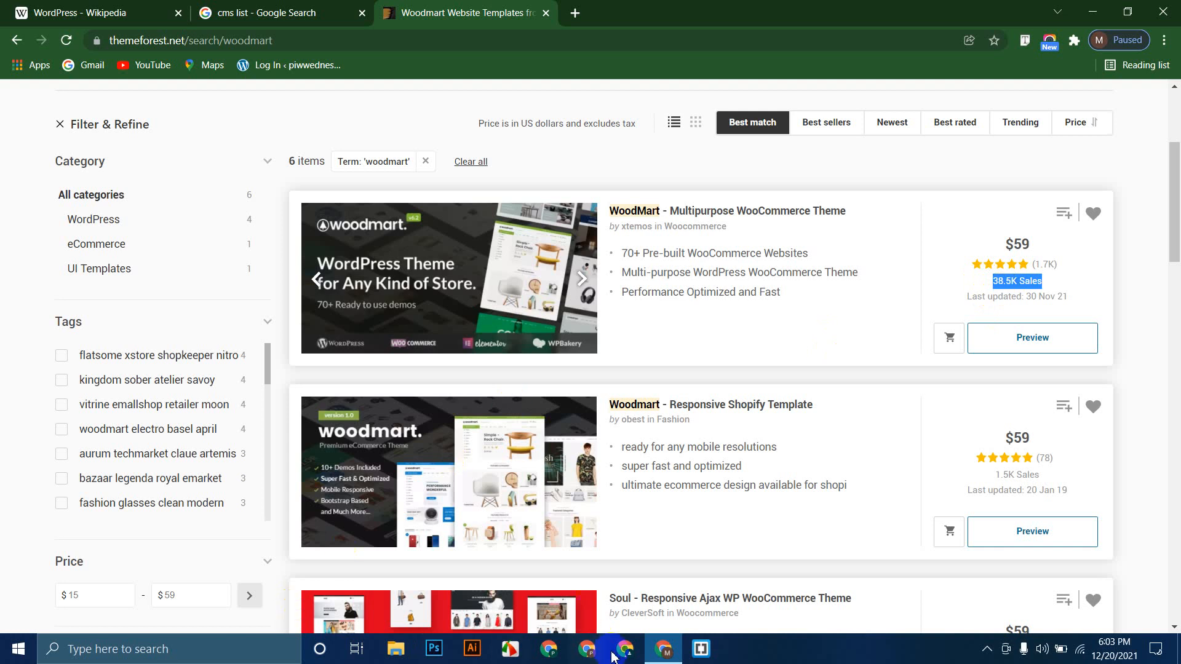
key("super")
type("cal")
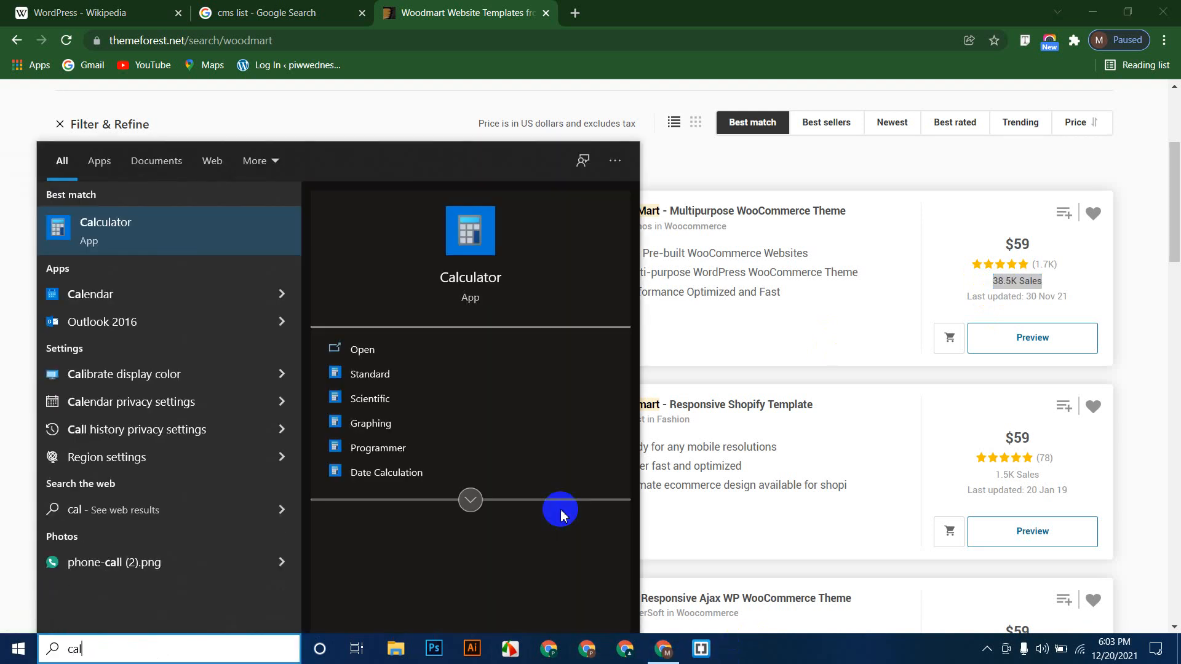
key("Return")
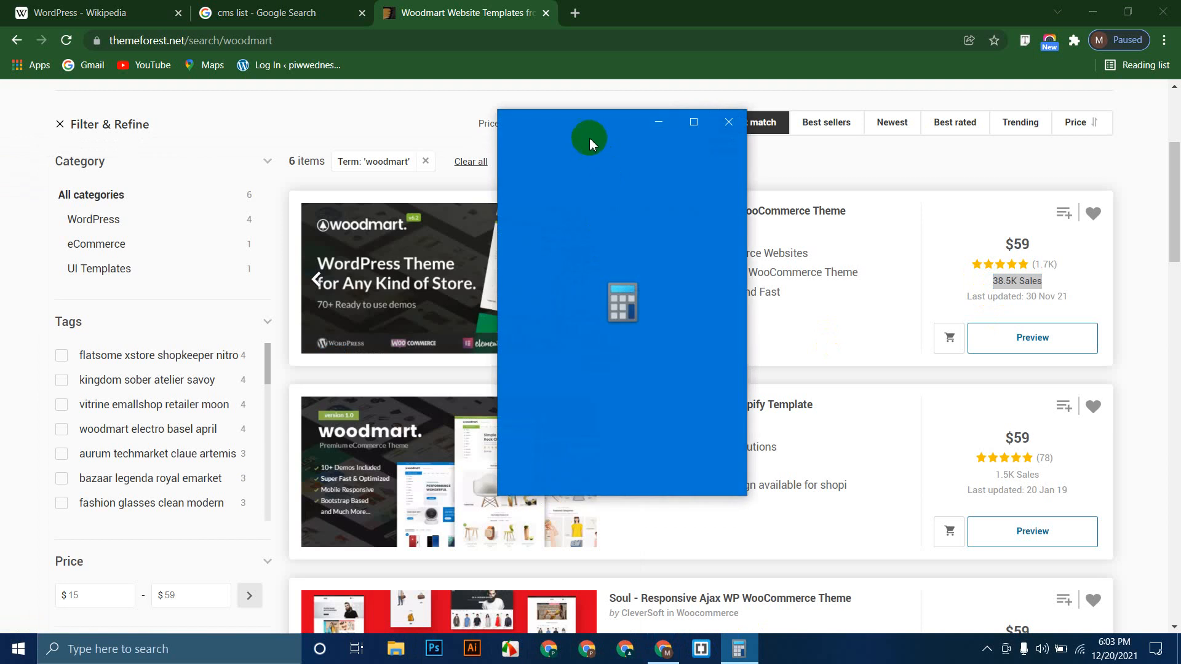
left_click_drag(572, 129, 314, 128)
left_click(393, 440)
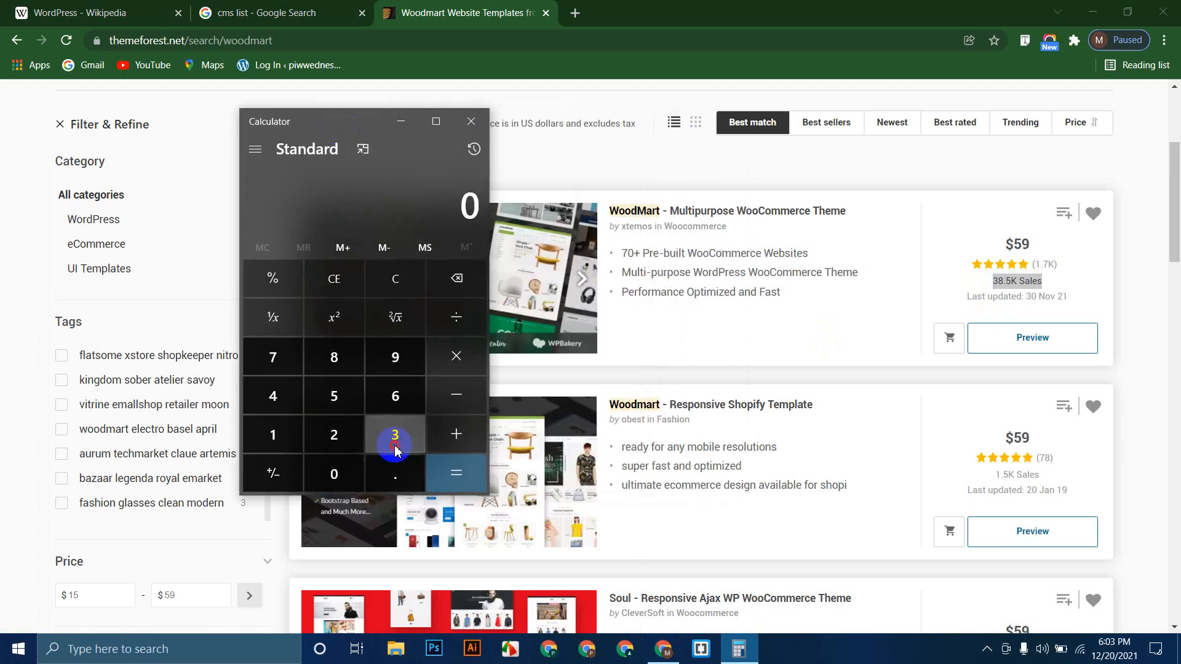
left_click(337, 369)
left_click(338, 395)
double_click(338, 471)
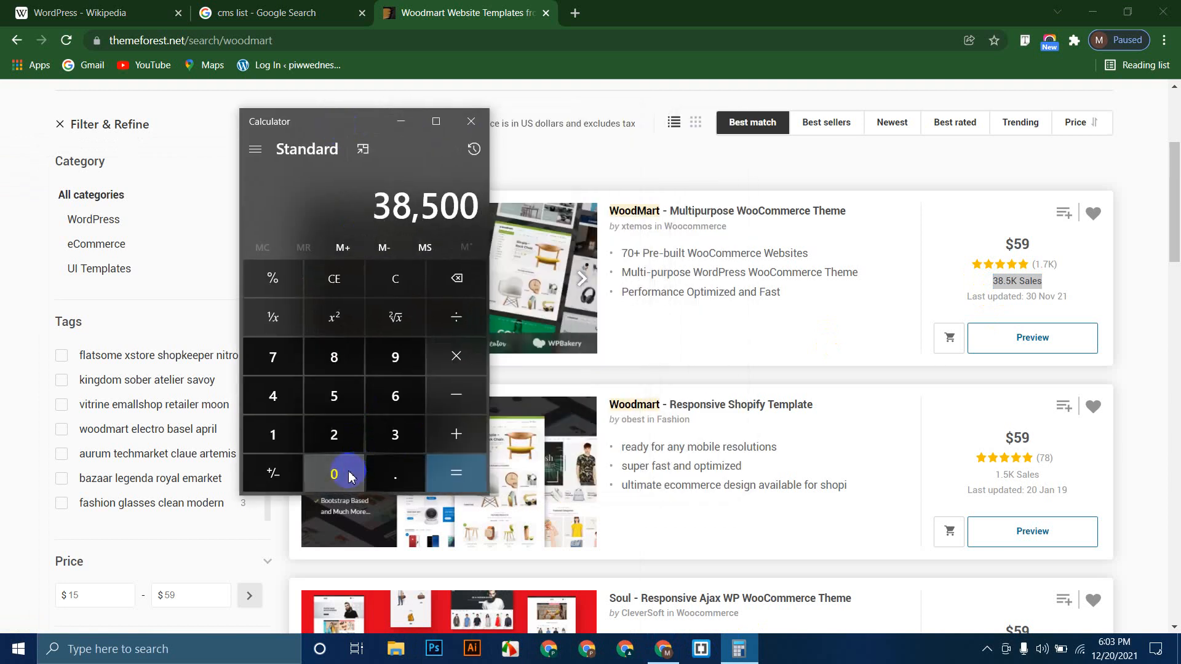
left_click(444, 355)
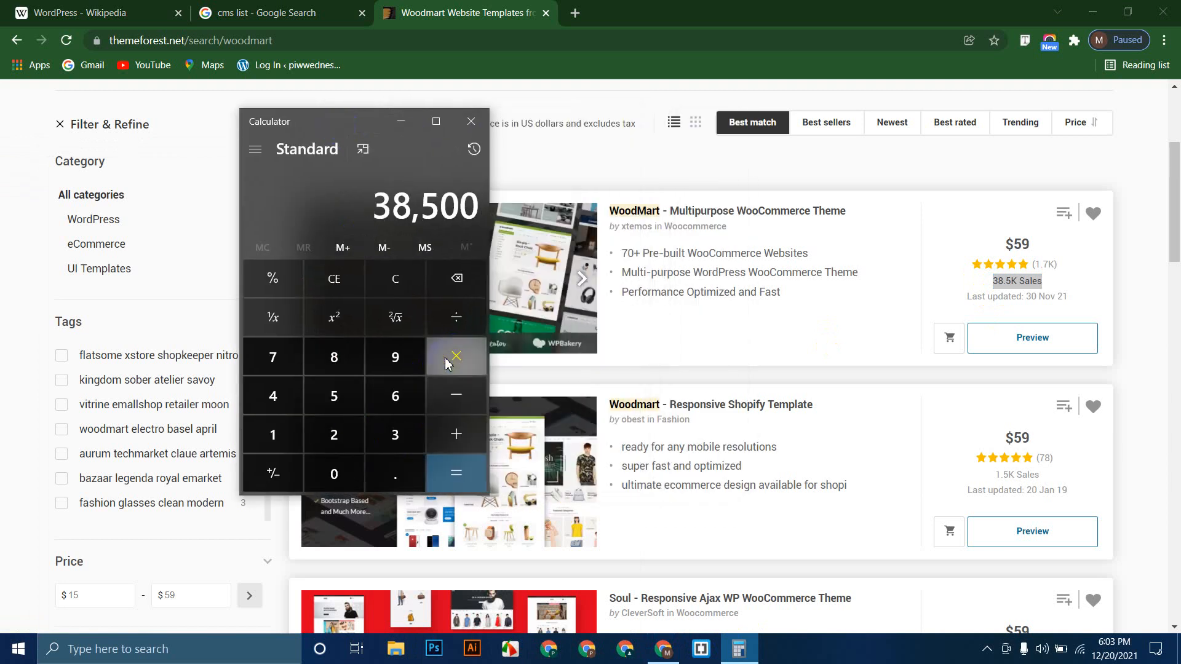
left_click(332, 395)
left_click(400, 359)
left_click(471, 470)
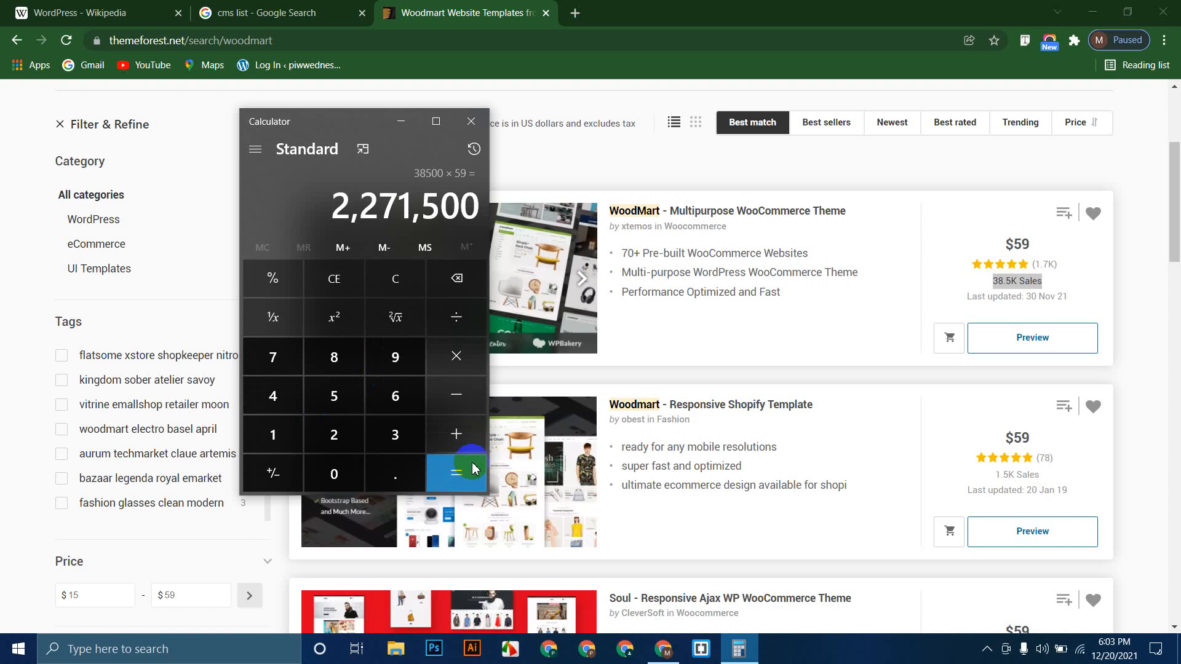
left_click(455, 356)
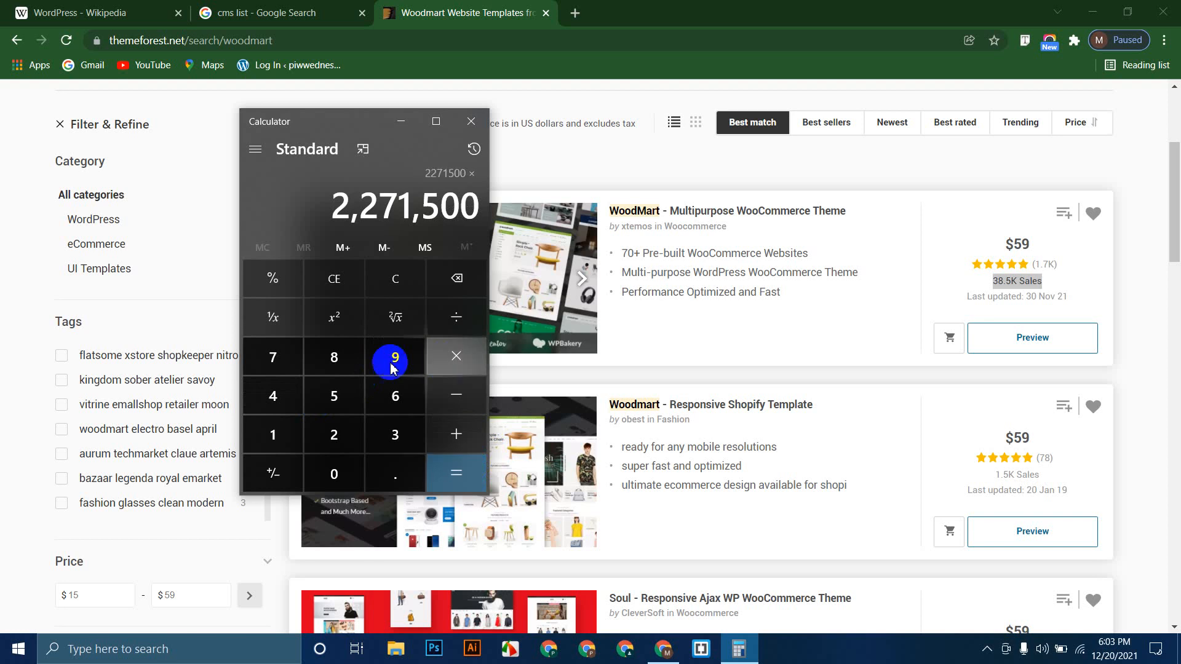
left_click(336, 361)
left_click(271, 393)
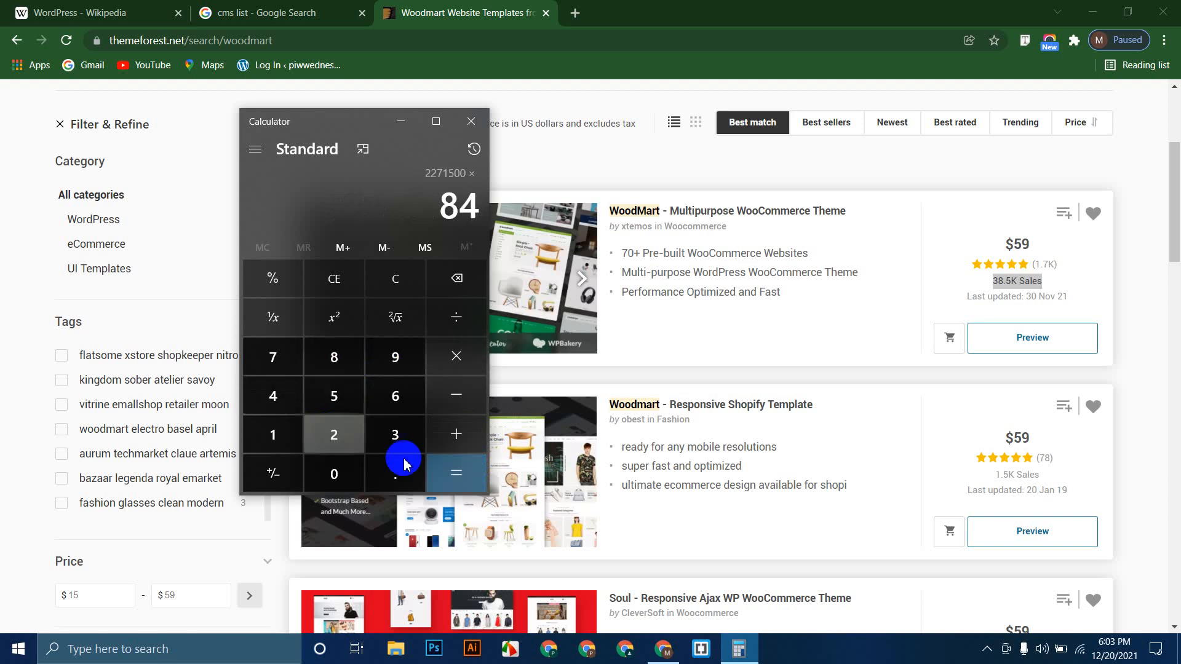
left_click(452, 471)
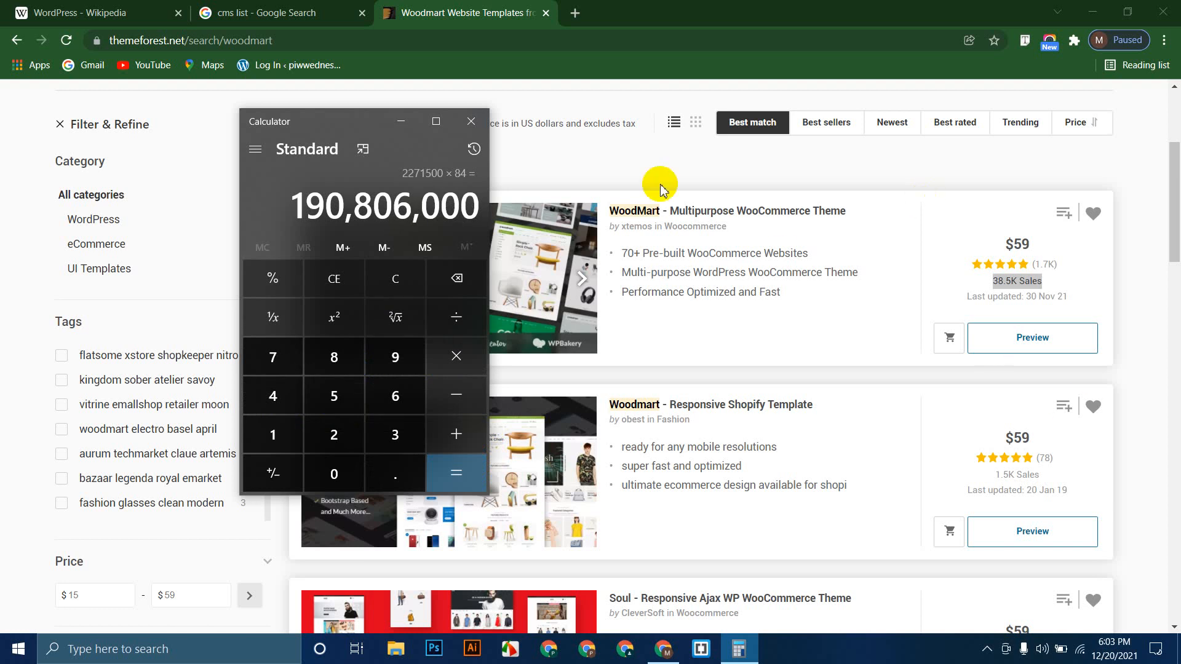
left_click(471, 121)
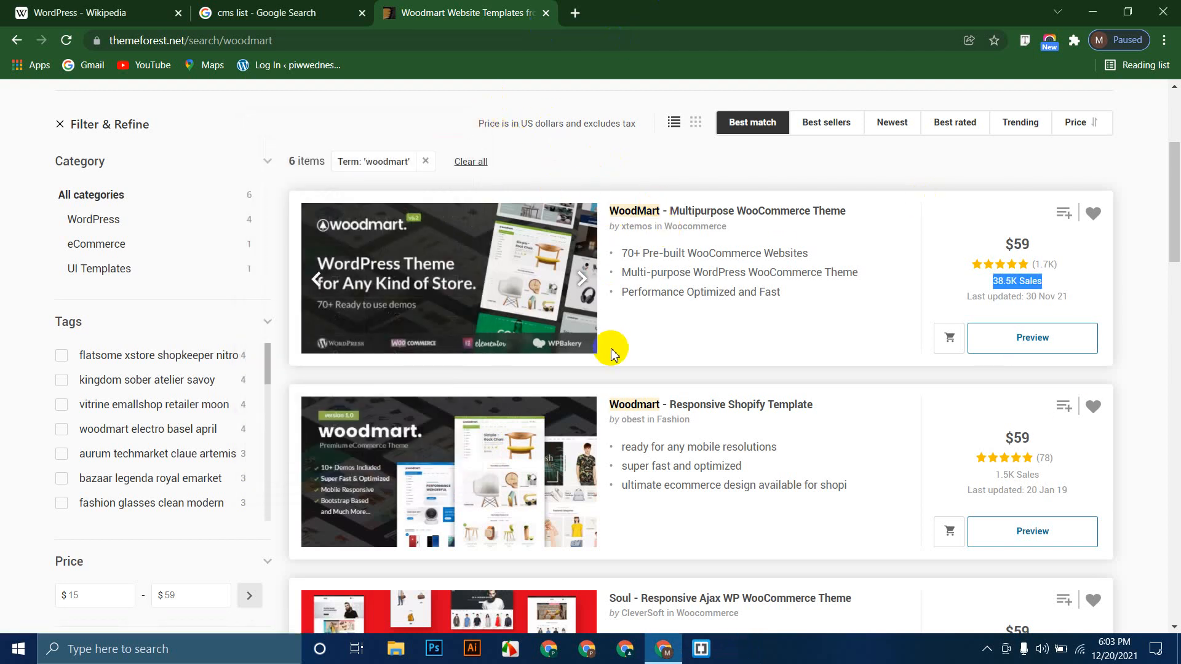
Step: Open the WoodMart theme's ThemeForest item page in a new tab
scroll(613, 345, "up", 1)
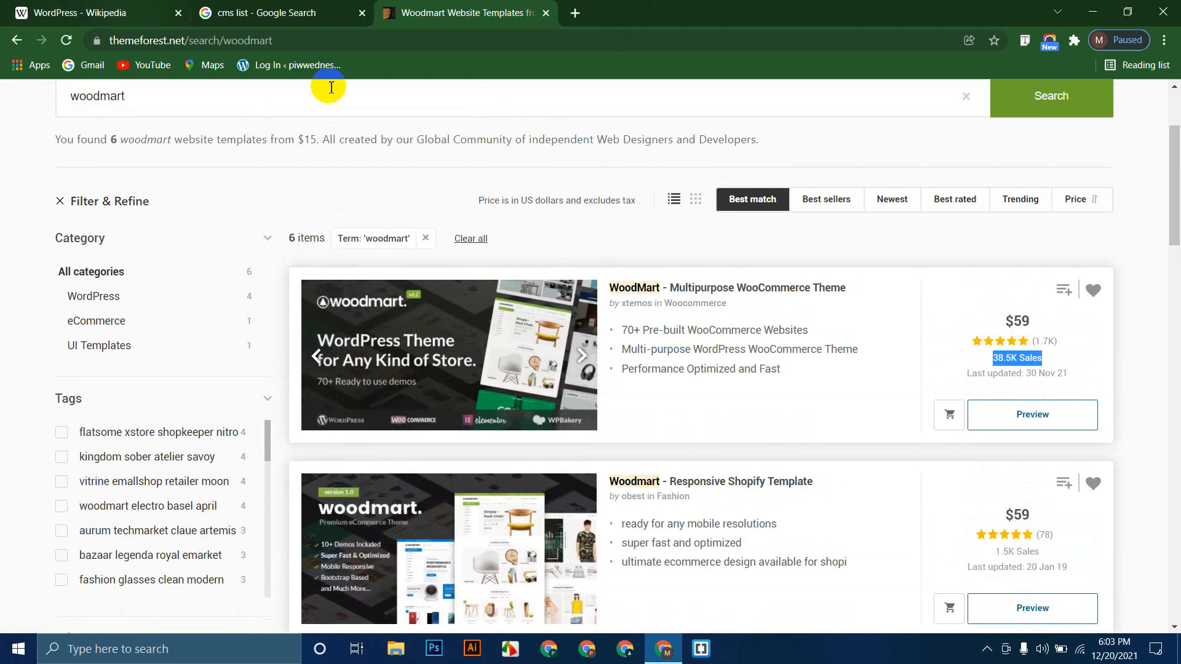
left_click(297, 41)
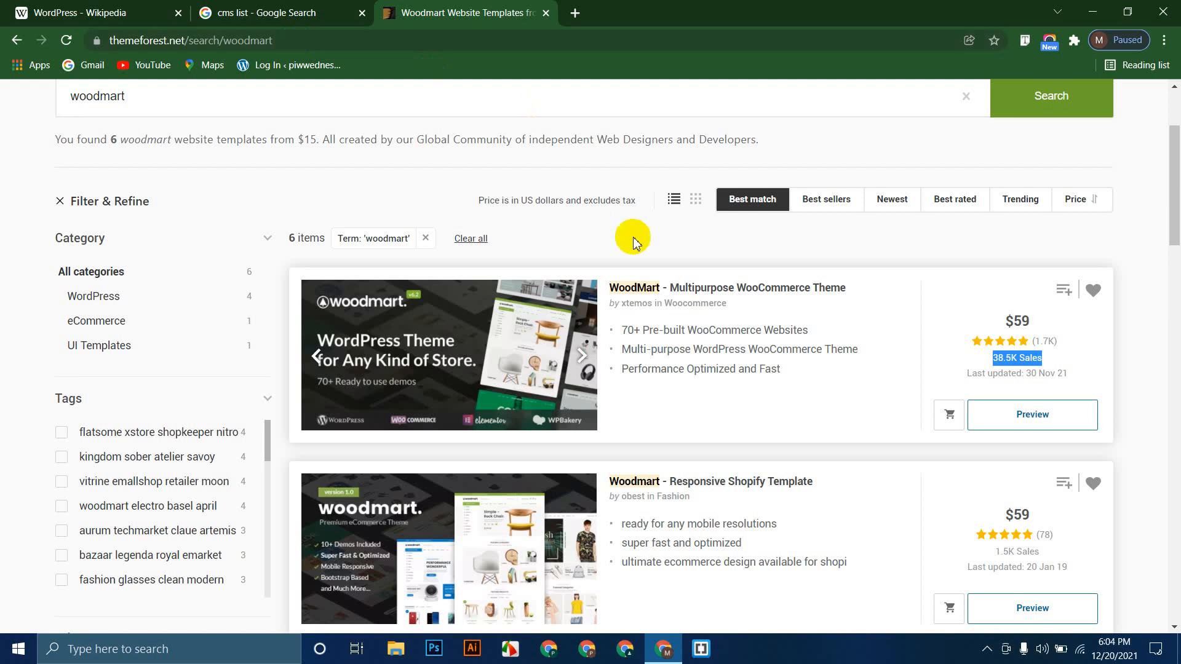
middle_click(640, 289)
left_click(640, 12)
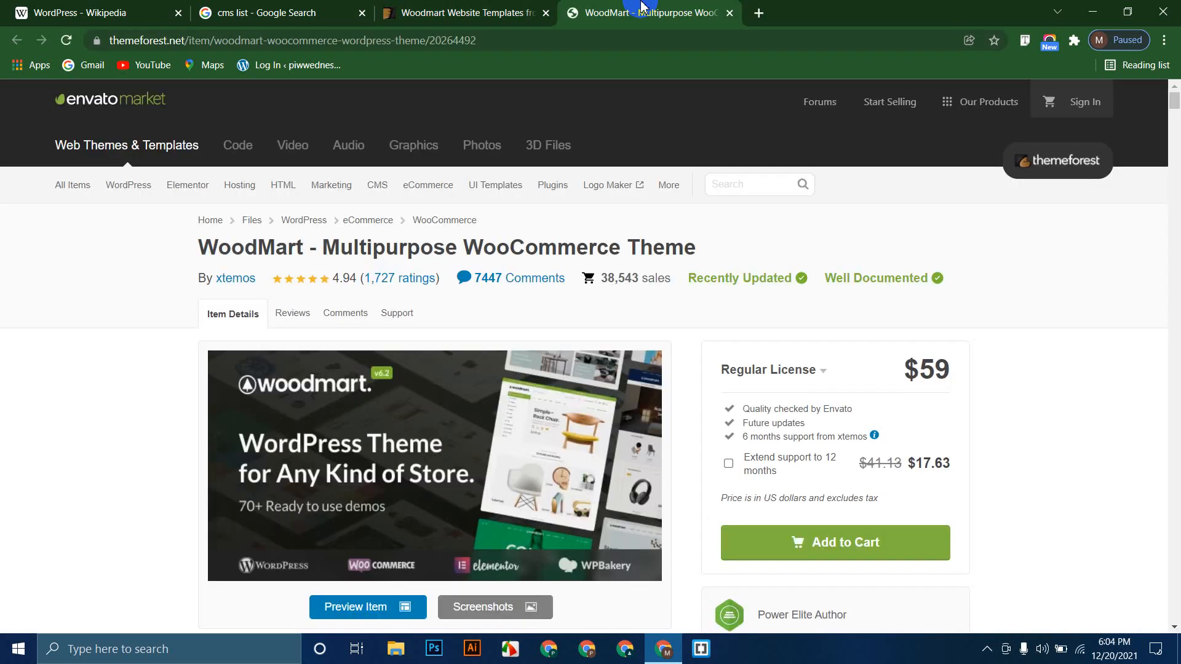
Step: Go to the WoodMart live demo site from the item page's VIEW ALL DEMOS button
scroll(27, 325, "down", 15)
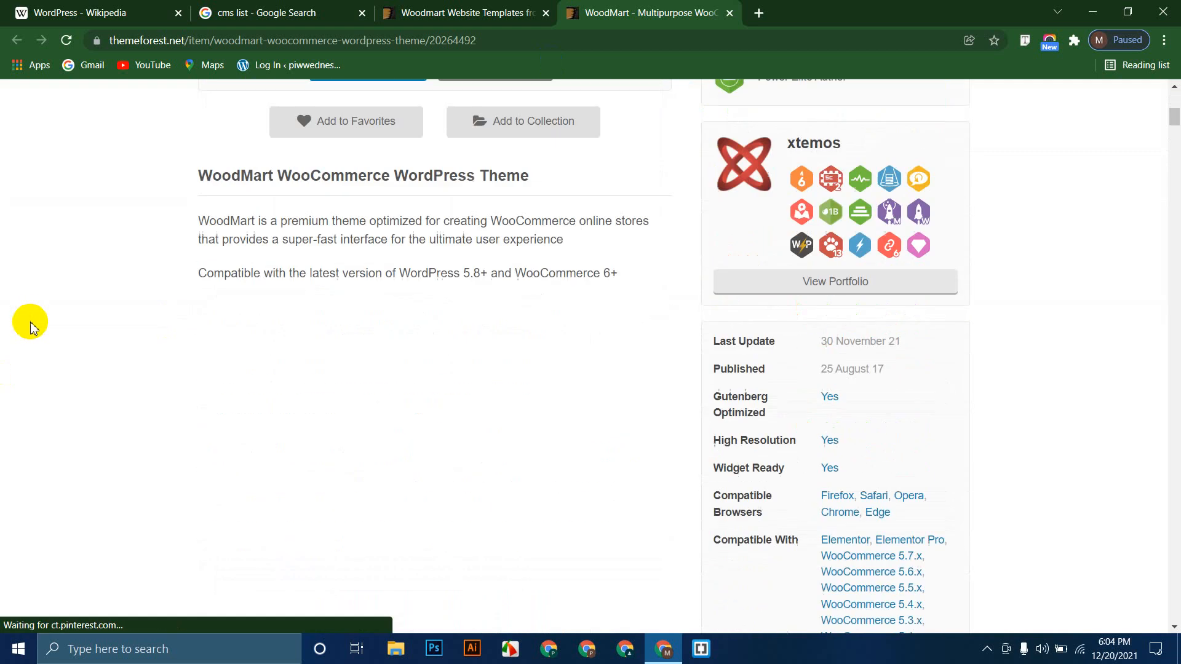
scroll(29, 329, "down", 20)
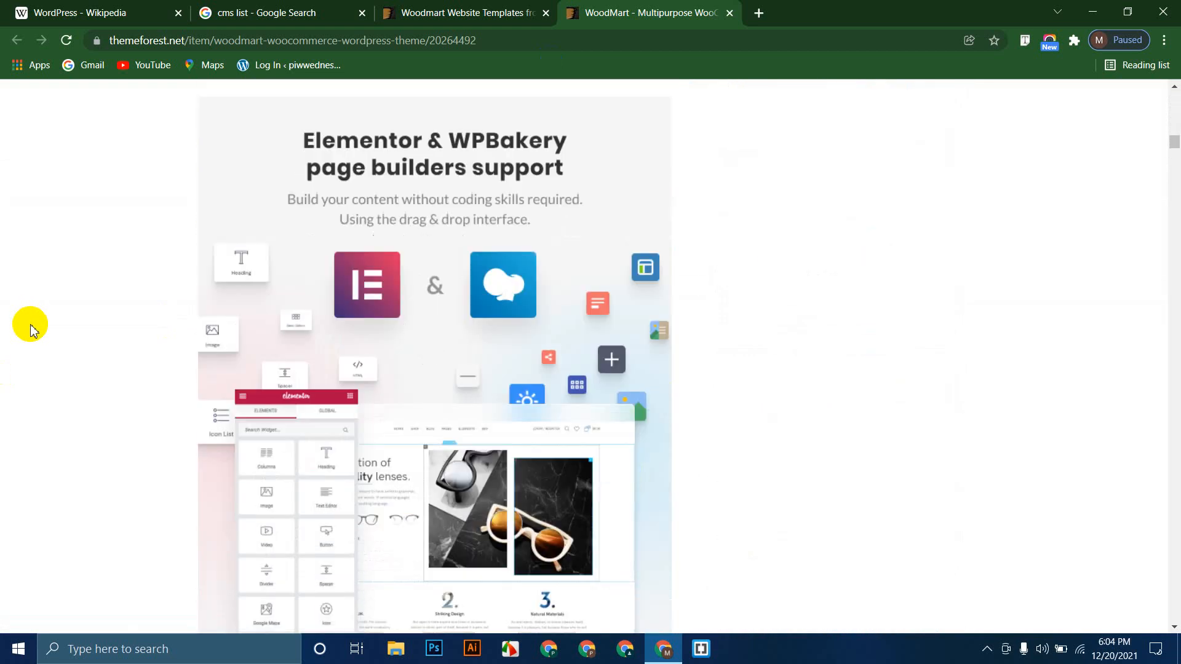
scroll(30, 329, "down", 12)
scroll(29, 329, "up", 8)
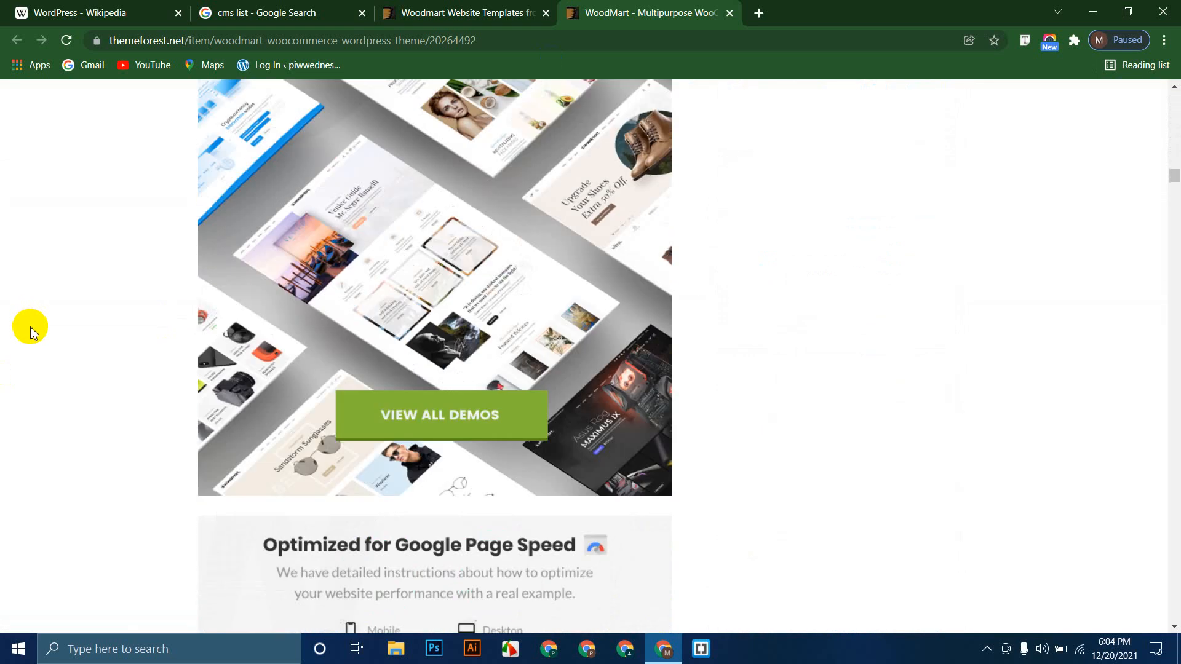
left_click(466, 408)
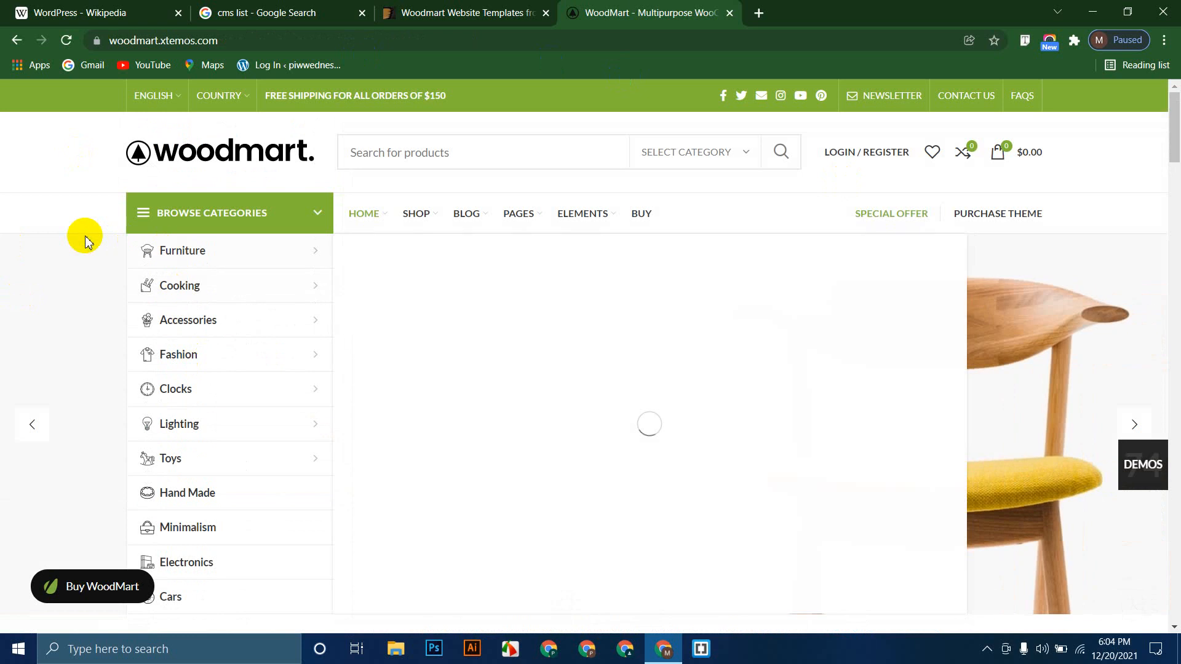
scroll(75, 306, "down", 20)
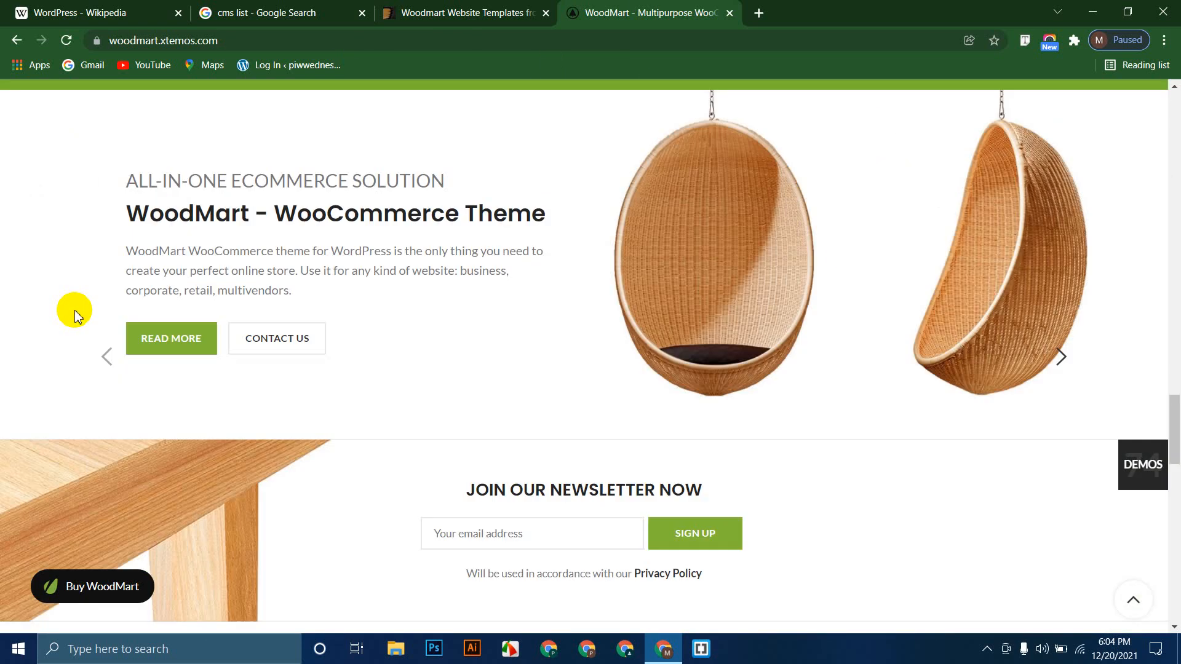
scroll(74, 310, "down", 5)
scroll(75, 313, "up", 15)
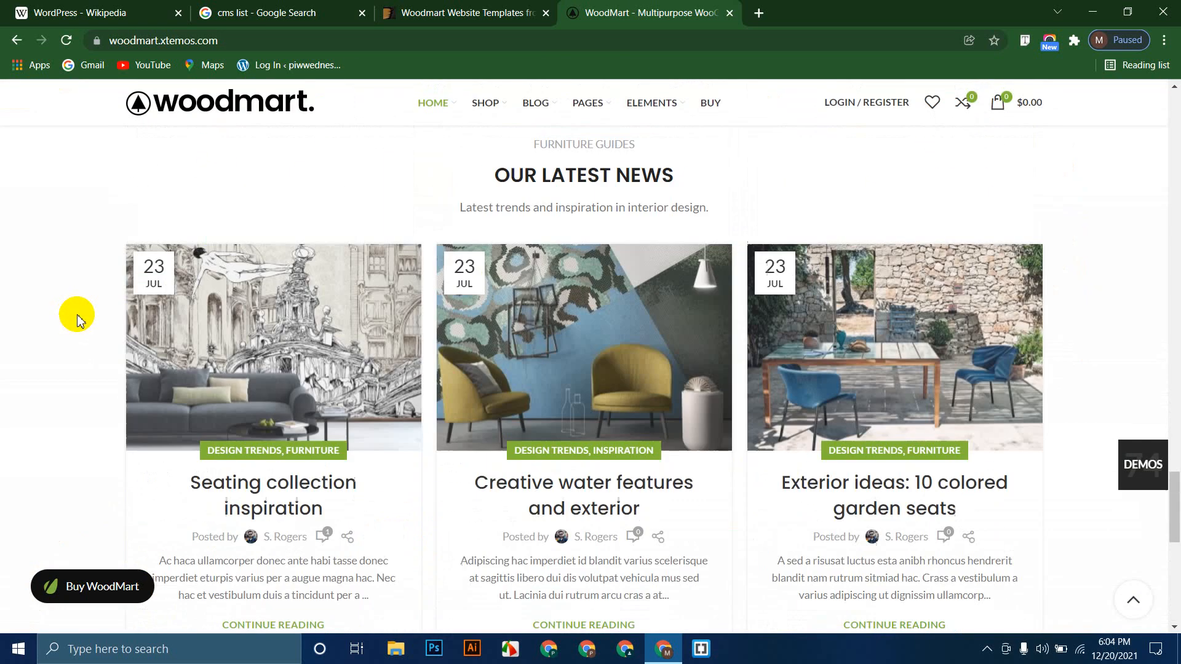
scroll(79, 320, "up", 10)
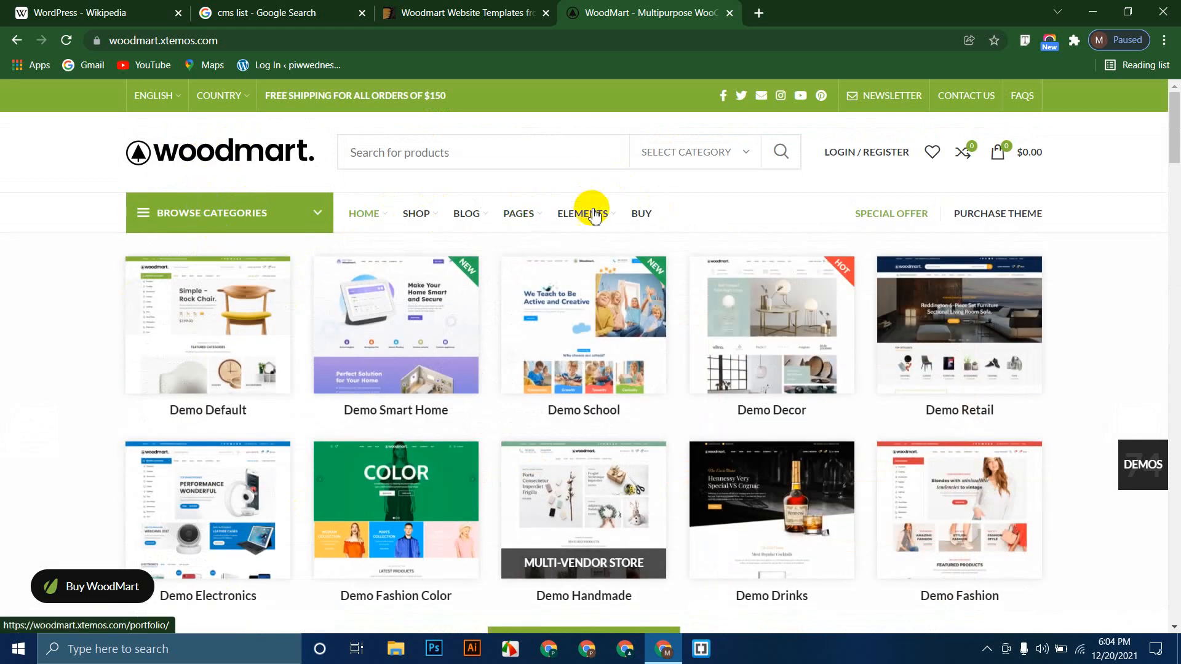
mouse_move(595, 213)
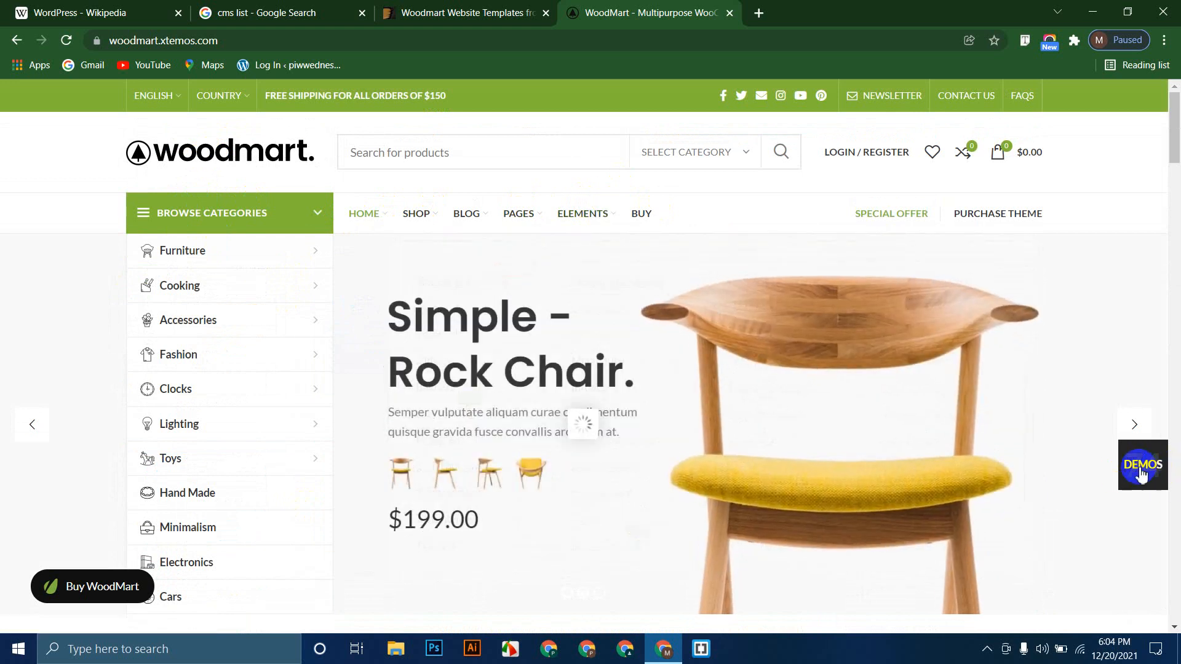
left_click(1140, 466)
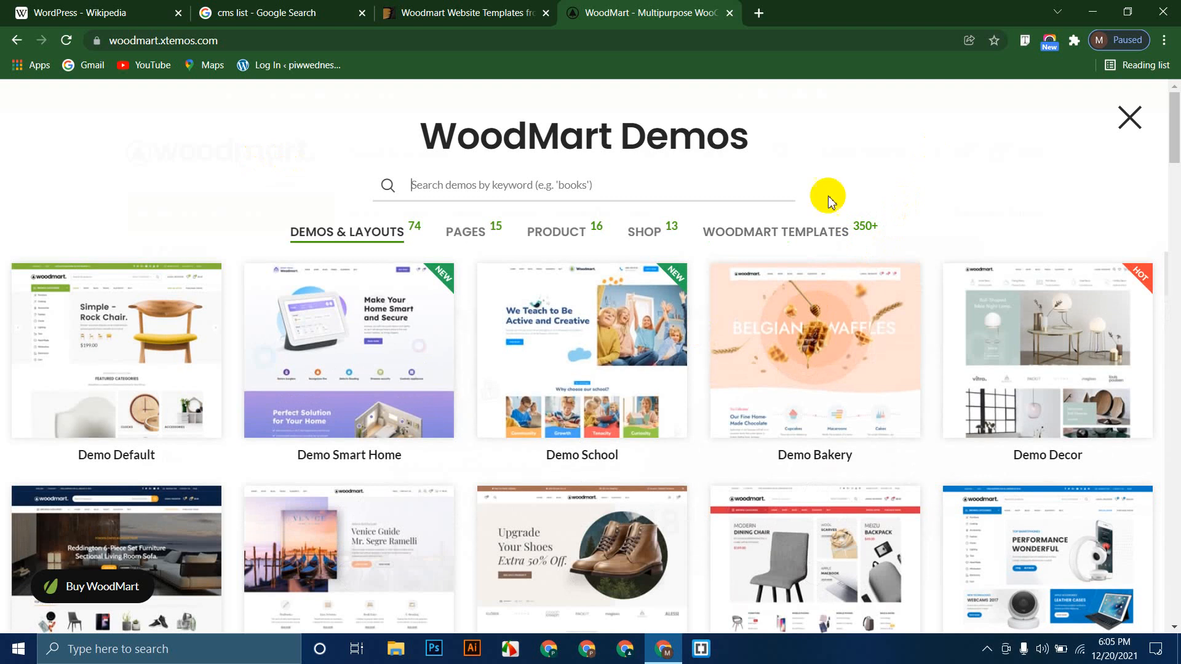
scroll(100, 361, "down", 10)
scroll(8, 391, "down", 12)
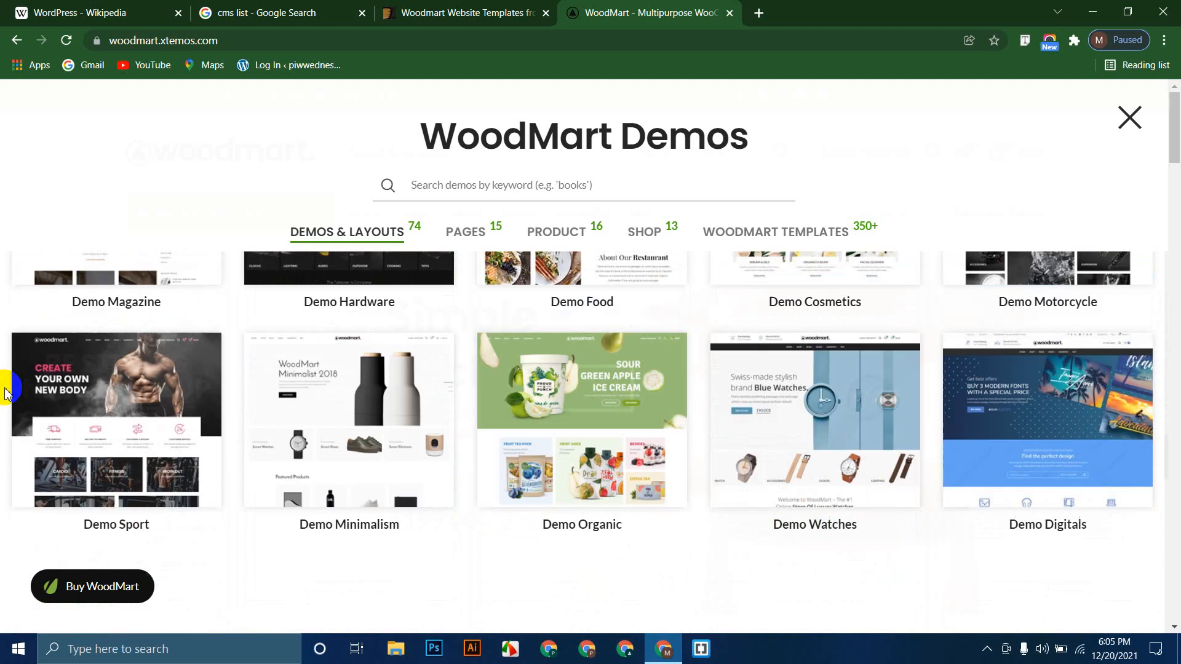
scroll(7, 390, "up", 4)
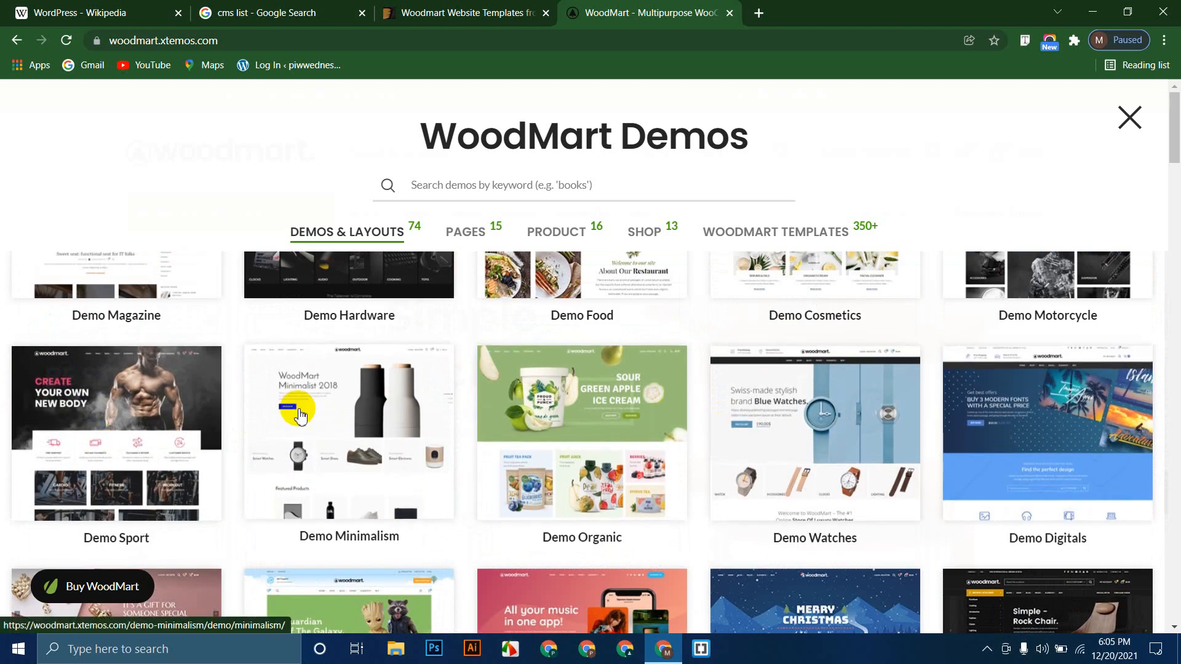
scroll(3, 386, "down", 2)
scroll(3, 386, "down", 20)
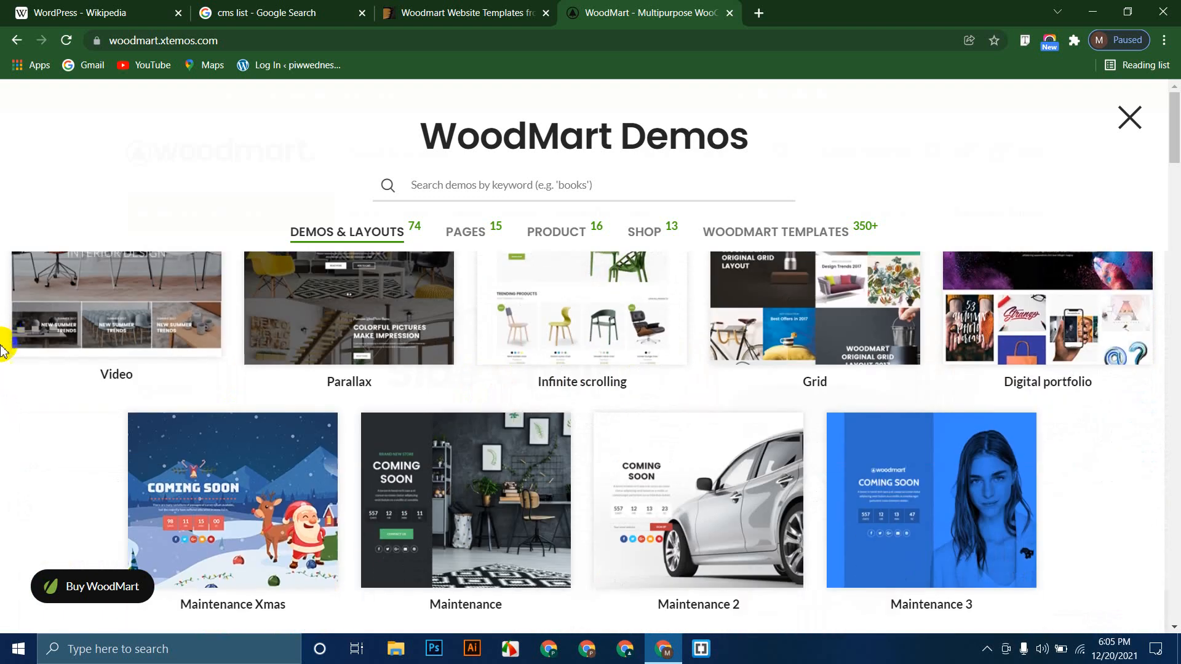
scroll(8, 340, "up", 20)
scroll(3, 386, "up", 2)
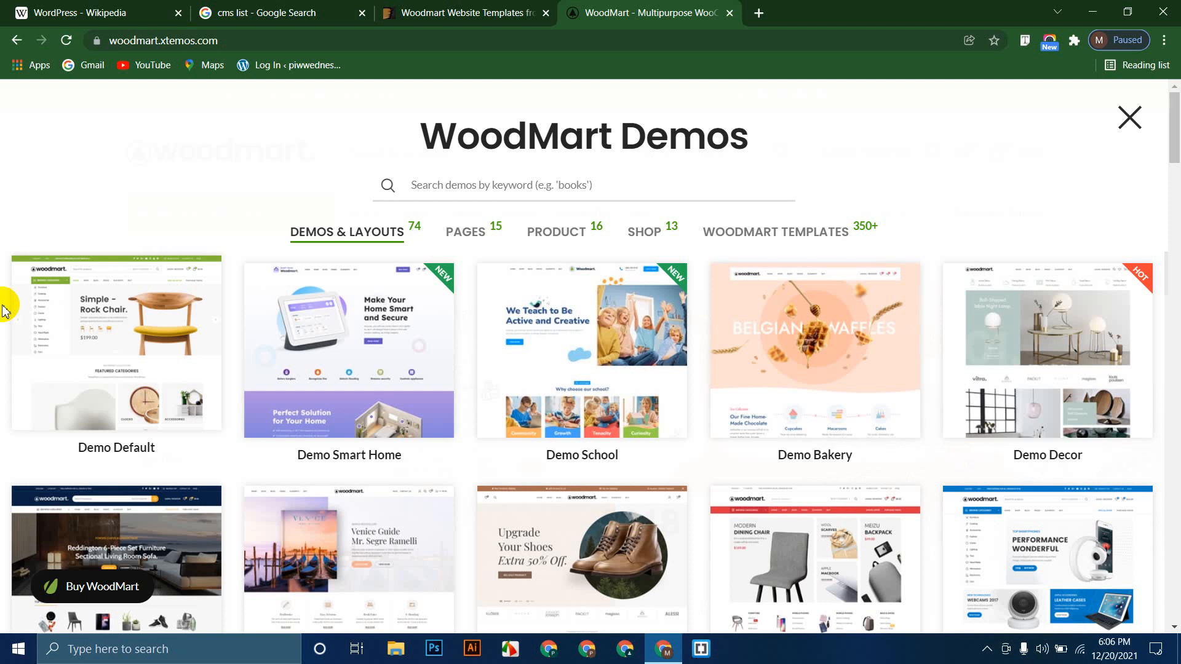
Step: Scroll the demos overlay down to the Demo Organic thumbnail and load that demo
scroll(390, 501, "down", 5)
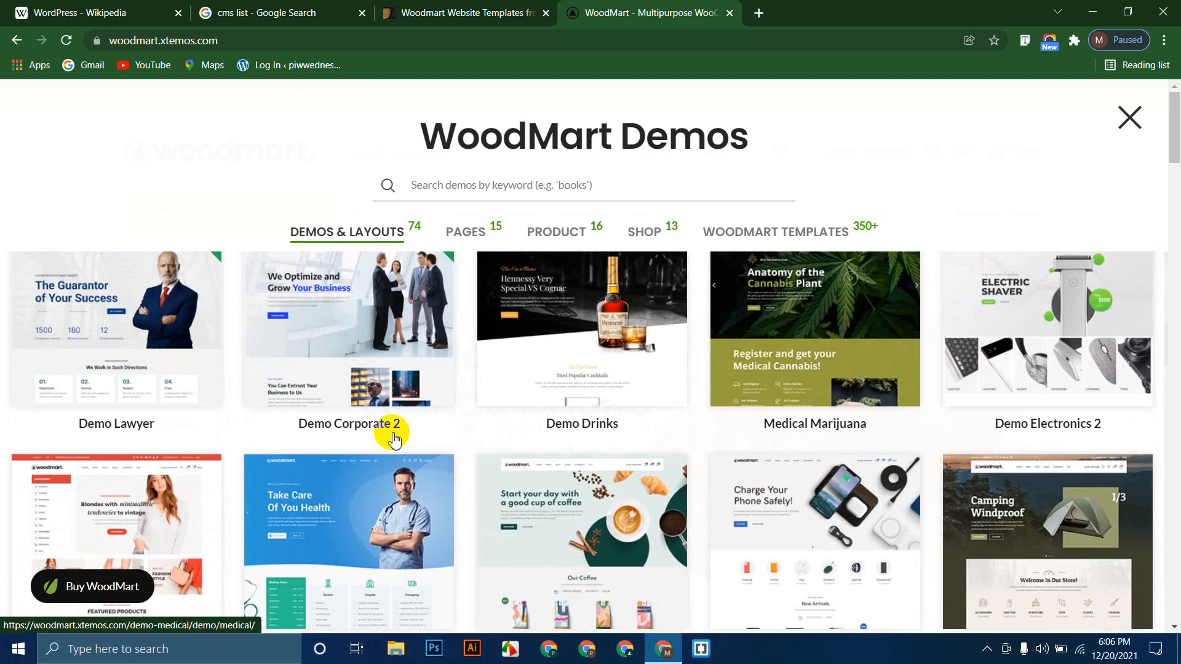
scroll(526, 433, "down", 10)
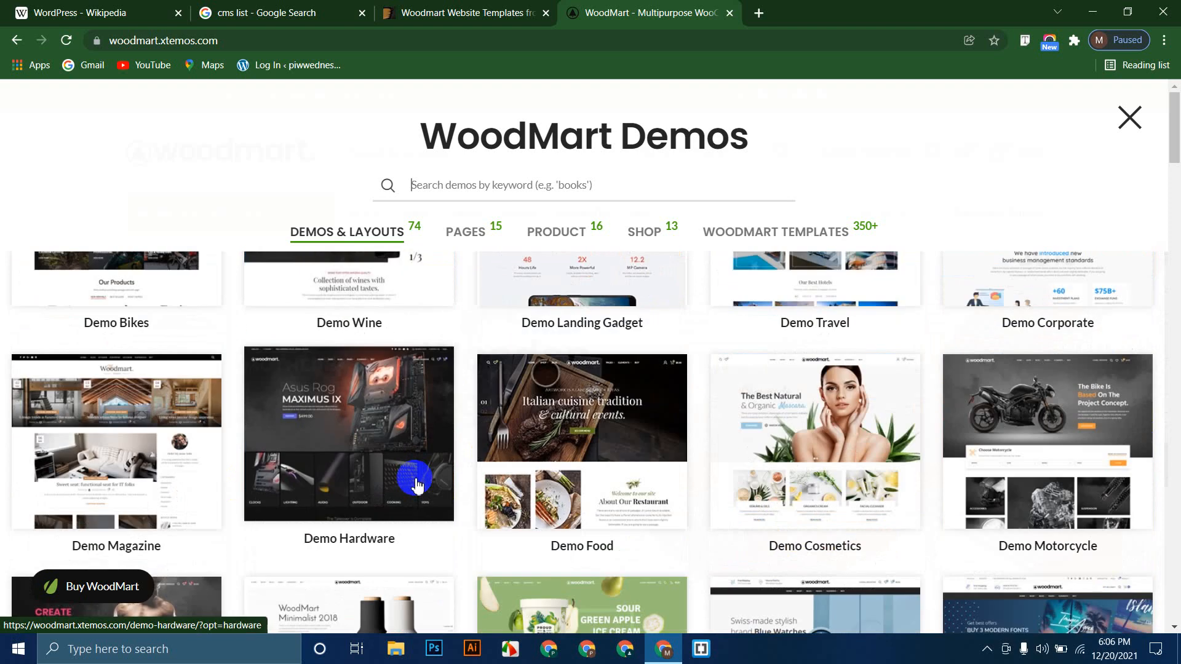
scroll(415, 485, "down", 3)
left_click(605, 409)
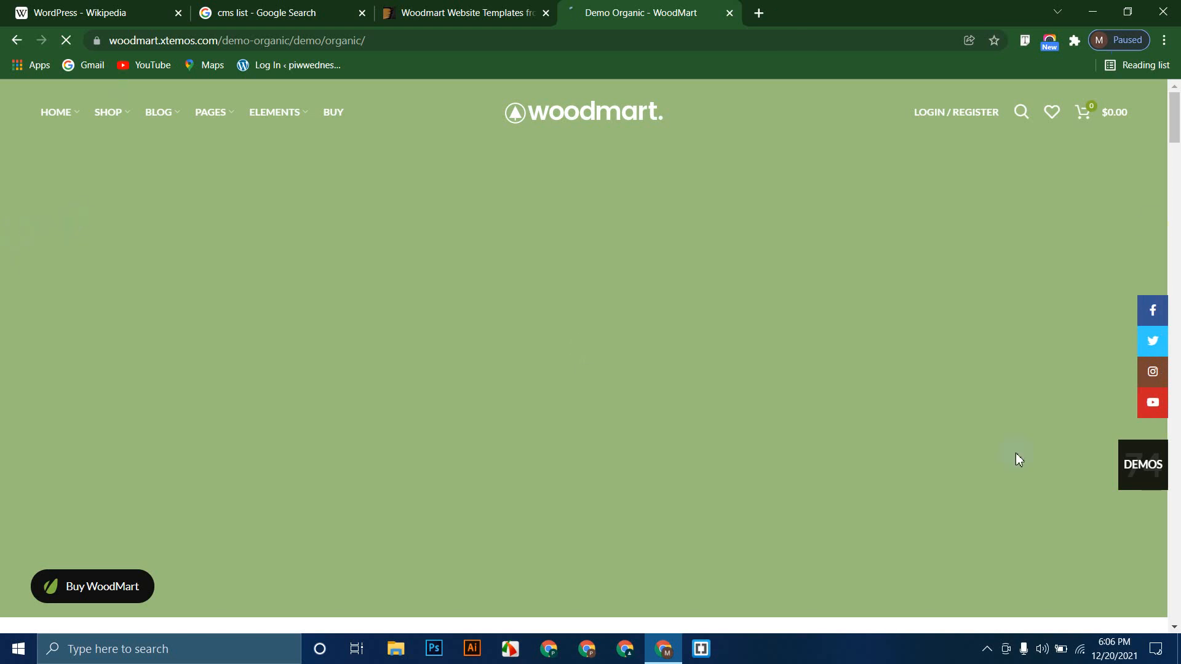
Step: Browse the Demo Organic homepage and its Pages menu, then return to the ThemeForest and 'cms list' tabs
scroll(174, 278, "down", 8)
scroll(26, 326, "down", 15)
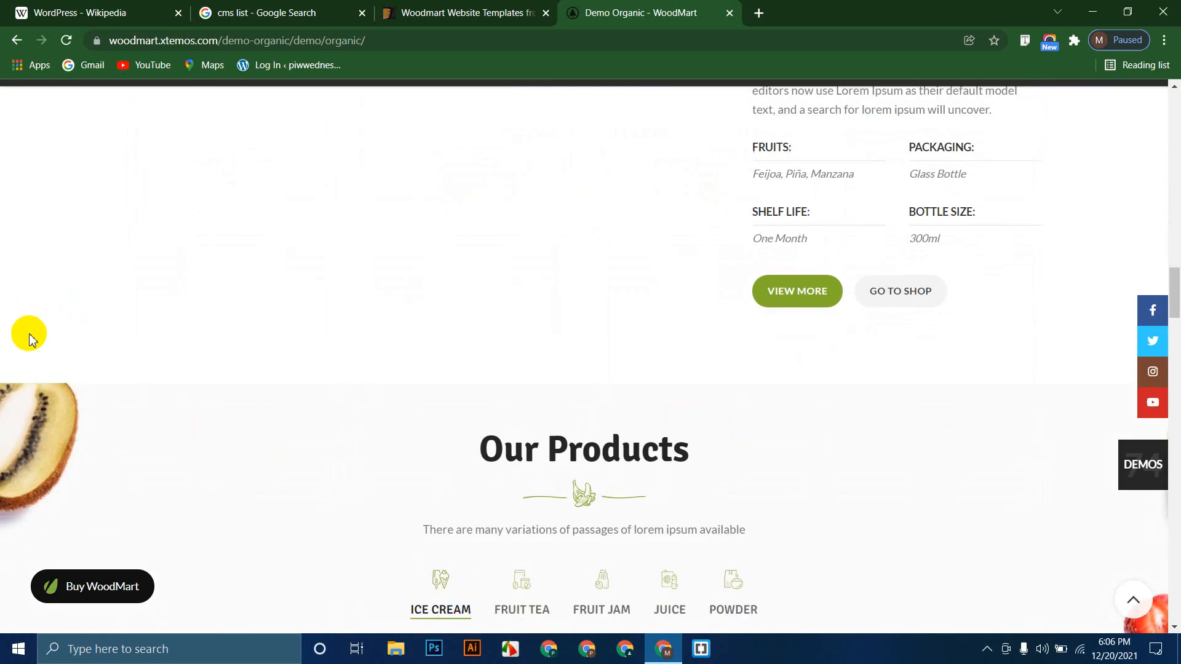
scroll(29, 337, "down", 5)
scroll(31, 335, "up", 15)
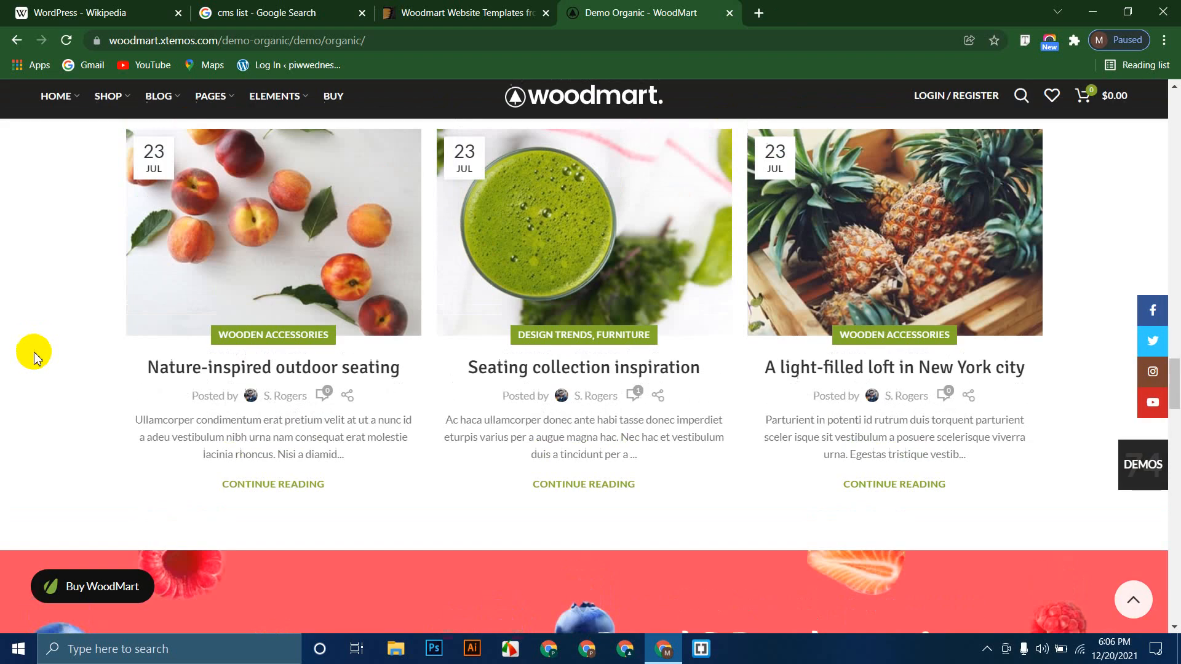
scroll(37, 369, "up", 8)
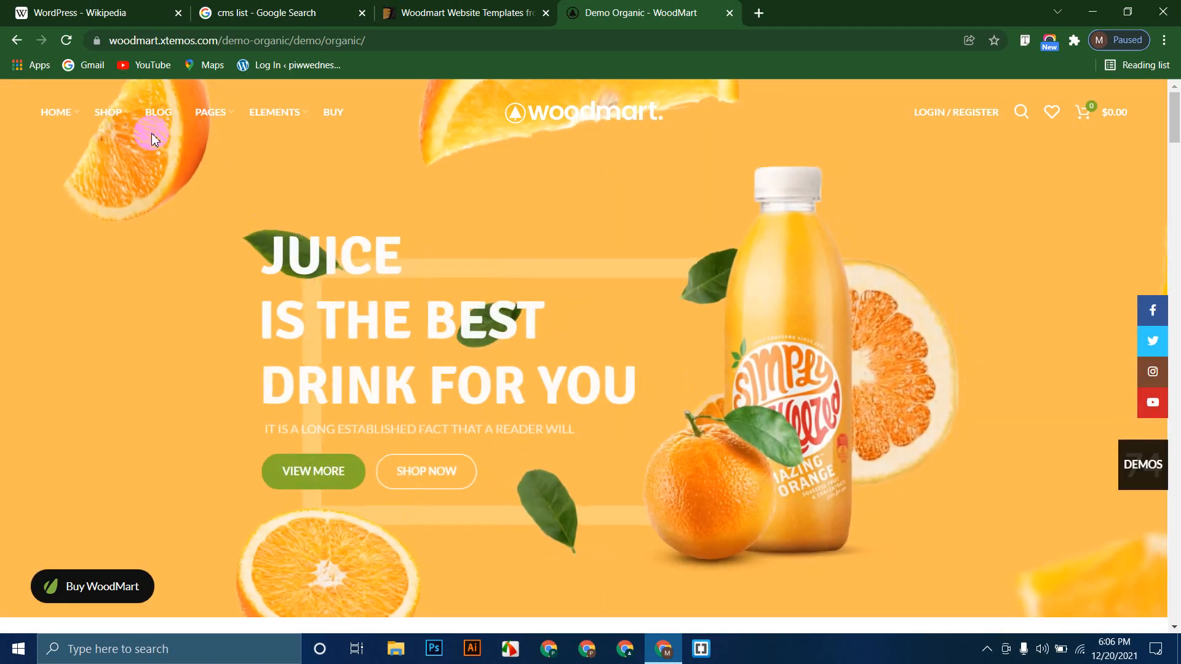
mouse_move(219, 113)
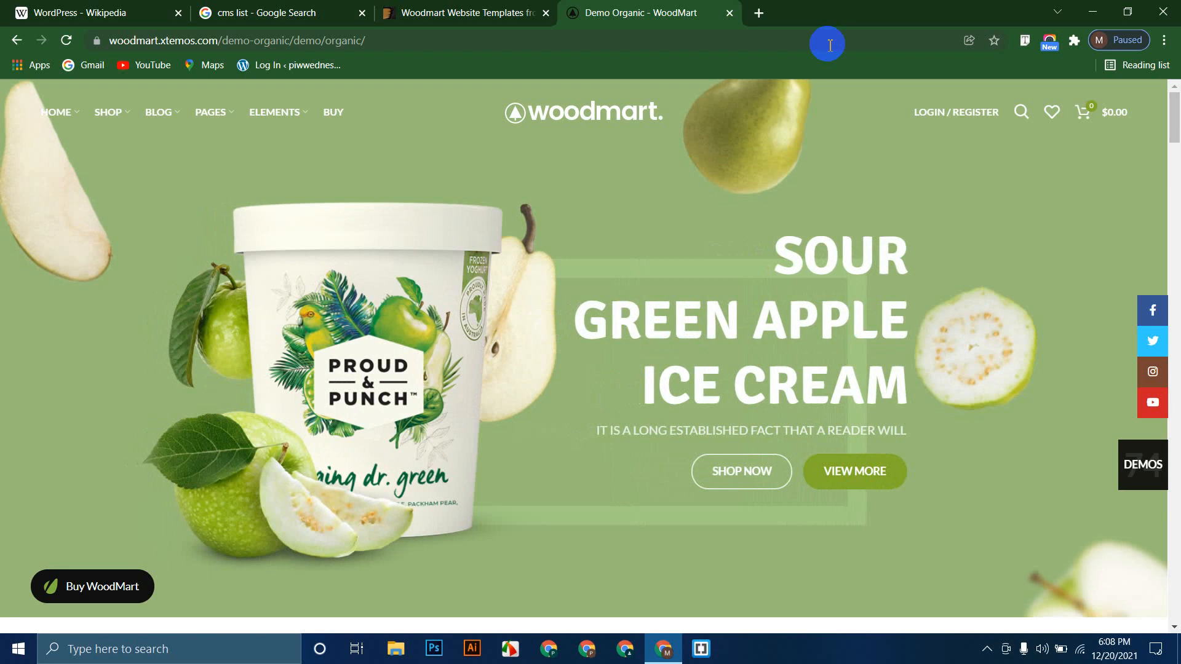
left_click(486, 10)
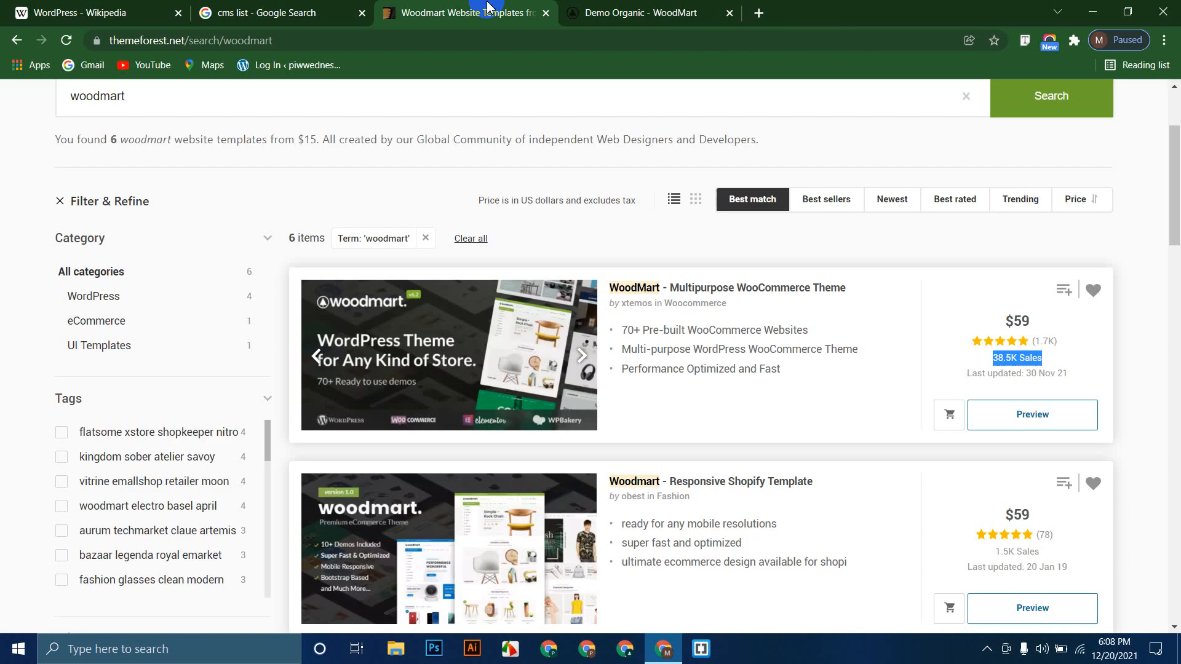
left_click(289, 12)
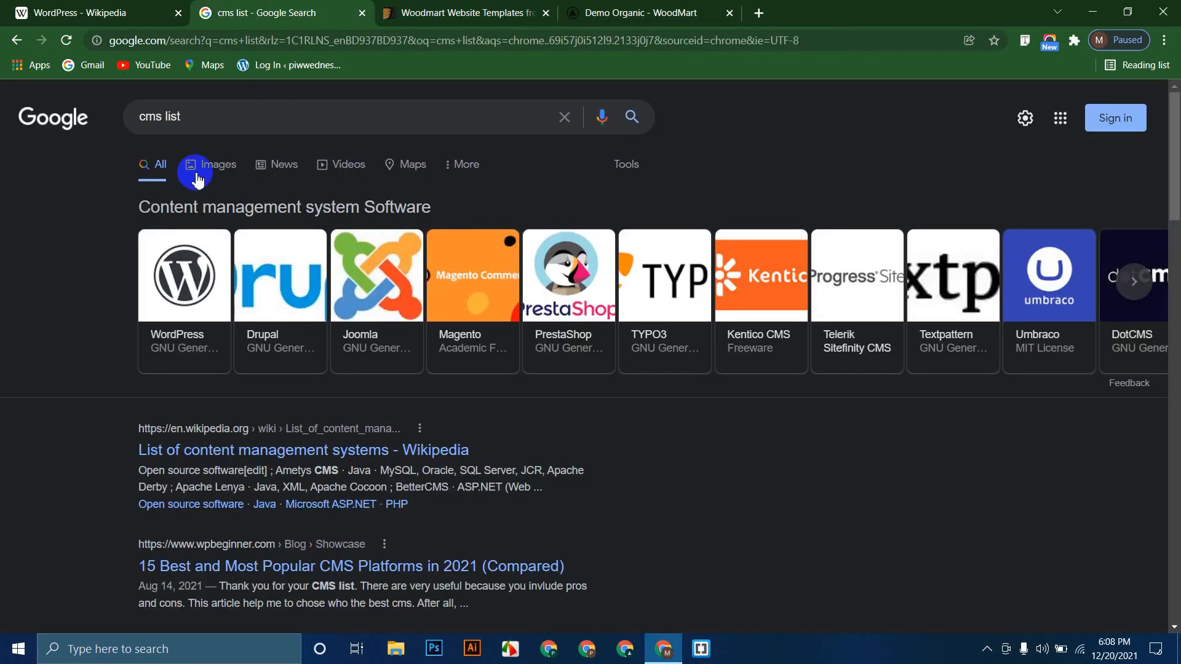
Step: Advance the CMS carousel twice, then replace the query with a 'php framework' search
left_click(1133, 282)
left_click(1133, 282)
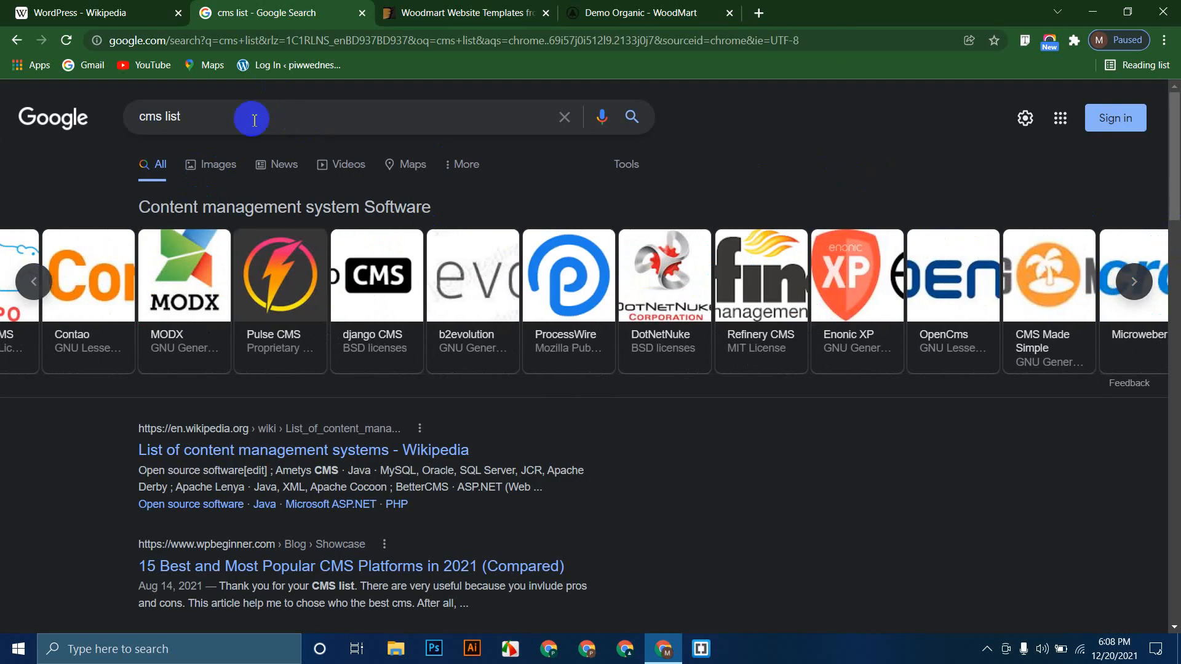
left_click_drag(254, 120, 119, 117)
type("p")
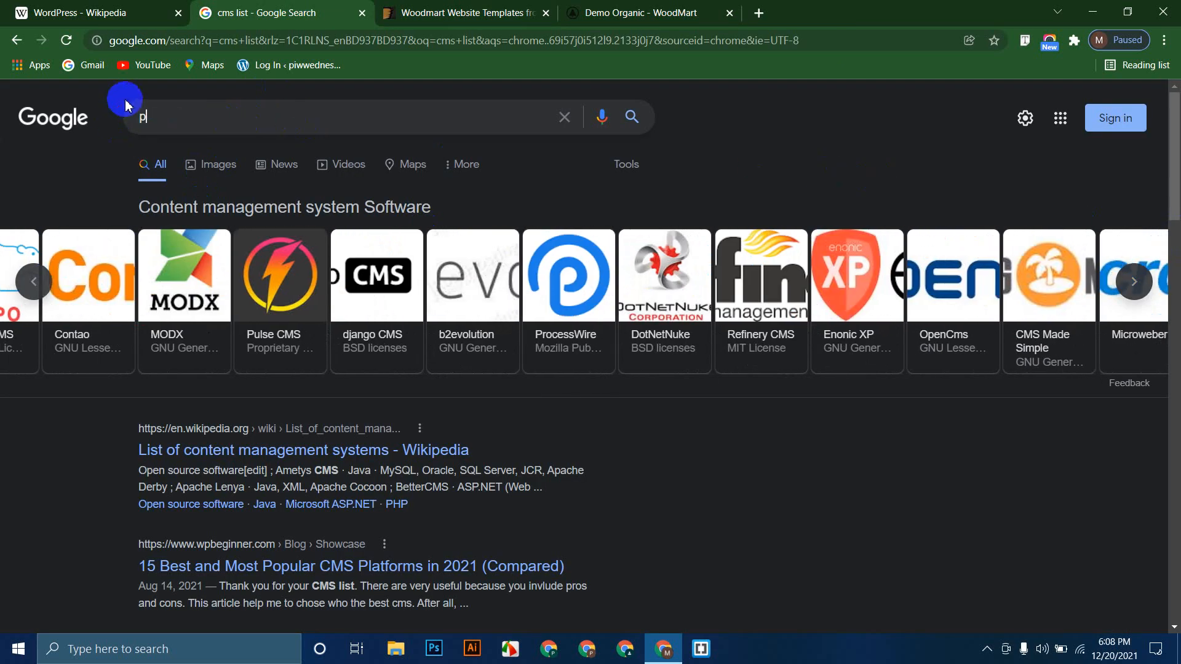
type("hp framw")
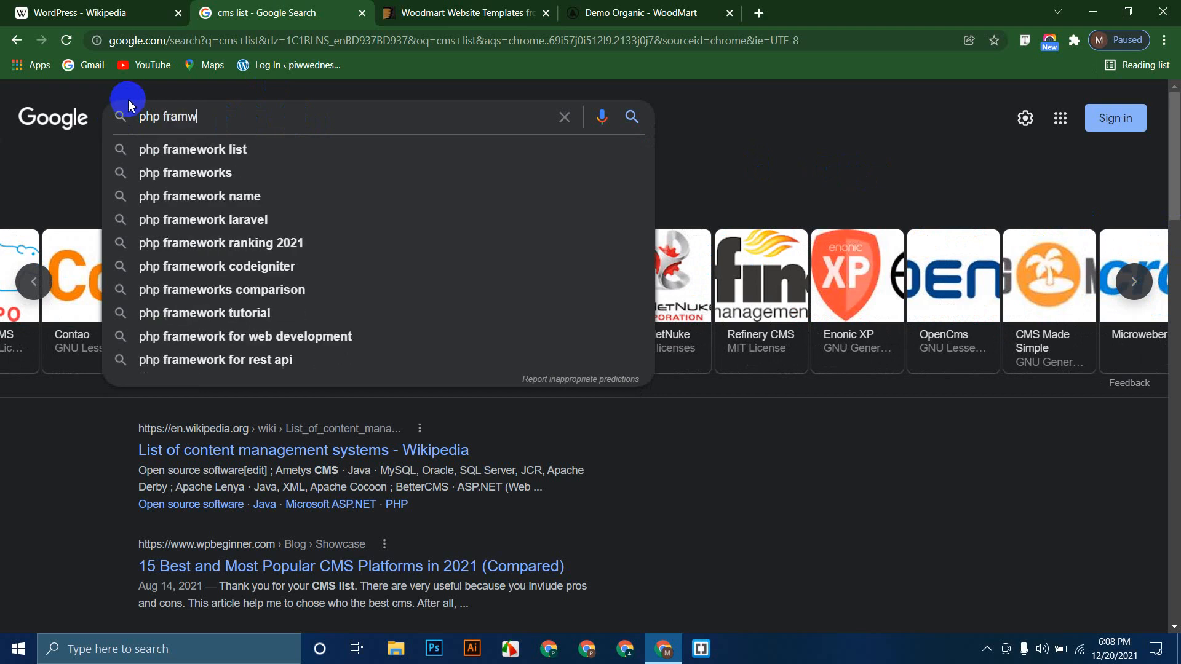
key("BackSpace")
type("ework")
key("Return")
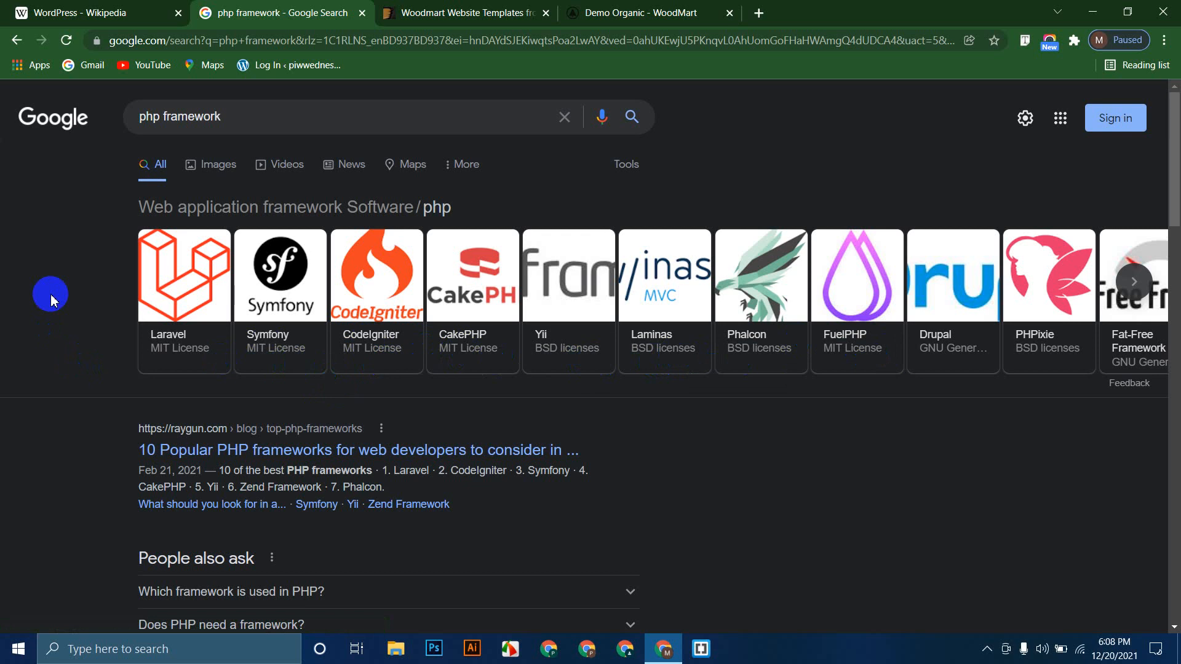
Step: Delete the 'php framework' query from the search box and dismiss the suggestions
left_click_drag(237, 121, 81, 138)
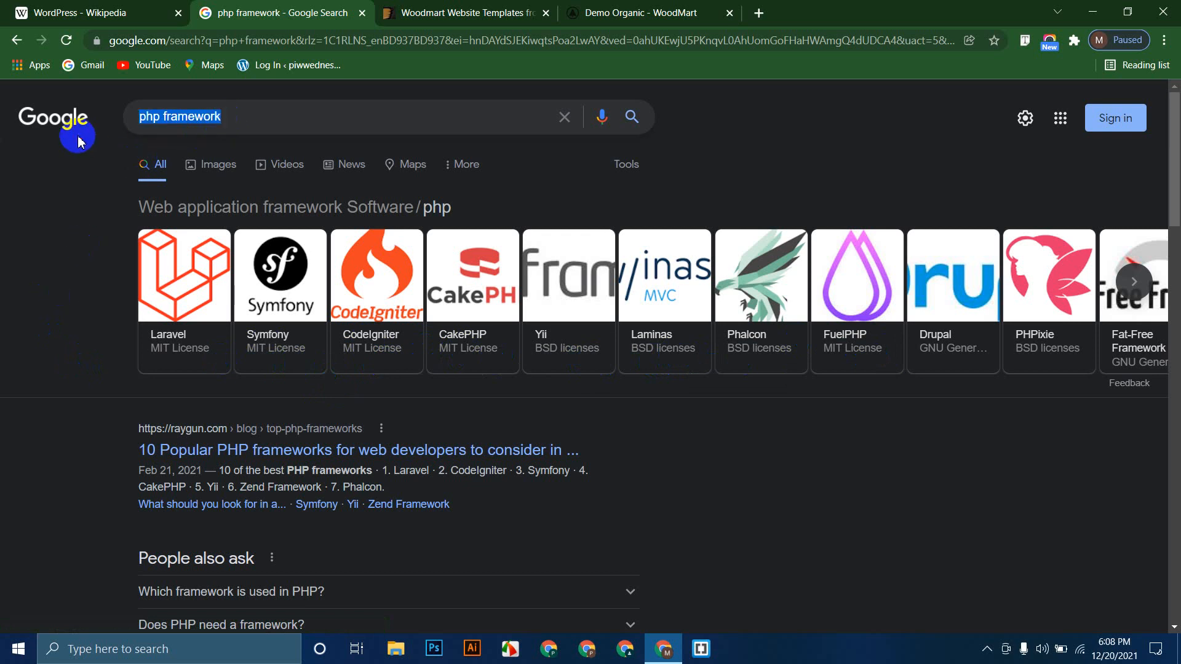
key("BackSpace")
left_click(50, 222)
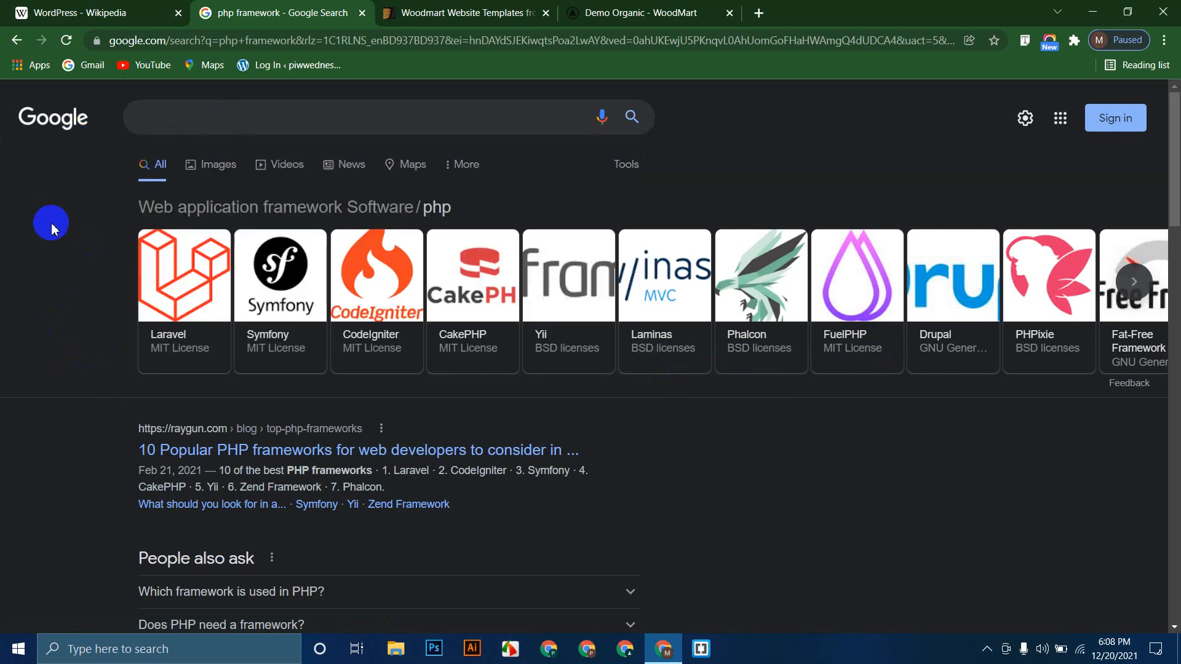
left_click(102, 6)
scroll(676, 363, "down", 10)
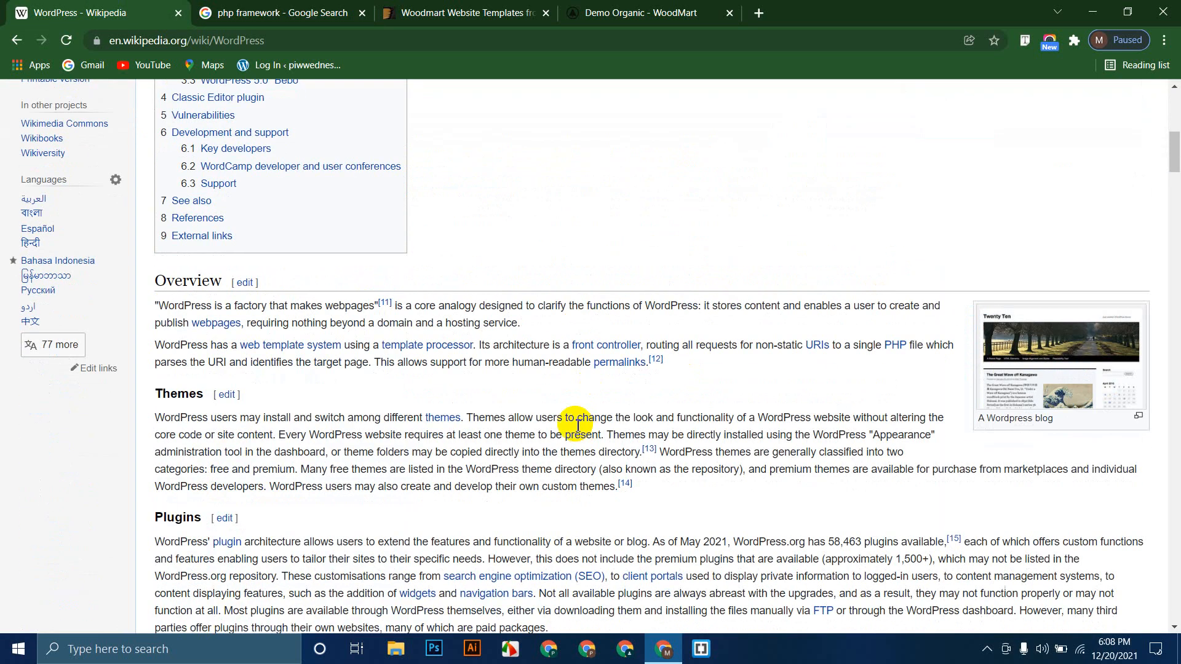
scroll(575, 421, "up", 10)
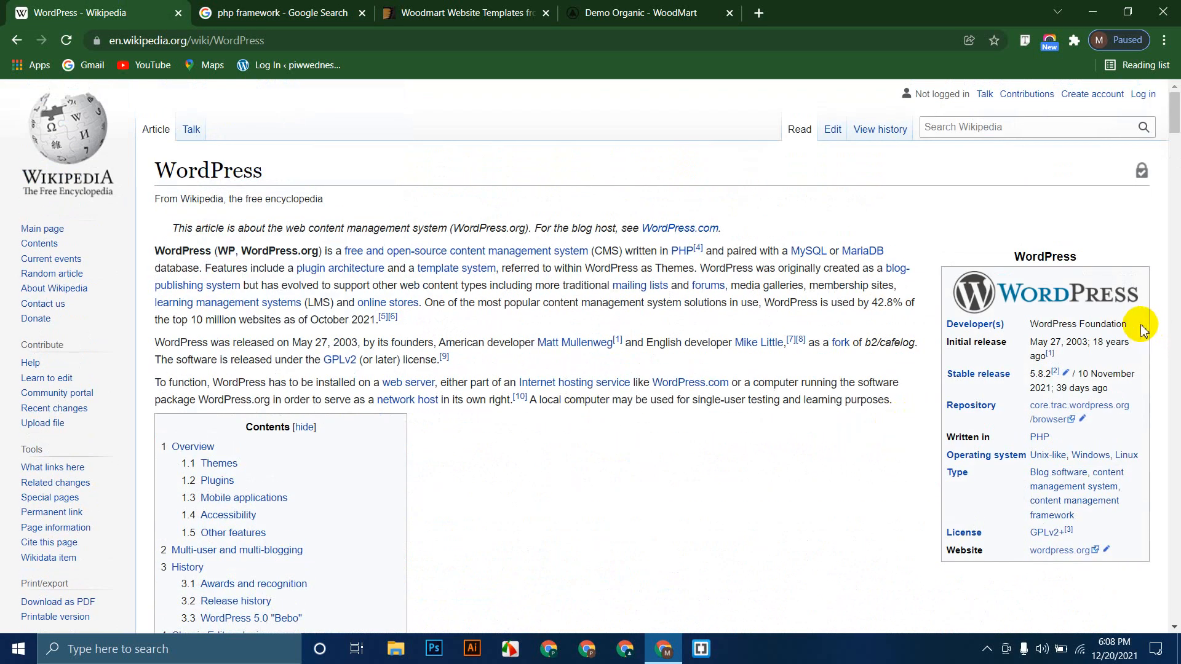
left_click_drag(1136, 325, 1036, 350)
left_click(1073, 361)
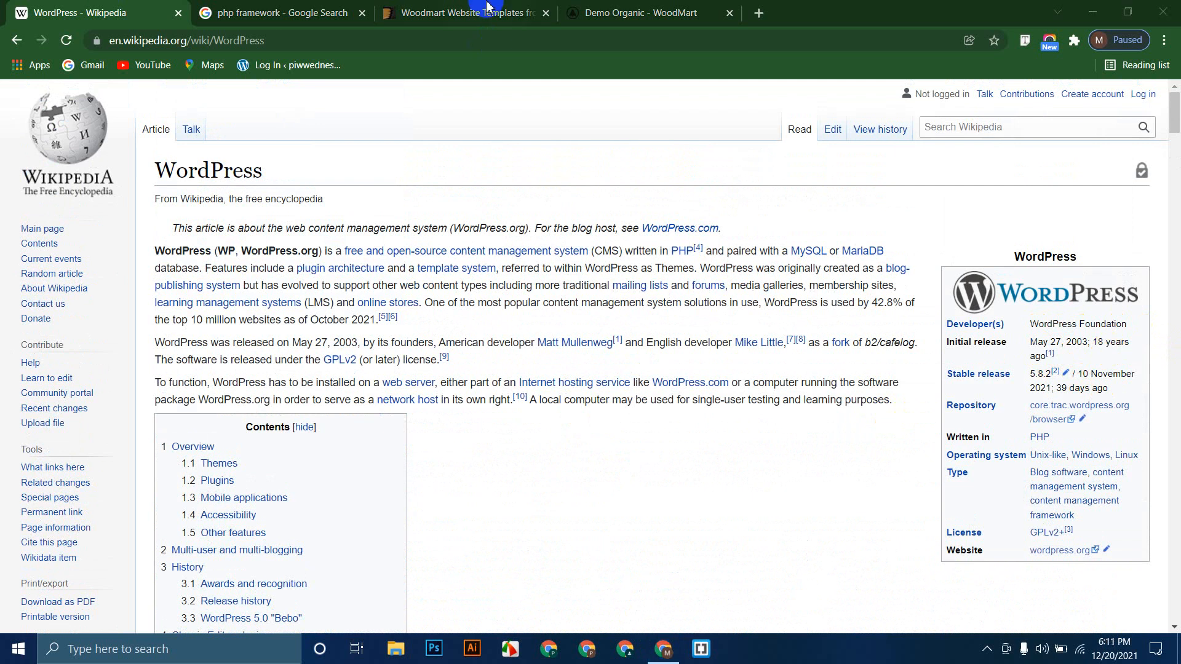
left_click(487, 9)
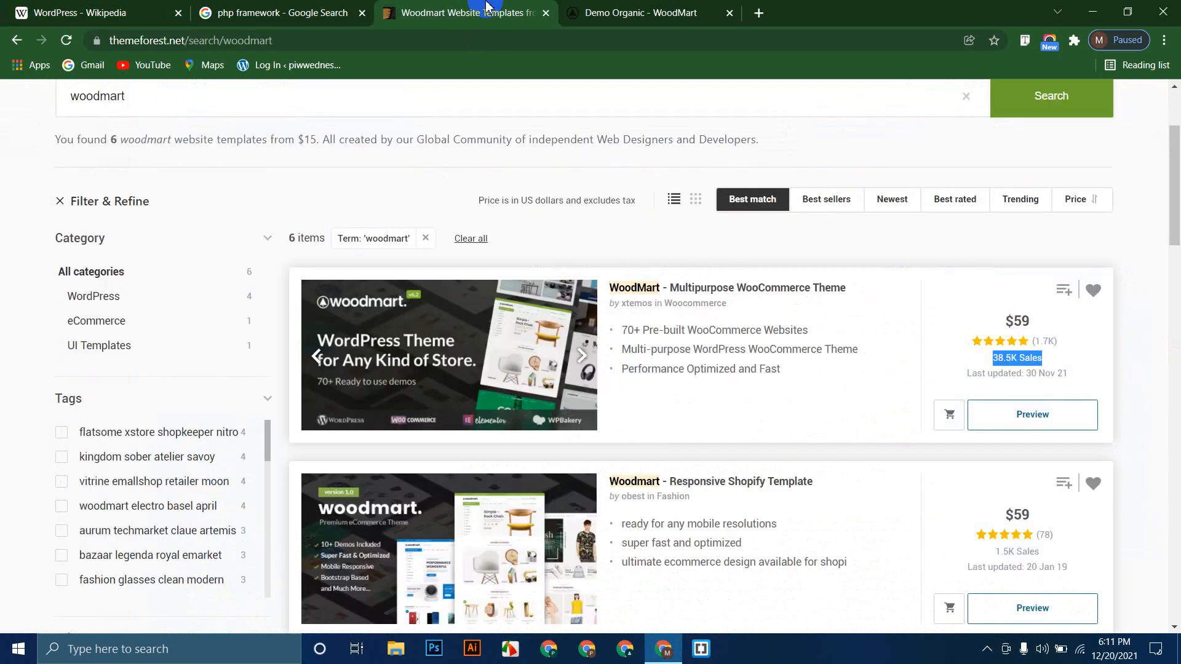
left_click(600, 11)
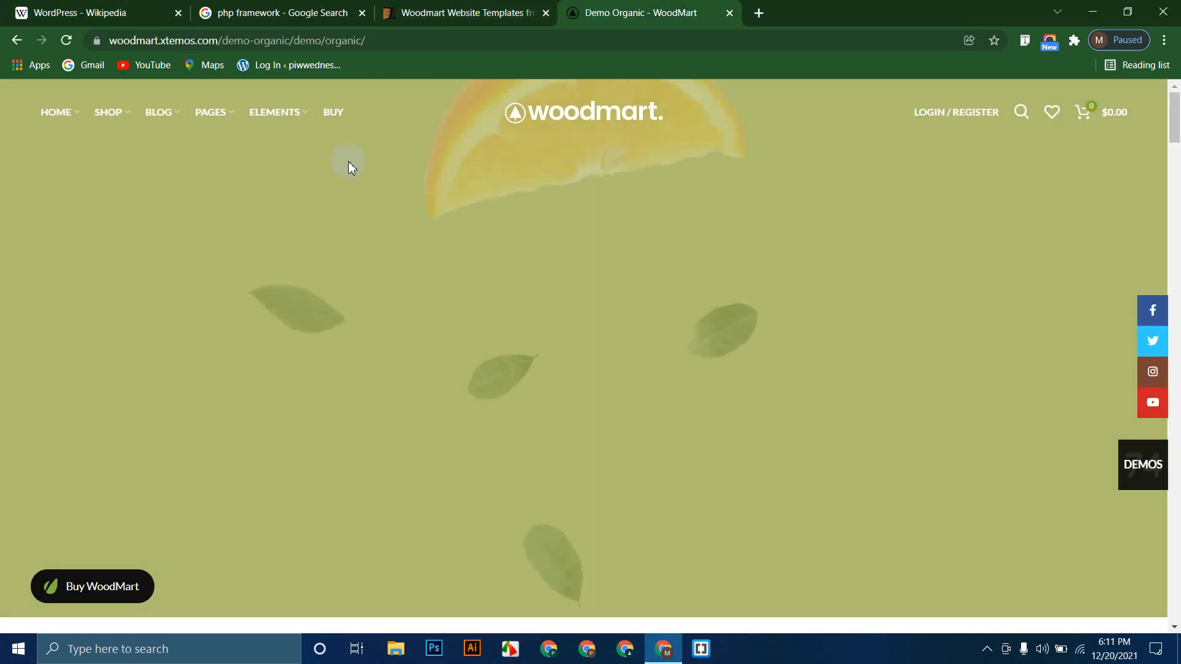
scroll(8, 378, "down", 10)
scroll(8, 381, "up", 10)
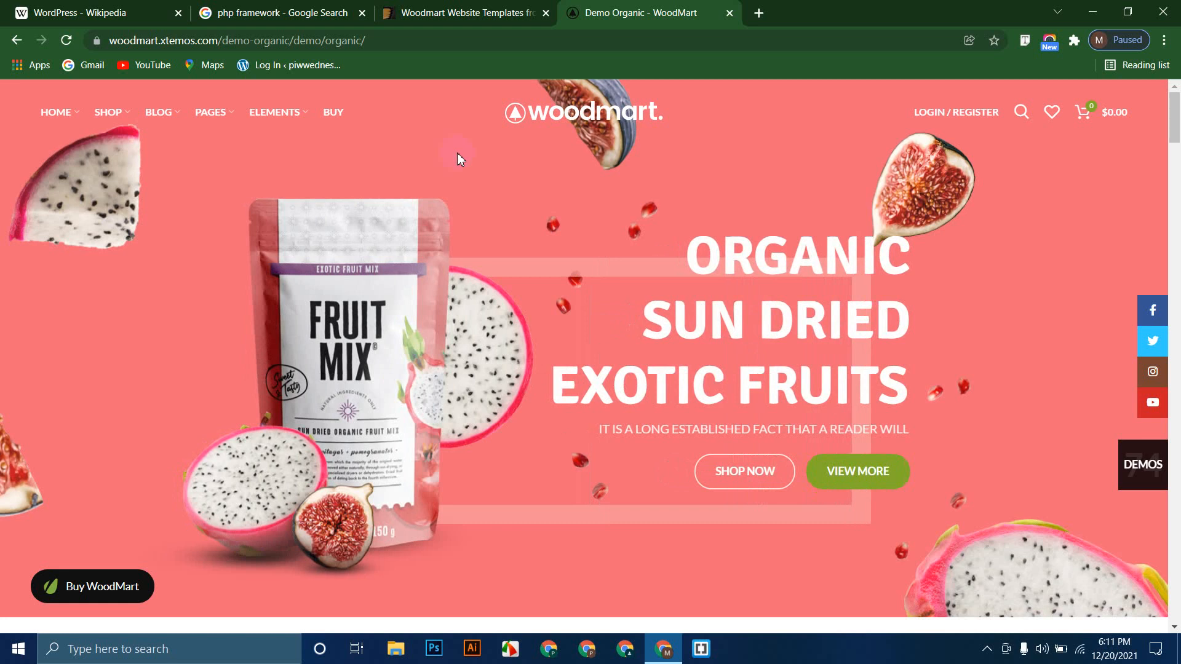
left_click(424, 15)
left_click(279, 11)
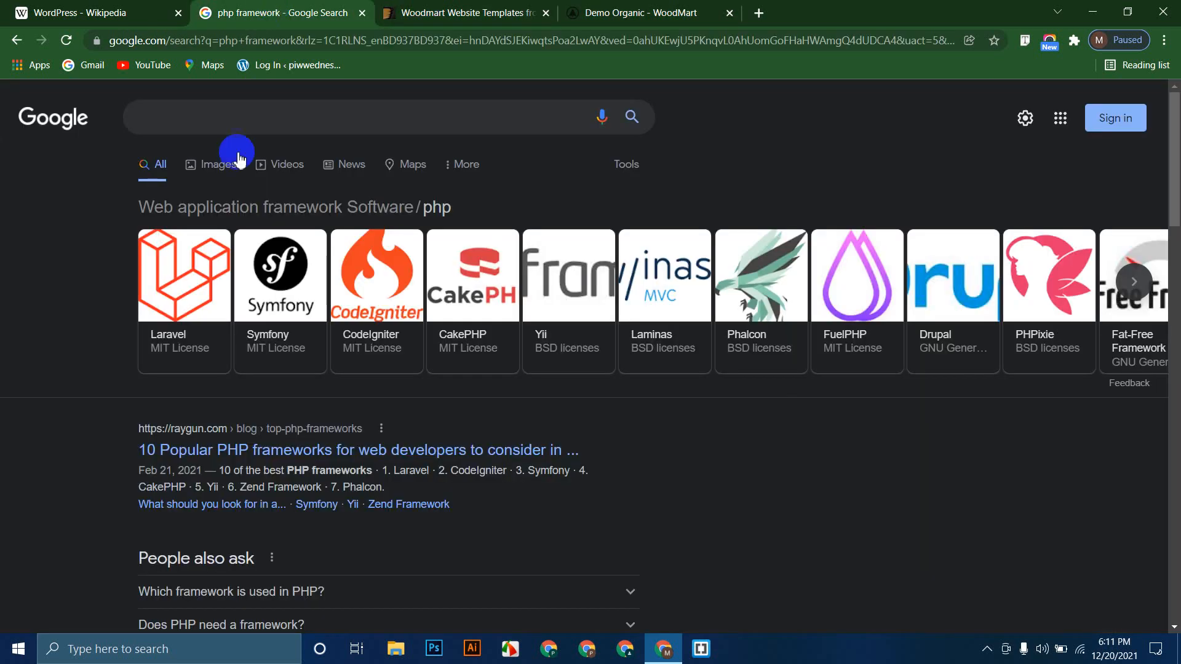
left_click(98, 11)
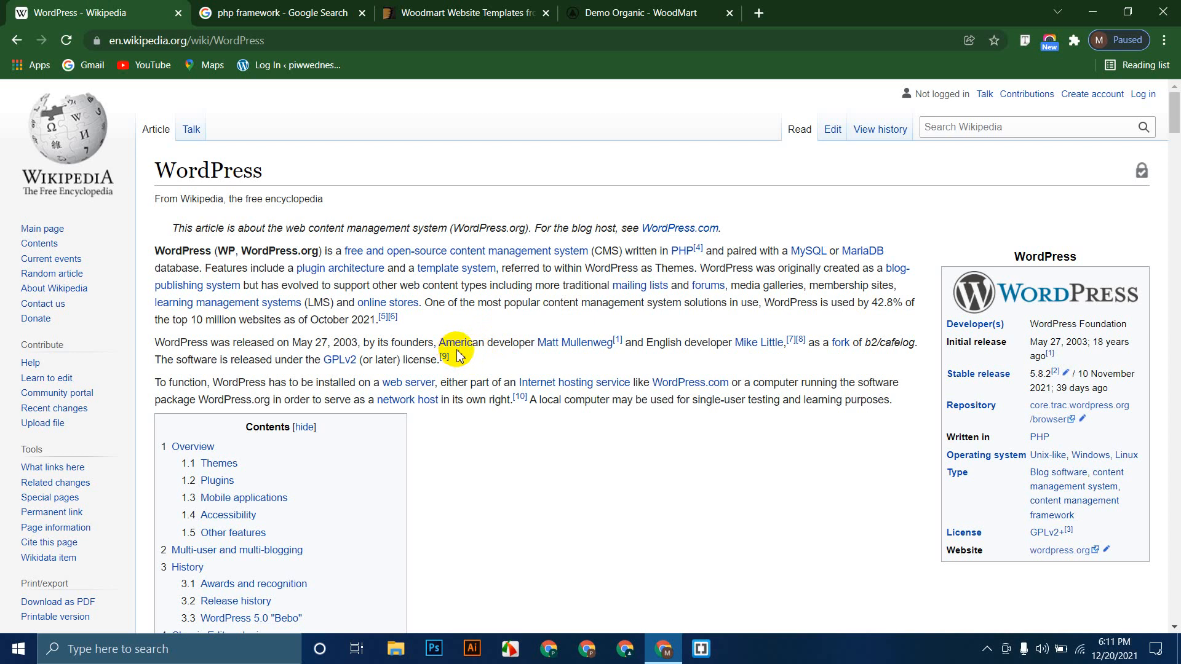
scroll(457, 356, "down", 8)
scroll(453, 351, "up", 8)
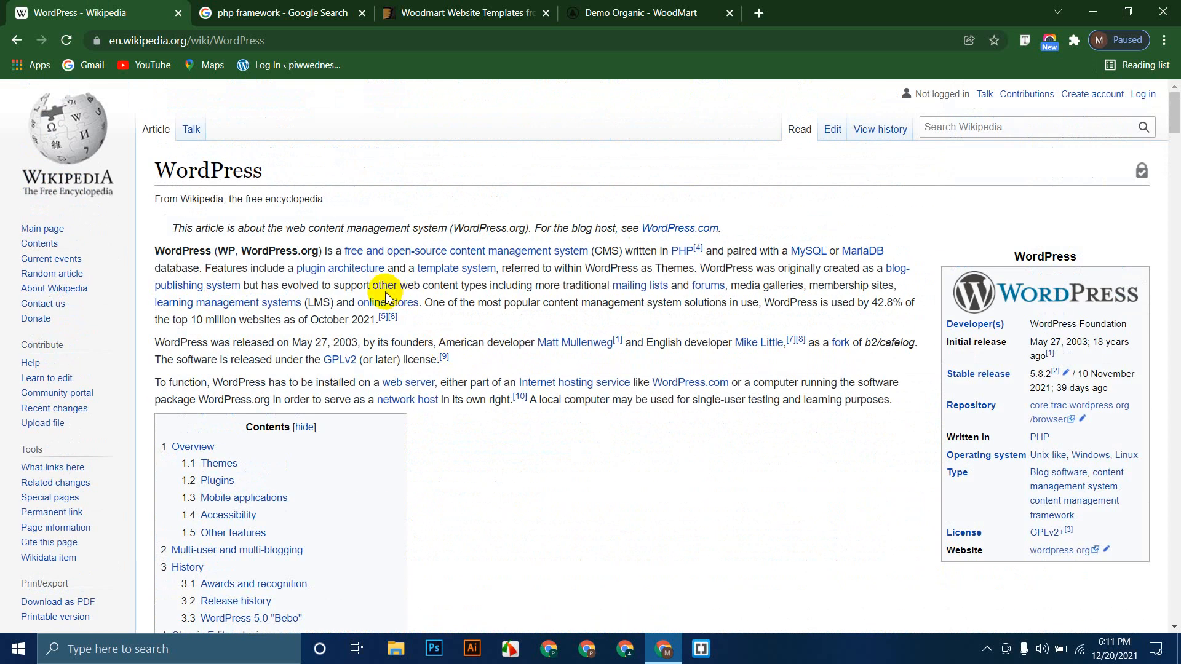
left_click_drag(169, 228, 908, 403)
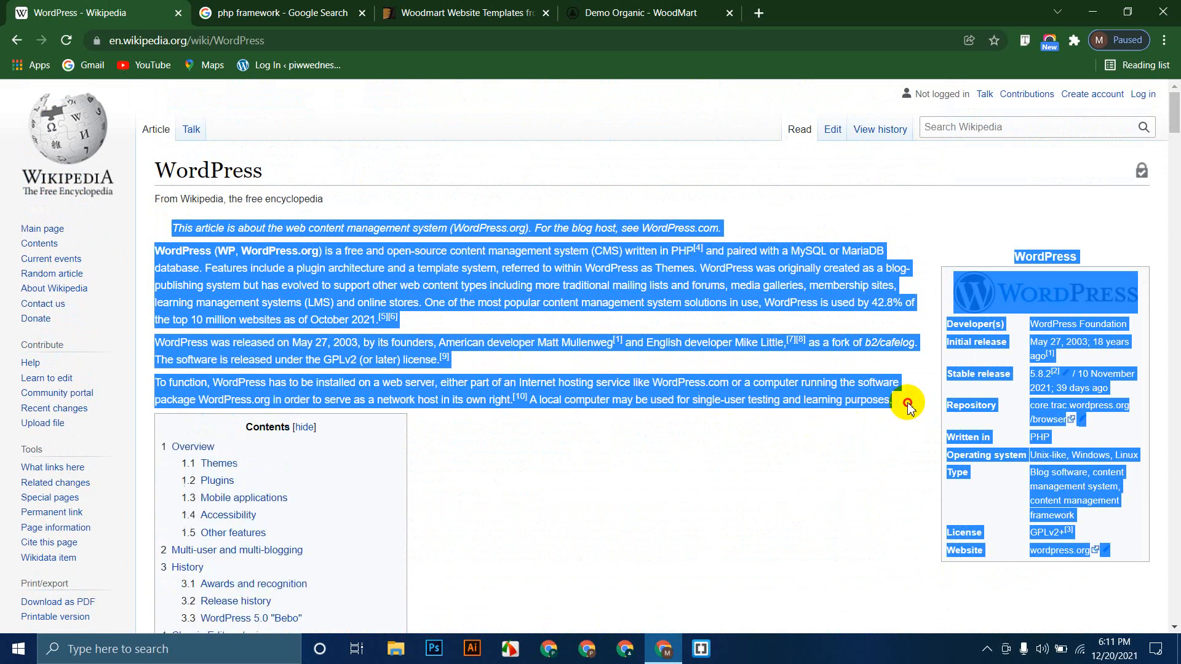
left_click(852, 471)
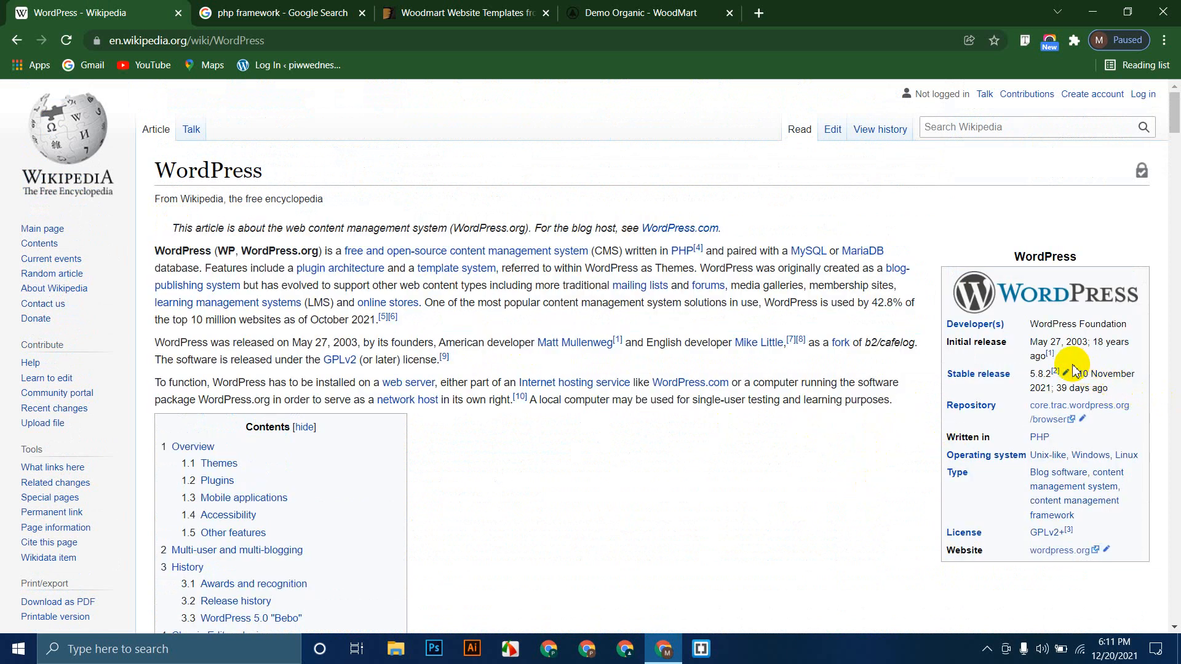
triple_click(1030, 345)
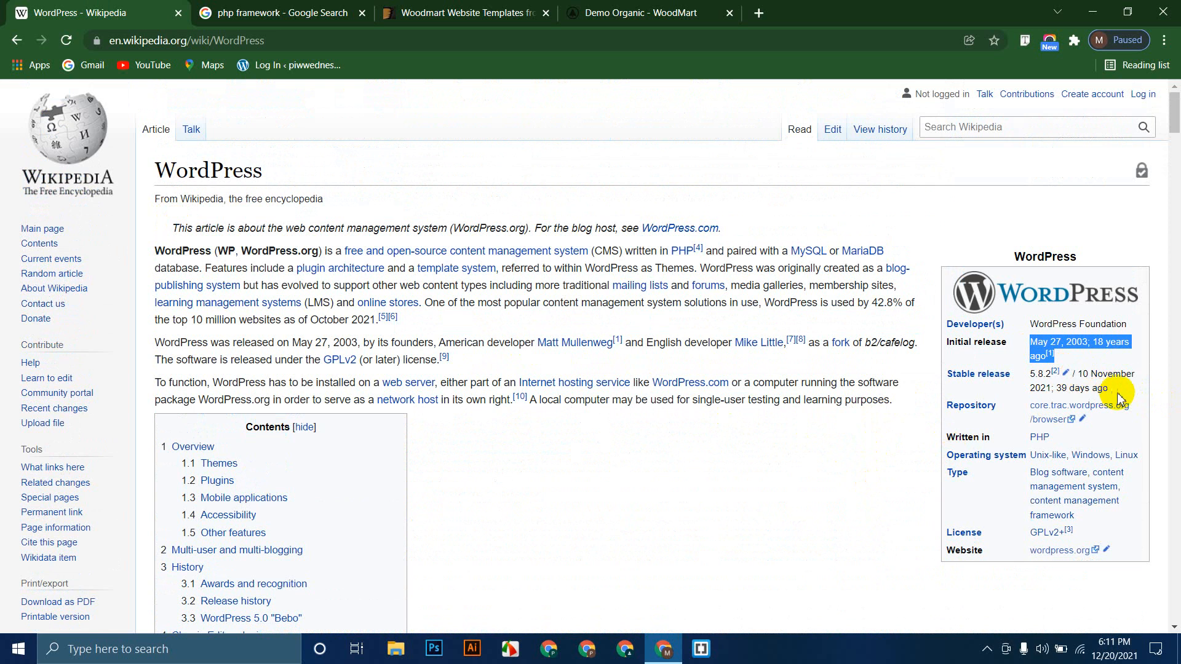
left_click_drag(1114, 389, 1029, 373)
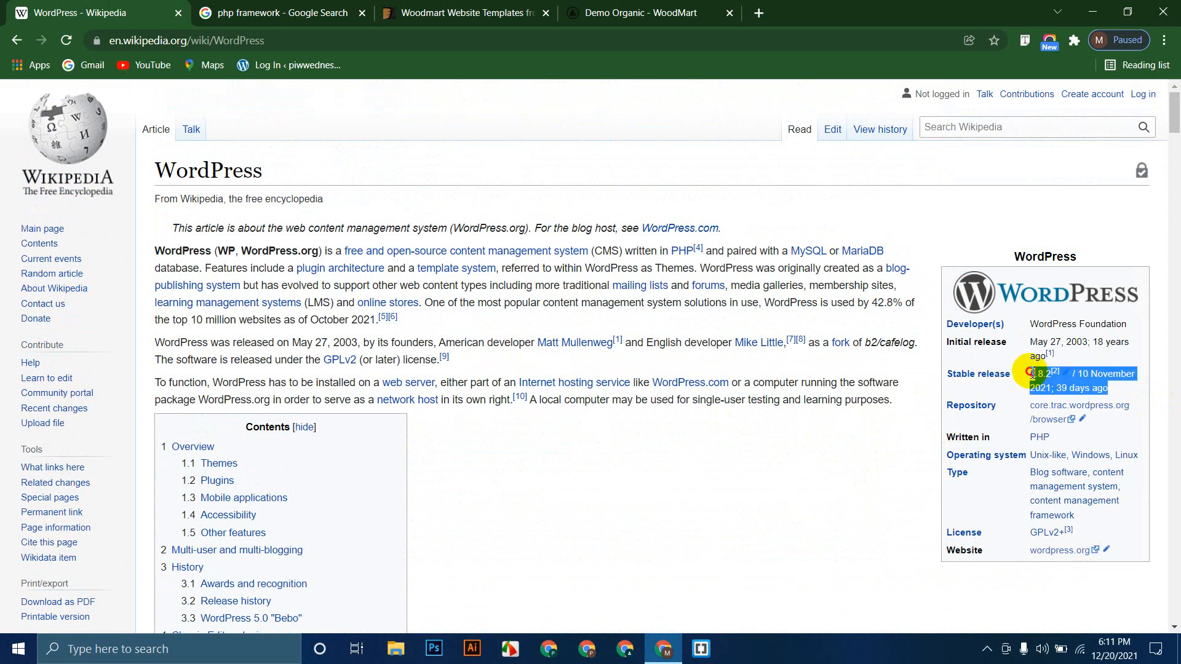
left_click(869, 495)
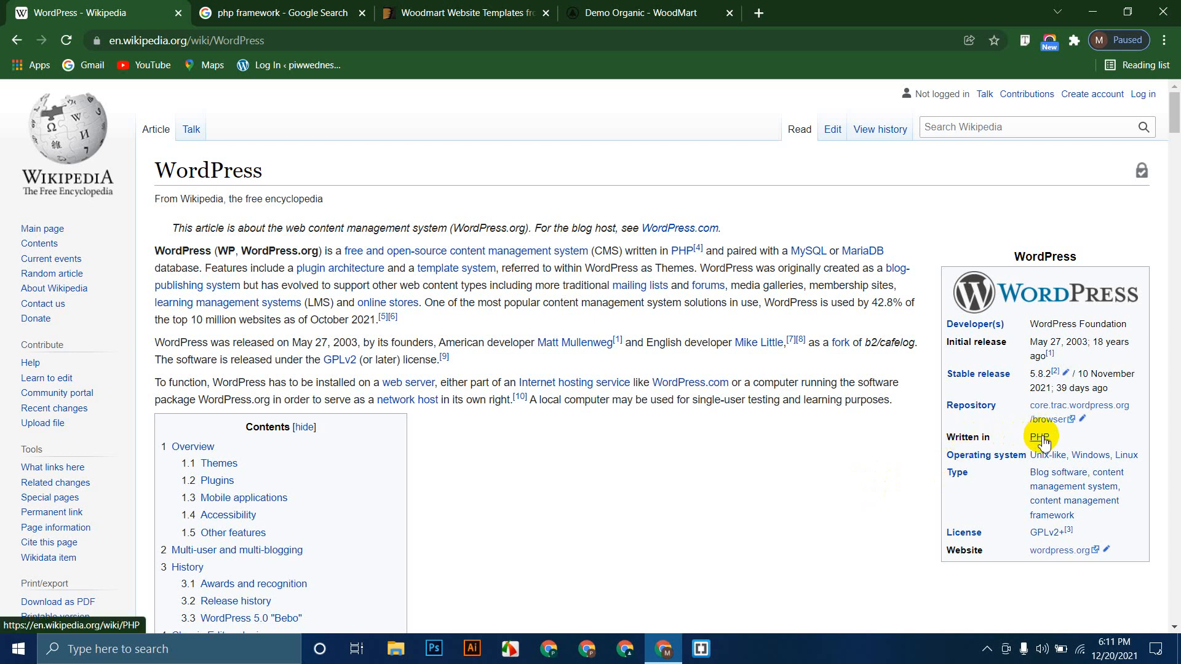
mouse_move(1044, 442)
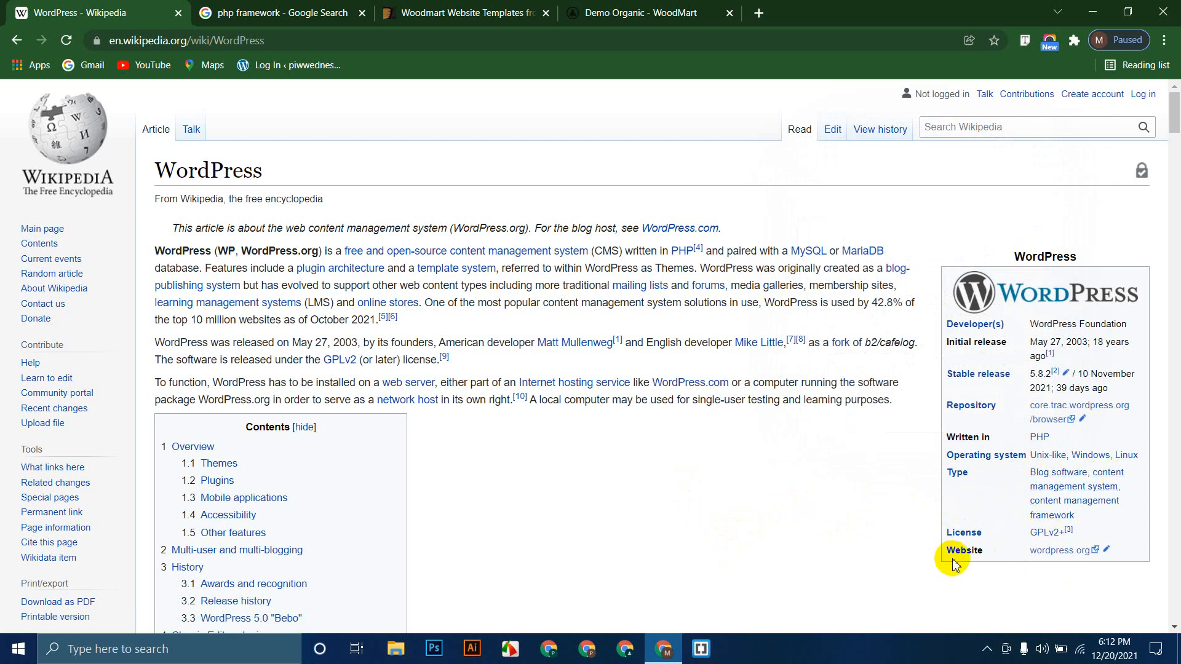
left_click_drag(1118, 550, 1029, 551)
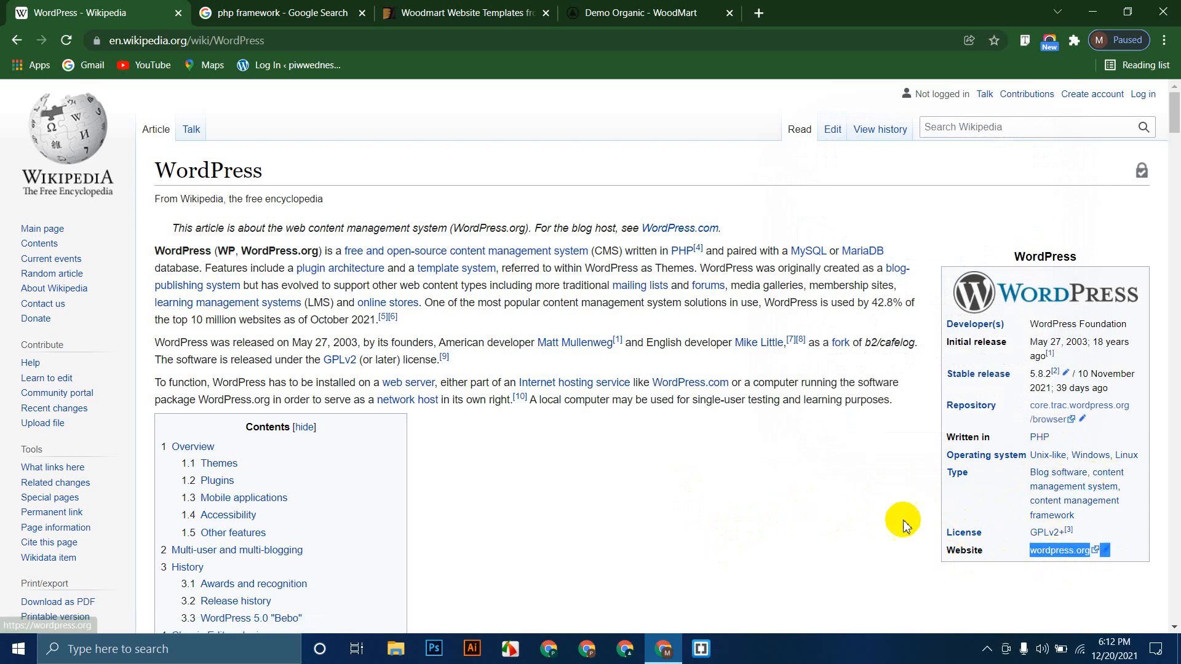
left_click(719, 490)
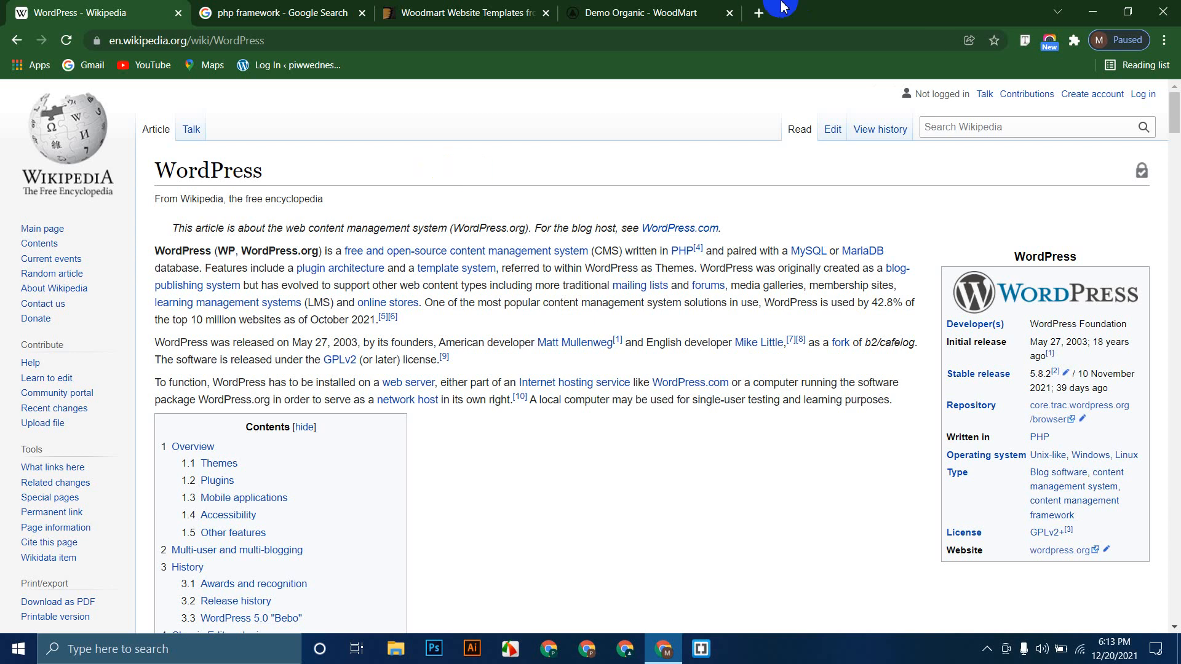
Step: Search 'xmapp' in a new tab and preview the XAMPP Installers and Downloads result
left_click(758, 13)
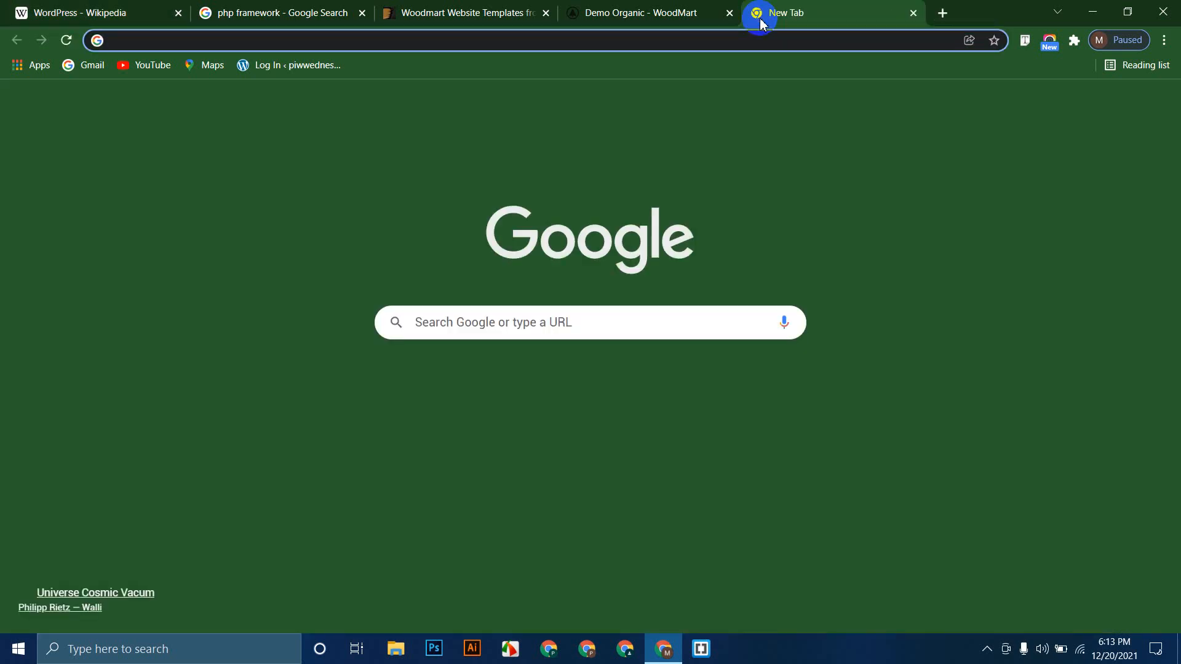
type("xmapp")
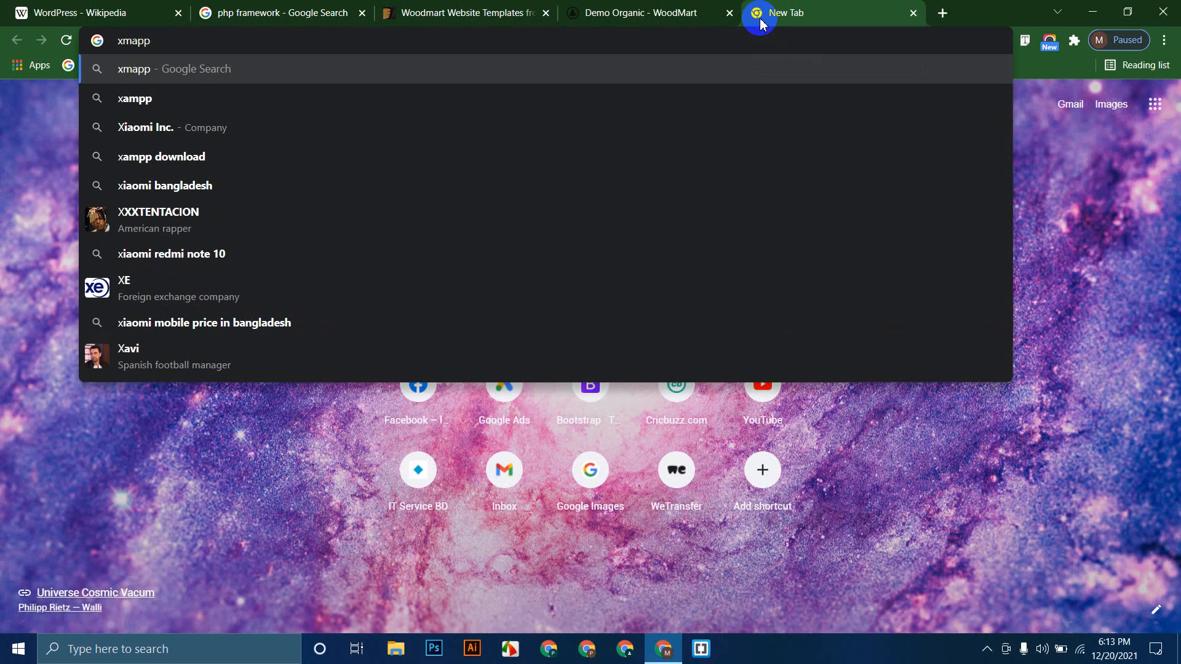
key("Return")
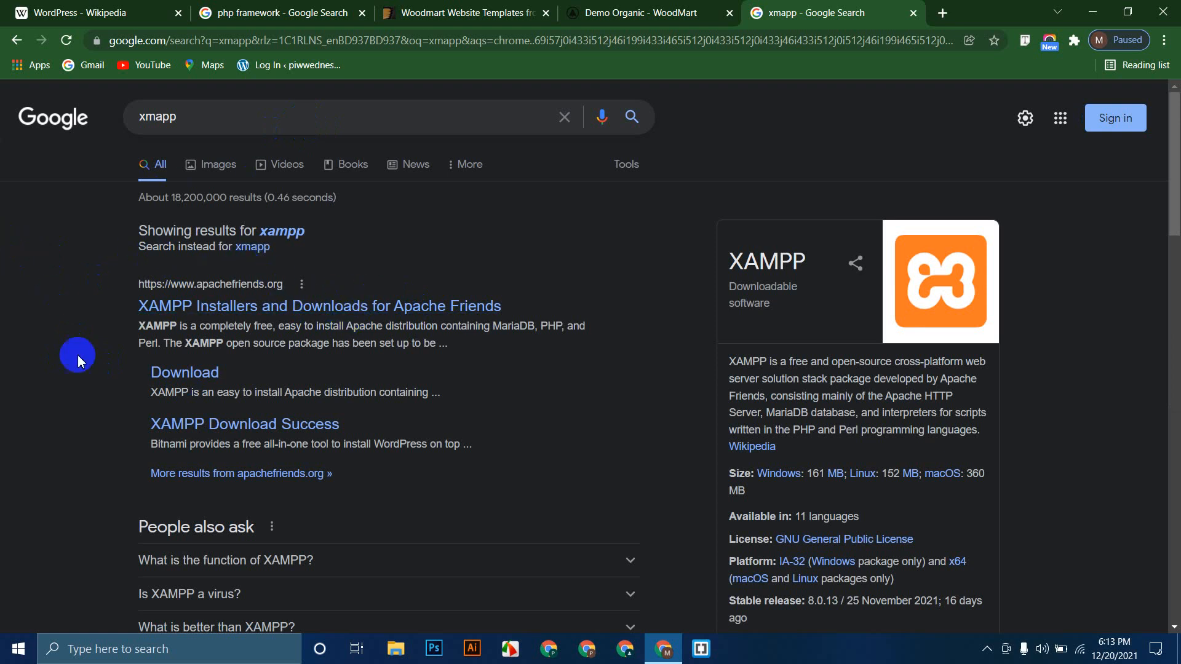
left_click(280, 308)
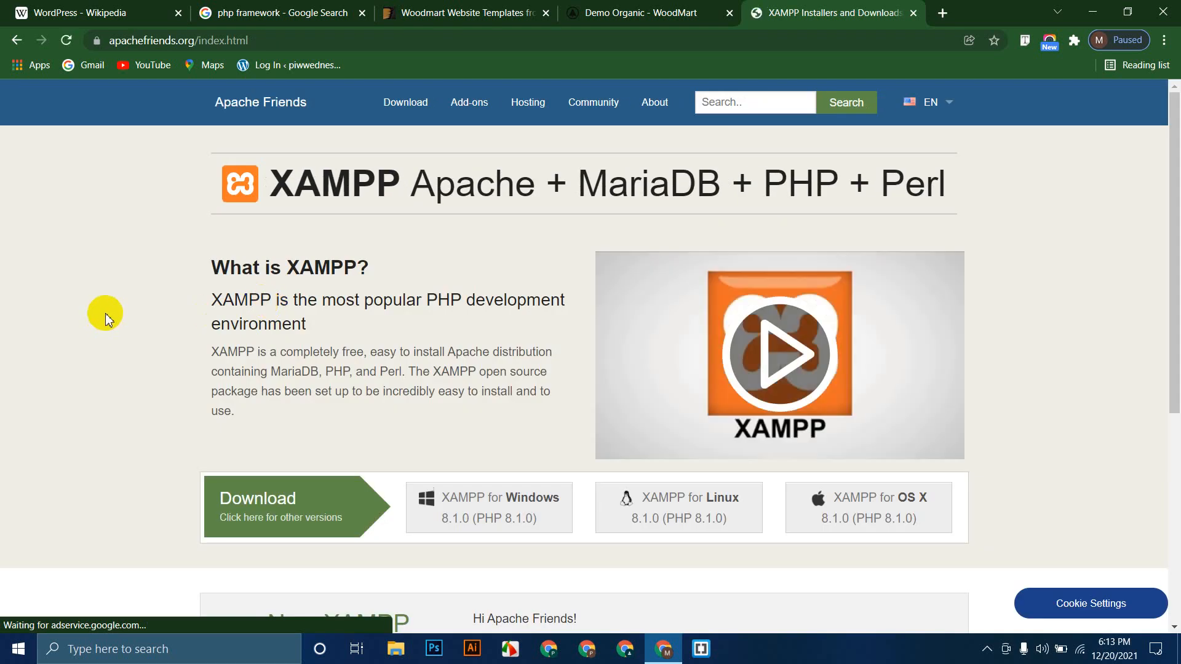
scroll(87, 310, "down", 5)
scroll(87, 311, "up", 6)
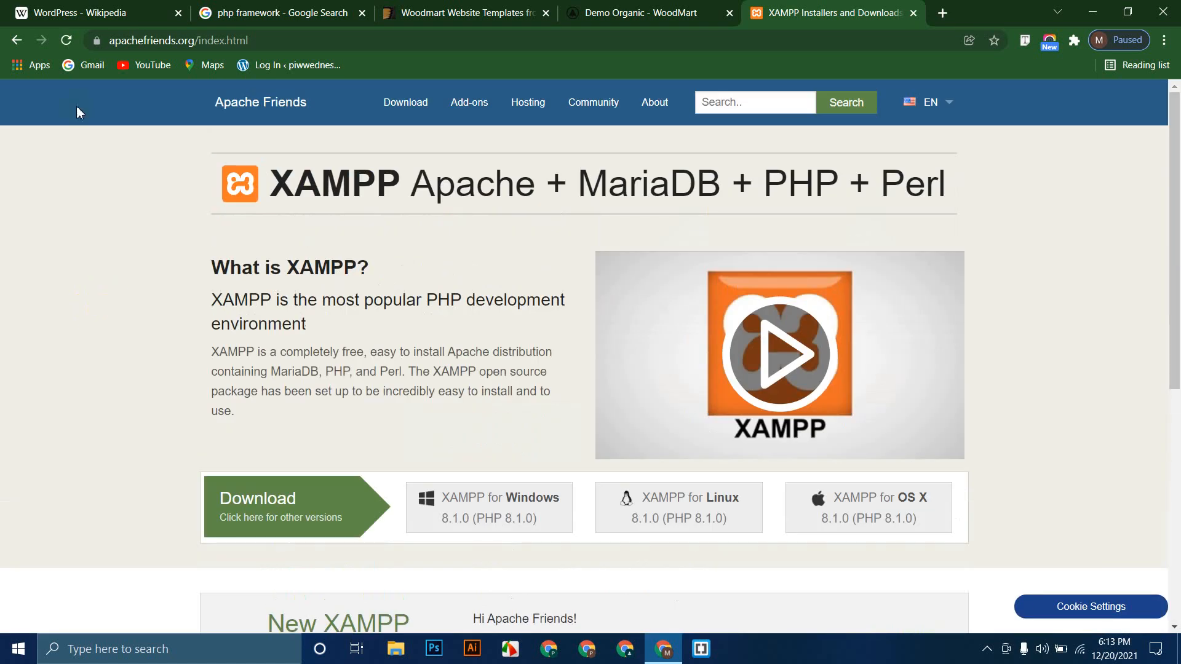
left_click(17, 40)
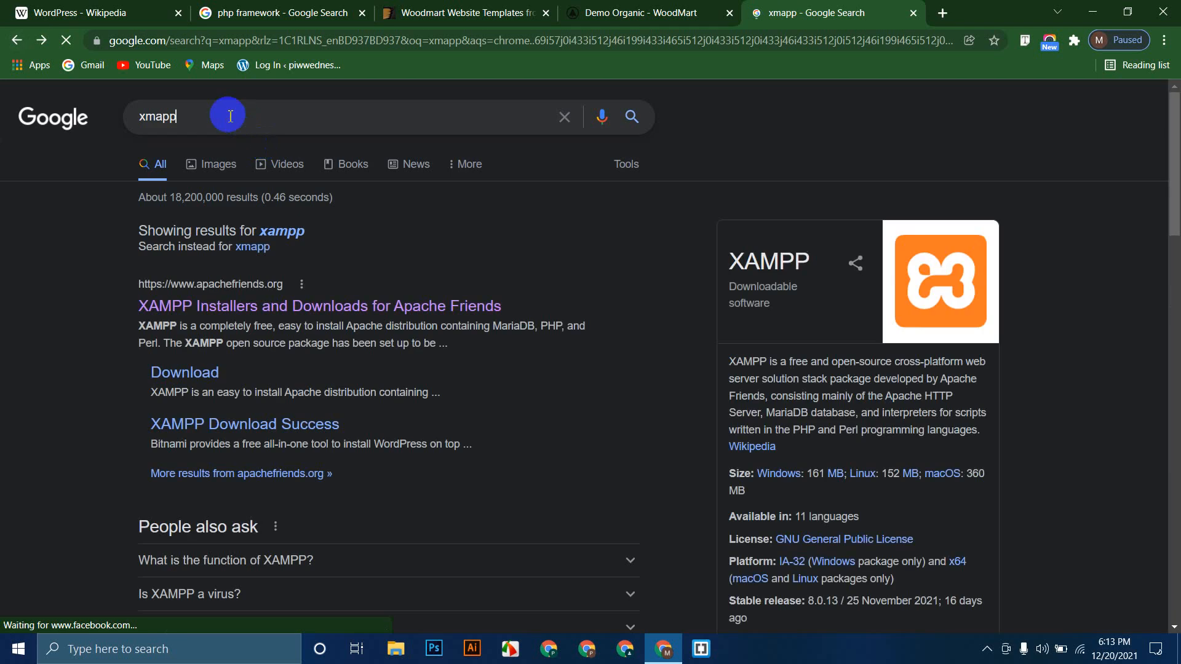
Step: Refine the search to 'xampp download' and highlight the Windows versions 7.4.26, 8.0.13 and 8.1.0
left_click(230, 116)
type("dow")
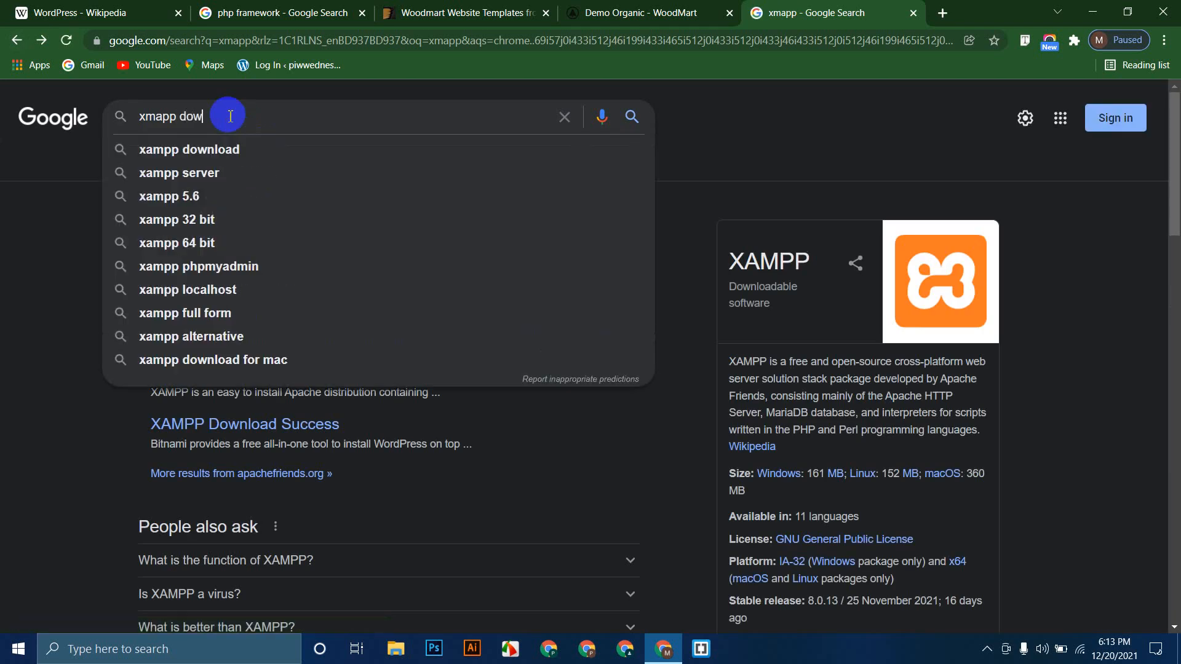
type("nload")
key("Return")
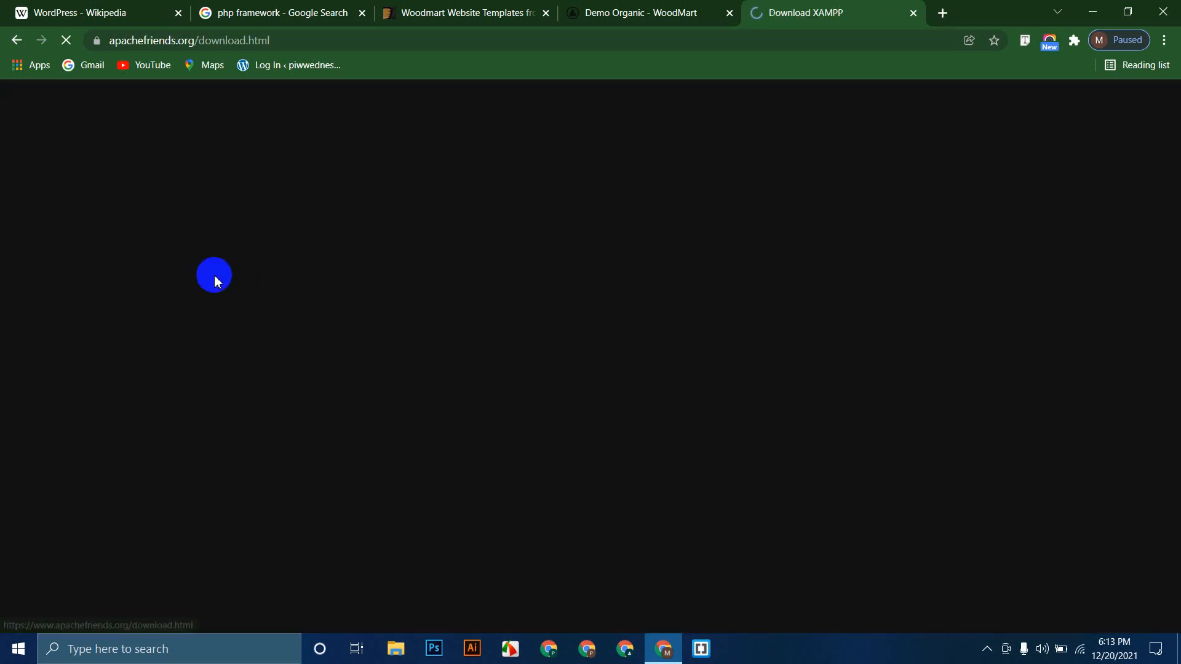
scroll(245, 335, "down", 3)
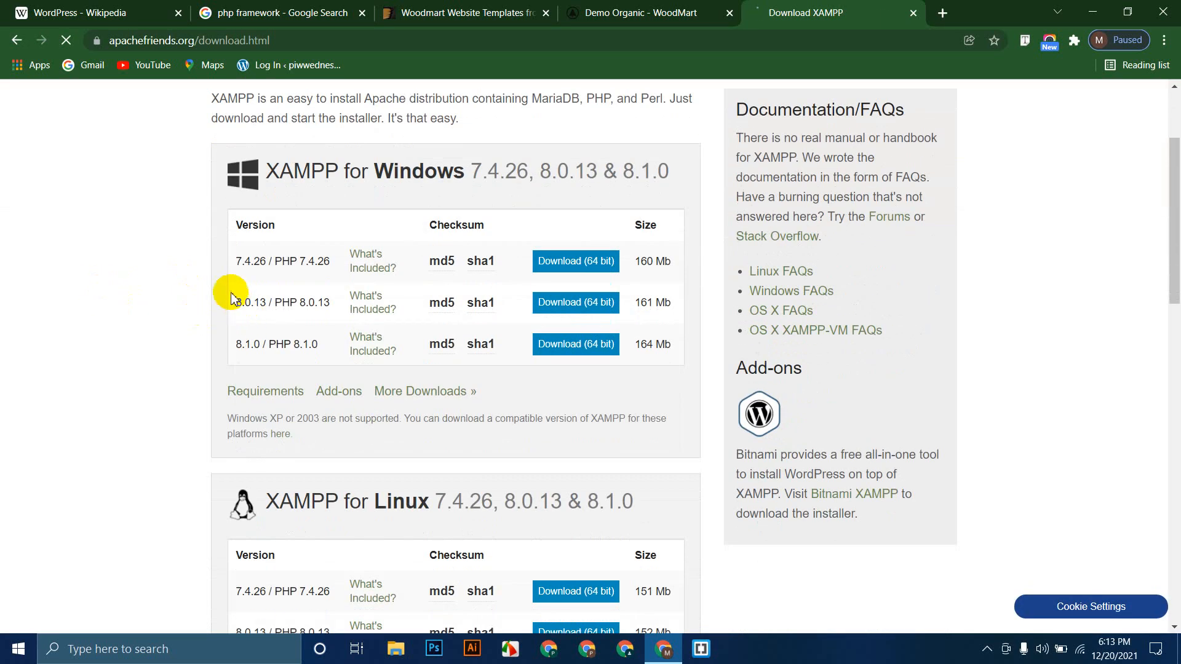
left_click_drag(243, 266, 345, 298)
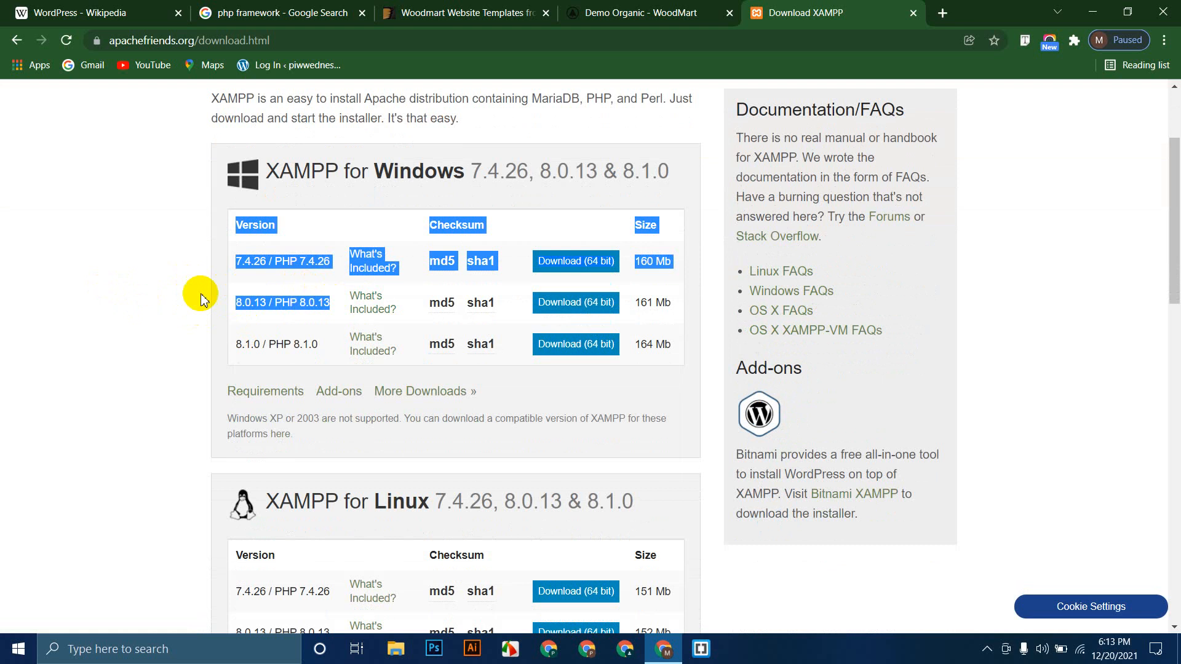
left_click(332, 269)
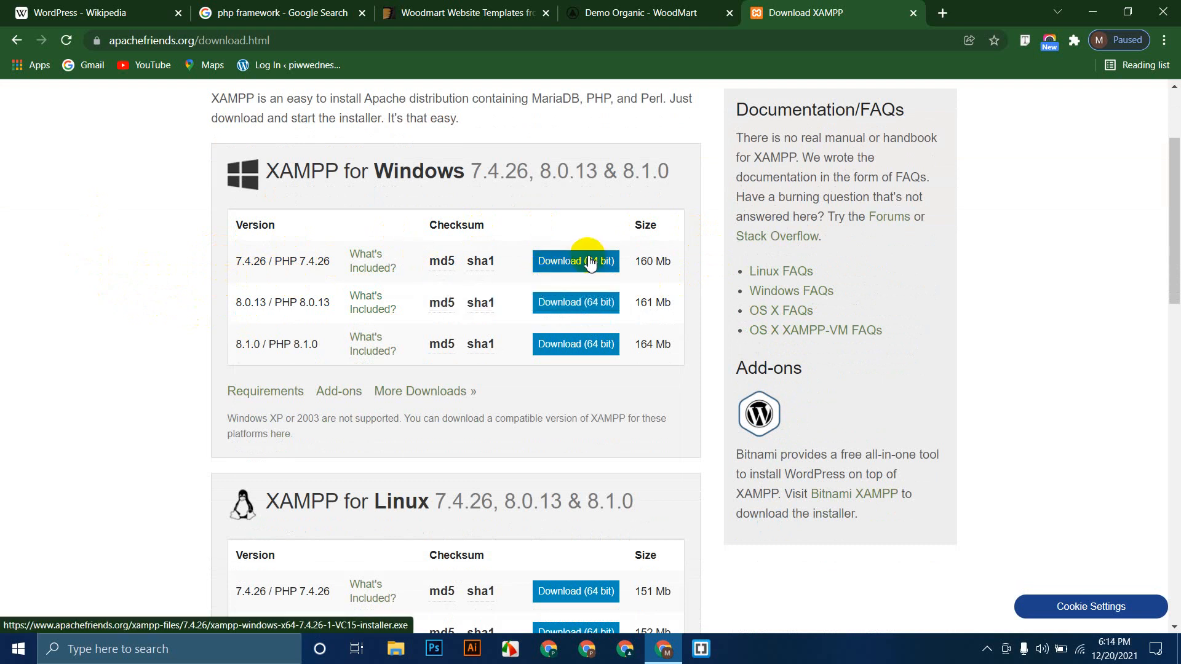
Step: Close the WoodMart Demo Organic tab
left_click(480, 12)
left_click(710, 18)
left_click(729, 13)
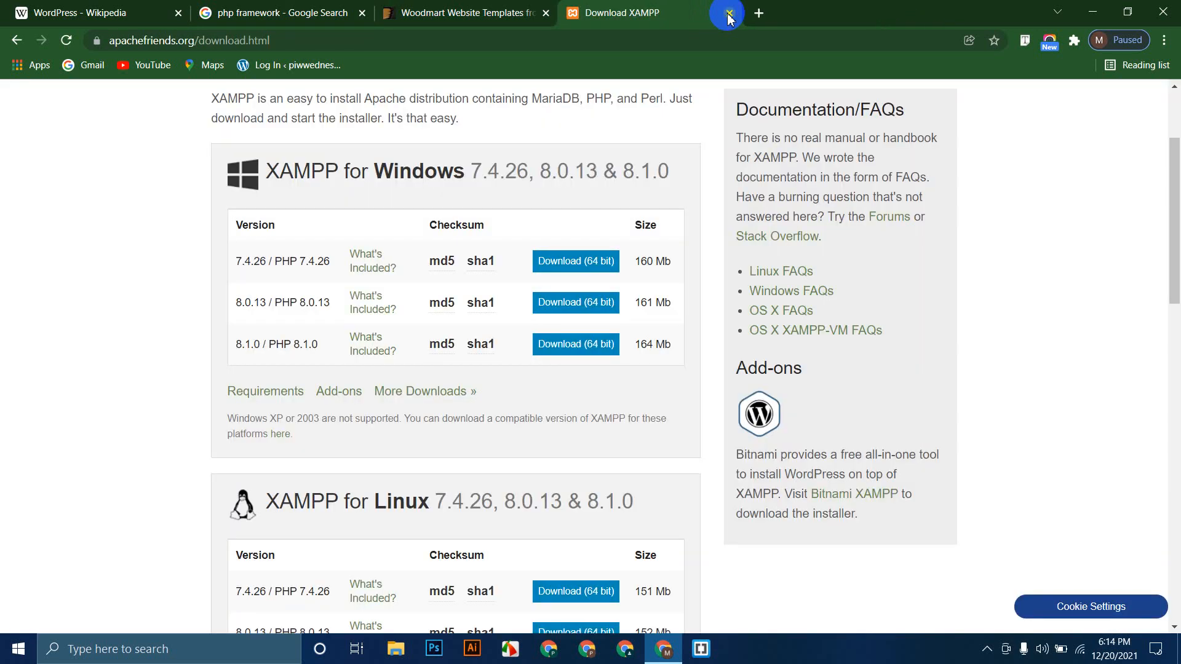
Step: Close the Download XAMPP tab and launch XAMPP Control Panel by searching 'xampp' in Start
left_click(729, 13)
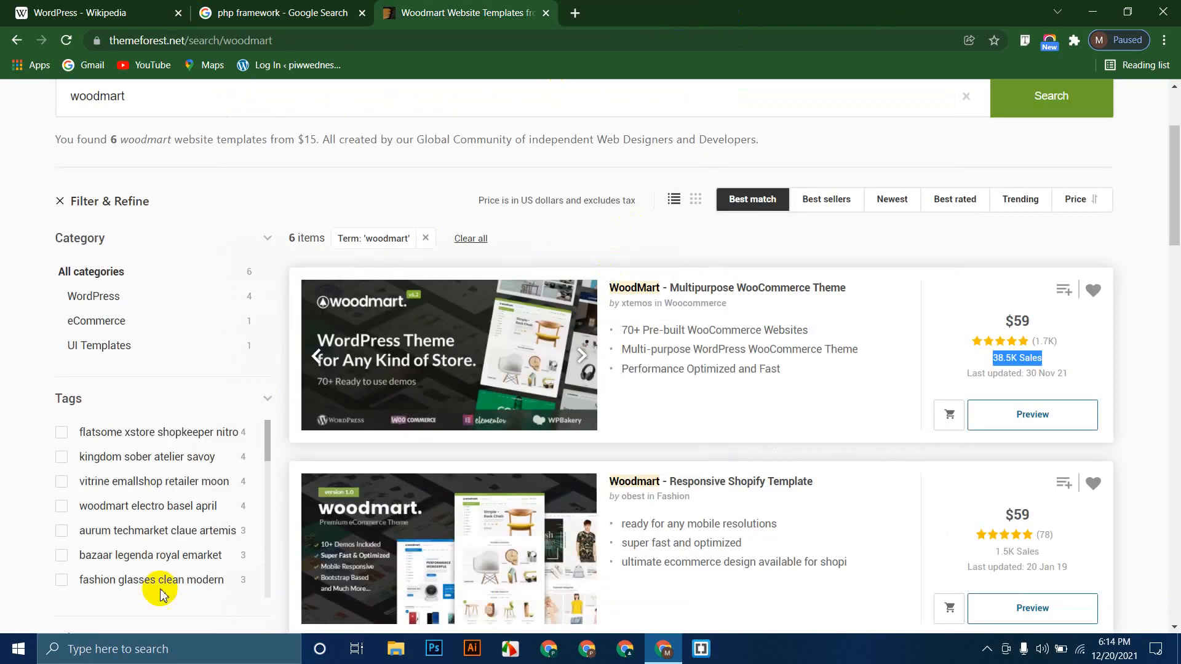
left_click(5, 655)
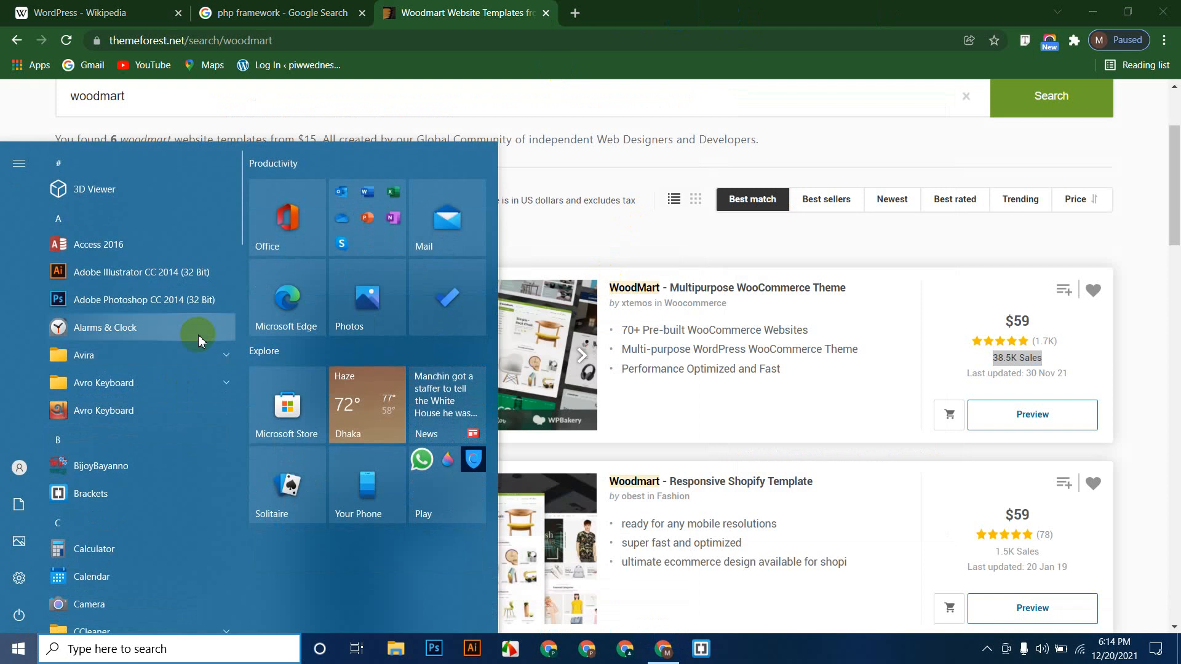
type("xampp")
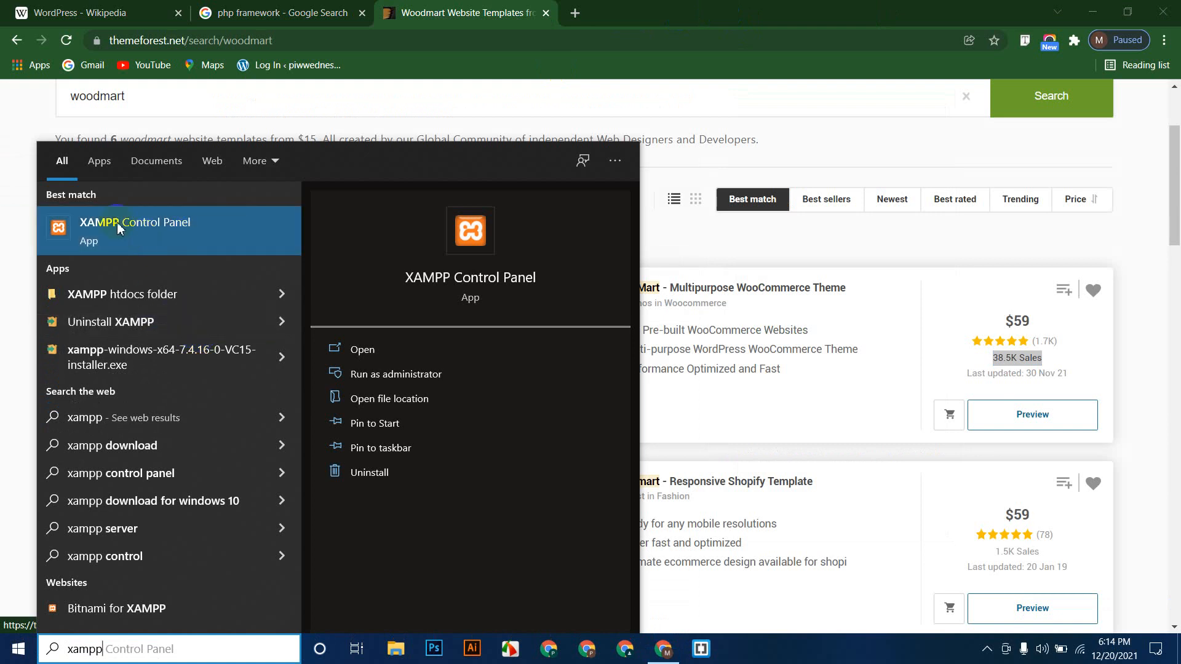
left_click(135, 229)
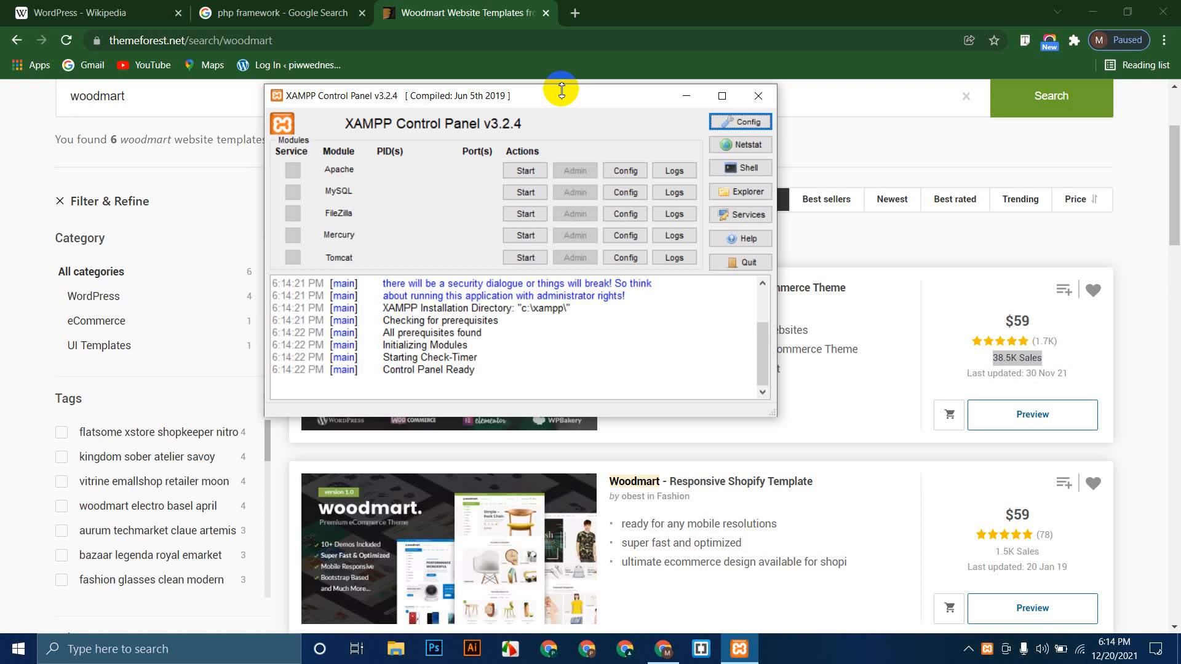
Step: Start the Apache and MySQL modules on ports 80, 443 and 3306, then return to Chrome
left_click(524, 169)
left_click(523, 193)
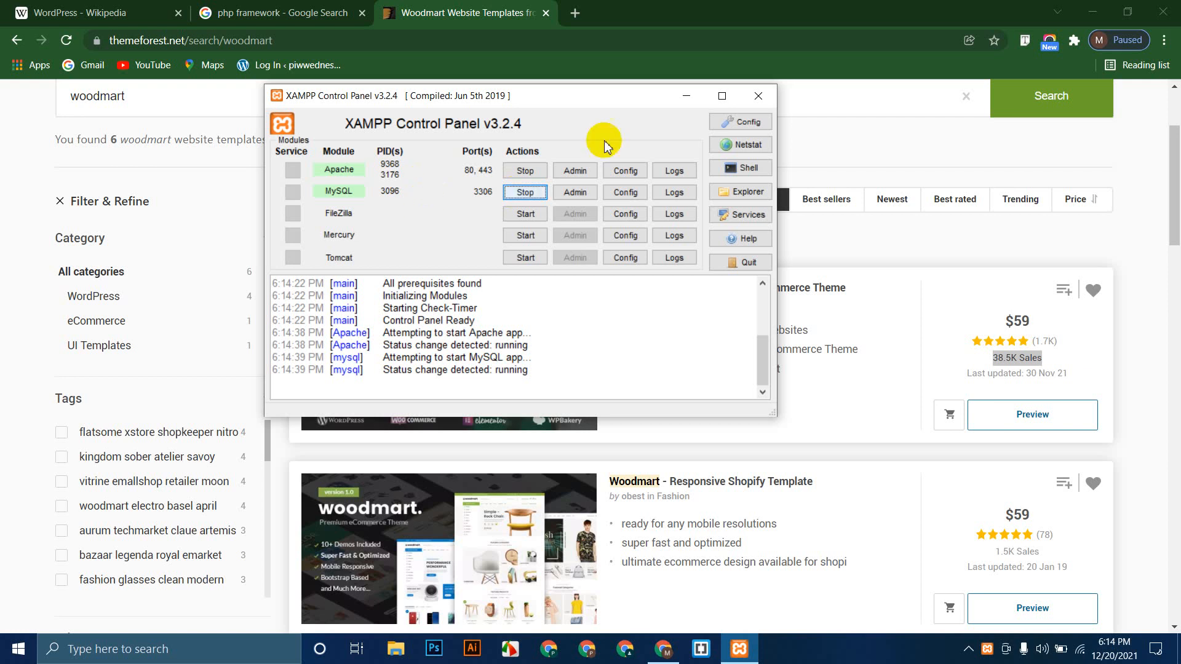
left_click(582, 16)
Step: Open wordpress.org in a new tab from the WordPress Wikipedia article
left_click(578, 15)
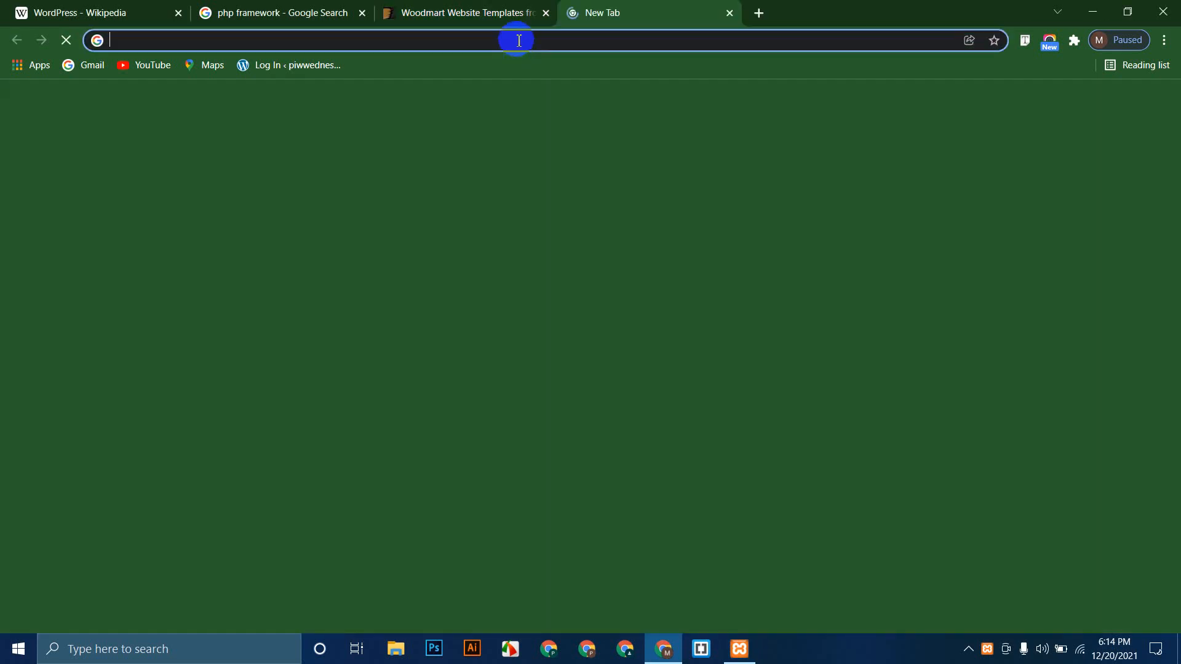
left_click(518, 36)
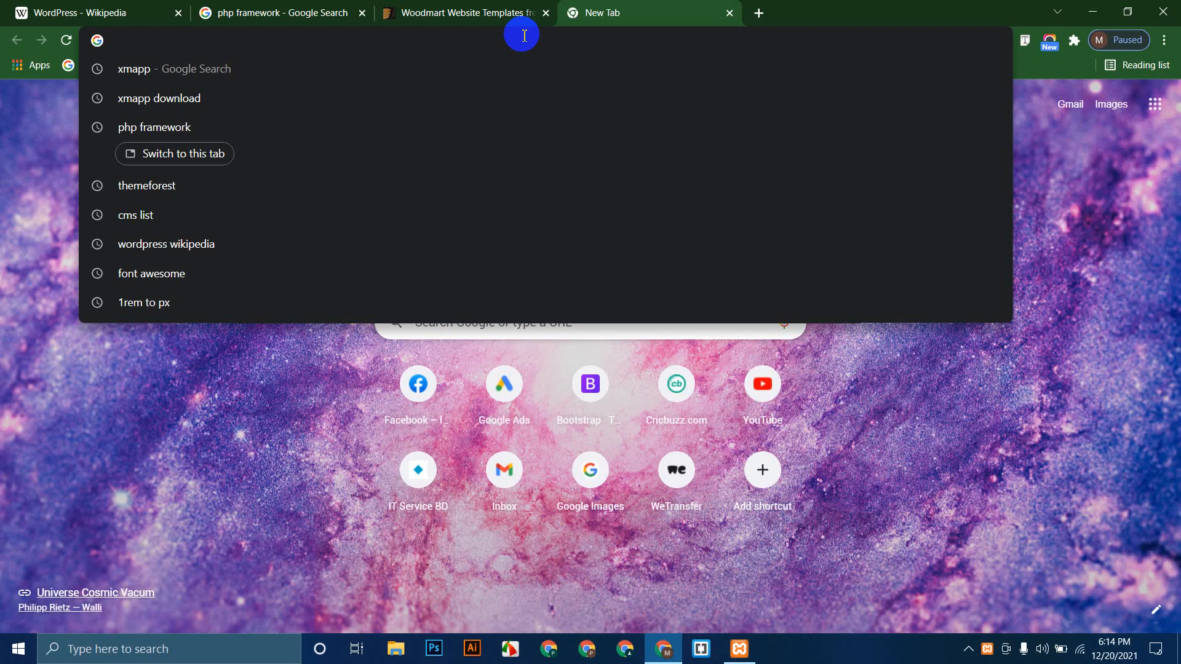
left_click(123, 11)
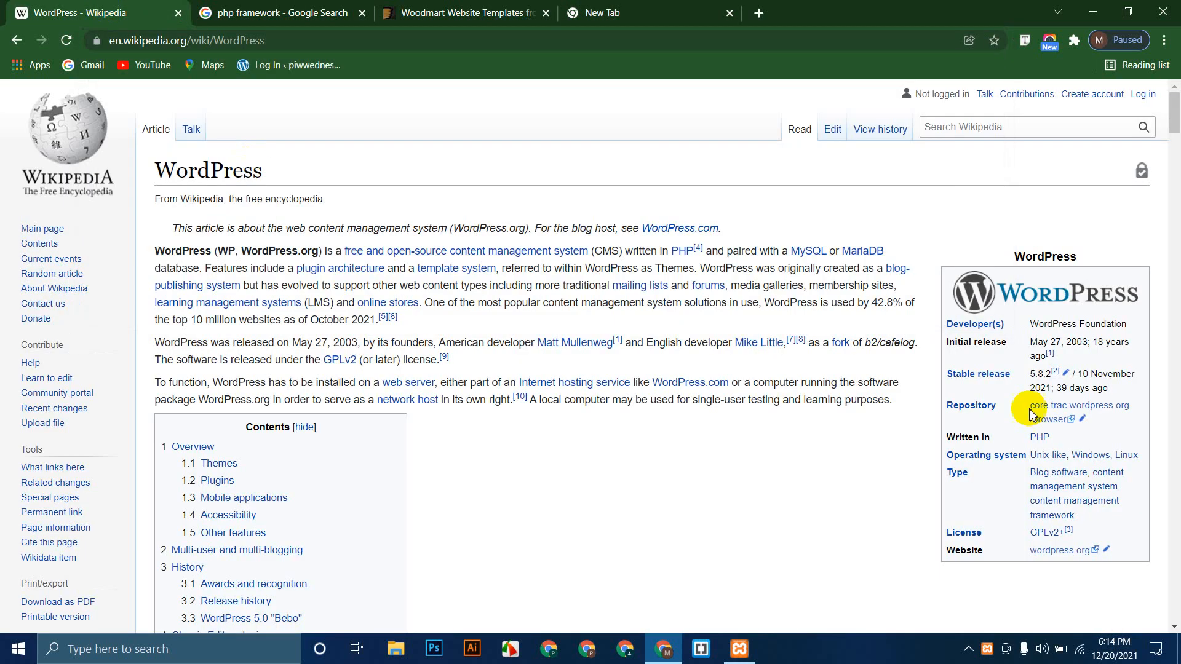
middle_click(1060, 552)
left_click(265, 12)
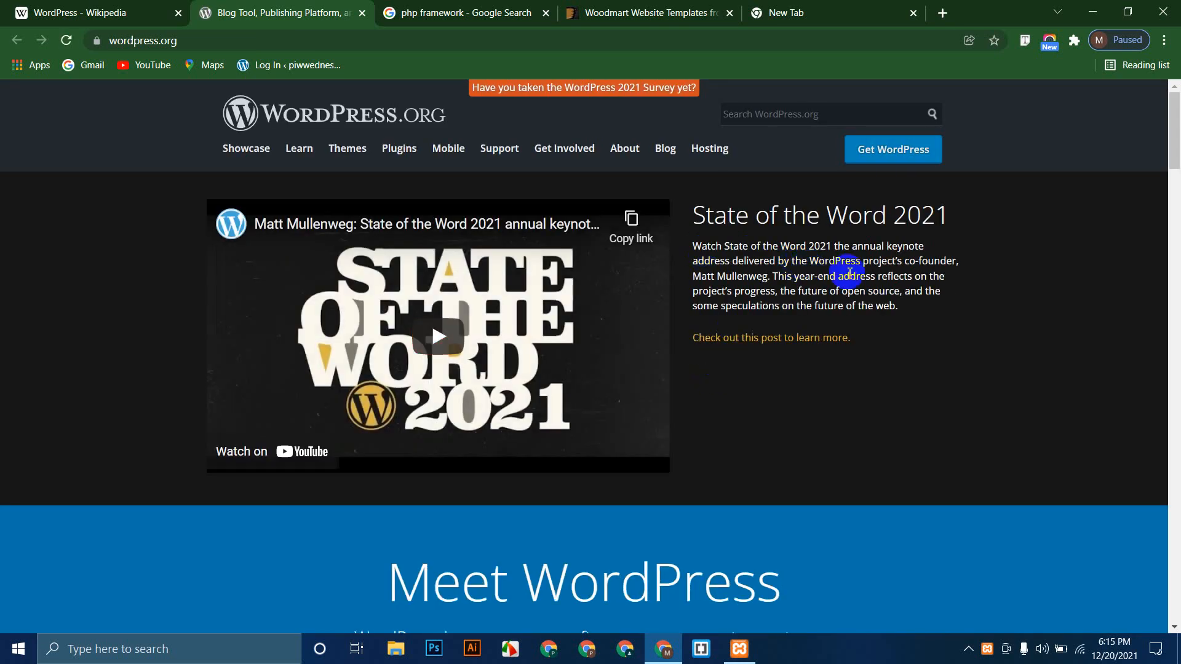
Step: Download WordPress 5.8.2 as wordpress-5.8.2.zip from the Get WordPress page and close the Hooray popup
left_click(879, 151)
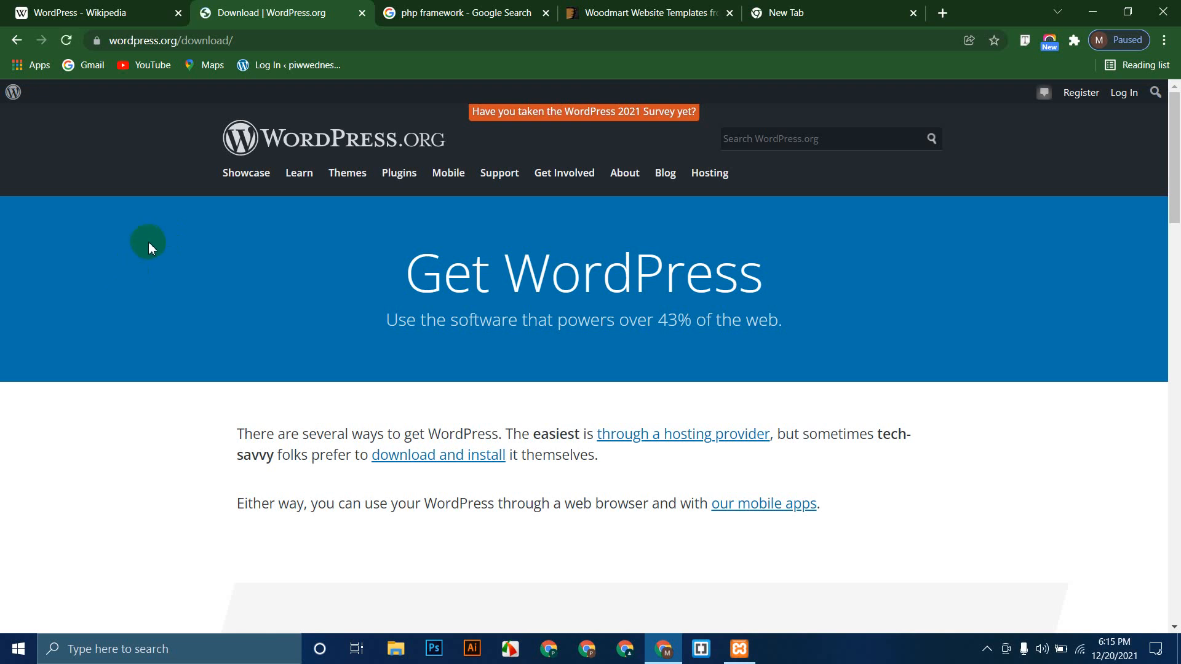
scroll(150, 246, "down", 15)
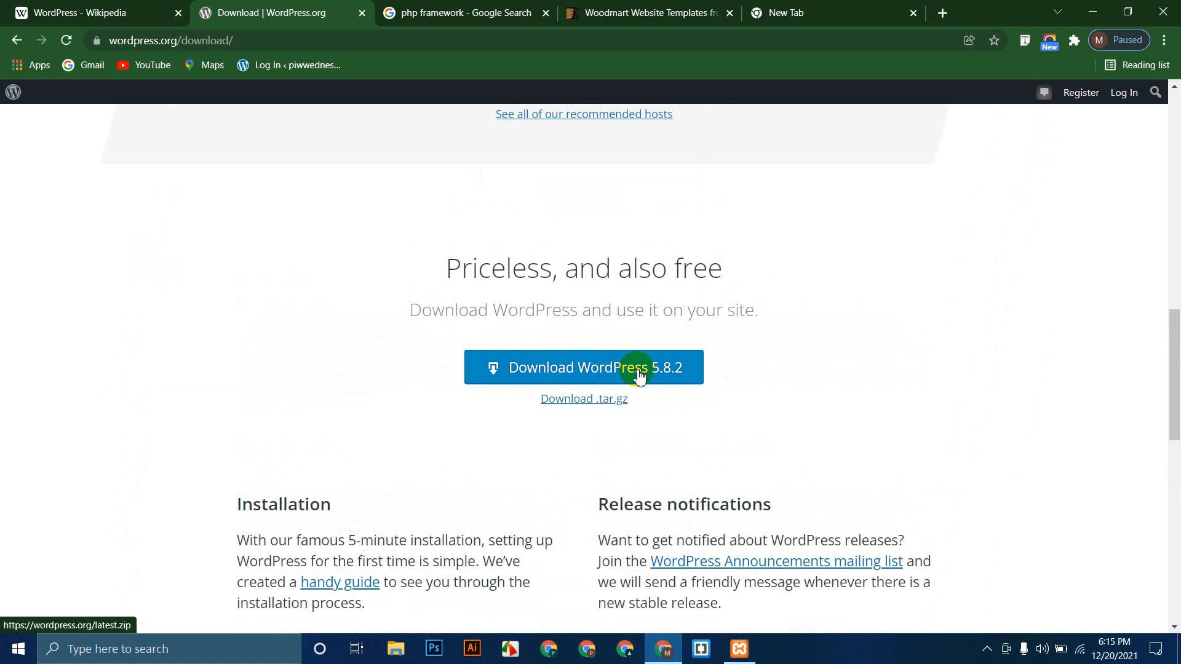
left_click(596, 367)
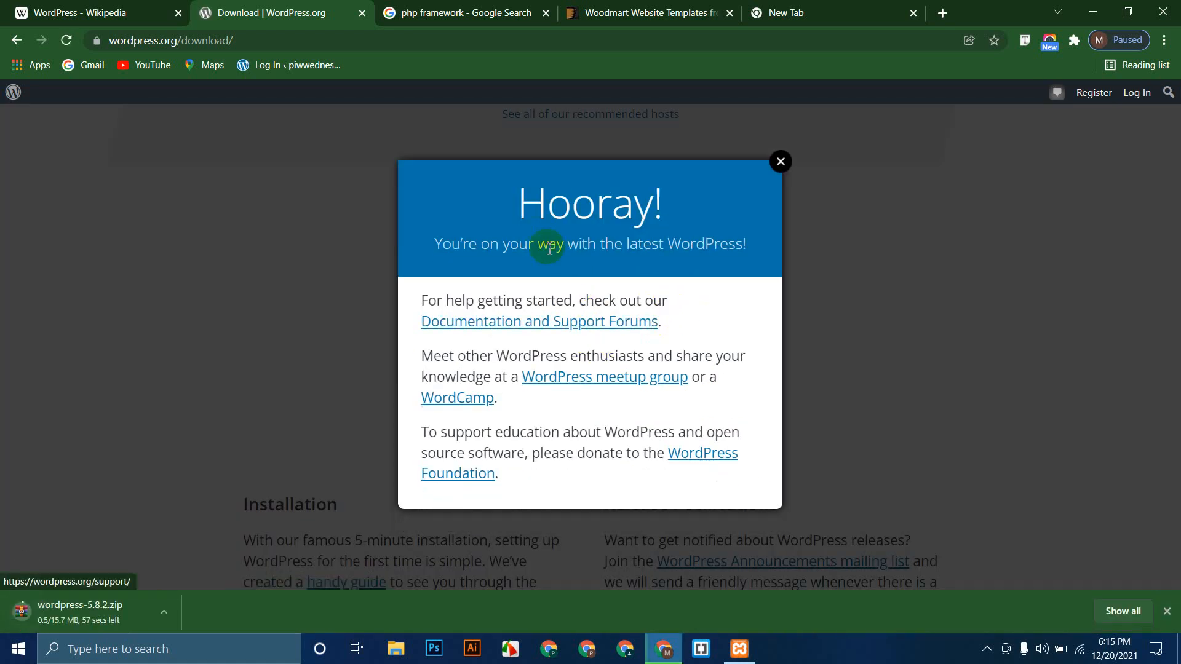
left_click_drag(519, 203, 677, 189)
left_click(787, 181)
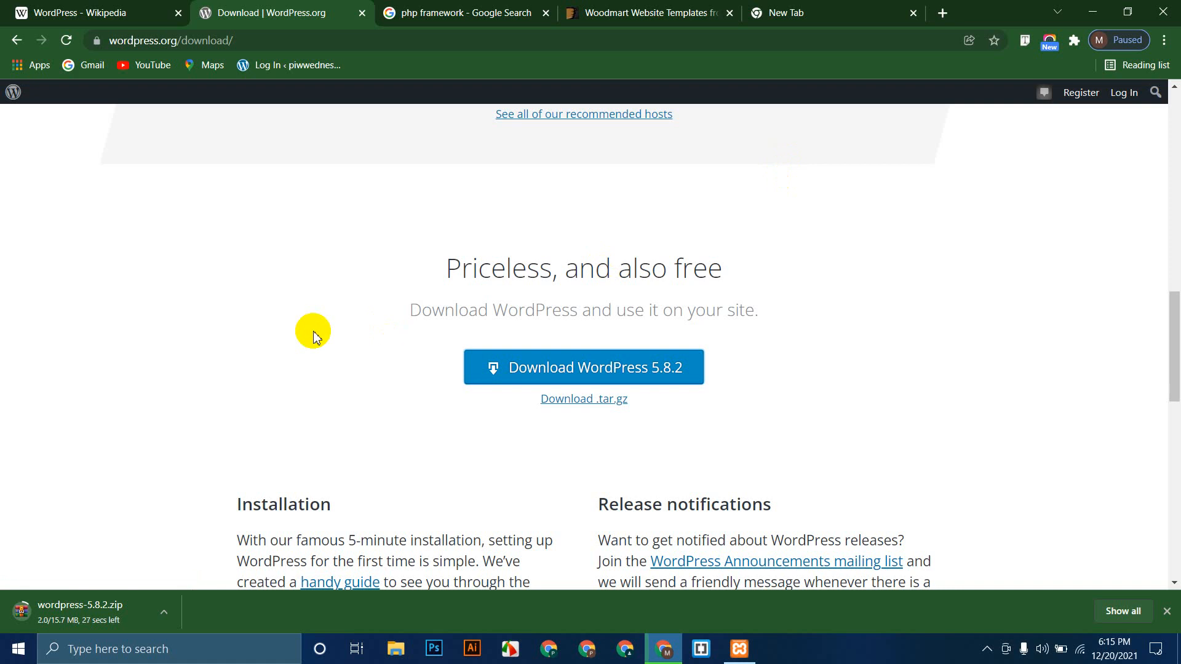
Step: Open C:\xampp from the XAMPP Control Panel, enlarge the File Explorer window, and enter htdocs
left_click(755, 661)
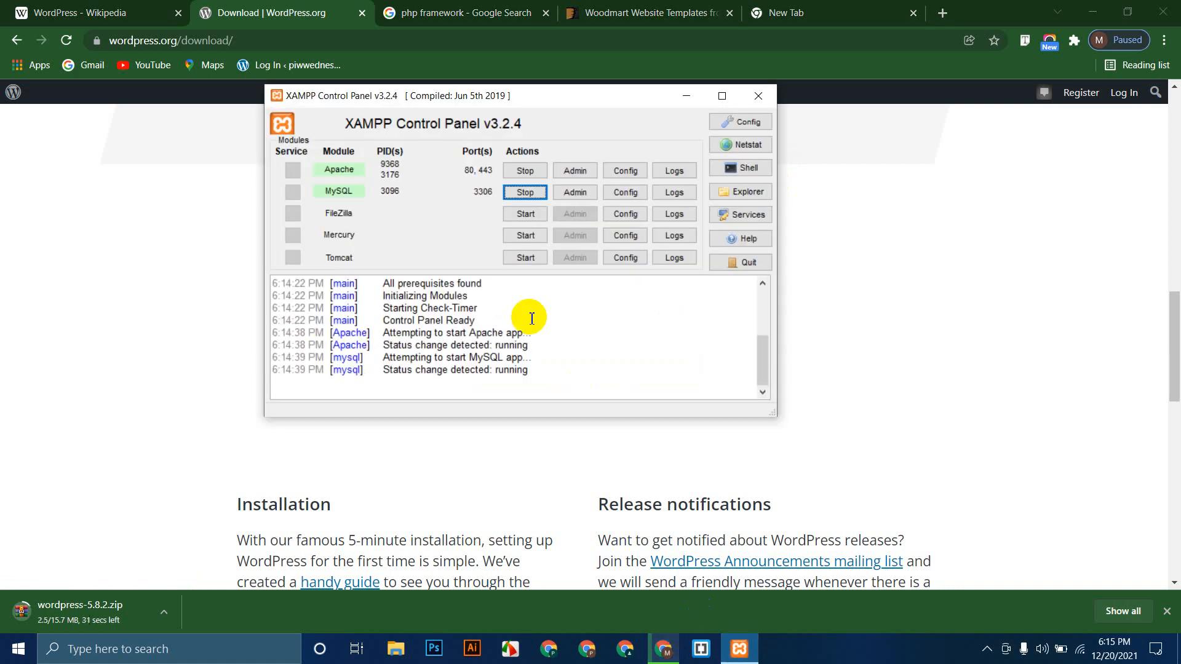
left_click(746, 190)
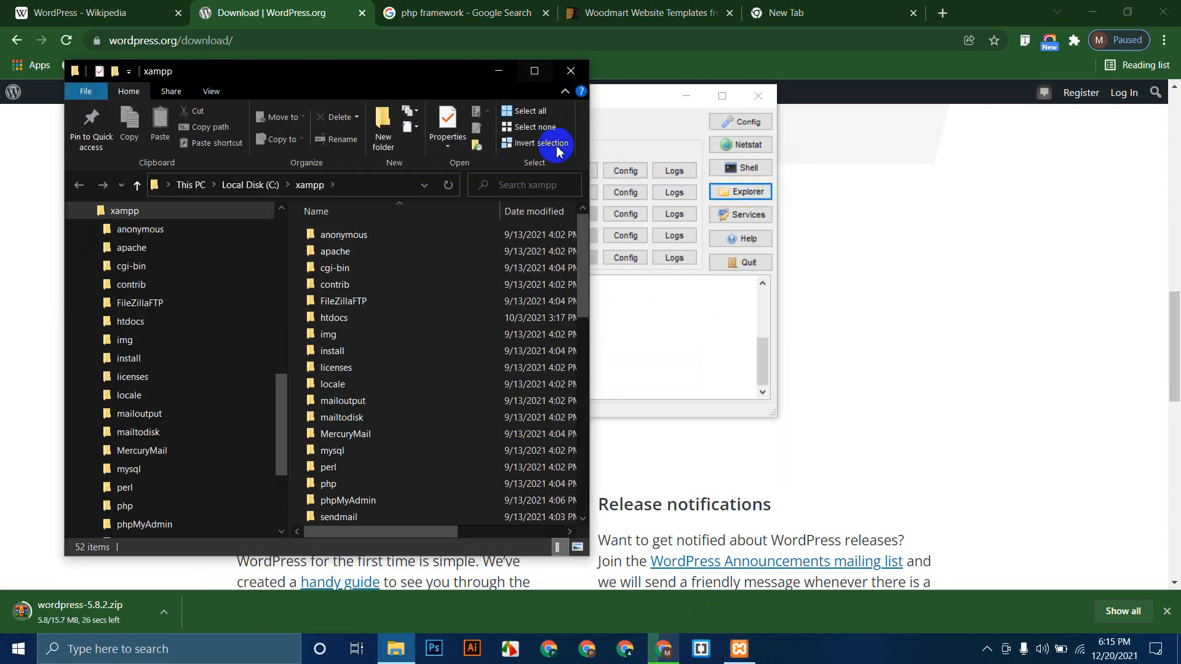
left_click_drag(590, 335, 980, 318)
left_click_drag(627, 74, 632, 57)
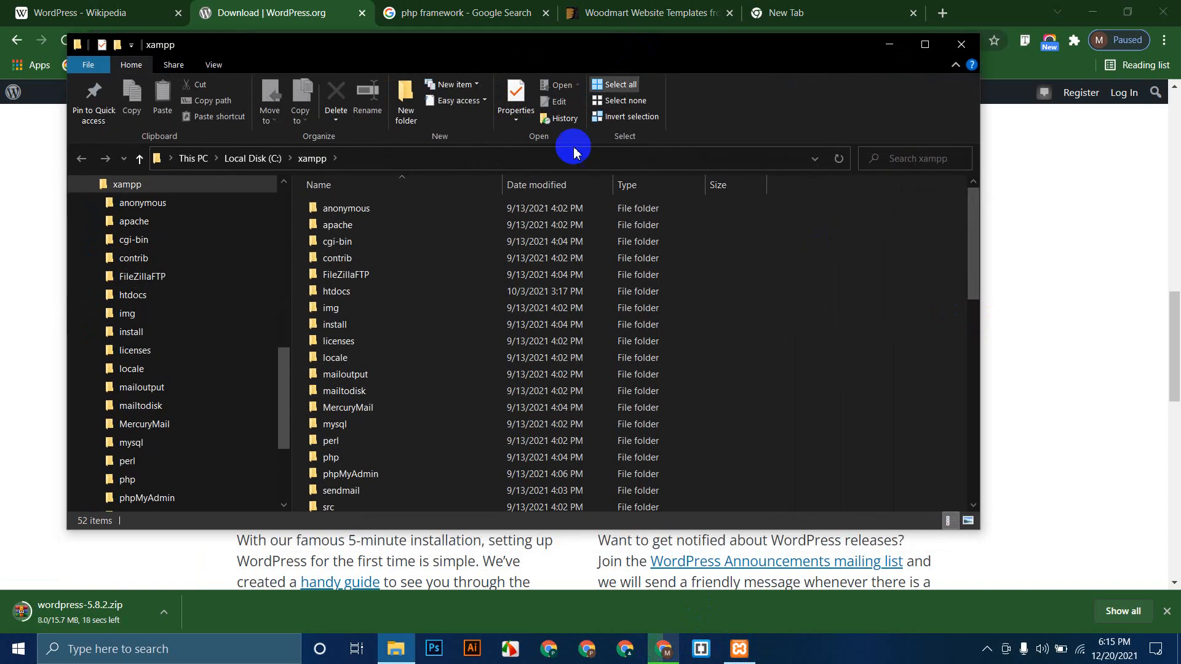
scroll(456, 327, "down", 5)
scroll(456, 327, "up", 5)
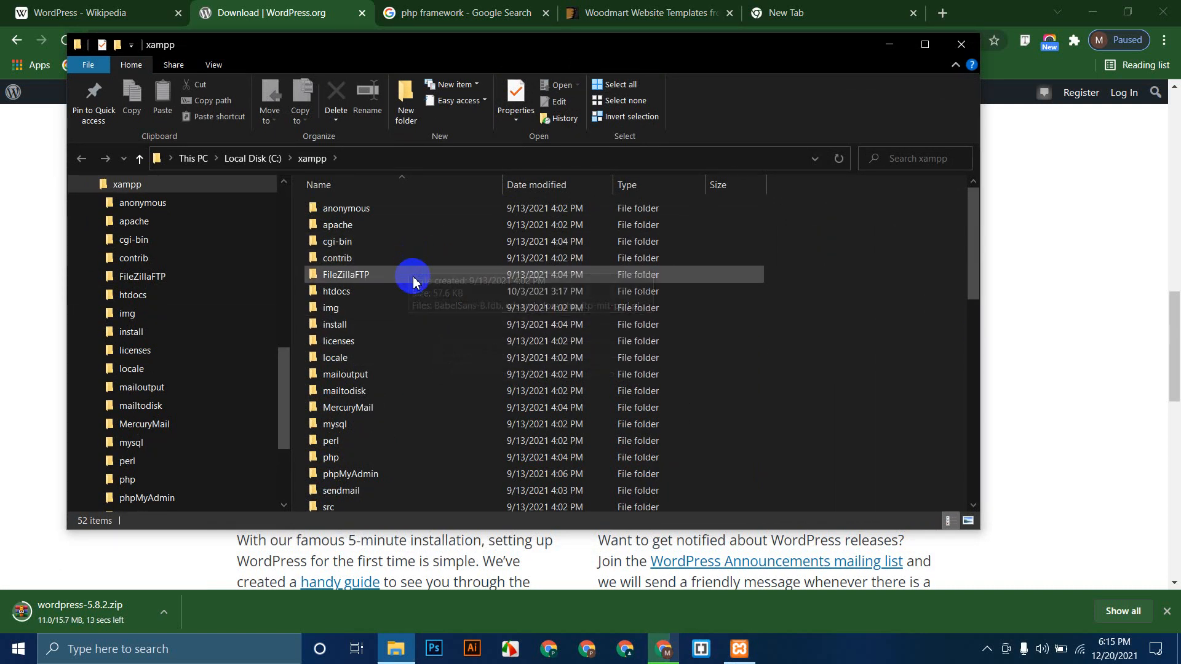
double_click(375, 292)
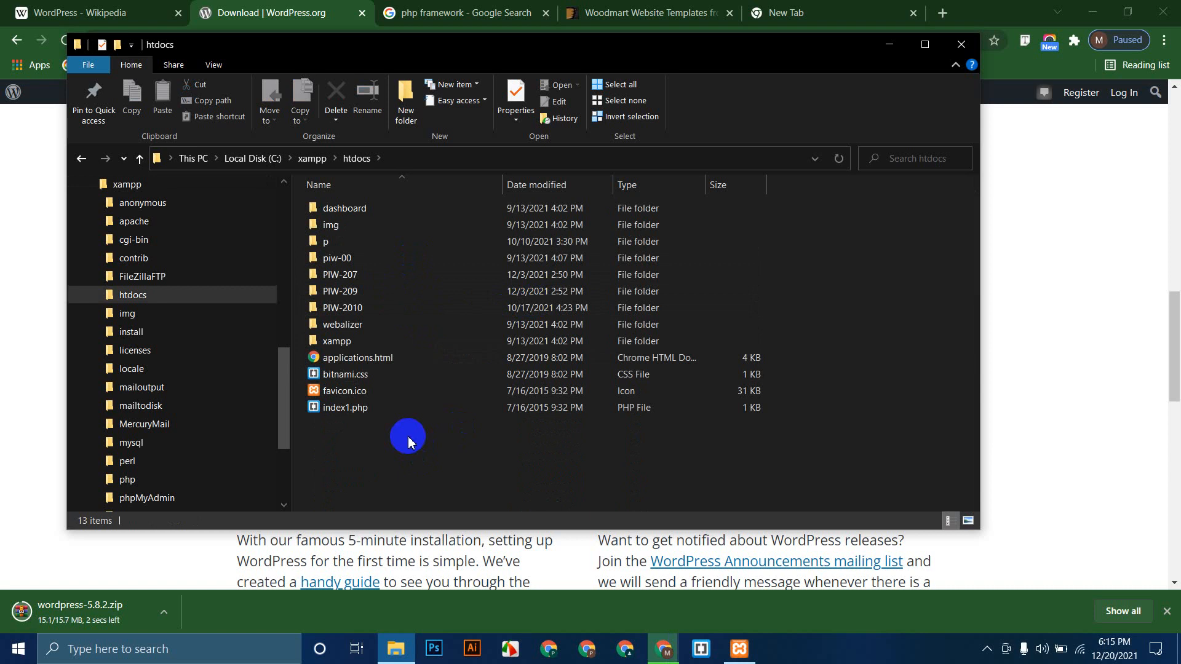
right_click(406, 435)
mouse_move(544, 409)
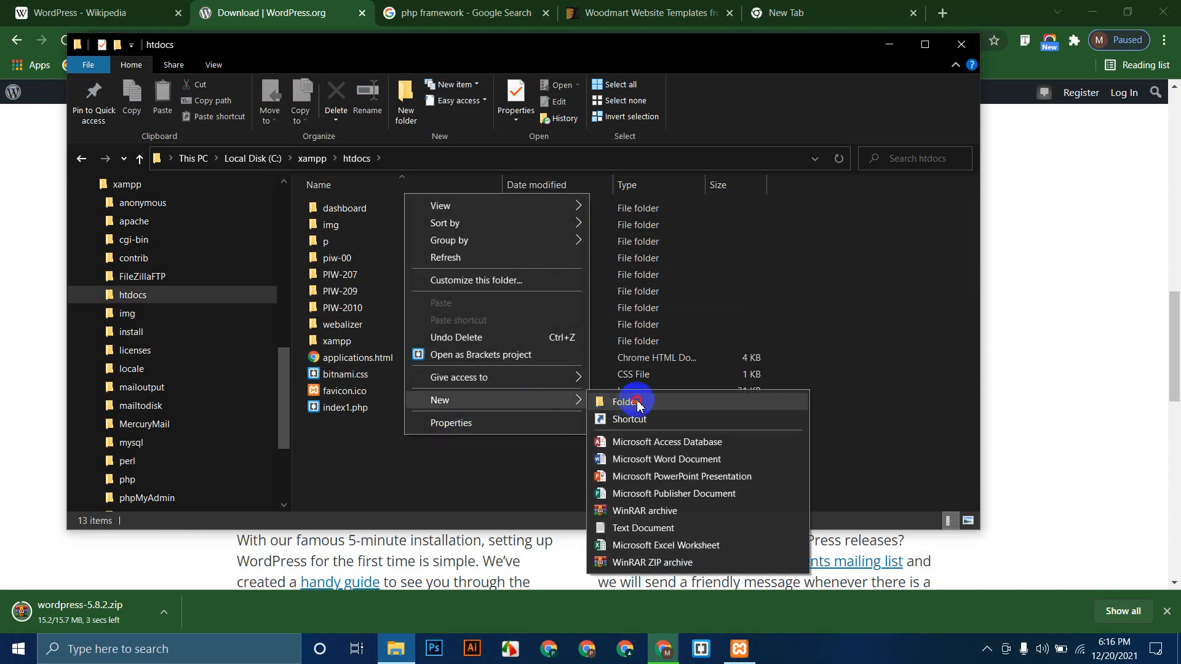
left_click(622, 402)
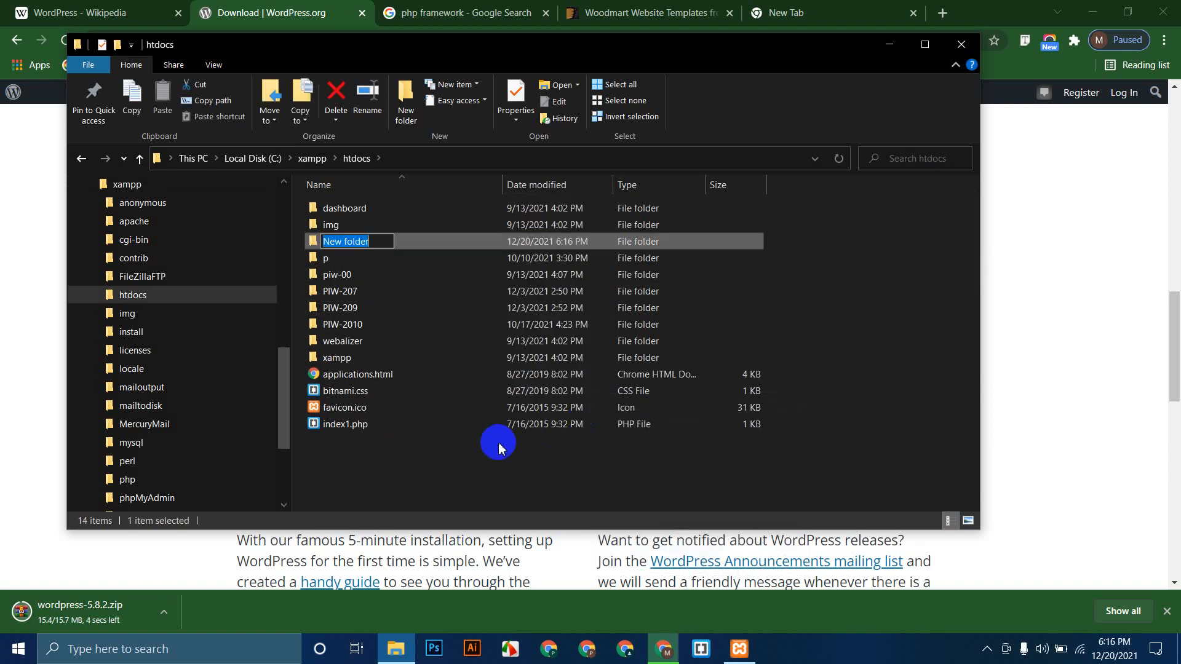
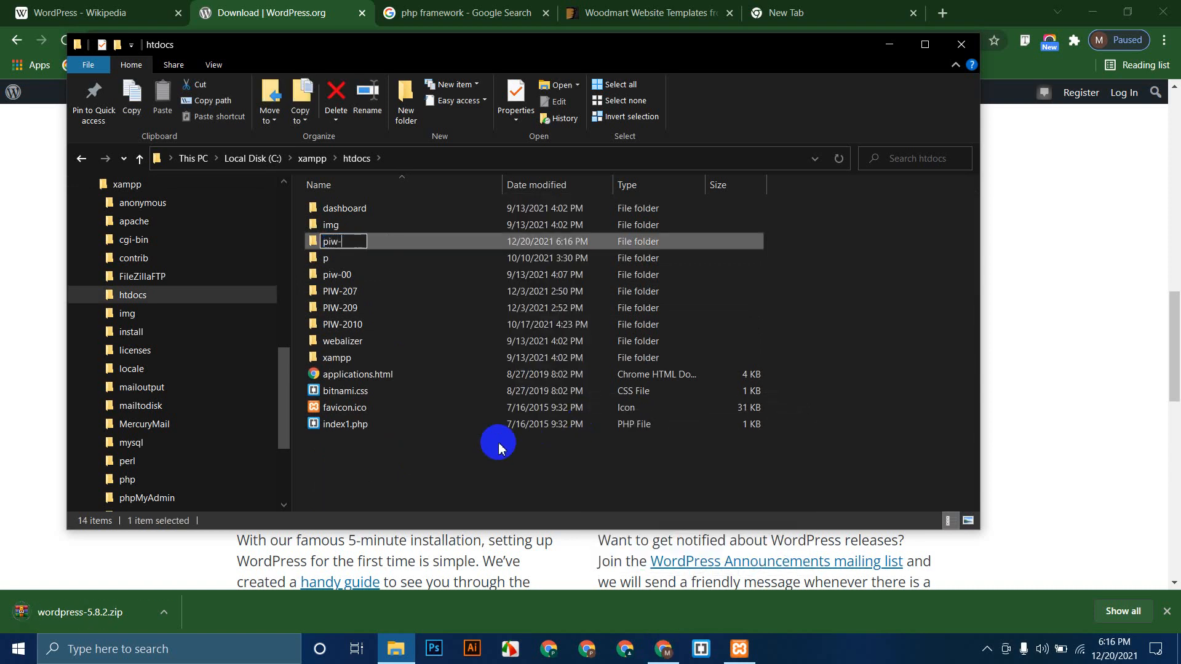
key("Return")
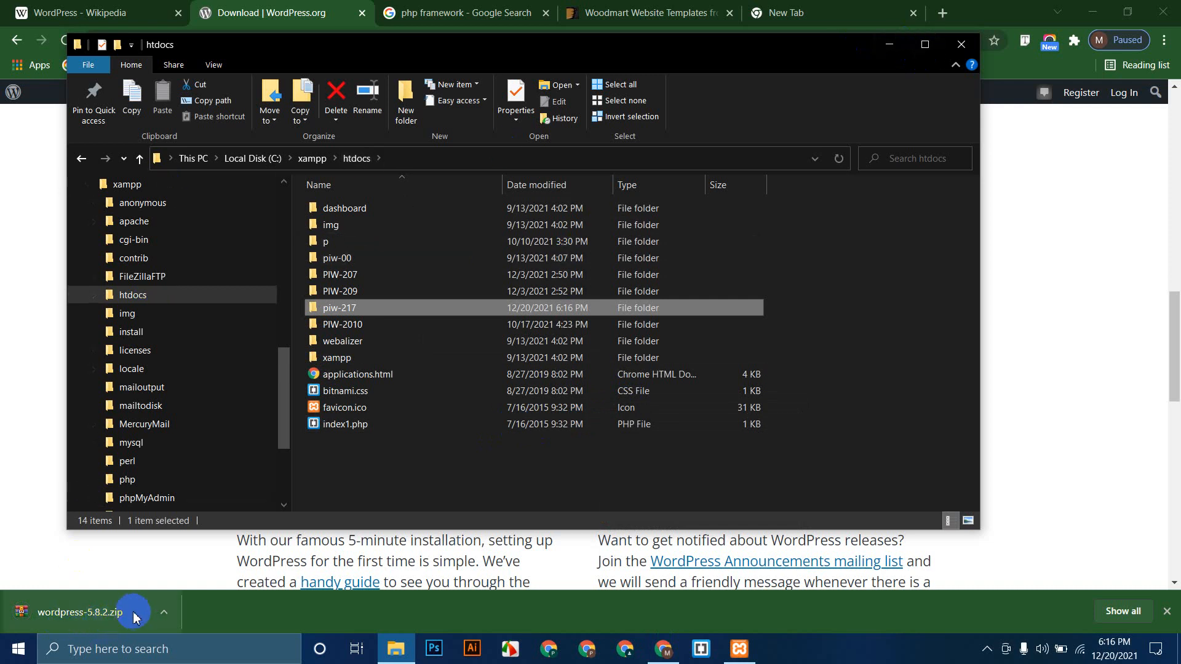
left_click(163, 613)
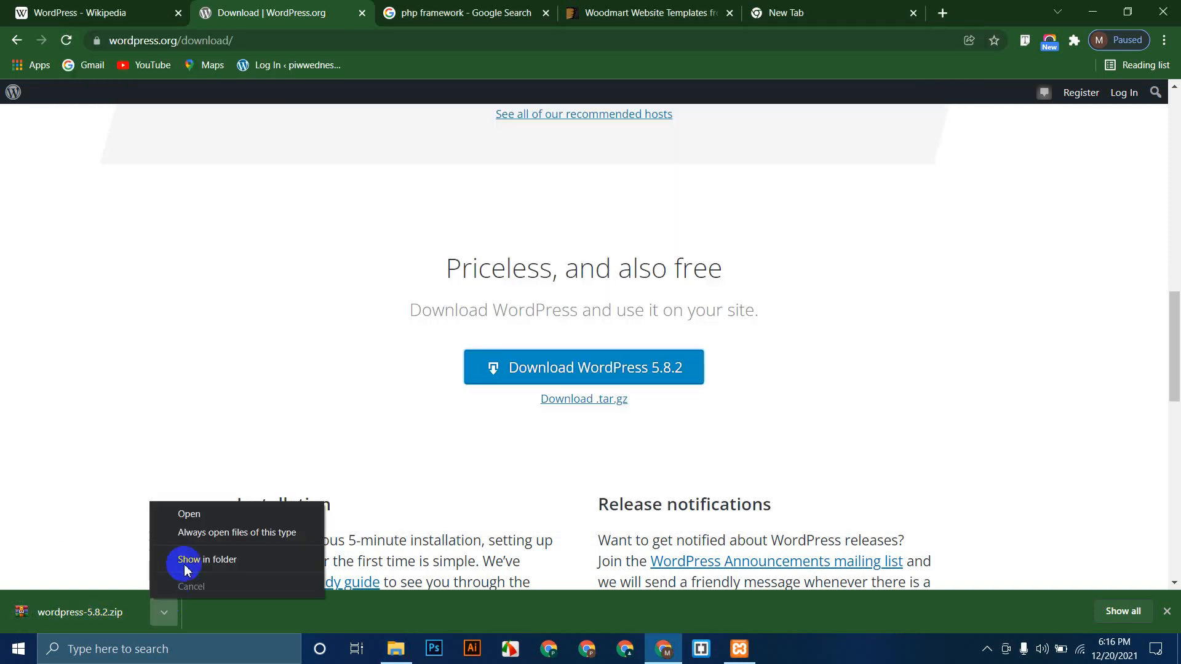
left_click(230, 560)
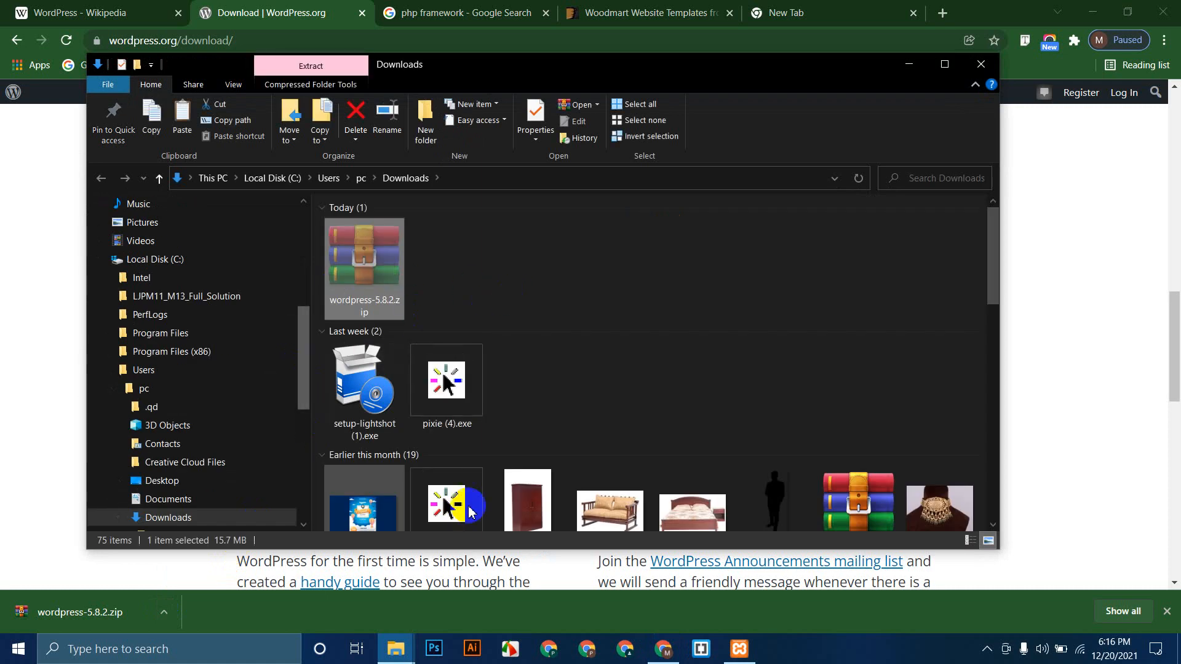
left_click(397, 653)
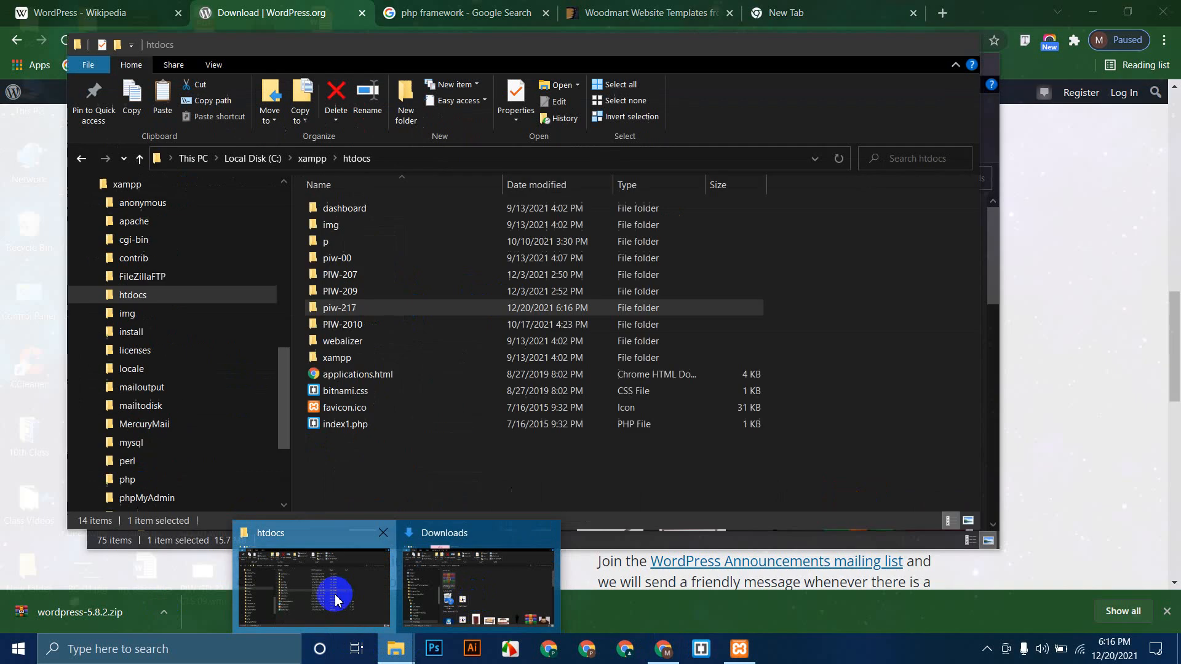
left_click(330, 591)
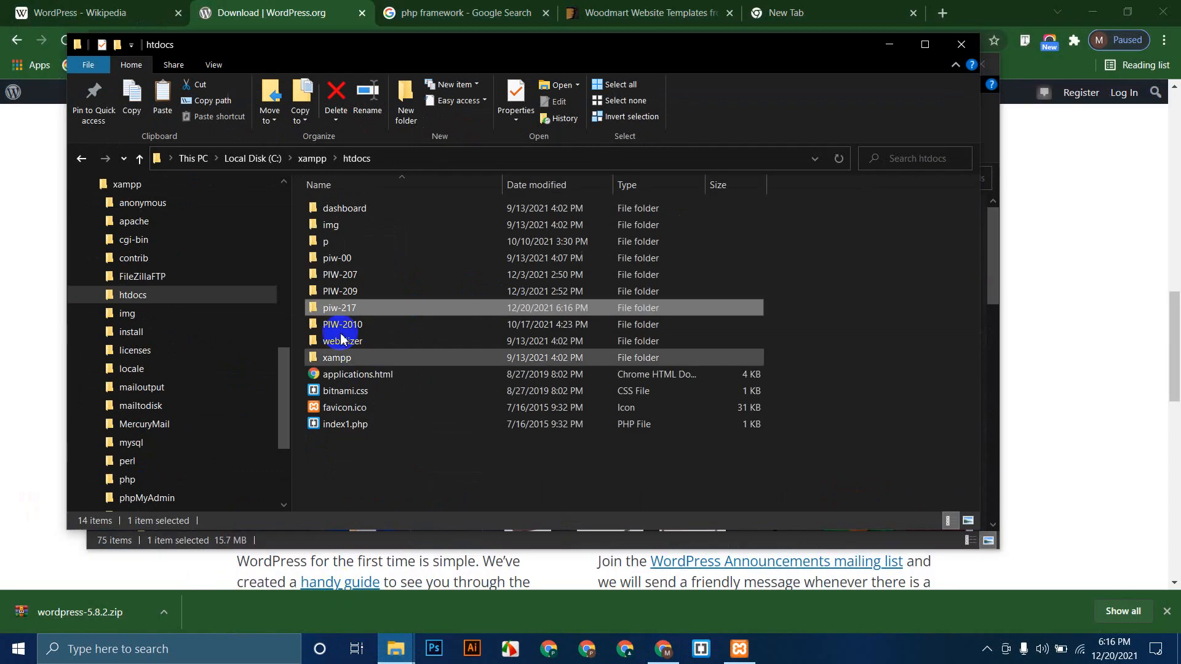
double_click(393, 312)
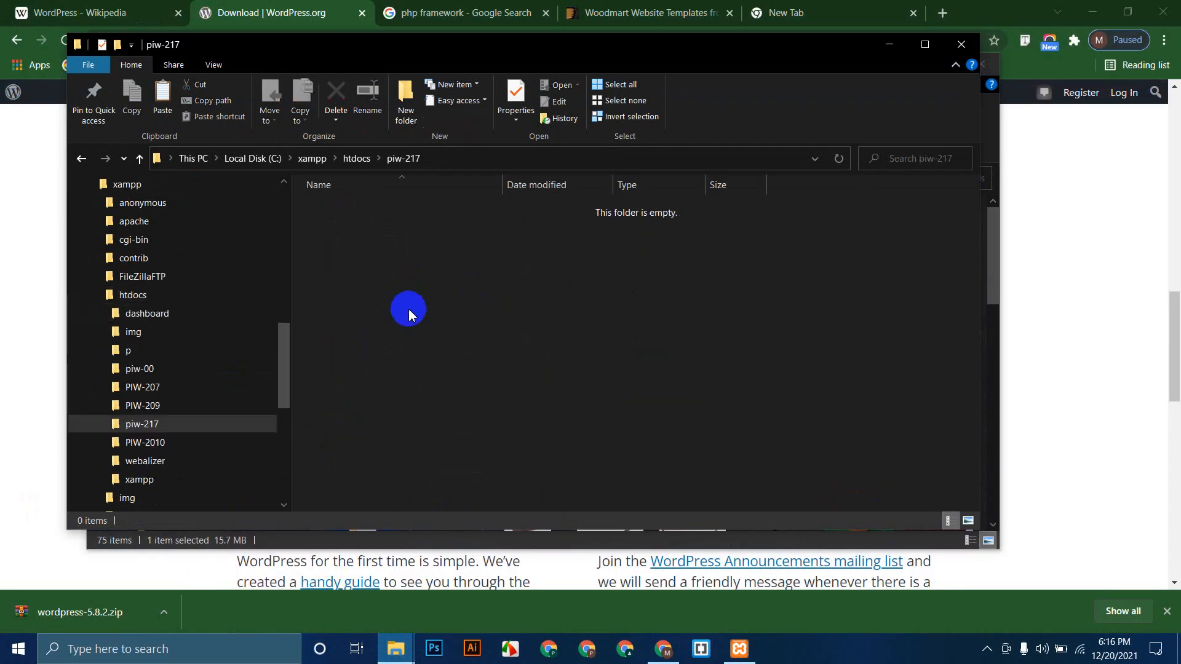
key("ctrl+v")
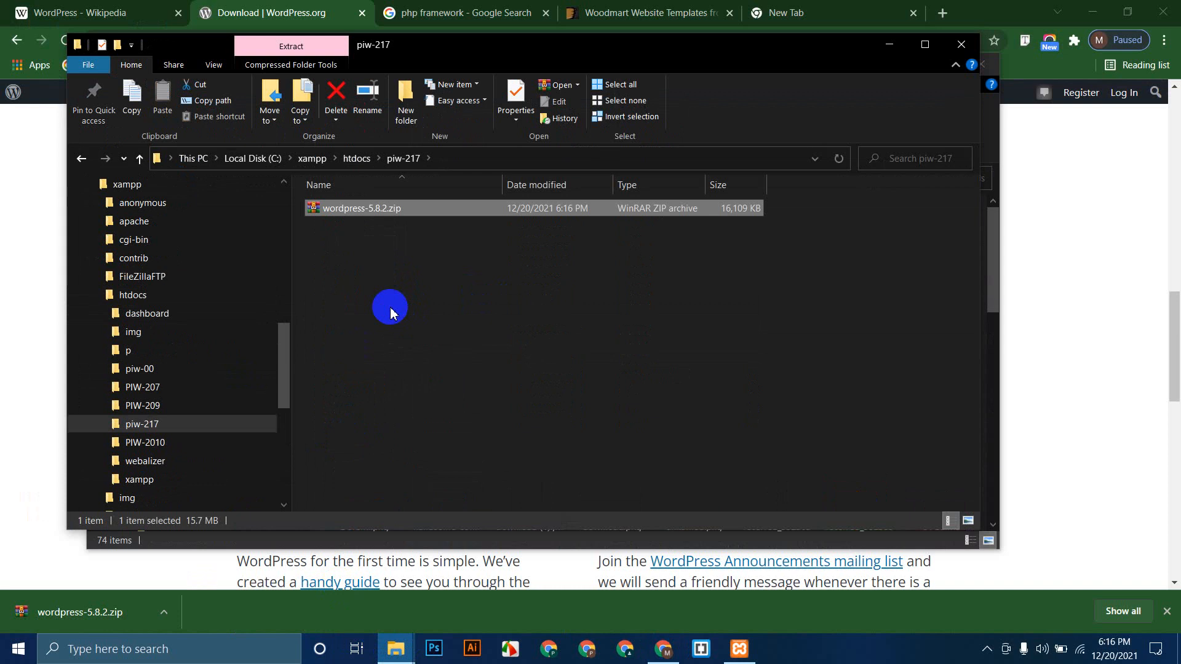
Step: Extract wordpress-5.8.2.zip in place and open the resulting wordpress folder
left_click(391, 309)
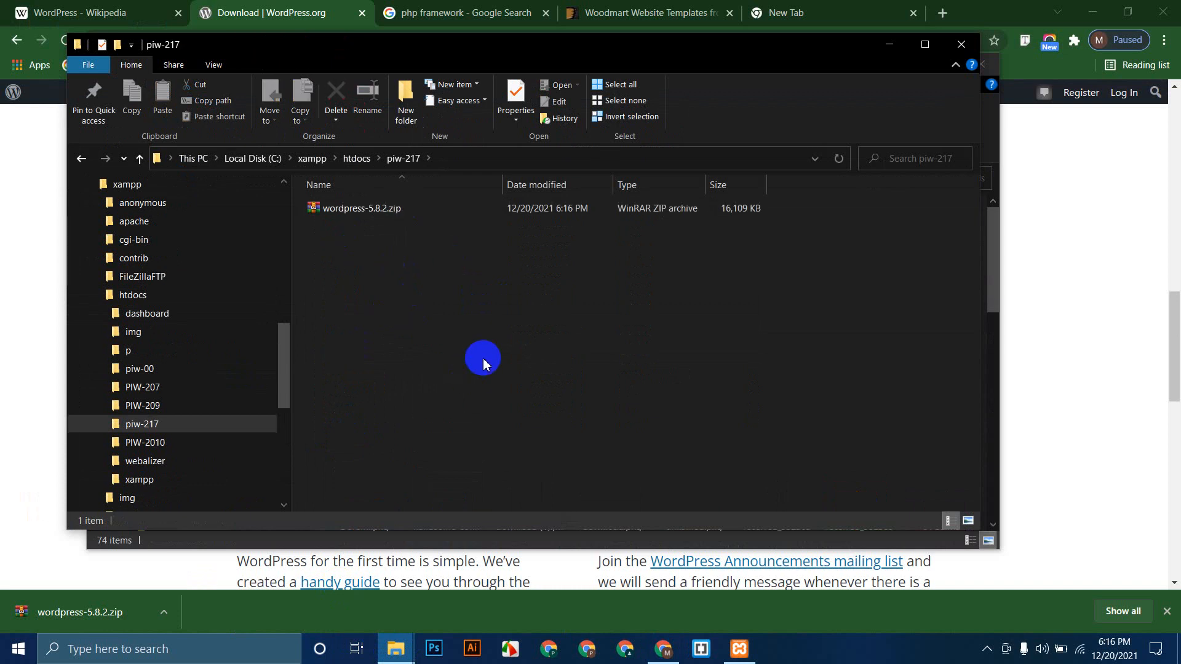
right_click(409, 210)
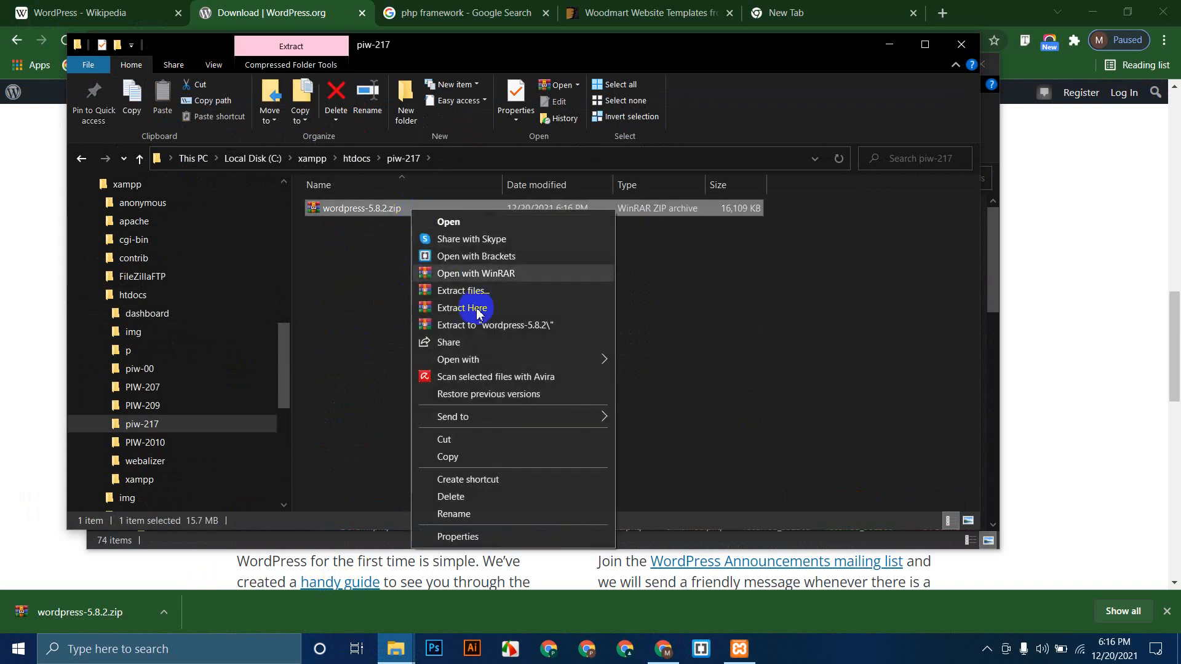
left_click(463, 307)
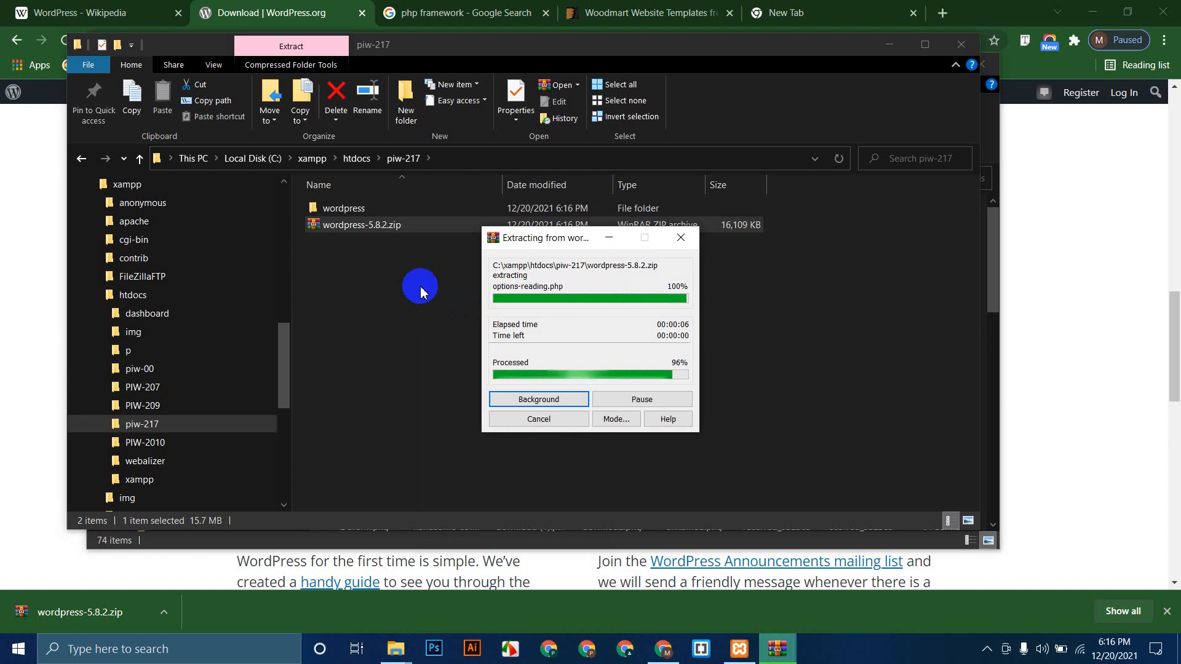
double_click(396, 207)
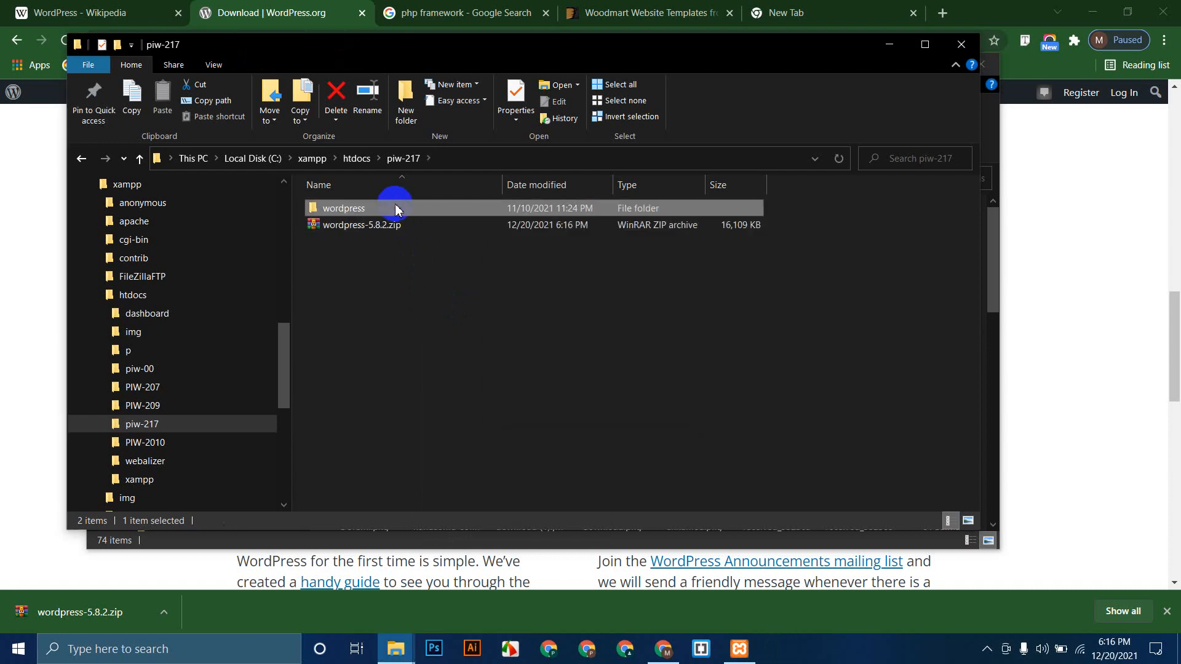
left_click(922, 45)
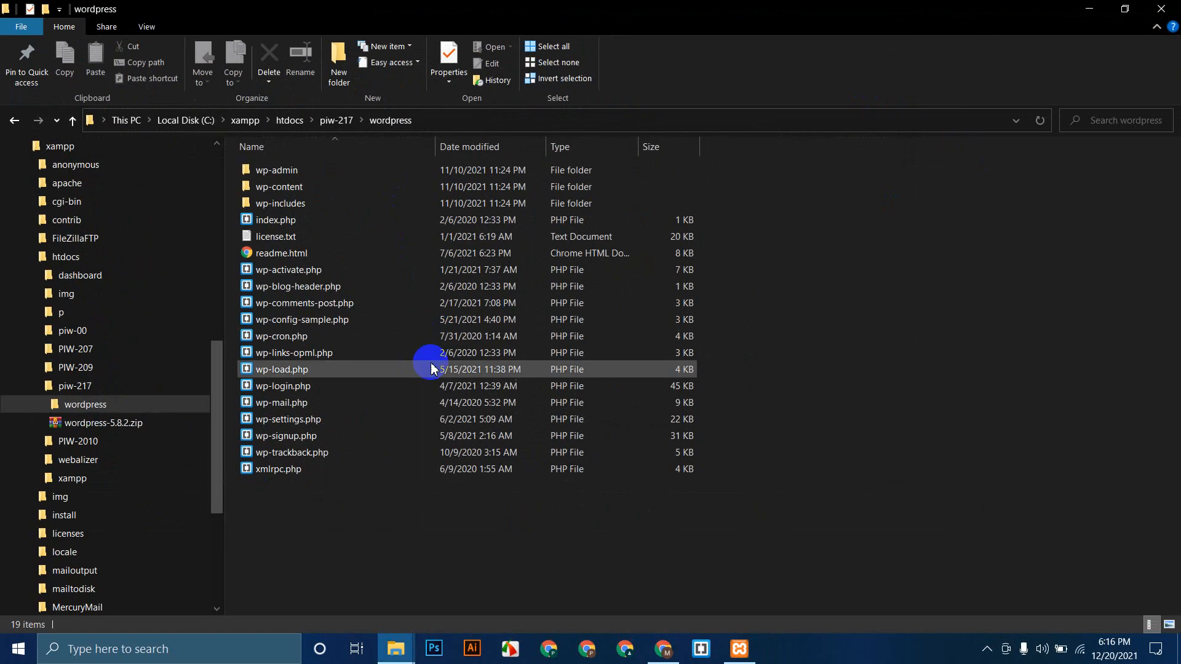
left_click(266, 471)
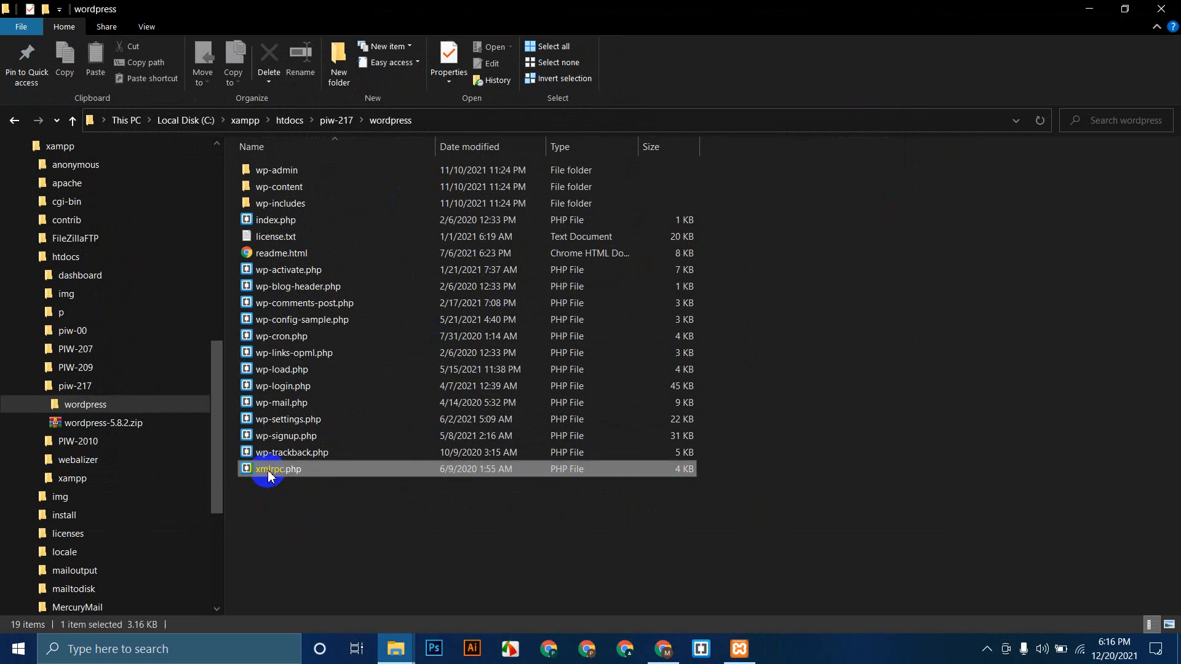
left_click(274, 454)
left_click(278, 437)
left_click(284, 420)
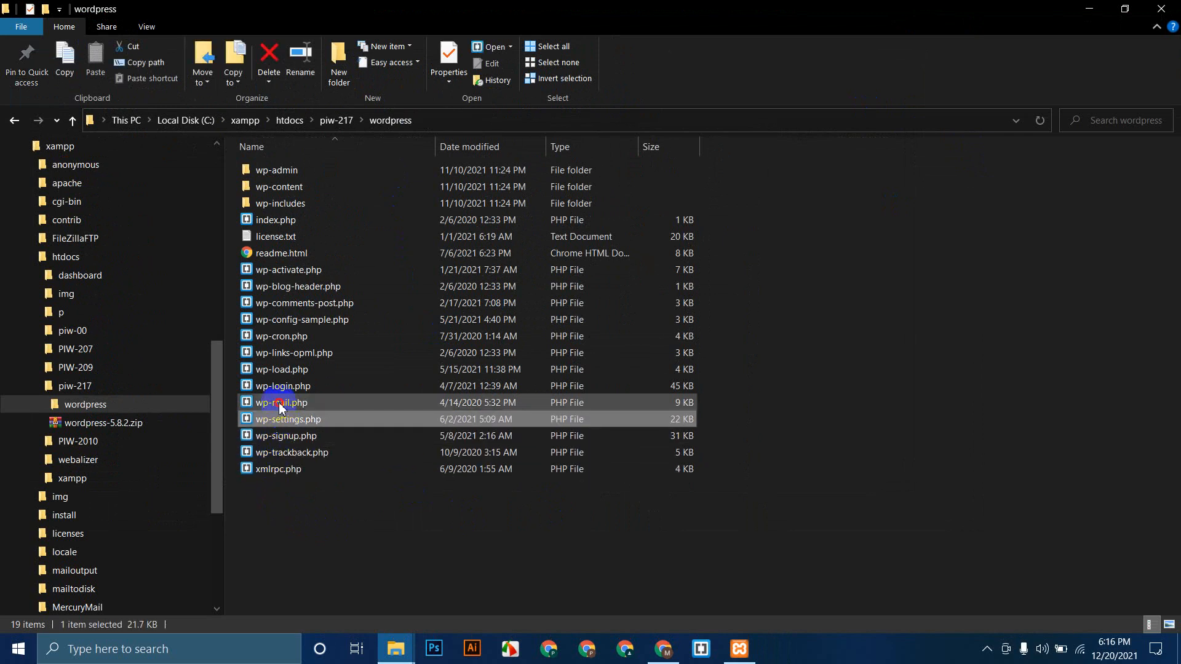
left_click(281, 403)
left_click(283, 387)
left_click(284, 337)
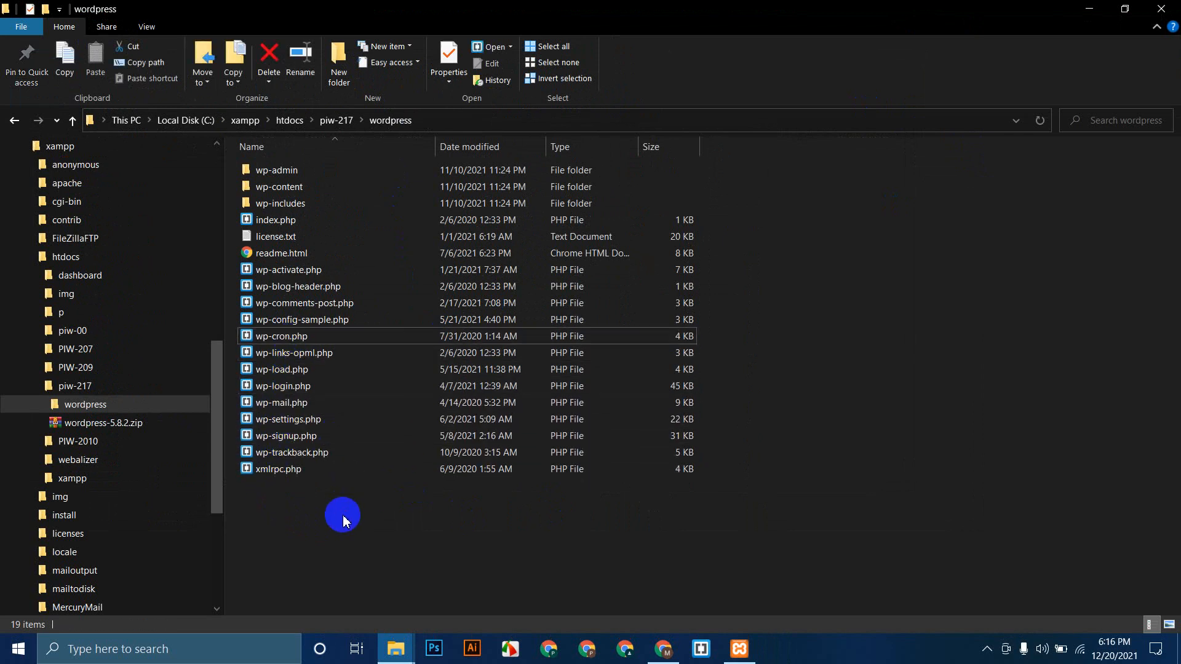
left_click_drag(273, 542, 367, 164)
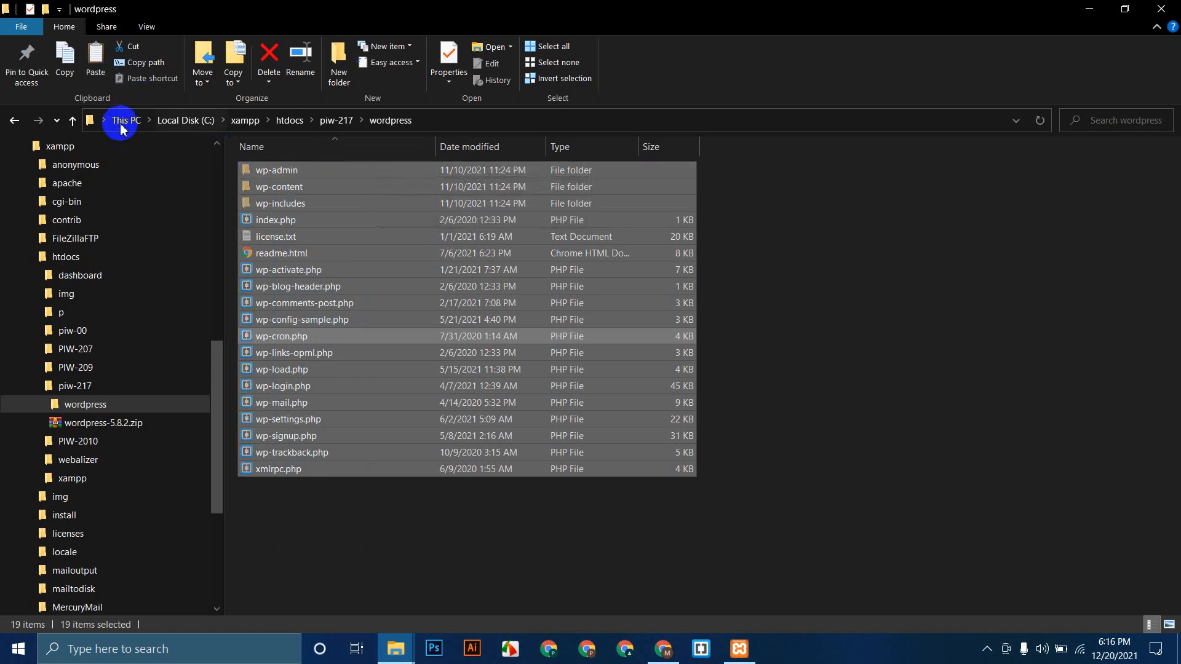
left_click(73, 120)
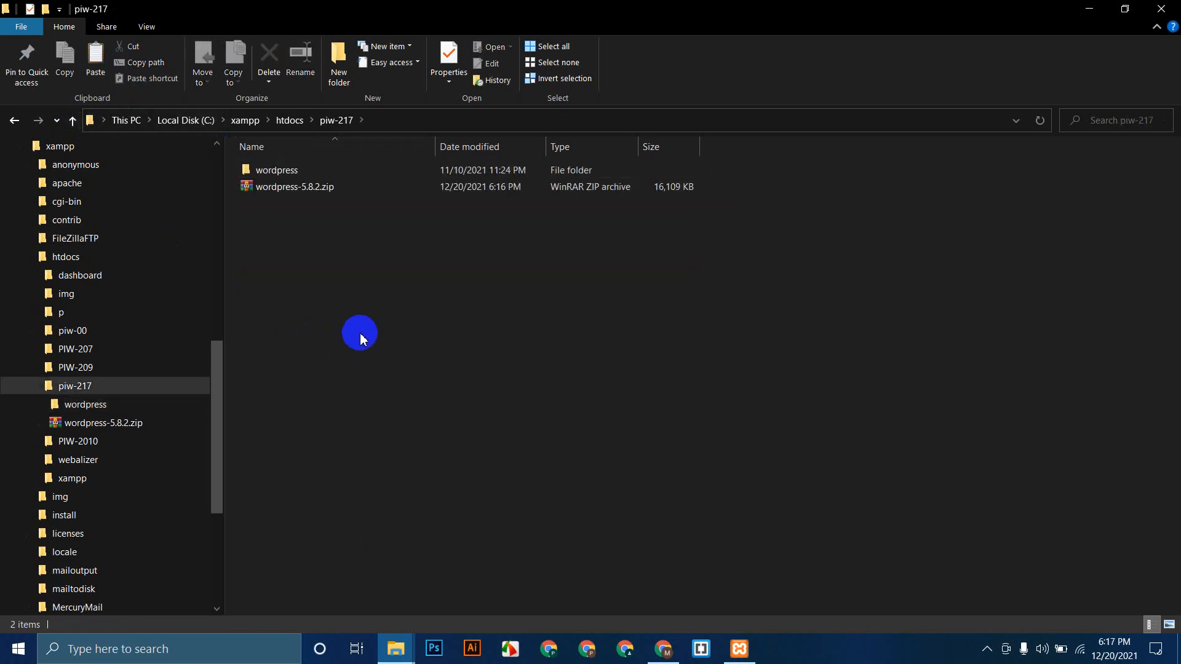
key("ctrl+v")
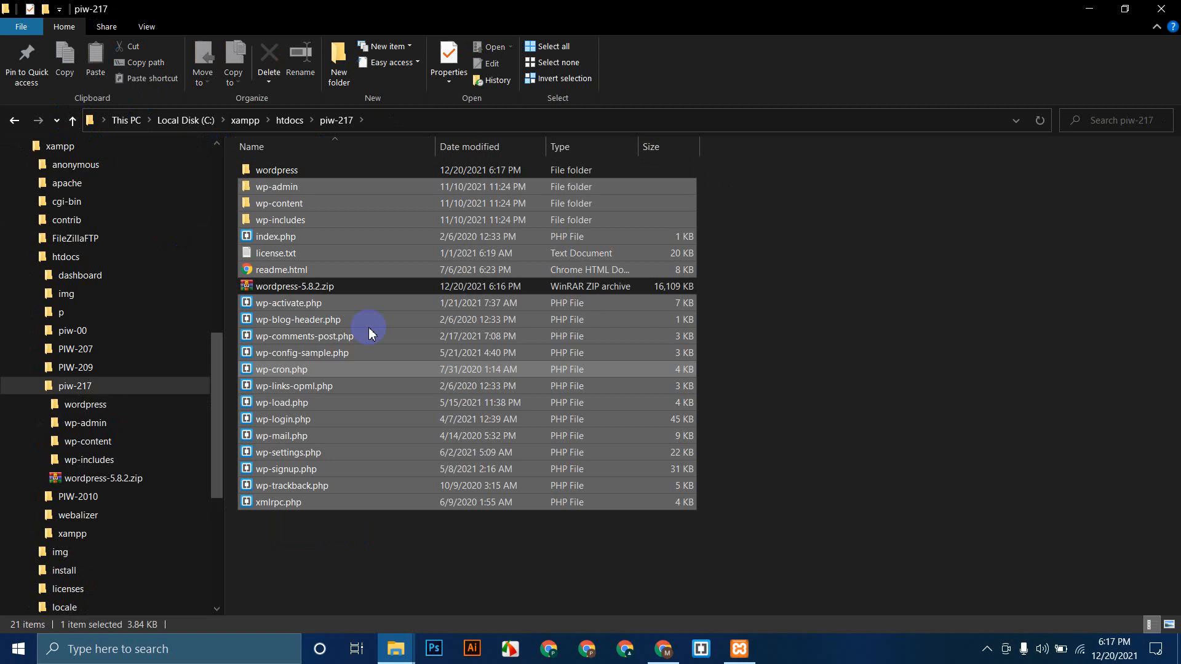
left_click(327, 290)
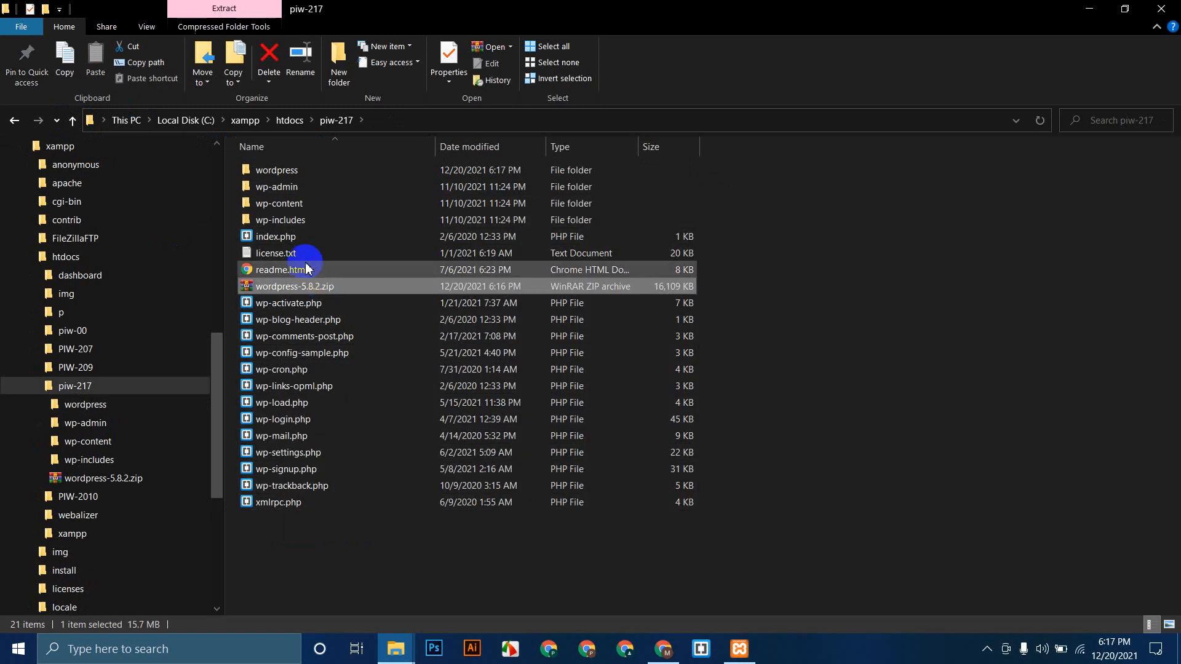
left_click(304, 172, "ctrl")
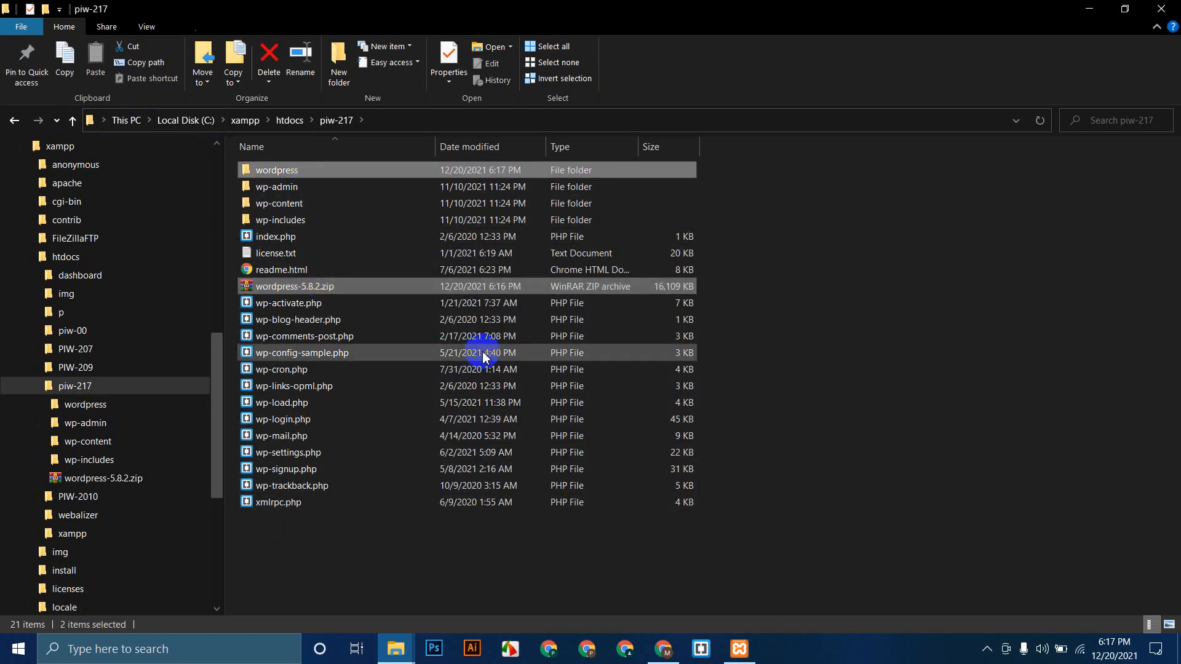
key("Delete")
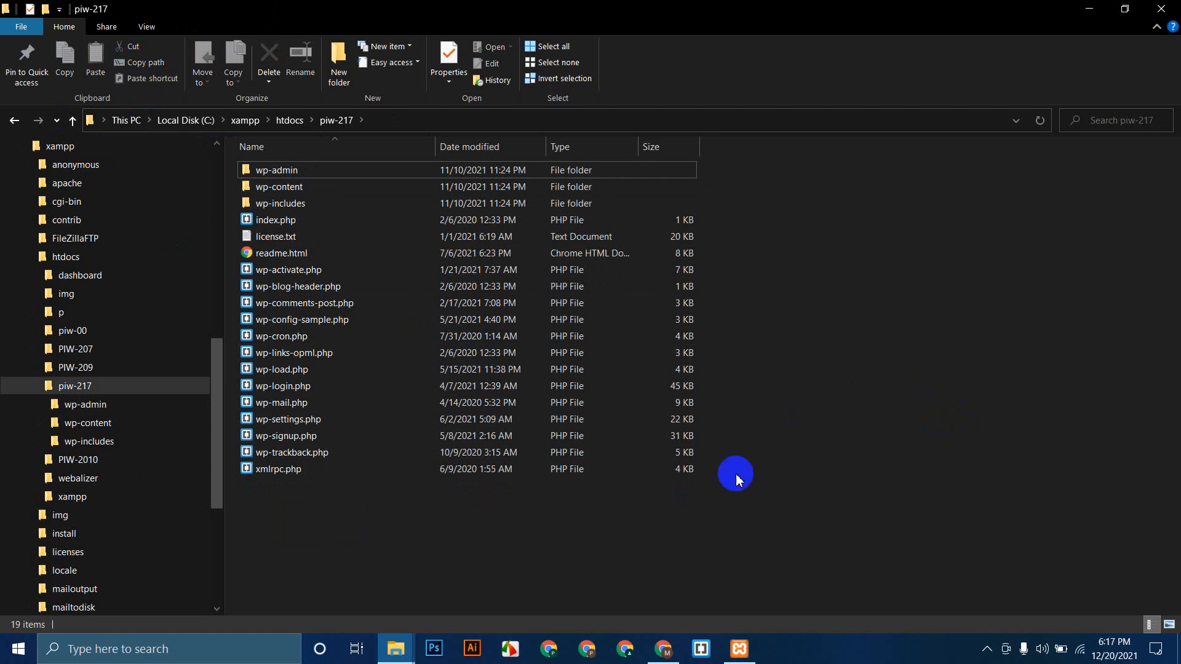
left_click(663, 649)
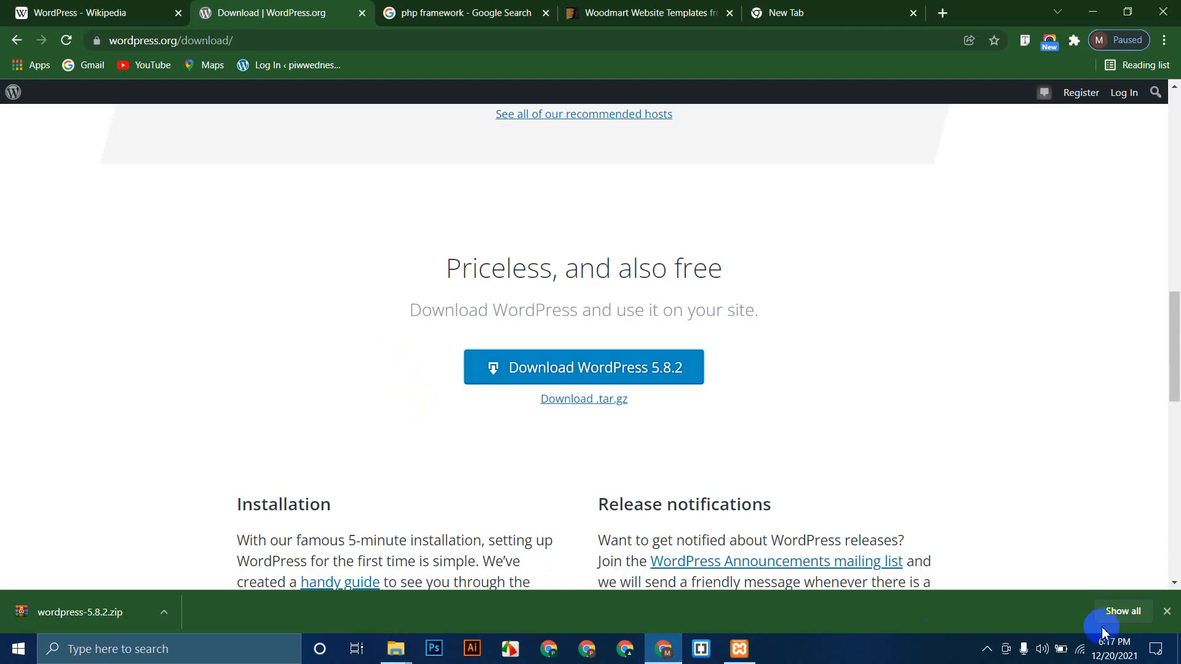
Step: Close the downloads bar, the Downloads window, and the leftover research and theme tabs
left_click(1166, 610)
left_click(733, 659)
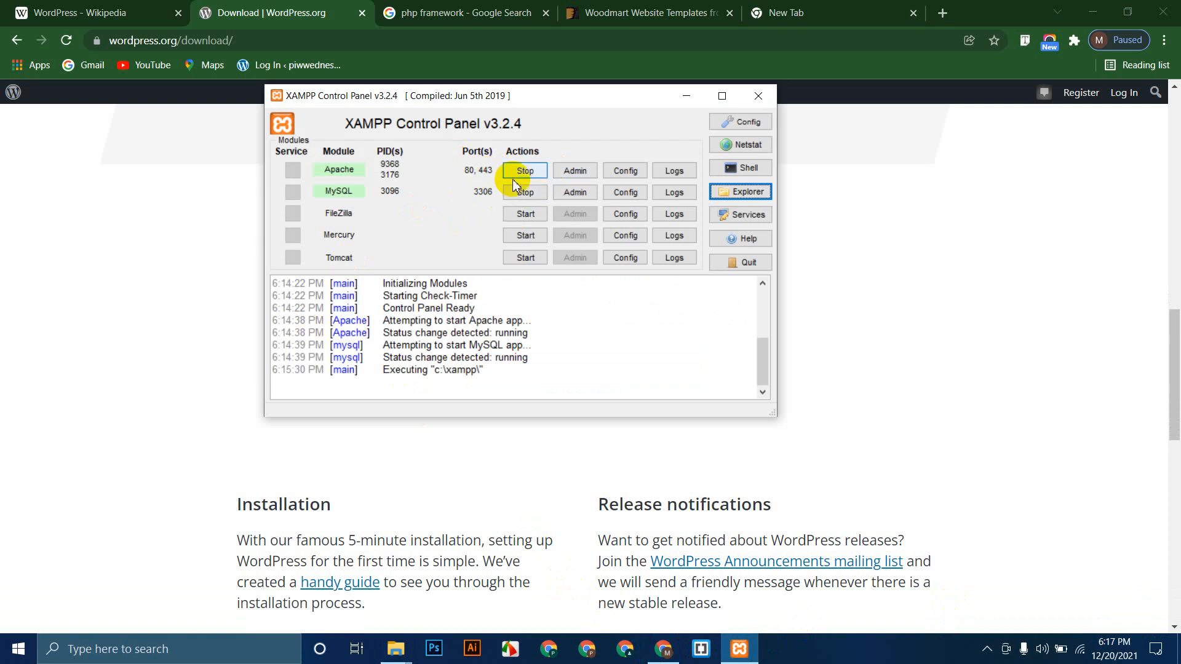
left_click(203, 280)
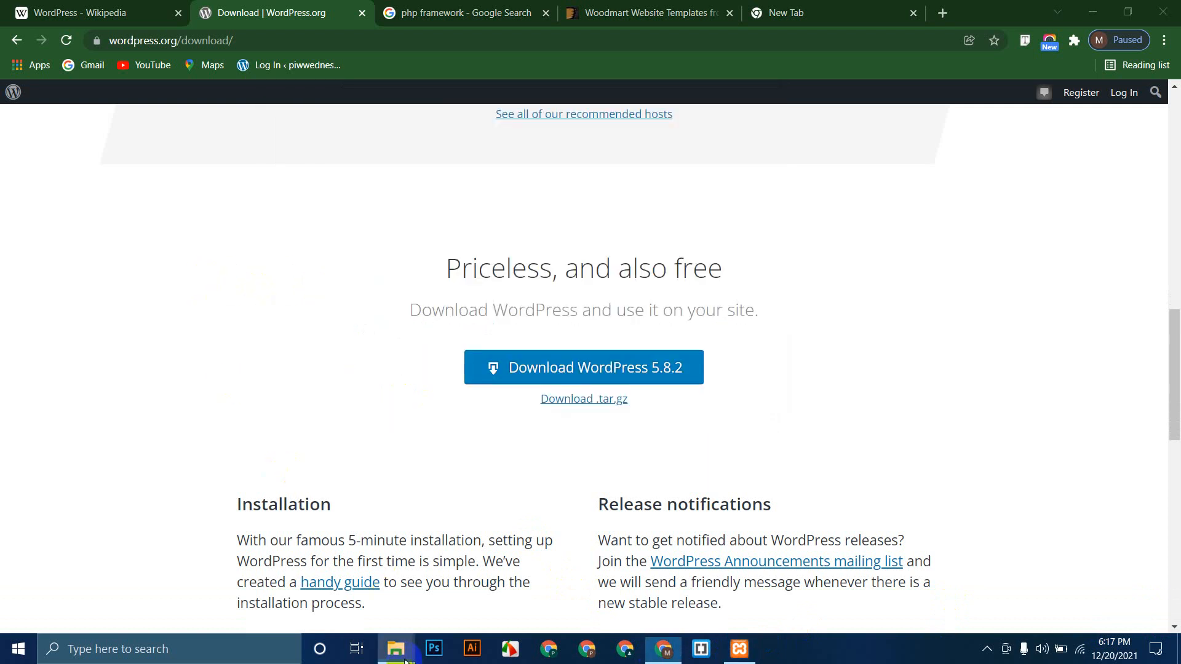
mouse_move(404, 659)
left_click(453, 558)
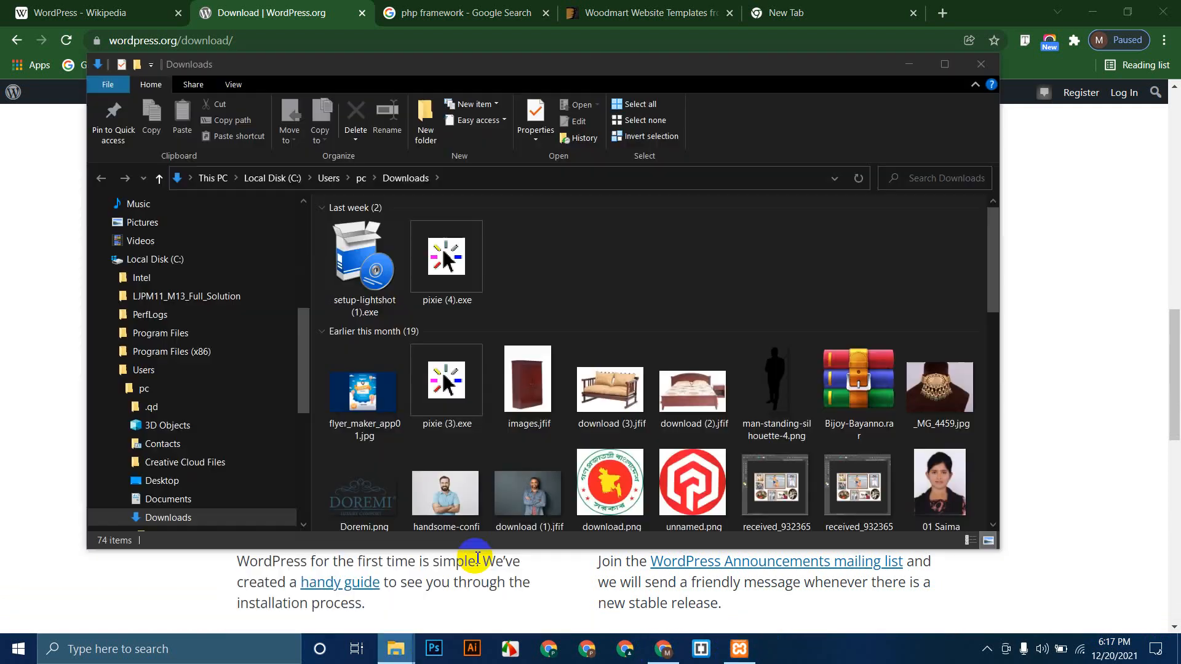
left_click(986, 72)
left_click(163, 14)
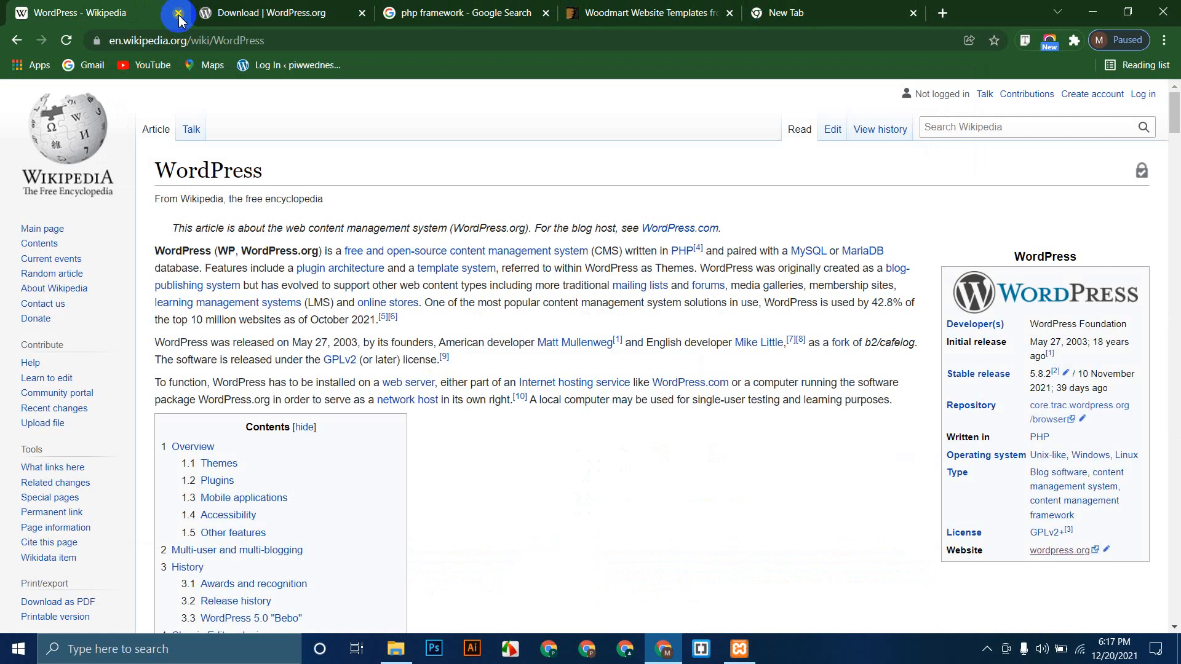
left_click(177, 13)
left_click(177, 13)
left_click(177, 13)
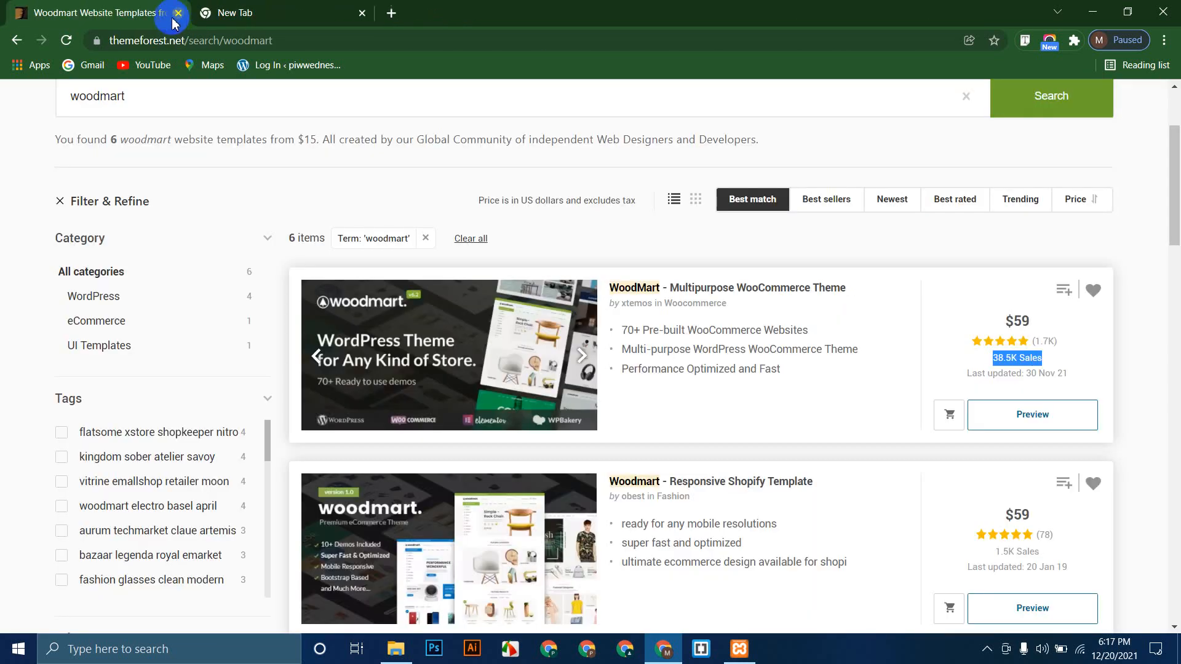
left_click(176, 14)
left_click(238, 40)
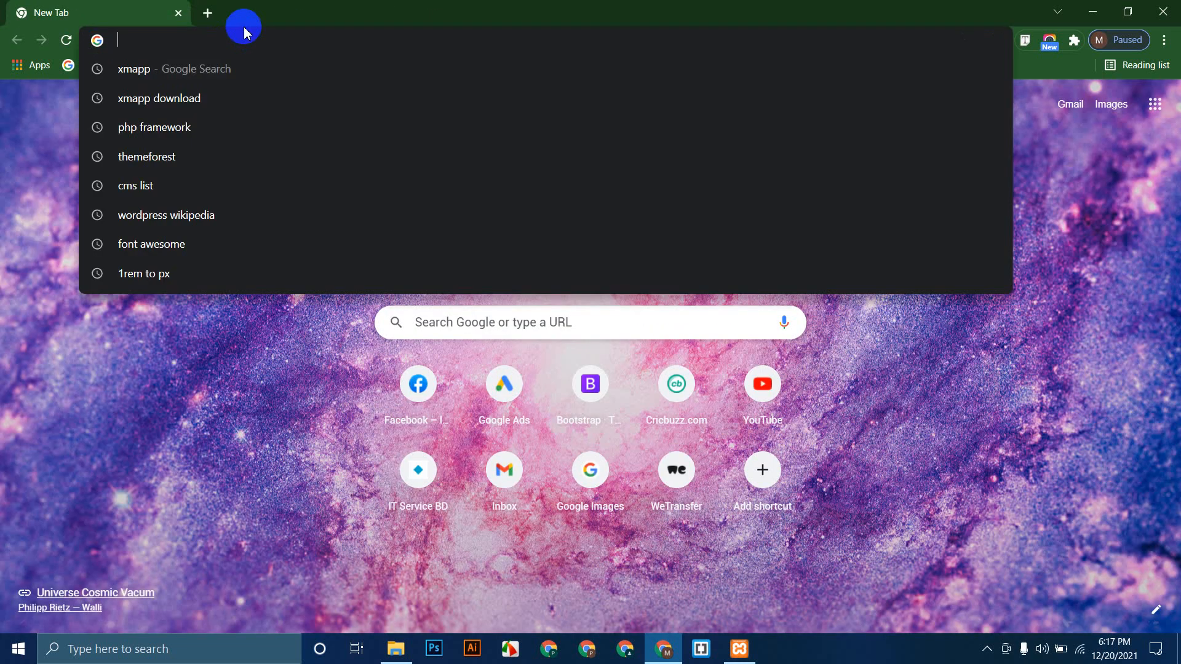
type("loca")
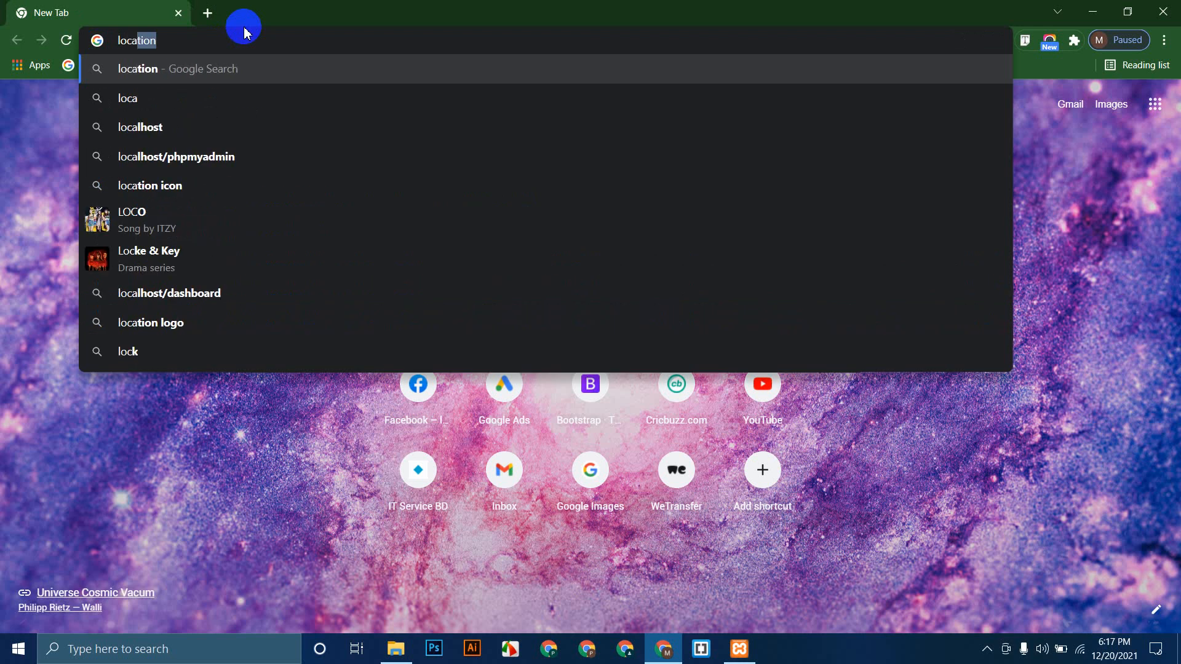
type("lhost")
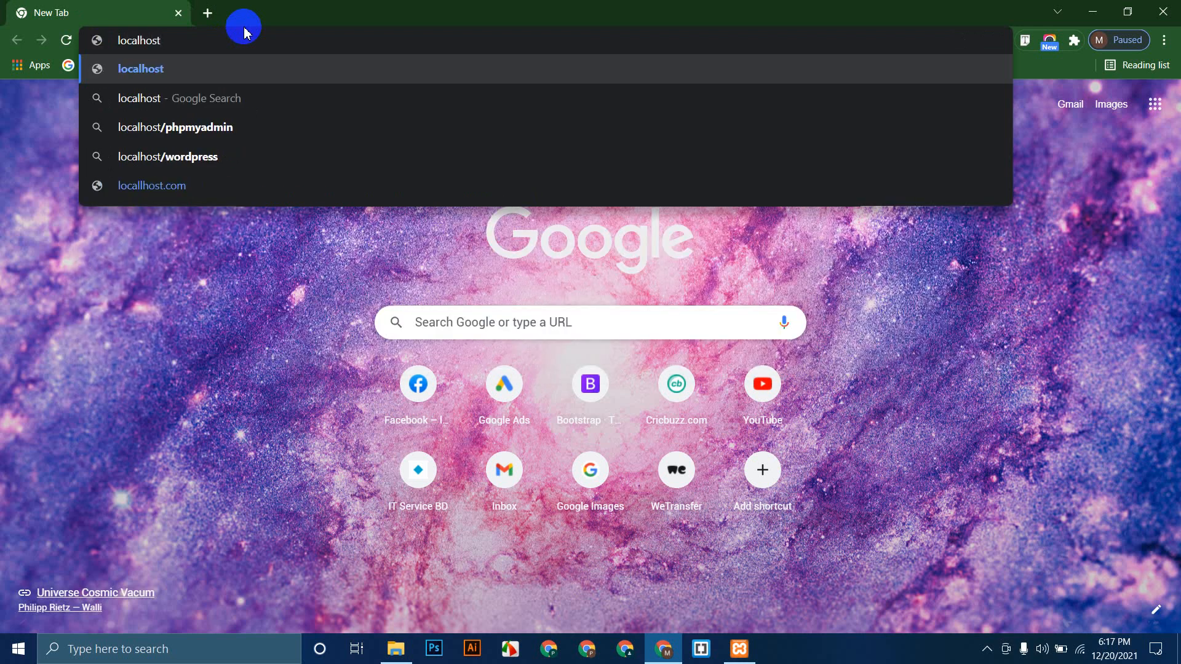
key("BackSpace")
key("BackSpace")
key("BackSpace")
key("BackSpace")
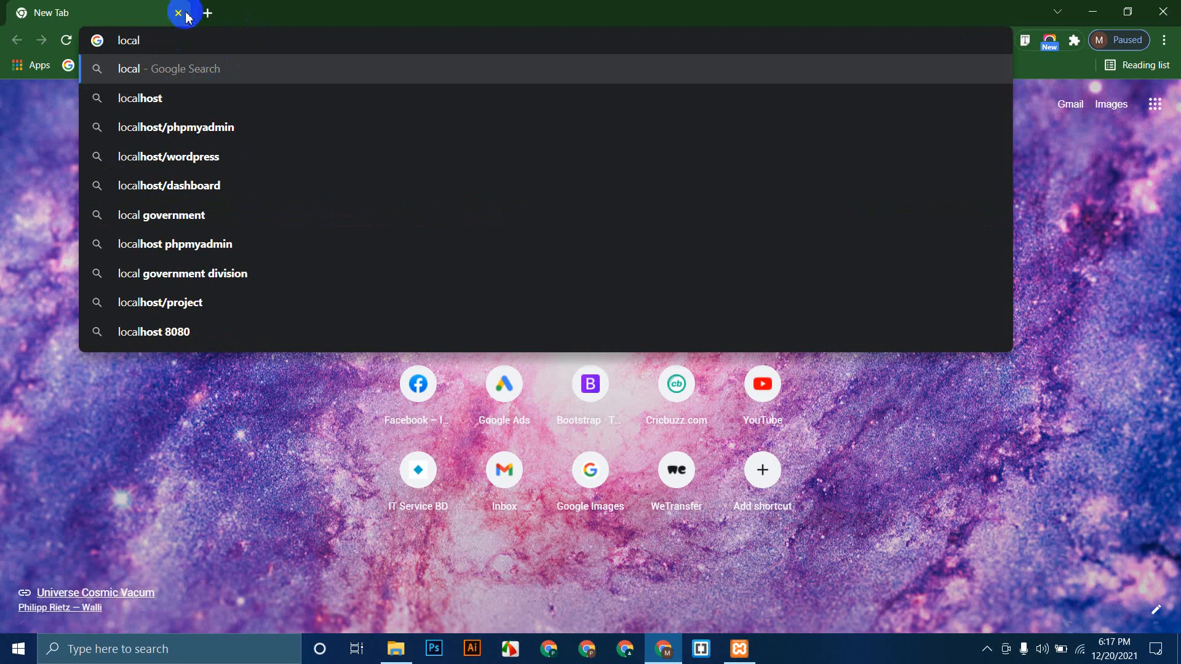
type("host")
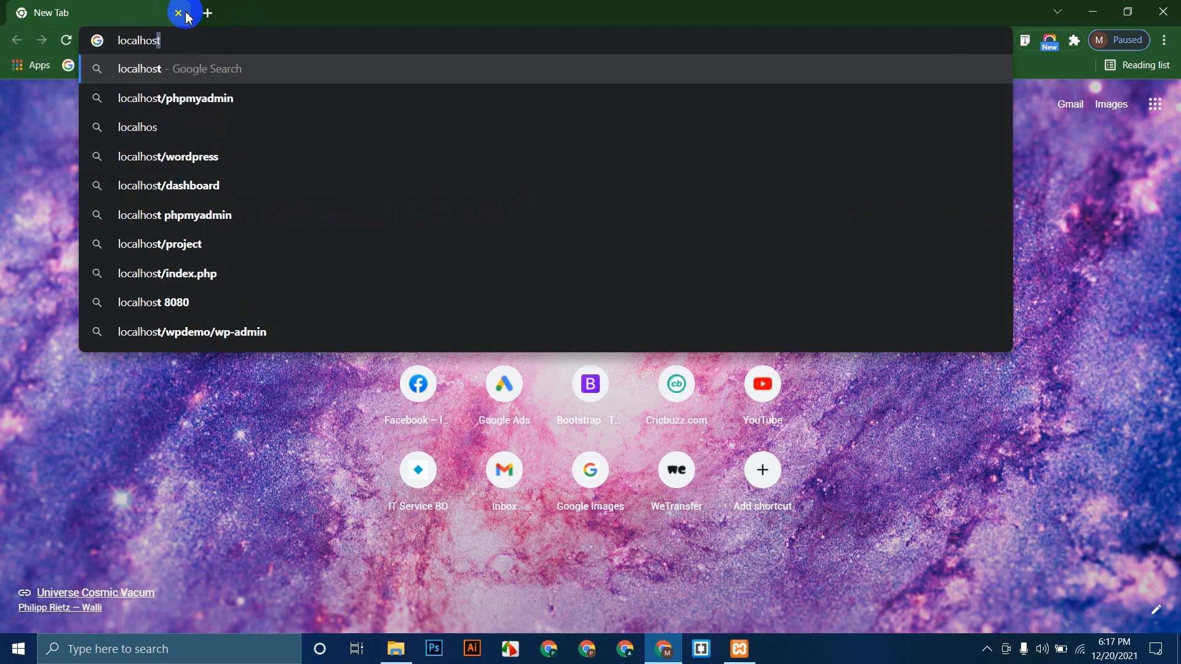
key("Return")
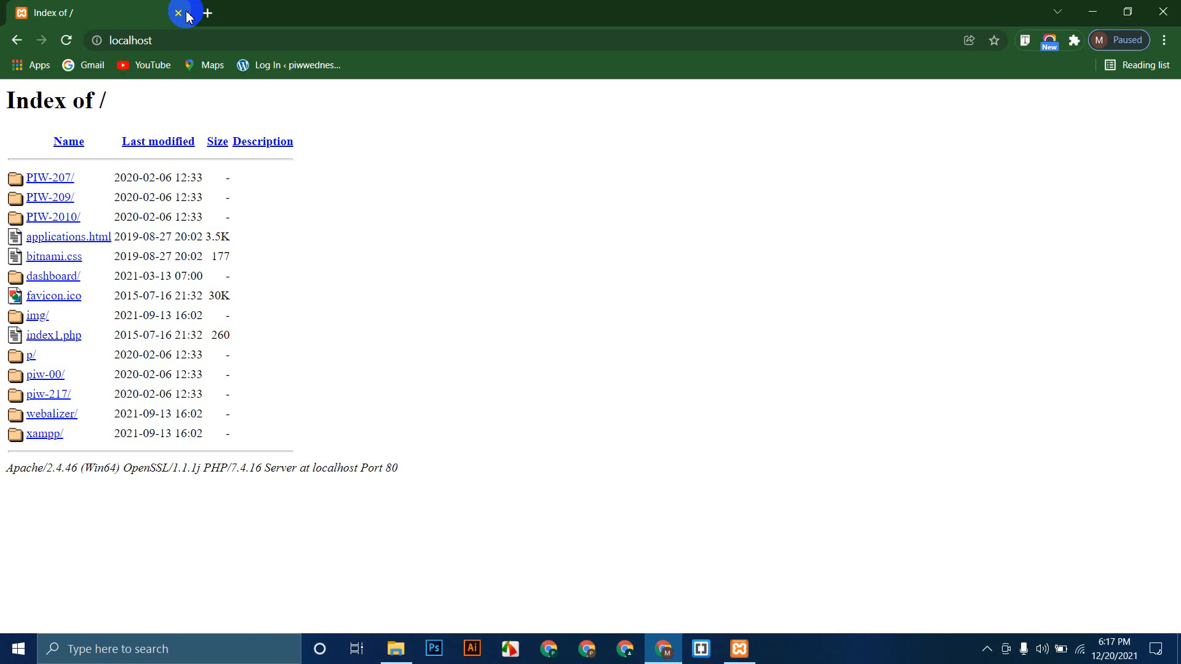
left_click(59, 399)
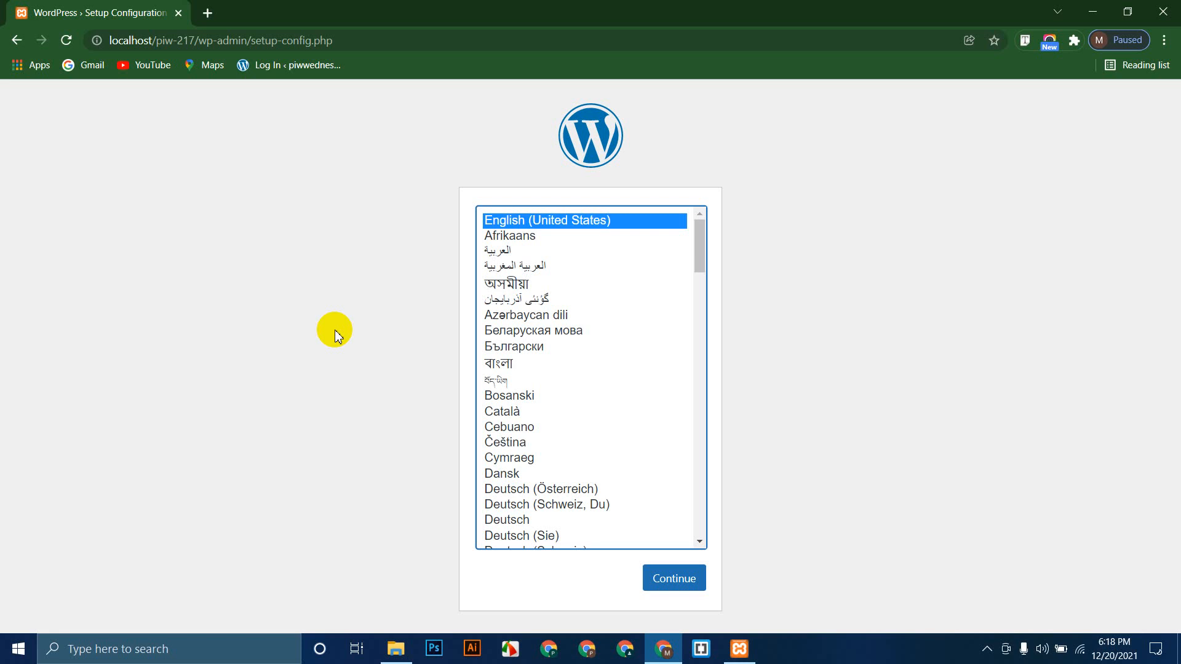
Step: Continue with English (United States) and review the required database name, username, password and host
left_click(674, 584)
left_click(677, 580)
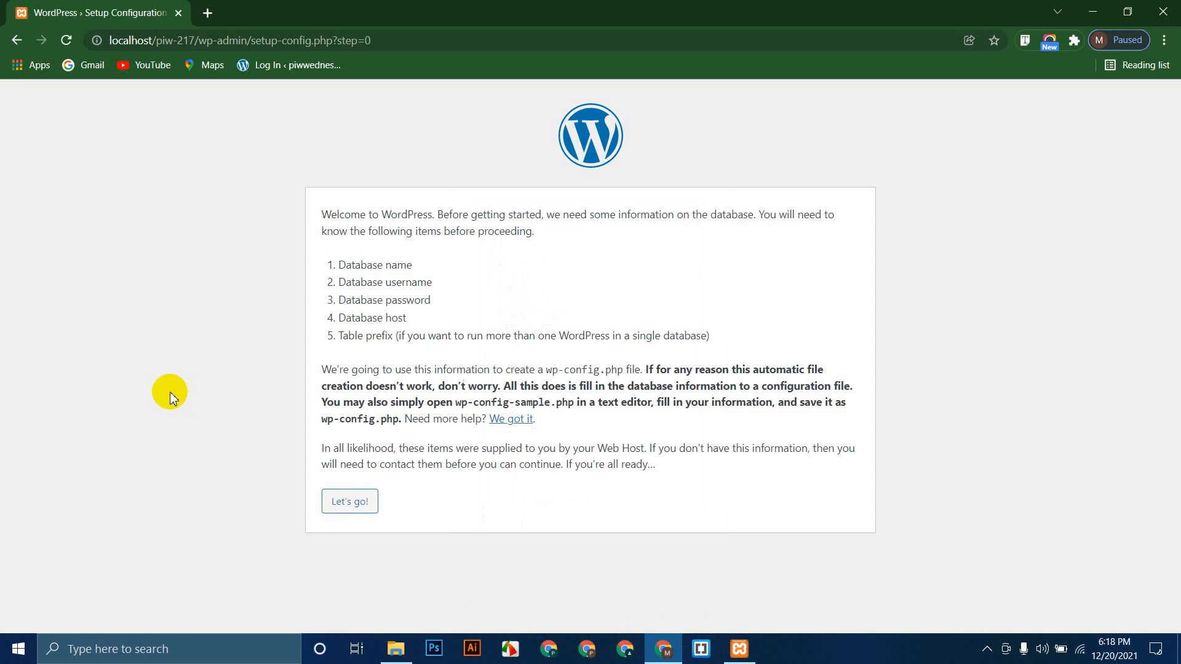
left_click_drag(430, 261, 296, 271)
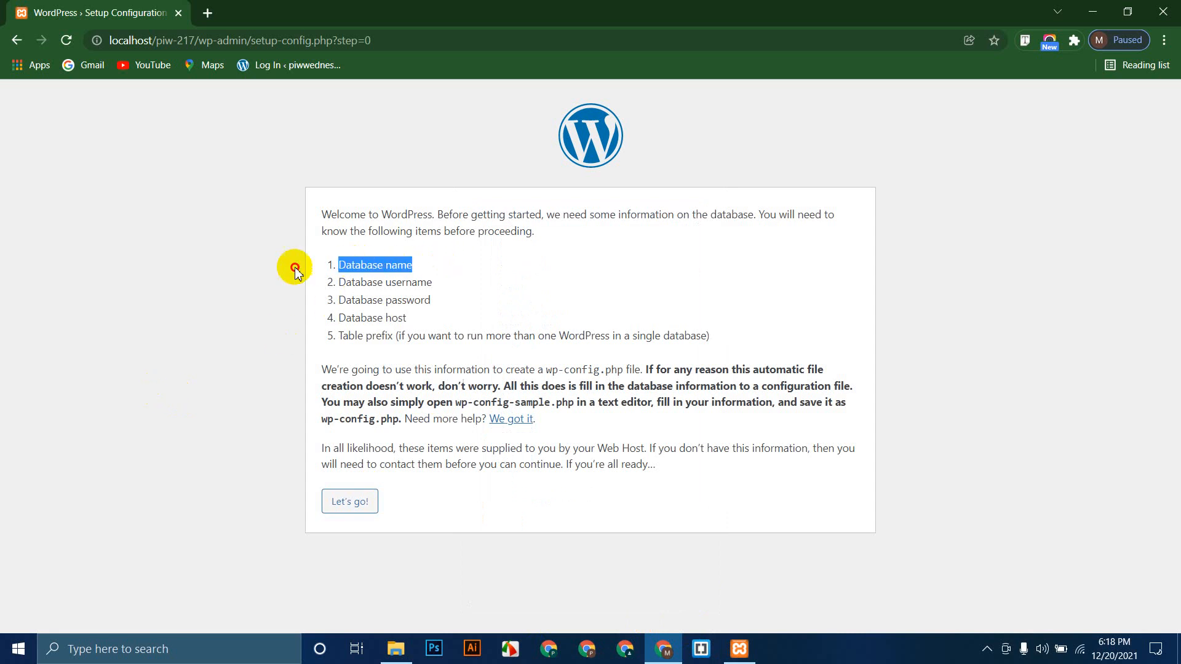
left_click_drag(440, 281, 318, 289)
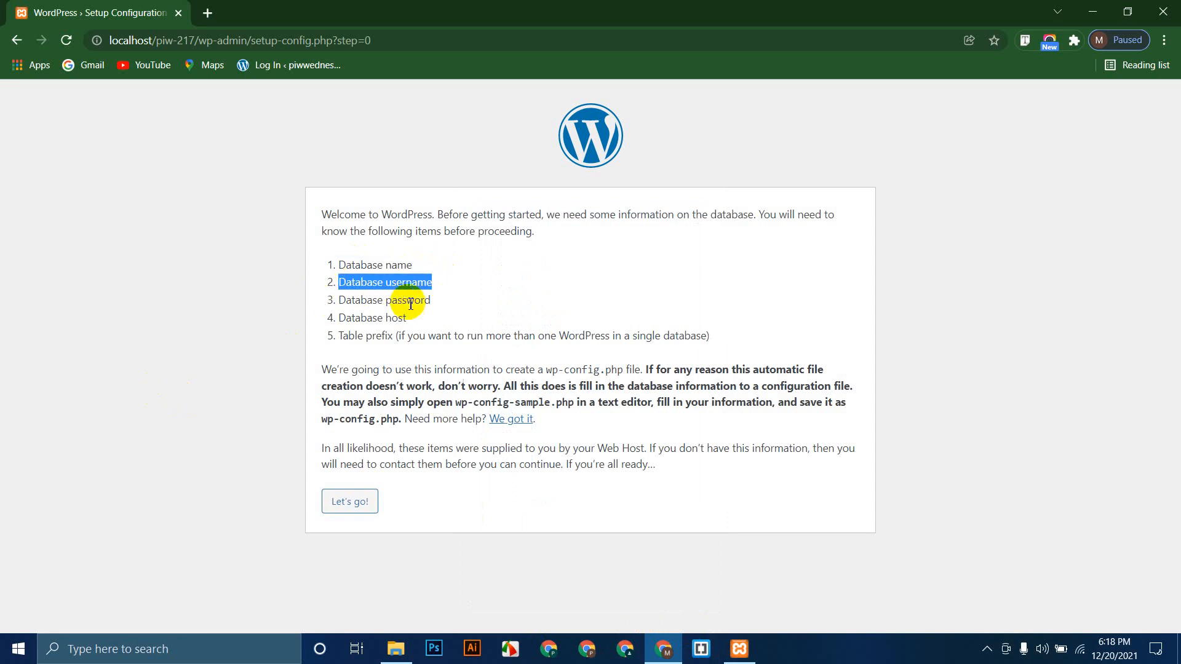
left_click_drag(441, 301, 277, 298)
left_click_drag(431, 318, 235, 344)
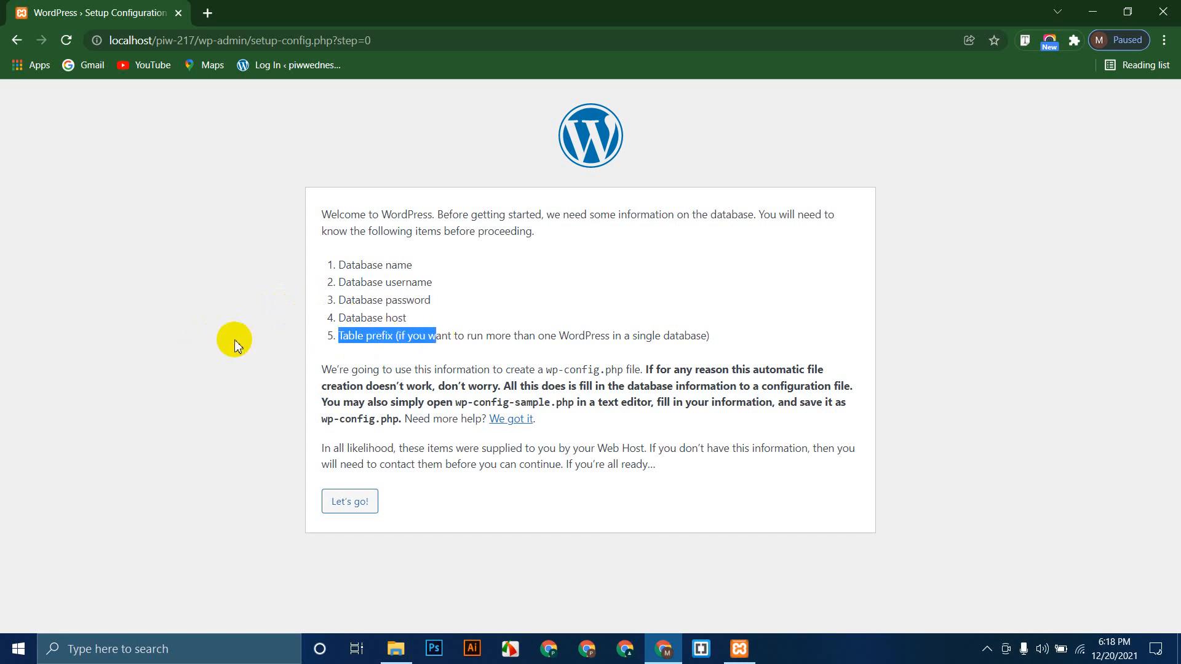
left_click(233, 345)
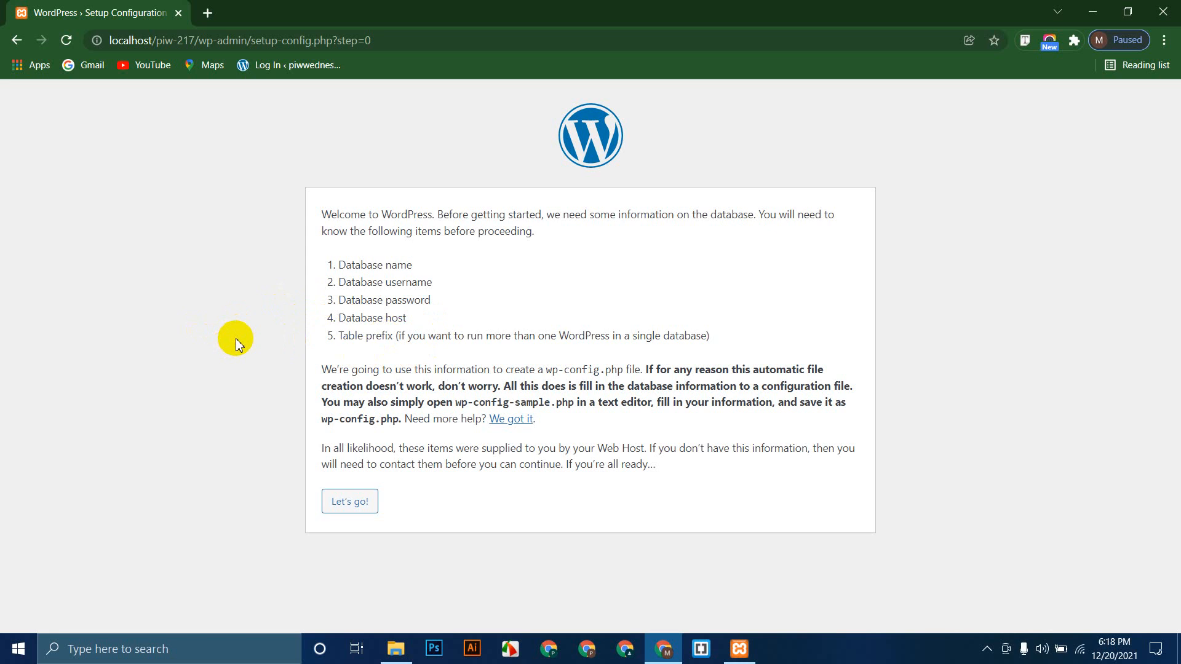
left_click(208, 12)
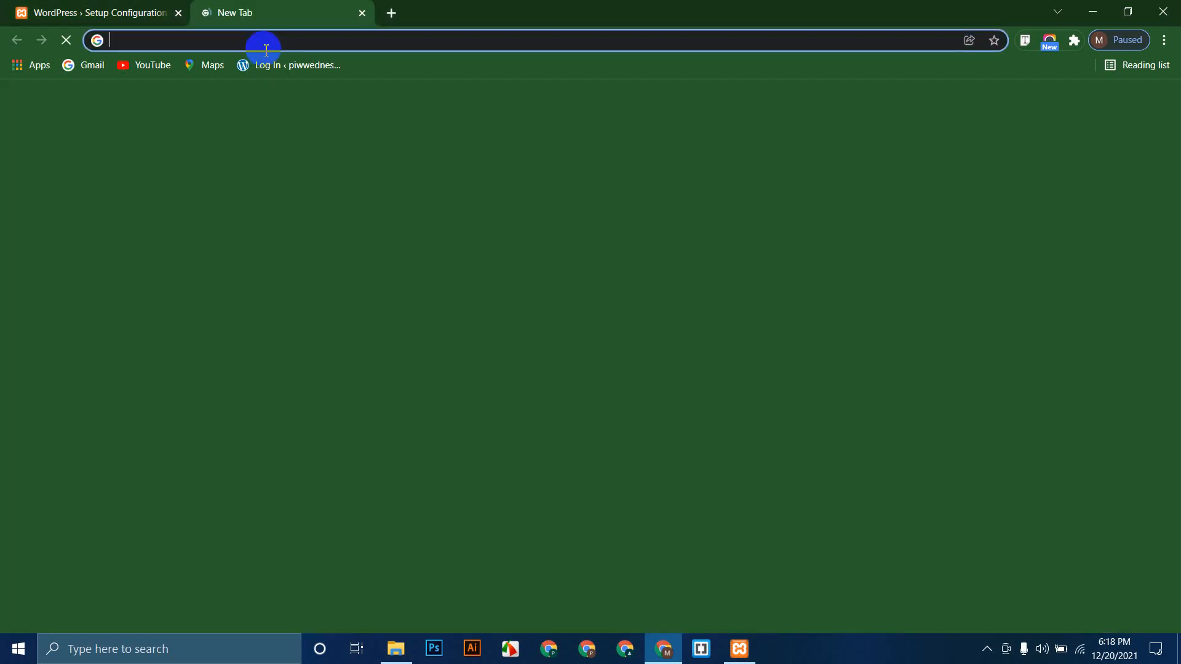
Step: Load localhost/phpmyadmin in the new tab, correcting the misspelled address
left_click(268, 40)
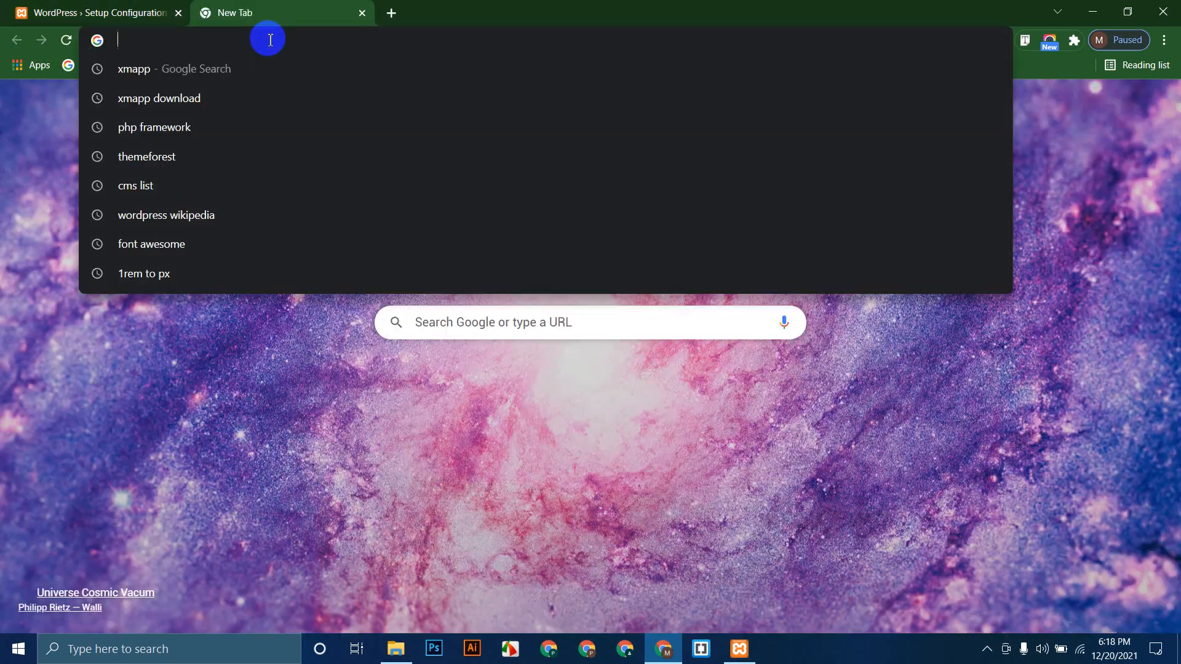
type("localhost")
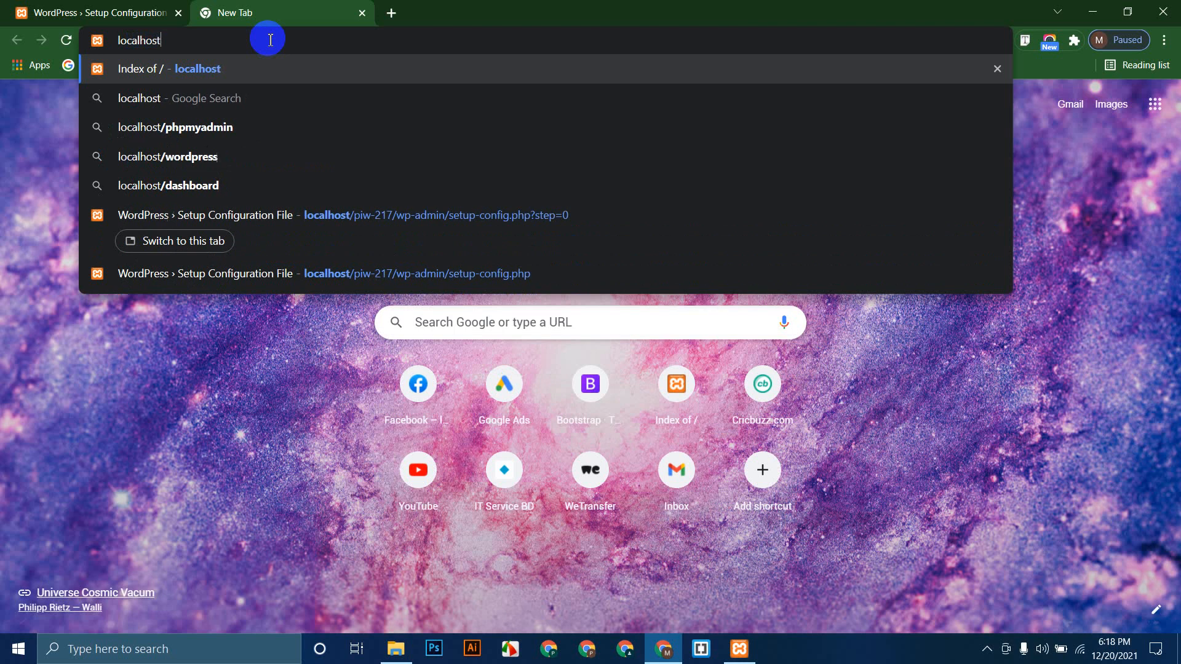
type("/ph")
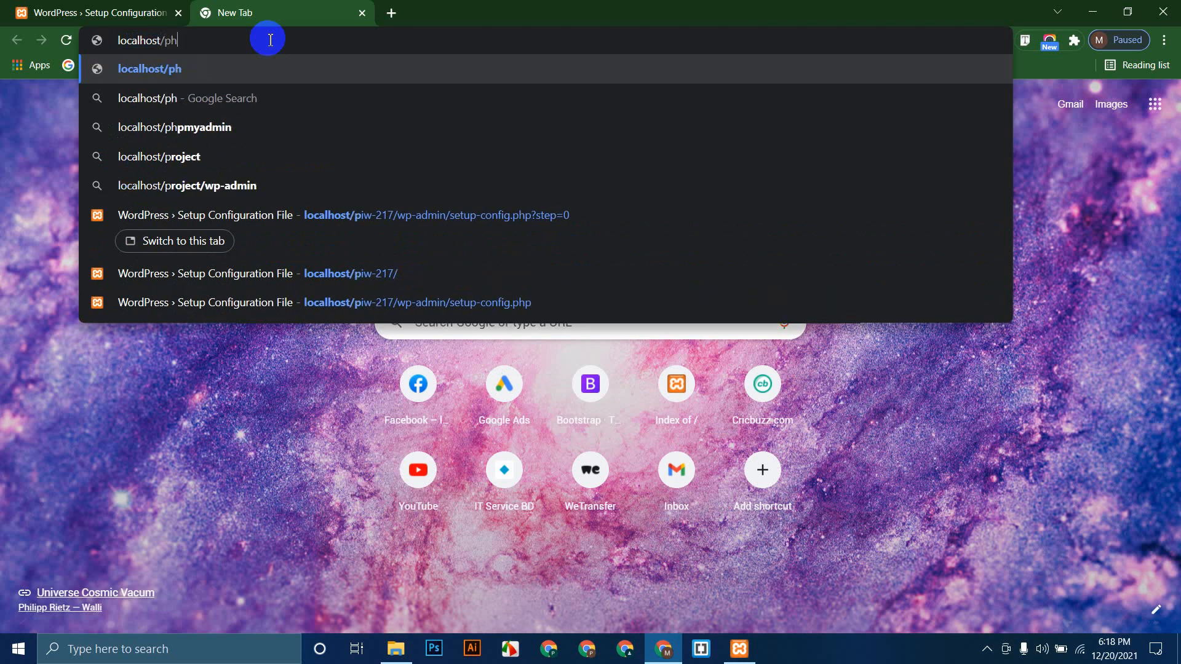
type("pmyadimn")
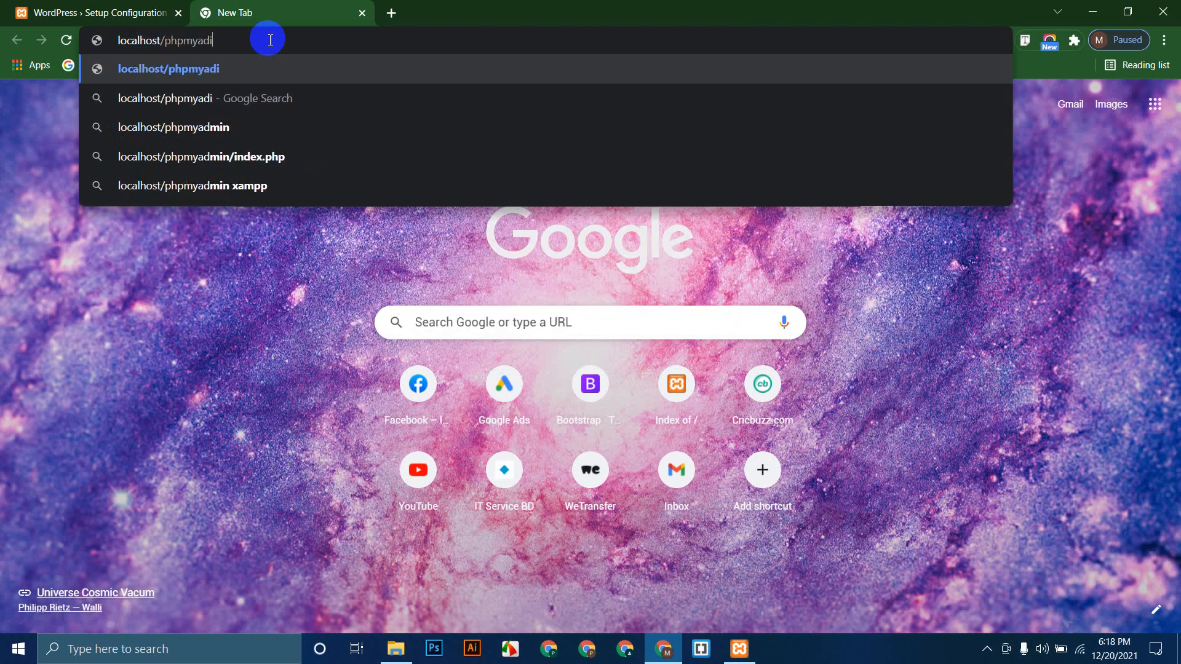
key("BackSpace")
key("BackSpace")
key("BackSpace")
type("min")
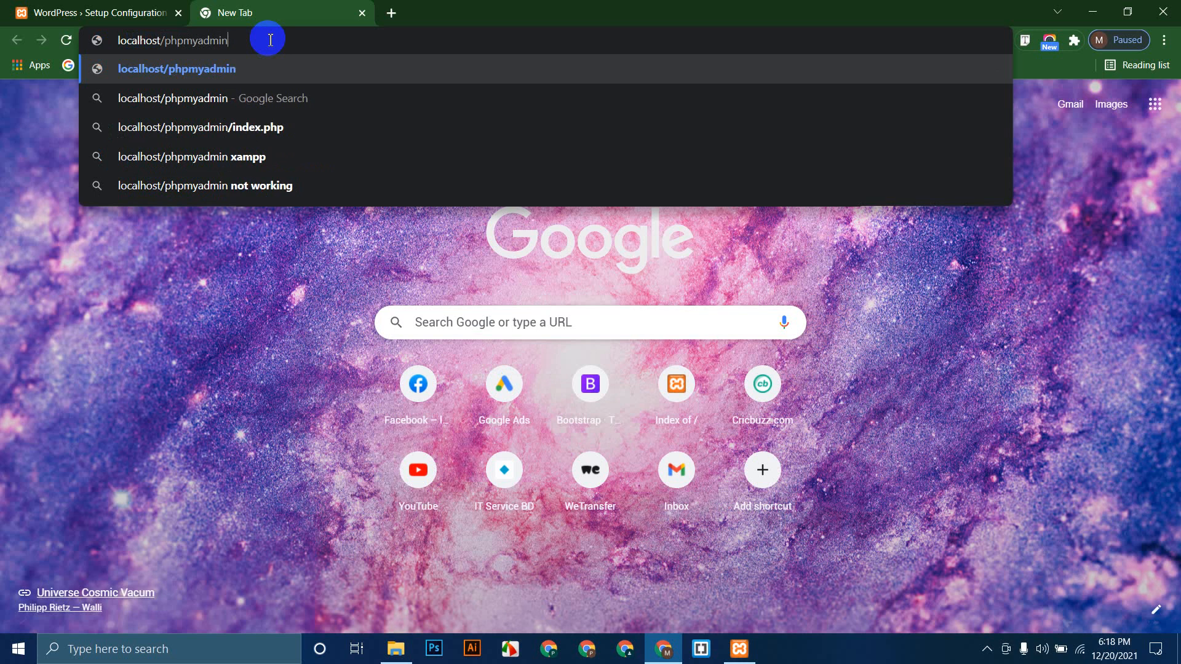
key("Return")
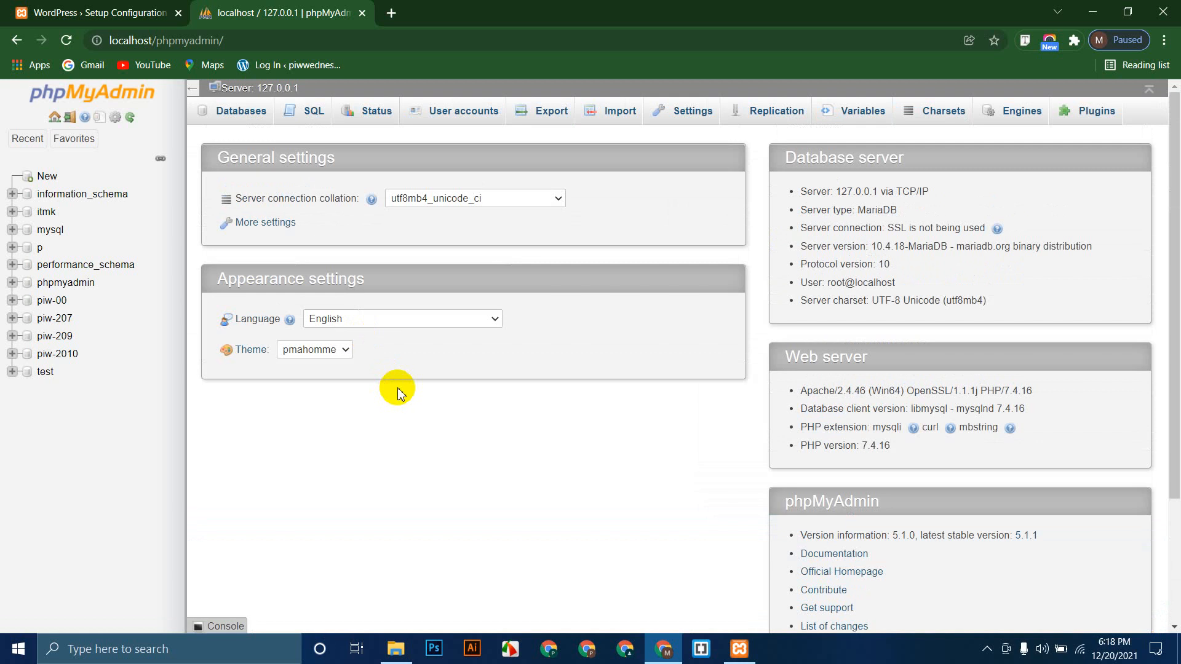
left_click(161, 7)
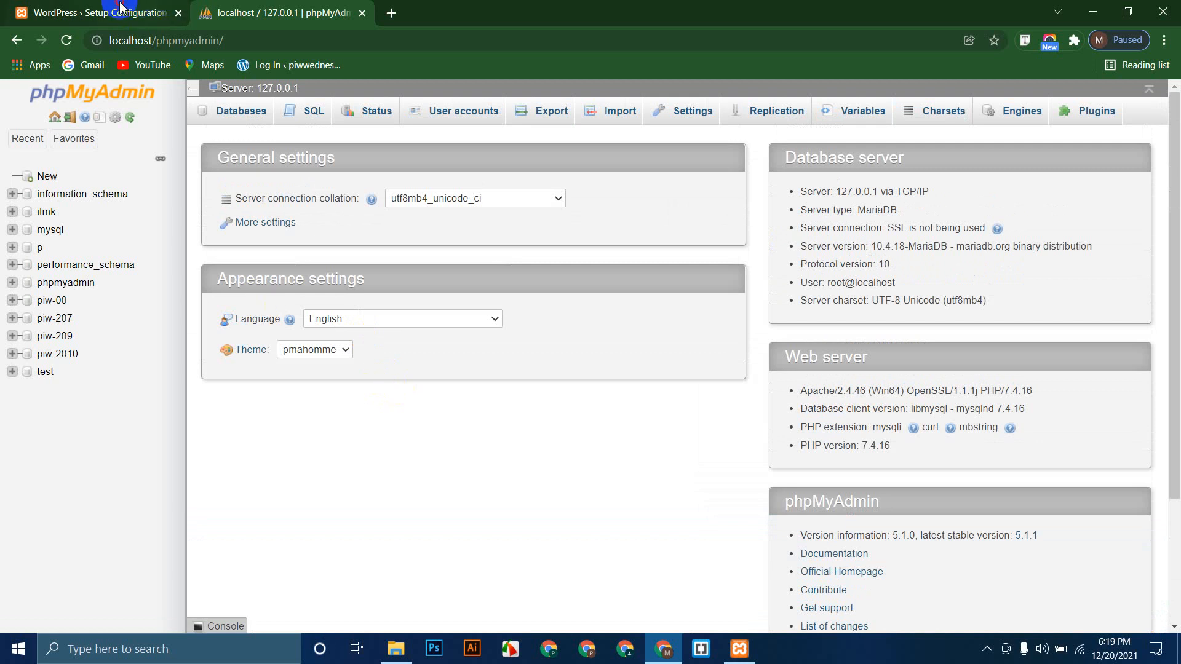
left_click(396, 649)
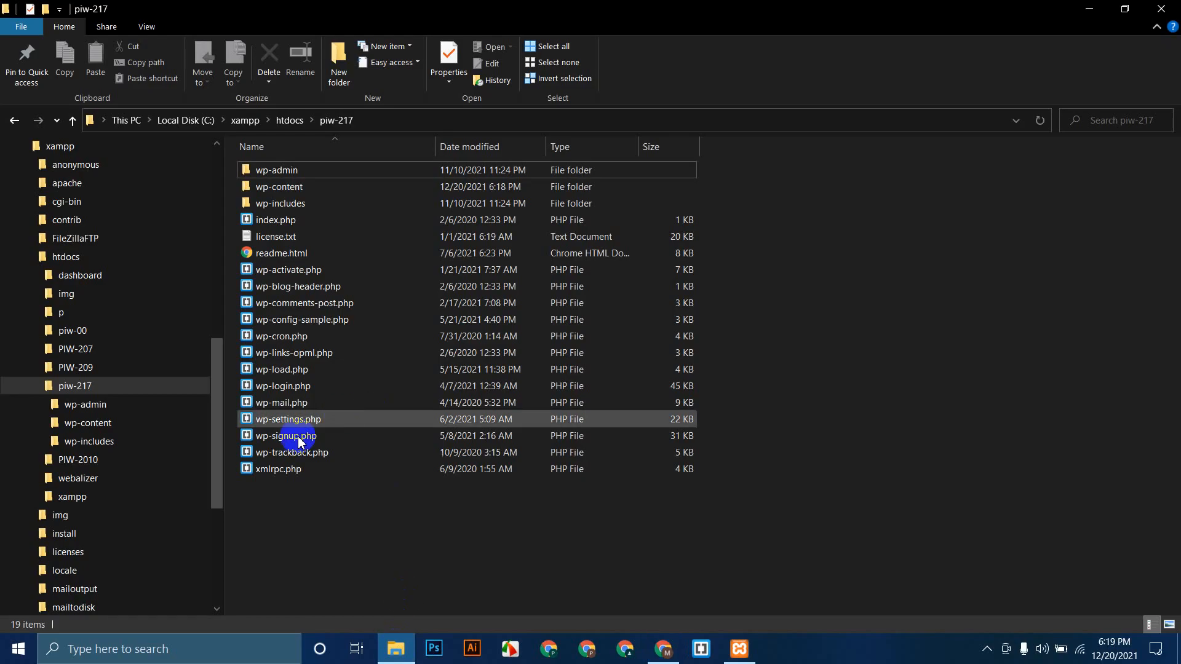
left_click(72, 122)
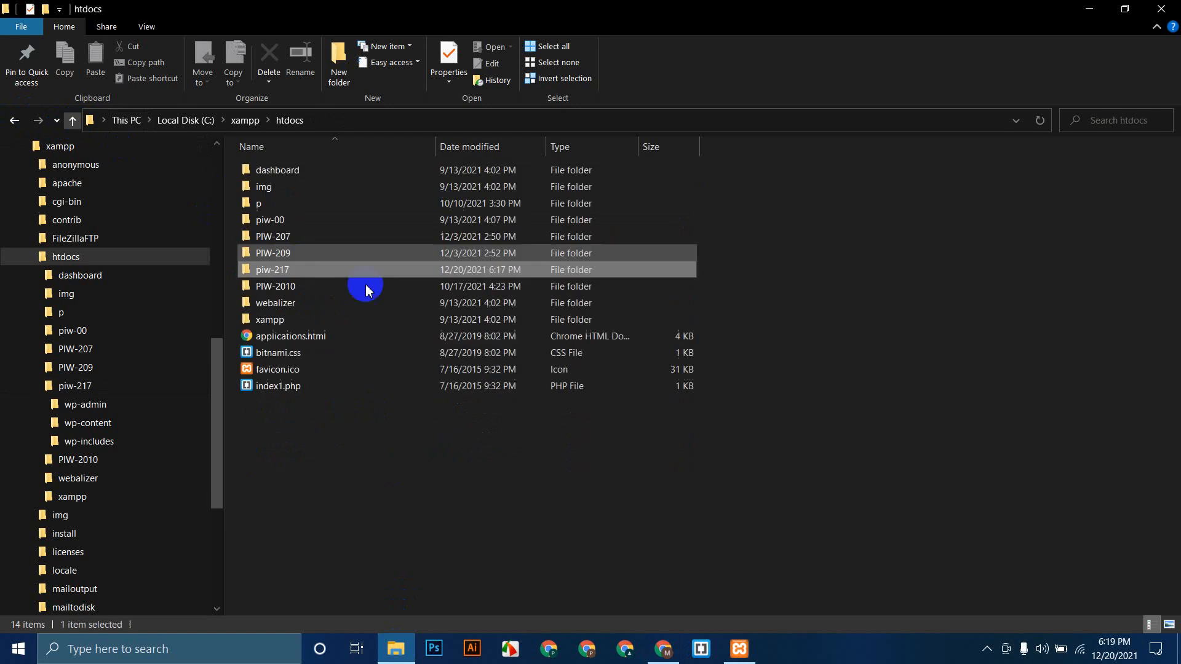
key("F2")
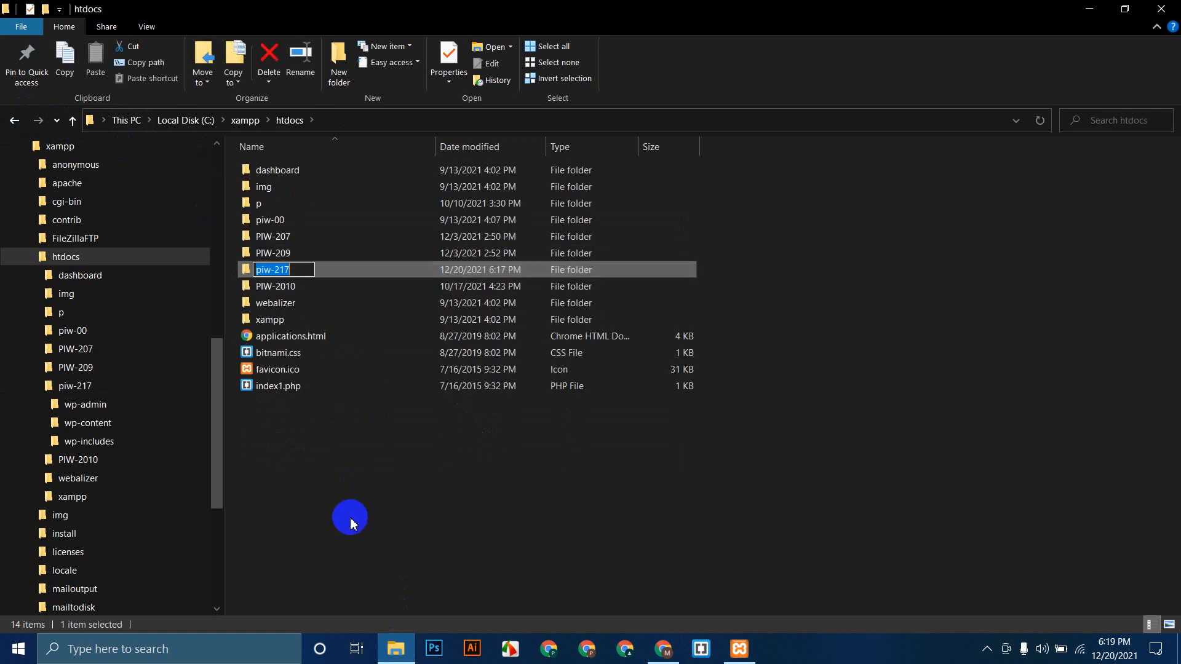
left_click(480, 569)
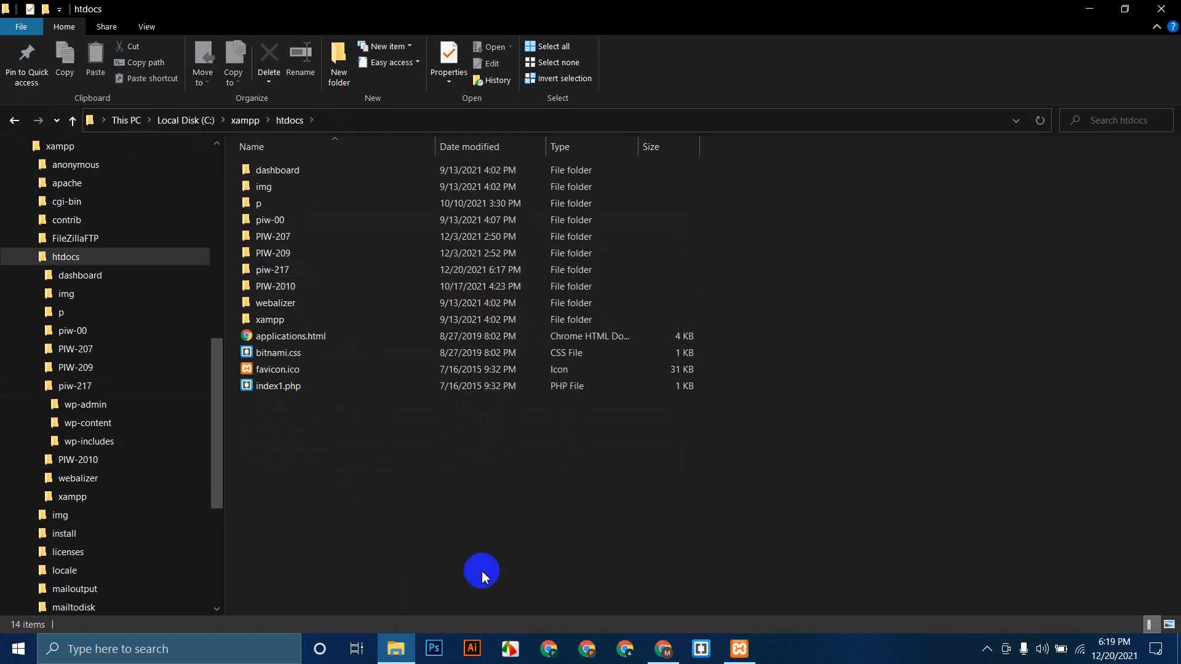
left_click(653, 648)
left_click(206, 13)
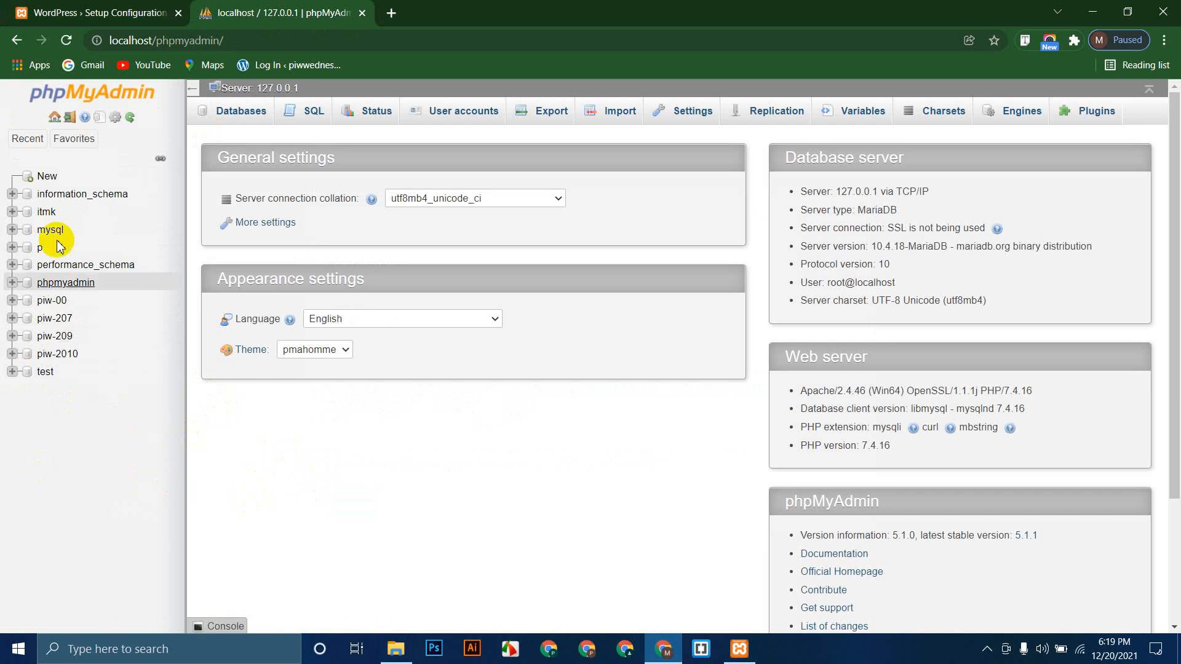
left_click(48, 177)
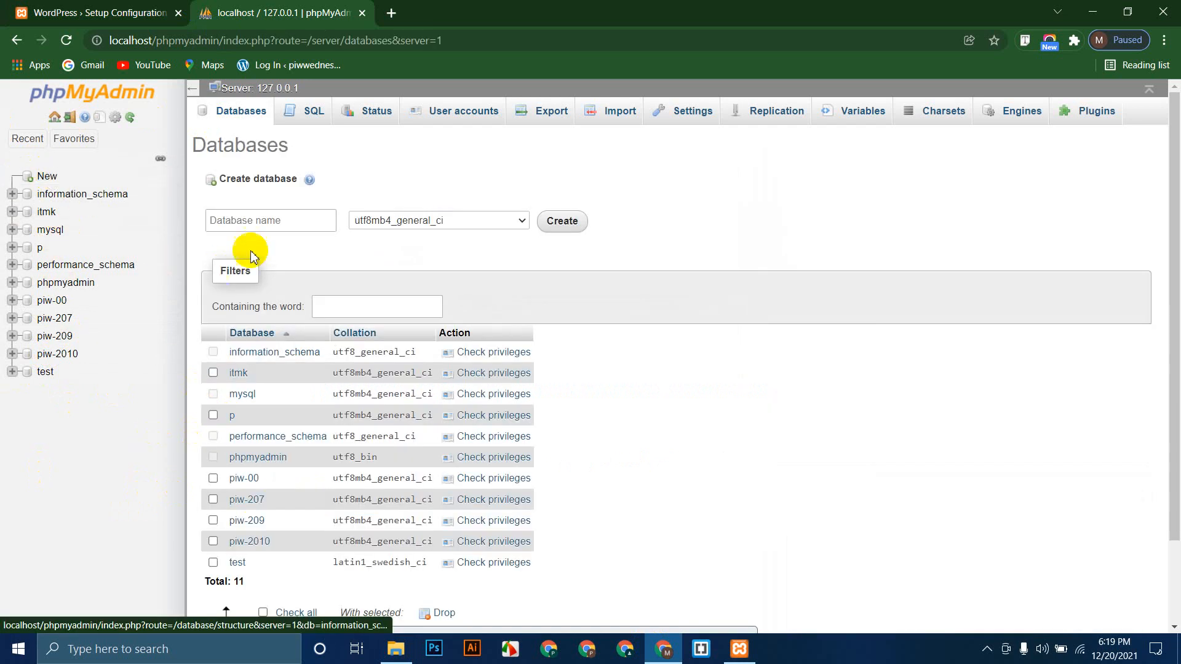
left_click(263, 222)
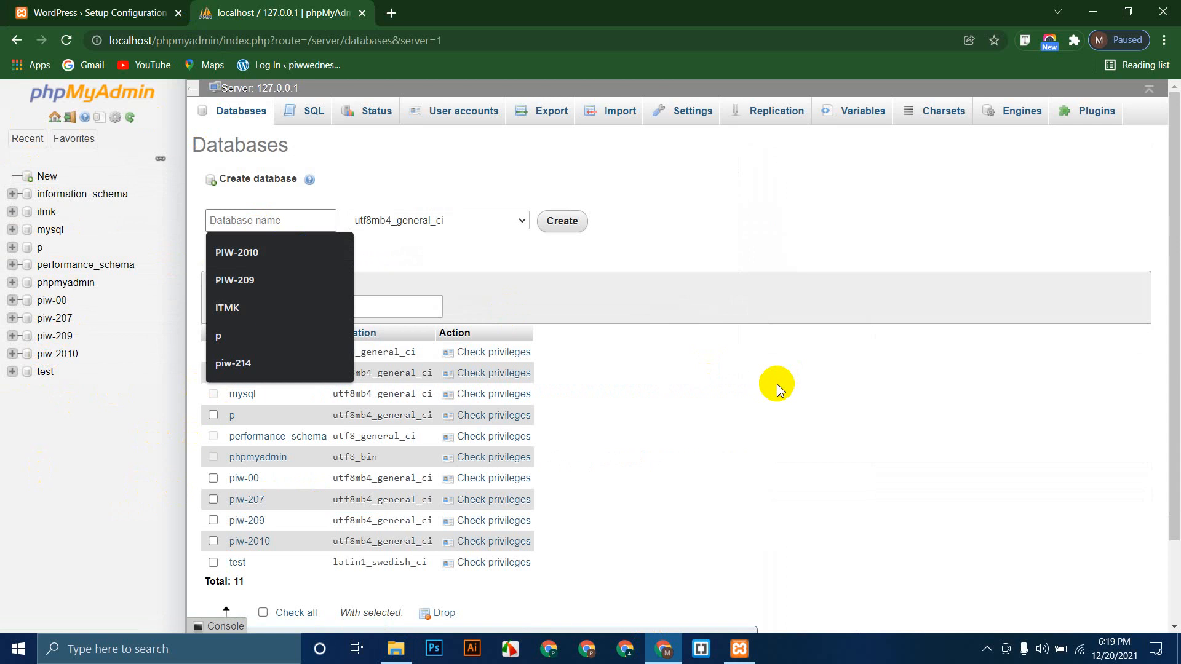
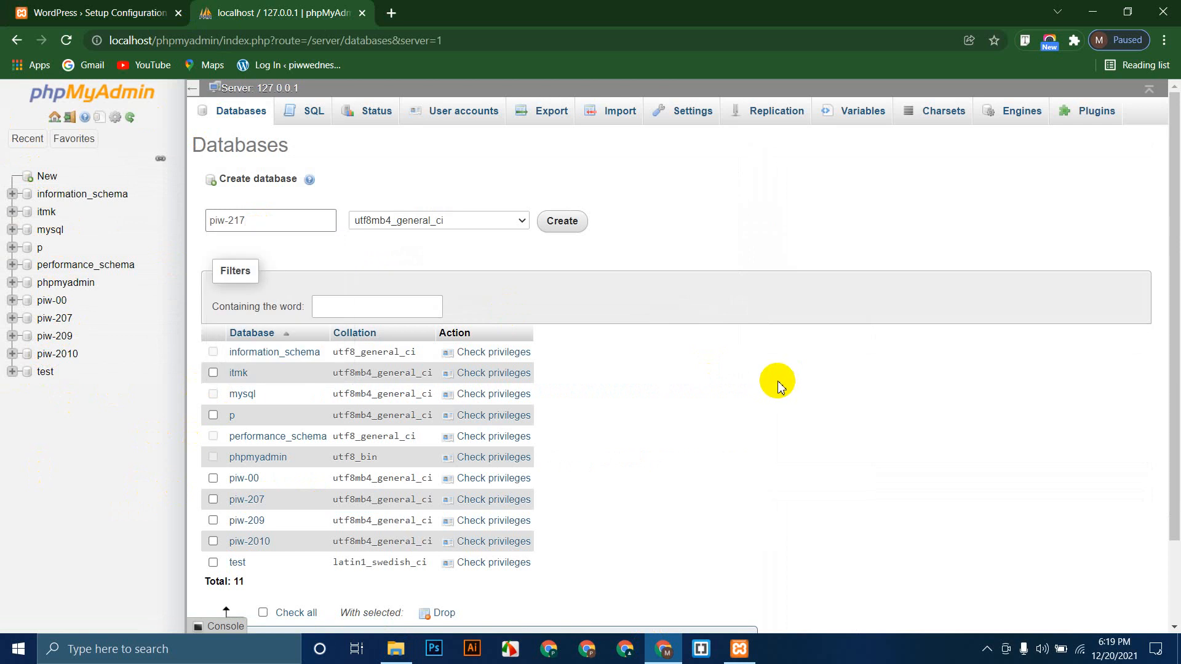
left_click(567, 223)
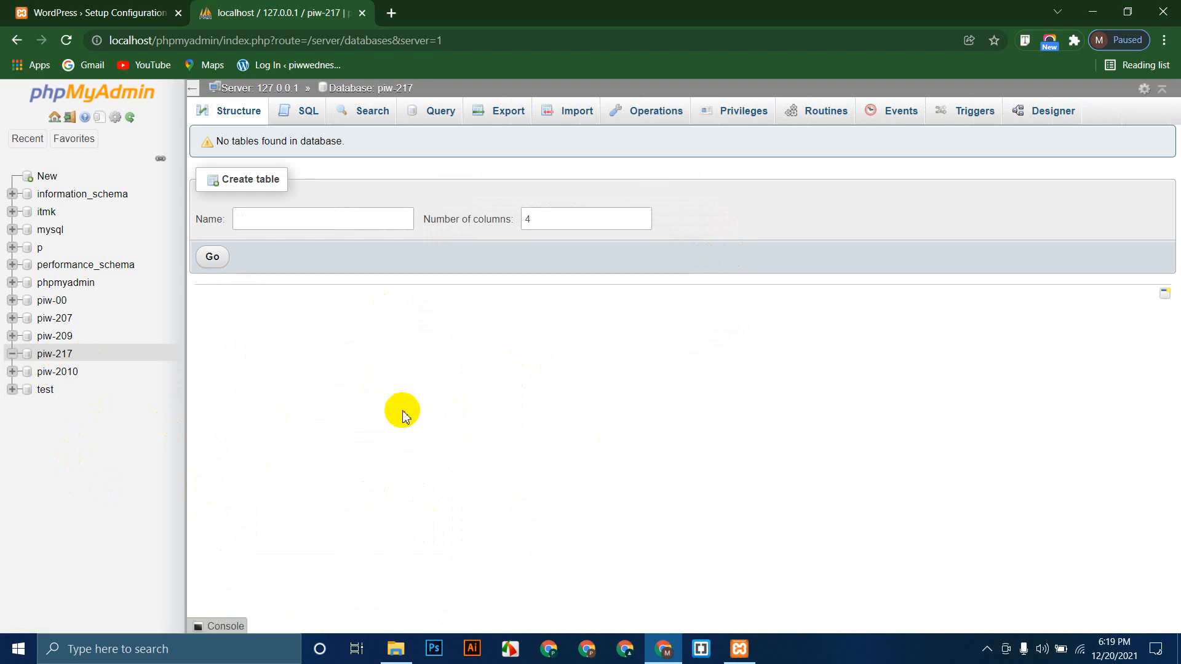
left_click(49, 13)
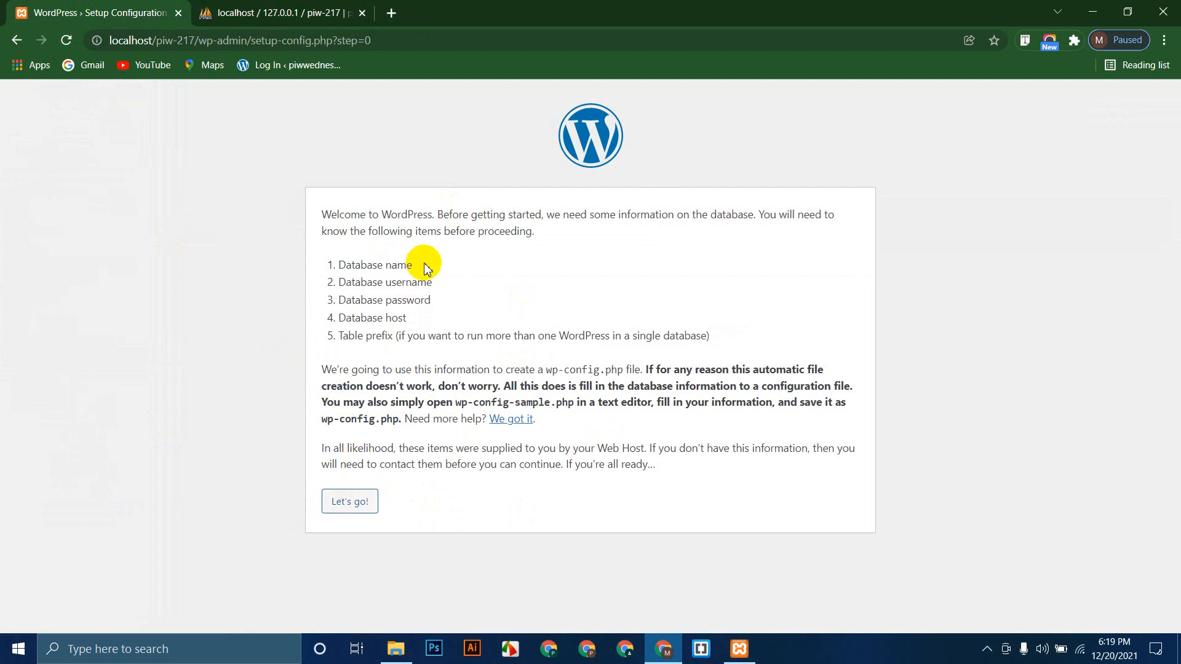
left_click_drag(421, 264, 332, 266)
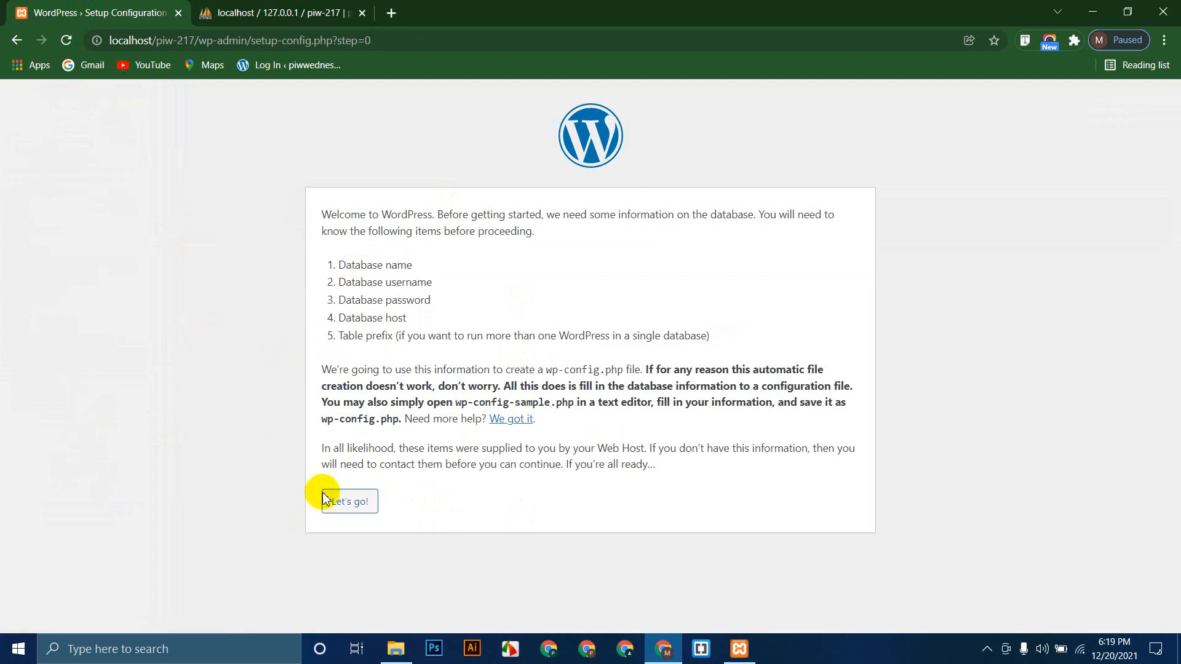
left_click(340, 497)
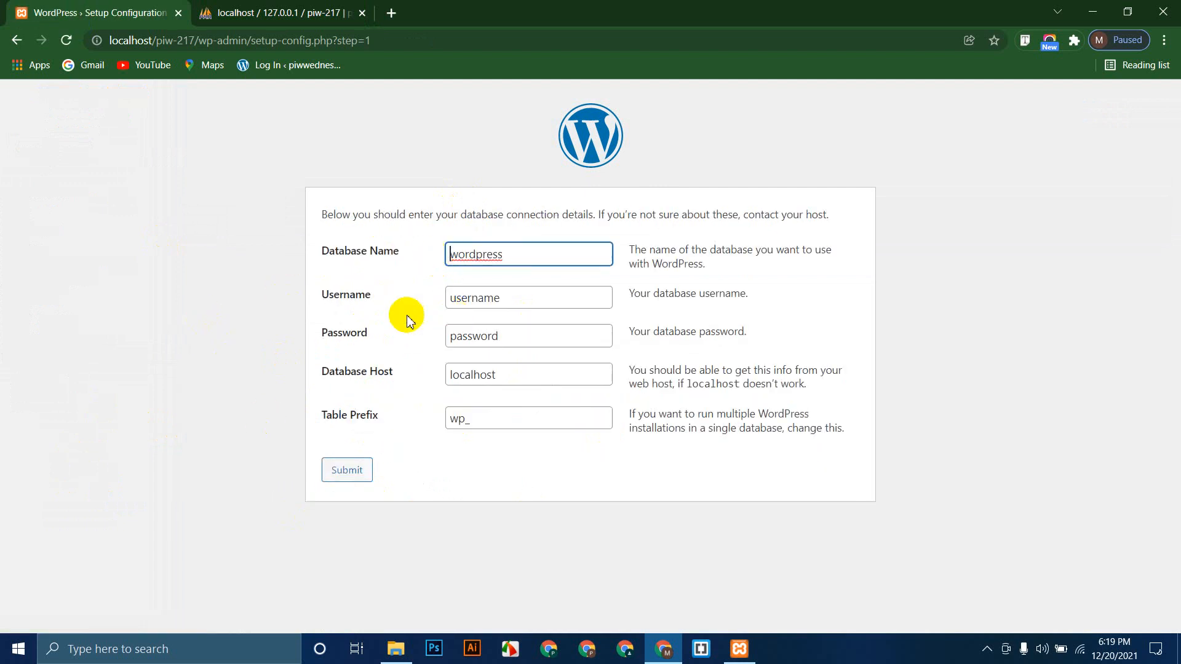
left_click_drag(535, 256, 422, 259)
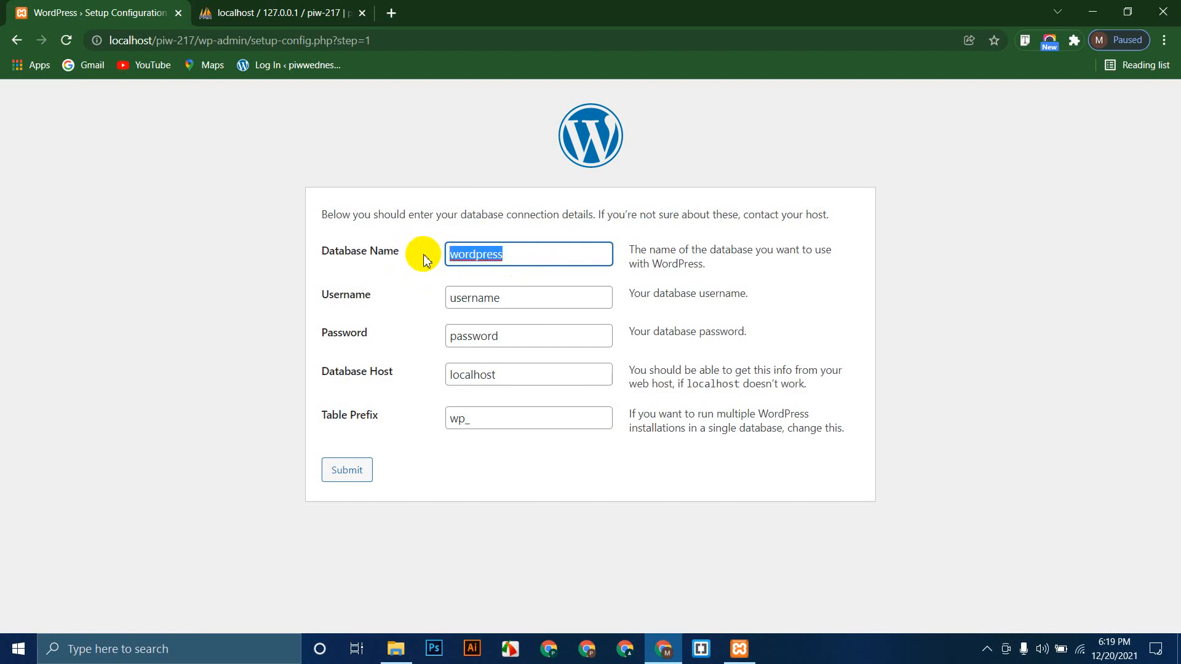
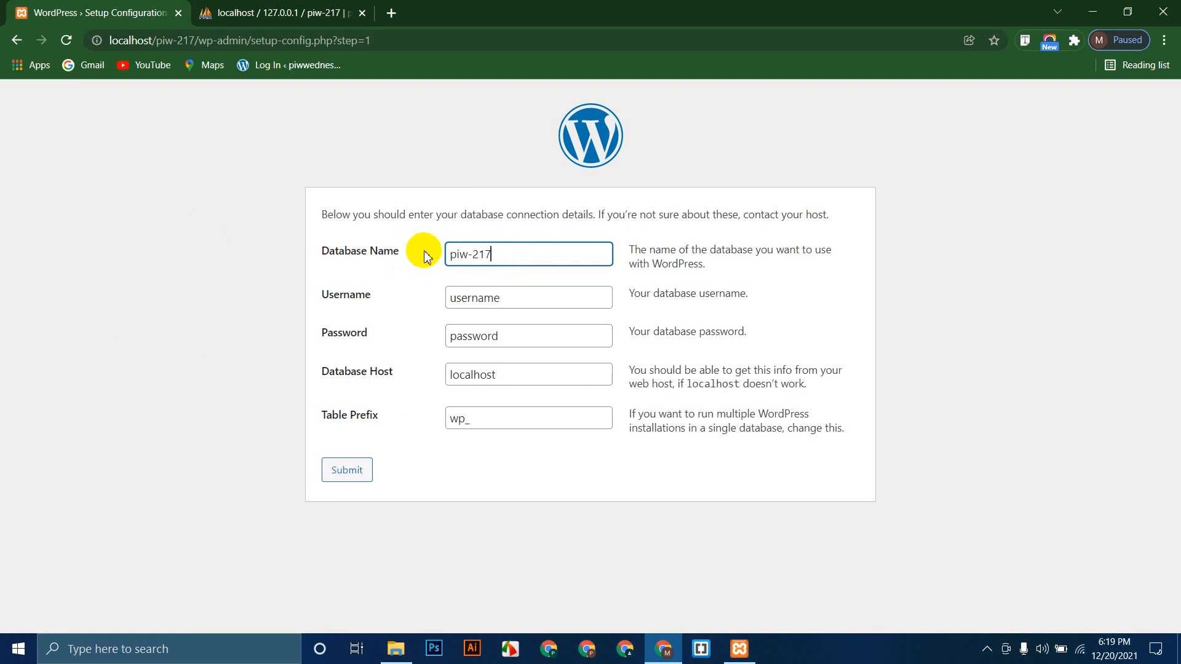
left_click_drag(517, 296, 432, 300)
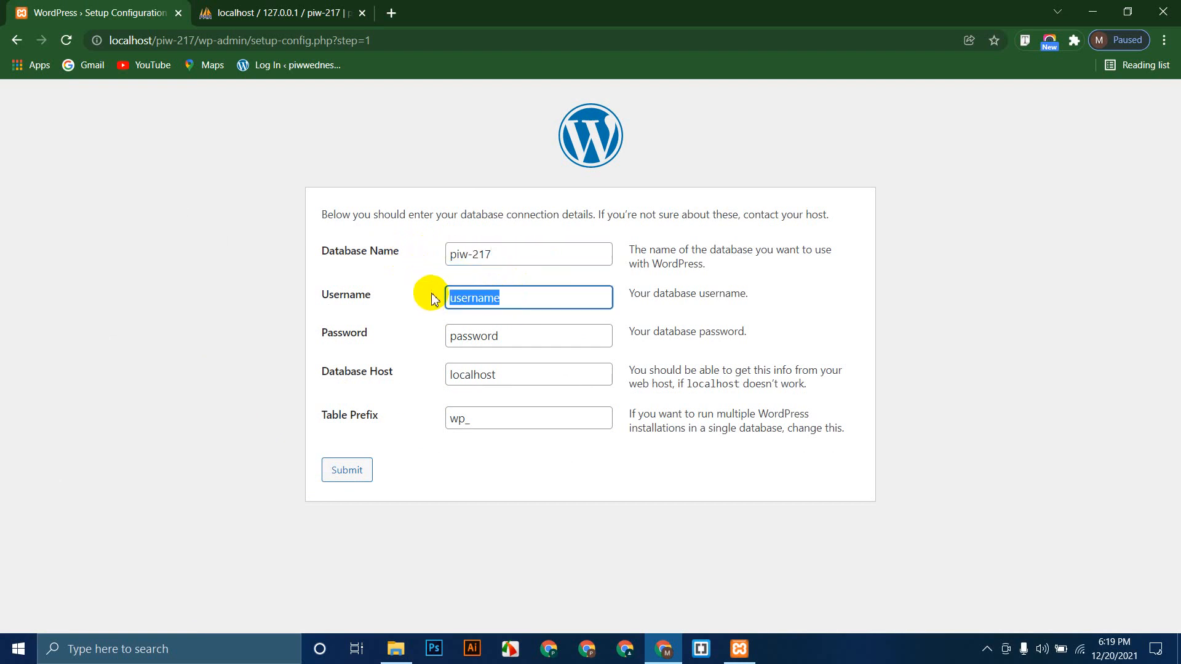
type("root")
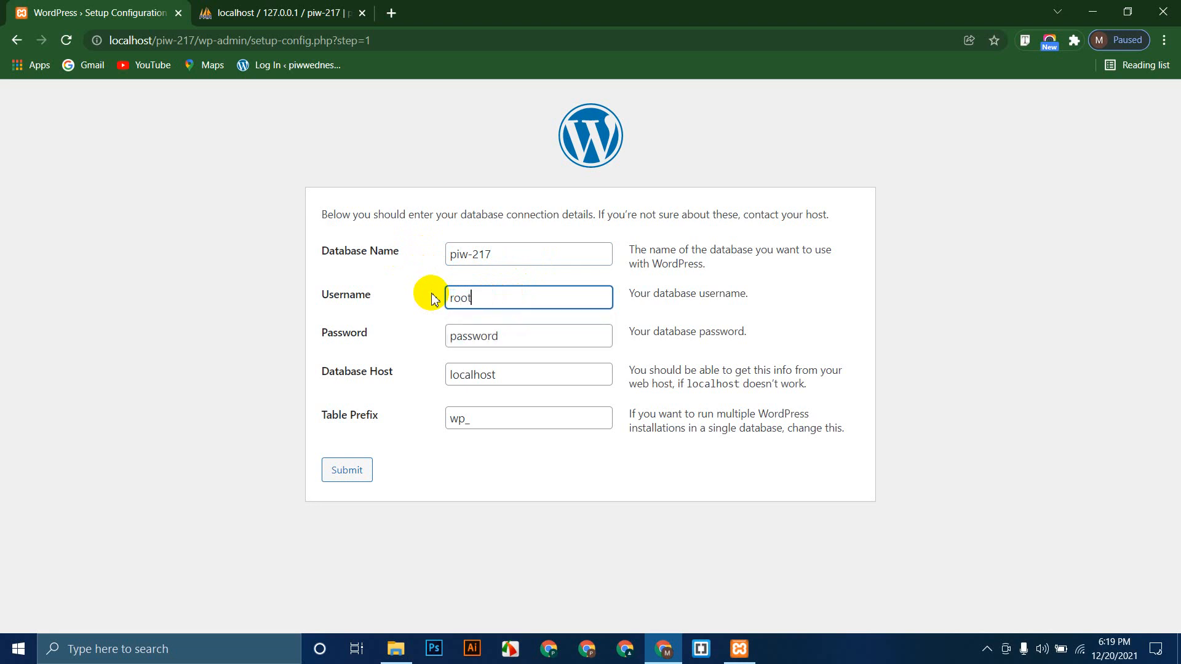
key("Tab")
key("BackSpace")
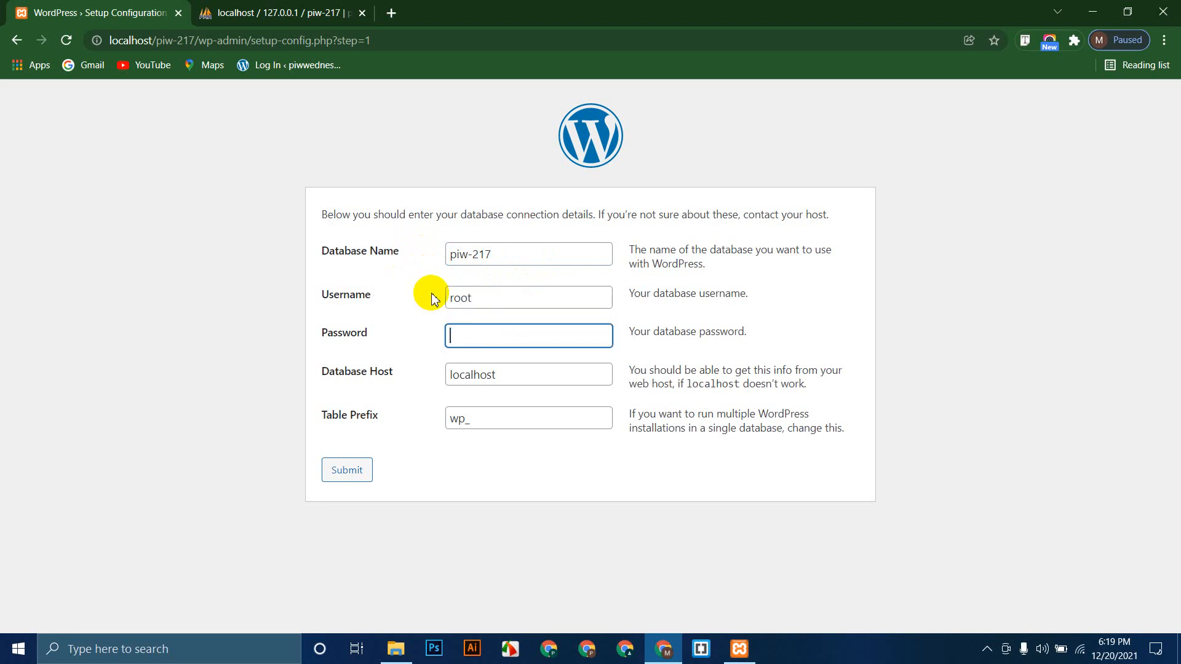
left_click(178, 353)
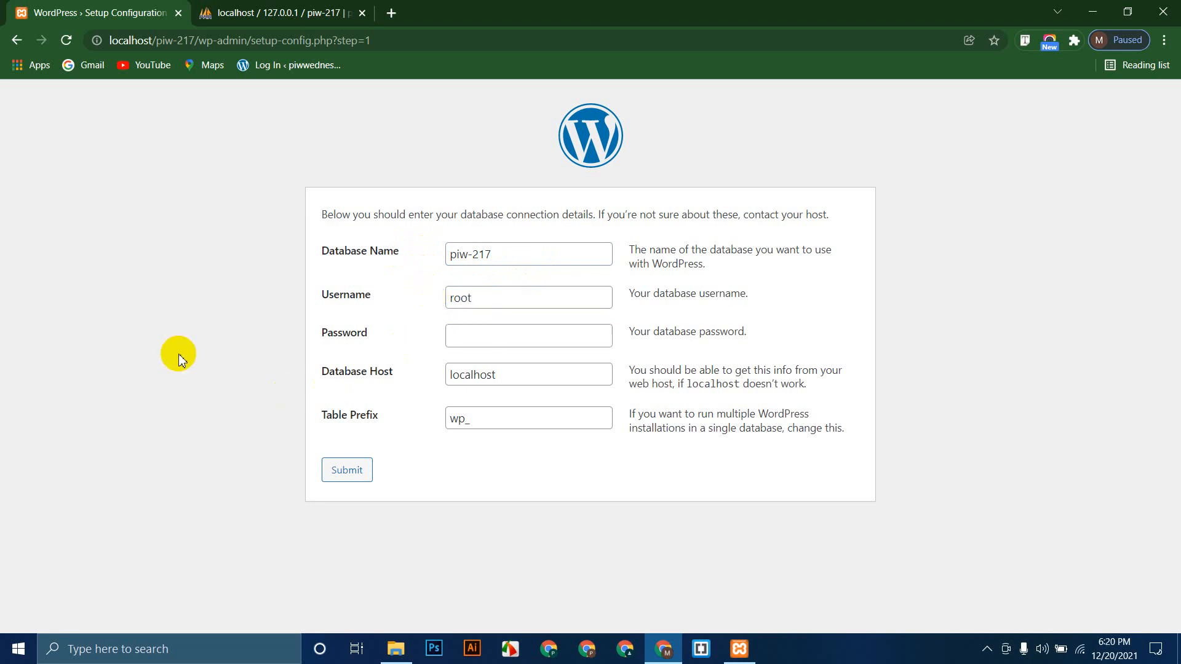
Step: Keep host localhost and table prefix wp_, then submit the connection details
left_click_drag(509, 373, 377, 375)
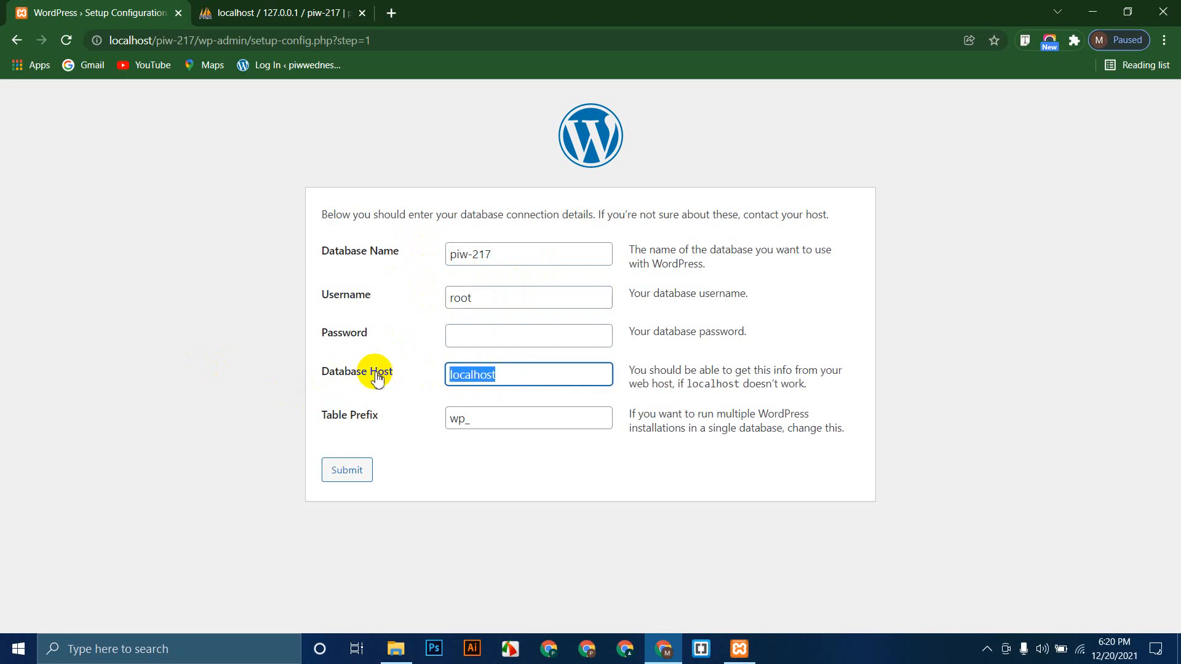
left_click(232, 387)
left_click_drag(482, 419, 429, 425)
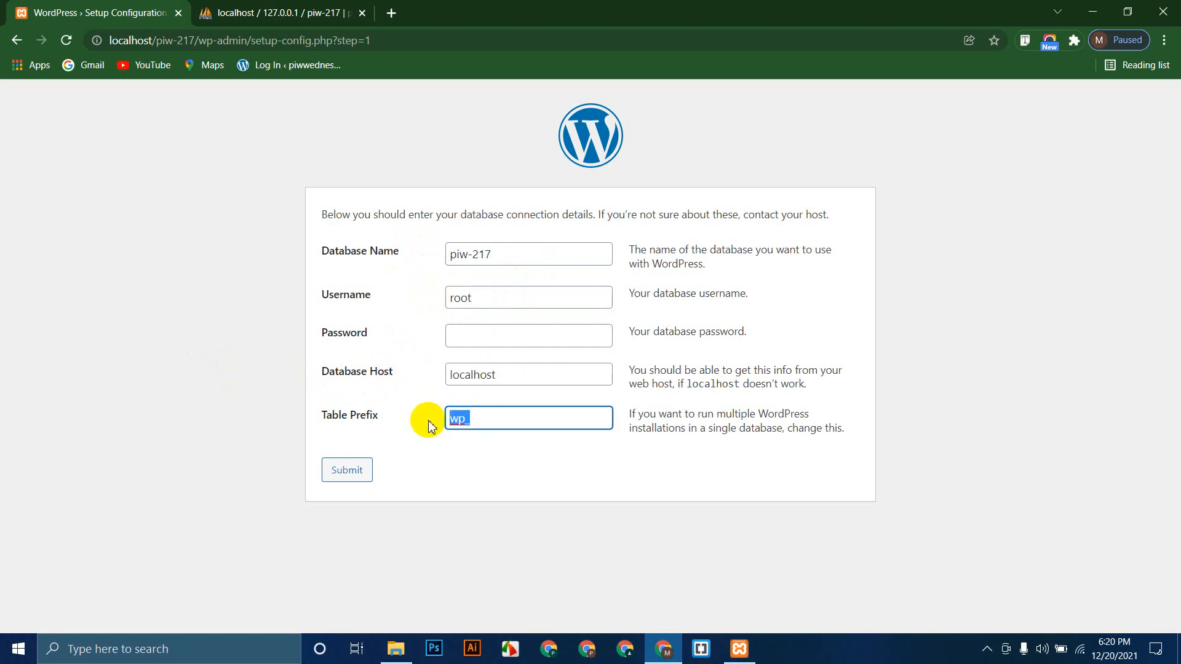
left_click(438, 484)
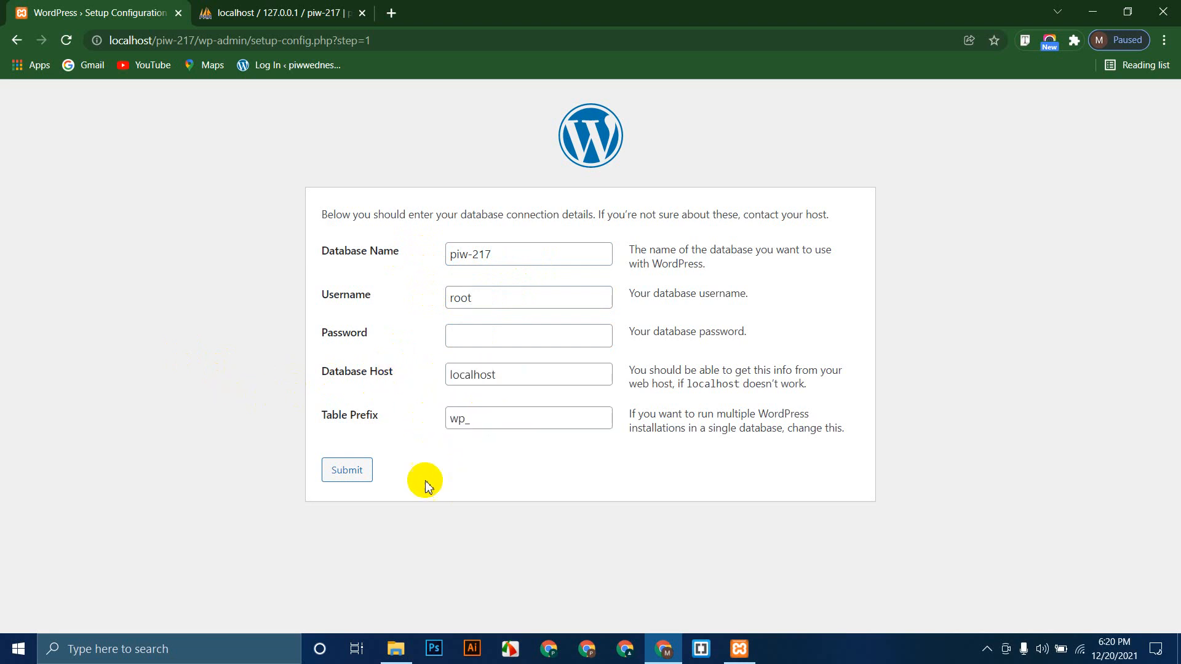
left_click(348, 470)
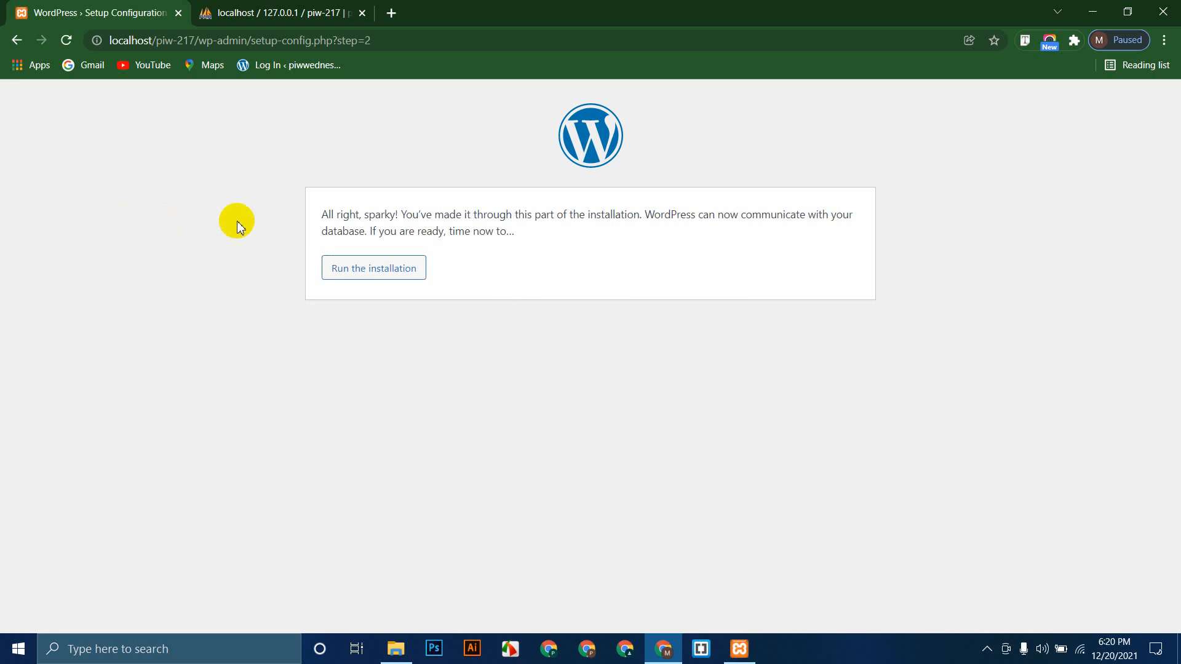
Step: Start the installation with site title 'Perpetual Monday Student' and username 'admin'
left_click(368, 276)
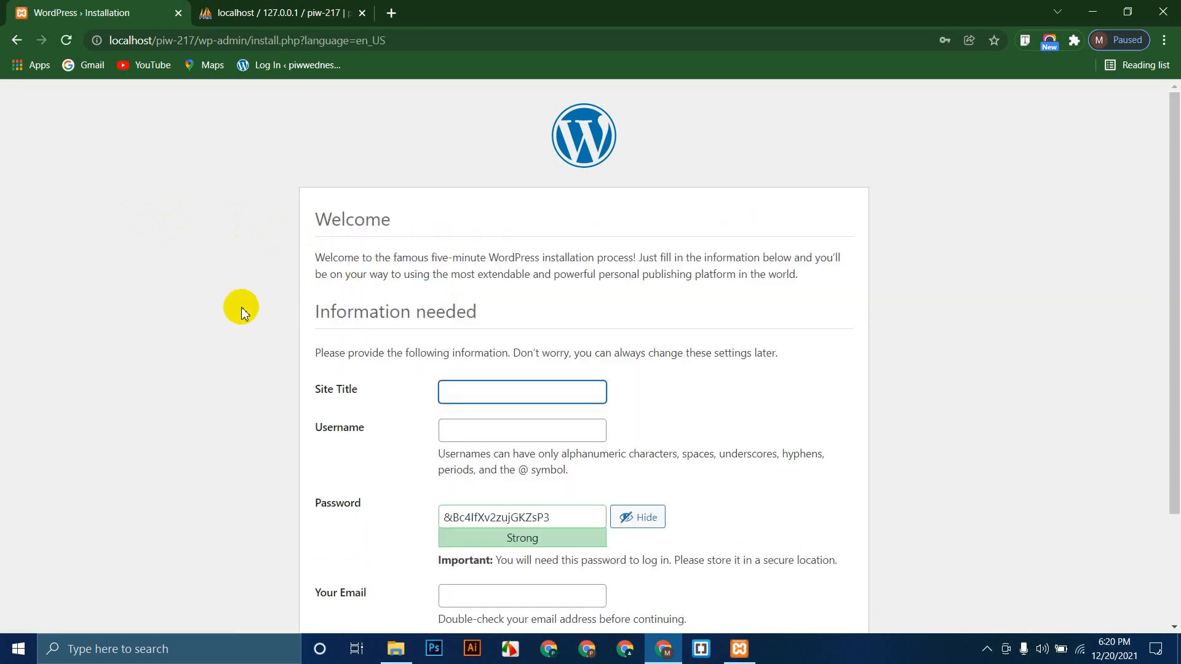
scroll(185, 284, "down", 3)
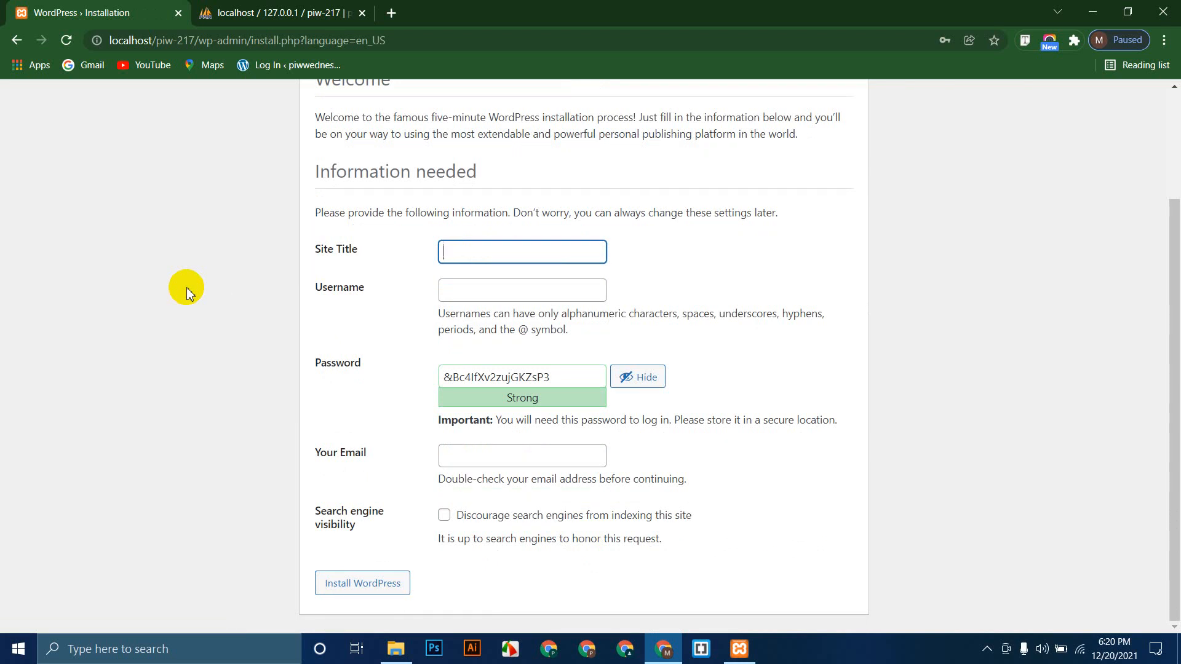
type("Perpetual Monday Student")
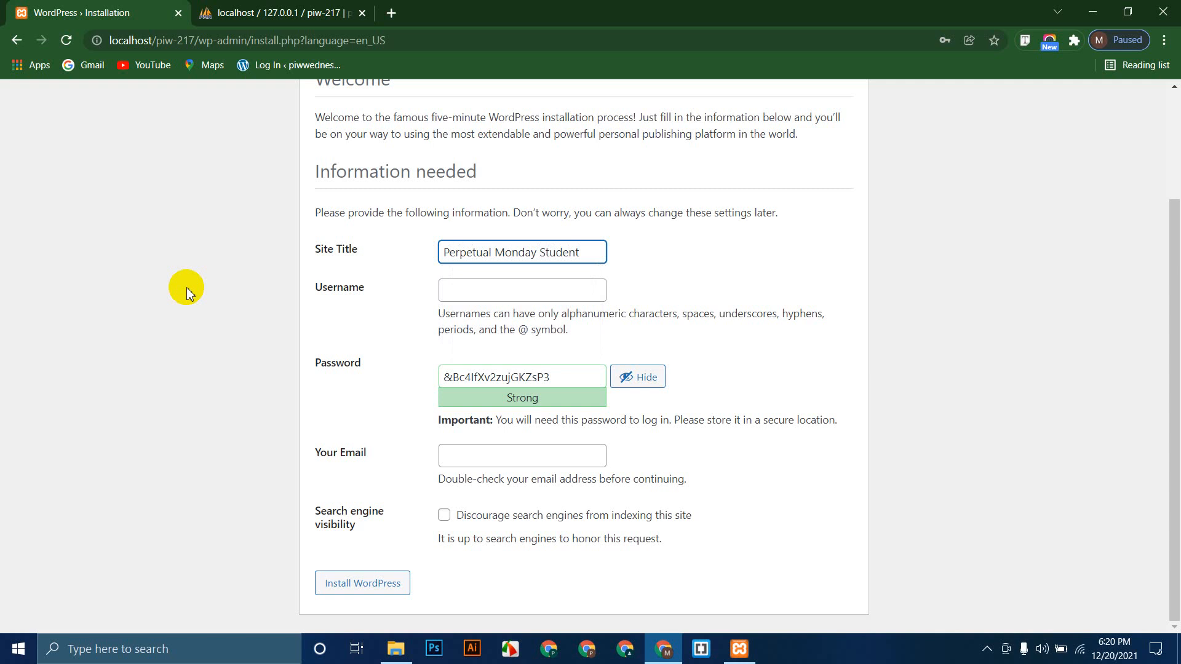
left_click(492, 289)
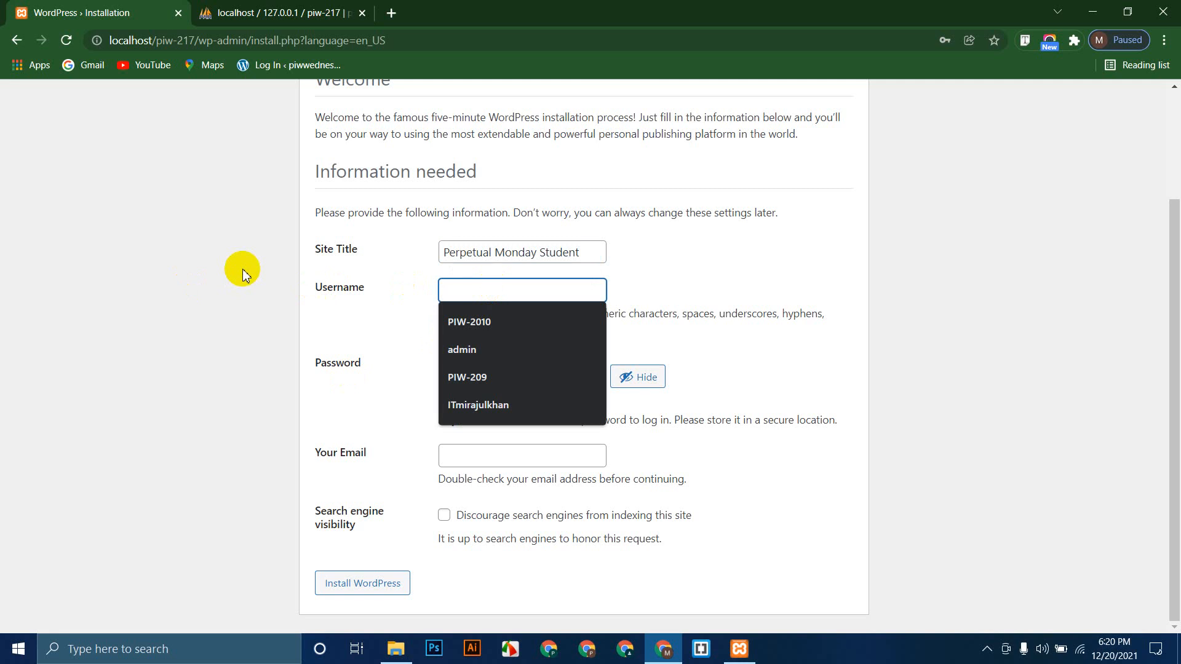
type("admin")
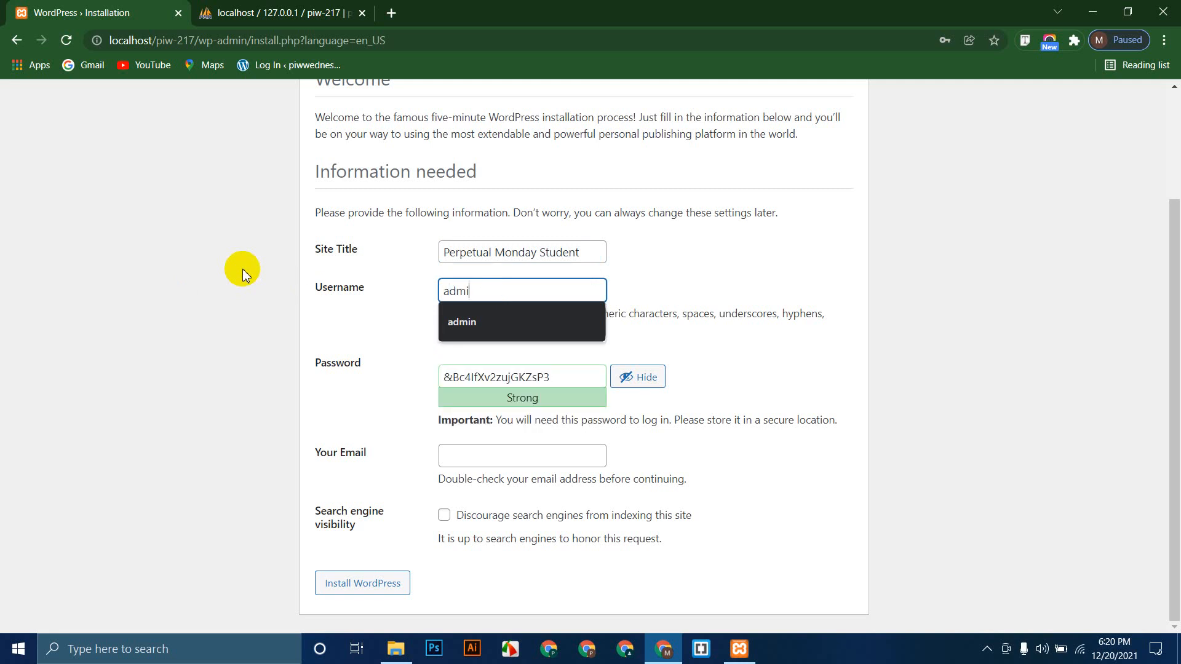
Step: Paste a simpler password, confirm weak password use, enter the admin e-mail address, and install WordPress
left_click(604, 386)
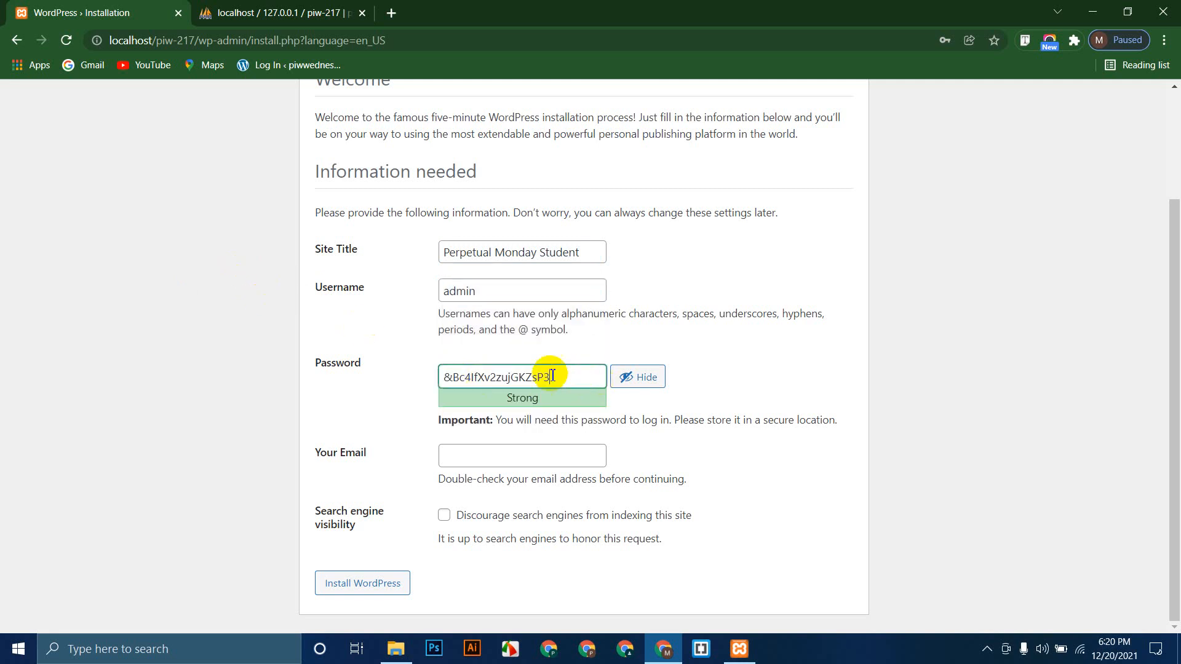
left_click_drag(570, 371, 382, 371)
key("ctrl+v")
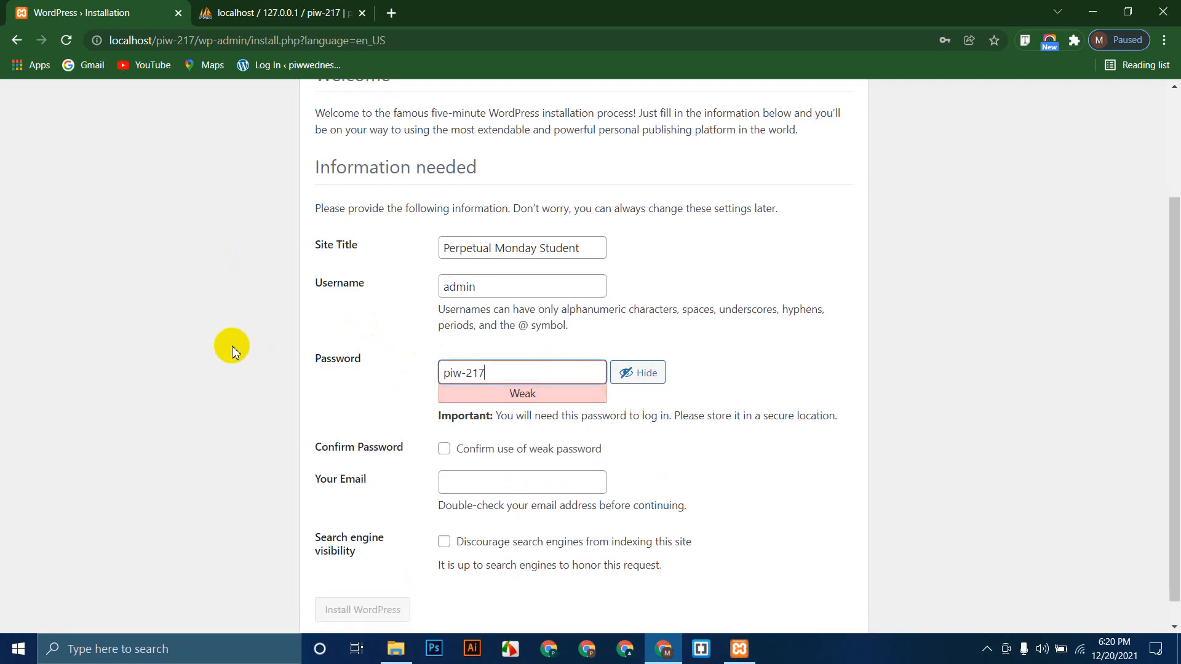
scroll(246, 354, "down", 1)
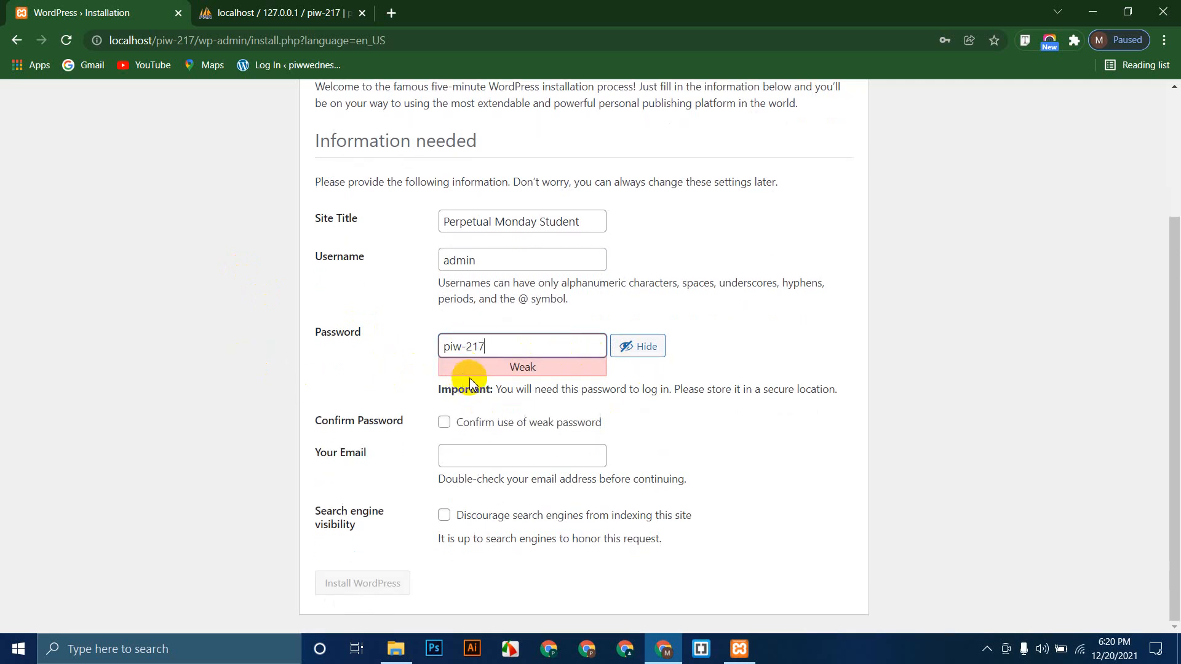
left_click(444, 423)
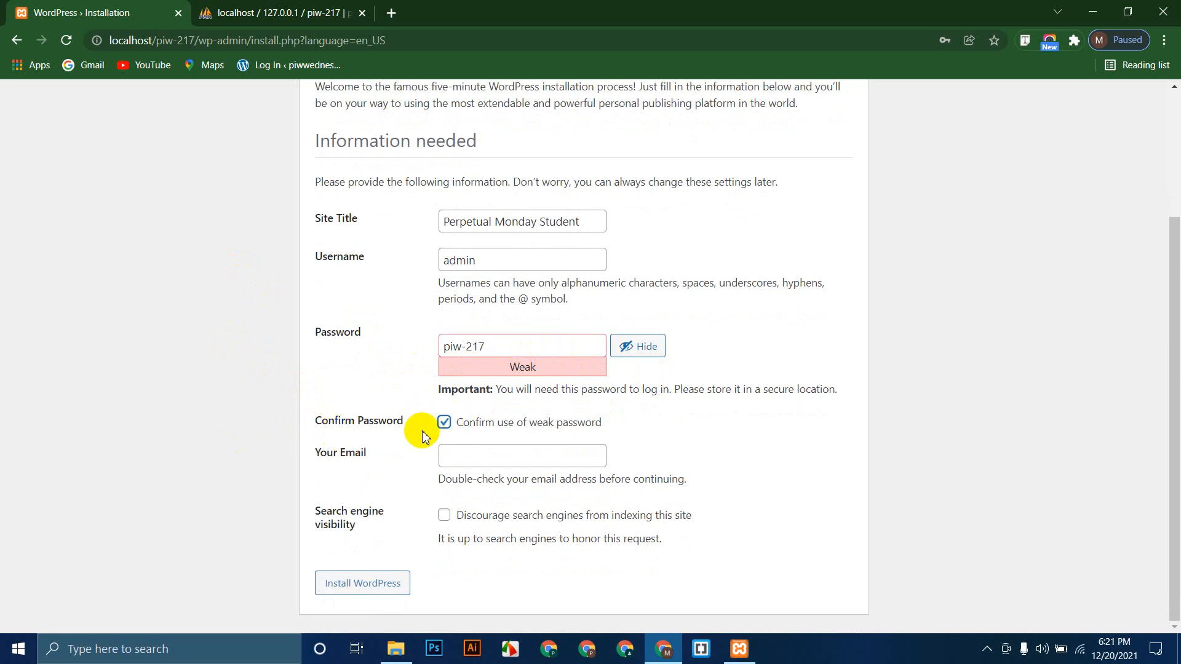
left_click(467, 457)
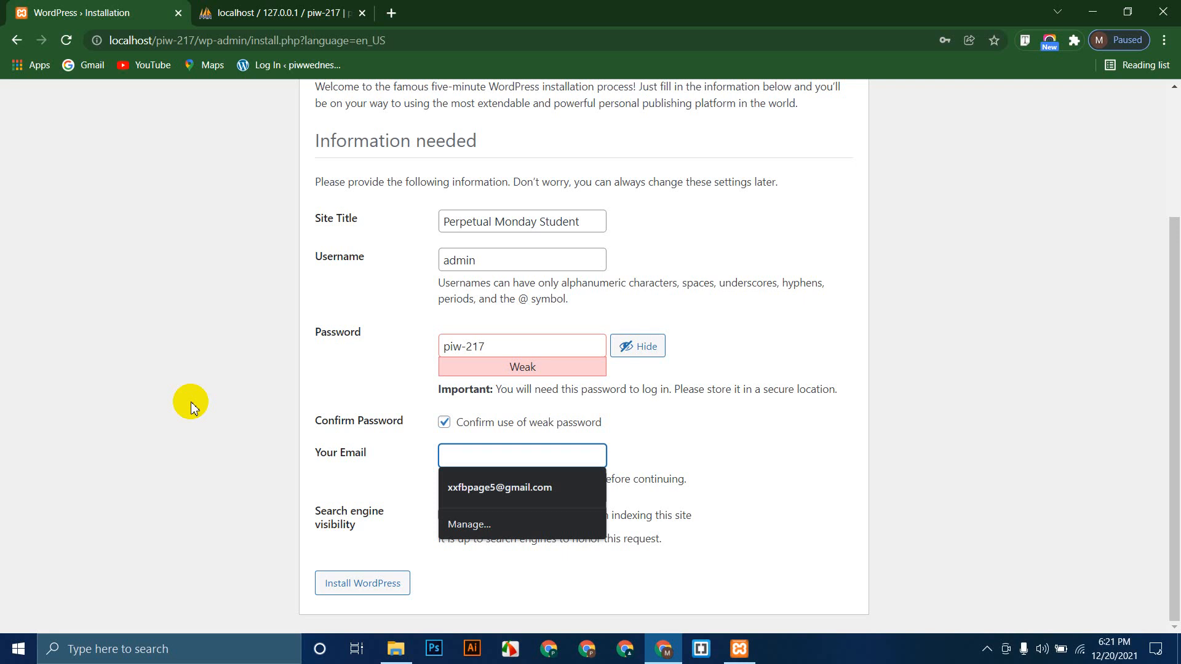
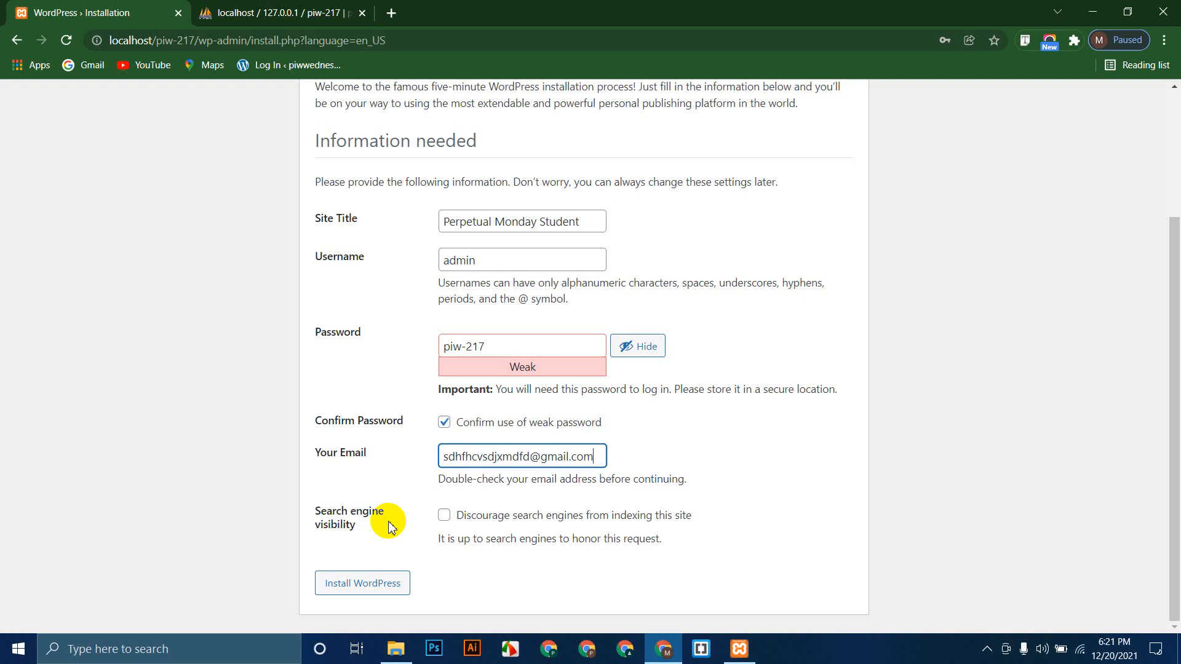
left_click(371, 585)
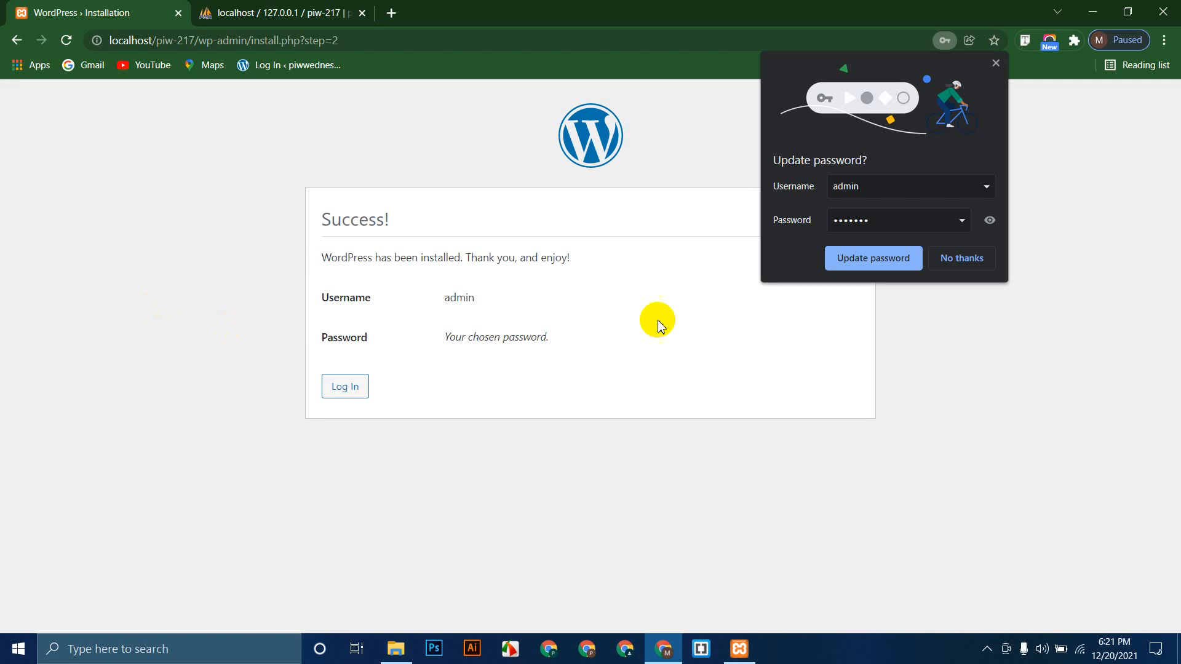
left_click(961, 258)
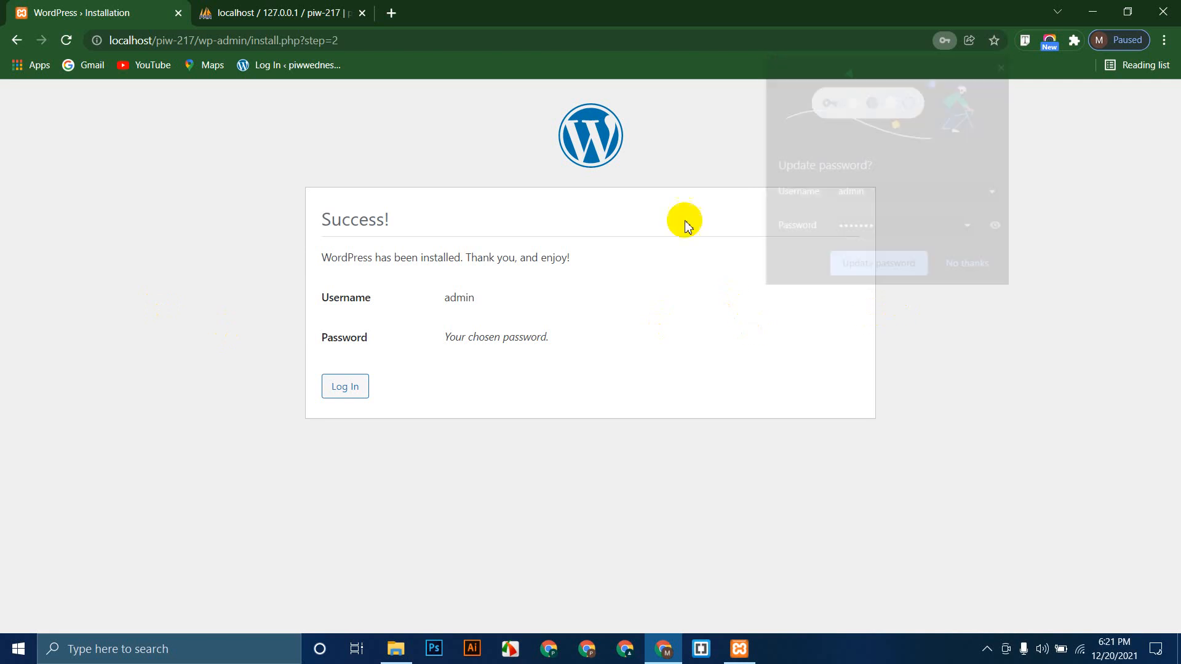
left_click(330, 10)
left_click(66, 40)
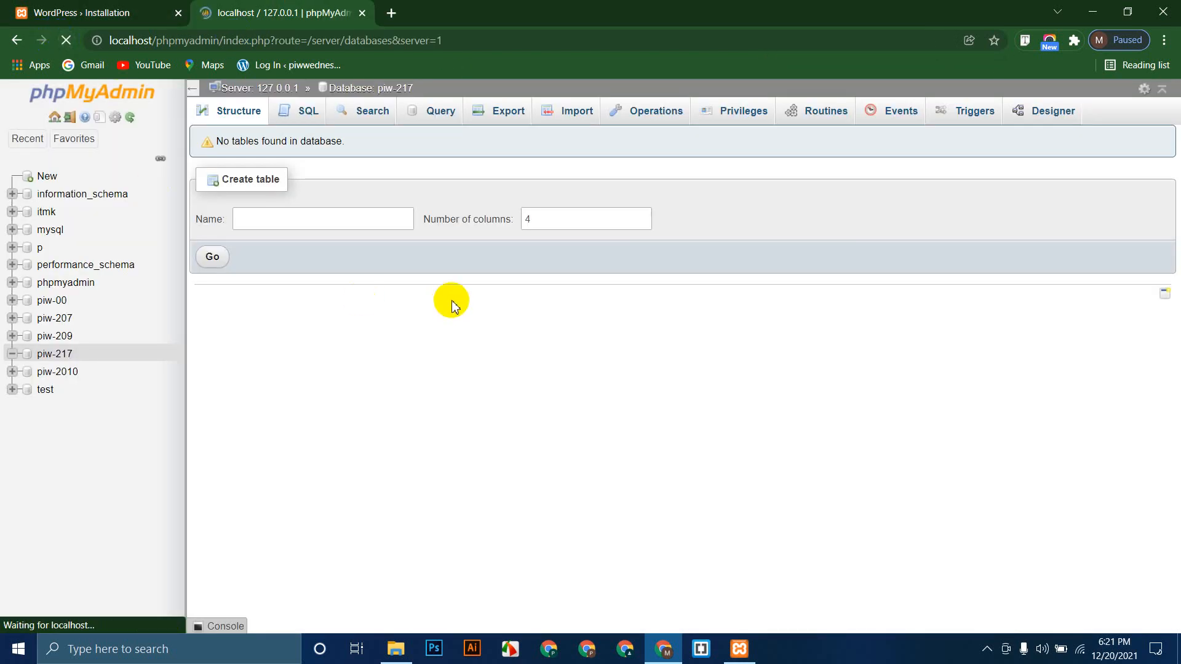
scroll(667, 415, "down", 2)
scroll(667, 415, "up", 2)
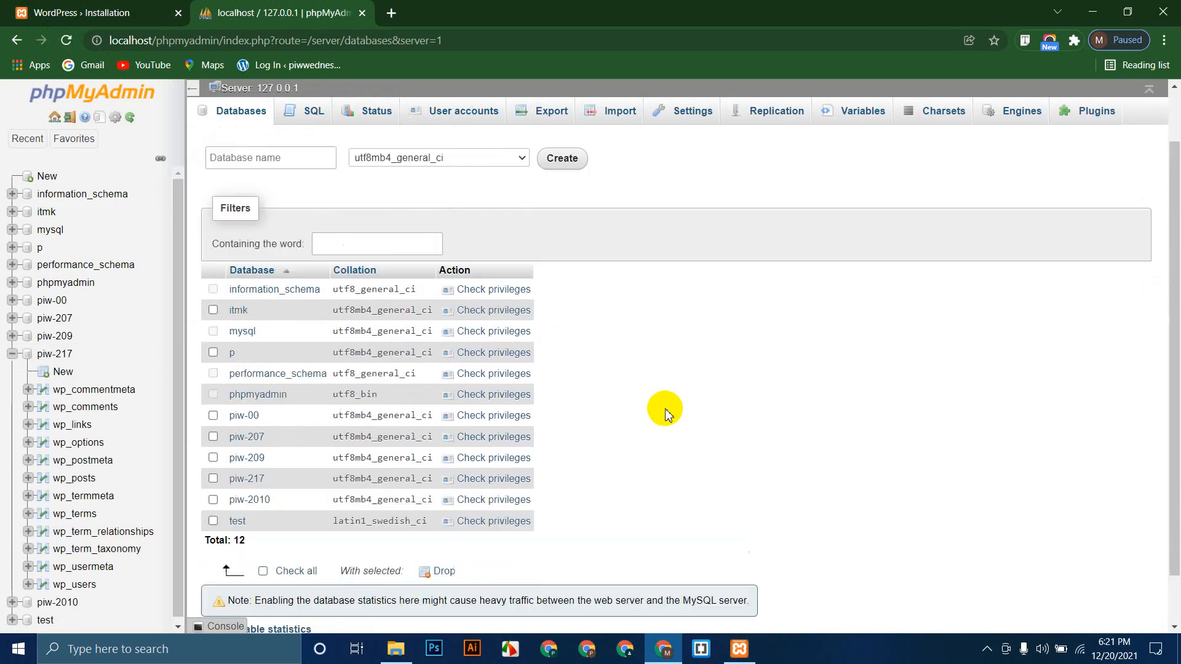
scroll(667, 415, "down", 2)
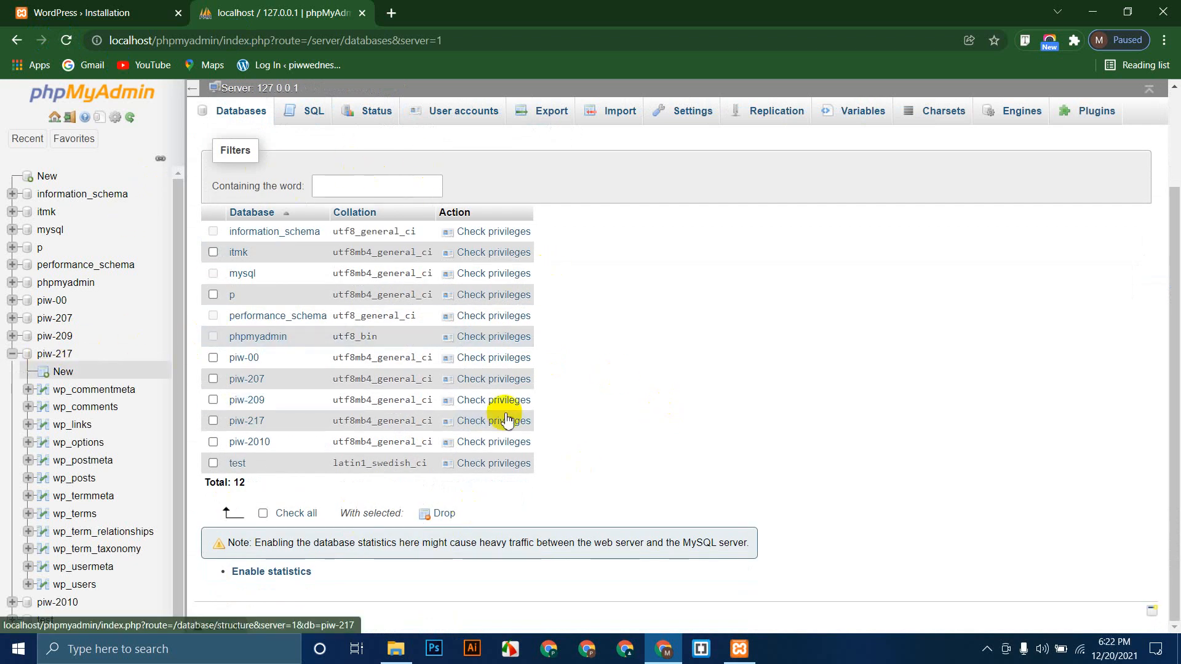
left_click(109, 7)
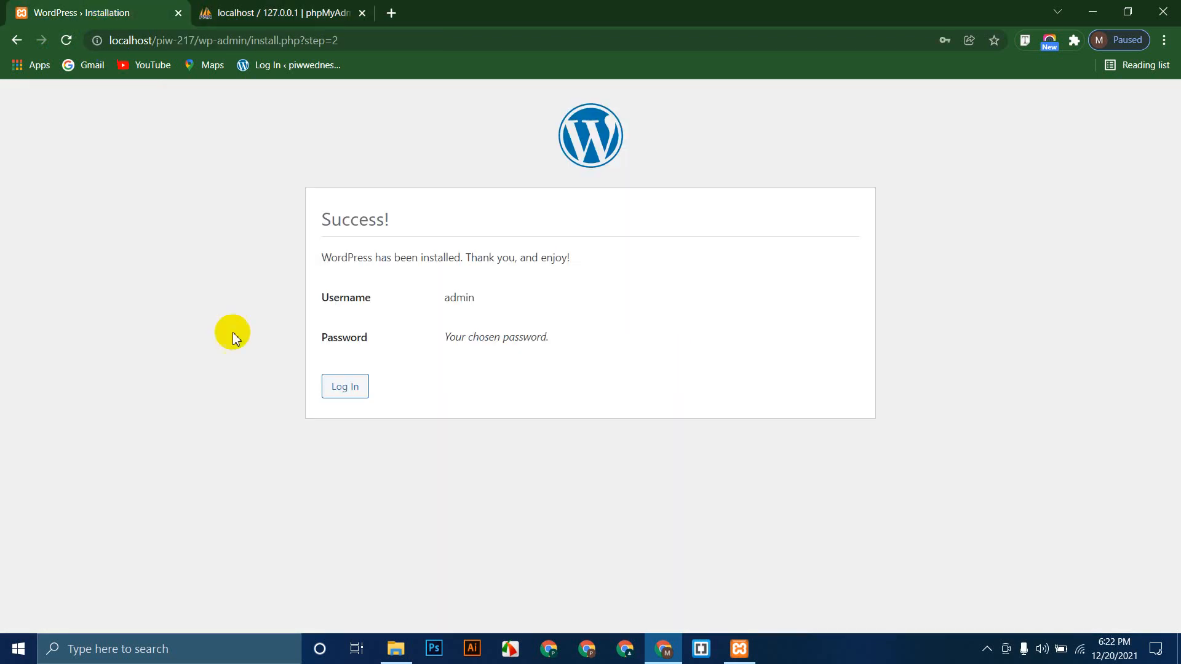
left_click(346, 386)
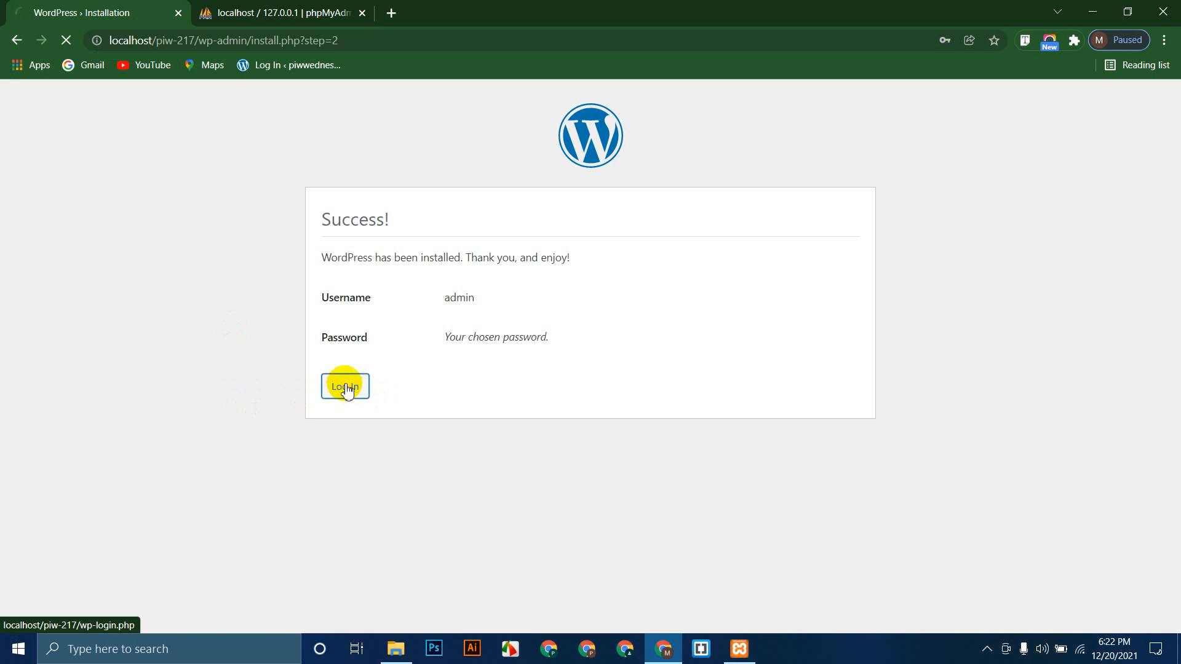
Step: Log in as 'admin' with the site password, with Remember Me ticked
left_click(111, 39)
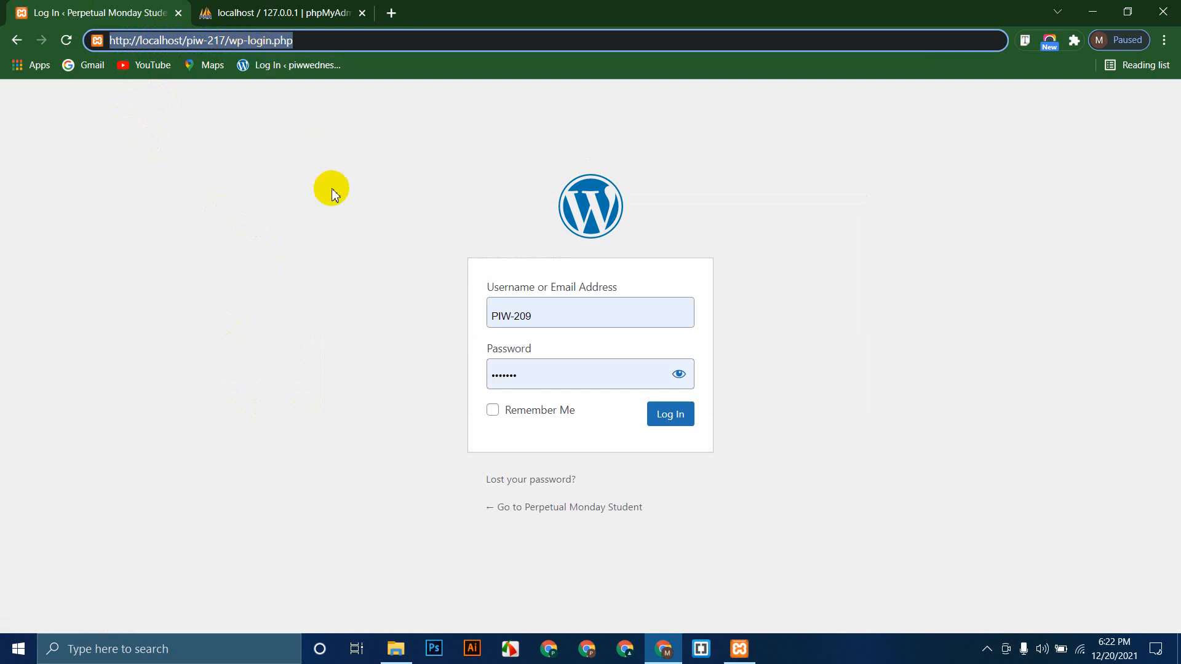
left_click(330, 189)
left_click(586, 313)
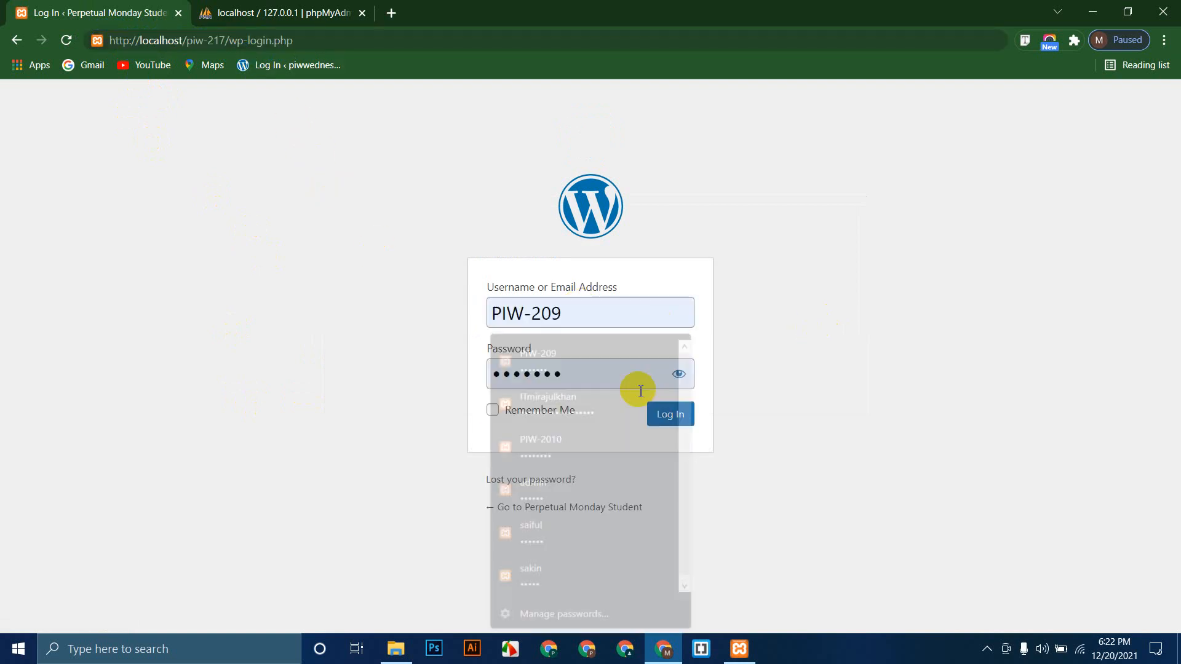
left_click(677, 375)
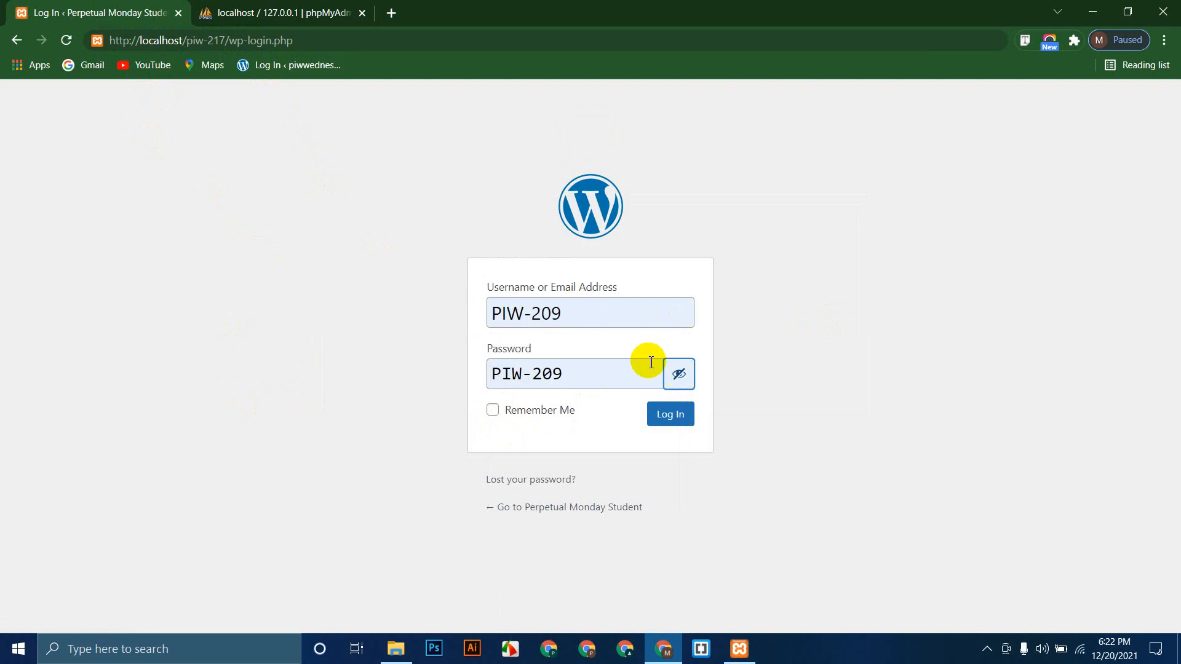
left_click(585, 310)
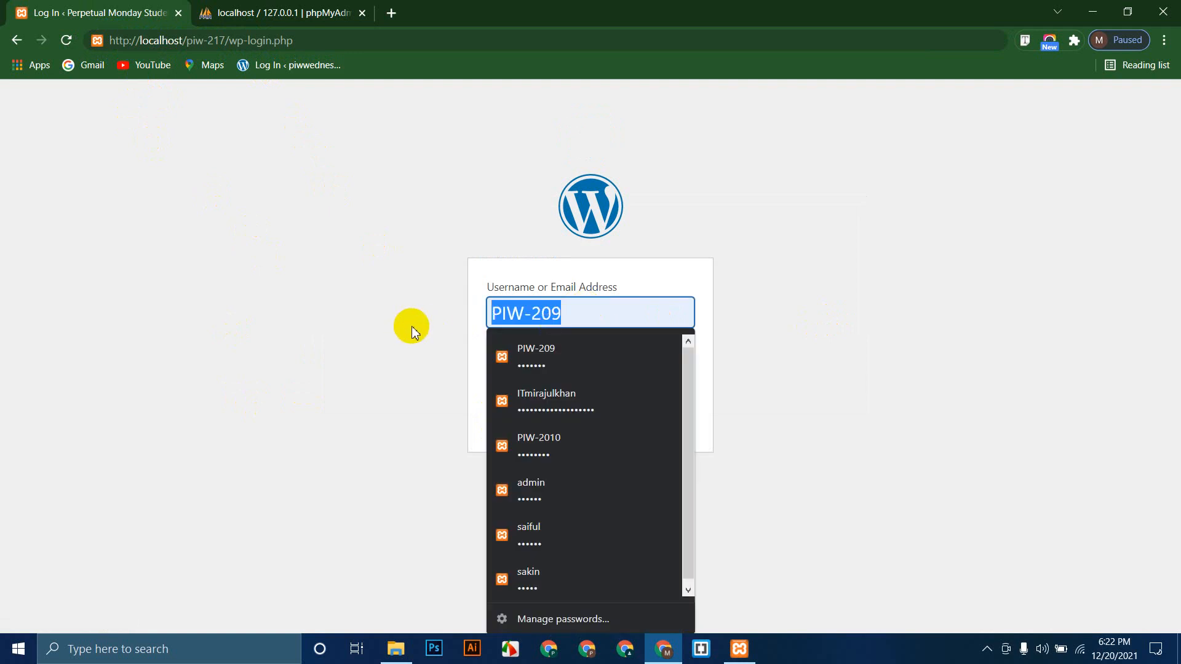
type("admin")
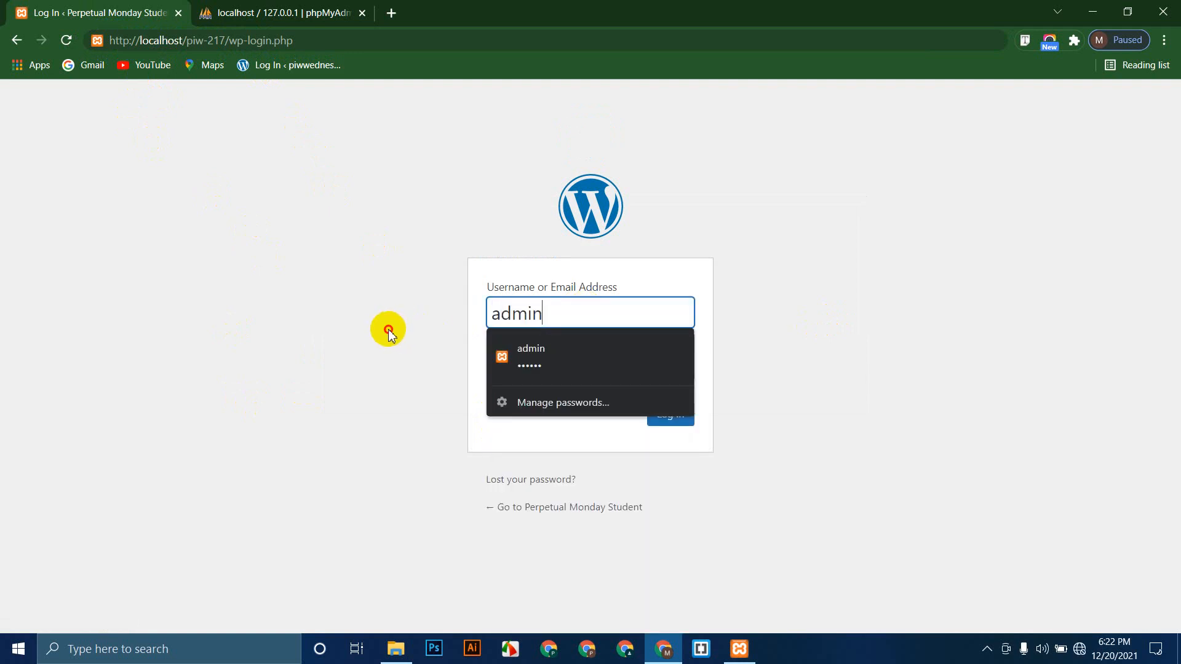
left_click(554, 373)
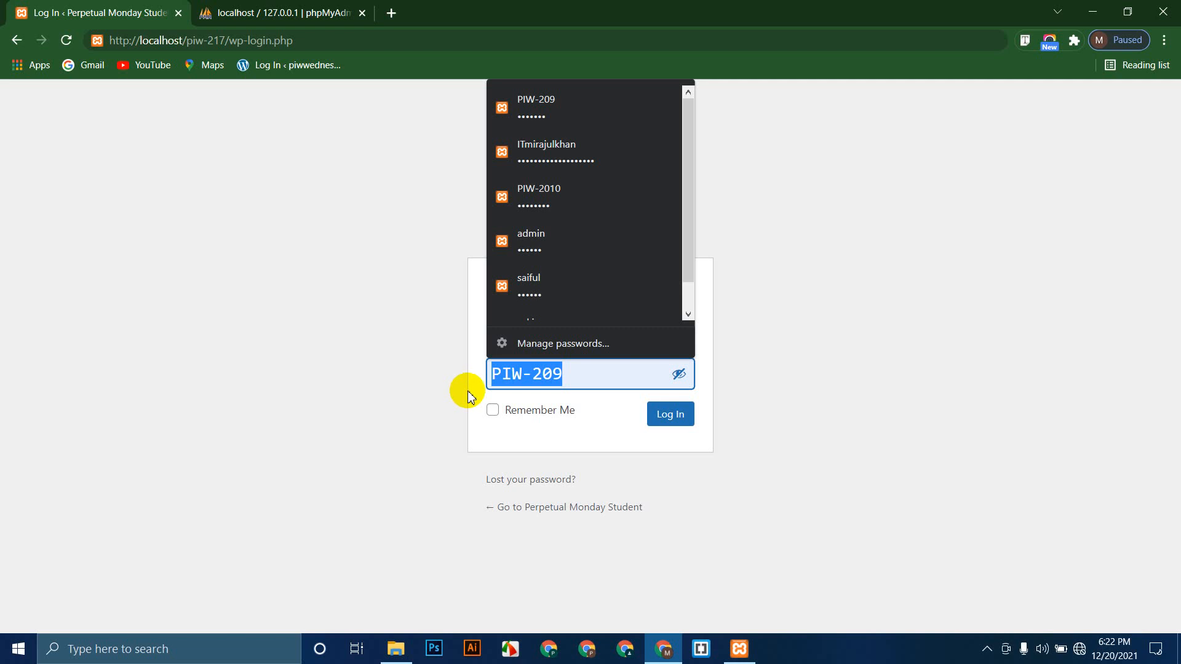
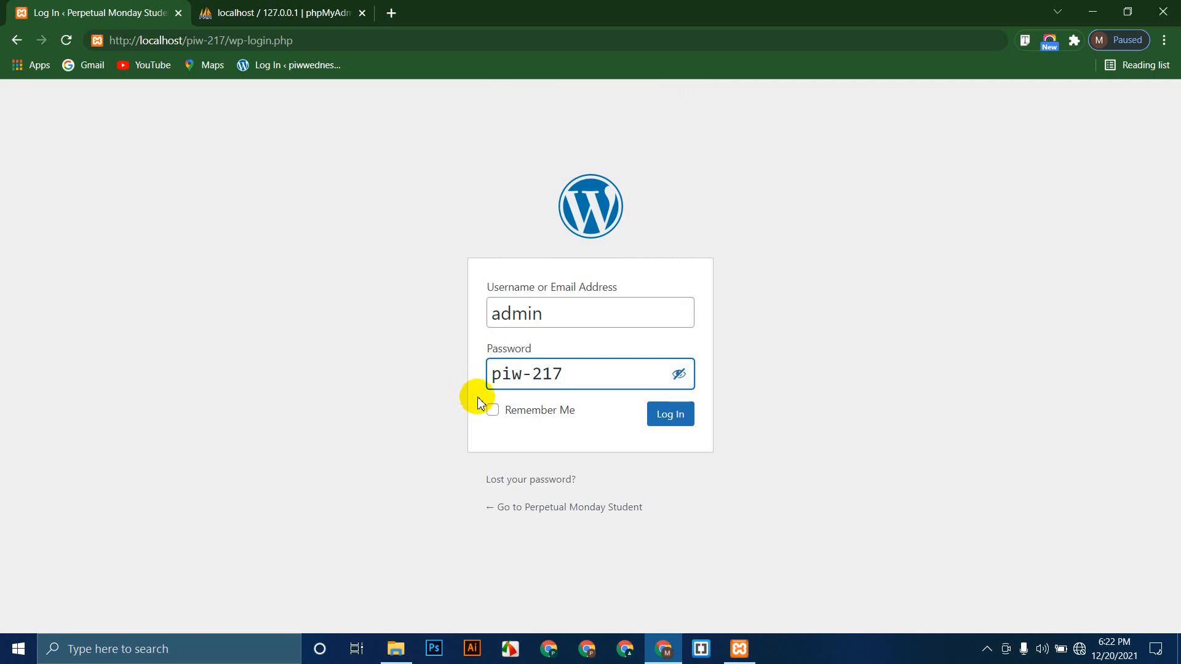
left_click(493, 409)
left_click(684, 421)
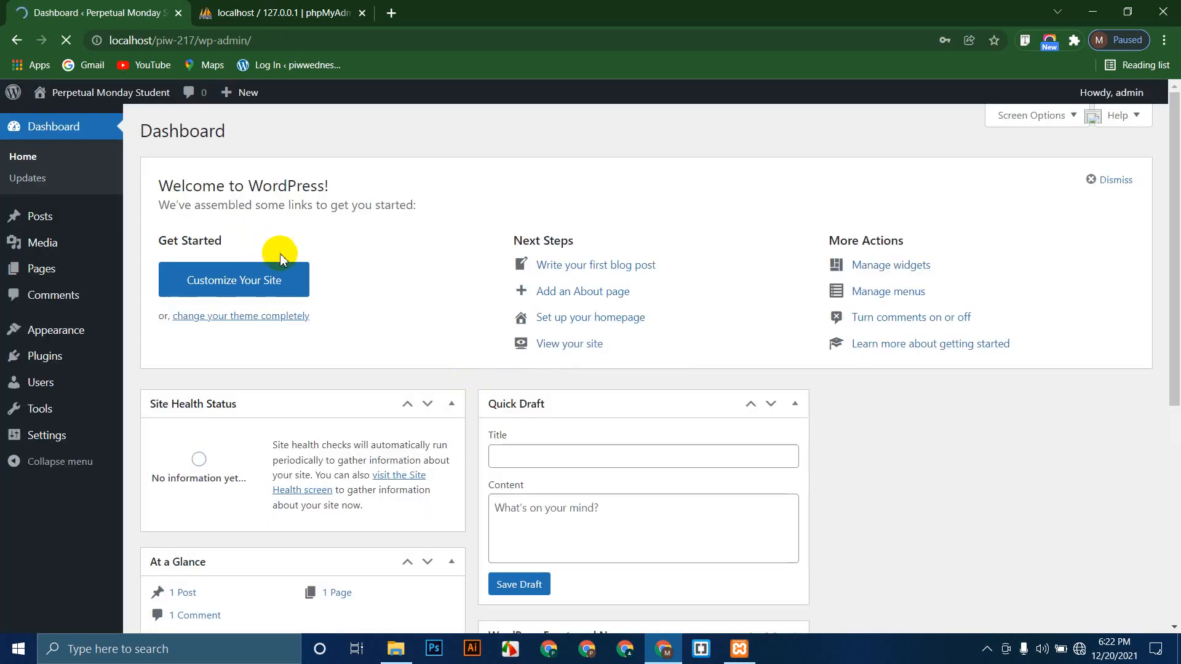
Step: Save the updated password in Chrome and open the public site in a new tab via Visit Site
scroll(132, 236, "down", 5)
left_click(876, 258)
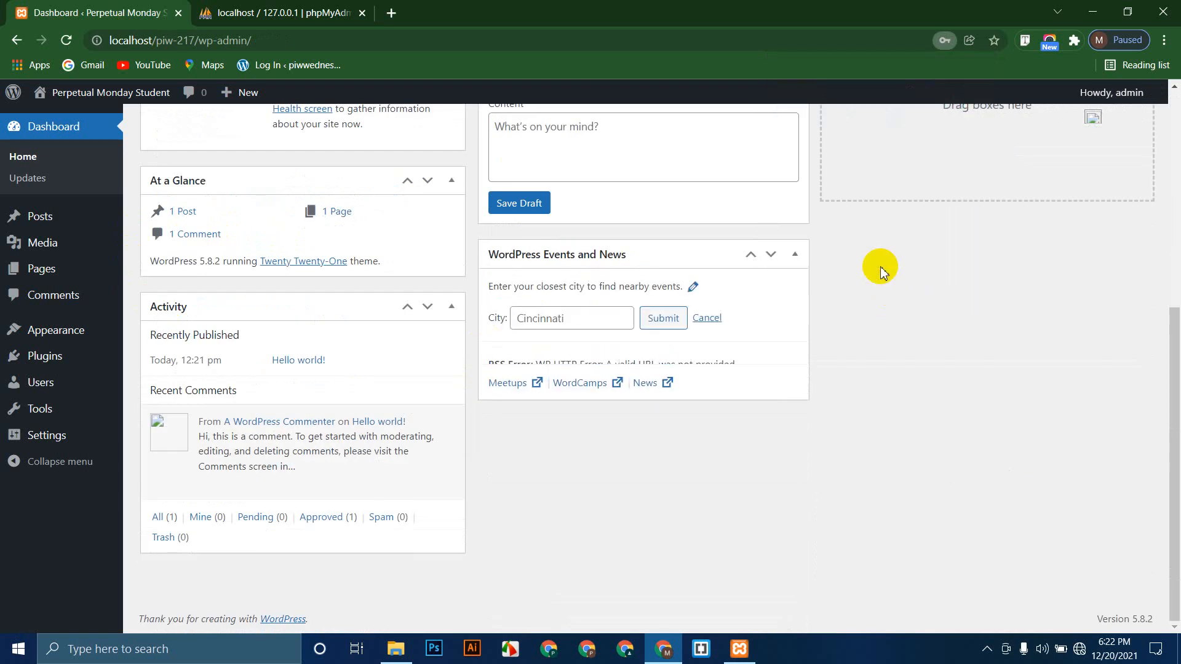
scroll(517, 396, "up", 5)
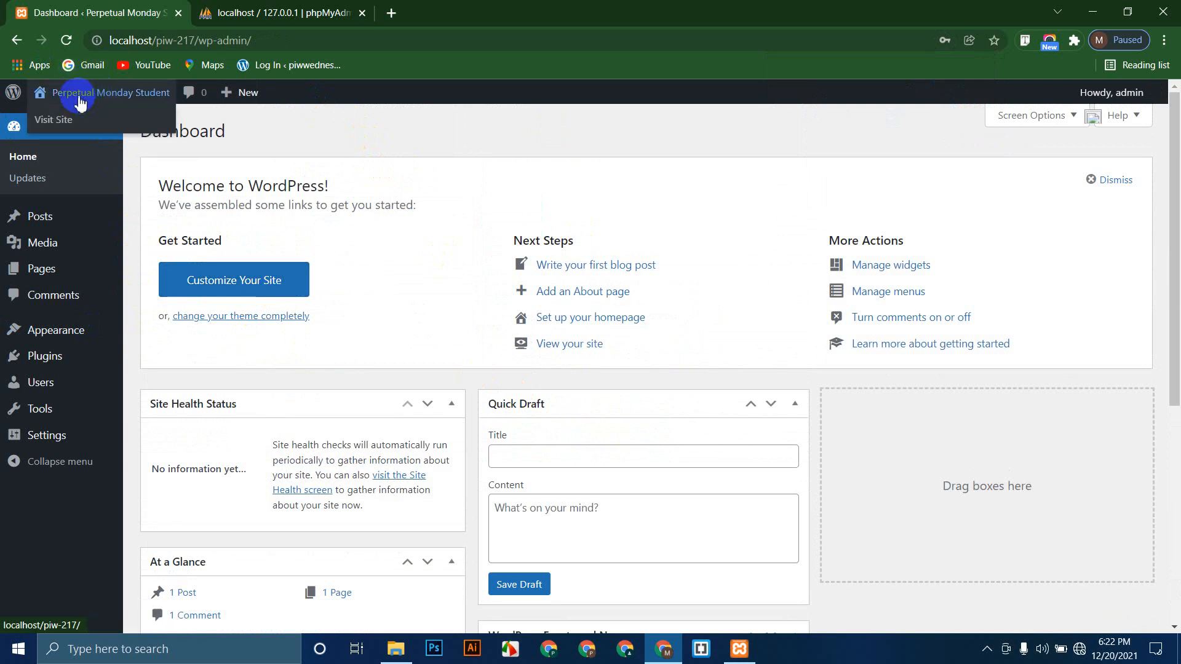
right_click(67, 117)
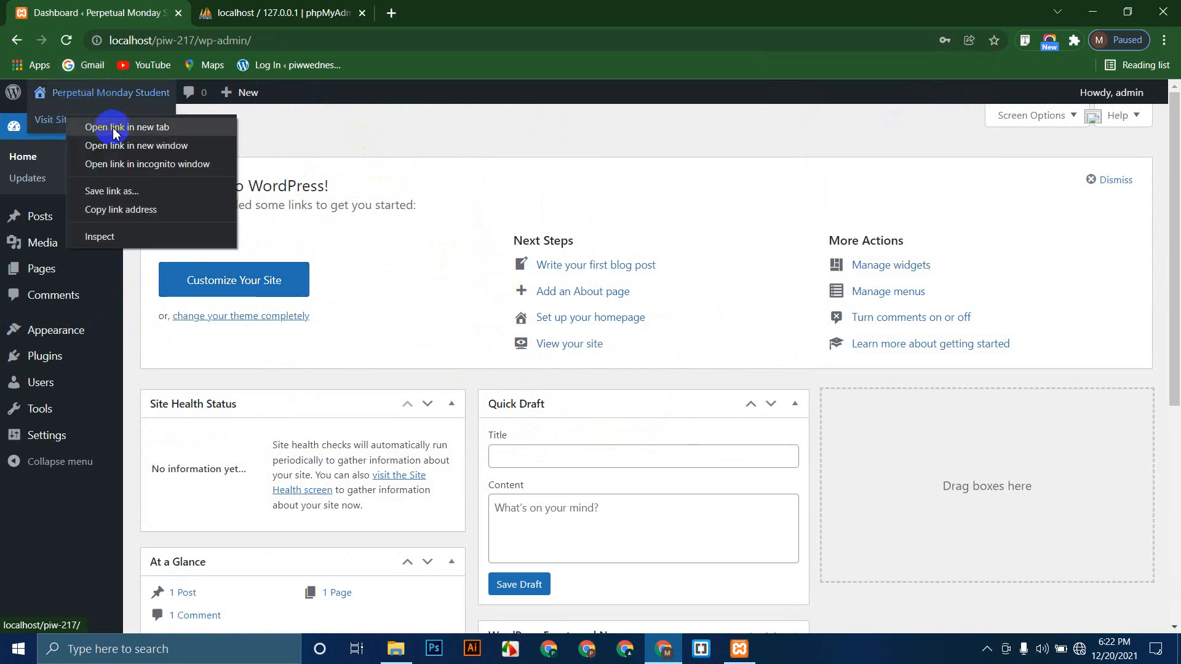
left_click(112, 127)
left_click(318, 6)
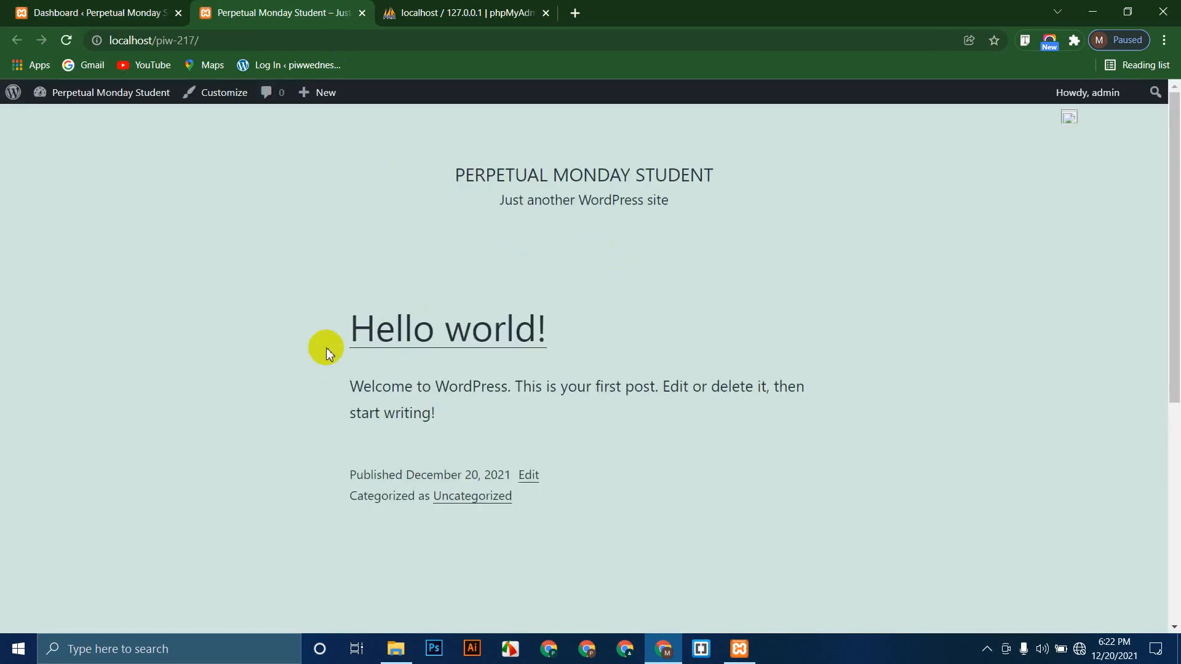
Step: Highlight the Hello world! post title, post text and site address on the front page
left_click_drag(351, 332, 637, 340)
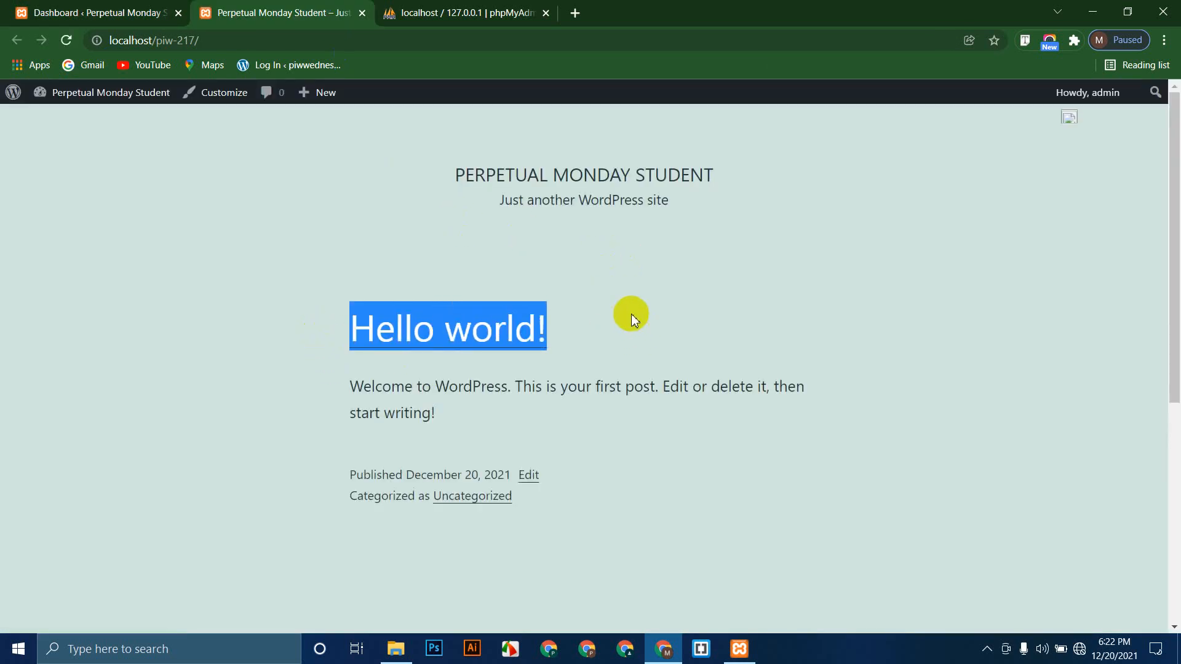
left_click(632, 317)
left_click_drag(319, 393, 656, 432)
left_click(657, 433)
left_click(246, 39)
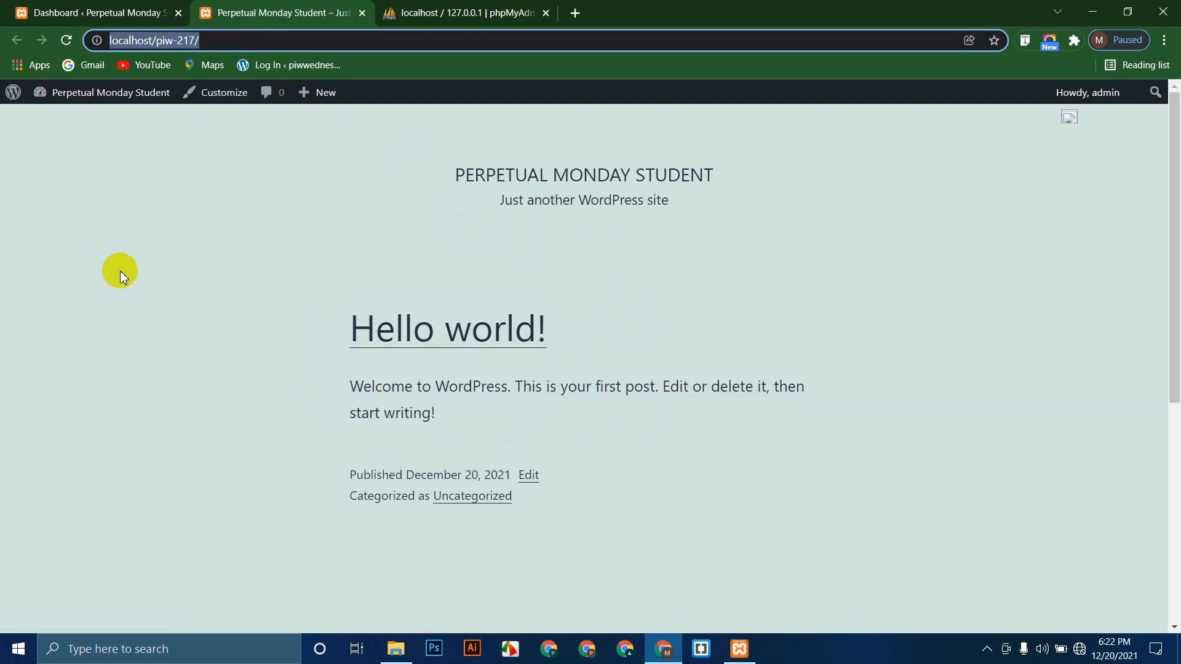
left_click(134, 258)
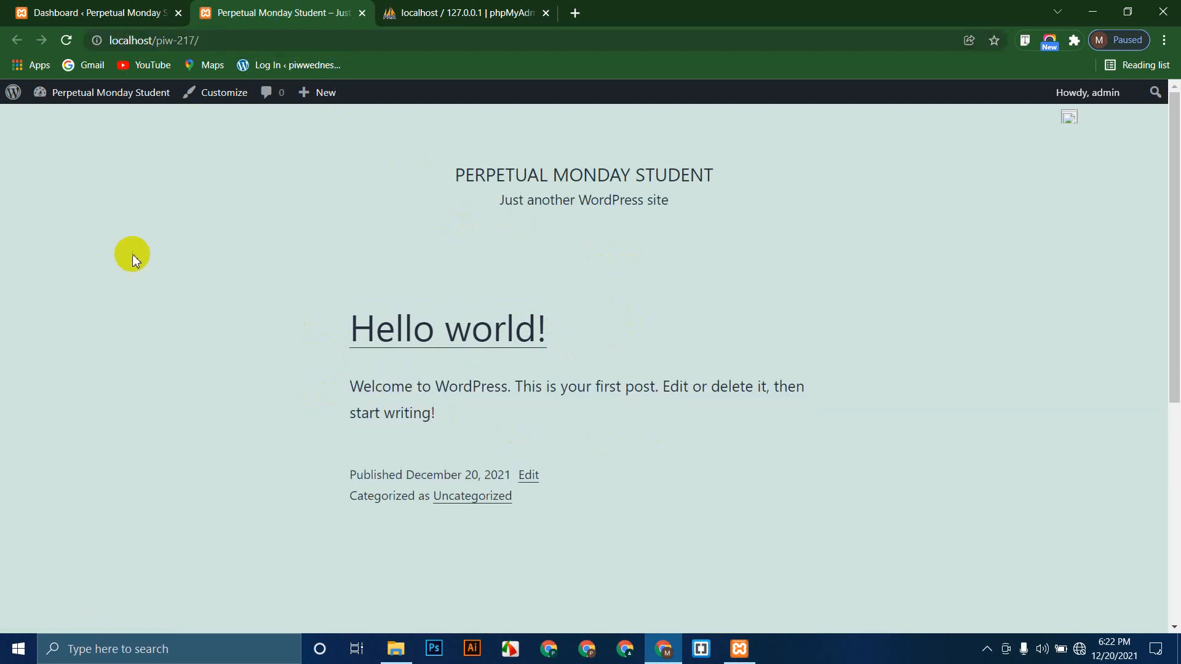
Step: Connect the computer to the Perpetual IT World Wi-Fi network
left_click(1061, 649)
left_click(1079, 650)
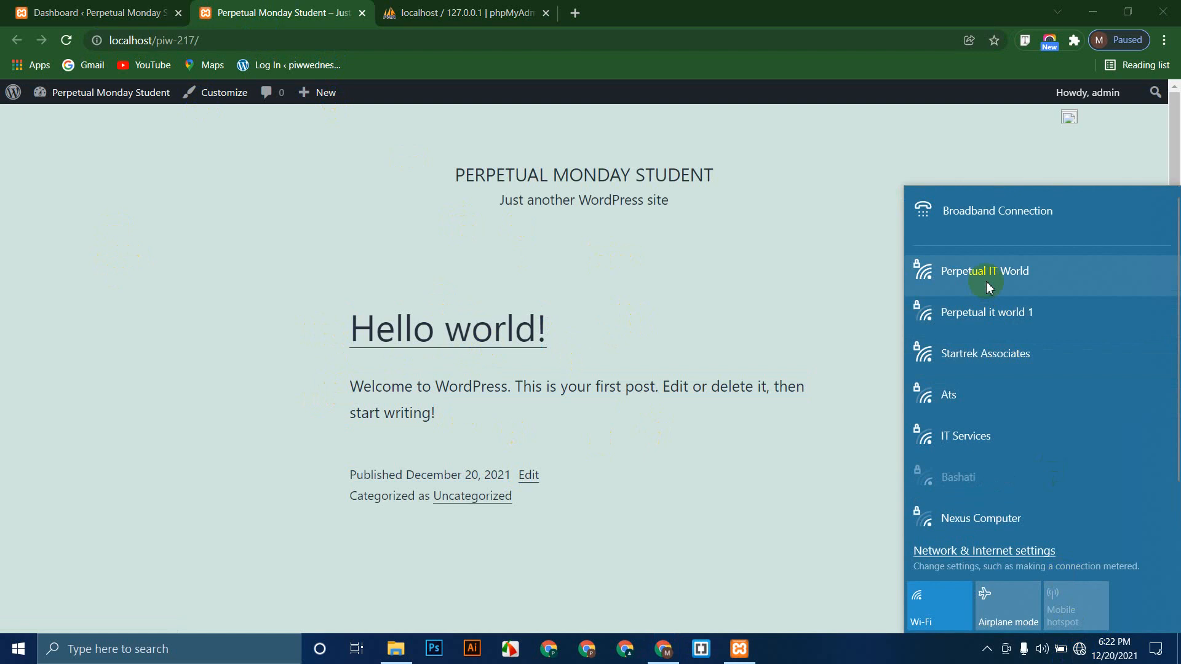
left_click(985, 281)
left_click(1112, 342)
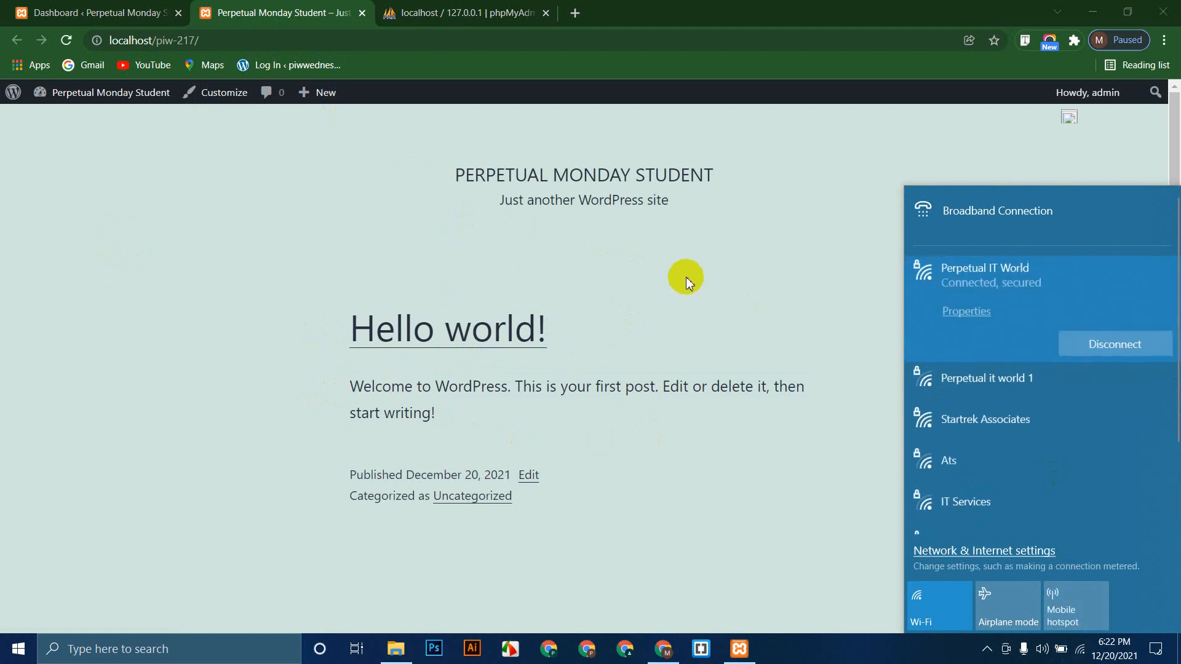
left_click(360, 234)
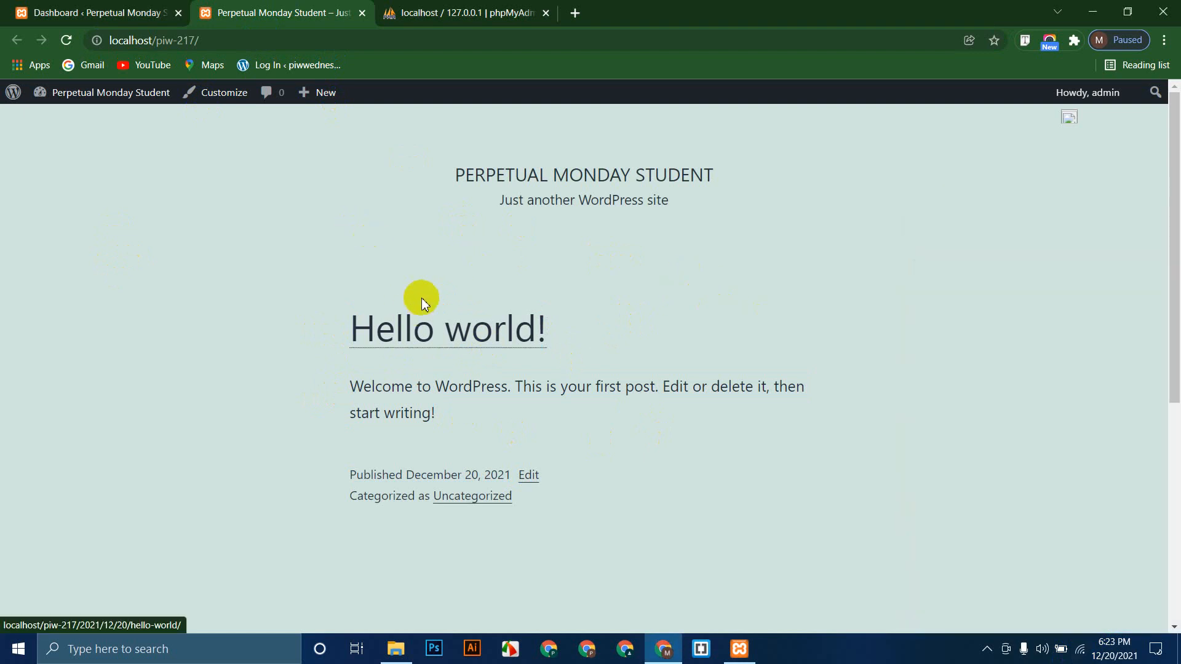
Step: Close the phpMyAdmin tab and return to the admin Dashboard tab
left_click(85, 7)
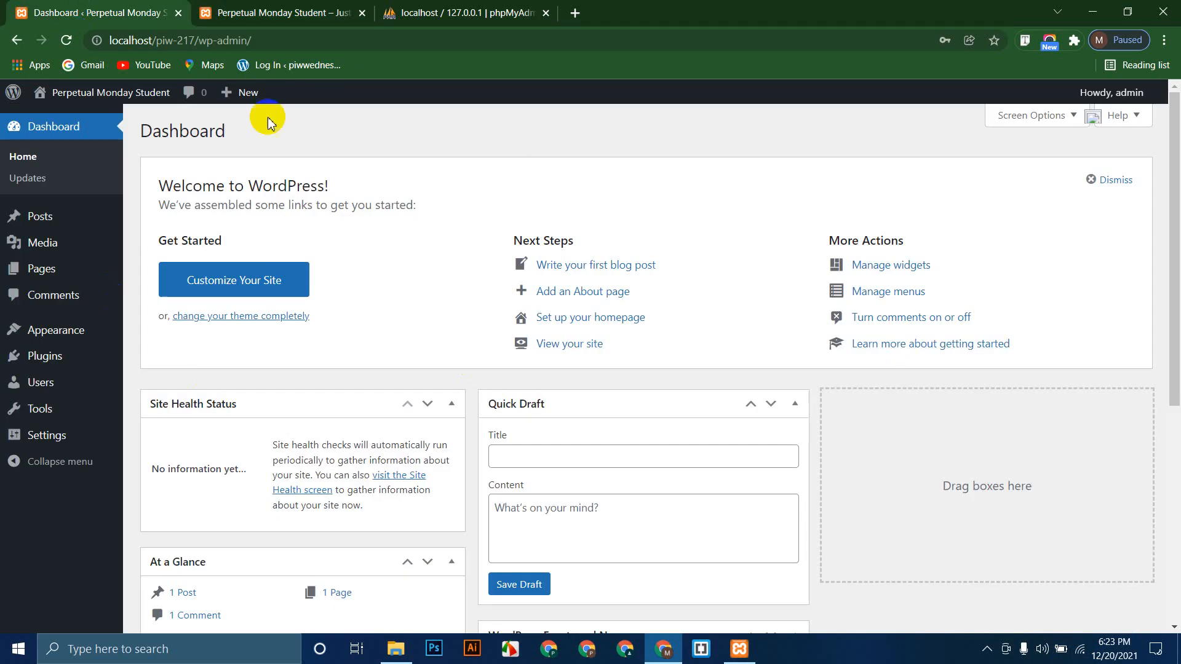
left_click(252, 6)
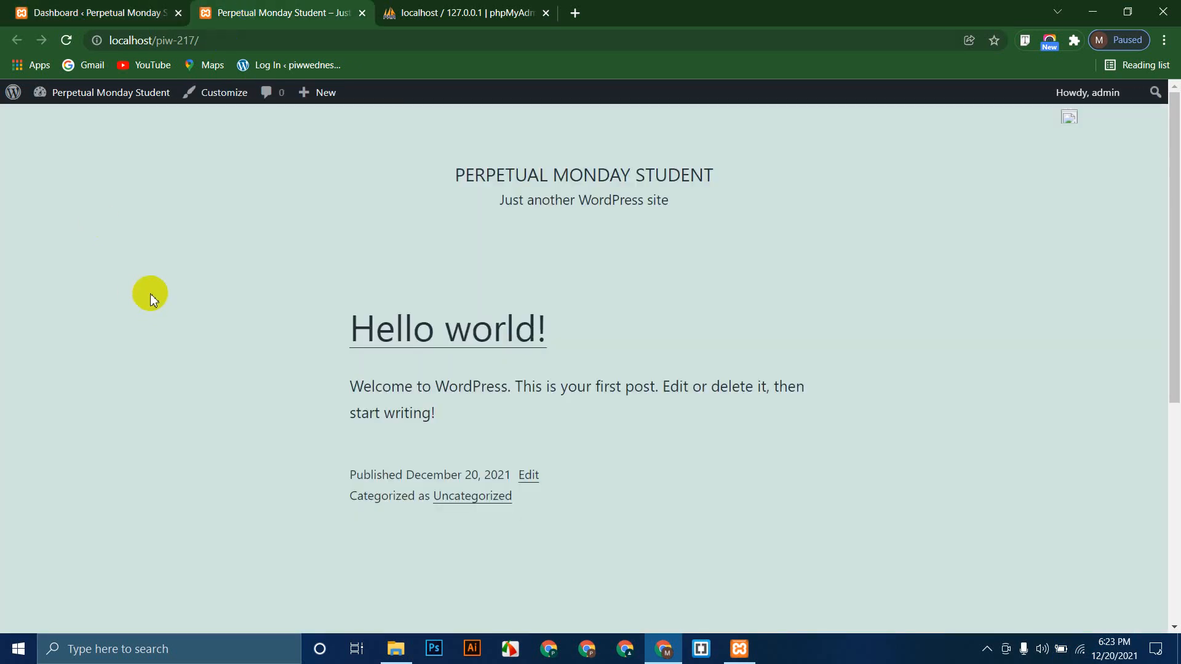
left_click(545, 13)
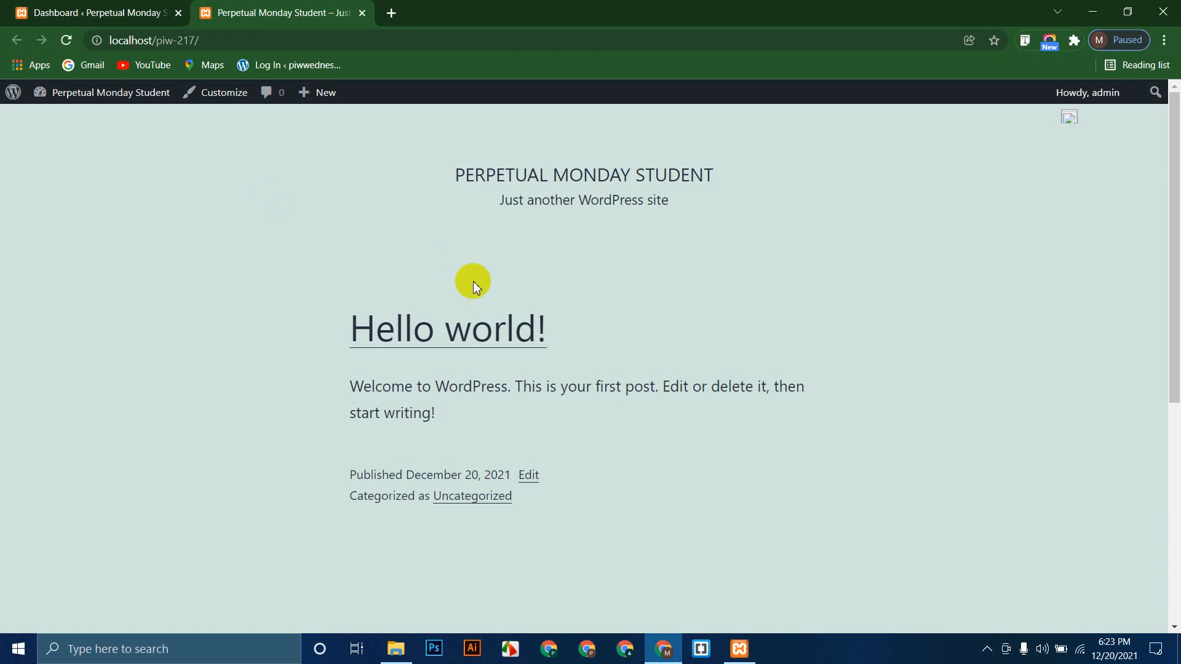
left_click_drag(440, 182, 721, 176)
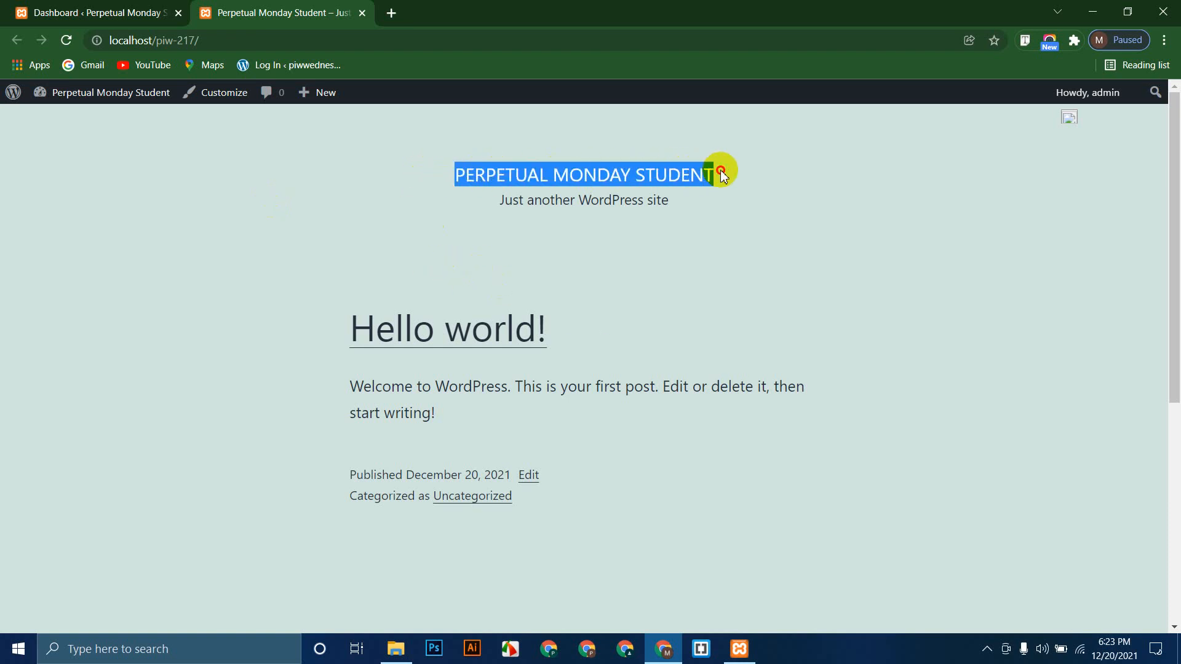
left_click(164, 232)
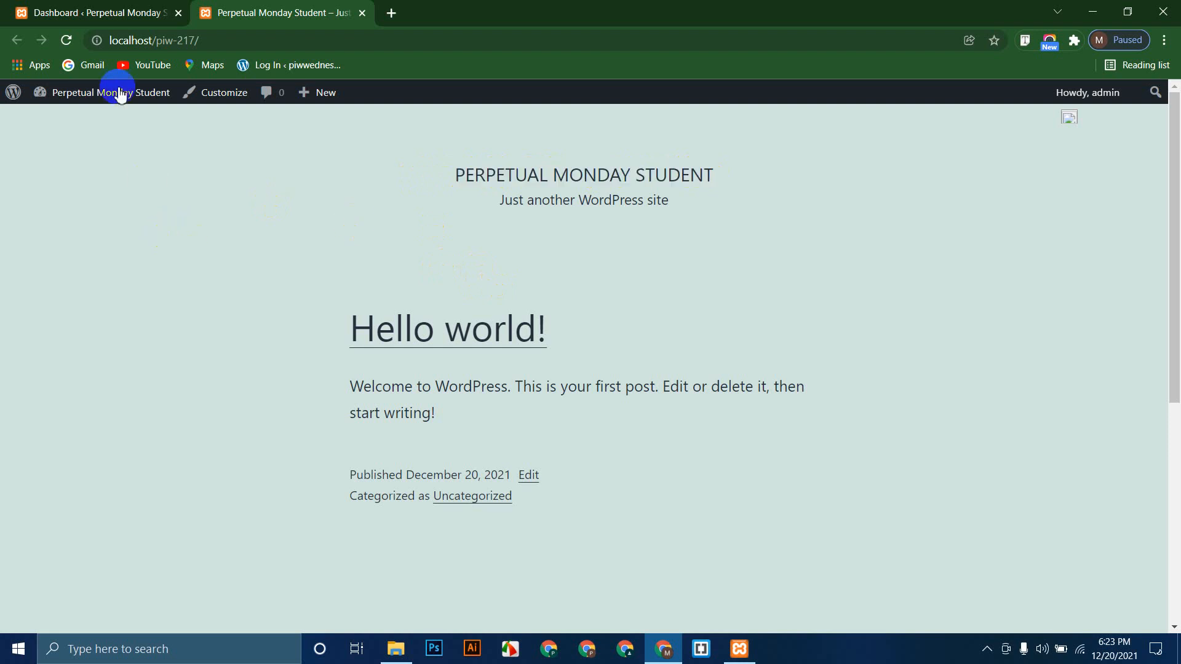
left_click(119, 7)
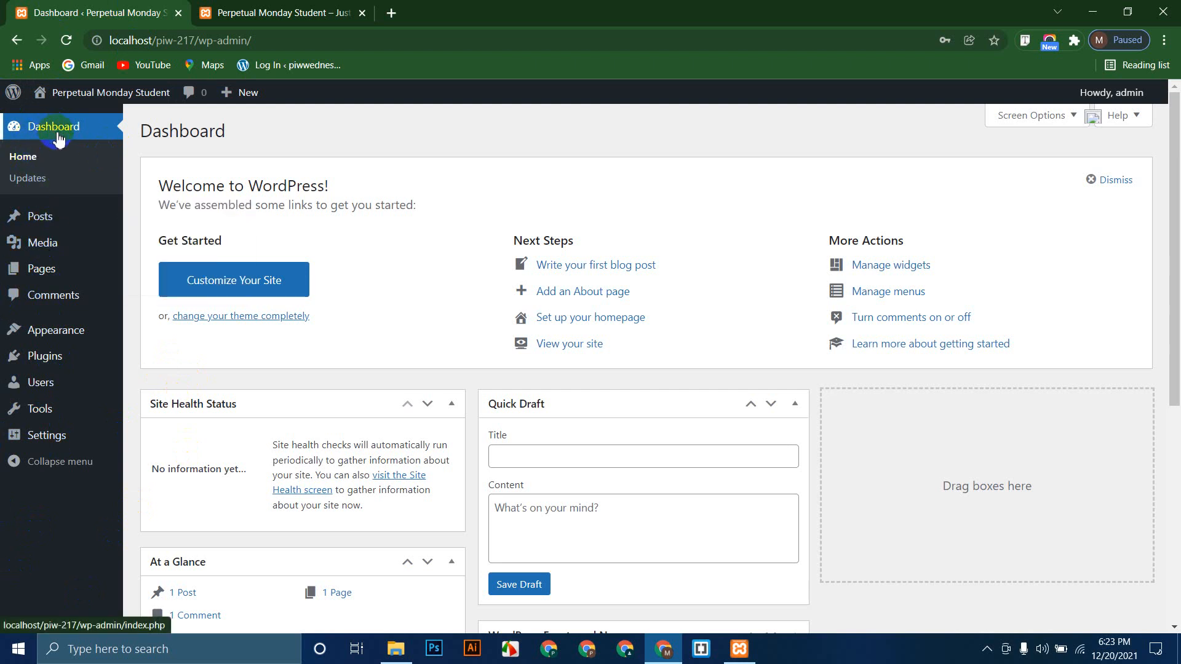
scroll(493, 390, "down", 6)
scroll(493, 362, "up", 6)
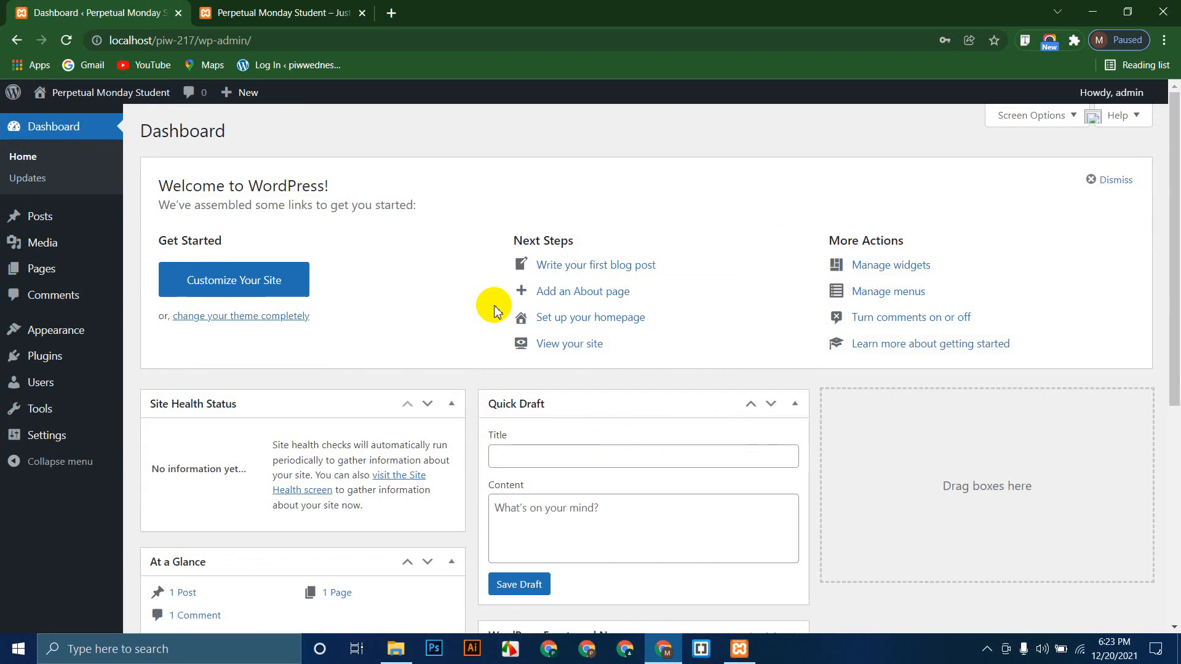
left_click(53, 222)
left_click(276, 12)
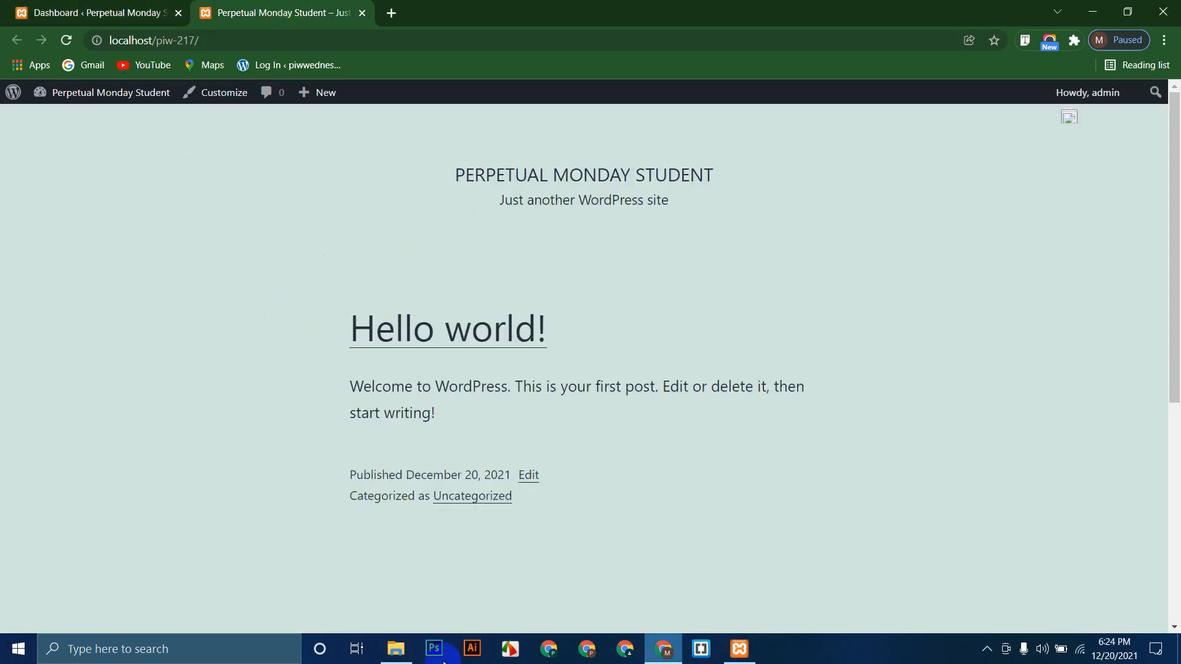
left_click(80, 12)
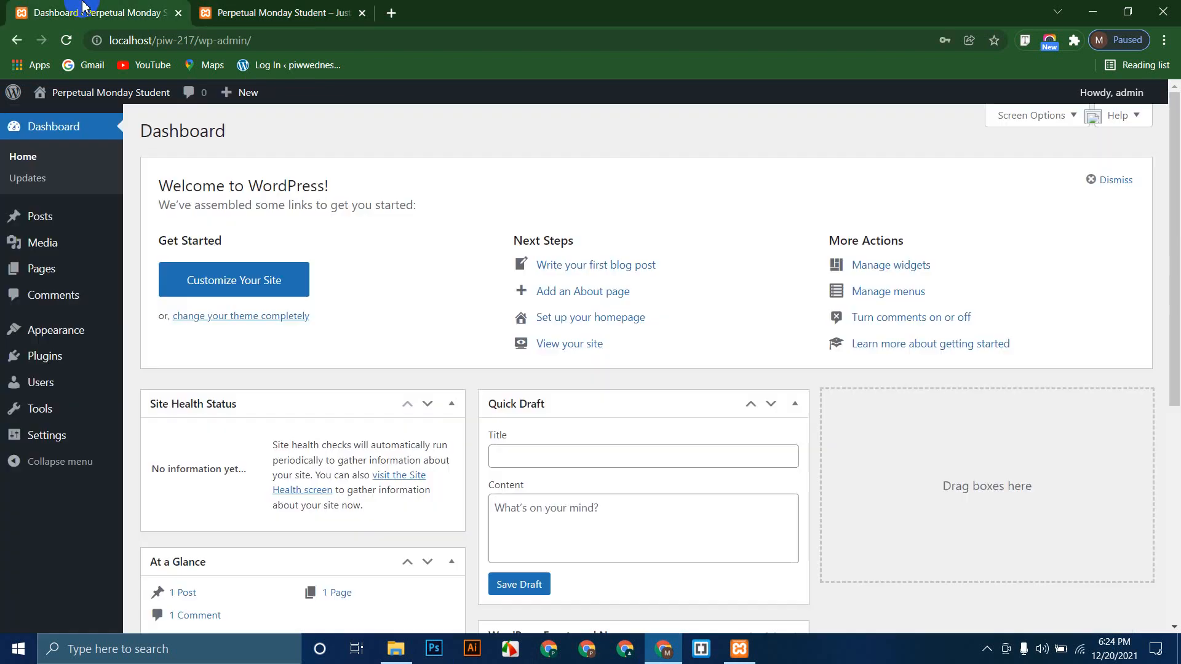
left_click(44, 220)
left_click(189, 225)
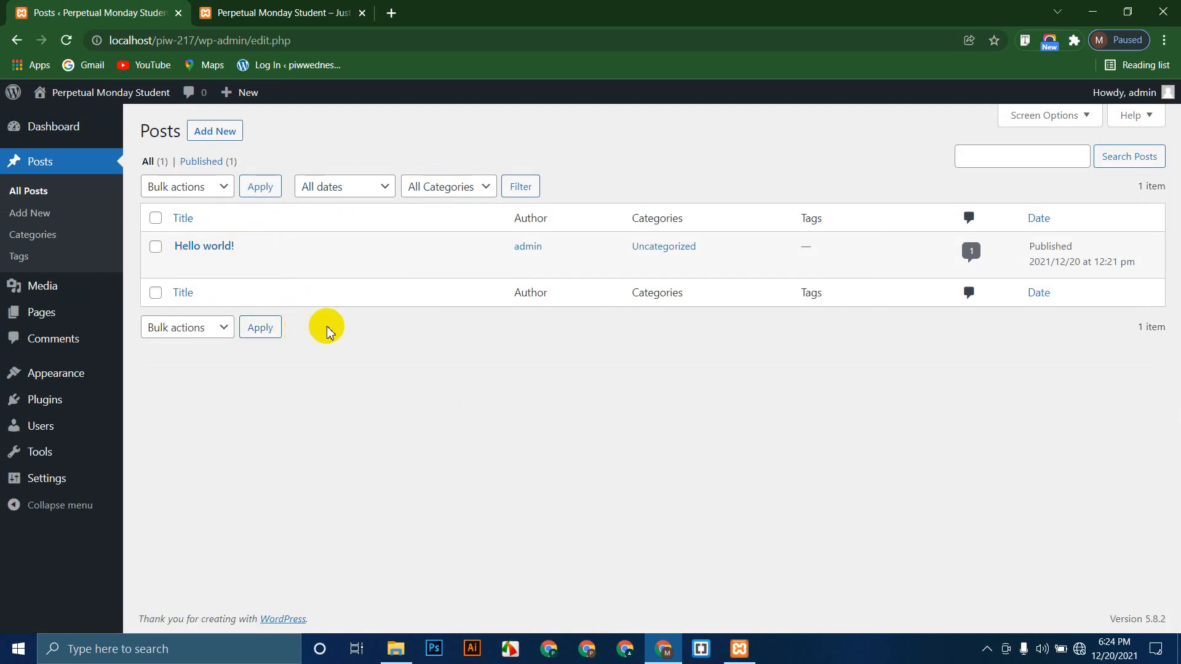
Step: Select all posts and apply the Move to Trash bulk action to Hello world!
left_click(156, 218)
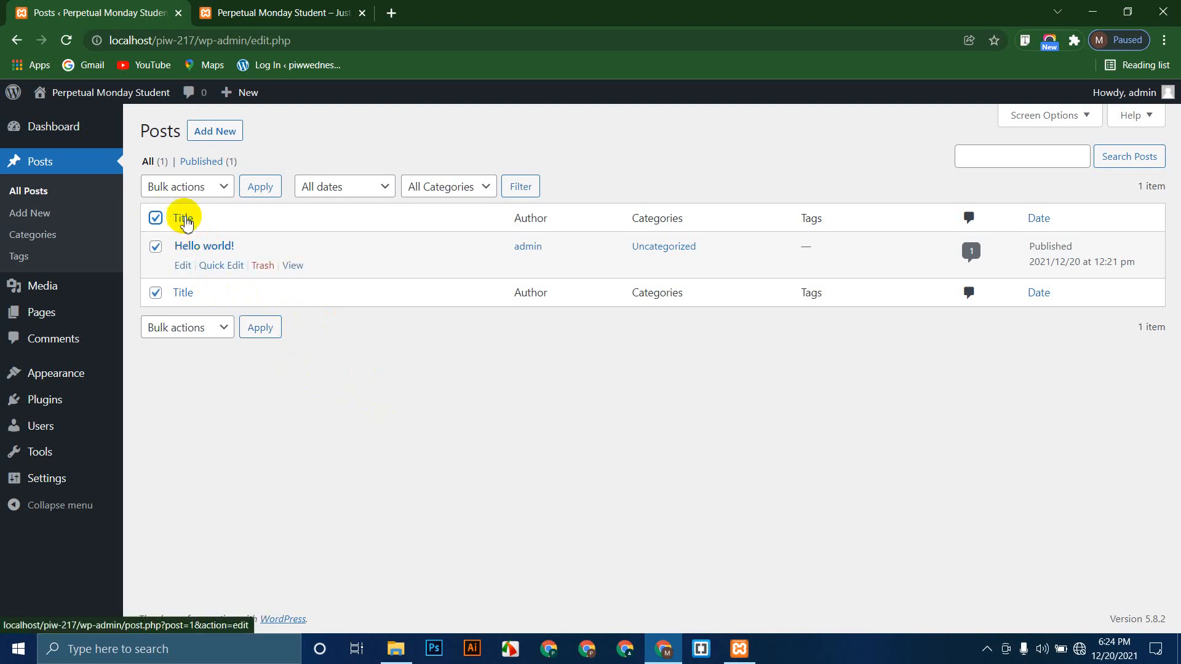
left_click(222, 188)
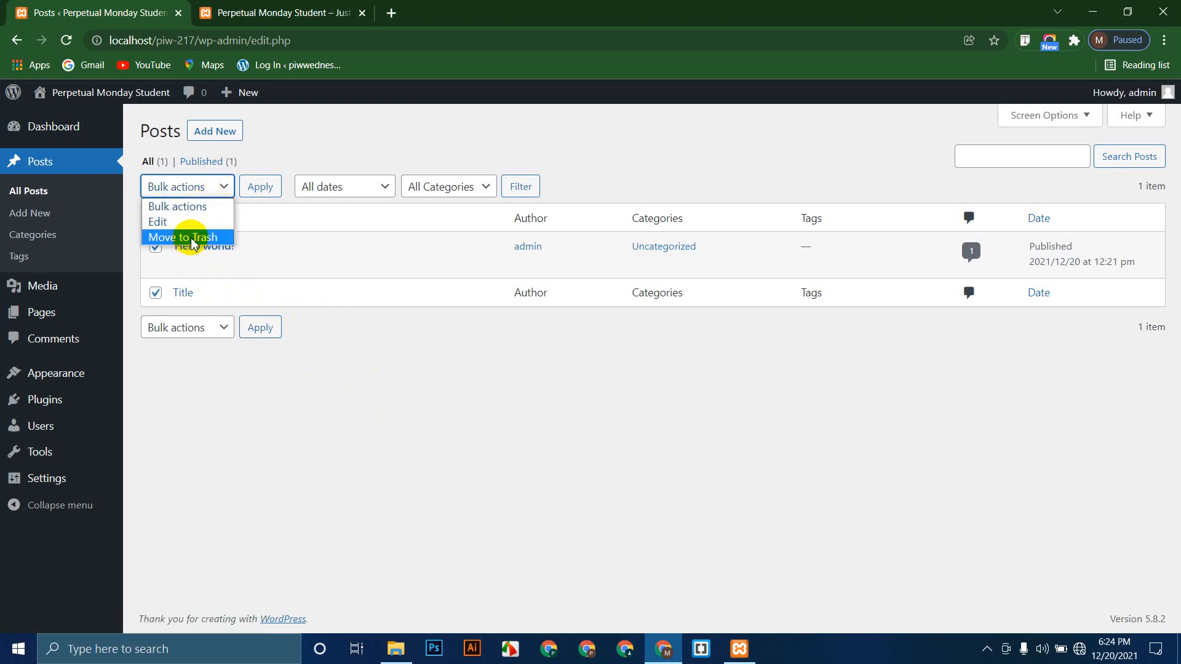
left_click(192, 238)
left_click(260, 186)
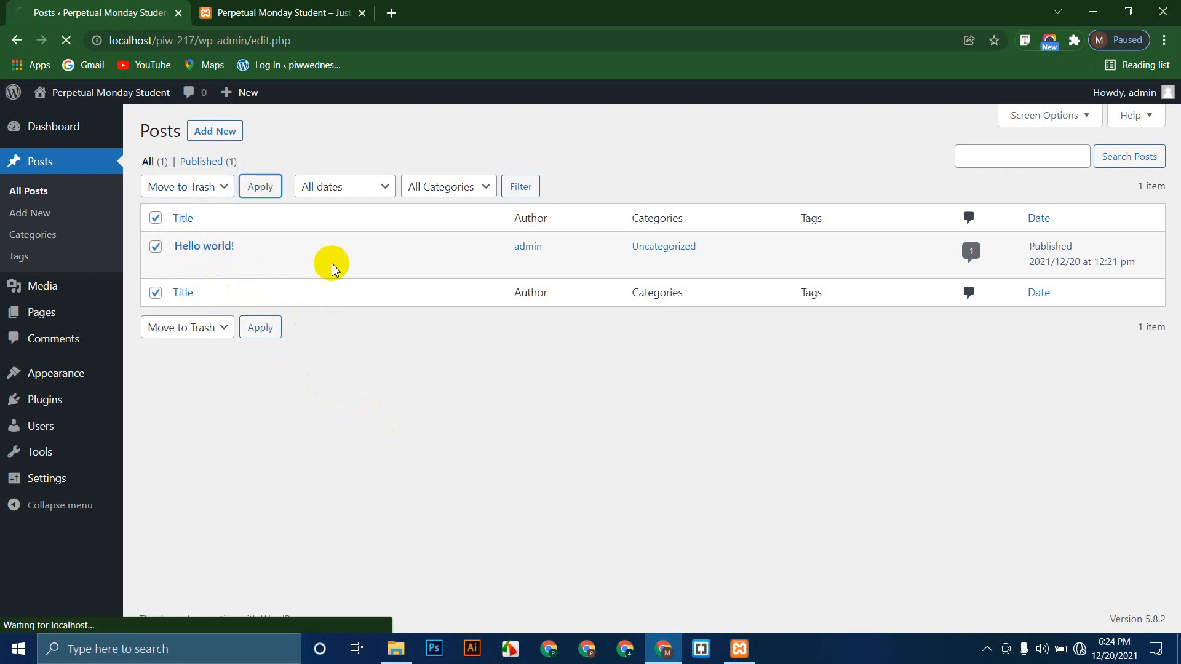
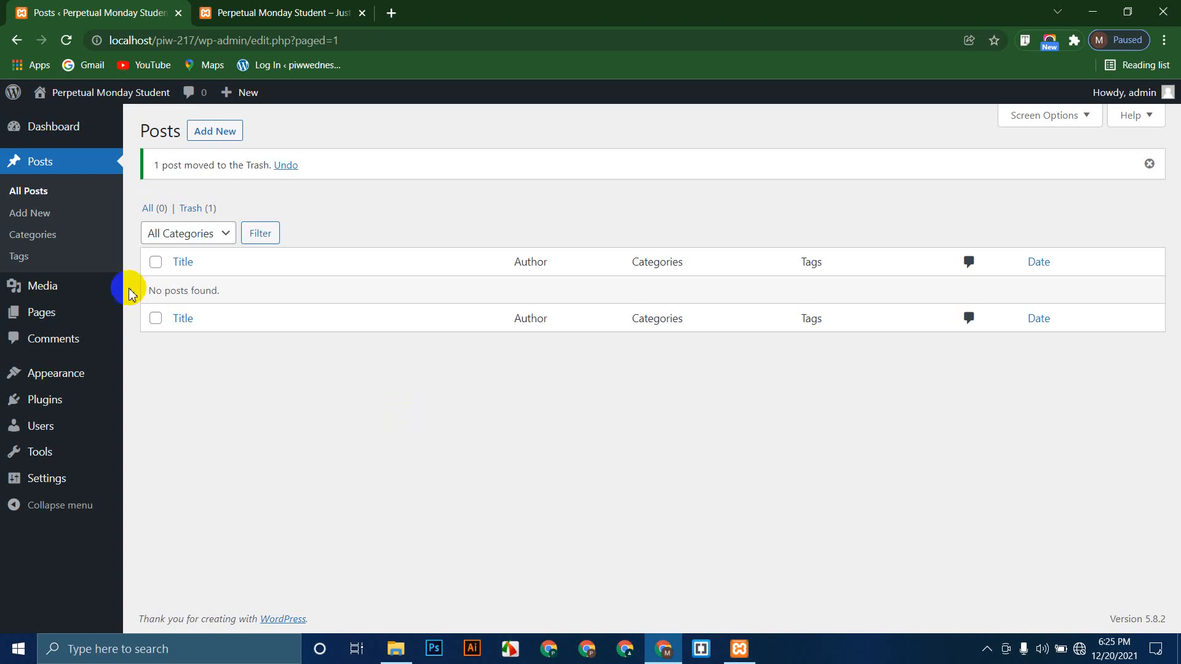
Step: Permanently delete the Hello world! post from the Trash
left_click(200, 211)
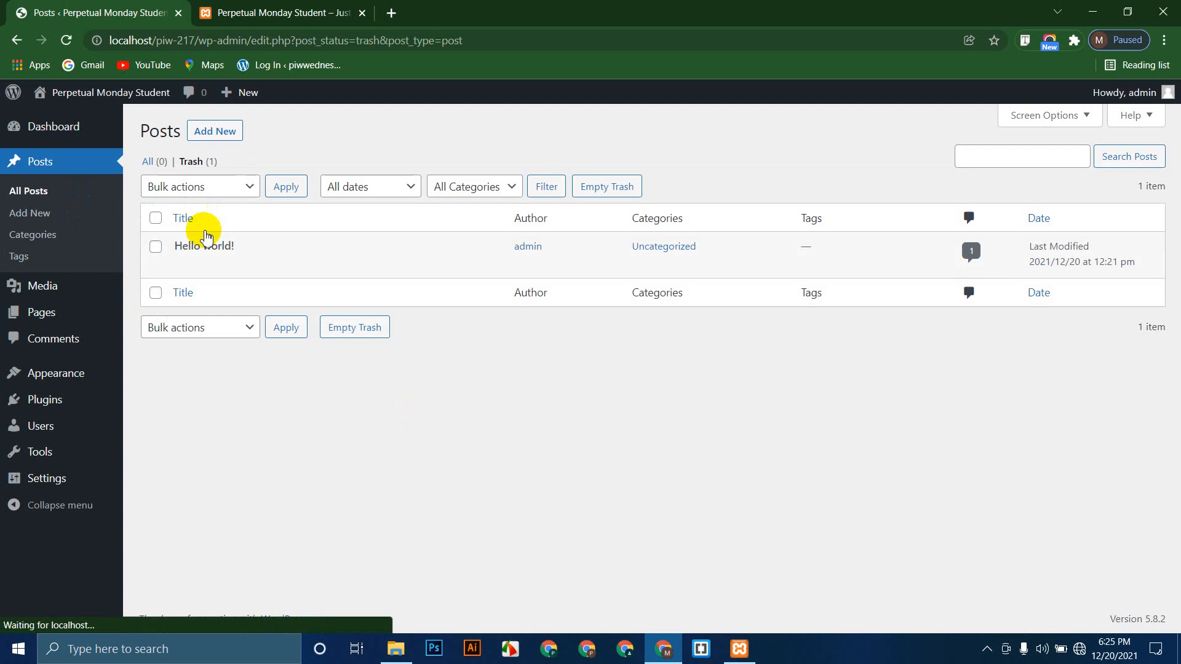
left_click(156, 218)
left_click(207, 188)
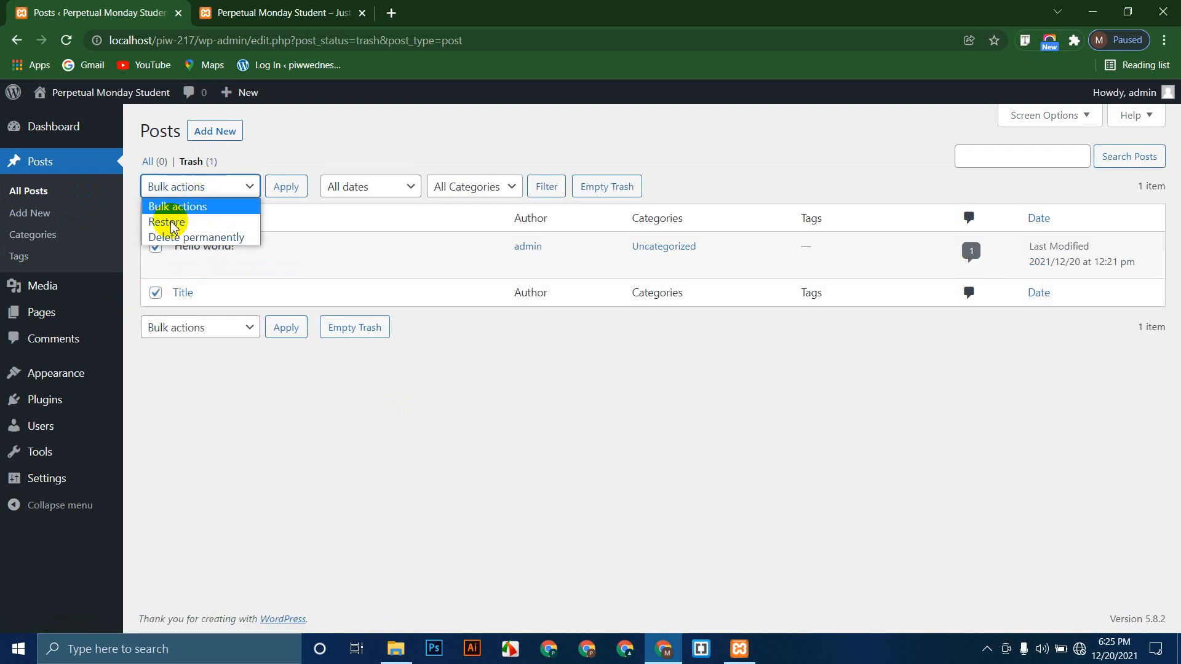
left_click(195, 237)
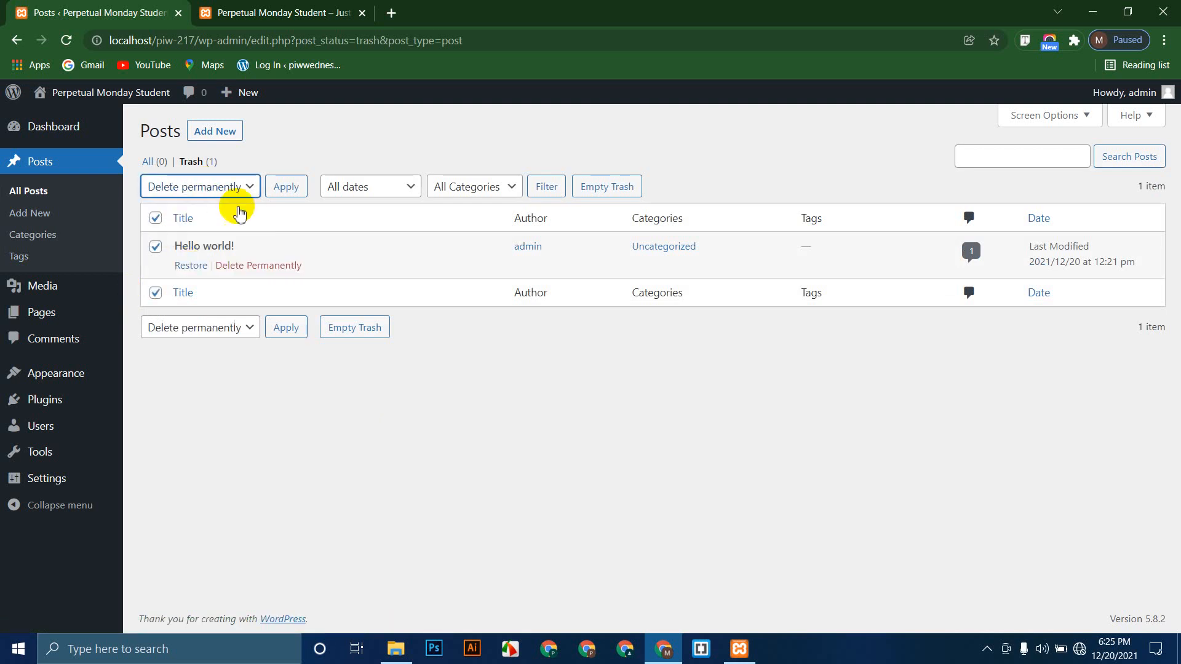
left_click(286, 186)
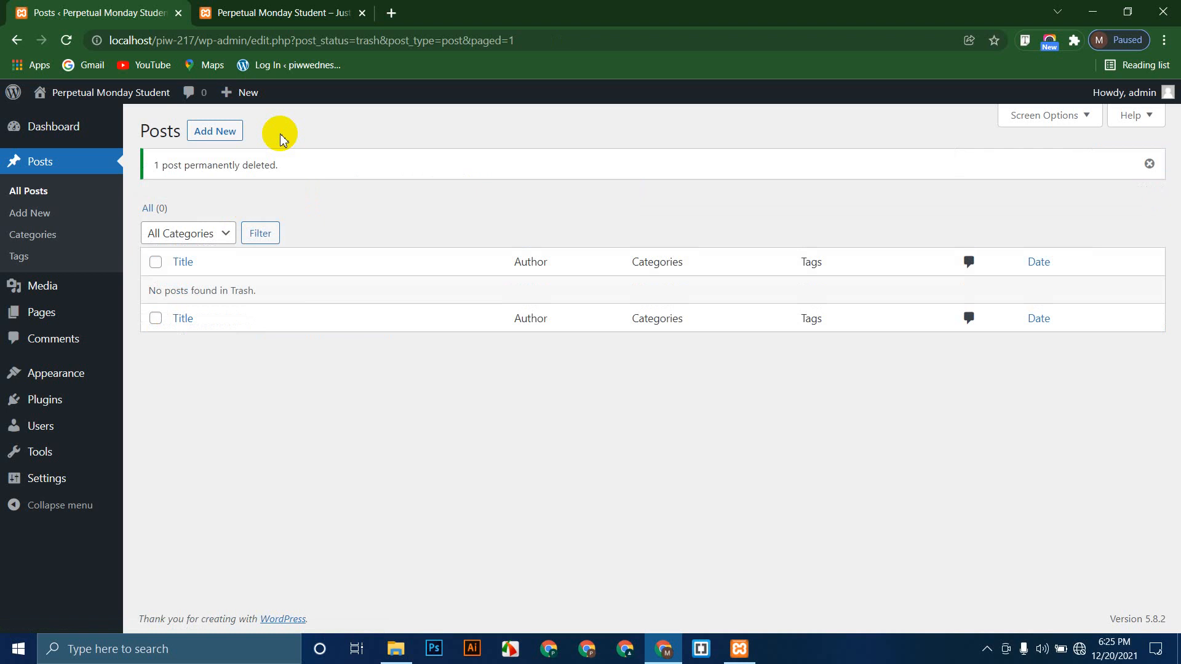
Step: Reload the public site to confirm it shows Nothing here, then return to the Posts list
left_click(22, 192)
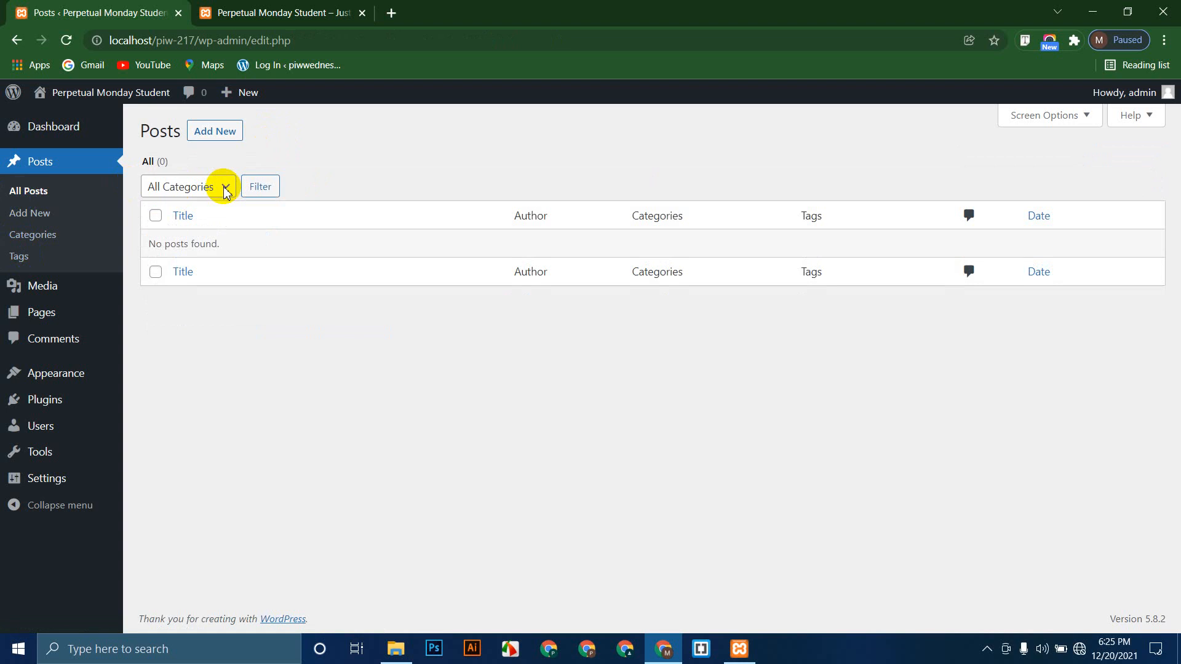
left_click(289, 13)
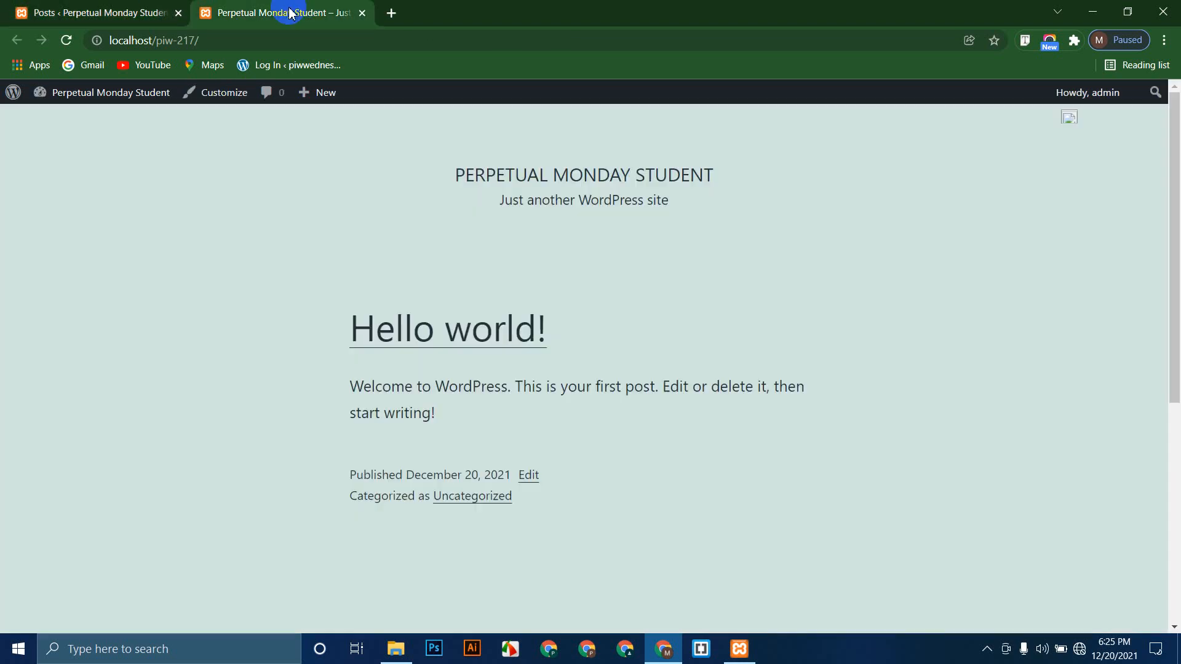
left_click(66, 40)
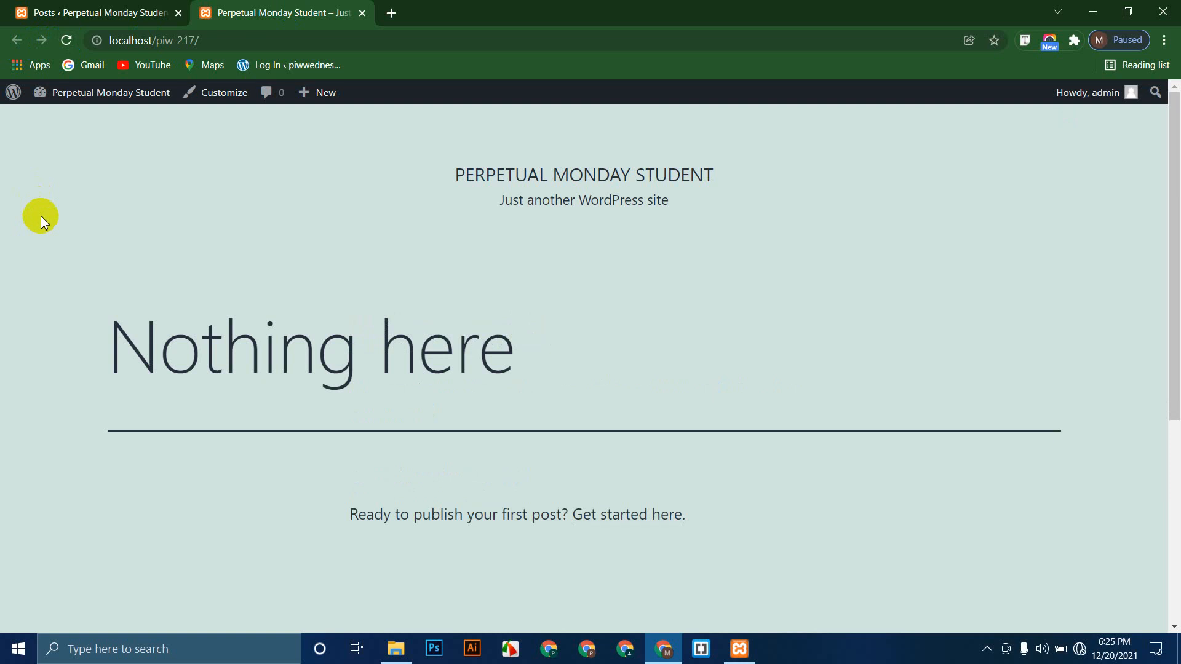
left_click(130, 10)
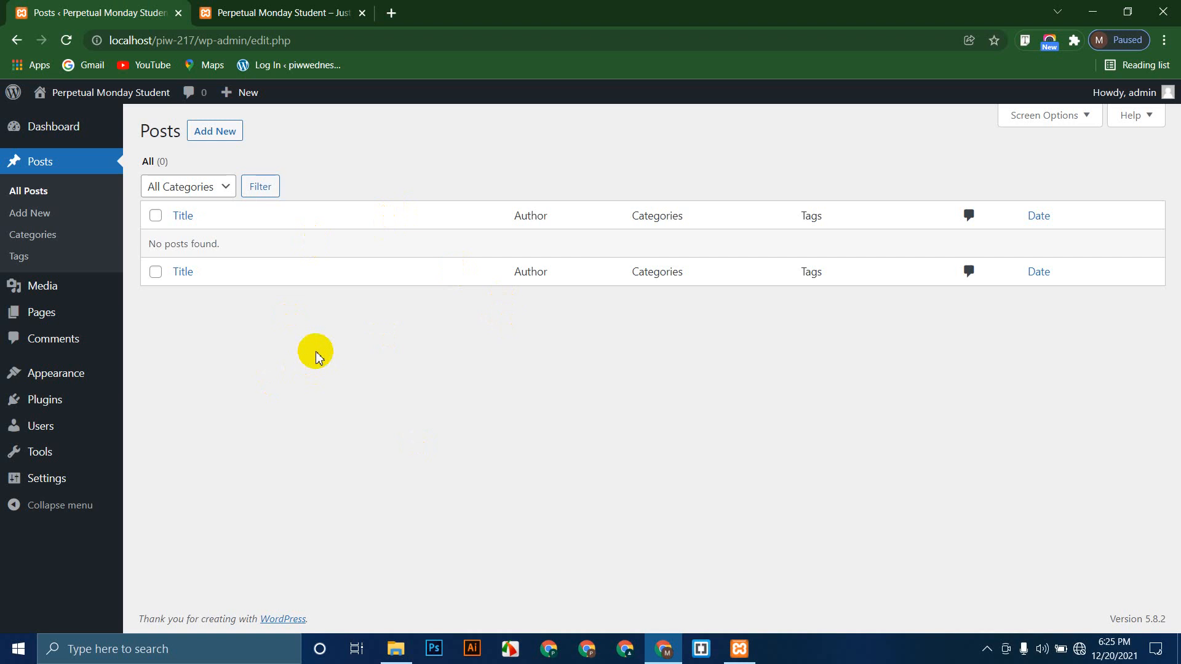
right_click(223, 138)
Step: Open a new post editor in its own tab and dismiss the welcome guide
left_click(246, 146)
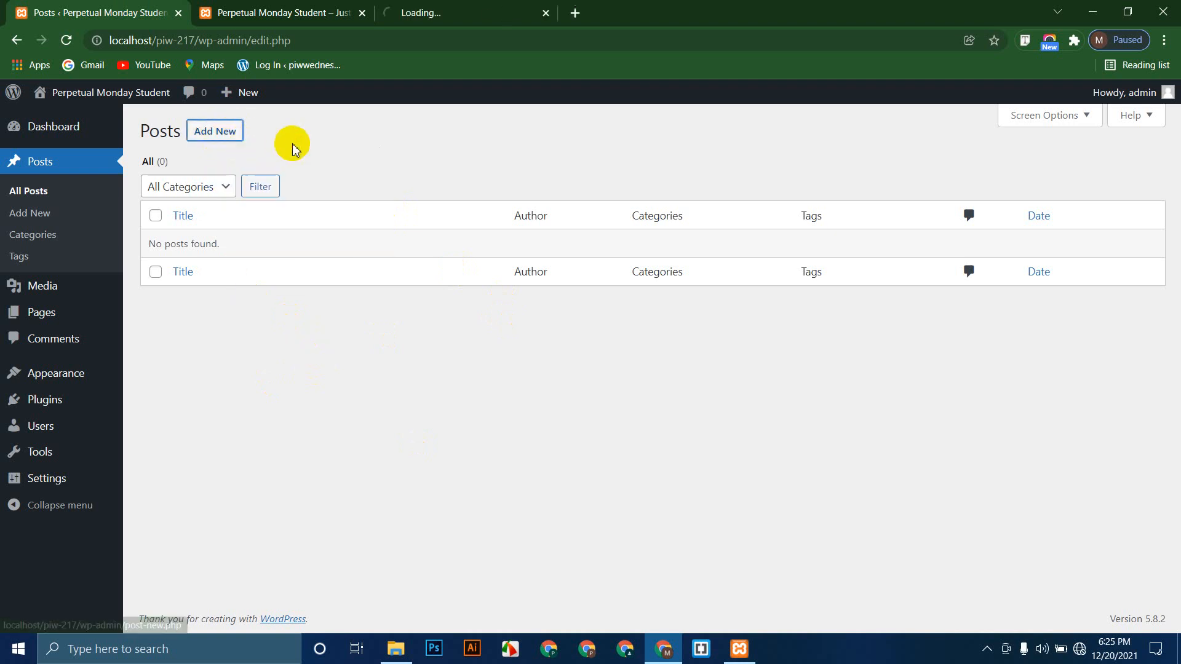
left_click_drag(435, 11, 308, 11)
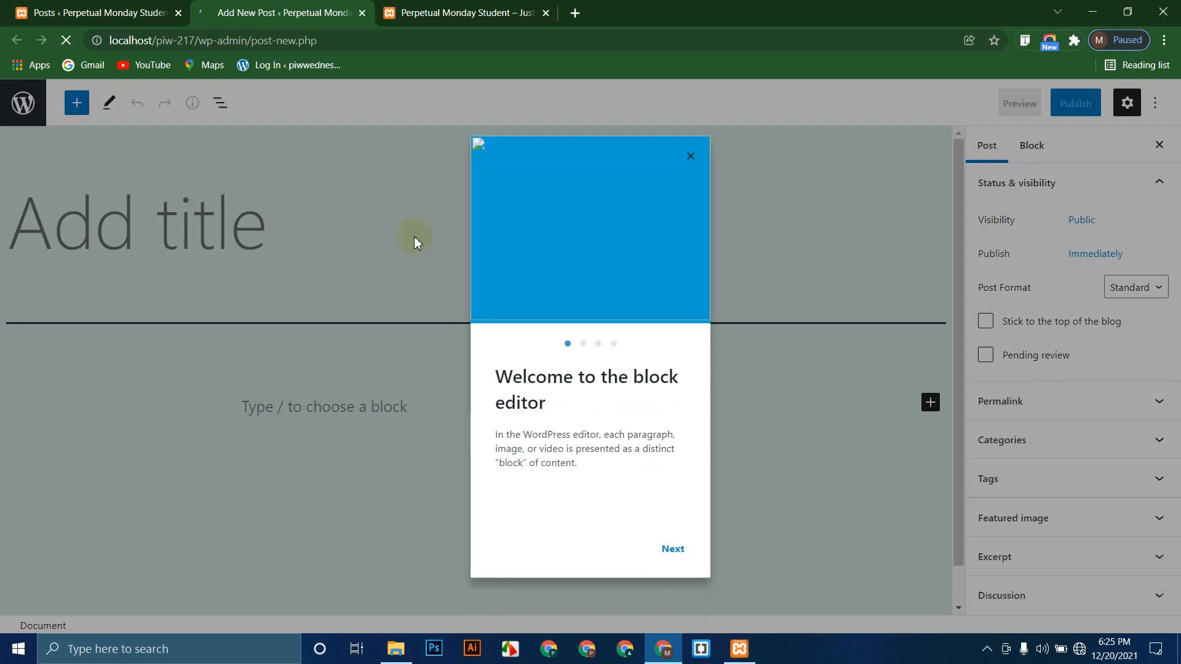
left_click(673, 548)
left_click(672, 551)
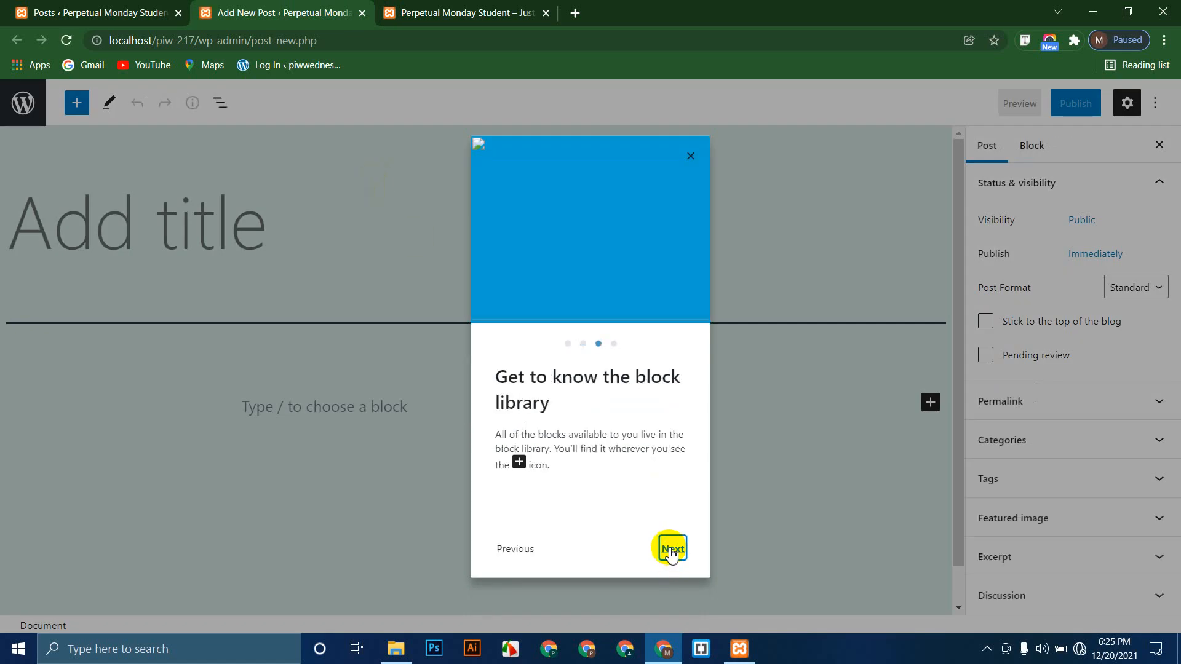
left_click(671, 549)
left_click(671, 549)
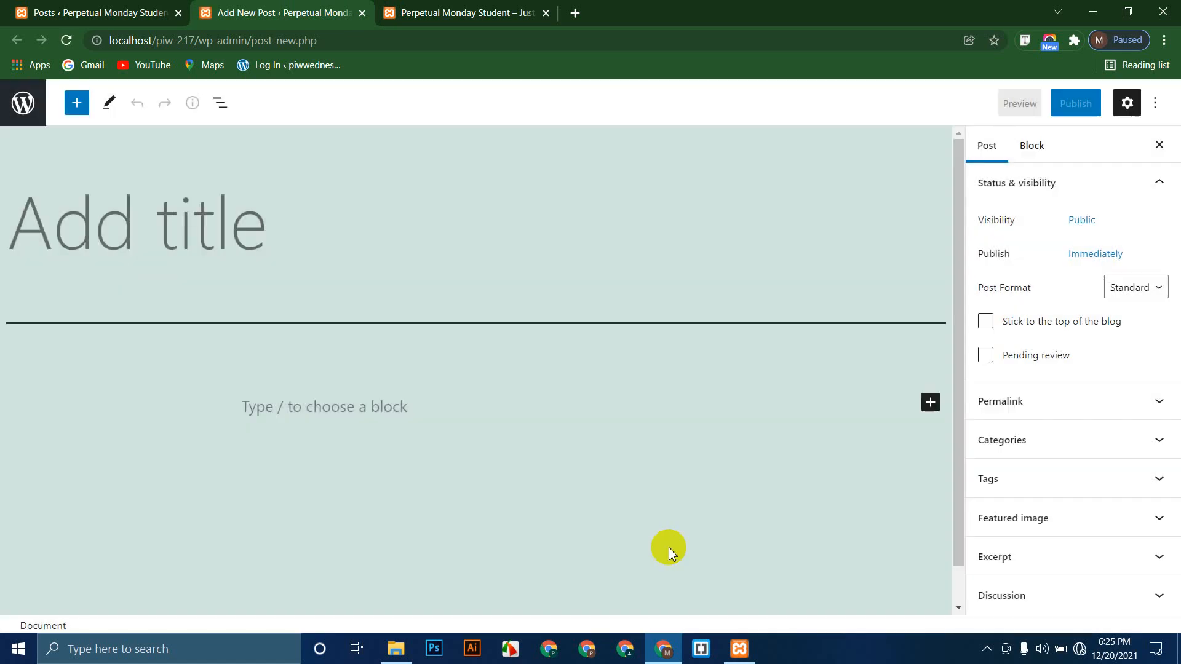
Step: Title the new post 'HTML'
left_click(274, 246)
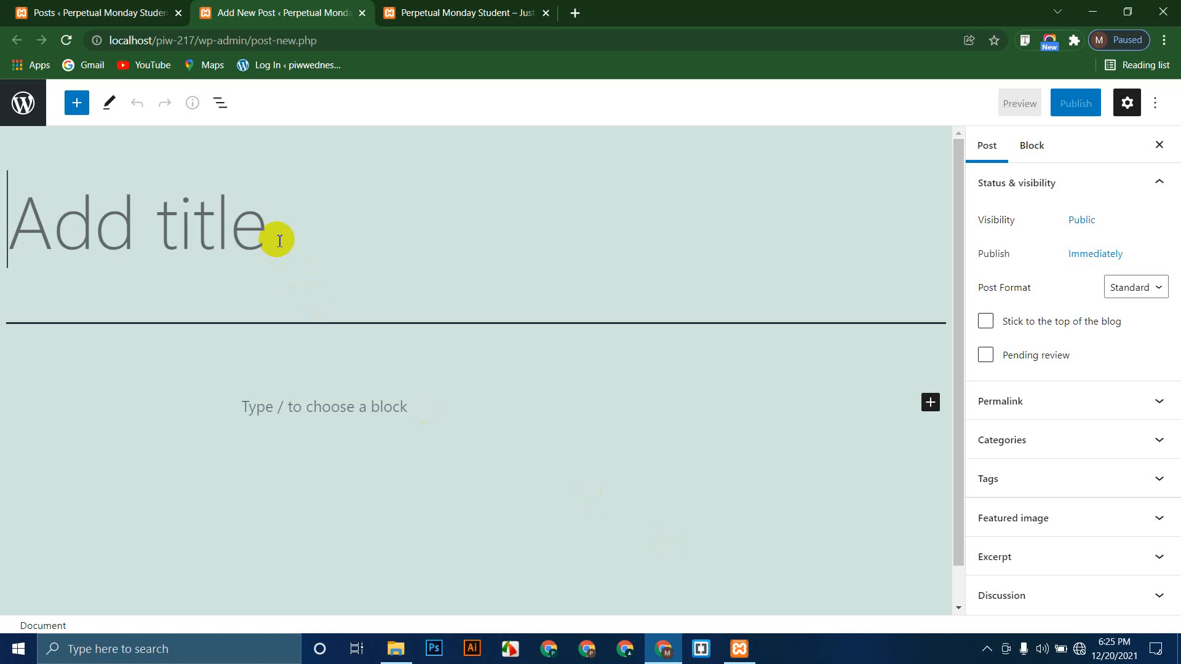
type("HTML")
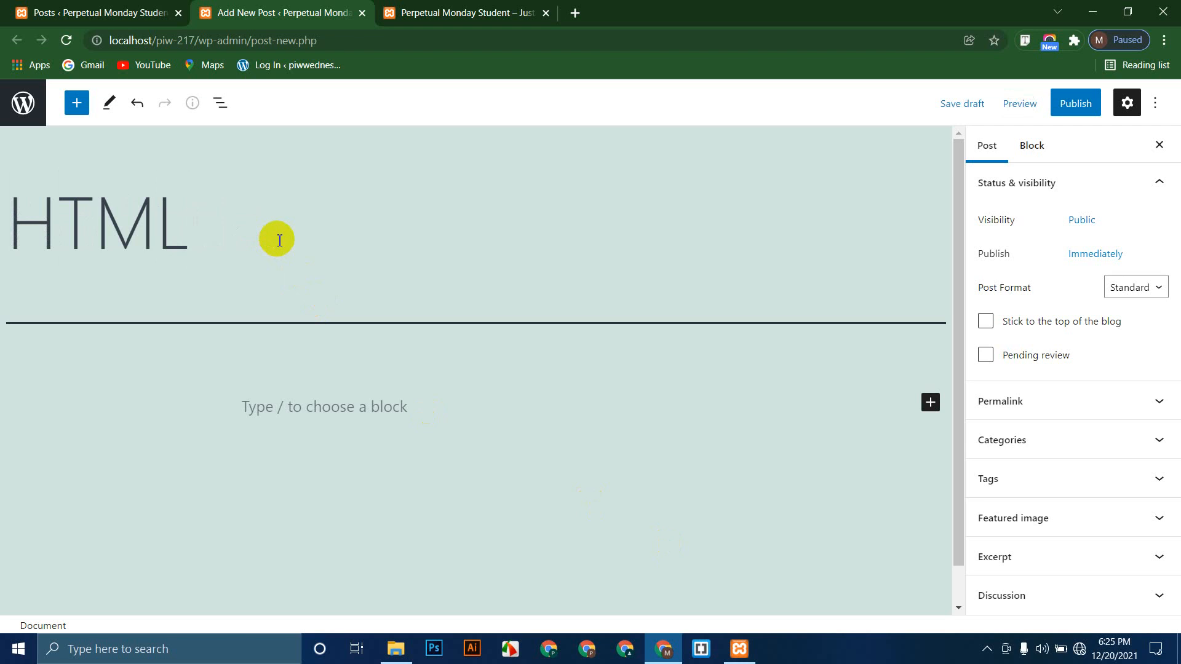
left_click(356, 404)
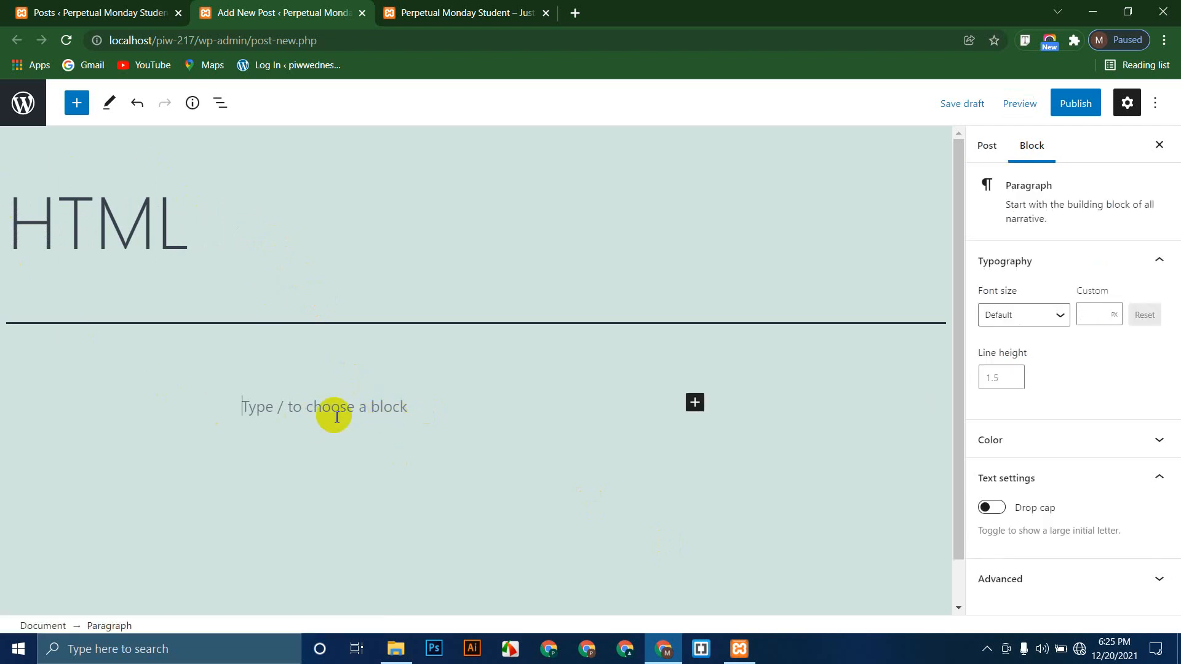
Step: Drag a Heading block from the block library beneath the title
left_click(77, 103)
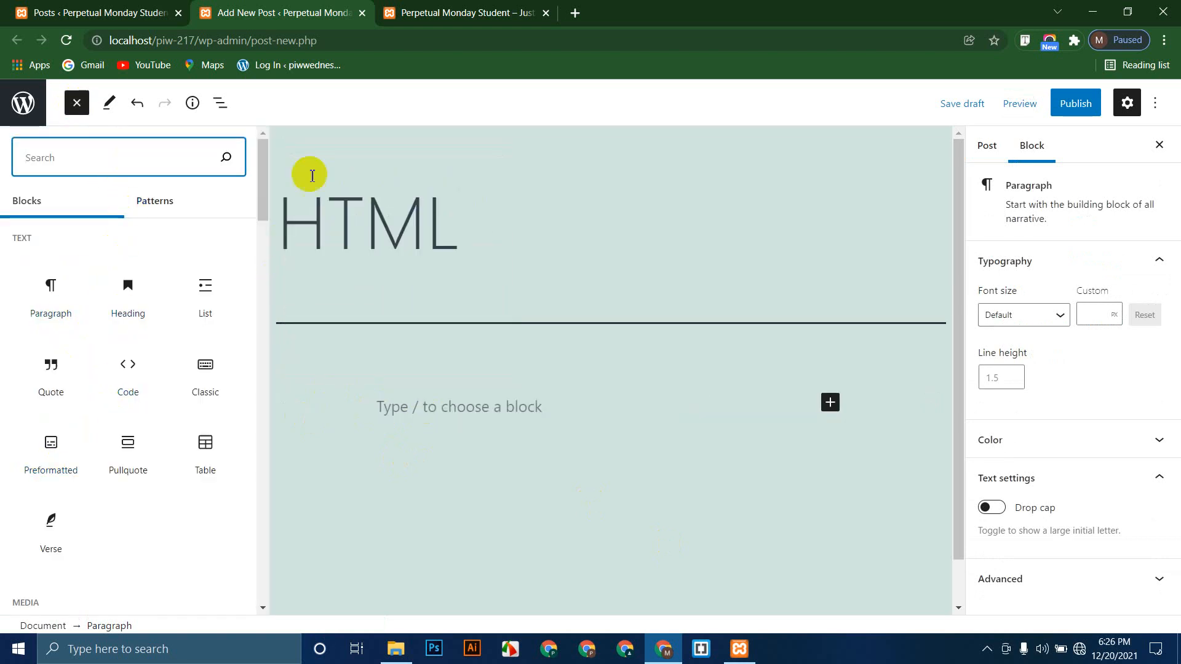
left_click(409, 263)
left_click(77, 105)
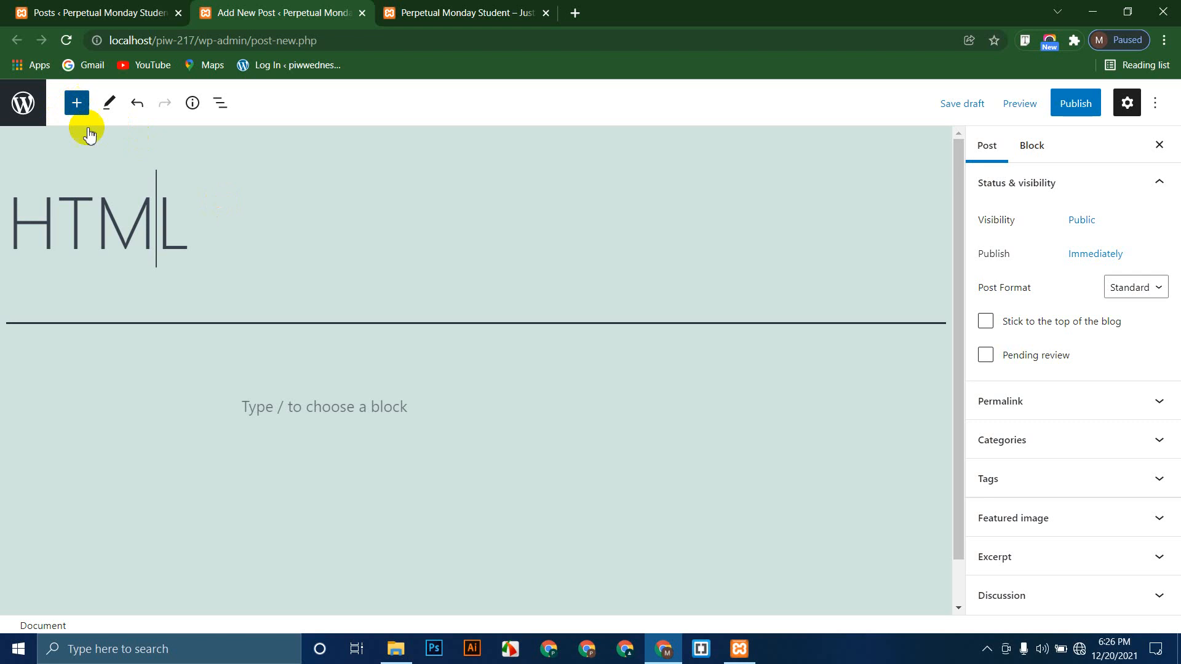
scroll(123, 396, "down", 10)
scroll(126, 397, "down", 10)
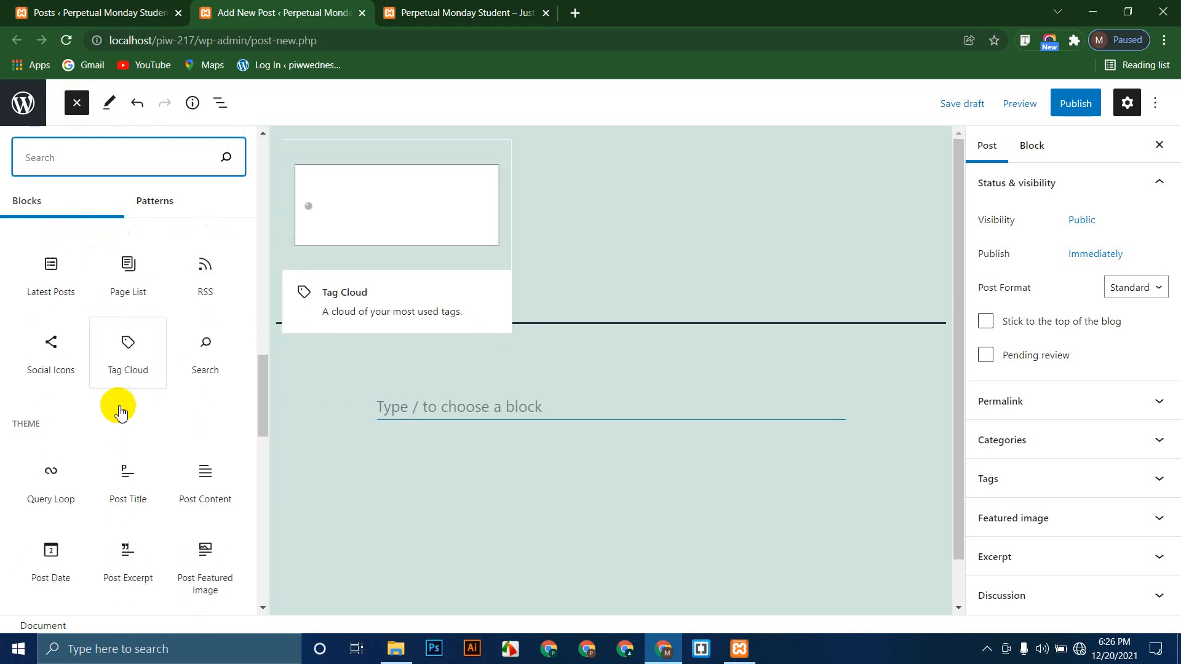
scroll(112, 399, "up", 8)
scroll(112, 400, "up", 10)
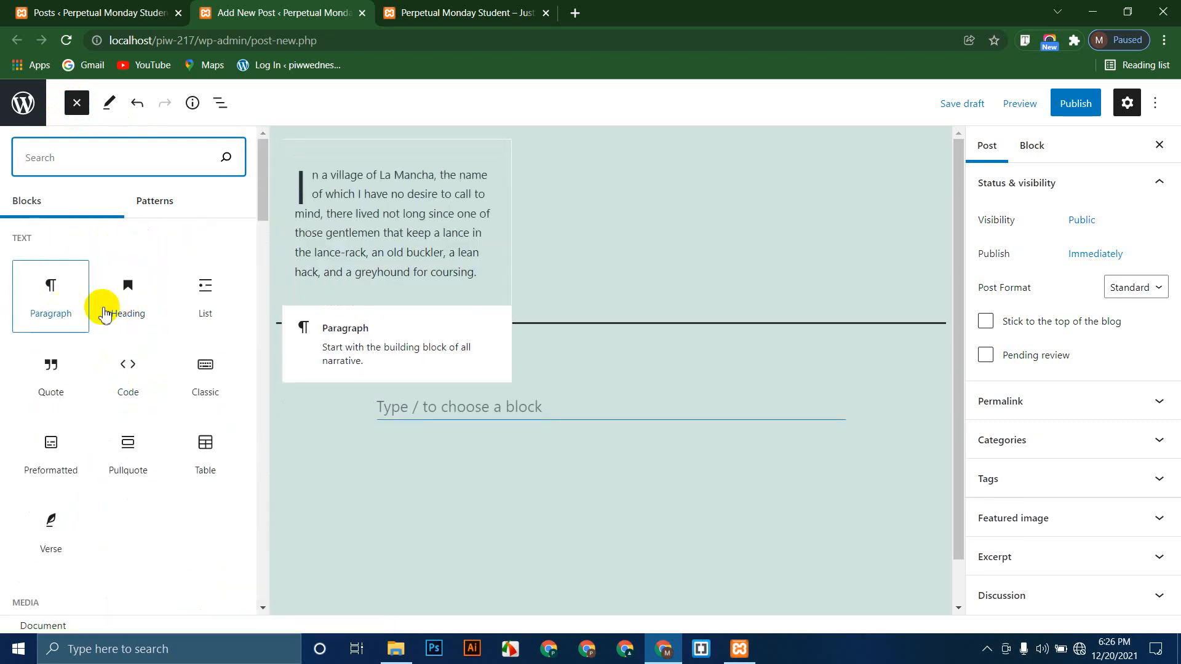
left_click_drag(133, 311, 462, 410)
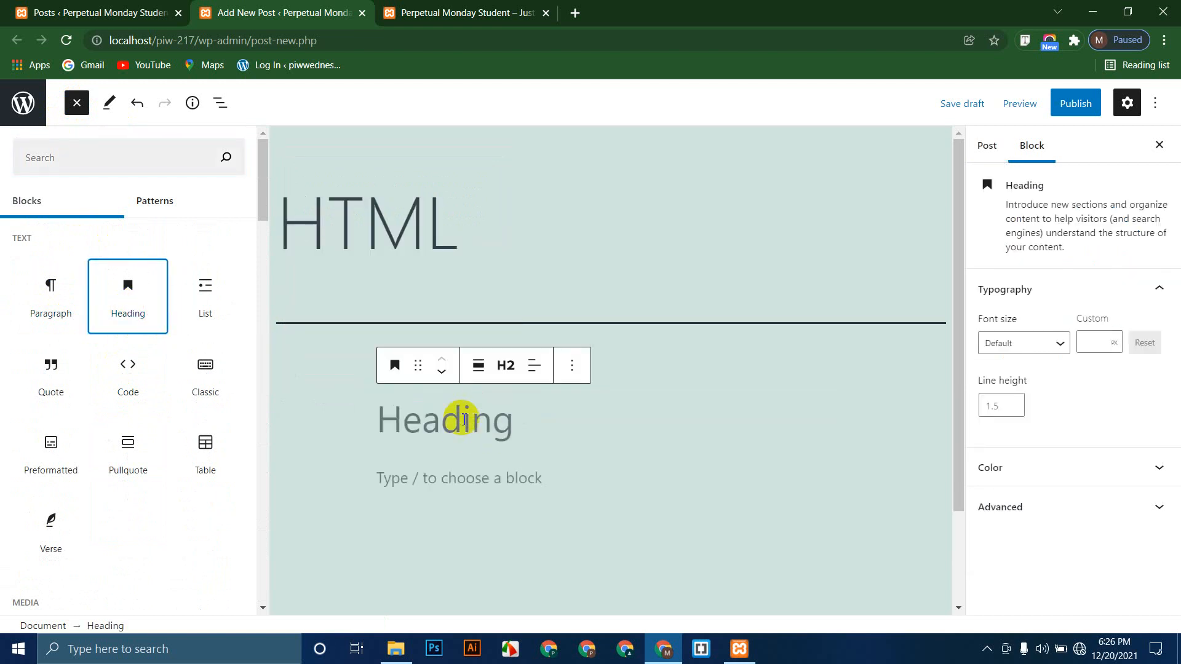
Step: Write a centered H2 heading reading 'Description To HTML'
left_click(455, 423)
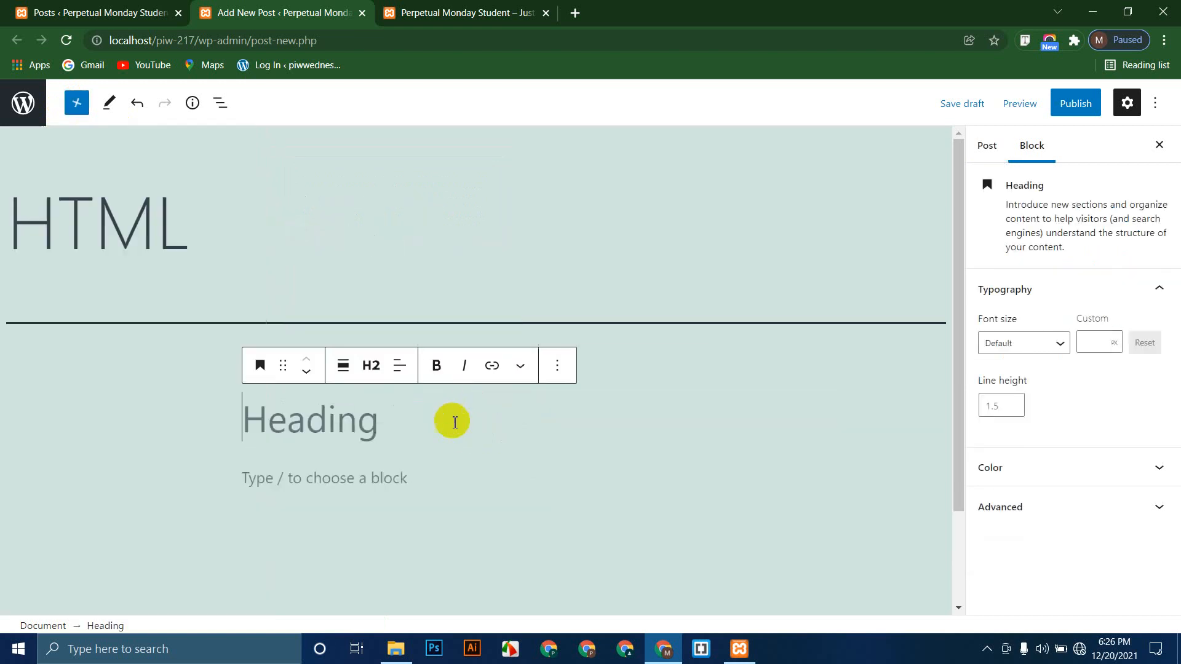
left_click(369, 369)
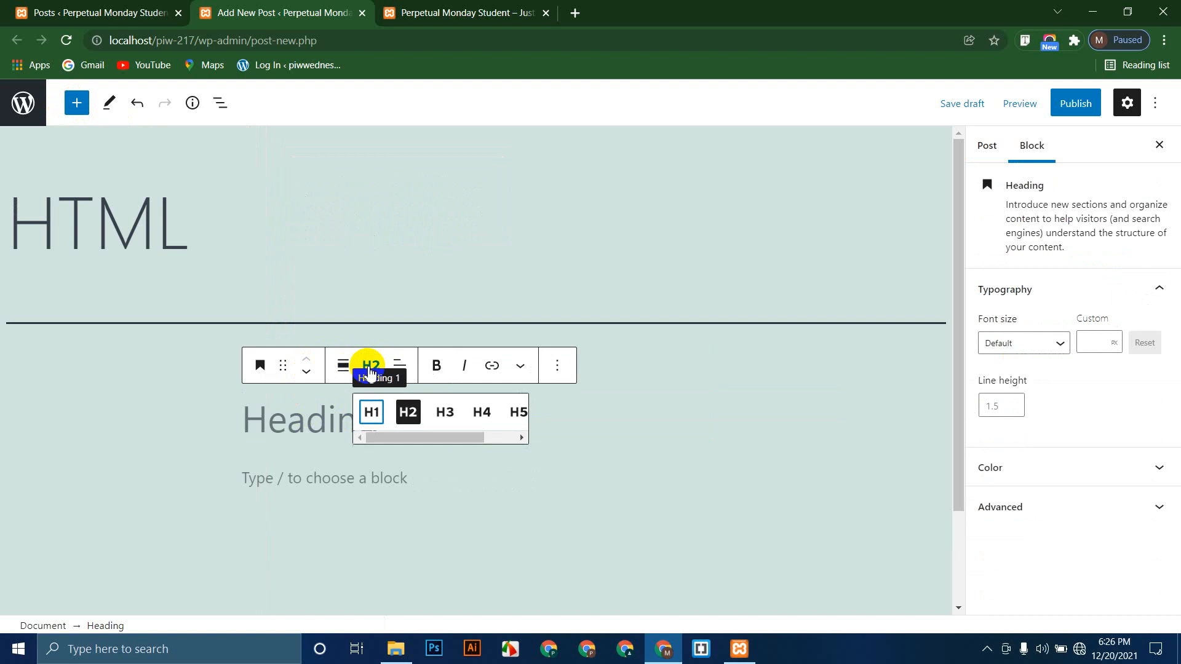
left_click(383, 419)
left_click(406, 412)
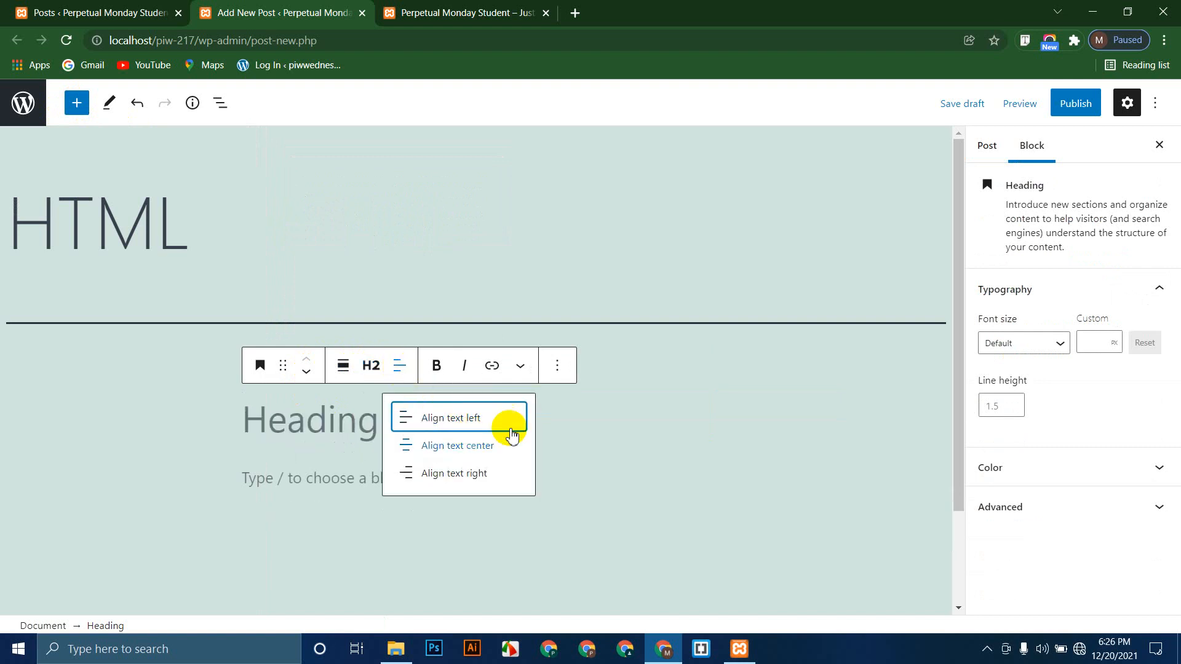
left_click(475, 446)
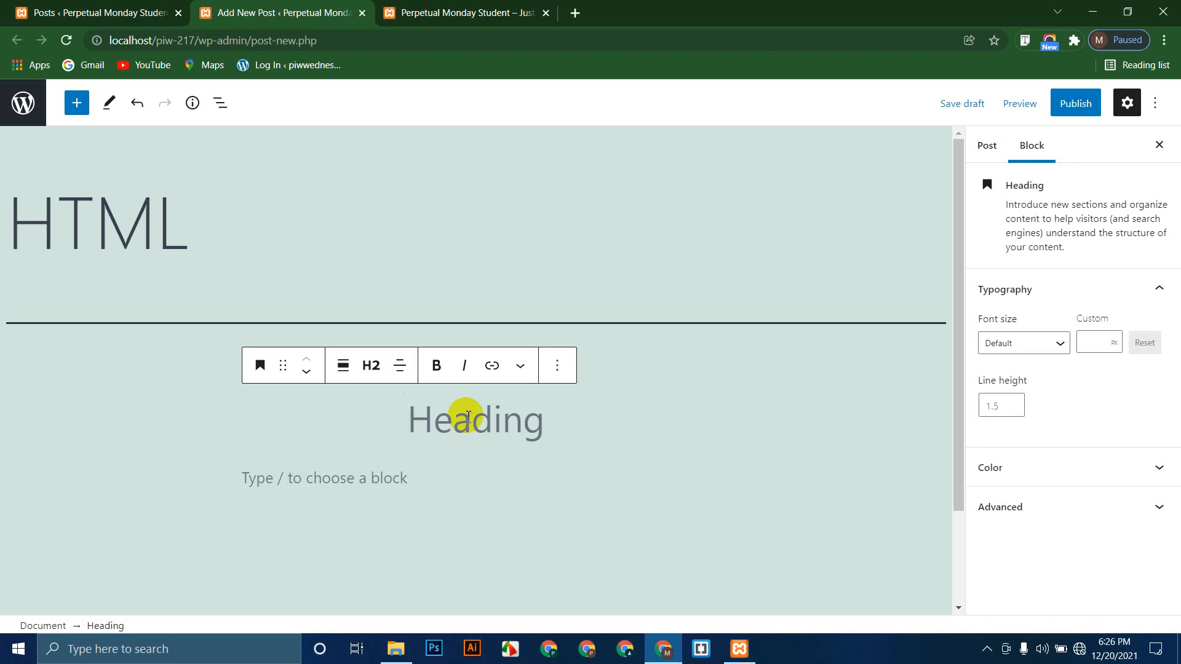
type("Des")
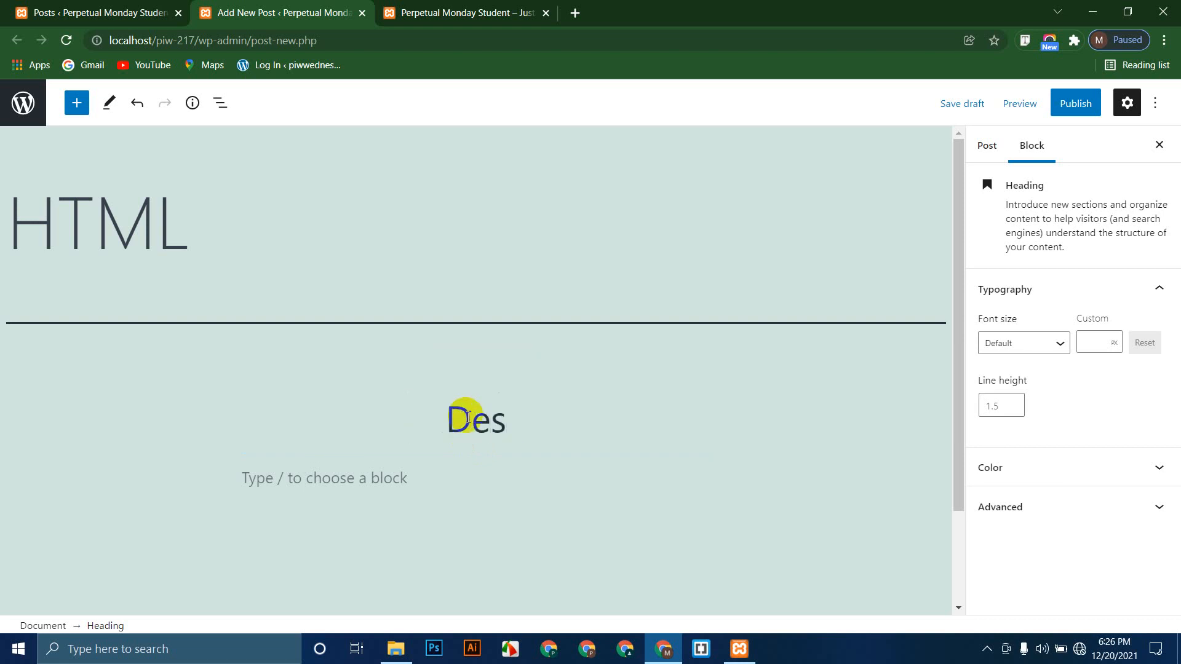
type("cripttio")
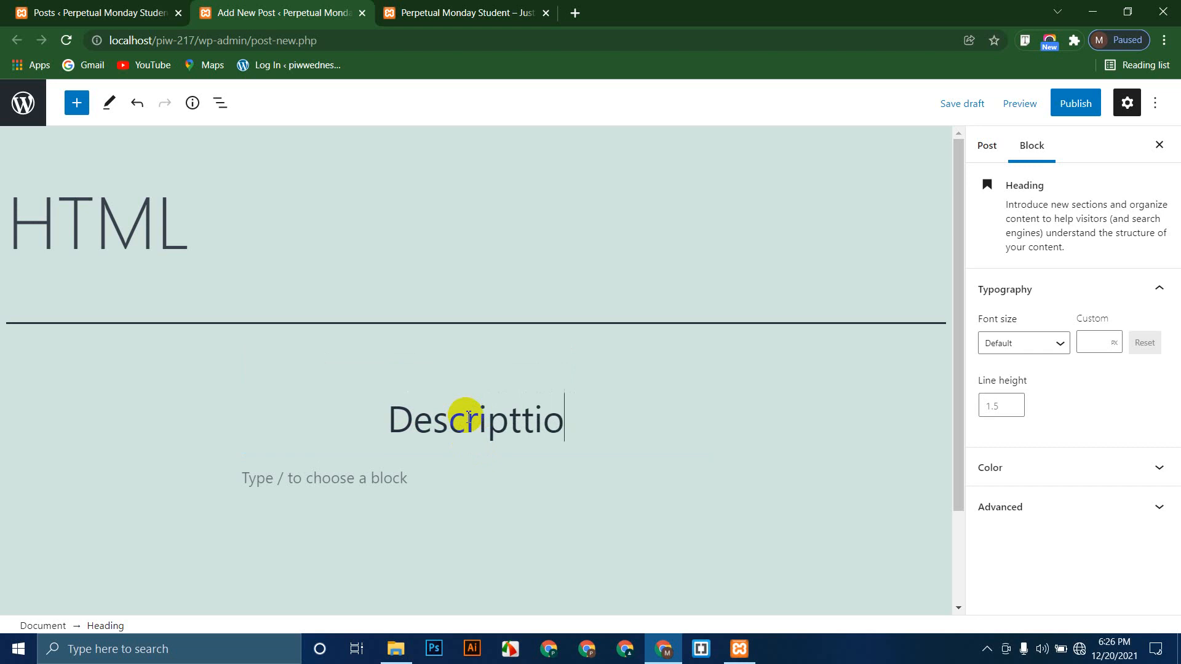
key("BackSpace")
key("BackSpace")
key("BackSpace")
type("ion T")
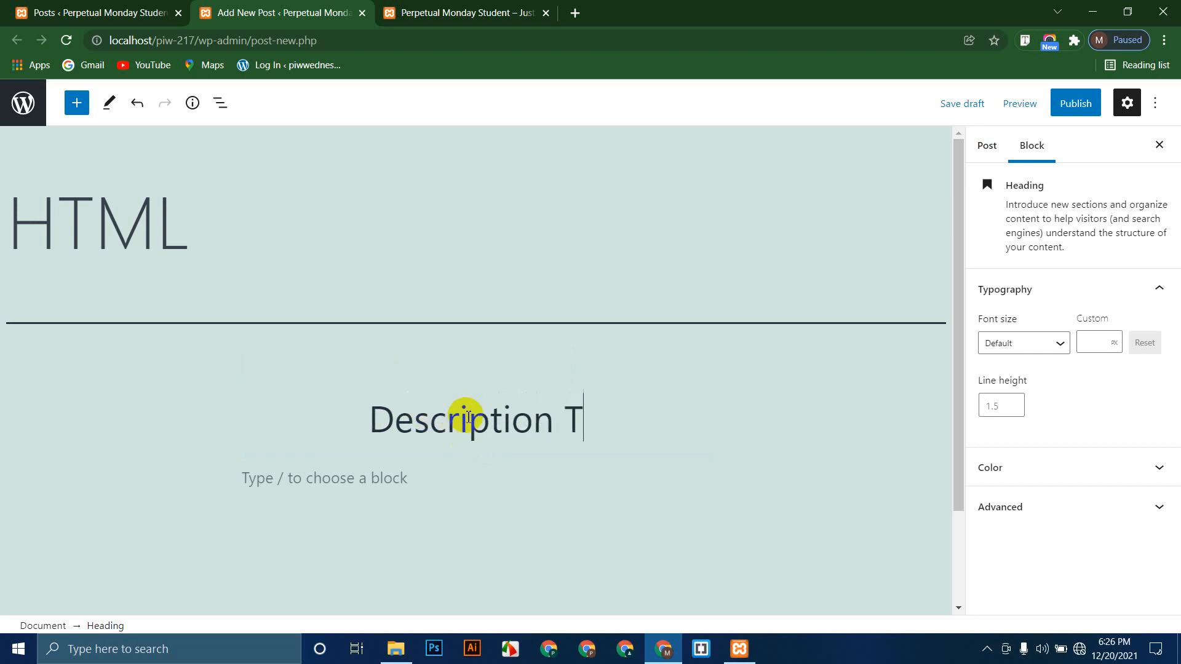
type("i")
key("BackSpace")
type("o")
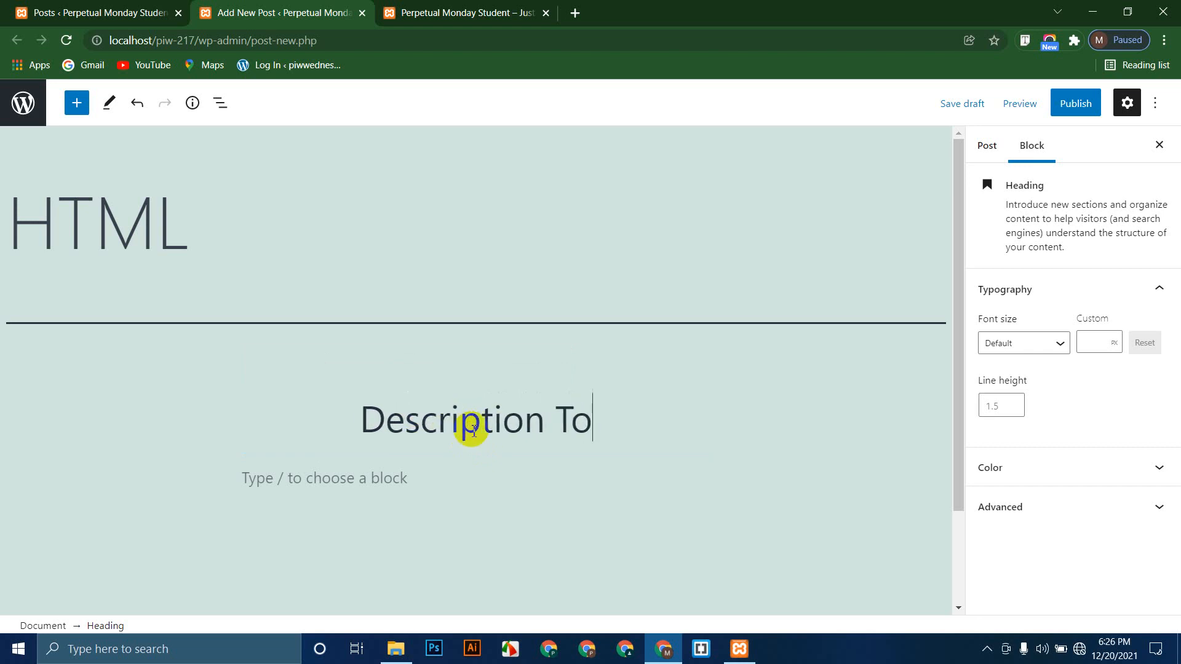
type(" HTML")
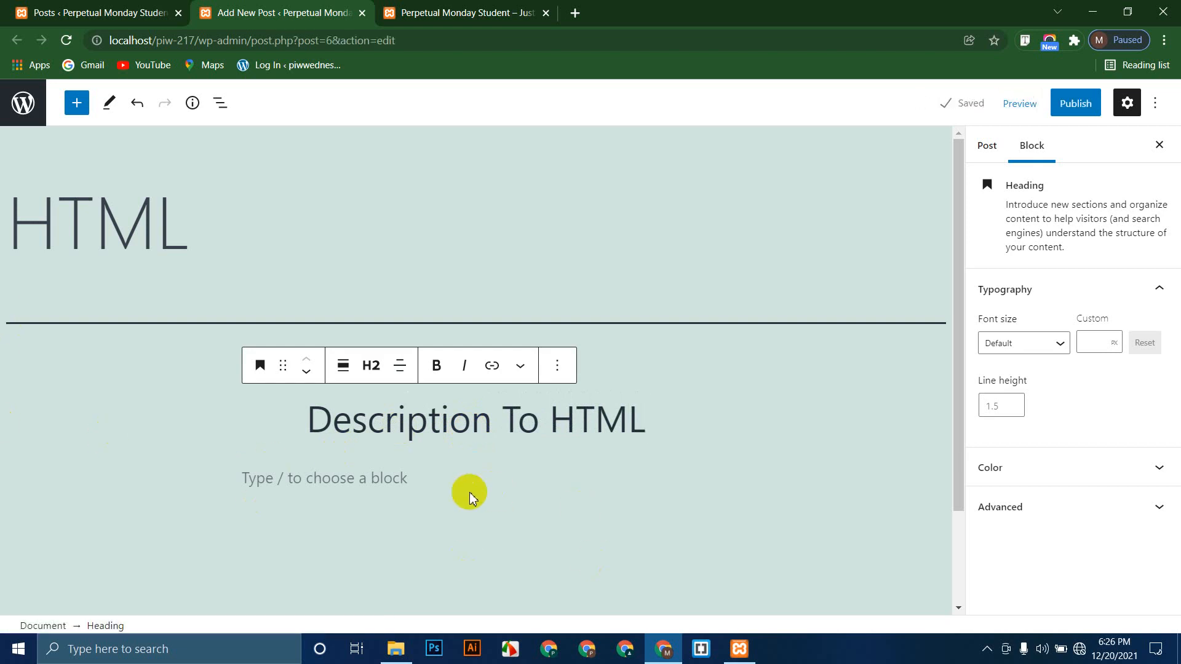
Step: Make the whole heading bold and italic, then select the word HTML
triple_click(413, 430)
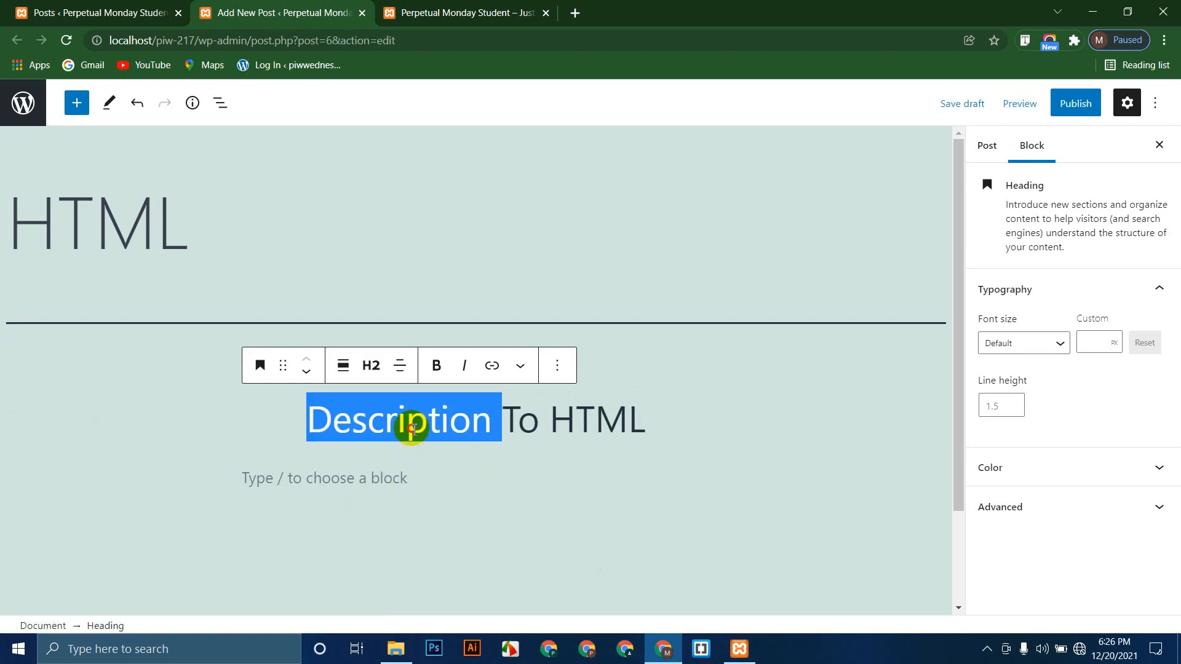
left_click(438, 366)
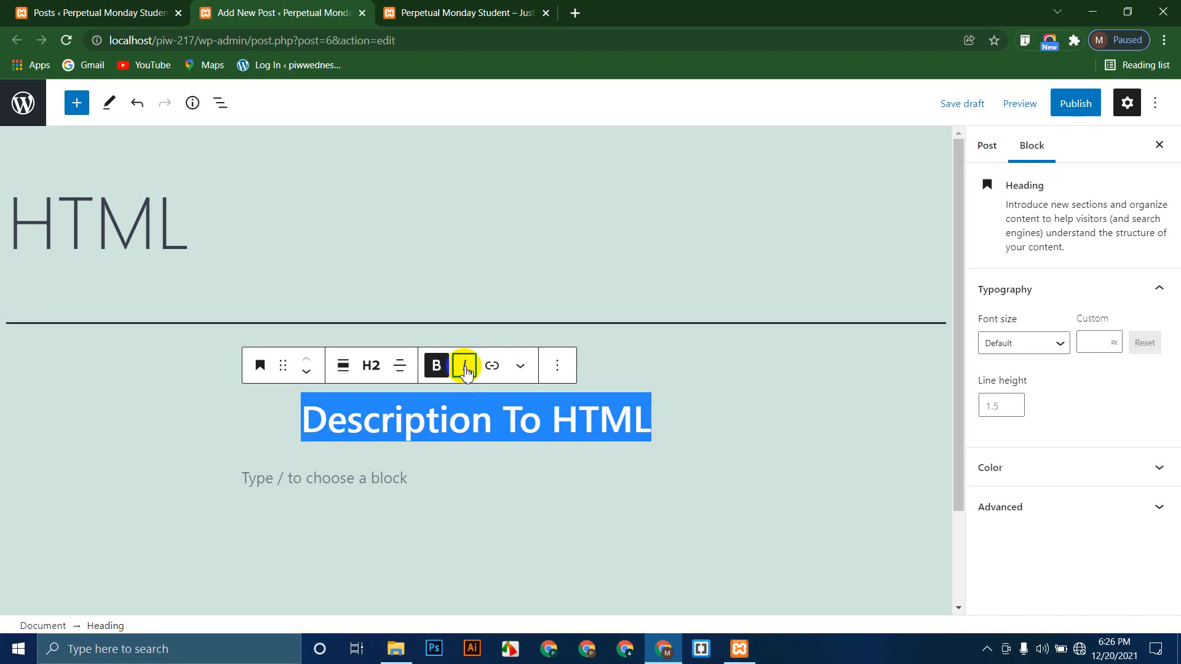
left_click(465, 369)
left_click(465, 368)
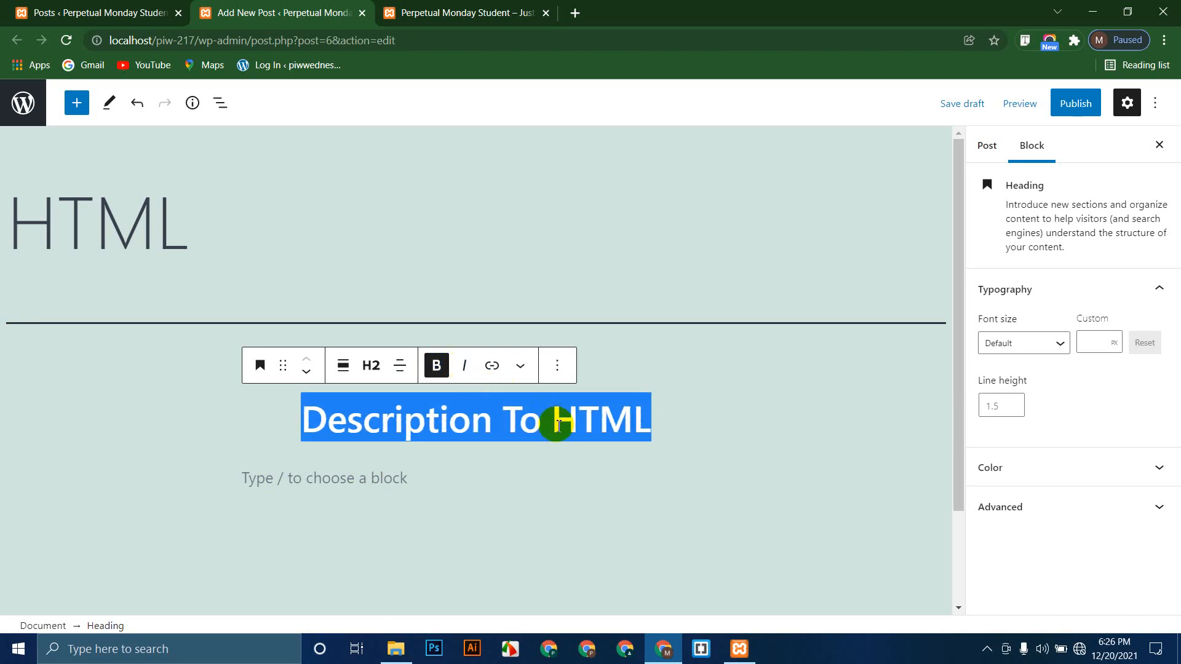
double_click(485, 436)
left_click(567, 431)
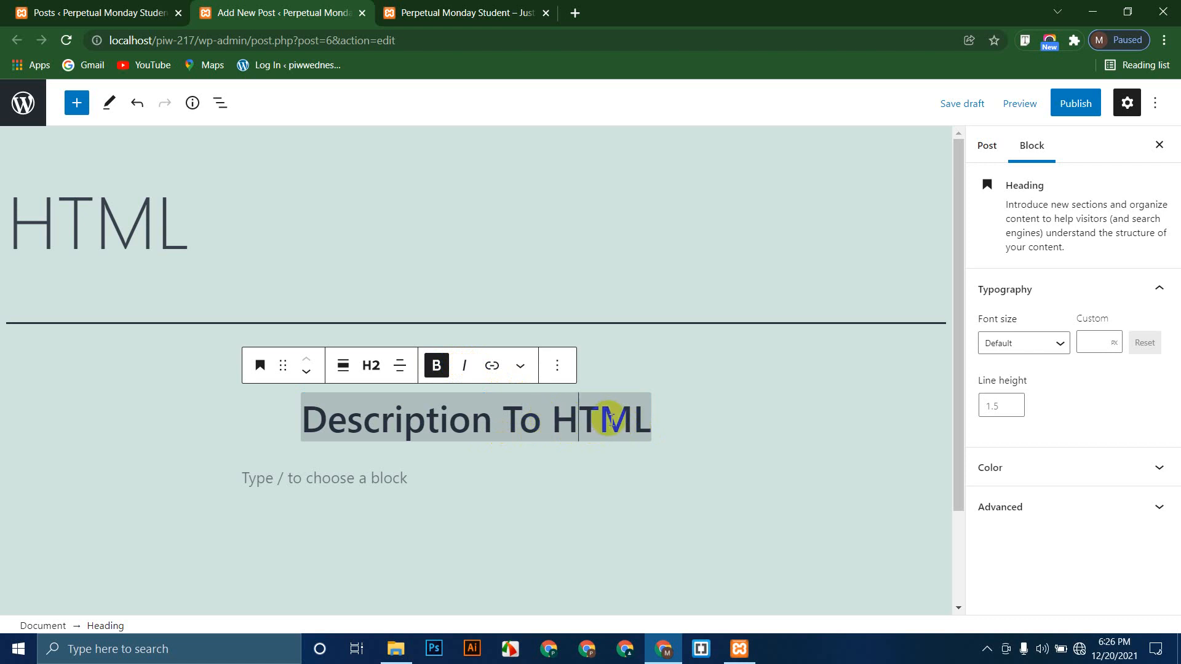
left_click_drag(648, 420, 311, 429)
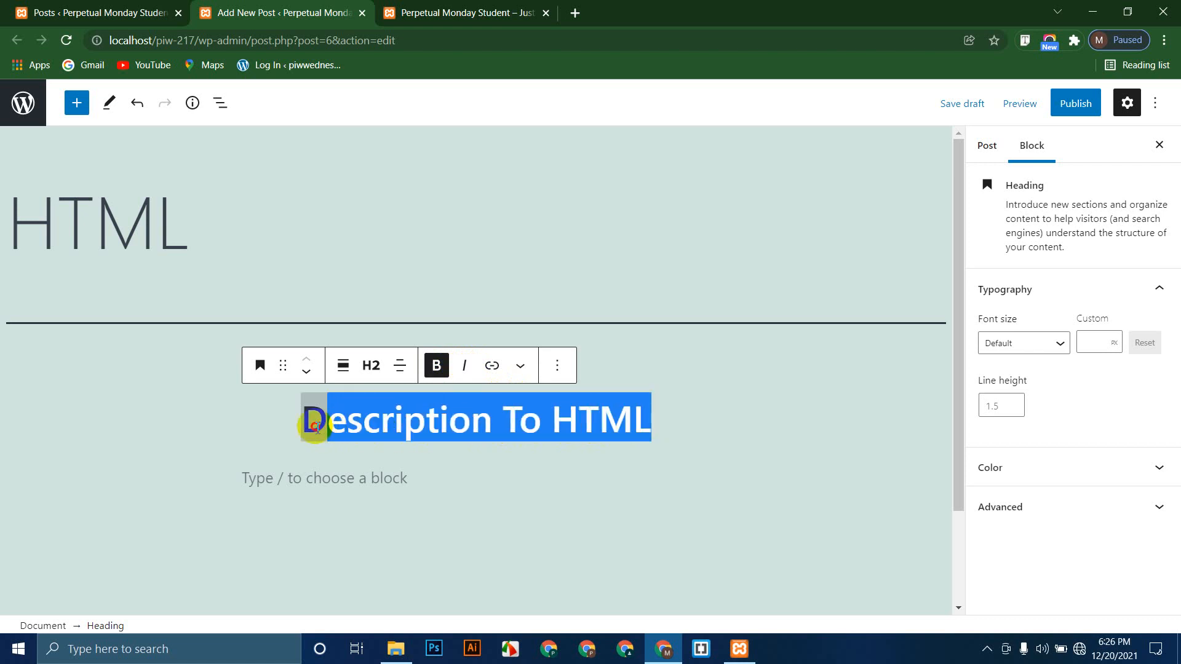
left_click(464, 365)
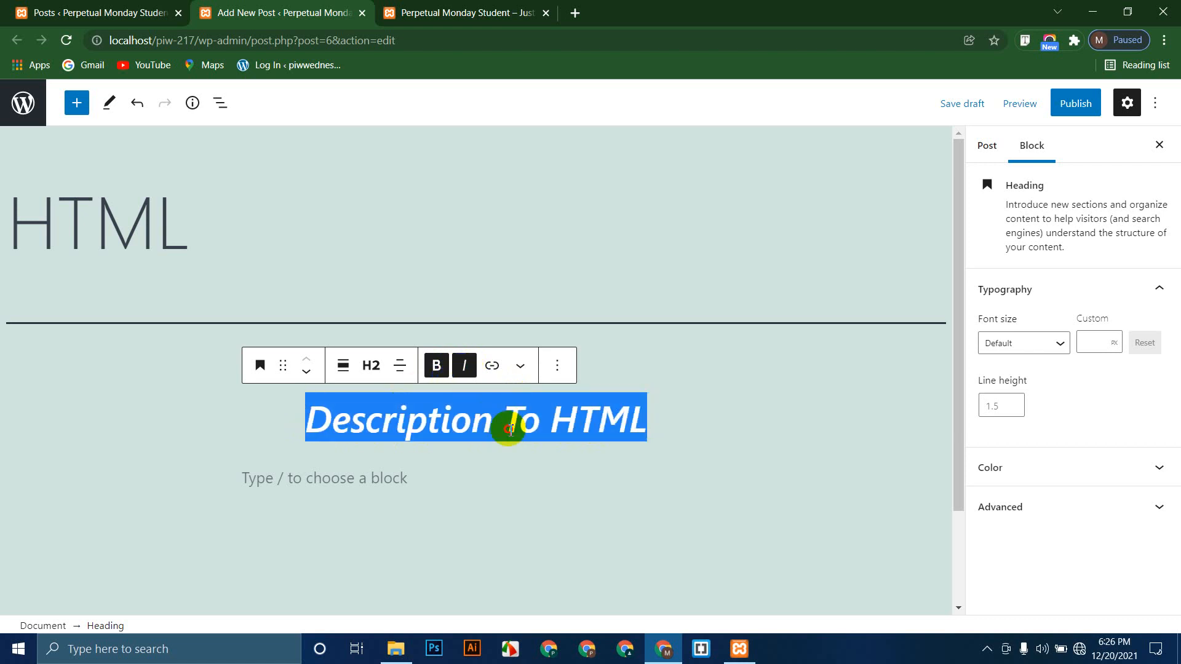
left_click_drag(642, 424, 564, 426)
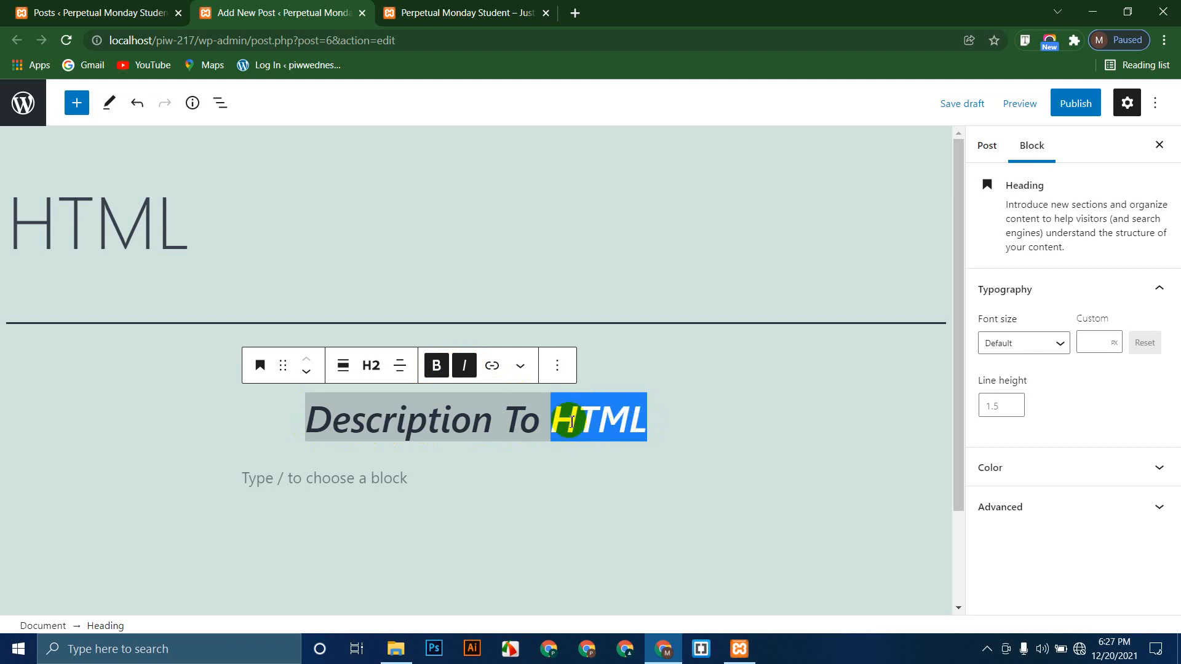
Step: Open itmirajulkhan.com in a new browser tab
left_click(575, 12)
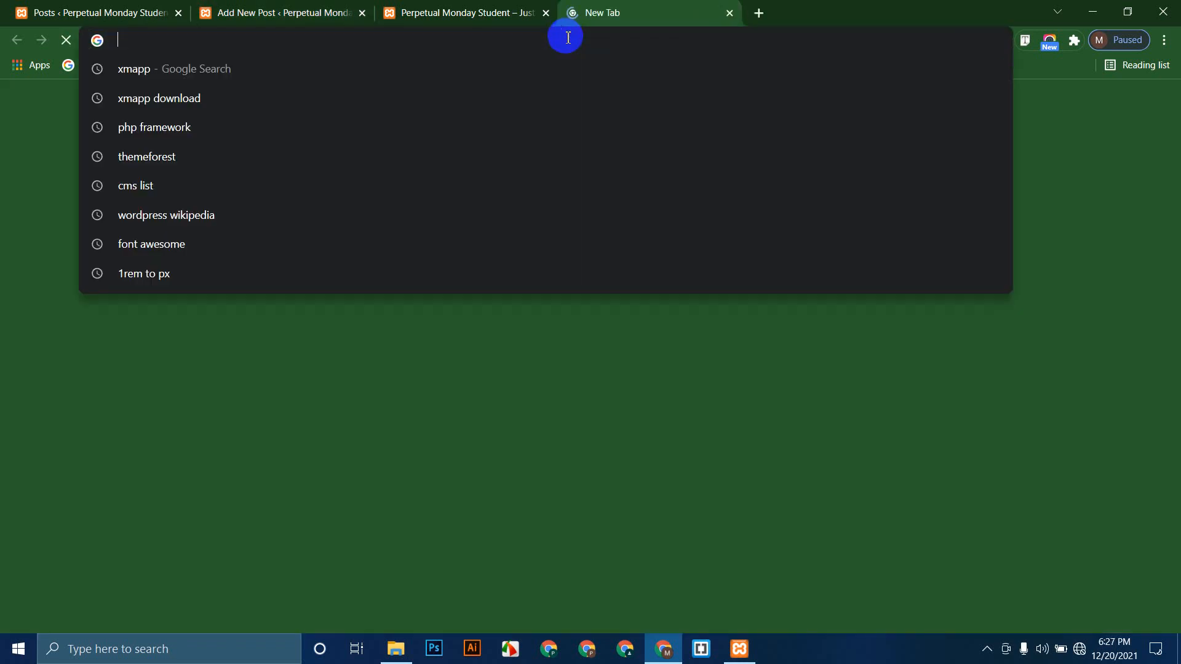
type("itmirajull")
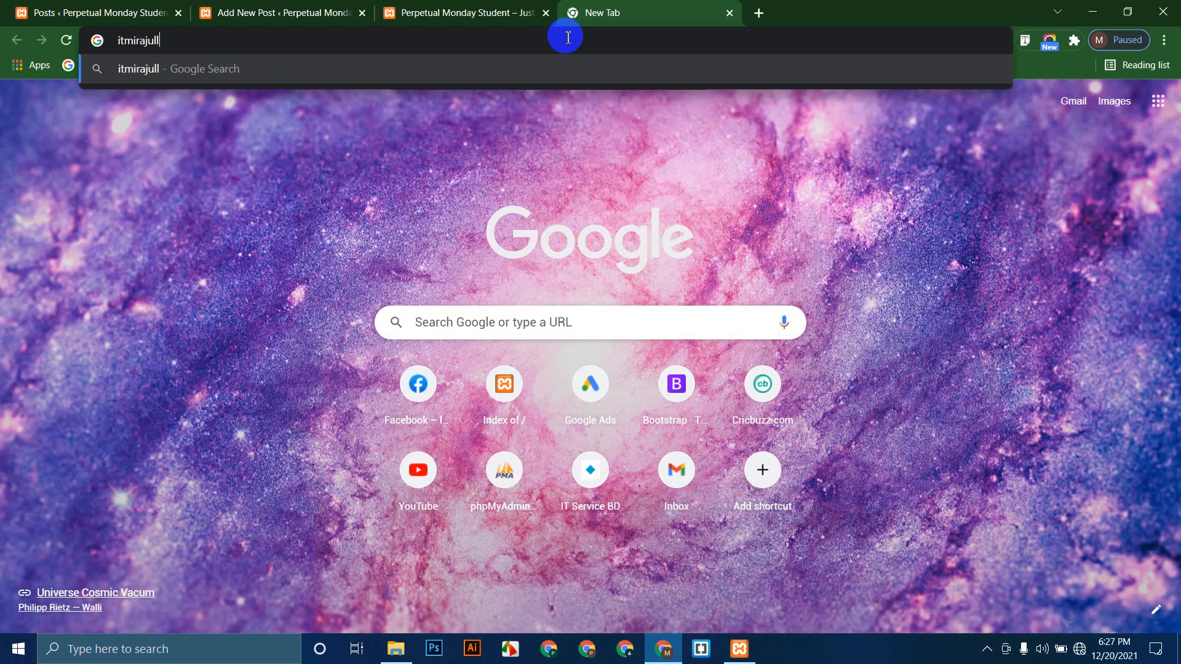
key("BackSpace")
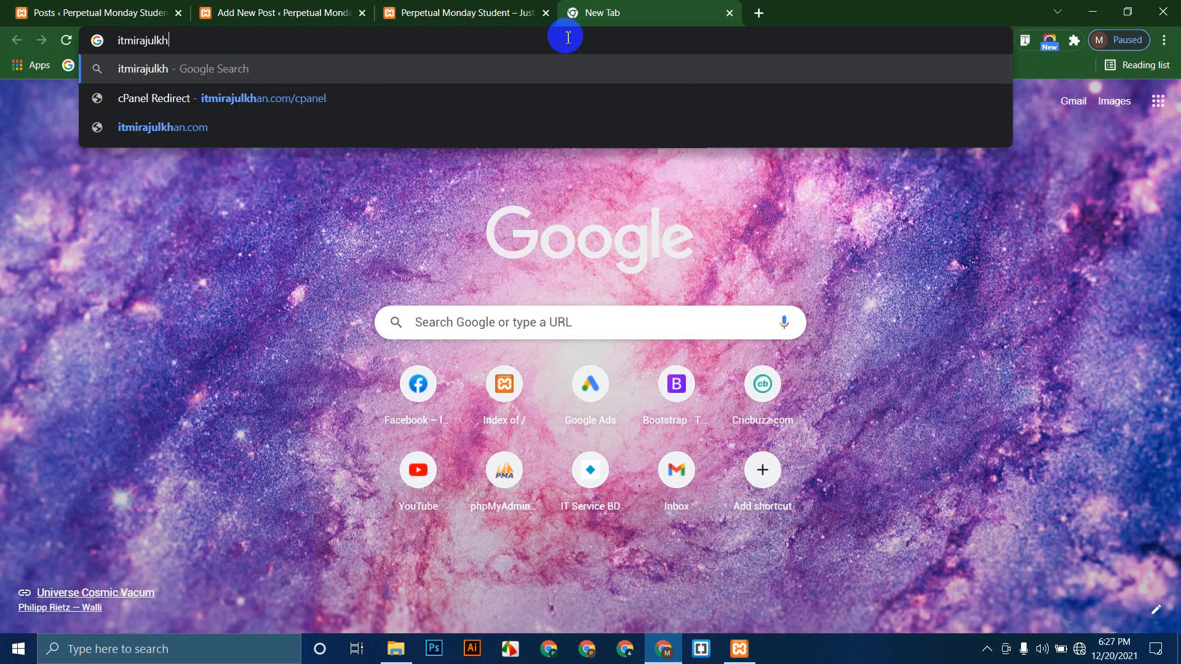
type("khan.com")
key("Return")
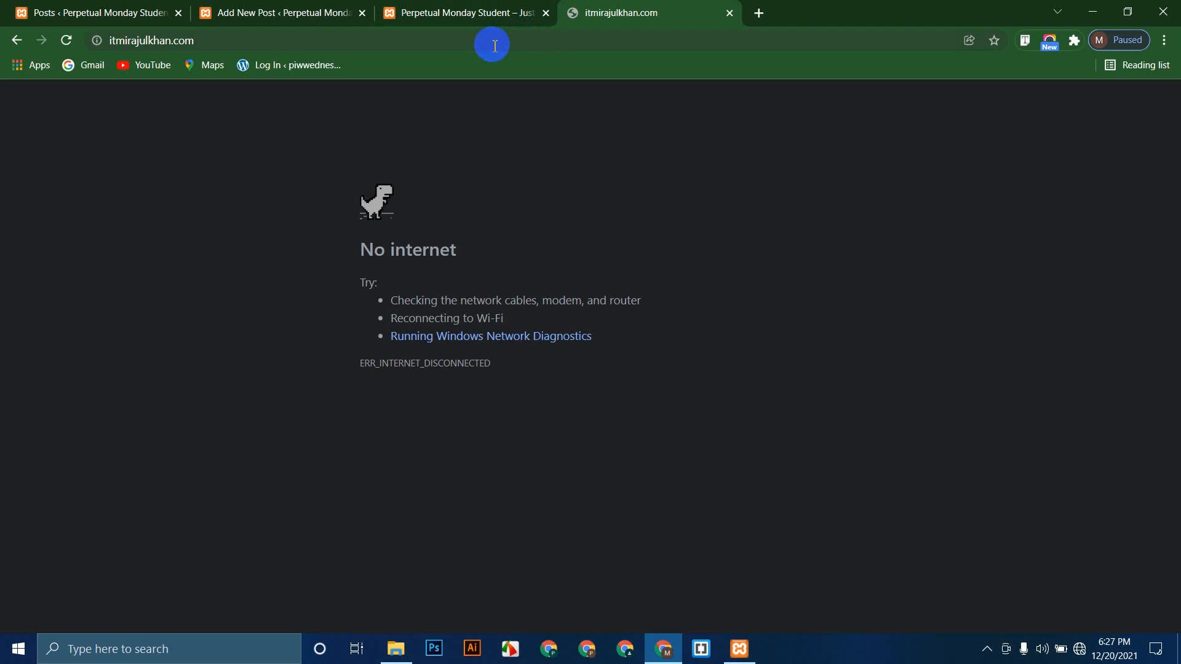
Step: Reconnect to the Perpetual IT World Wi-Fi, set to connect automatically, and reload the blog
left_click(1078, 650)
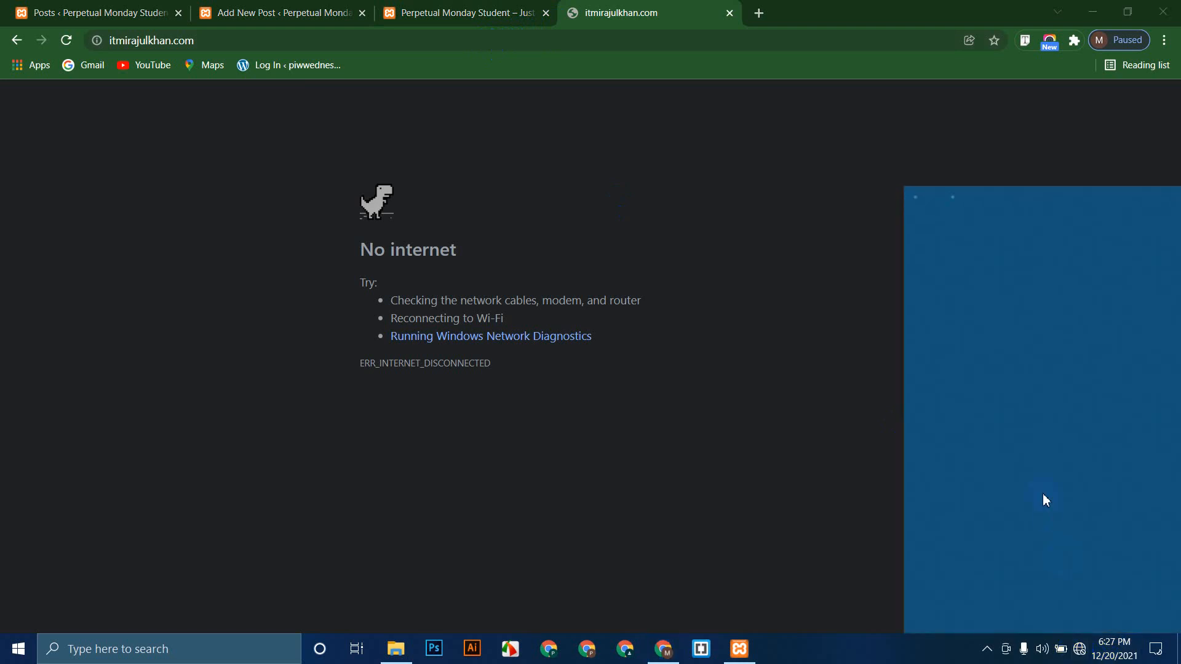
left_click(999, 284)
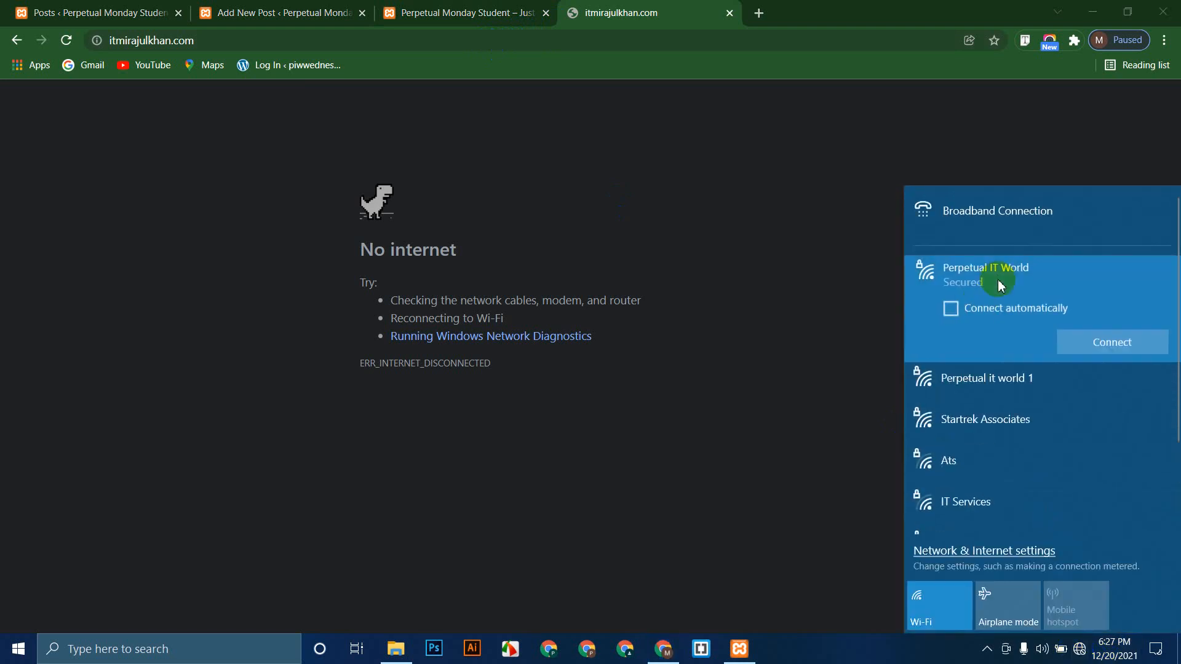
left_click(948, 305)
left_click(1110, 341)
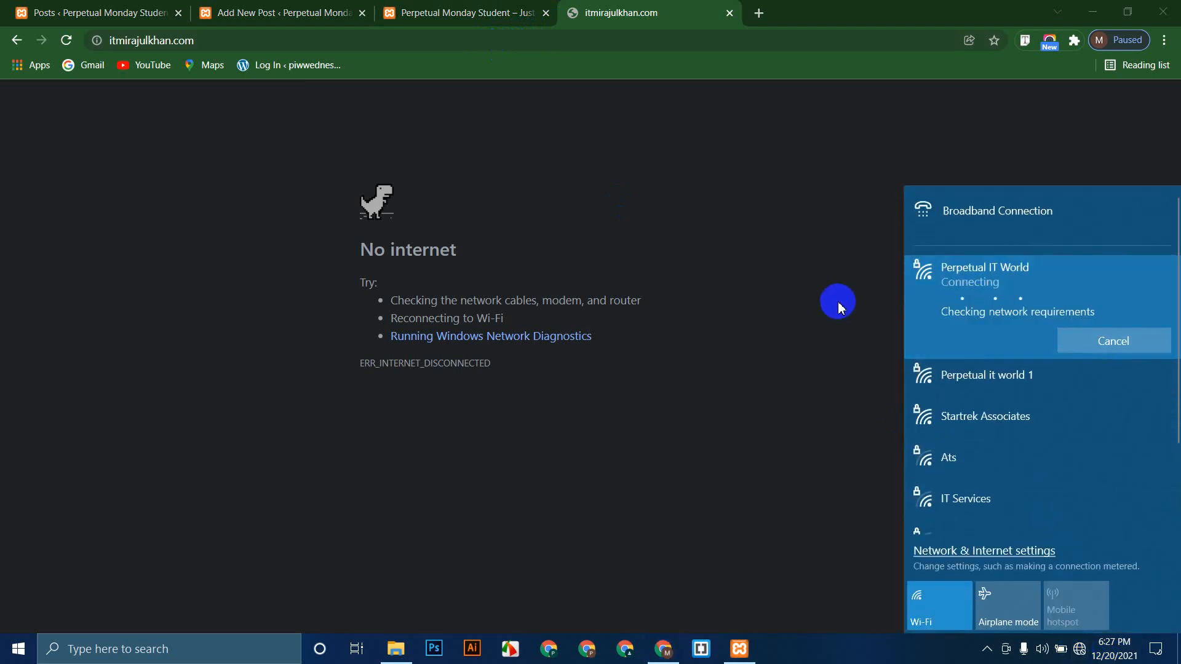
left_click(694, 218)
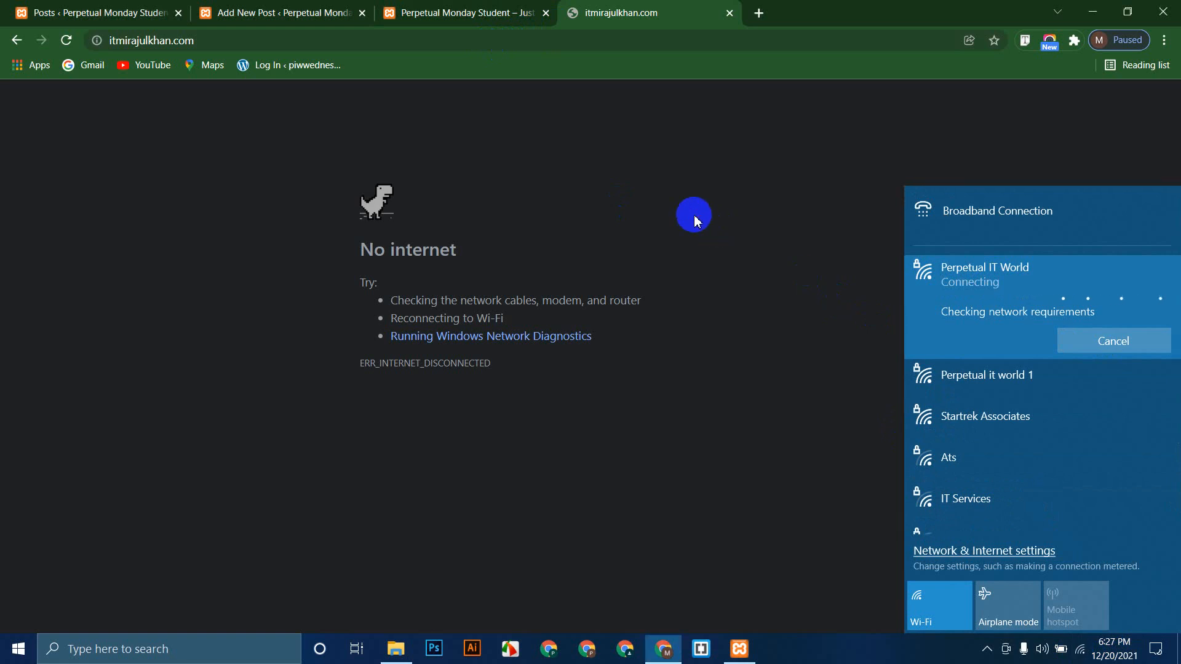
left_click(65, 39)
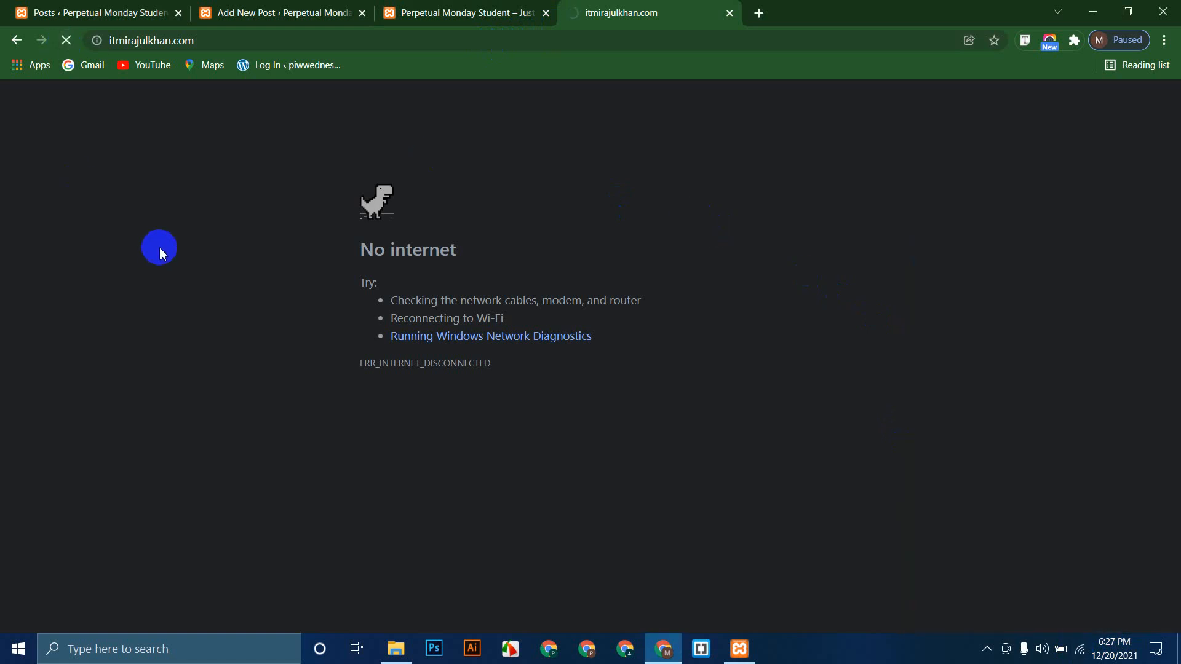
Step: Copy the blog's web address and switch among the open site tabs
left_click(243, 41)
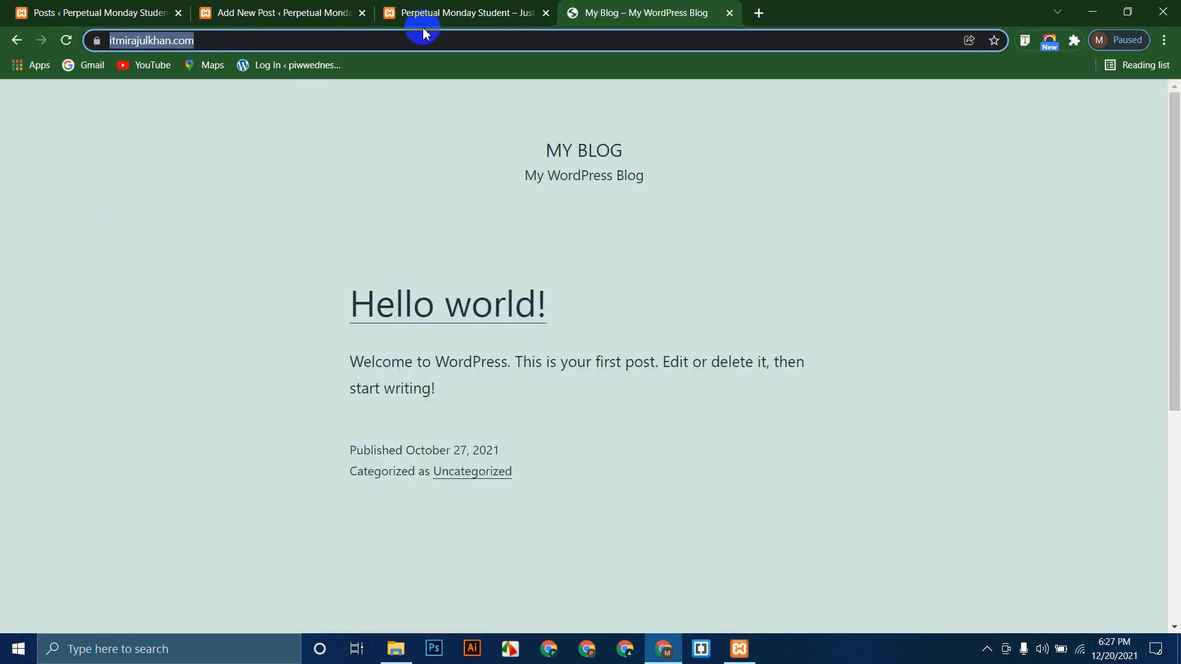
left_click(488, 9)
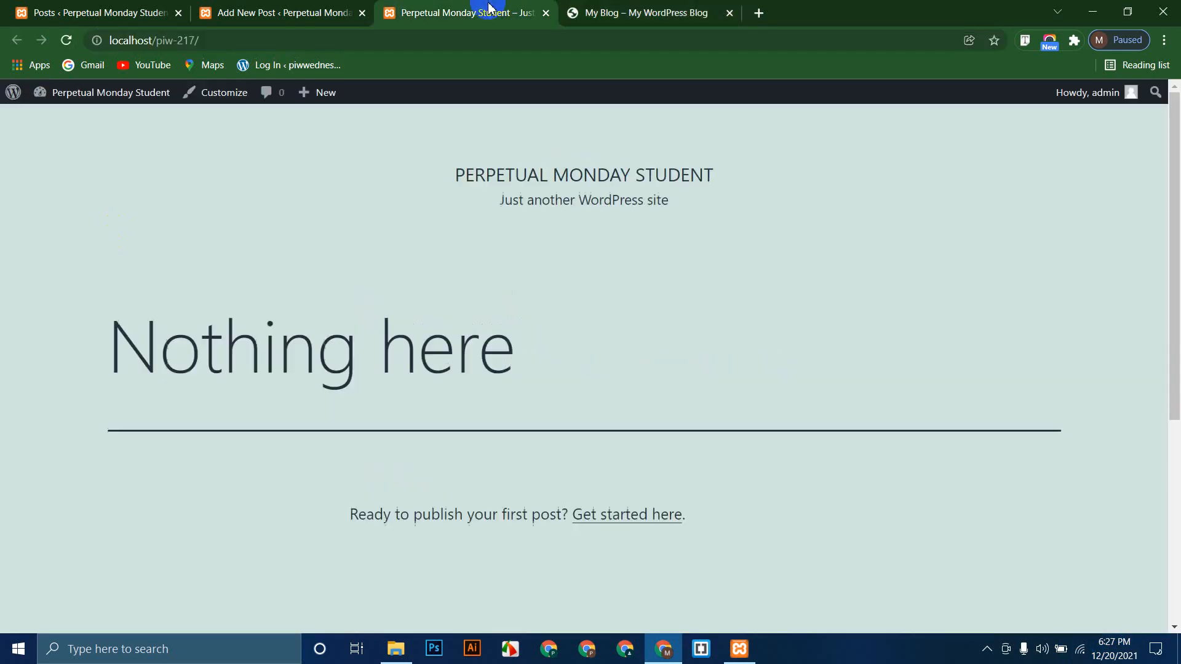
left_click(660, 7)
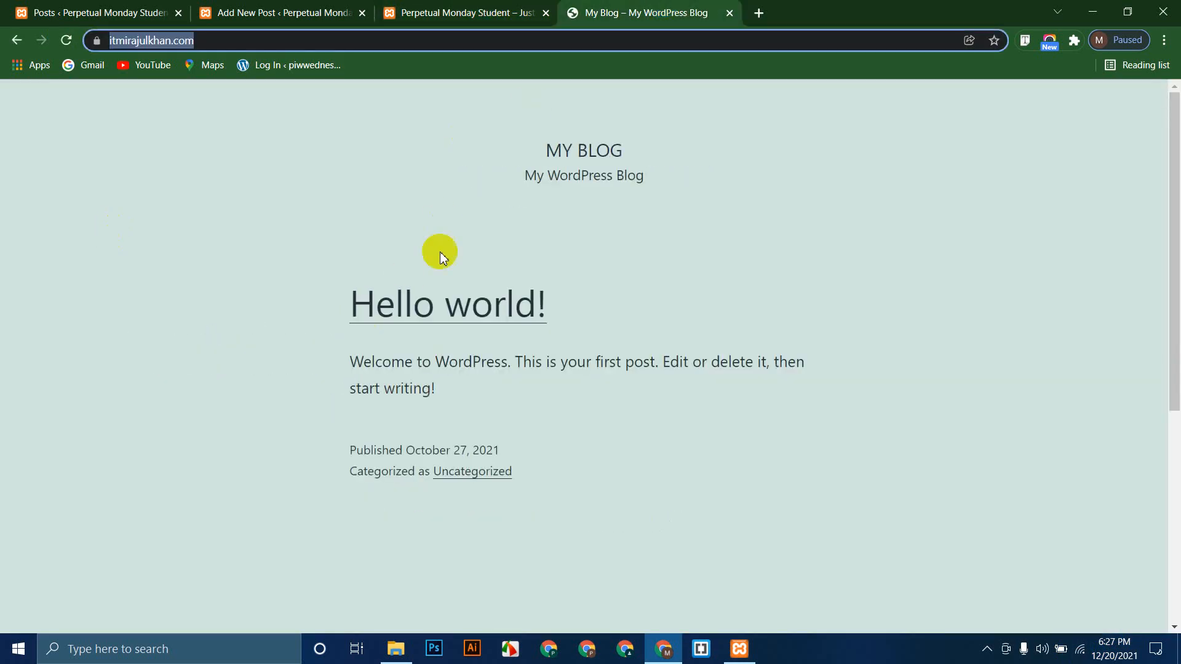
left_click(431, 8)
left_click(288, 9)
left_click(645, 7)
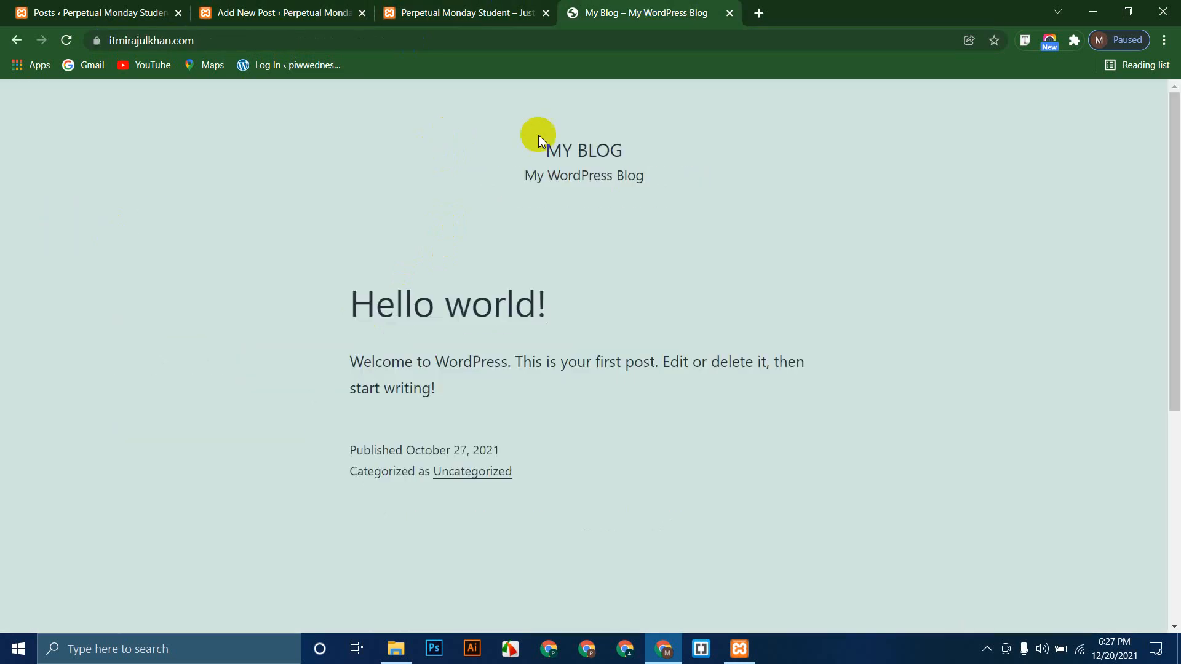
left_click(461, 9)
Step: Link the word HTML to the pasted blog address, opening in a new tab
left_click(244, 6)
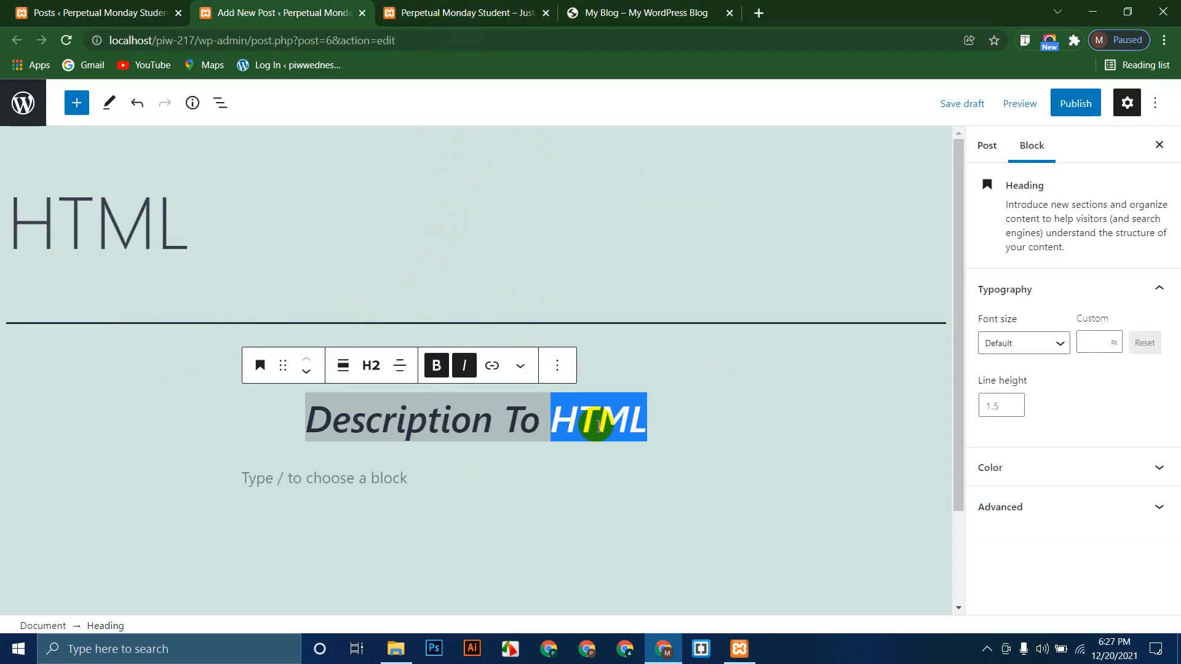
left_click(491, 367)
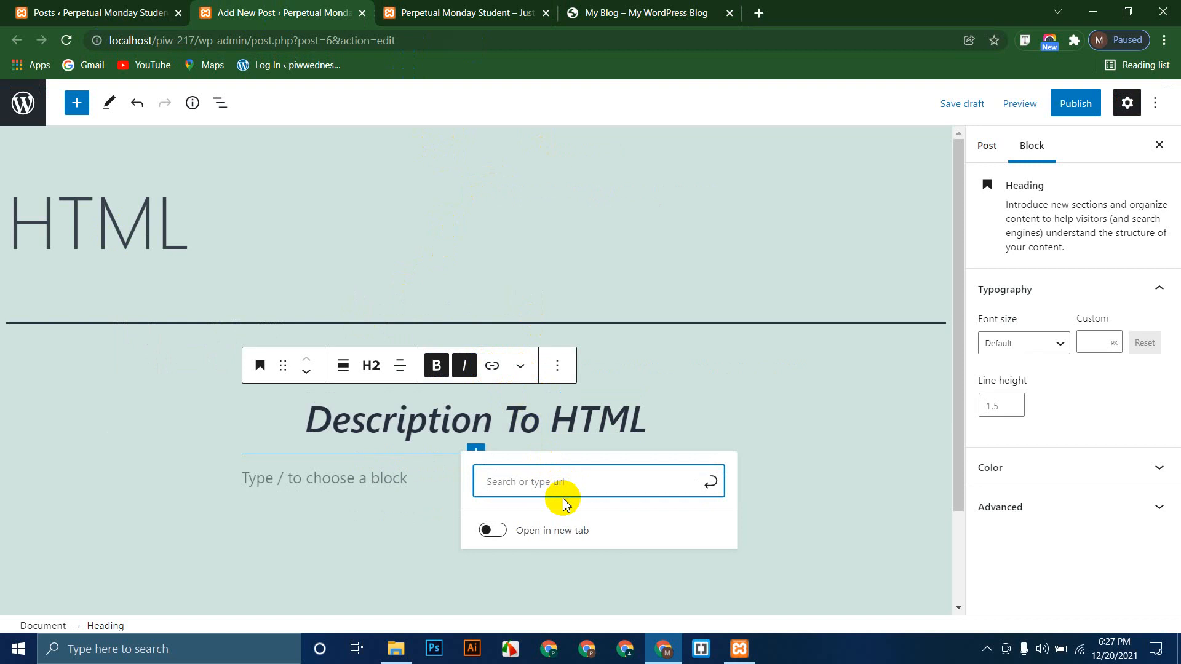
type("https://lemupdlbbon.com")
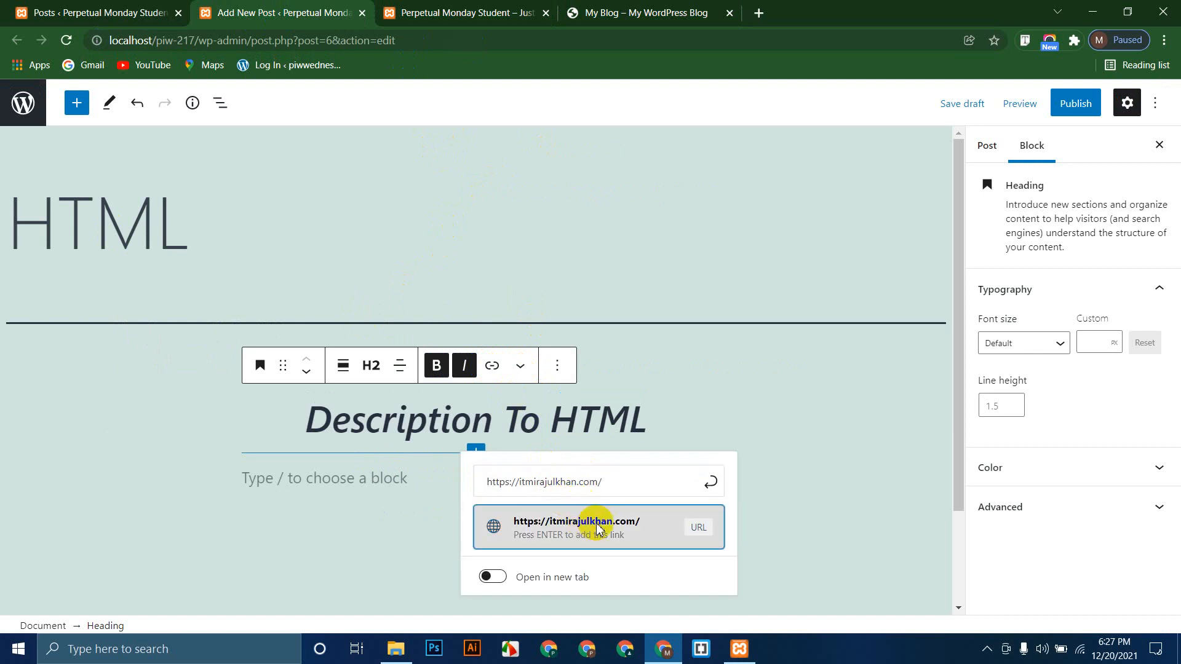
left_click(593, 525)
left_click(486, 366)
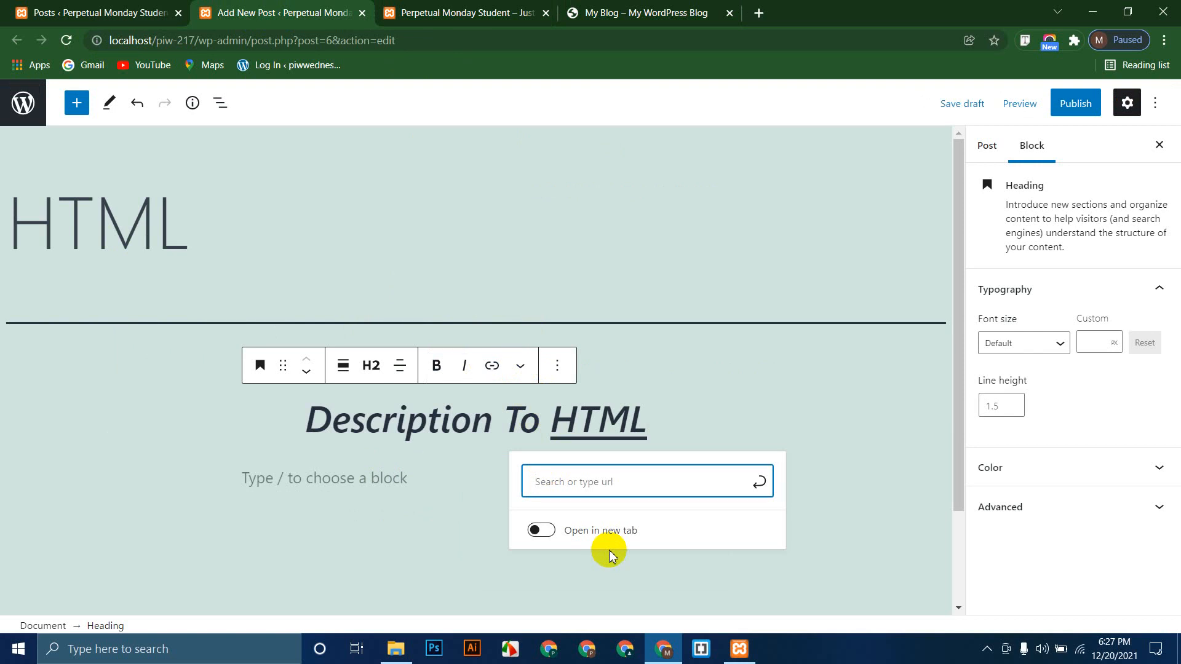
left_click(542, 533)
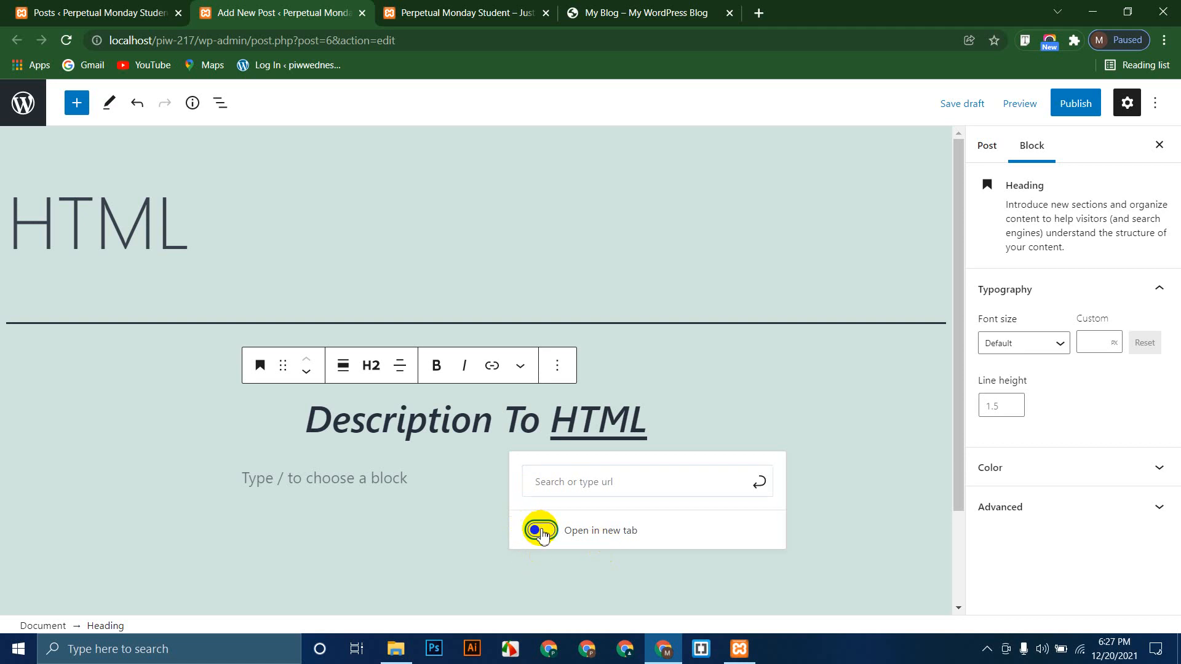
left_click(469, 487)
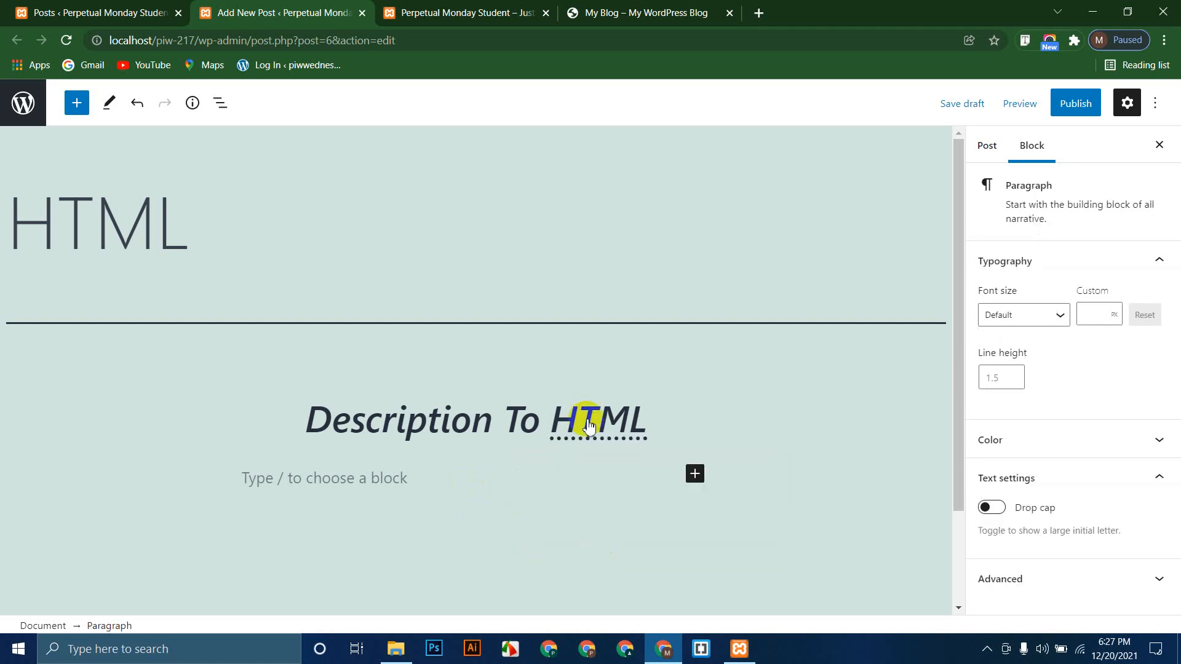
Step: Select the whole heading and look through the extra formatting options without applying any
triple_click(448, 421)
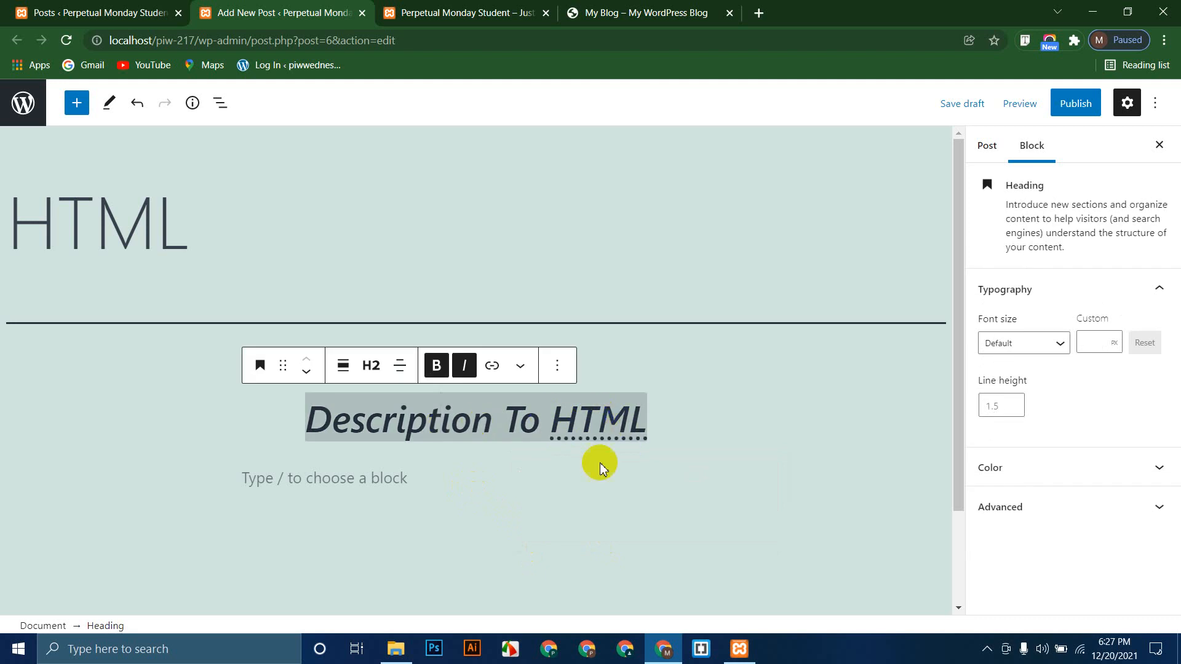
left_click(520, 365)
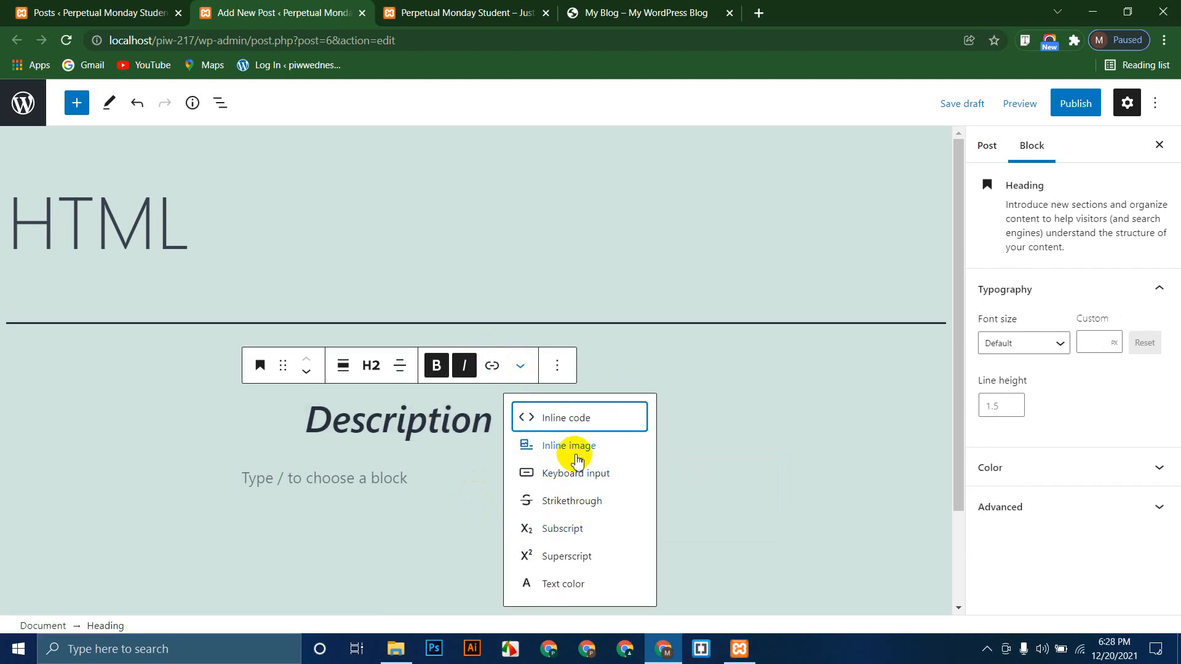
left_click(431, 479)
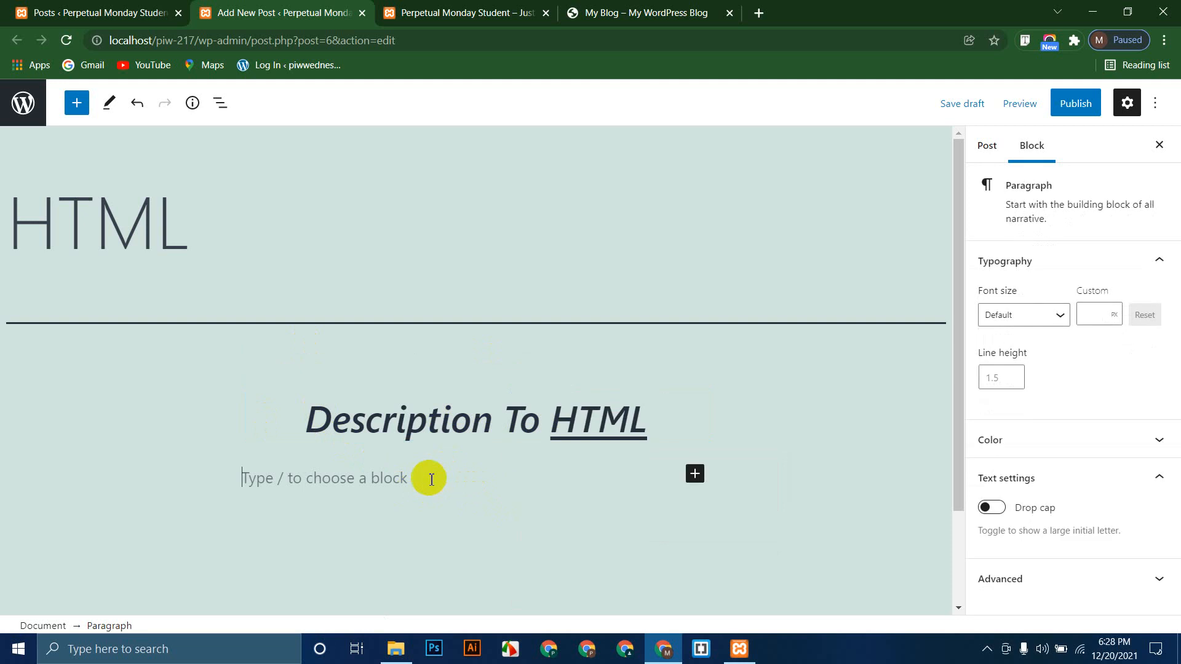
Step: Try dragging Paragraph blocks from the block library below the heading, then close the library
left_click(76, 104)
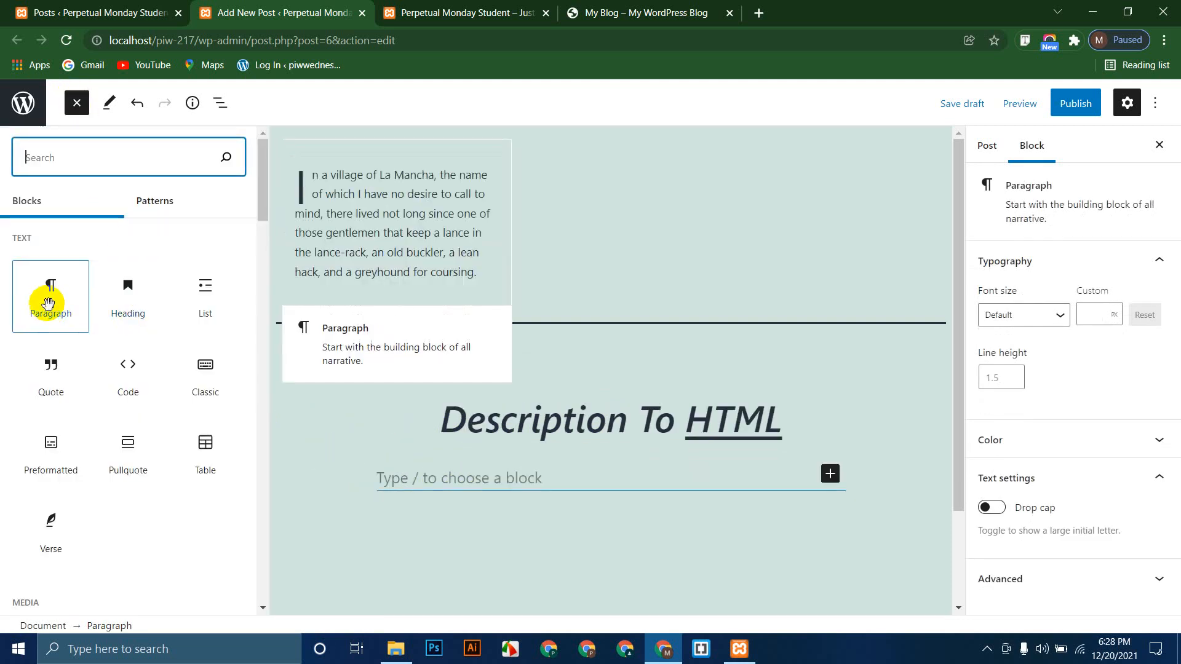
left_click_drag(46, 297, 421, 489)
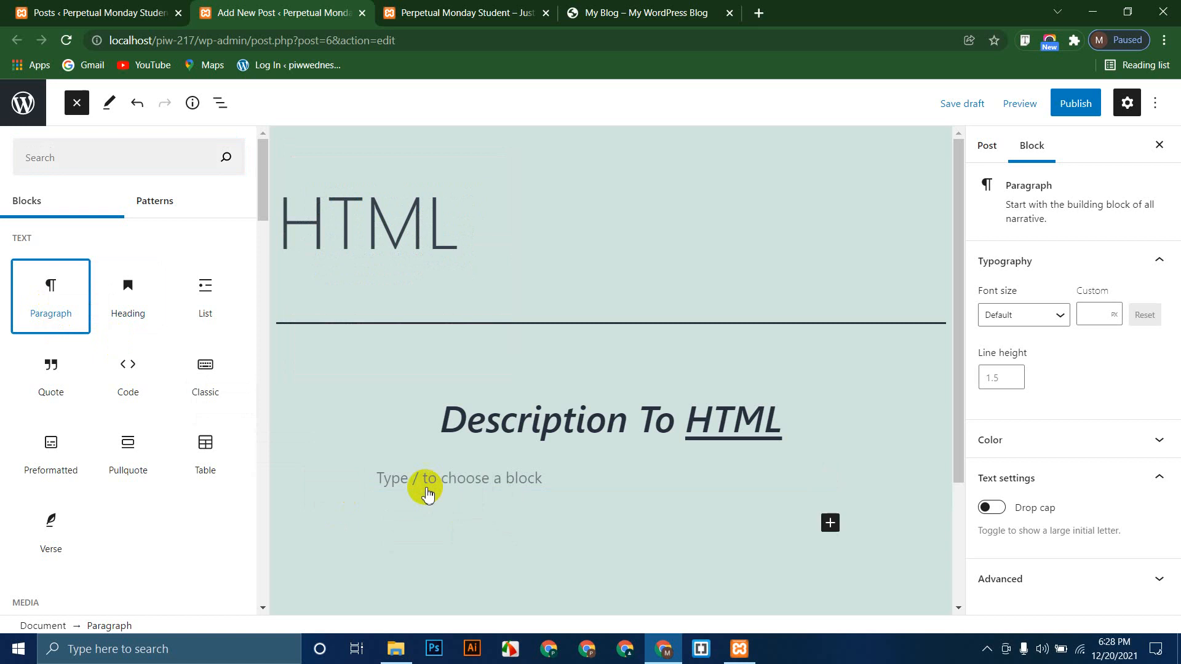
scroll(376, 449, "down", 3)
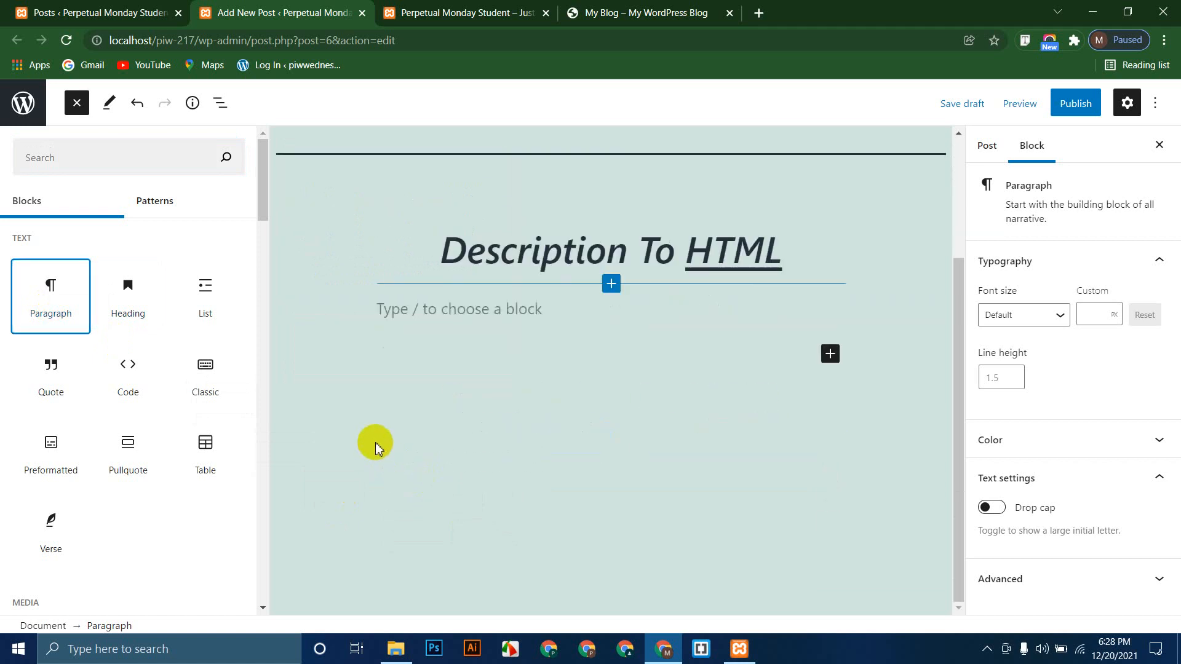
left_click(464, 306)
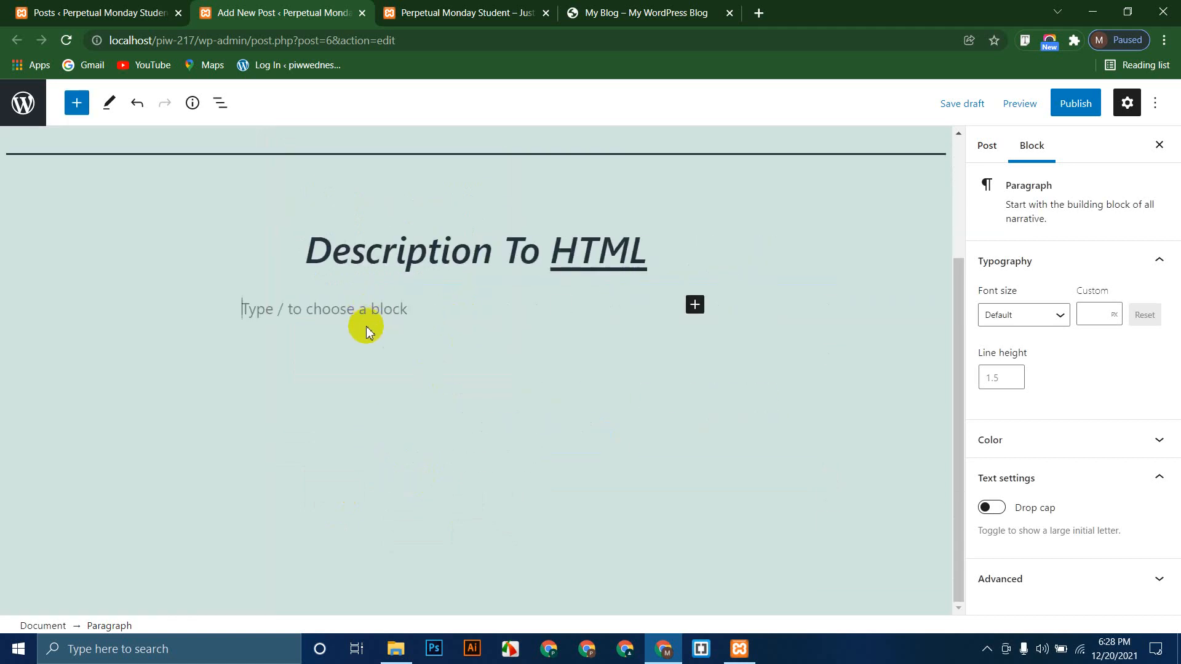
left_click(78, 109)
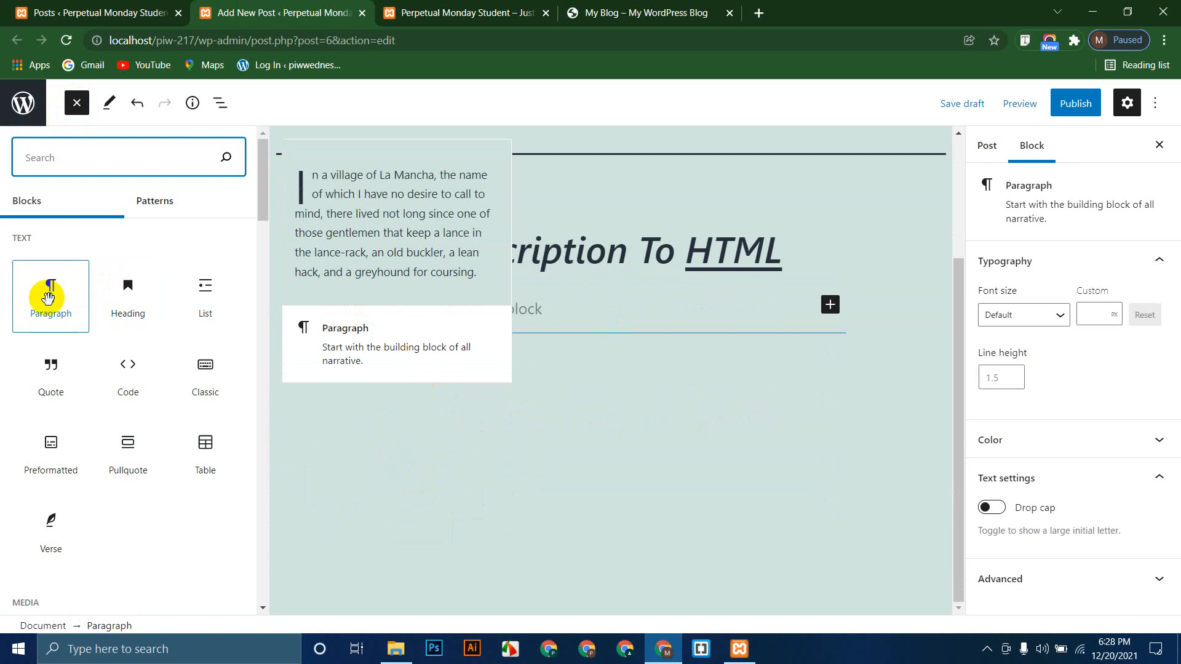
left_click_drag(64, 310, 466, 355)
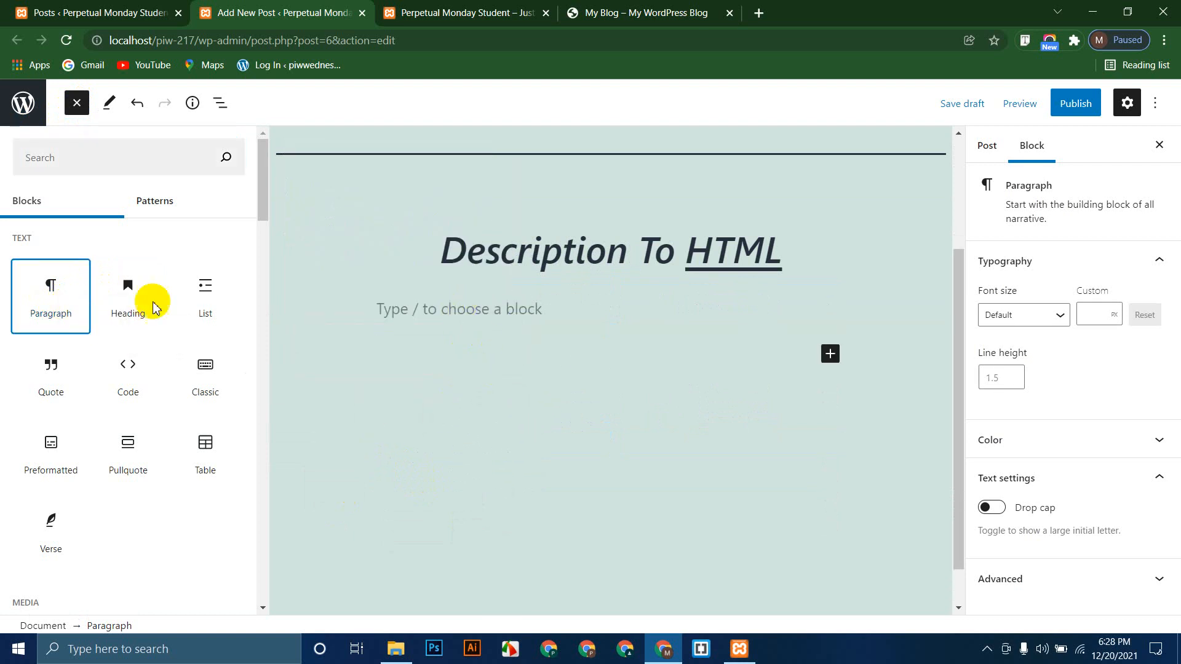
mouse_move(51, 291)
left_click_drag(51, 292, 477, 311)
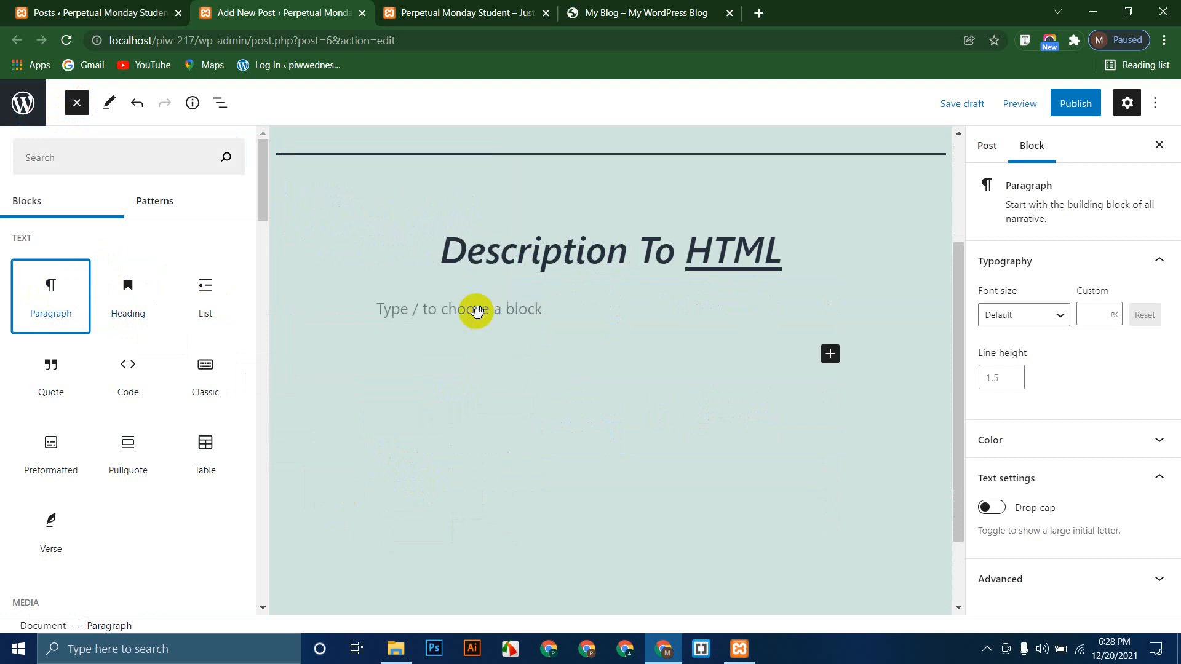
left_click(437, 311)
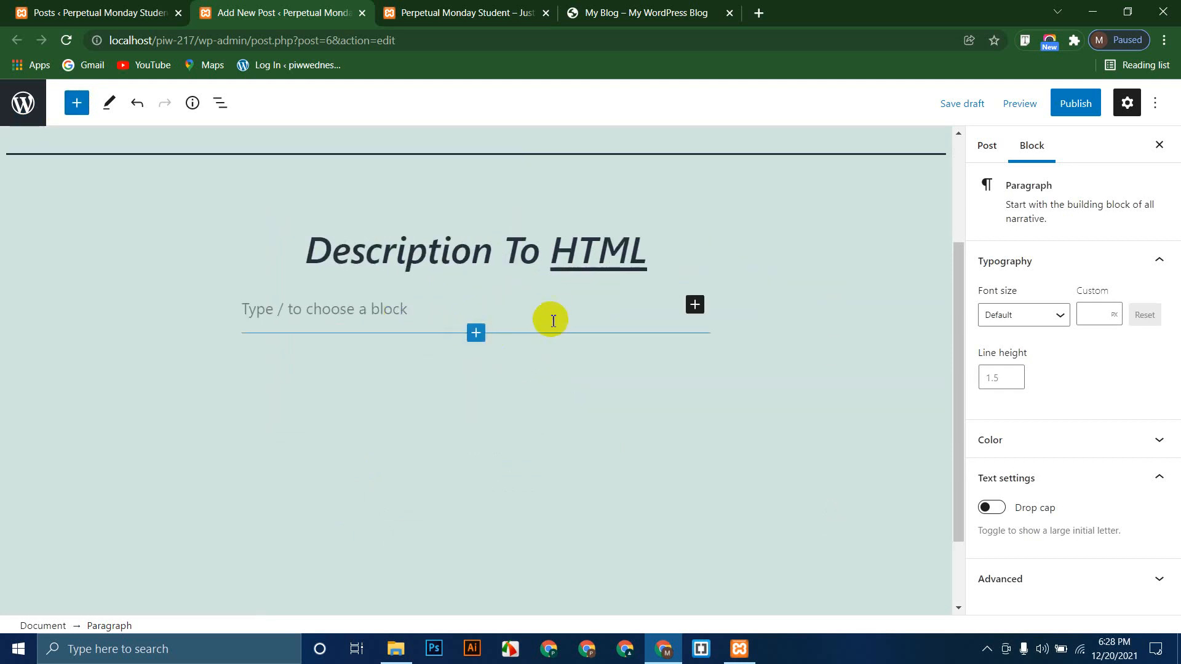
Step: Add an empty paragraph block under the heading and place the caret in it
left_click(696, 306)
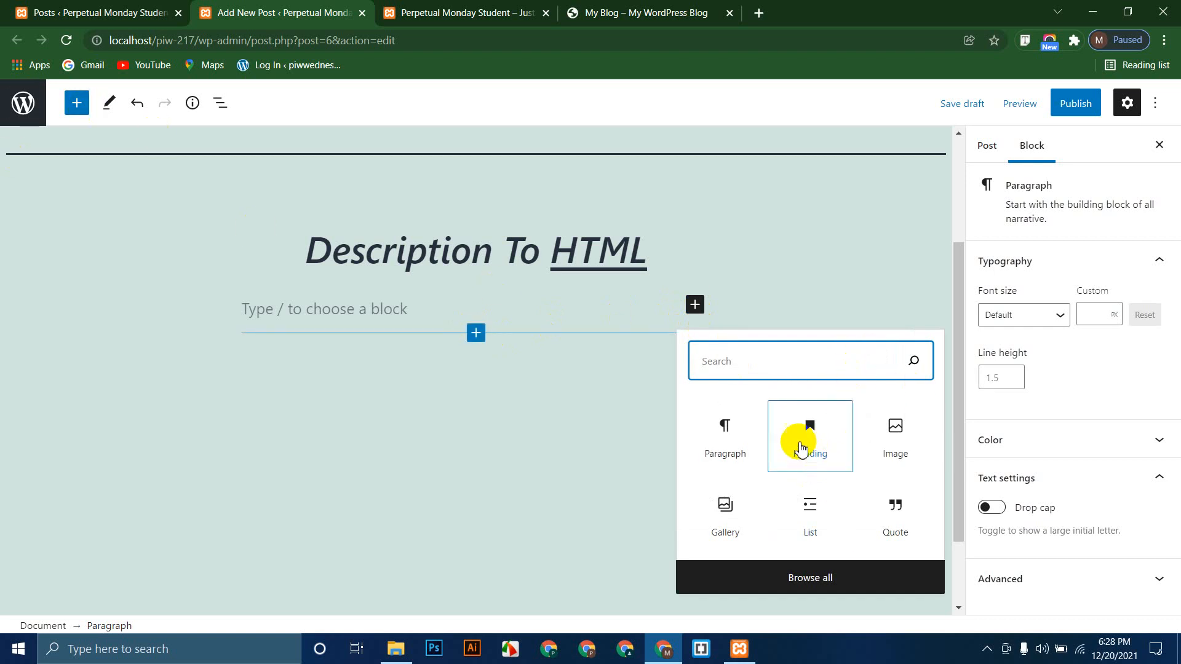
mouse_move(738, 436)
left_mouse_down()
mouse_move(559, 408)
mouse_move(447, 371)
mouse_move(748, 442)
mouse_move(735, 439)
left_mouse_up()
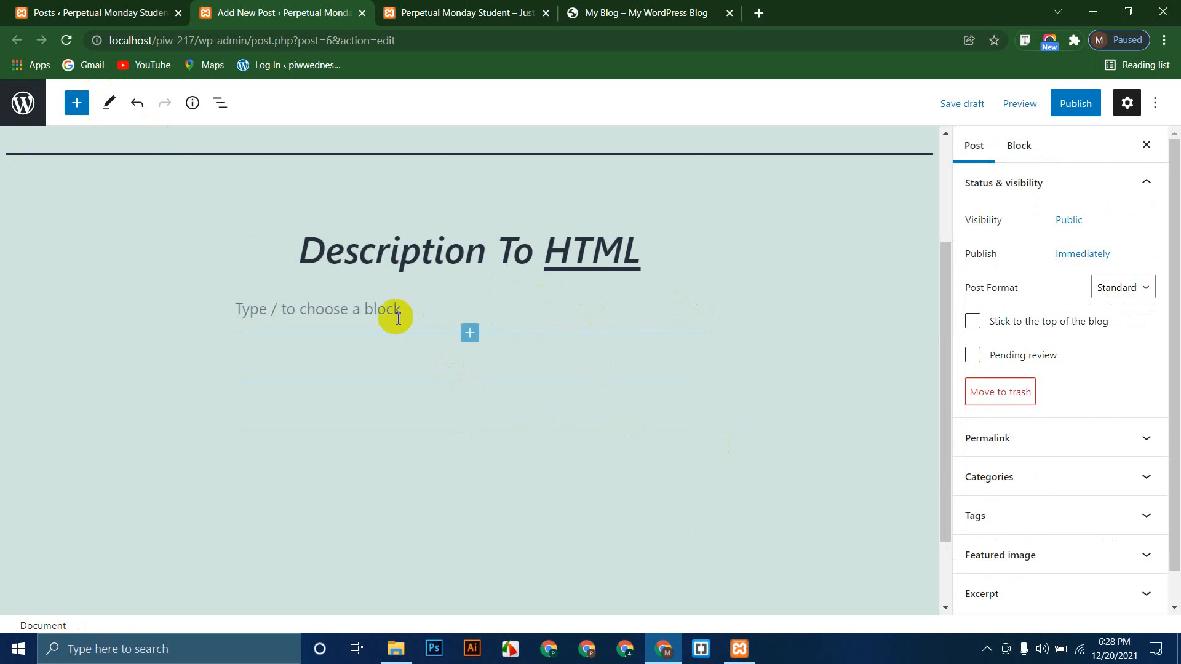
left_click(695, 353)
left_click(727, 492)
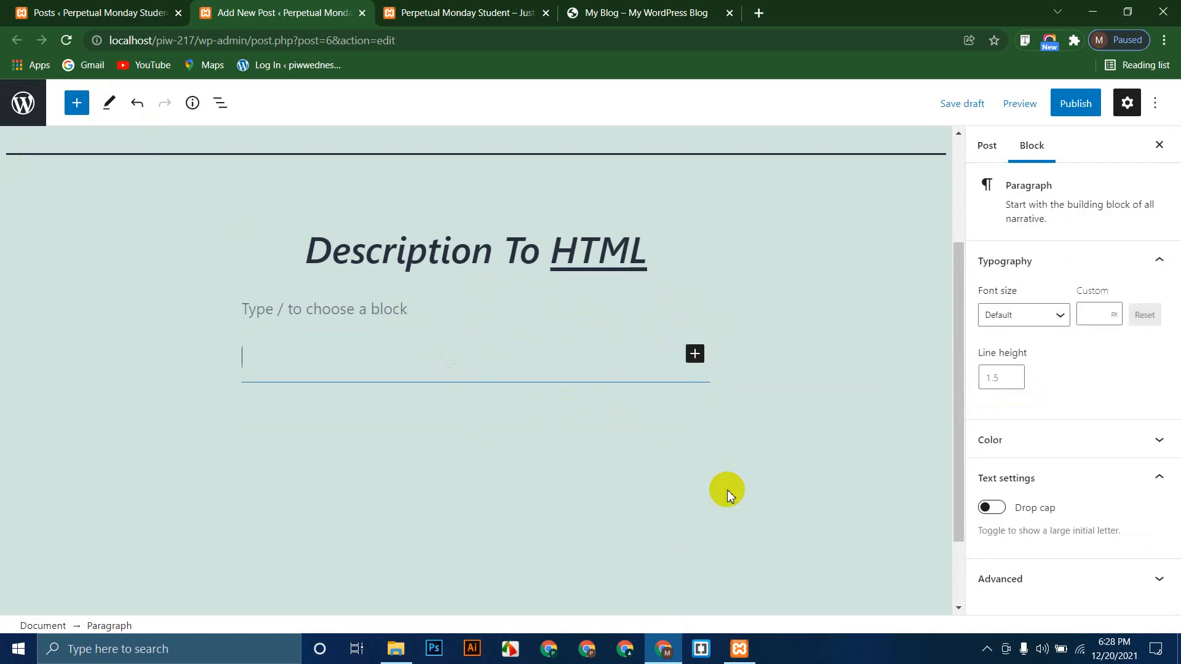
left_click(286, 348)
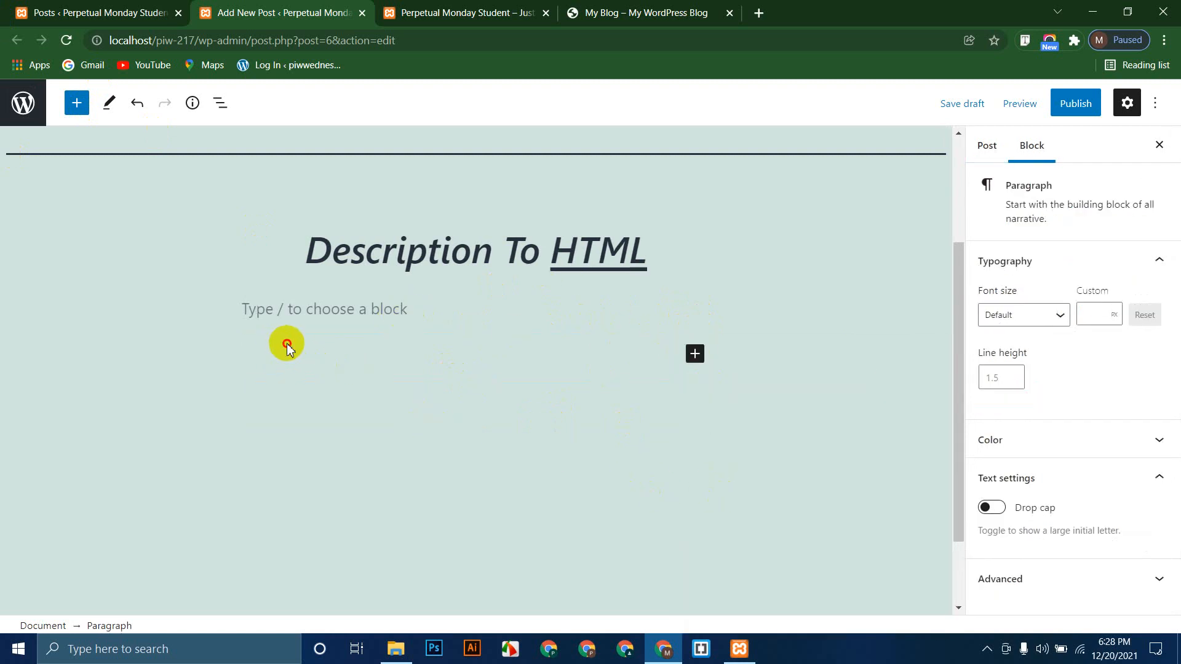
left_click(343, 300)
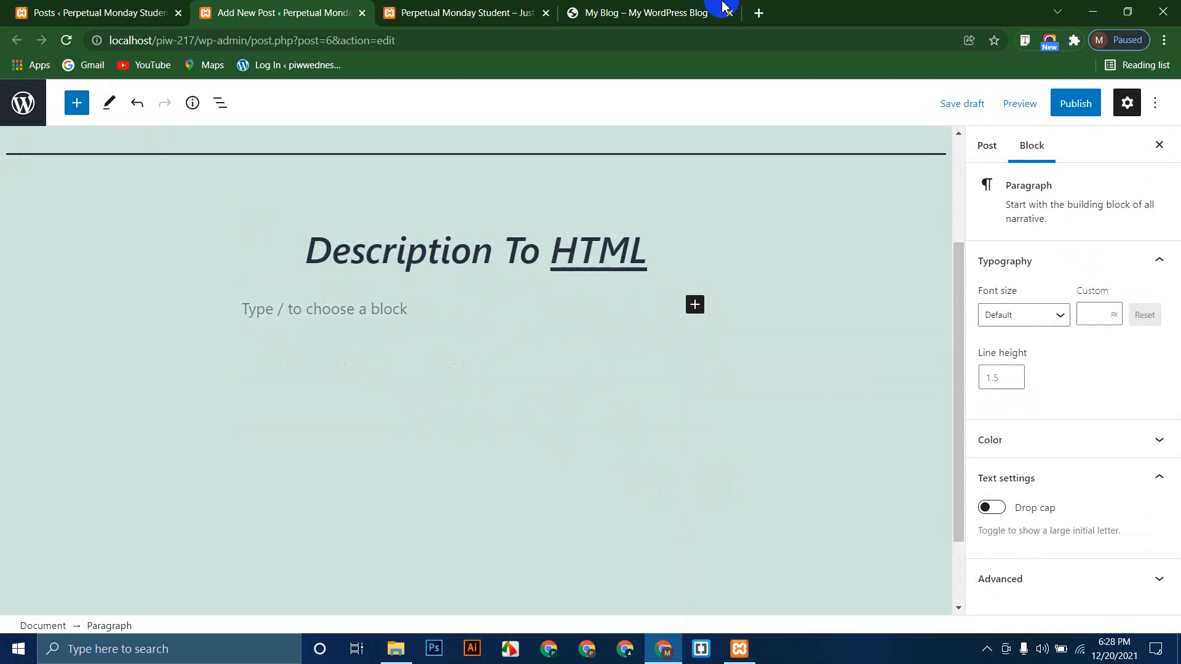
left_click(758, 13)
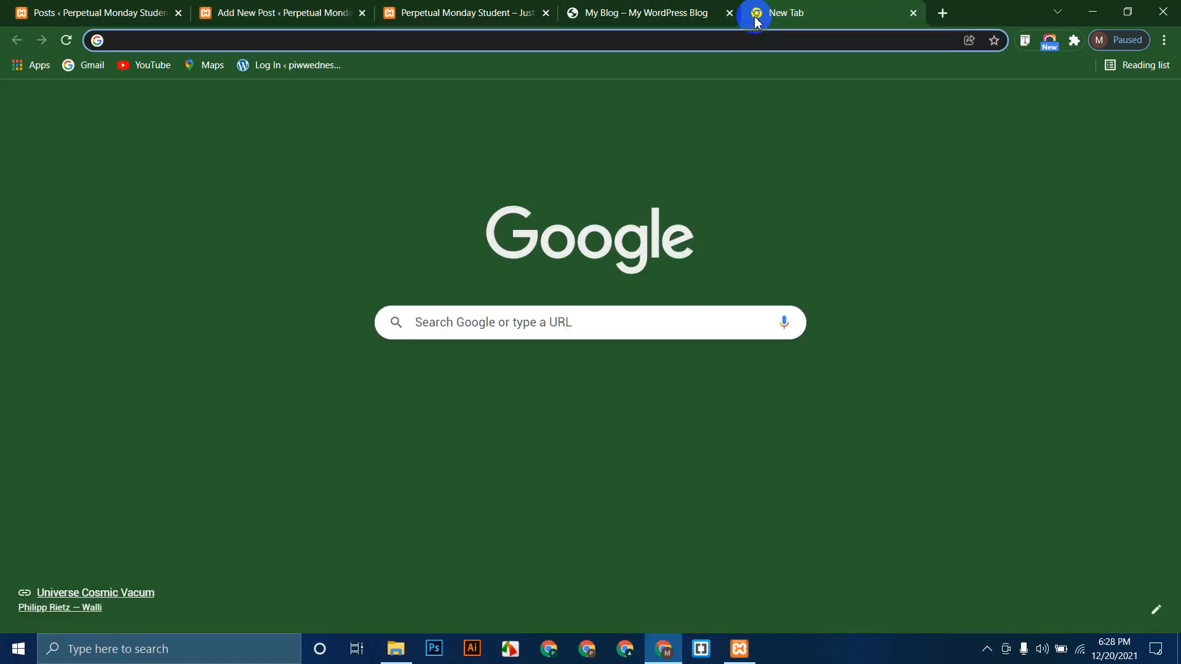
Step: Search 'lorem', open lipsum.com, and select its first Lorem Ipsum paragraph
type("lorem")
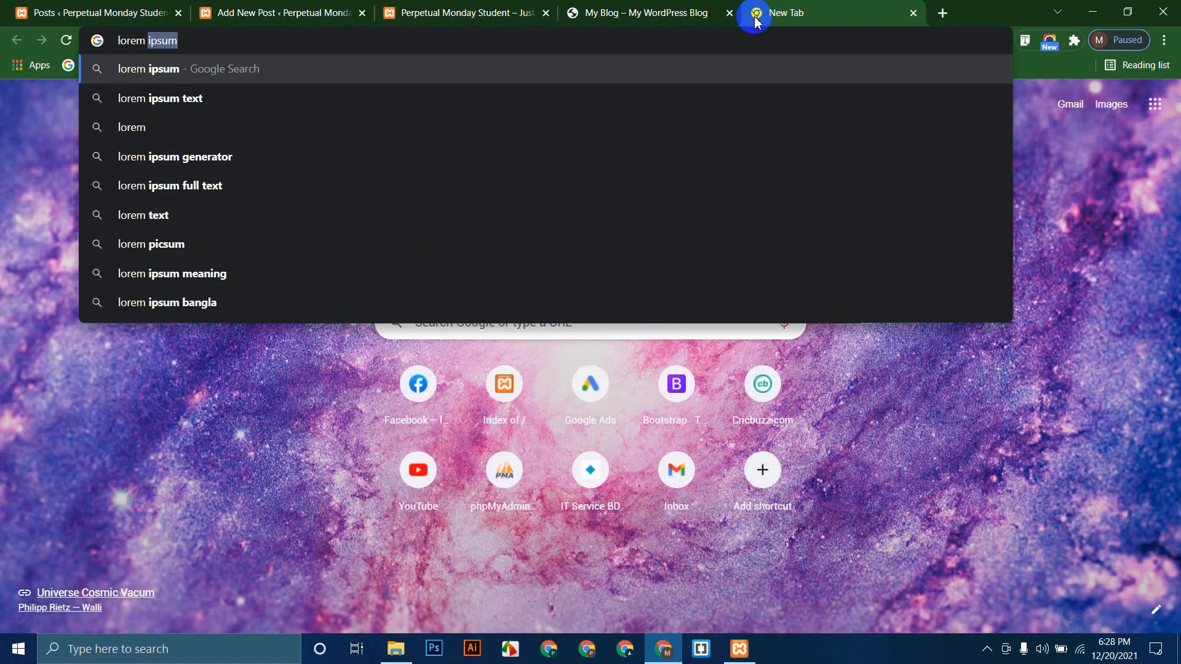
key("Return")
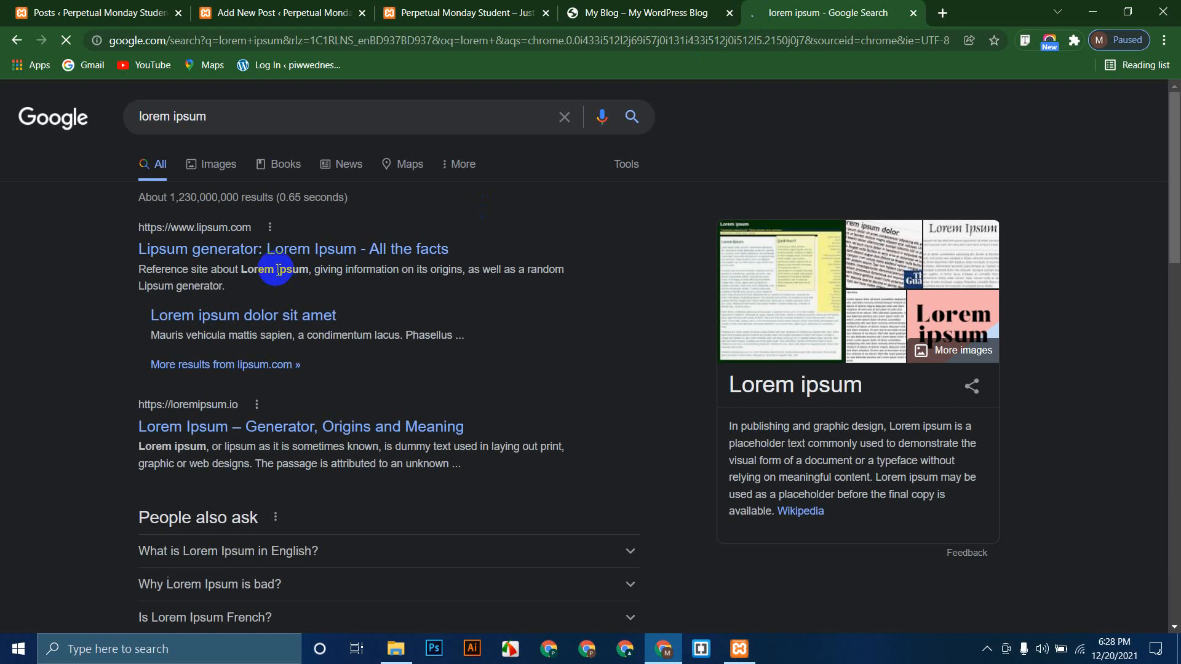
left_click(273, 251)
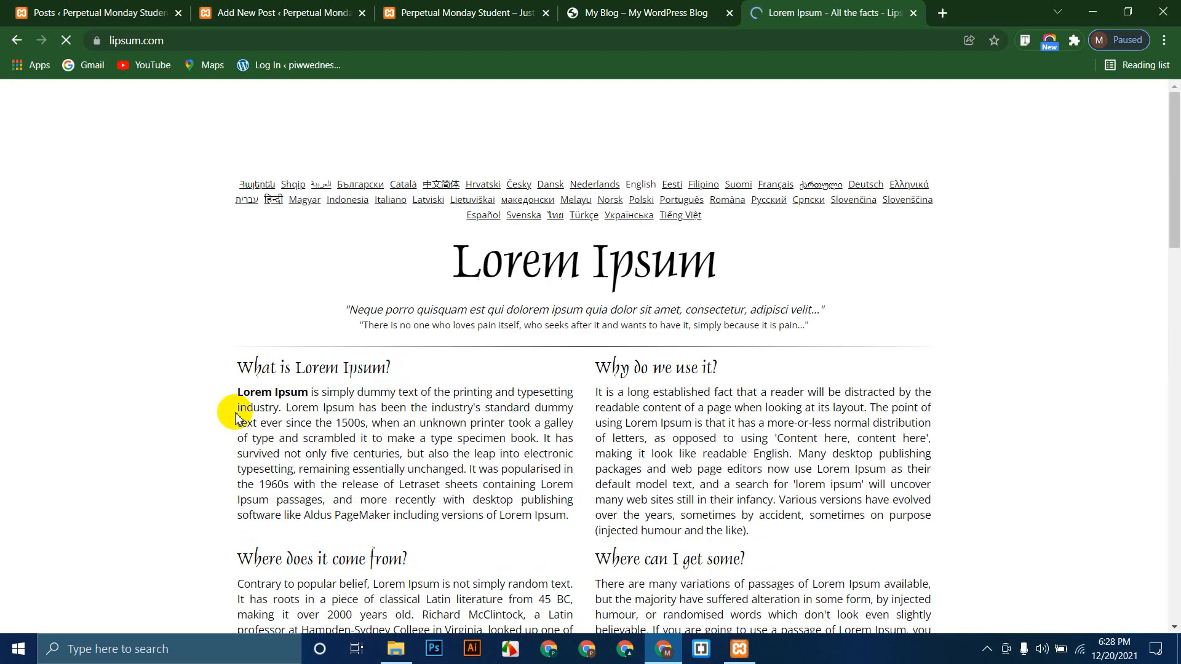
left_click_drag(251, 401, 492, 484)
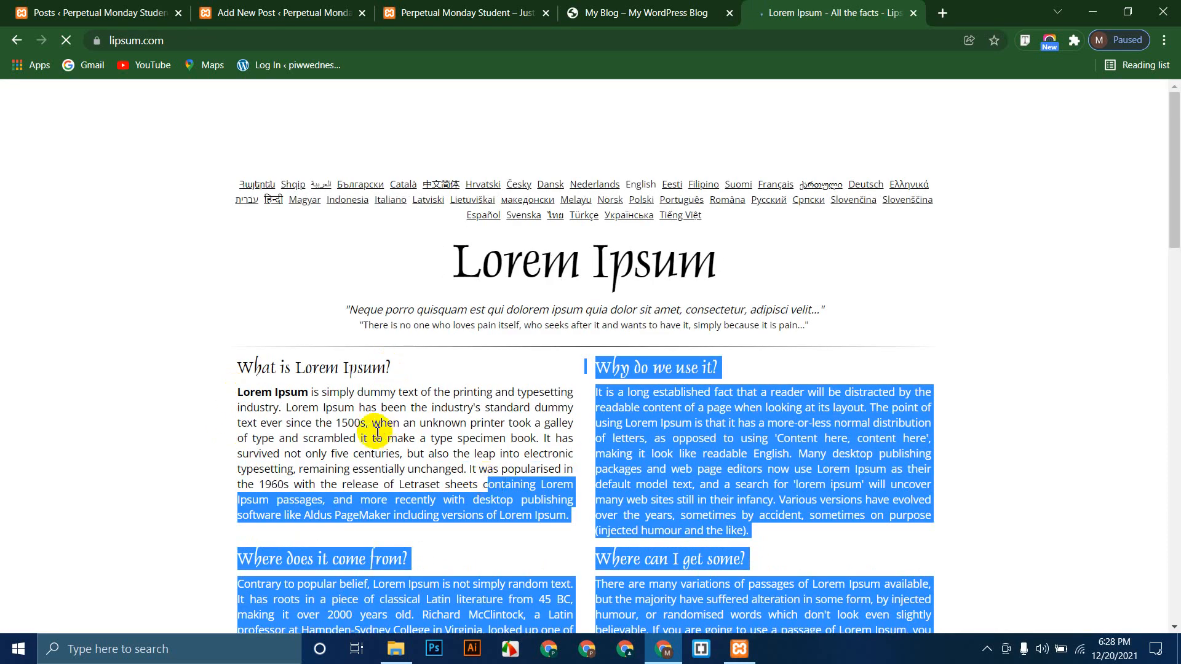
double_click(304, 407)
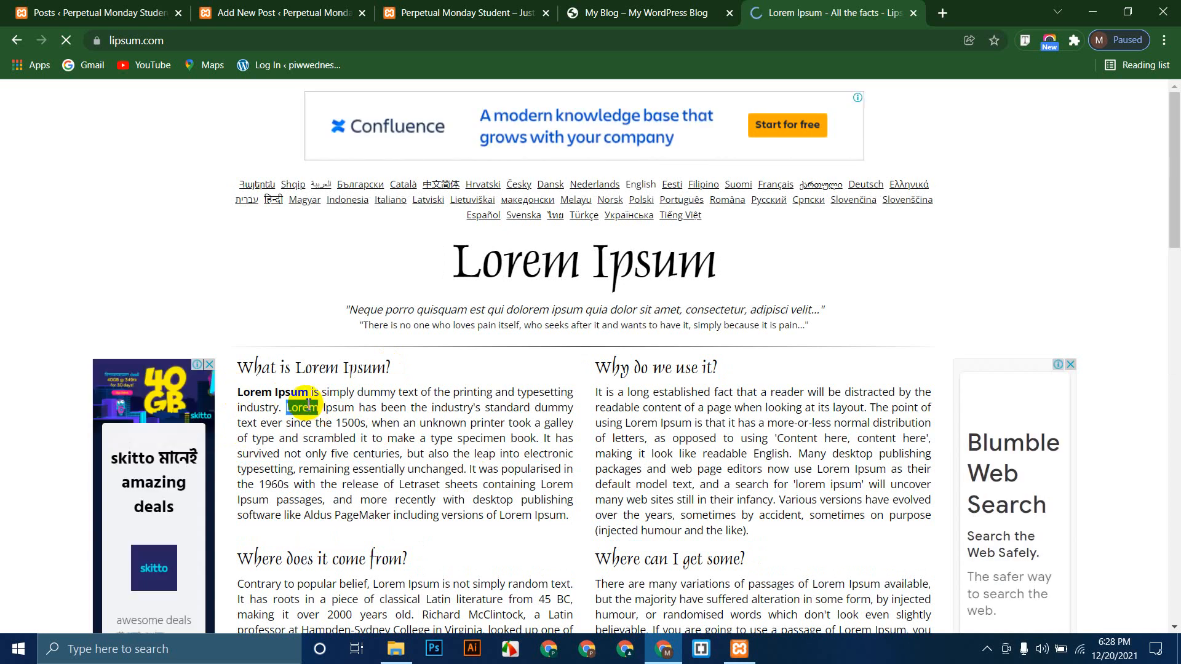
triple_click(305, 407)
key("ctrl+c")
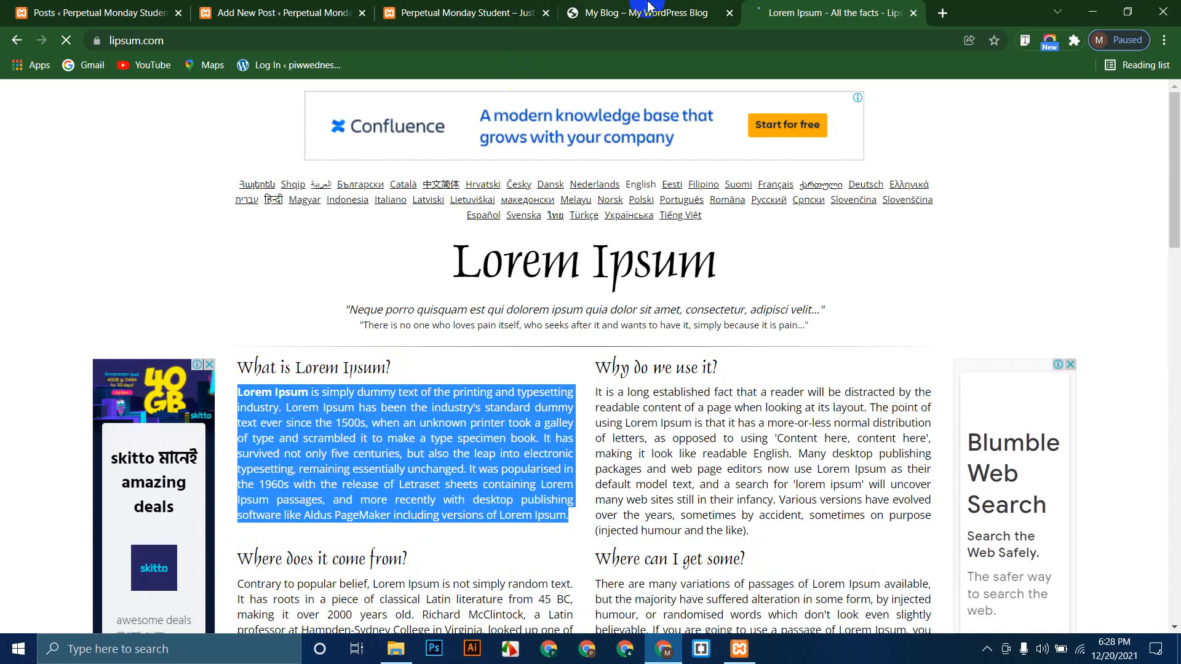
Step: Close the lipsum.com and My Blog tabs
left_click(434, 9)
left_click(283, 12)
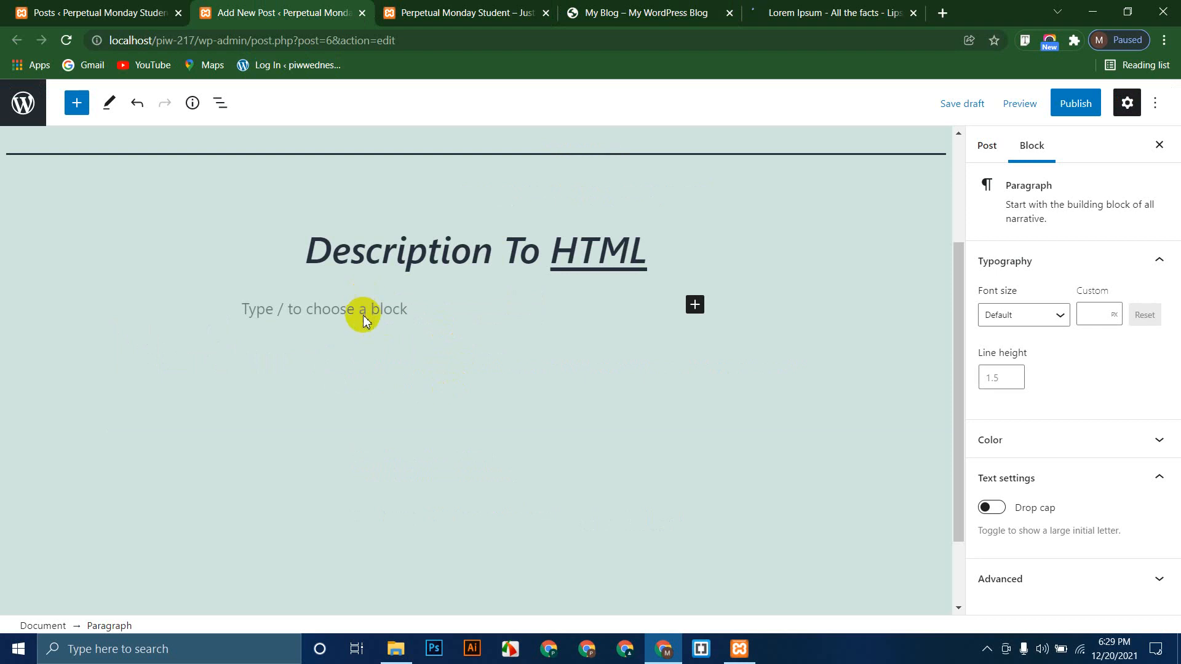
left_click(836, 8)
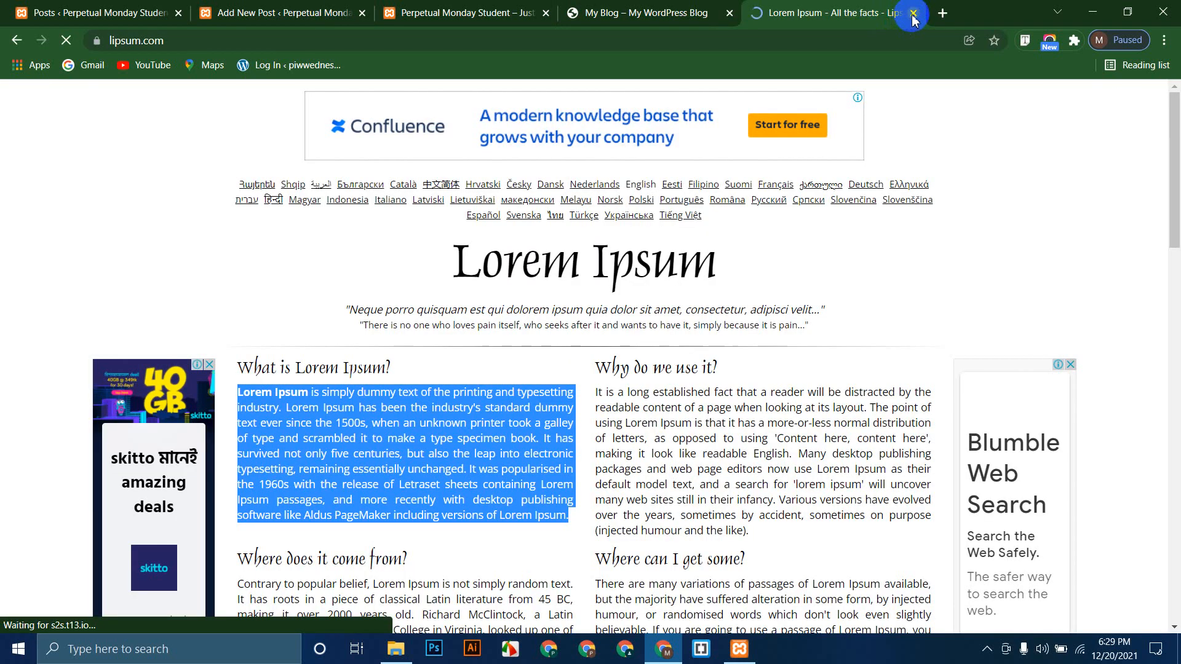
left_click(913, 13)
left_click(728, 13)
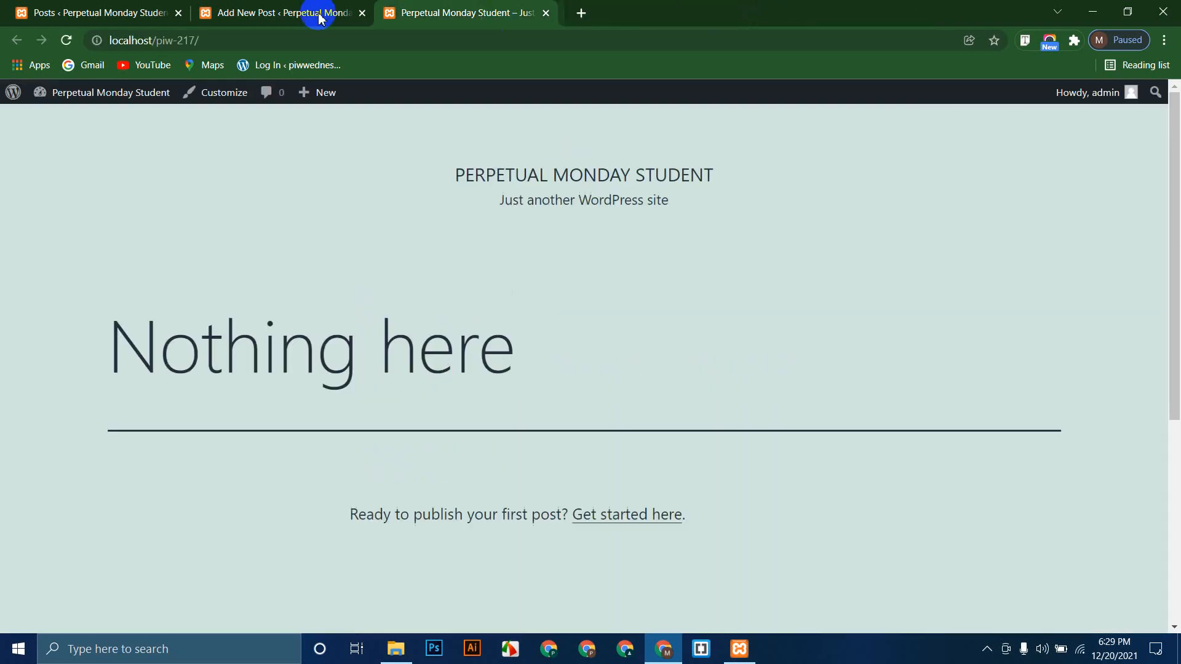
Step: Paste the Lorem Ipsum paragraph into the empty block and center its text
left_click(310, 13)
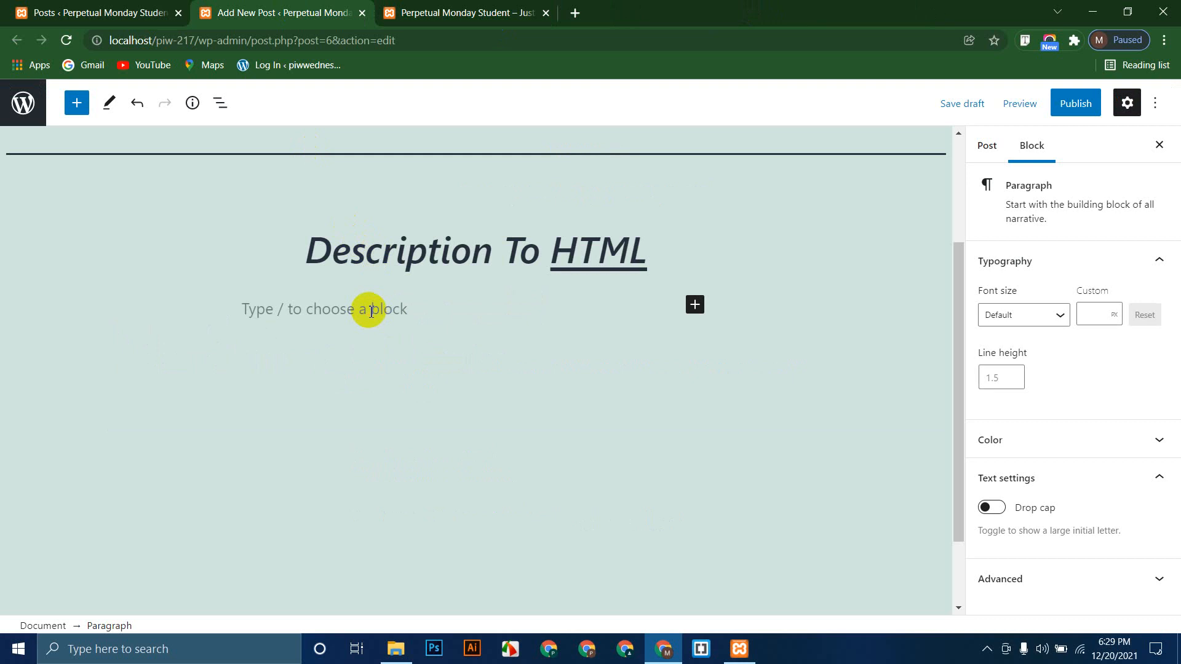
key("ctrl+v")
scroll(424, 381, "up", 3)
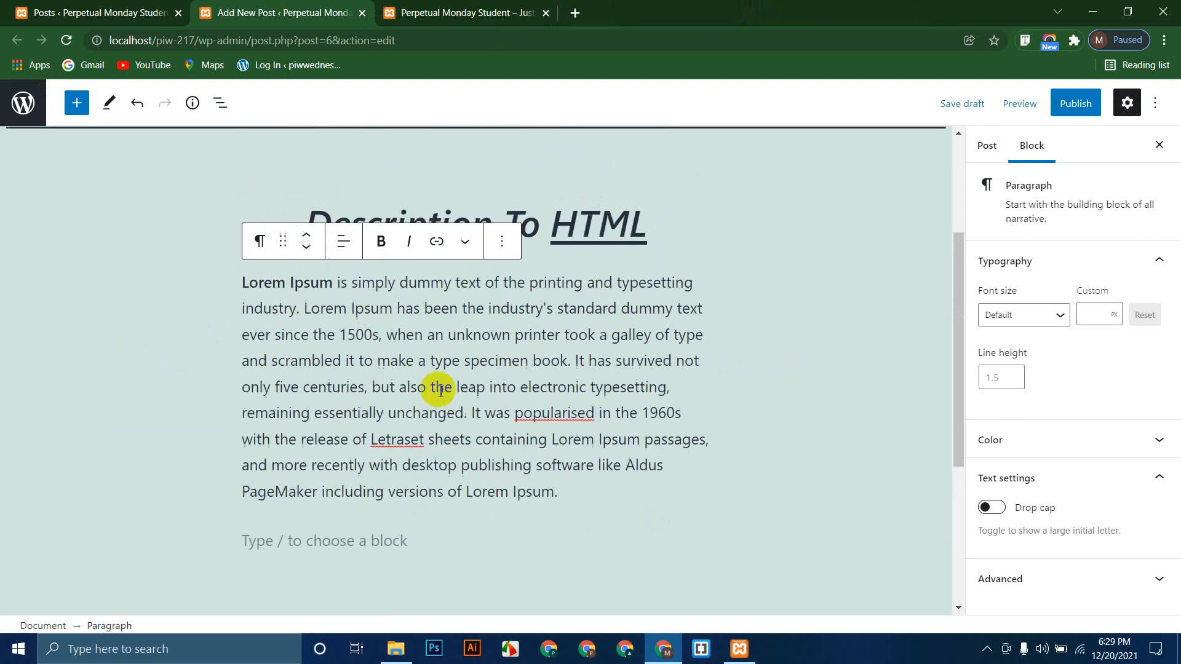
scroll(440, 391, "up", 1)
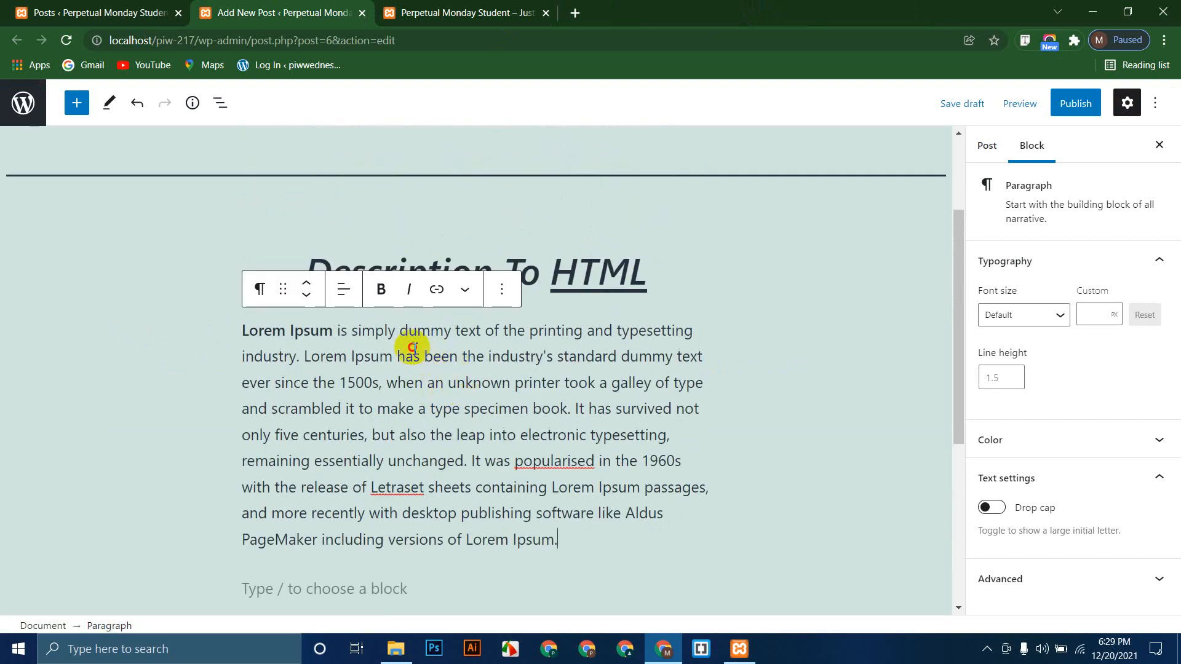
left_click_drag(413, 354, 482, 381)
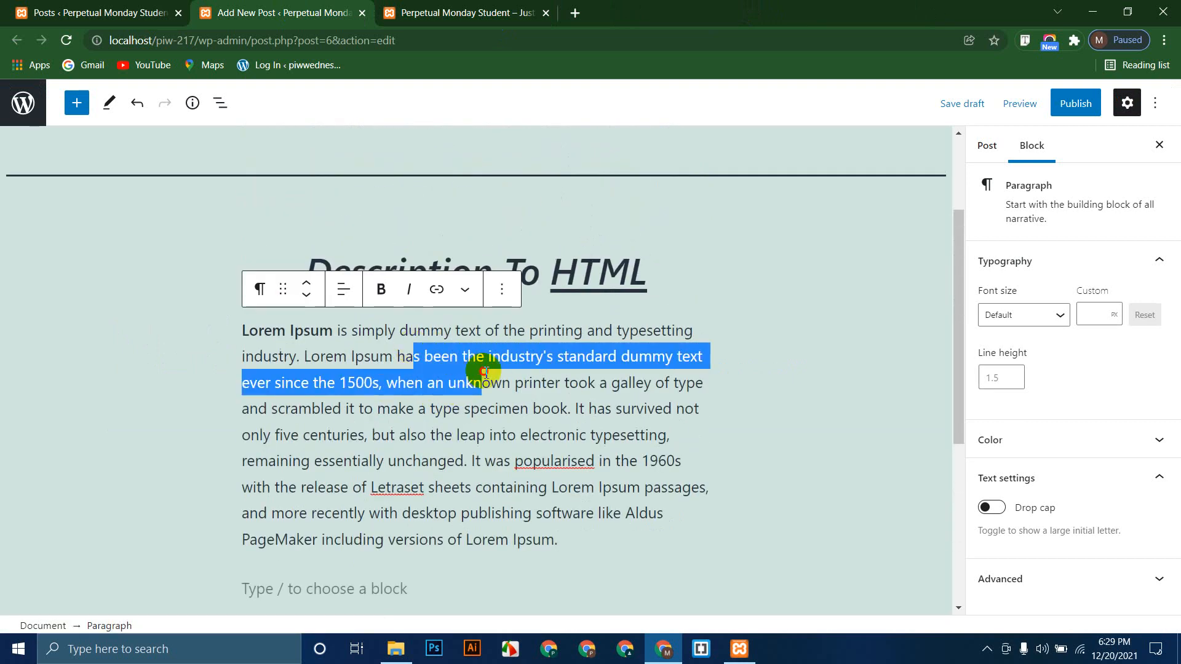
left_click(345, 290)
left_click(409, 338)
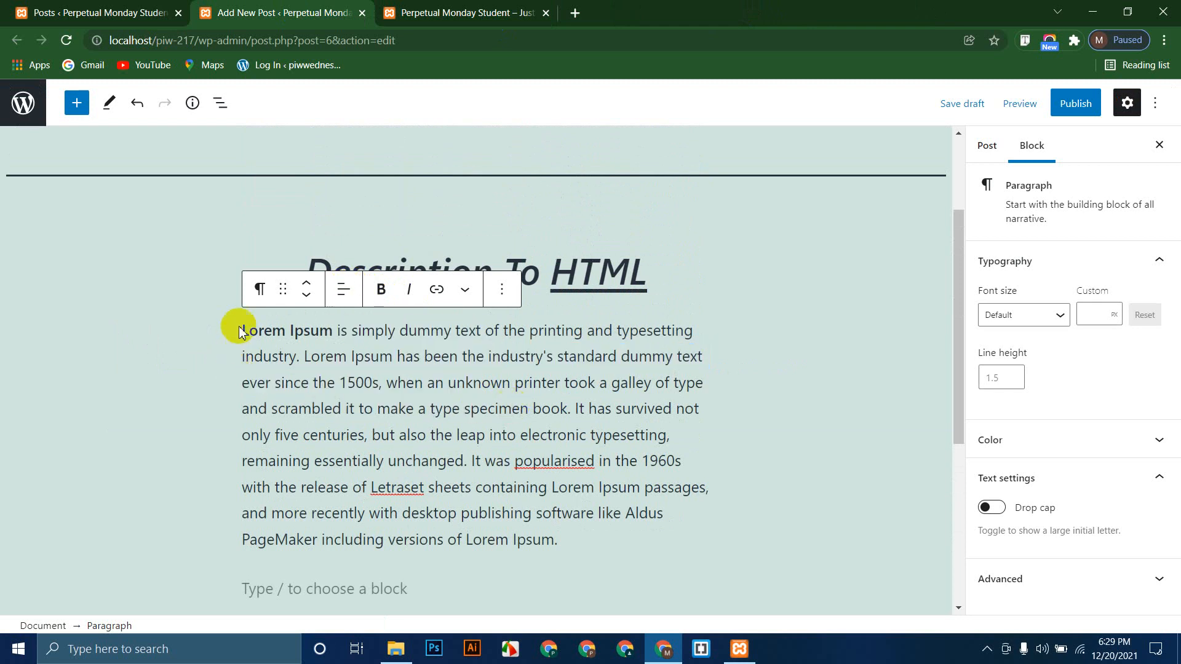
left_click_drag(249, 330, 575, 541)
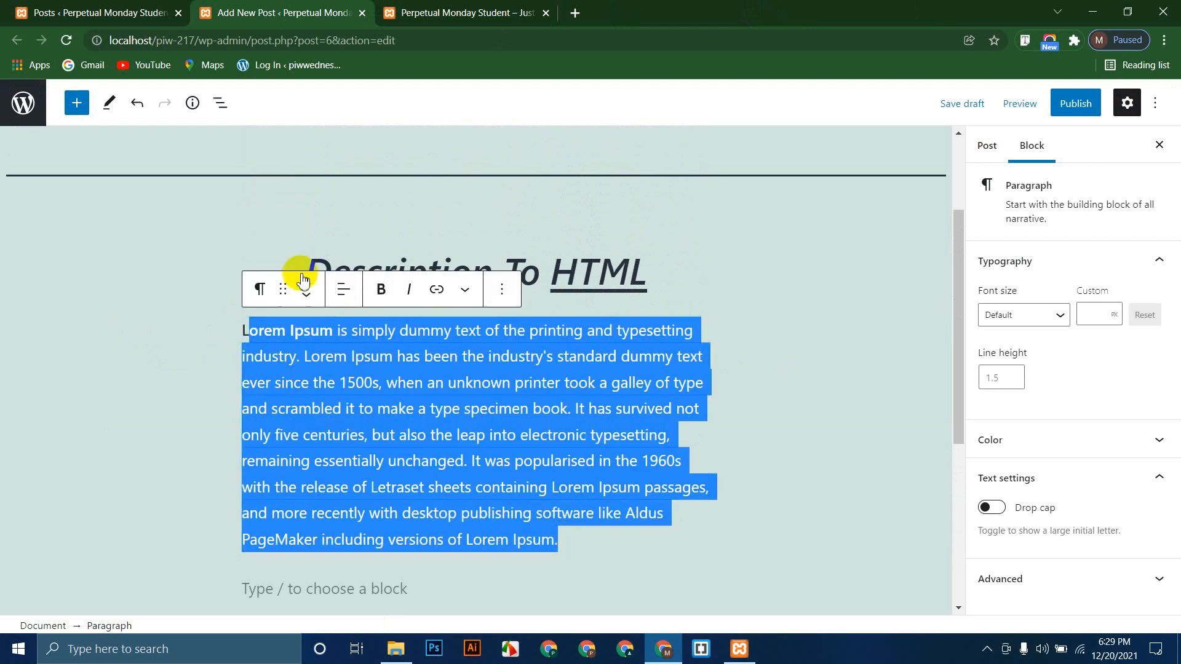
left_click(343, 289)
left_click(399, 370)
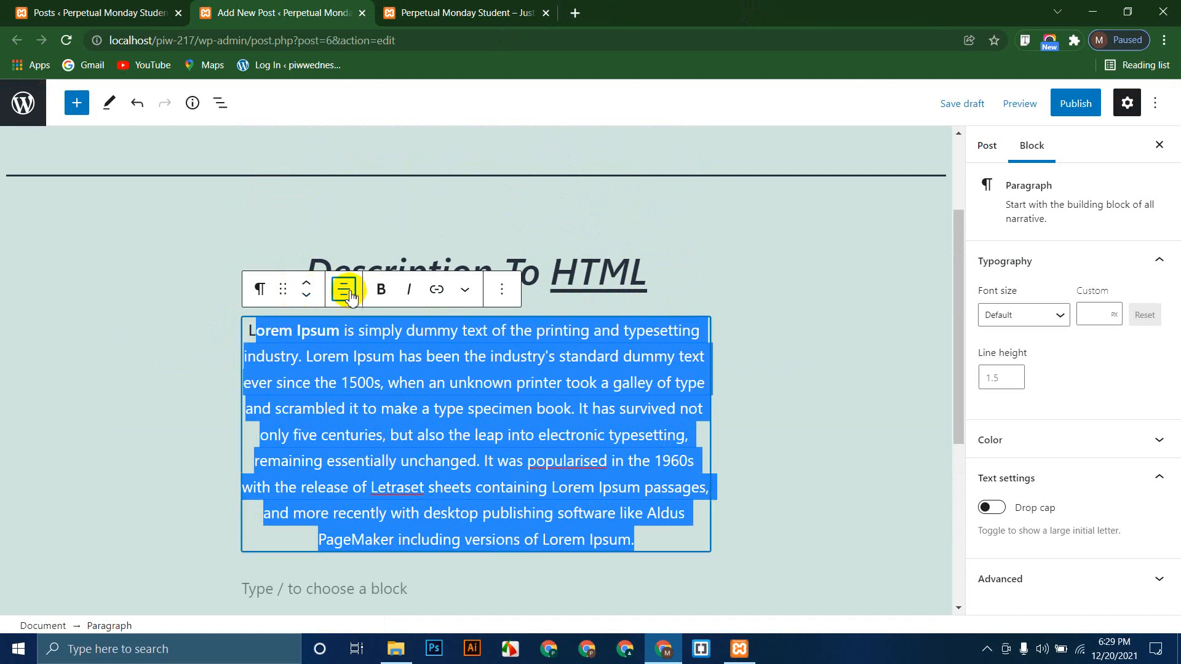
Step: Move the paragraph below the heading, check Link and Transform options unchanged, and click the empty block
left_click(306, 290)
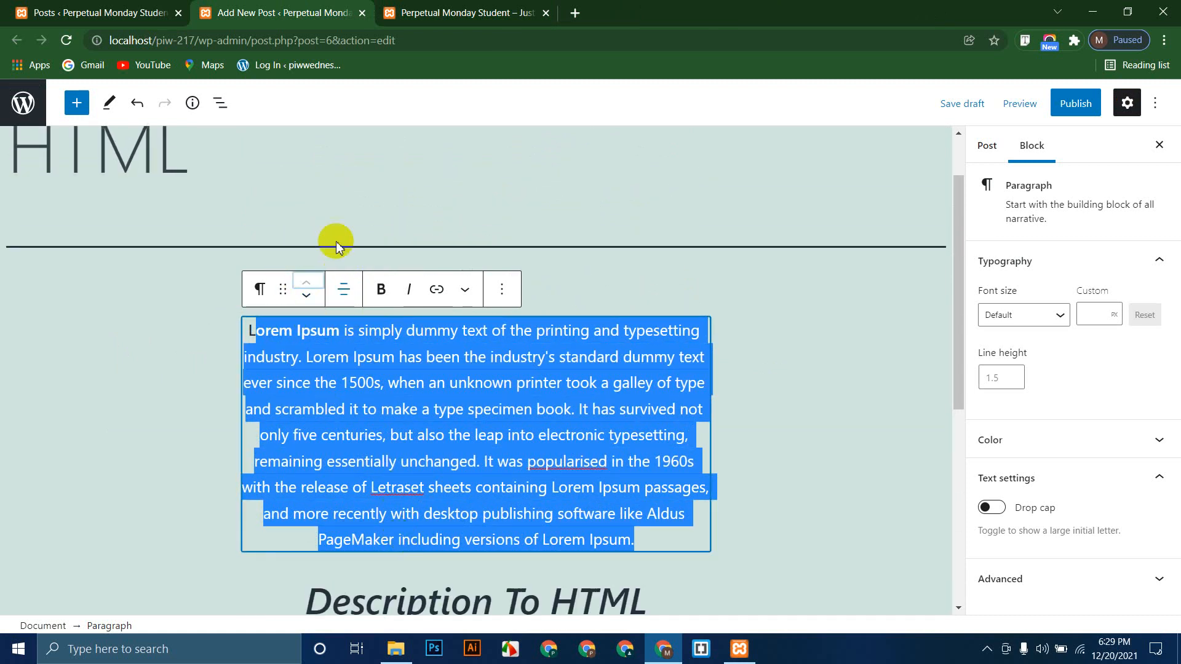
left_click(307, 298)
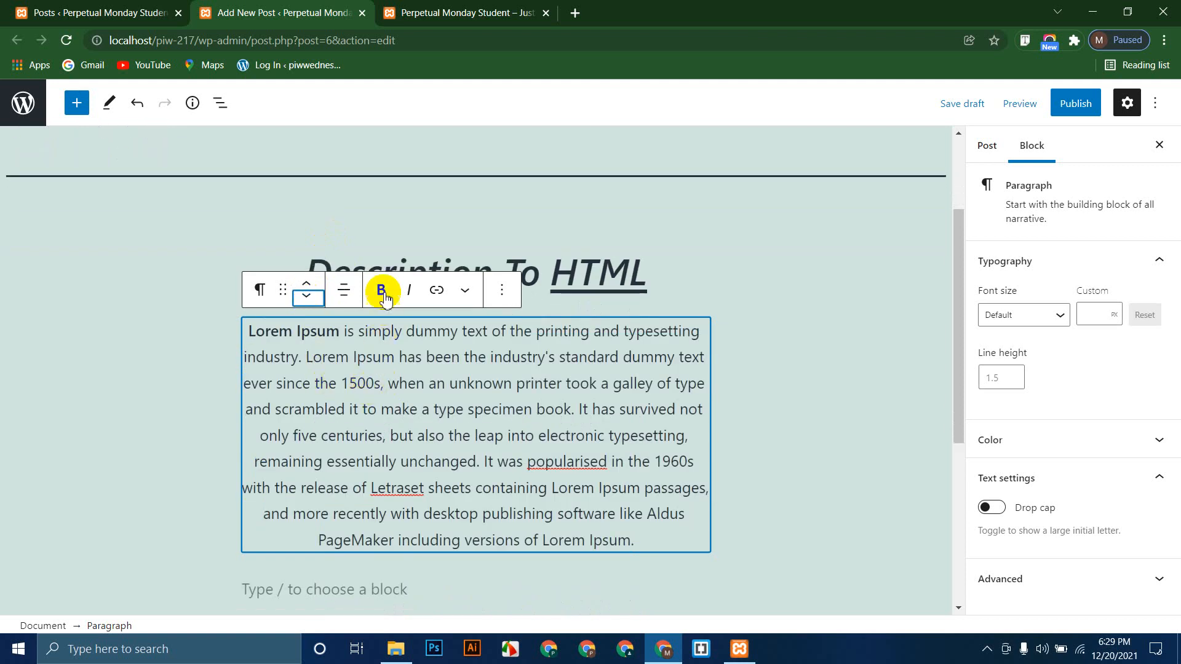
left_click(437, 294)
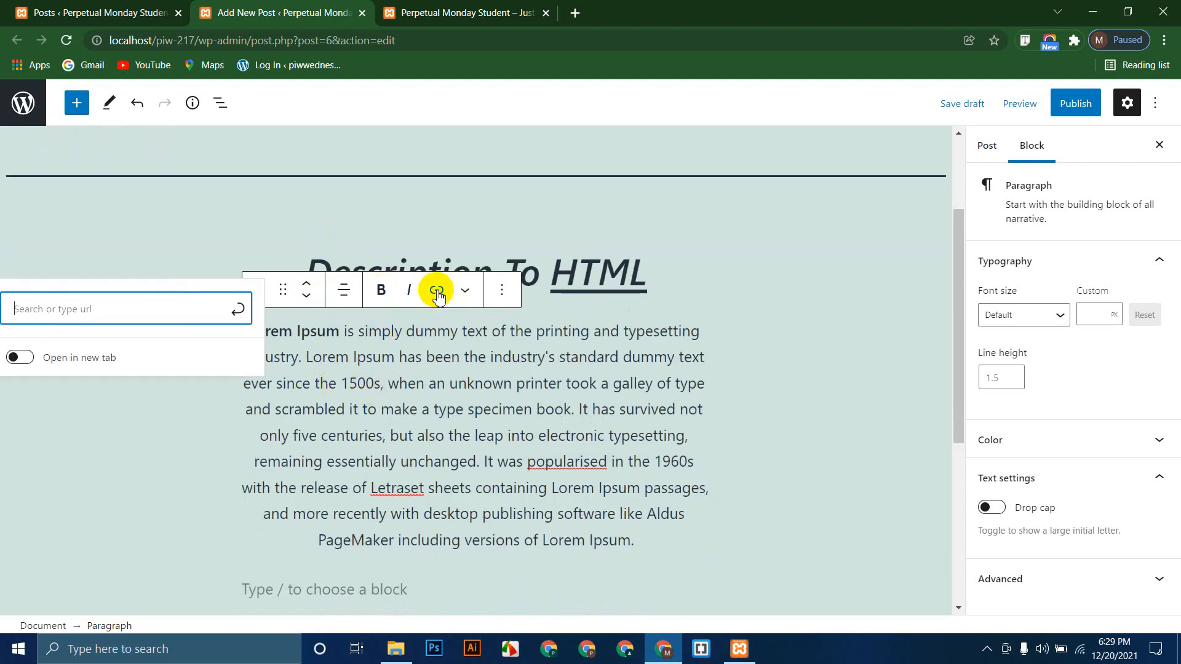
left_click(510, 382)
left_click_drag(301, 356, 520, 408)
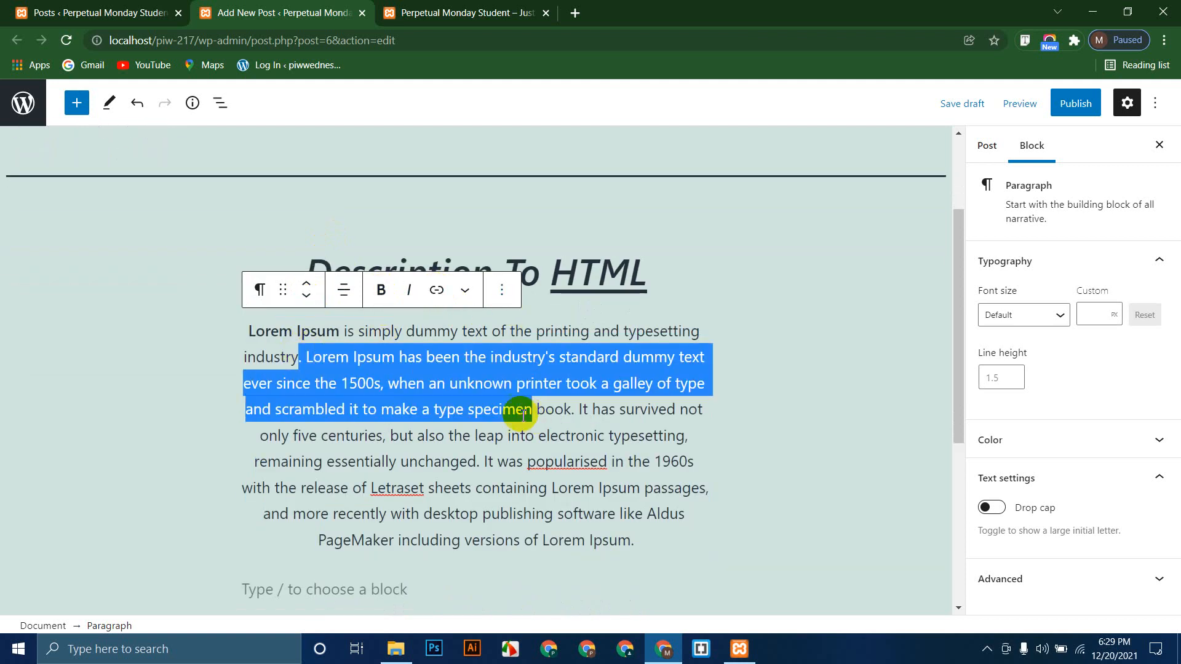
left_click(260, 294)
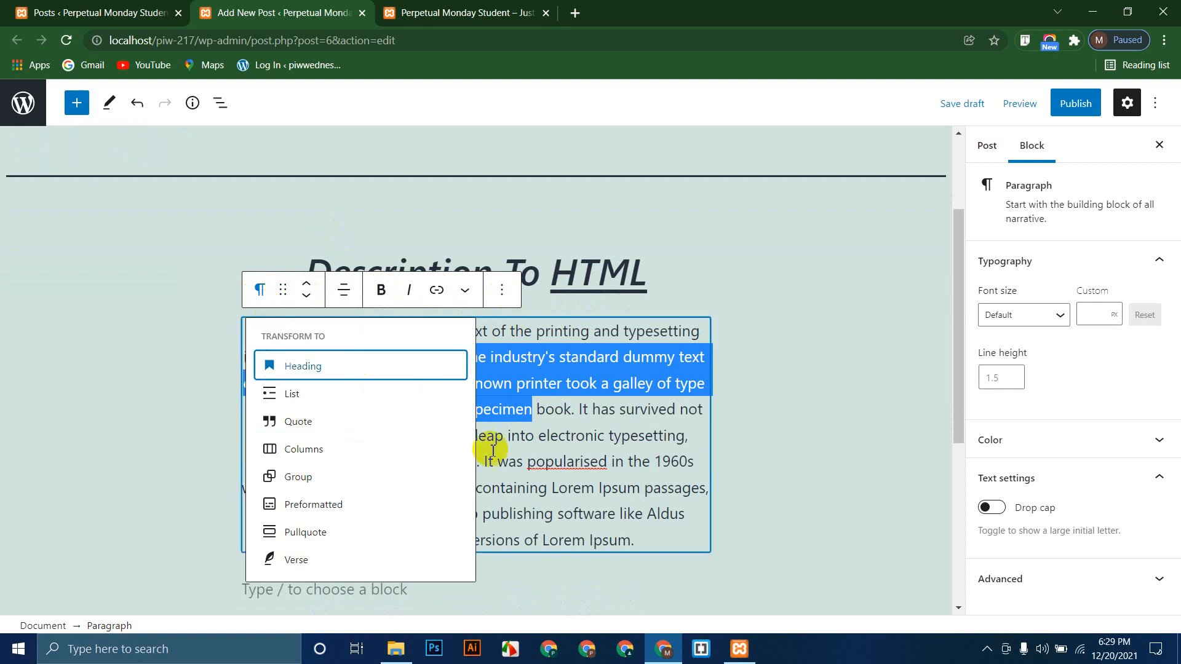
left_click(537, 381)
scroll(378, 439, "down", 5)
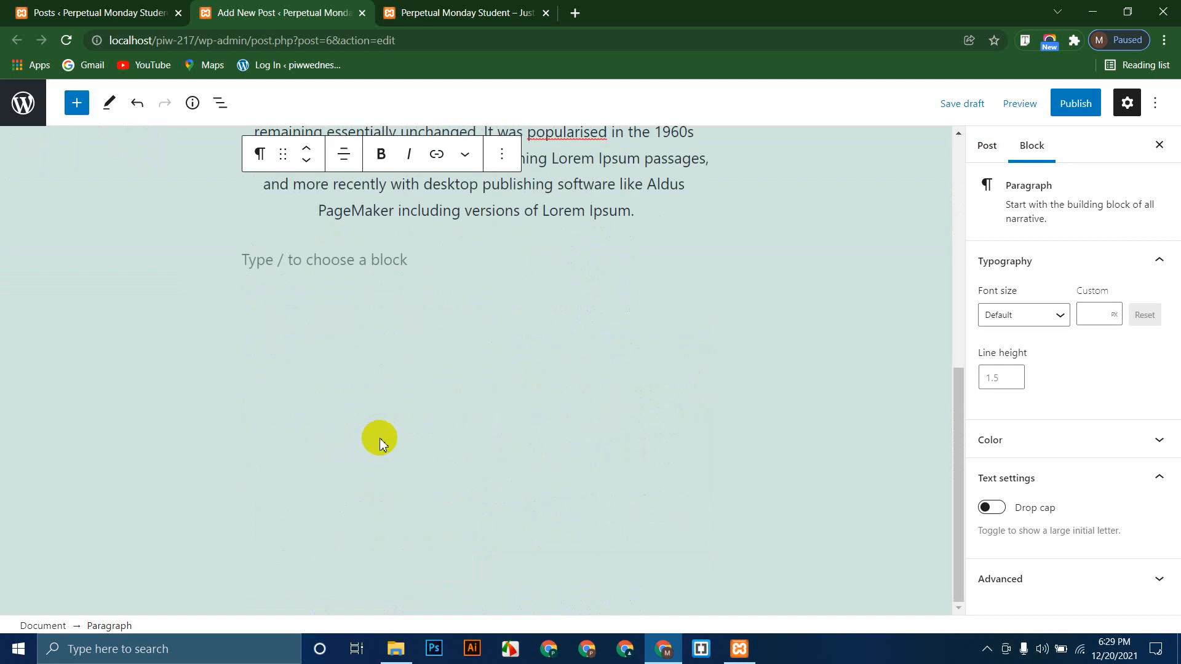
scroll(385, 444, "up", 5)
scroll(394, 446, "down", 2)
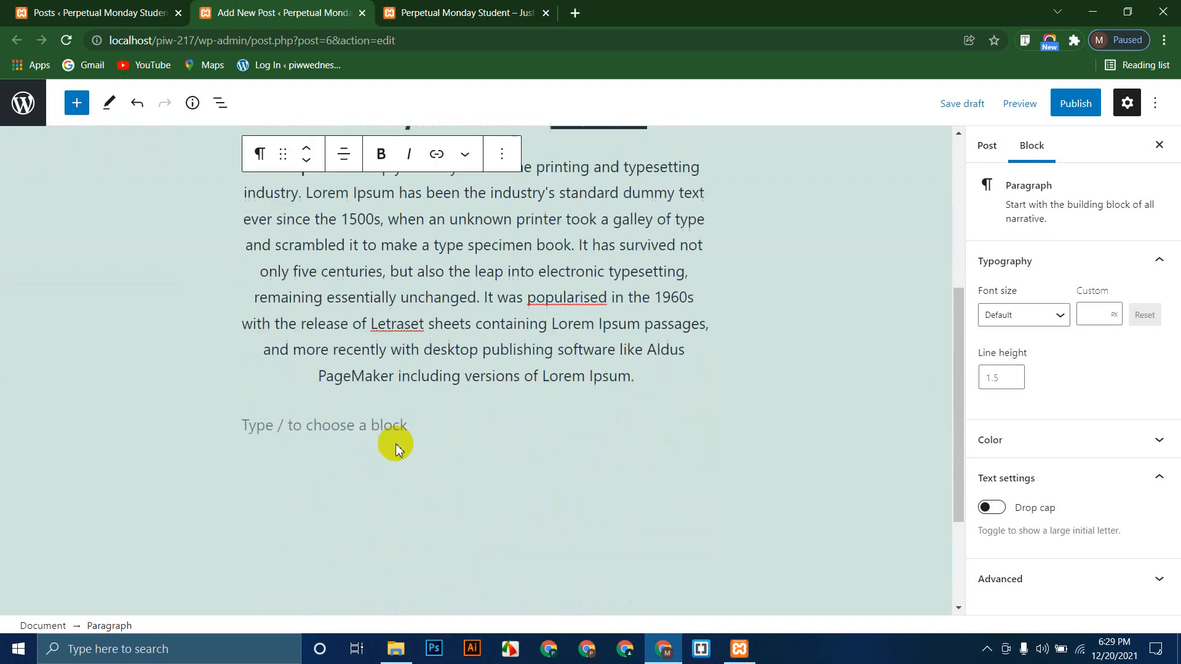
left_click(485, 403)
Step: Insert an Image block found by searching 'image', find the Media Library empty, and choose Upload
left_click(693, 410)
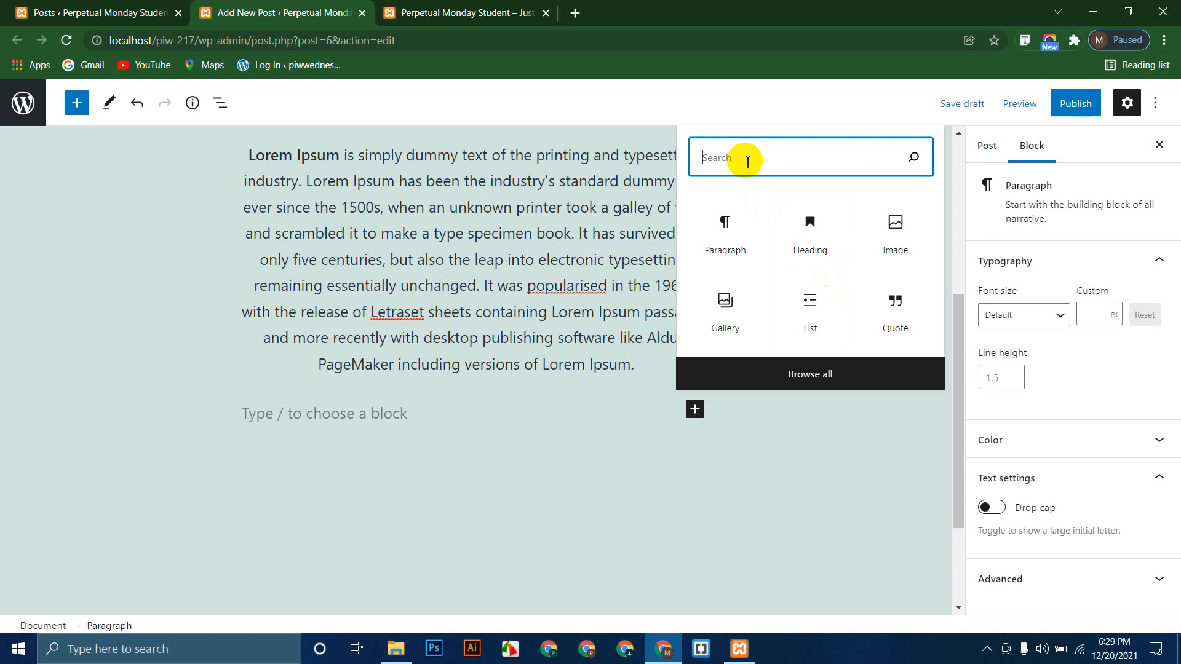
type("image")
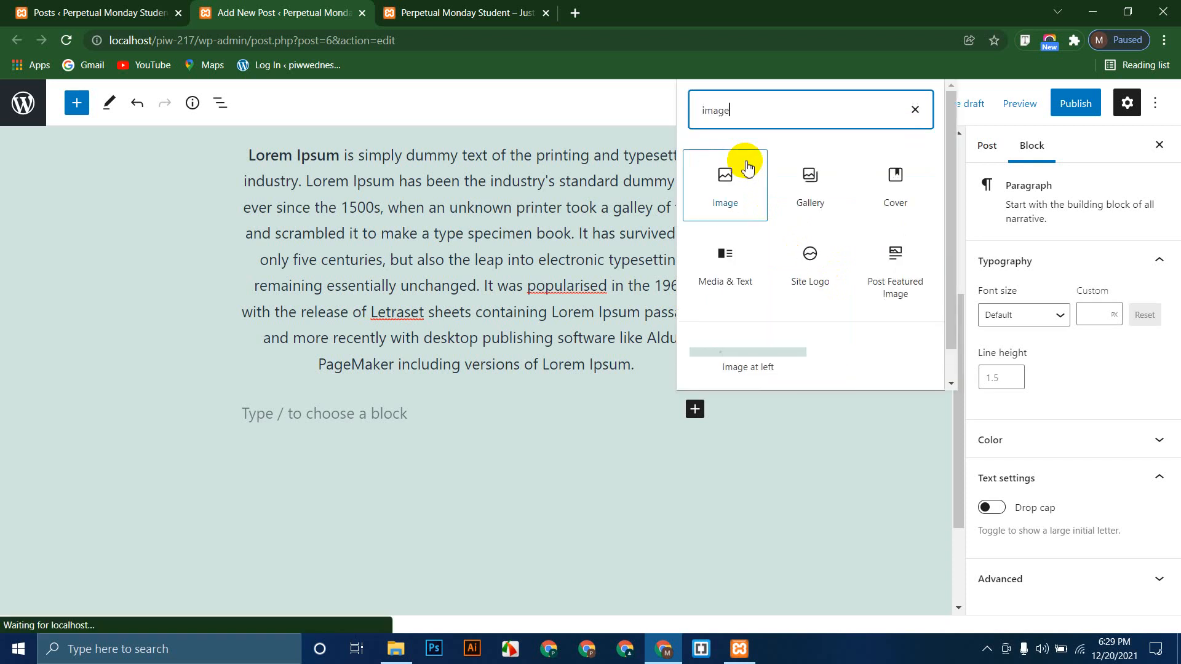
left_click_drag(725, 189, 501, 401)
left_click(741, 178)
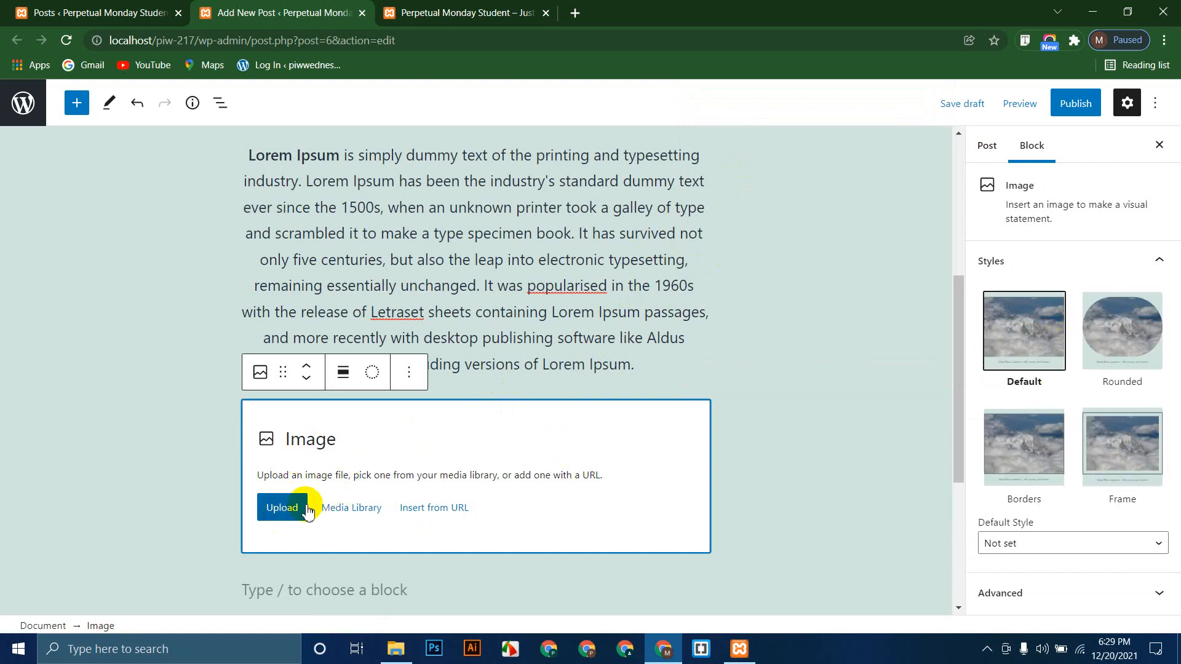
left_click(338, 512)
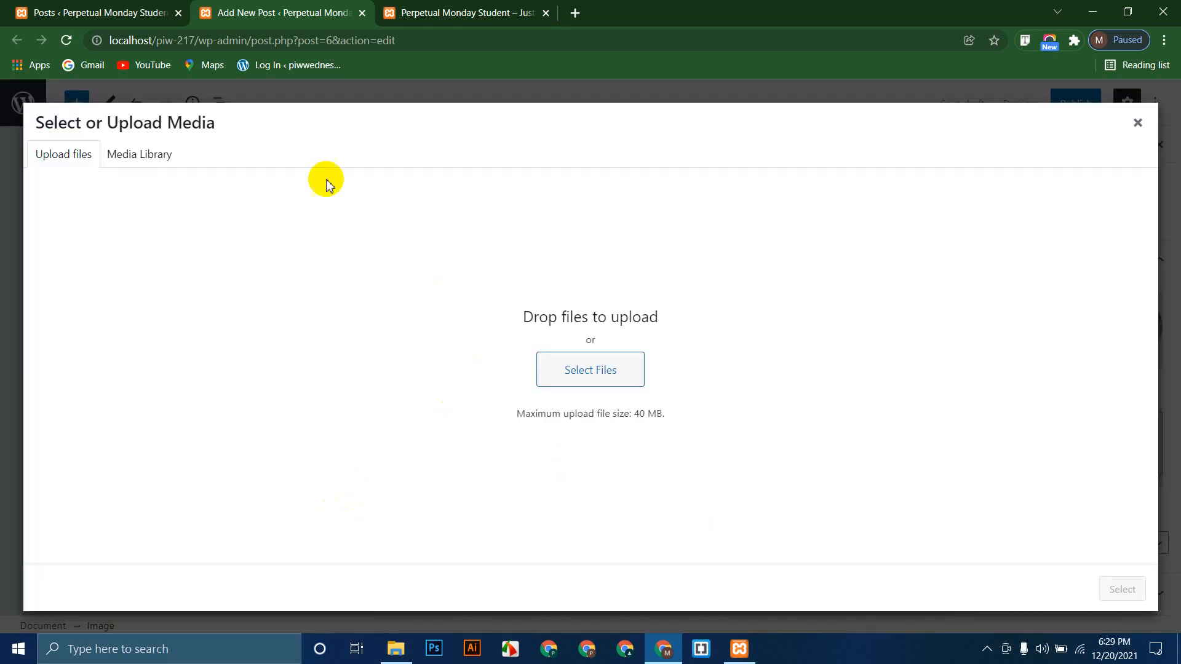
left_click(153, 155)
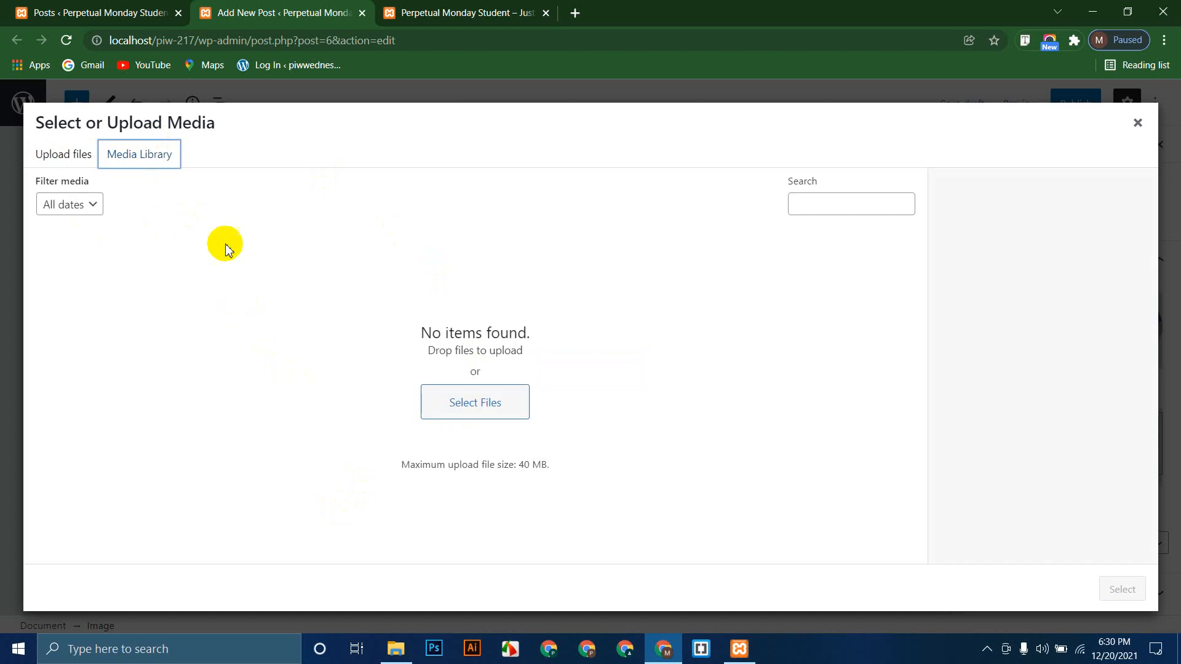
left_click(1153, 123)
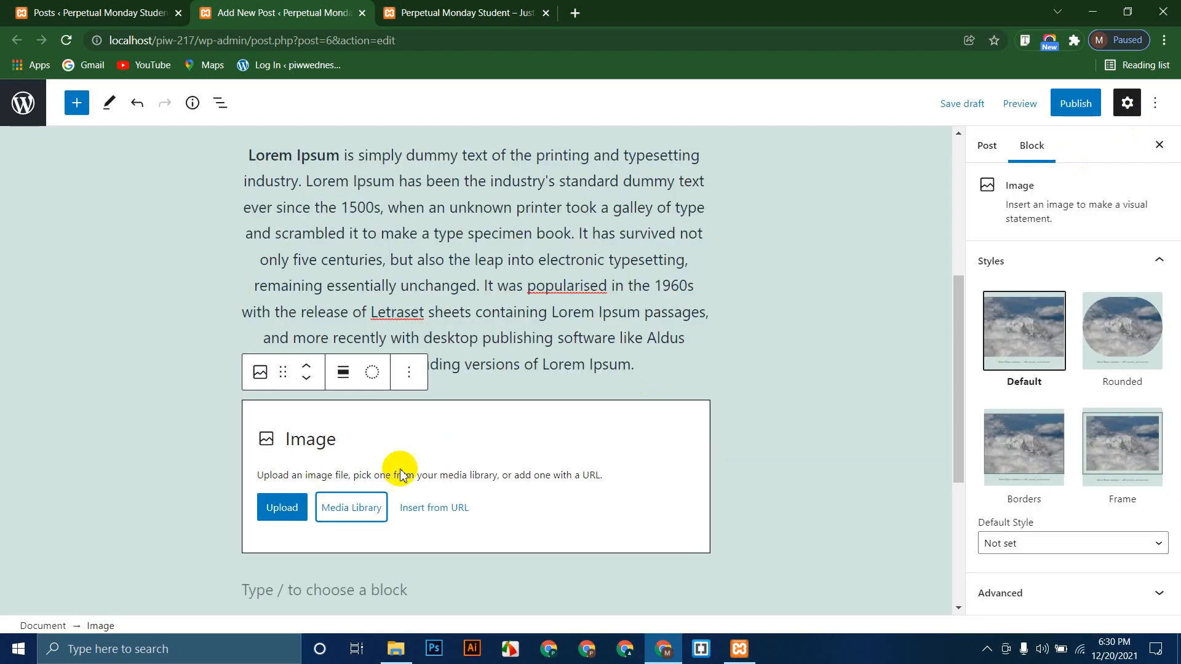
left_click(280, 511)
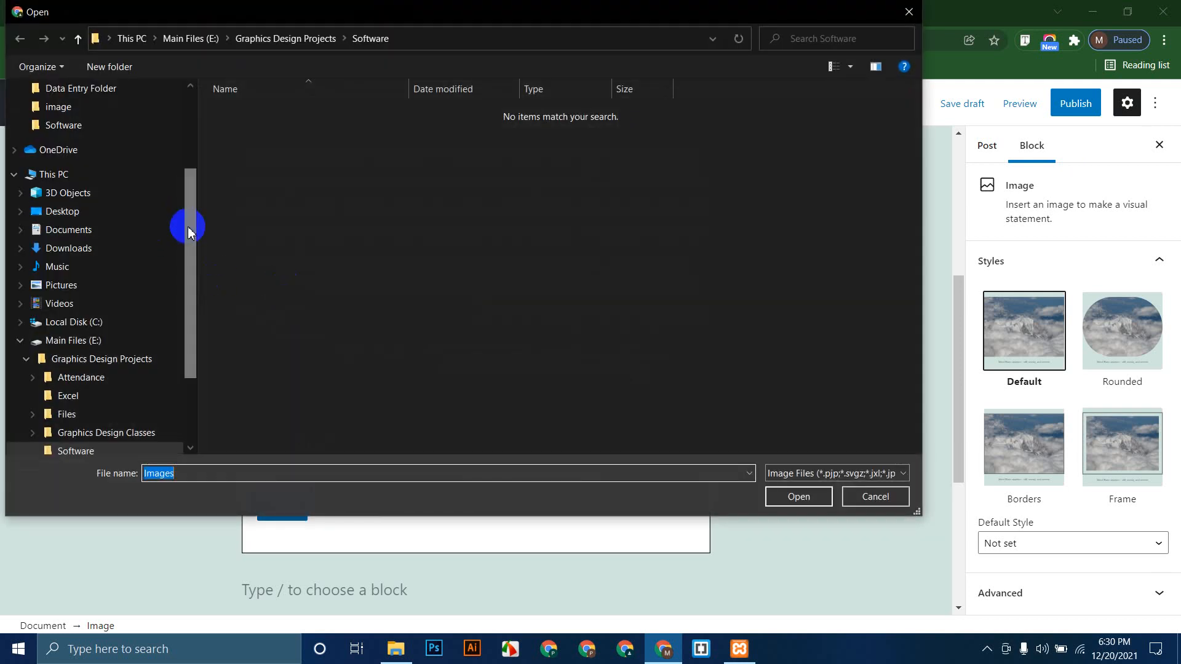
Step: Upload Unique Electronics.jpg from the Downloads folder into the Image block
left_click_drag(189, 232, 189, 154)
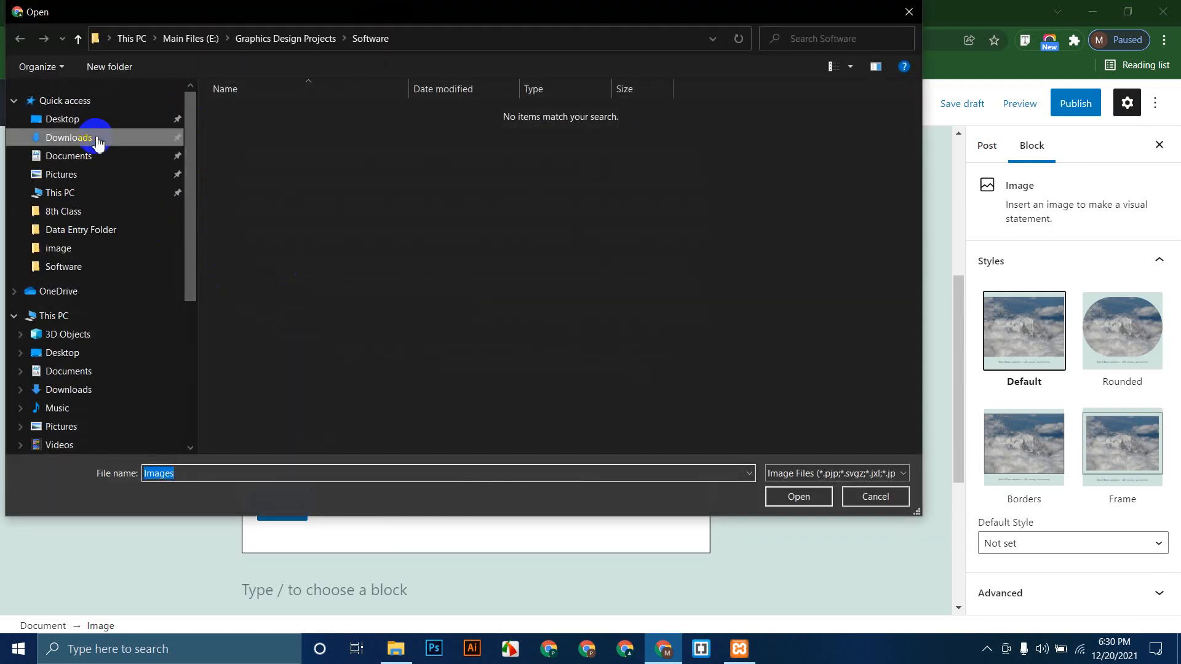
left_click(95, 137)
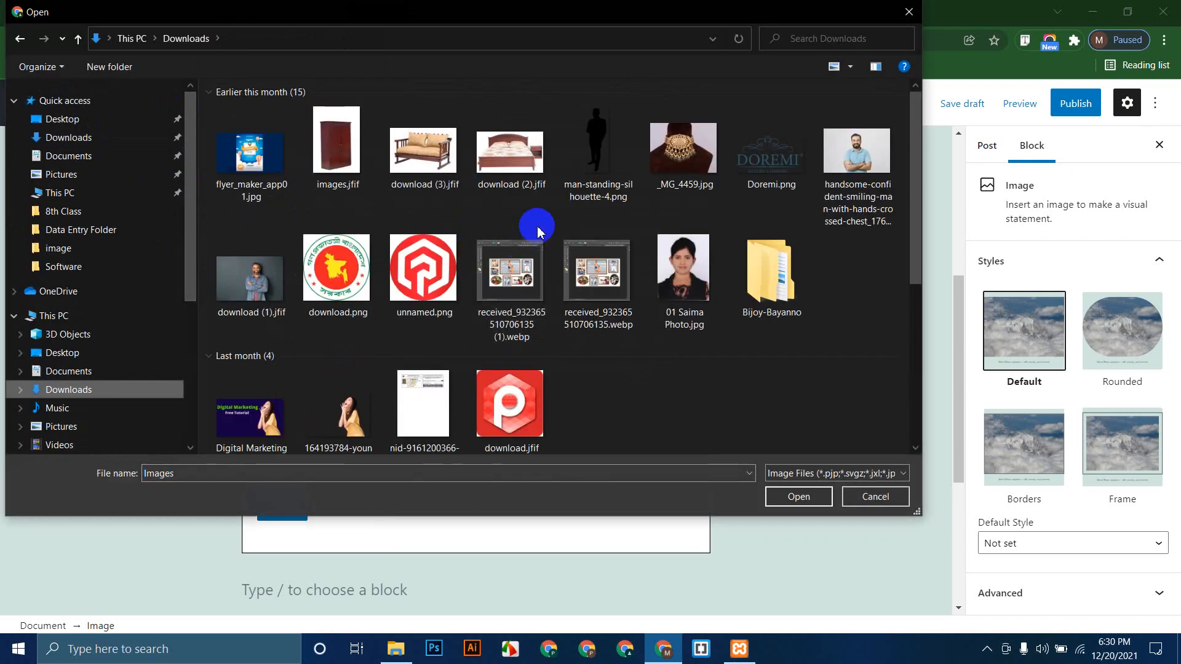
scroll(547, 246, "down", 3)
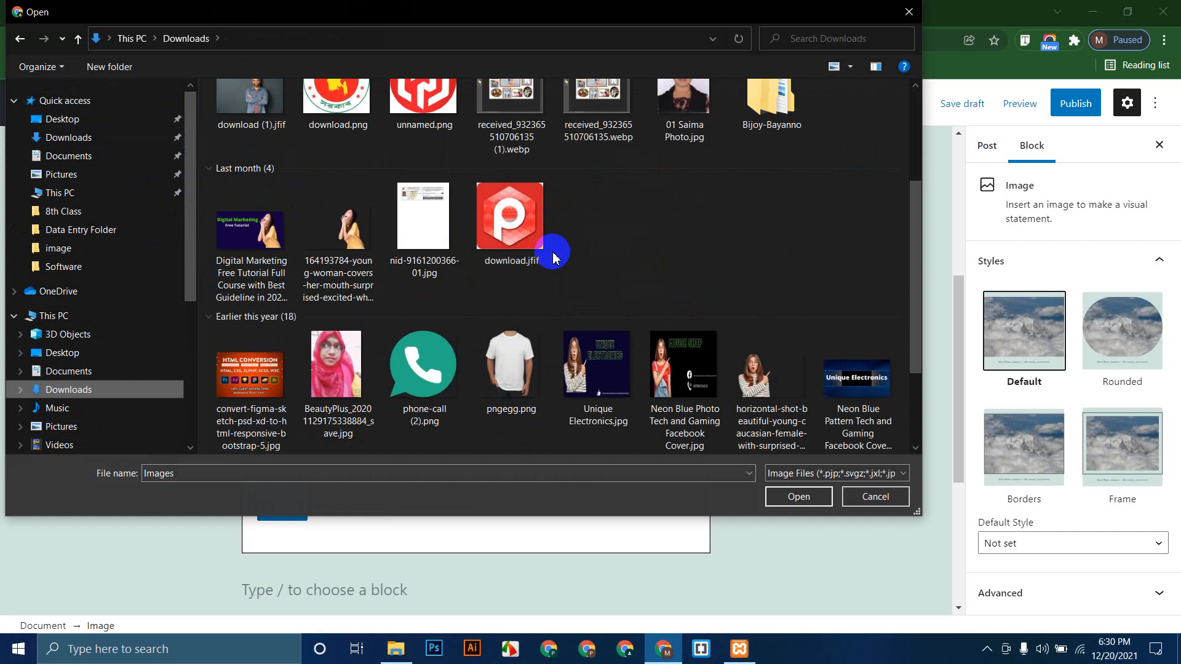
scroll(553, 257, "down", 3)
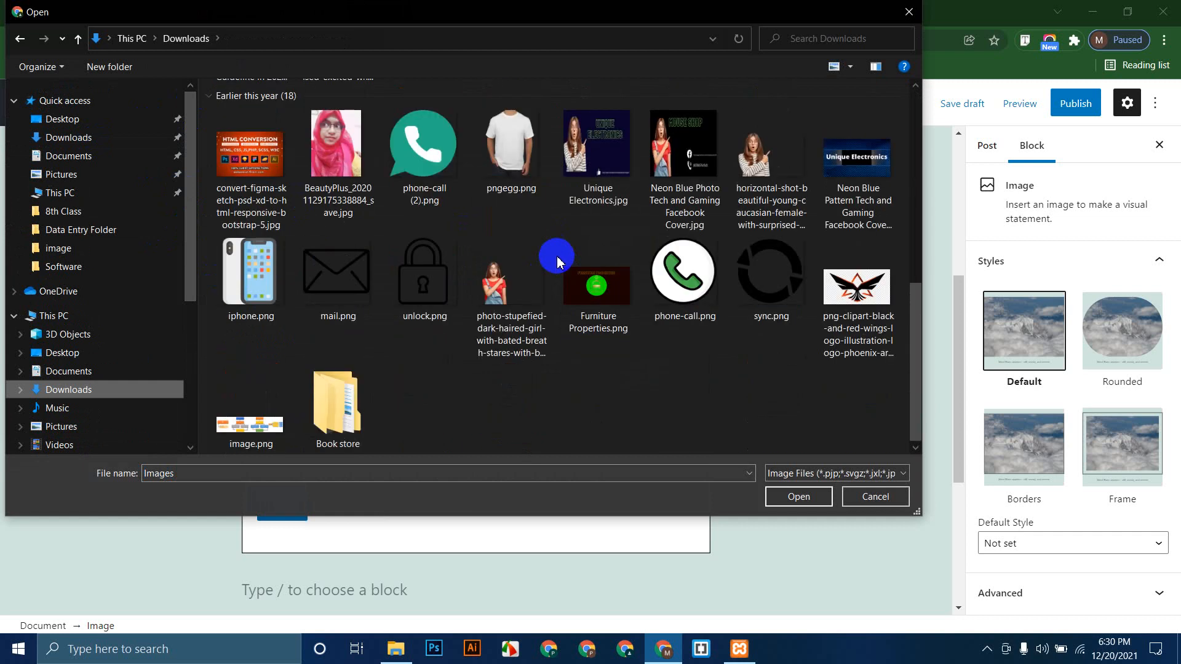
left_click(598, 154)
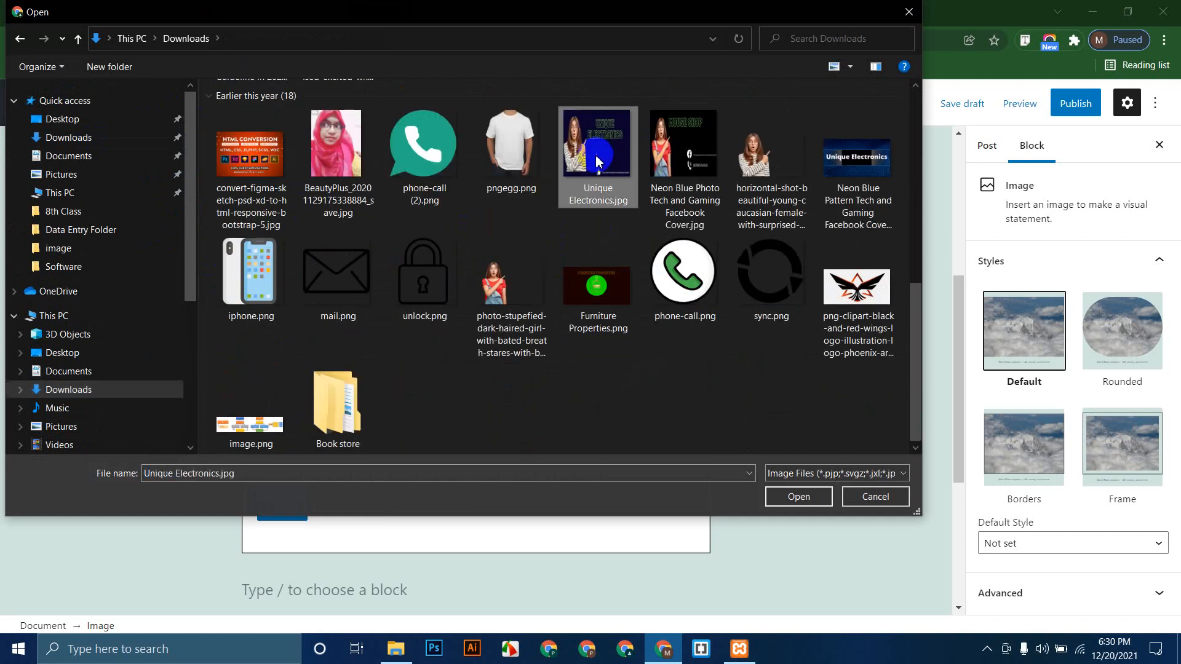
left_click(793, 496)
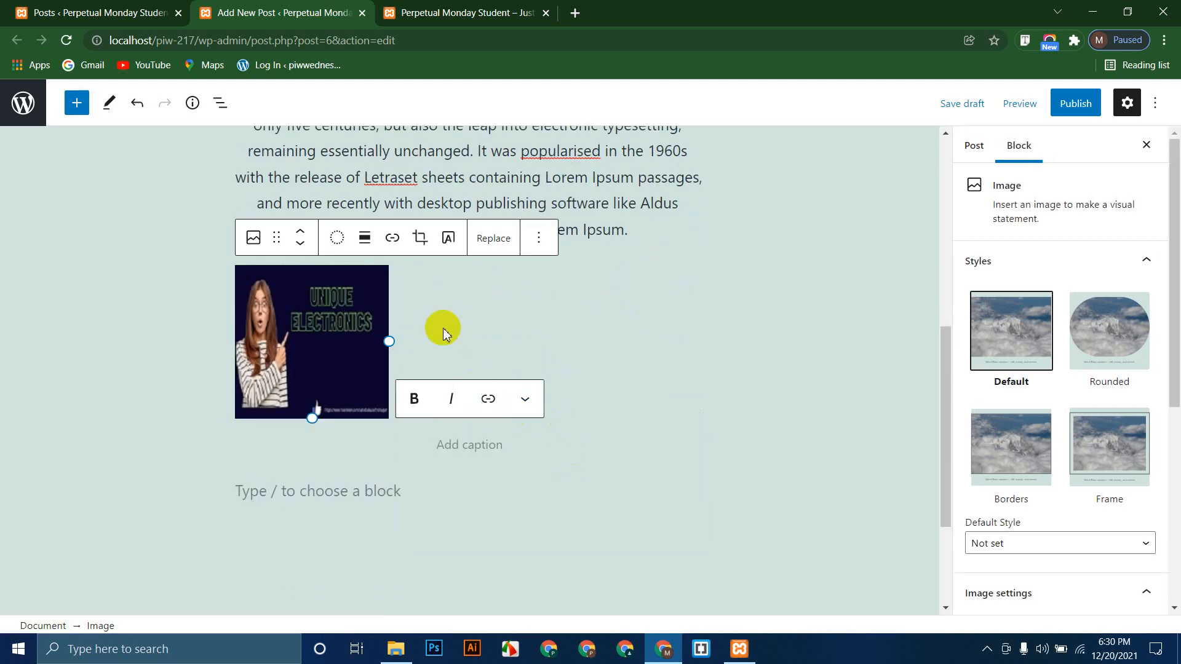
Step: Try cropping the Unique Electronics image by repositioning it, then cancel to keep the original
left_click(420, 238)
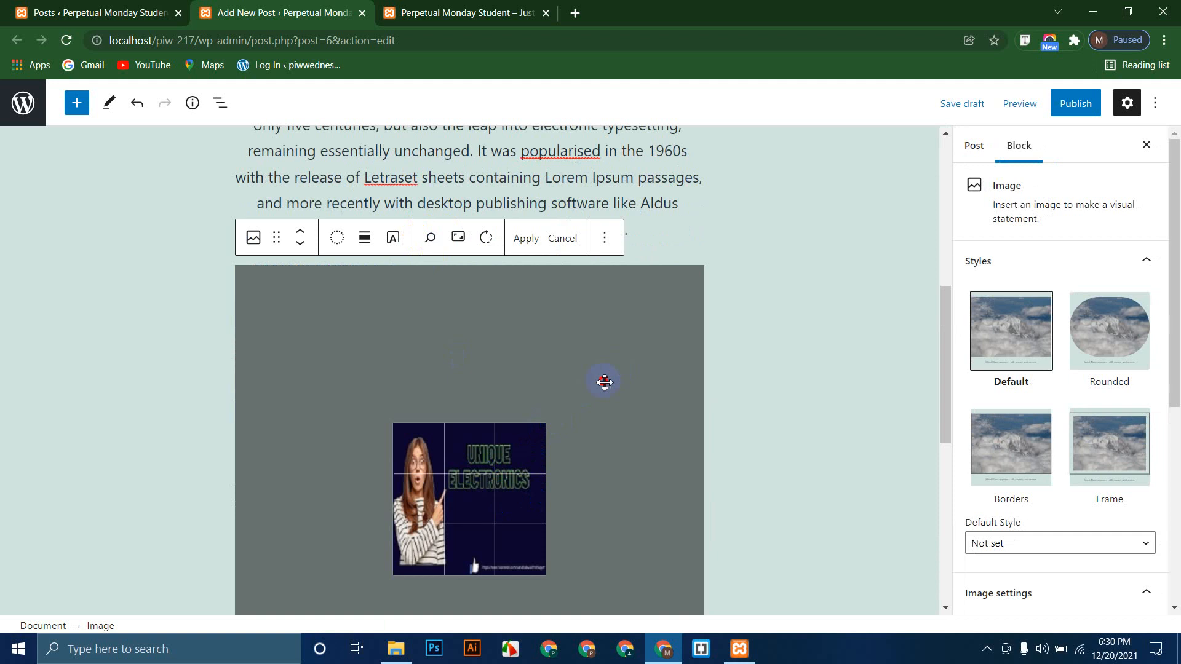
scroll(649, 438, "down", 5)
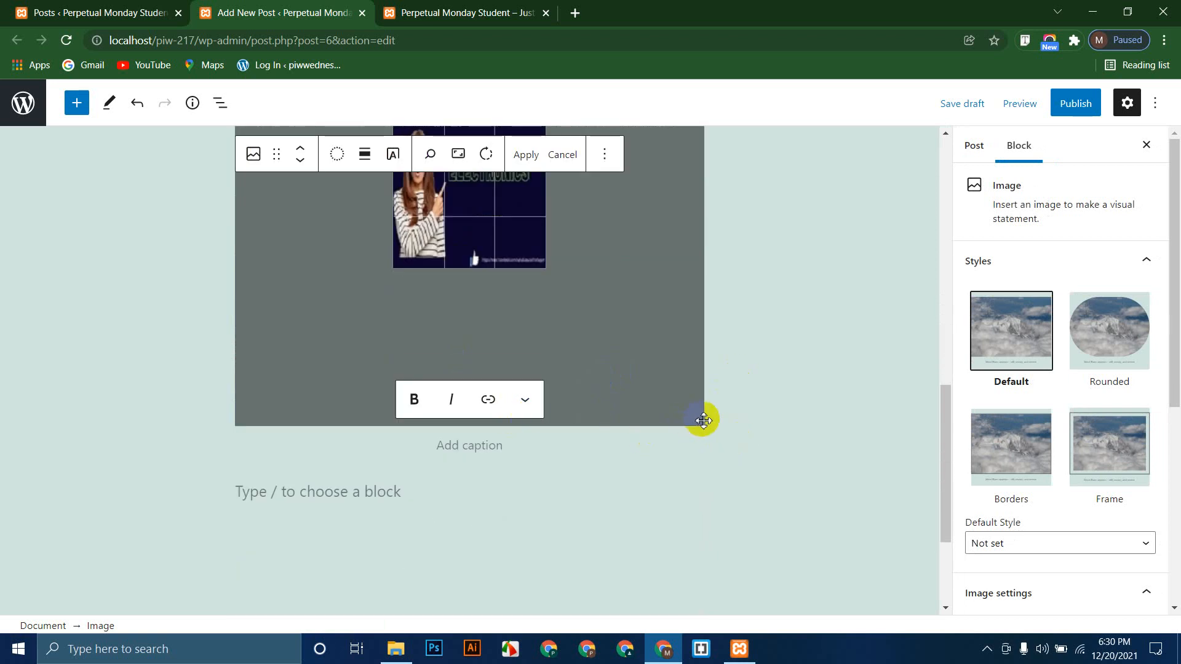
left_click_drag(578, 326, 390, 266)
left_click_drag(942, 424, 939, 359)
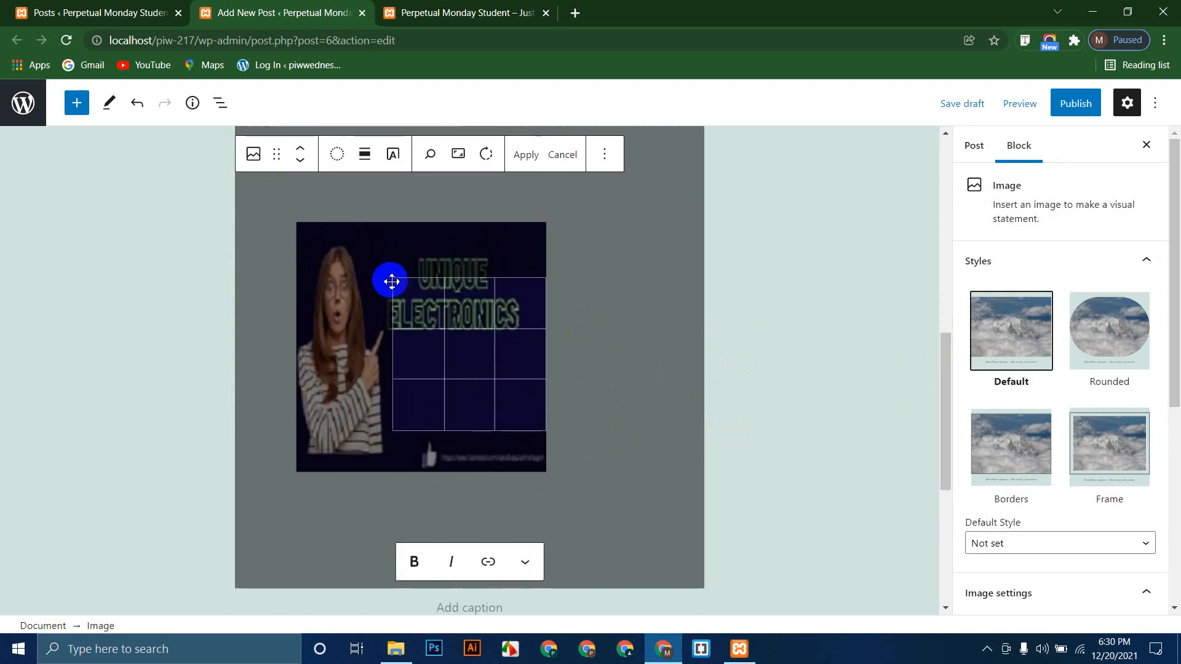
left_click_drag(398, 283, 469, 372)
left_click_drag(545, 431, 533, 429)
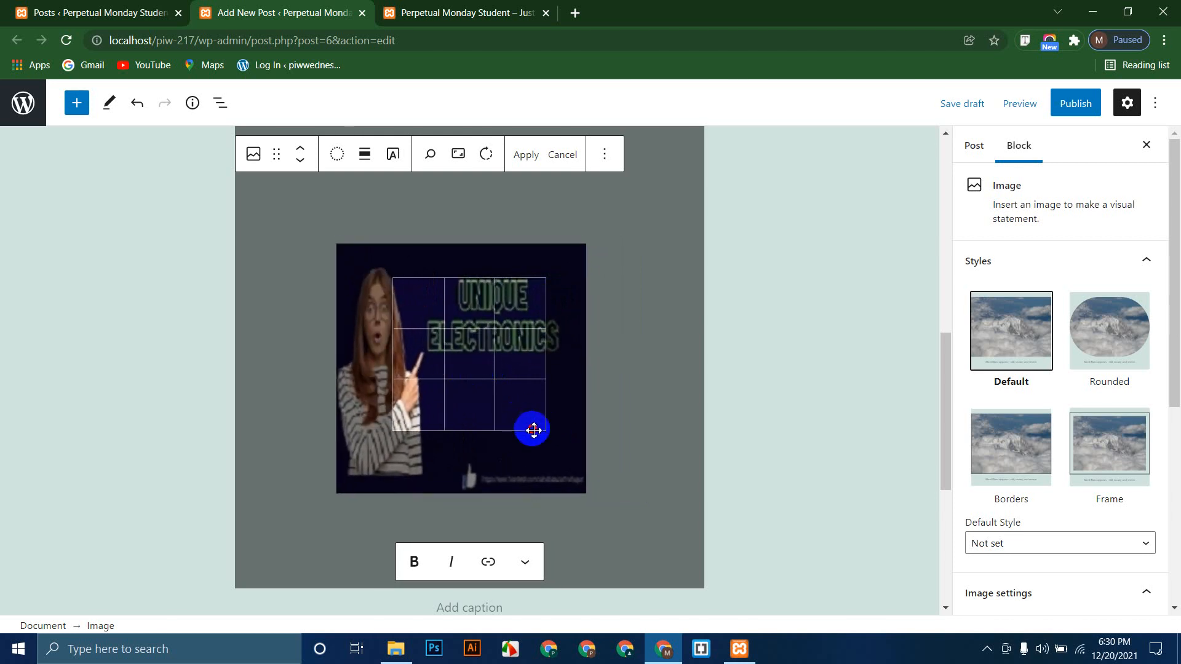
left_click(562, 154)
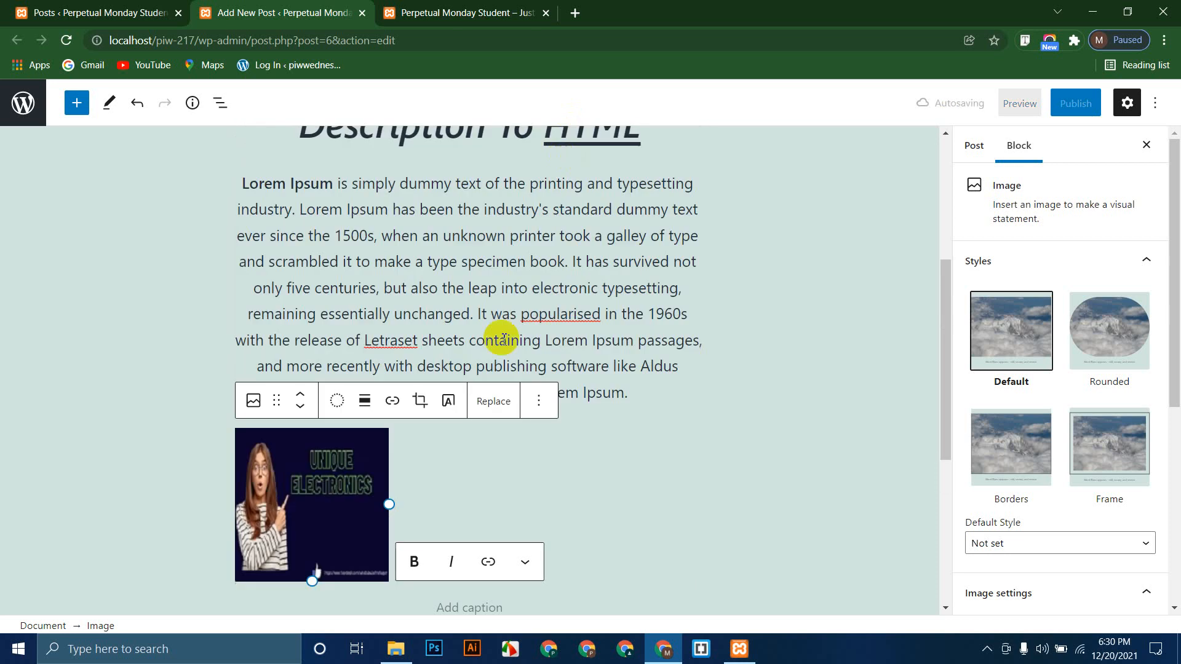
Step: Reselect the image, cancel a second crop, and convert it to a Cover block with text overlay
left_click(363, 458)
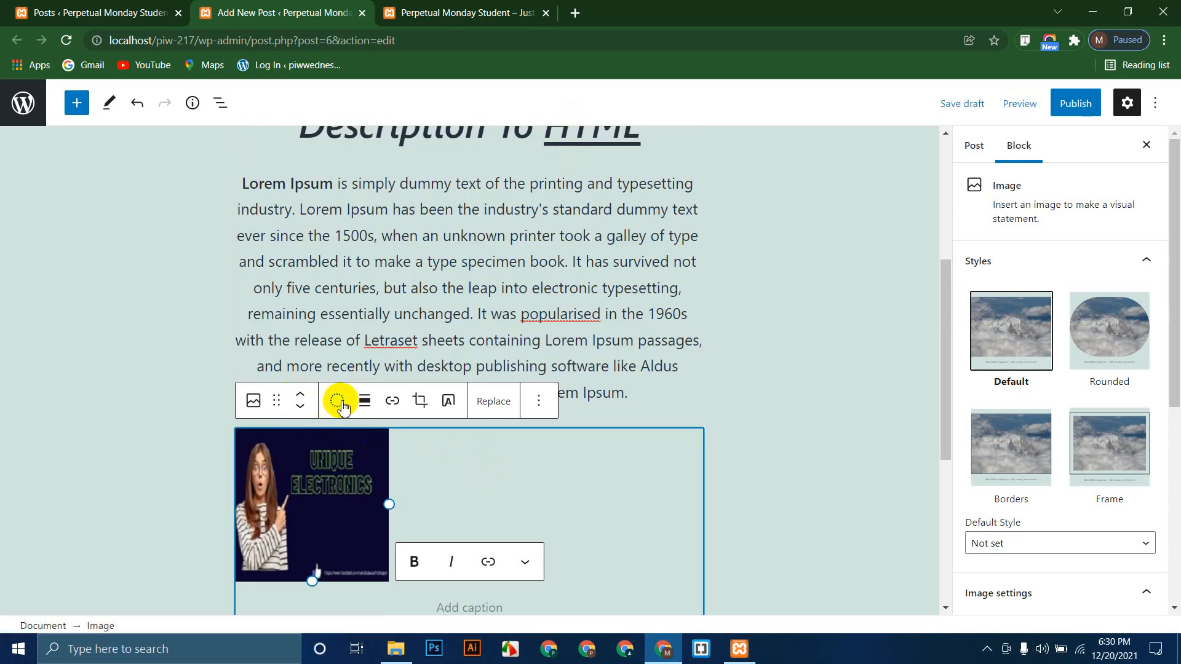
left_click(392, 402)
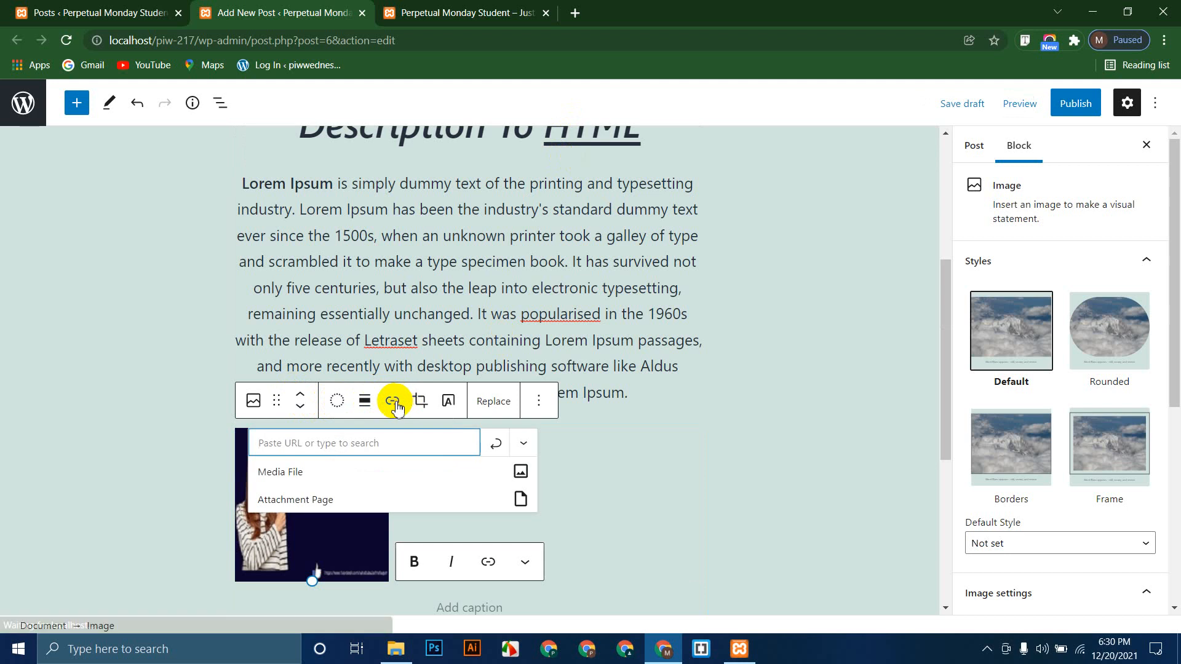
left_click(420, 403)
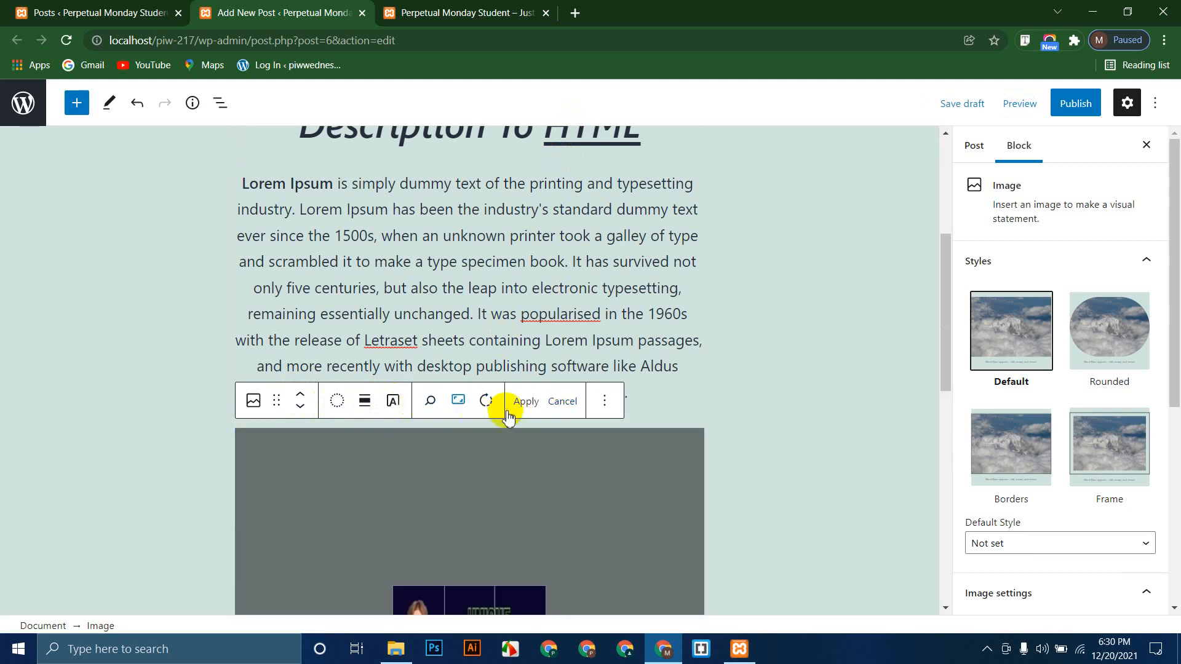
left_click(562, 400)
left_click(448, 401)
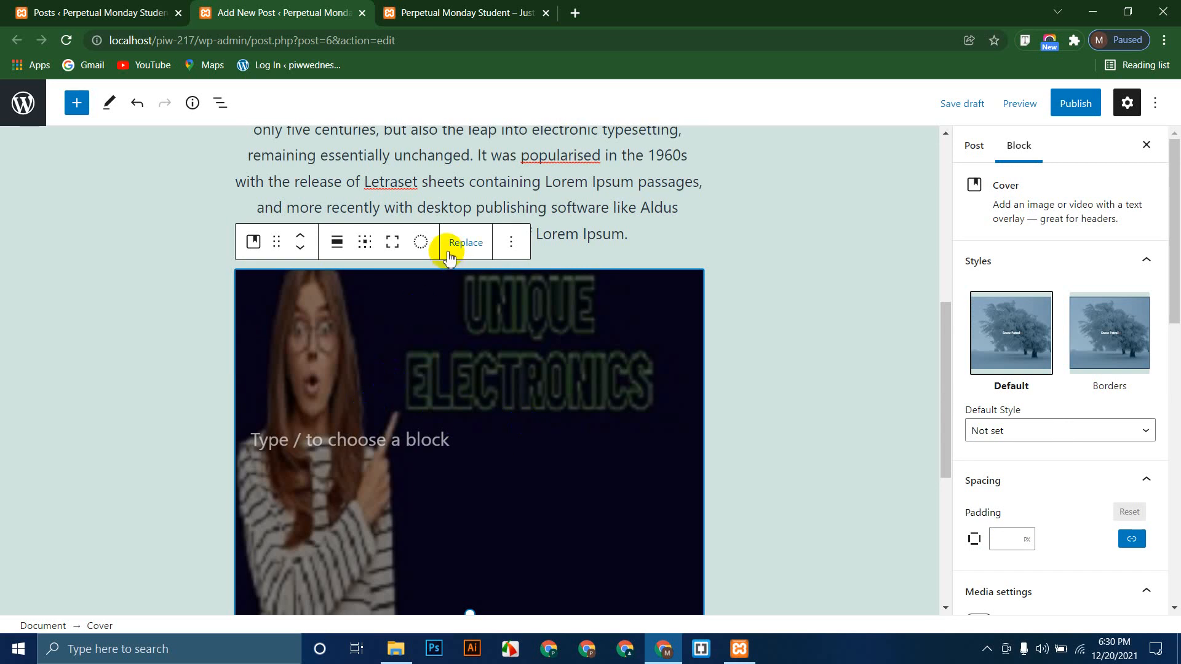
Step: Apply a dark blue duotone to the cover image and darken its shadow colour
left_click(421, 244)
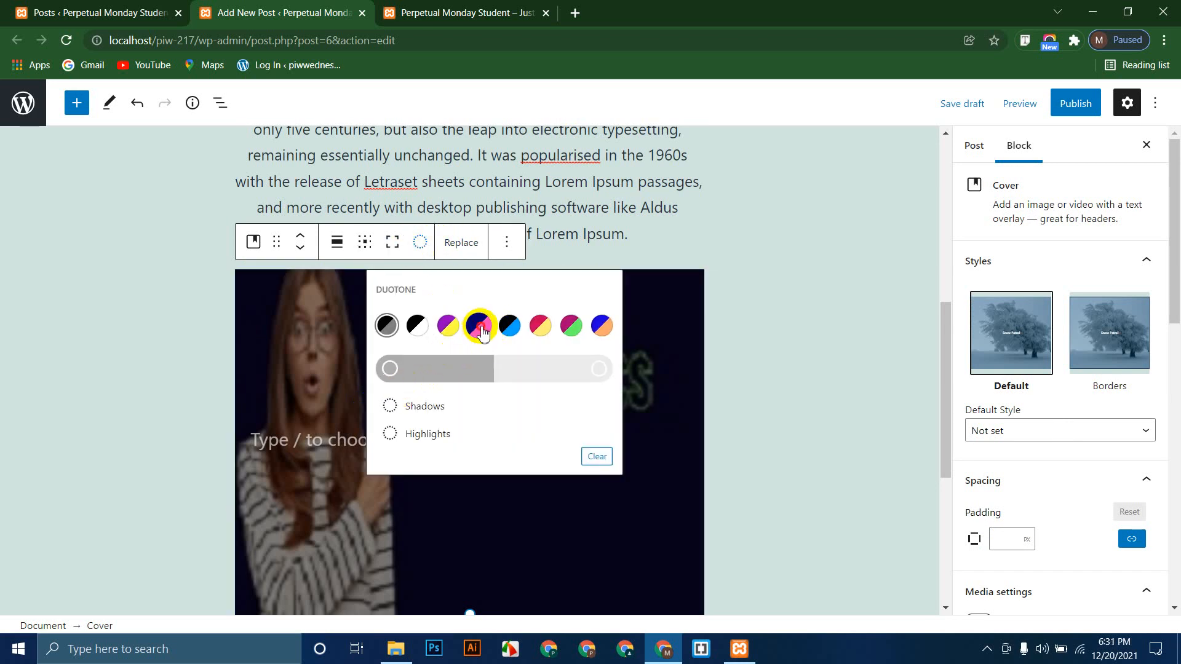
left_click(479, 327)
left_click(421, 241)
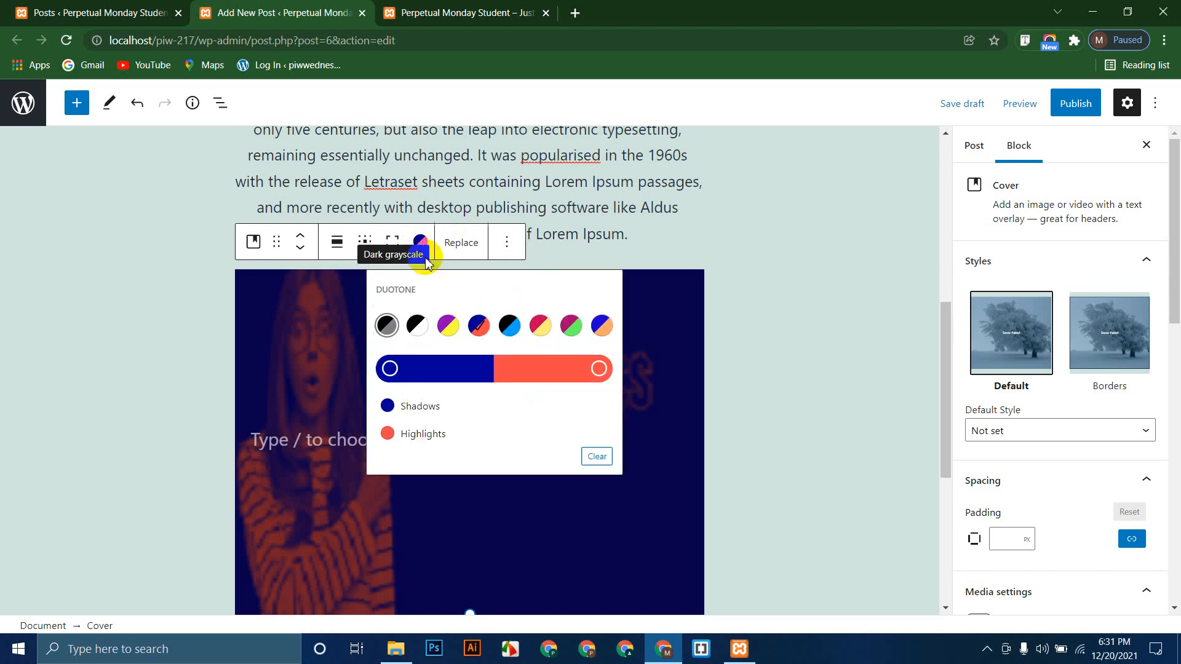
left_click(387, 372)
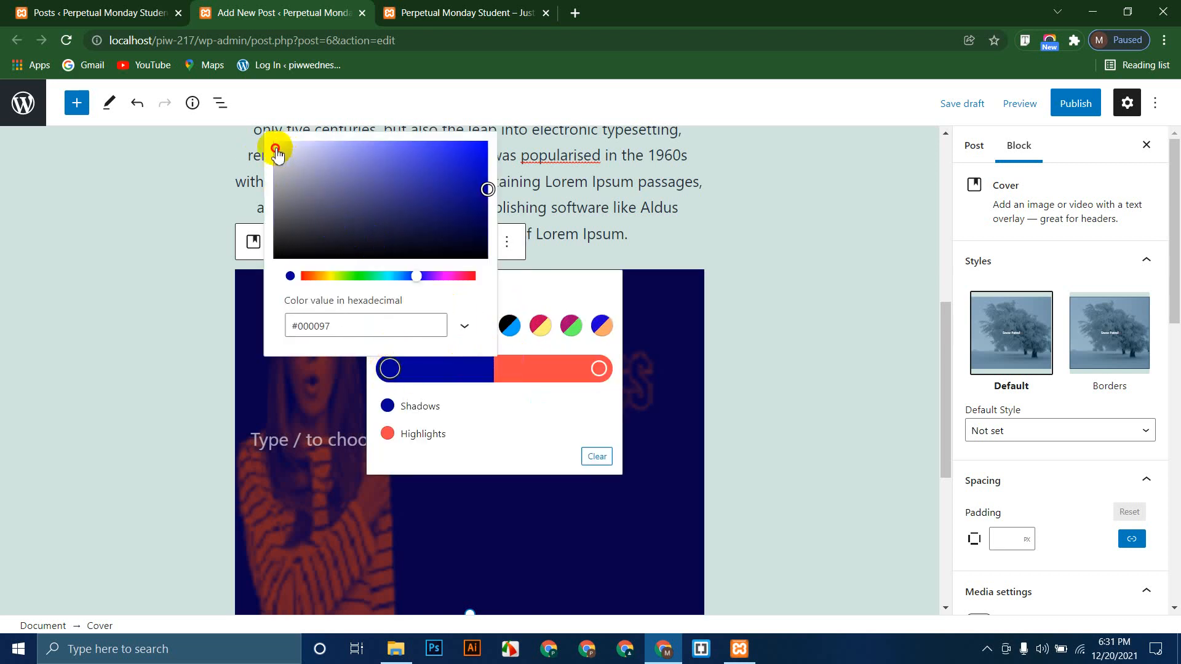
left_click_drag(276, 148, 273, 243)
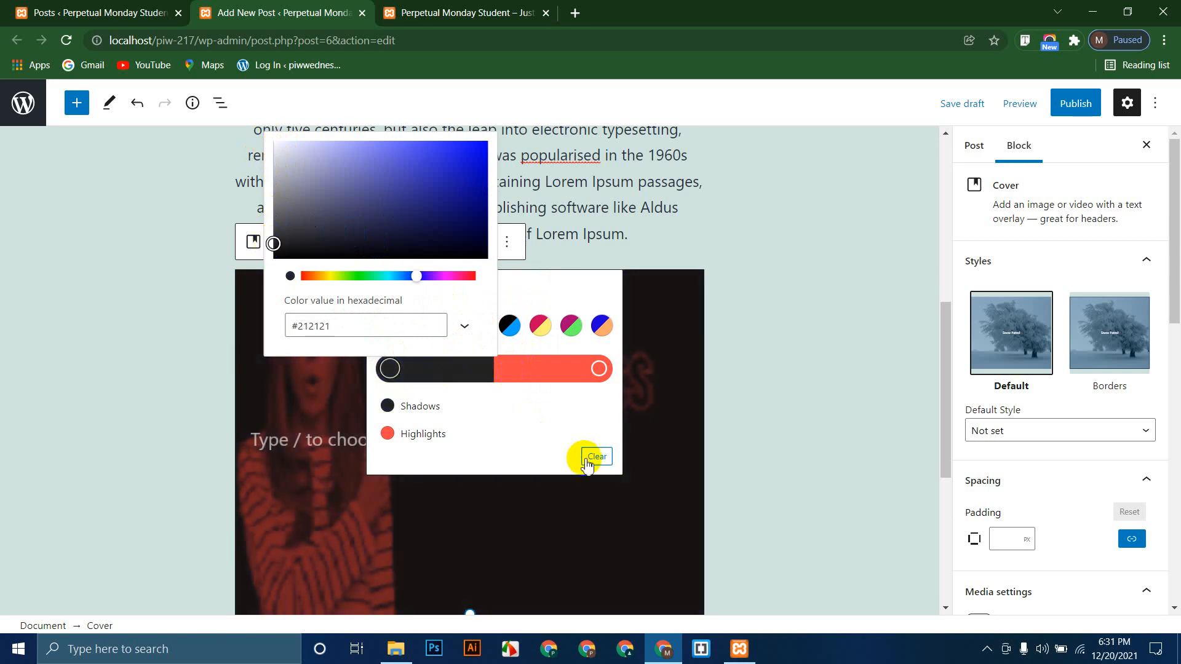
Step: Clear the duotone filter so the cover shows its original colours, and deselect the cover
left_click(587, 462)
left_click(587, 461)
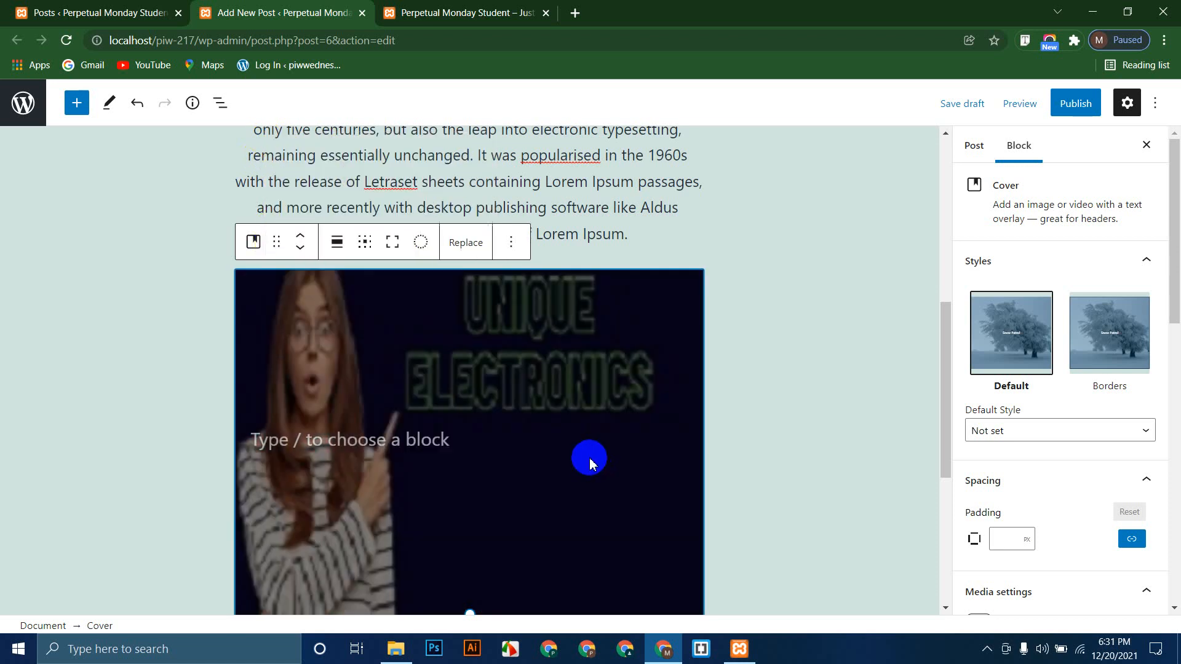
left_click(517, 243)
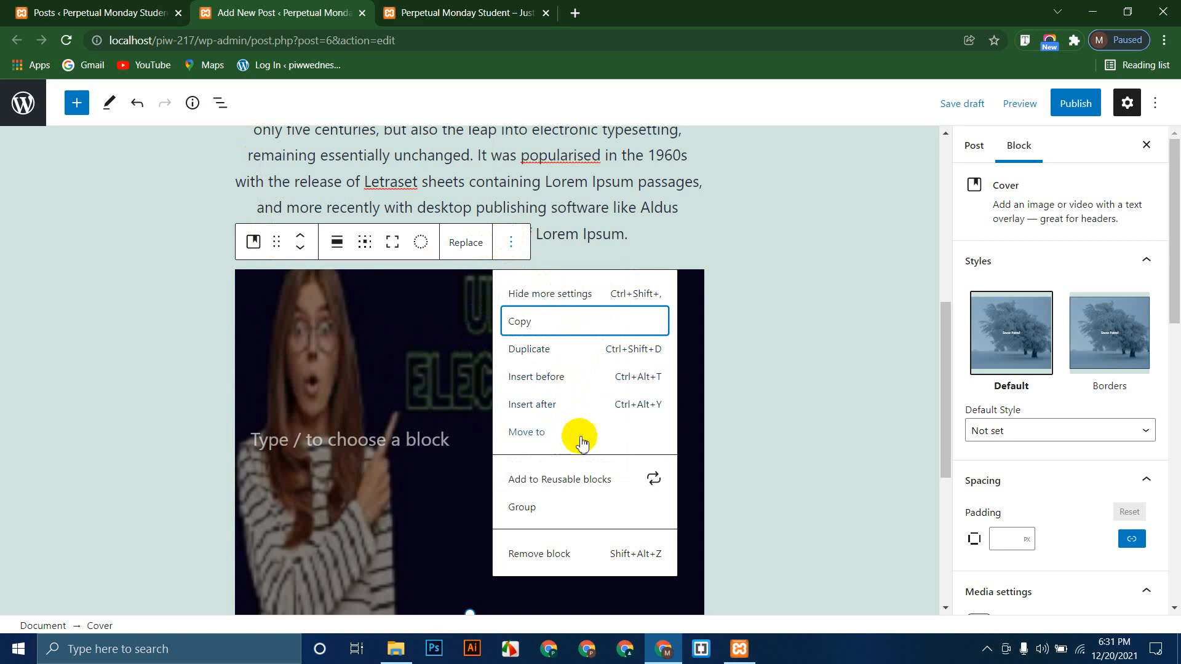
left_click(732, 386)
scroll(733, 386, "down", 4)
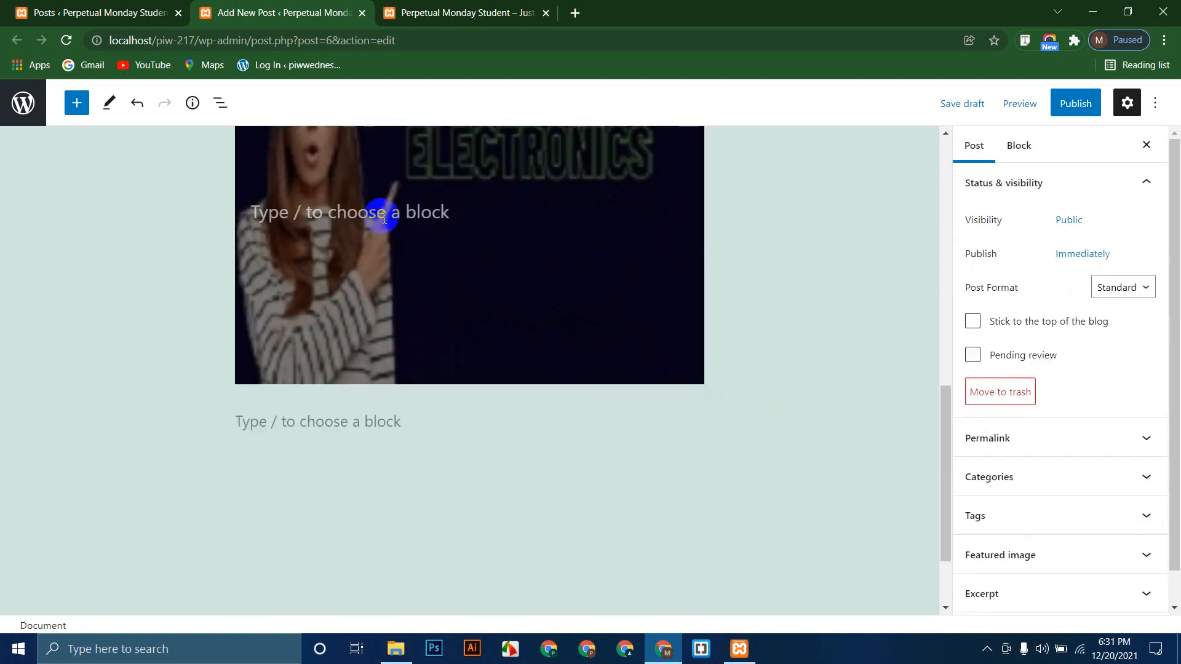
Step: From the empty paragraph below the cover, open the block inserter and scroll to the Media blocks
left_click(326, 422)
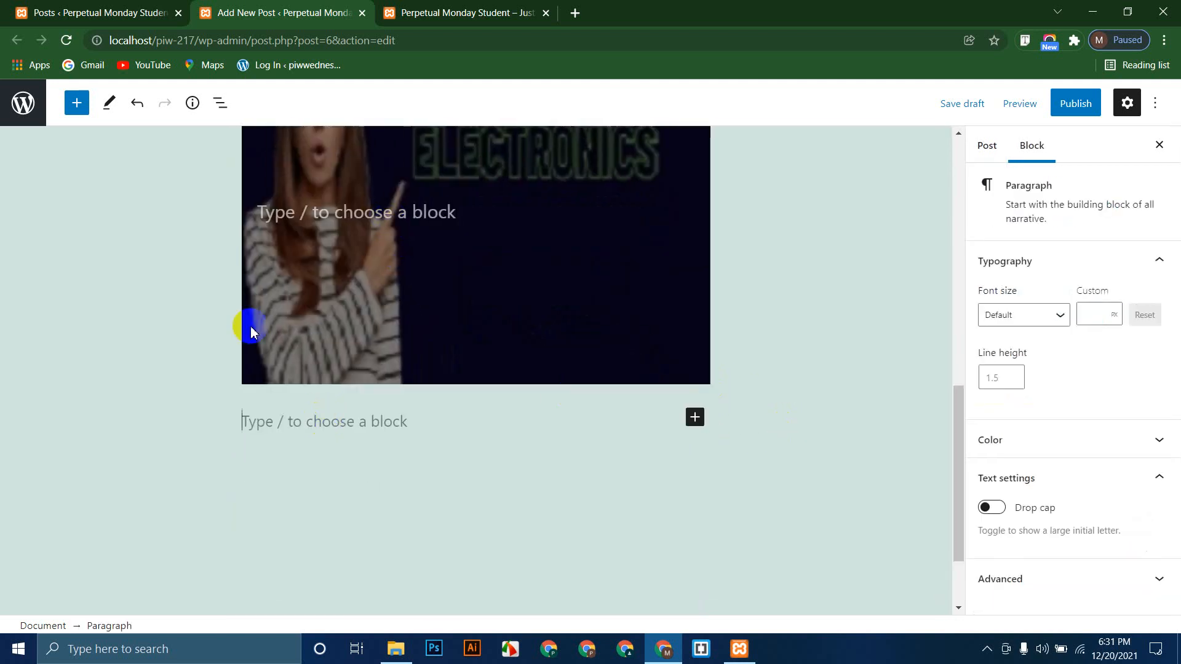
left_click(74, 104)
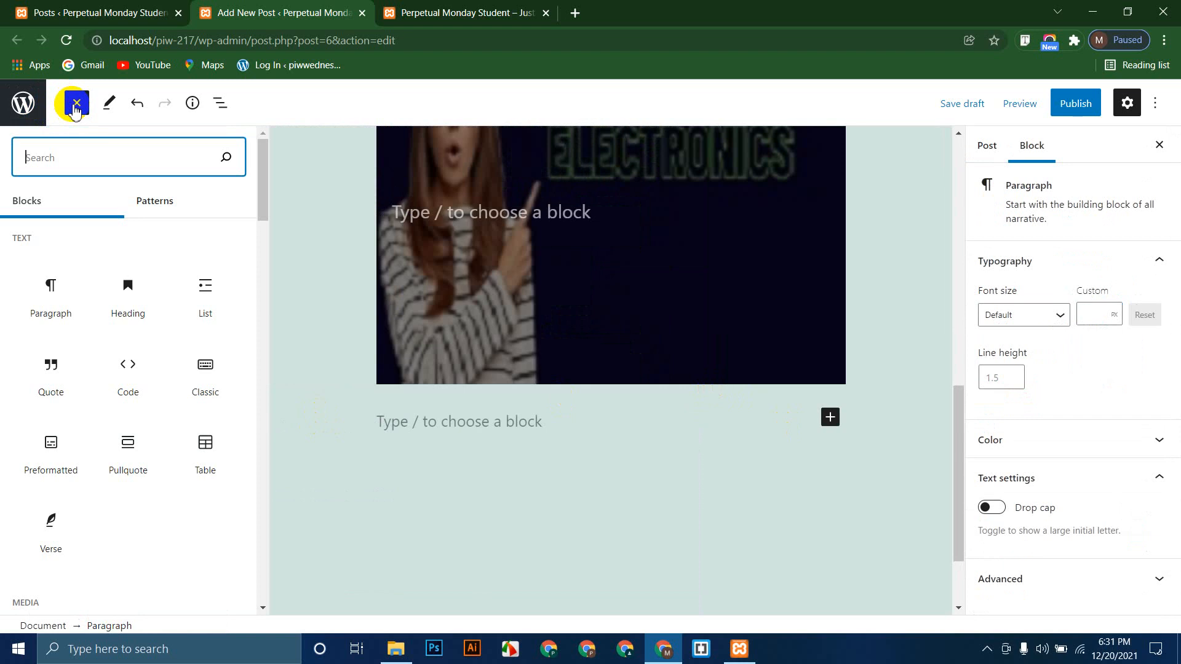
mouse_move(174, 315)
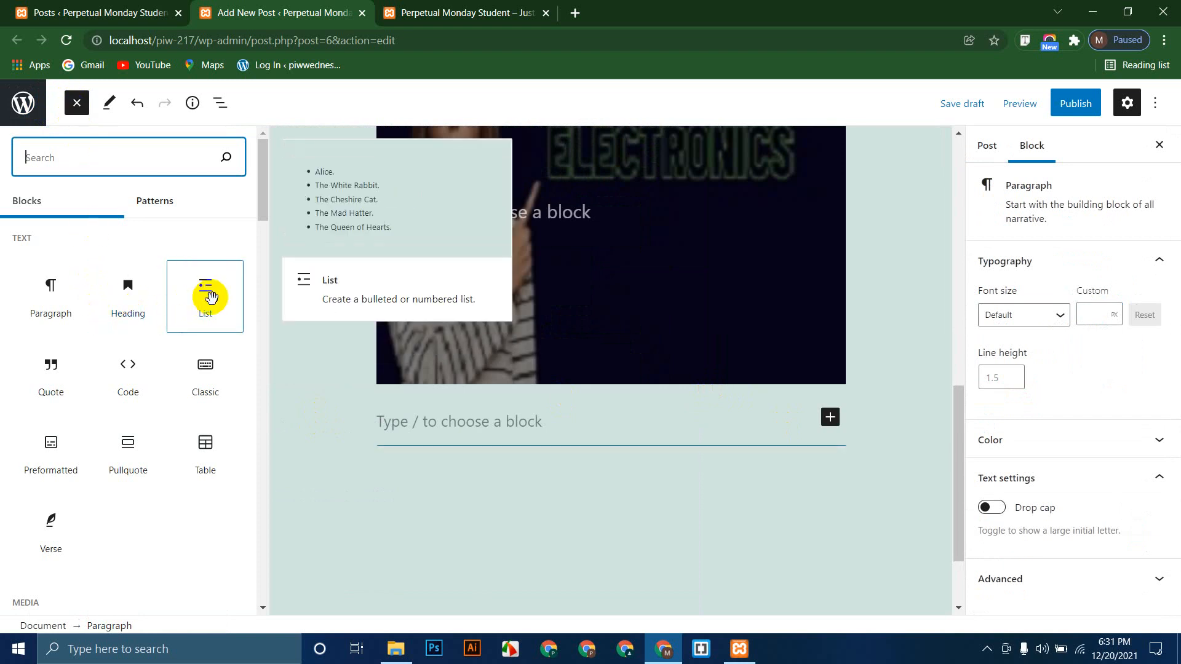
mouse_move(123, 344)
scroll(126, 350, "down", 2)
scroll(123, 347, "down", 2)
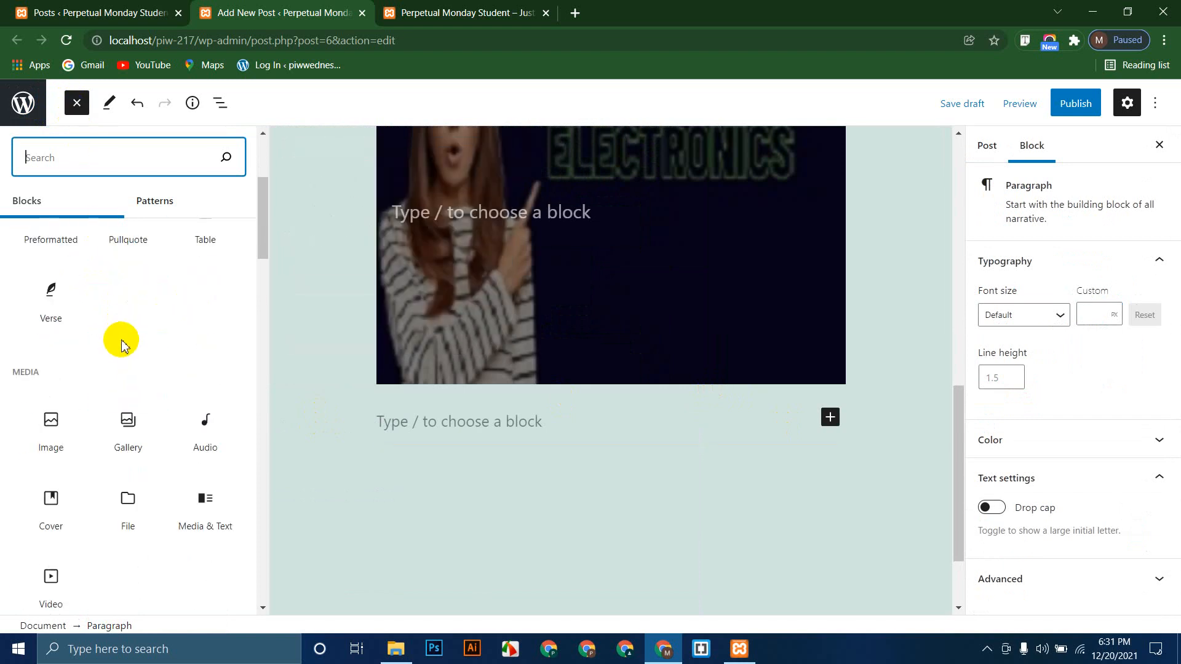
scroll(121, 345, "down", 1)
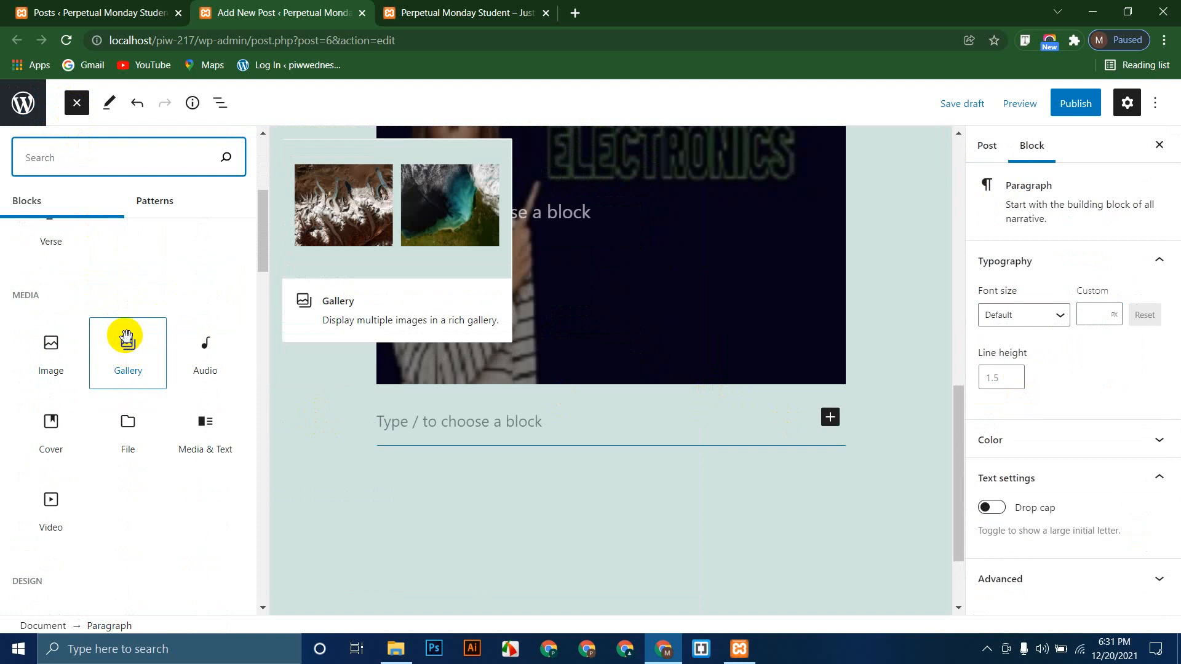
mouse_move(178, 403)
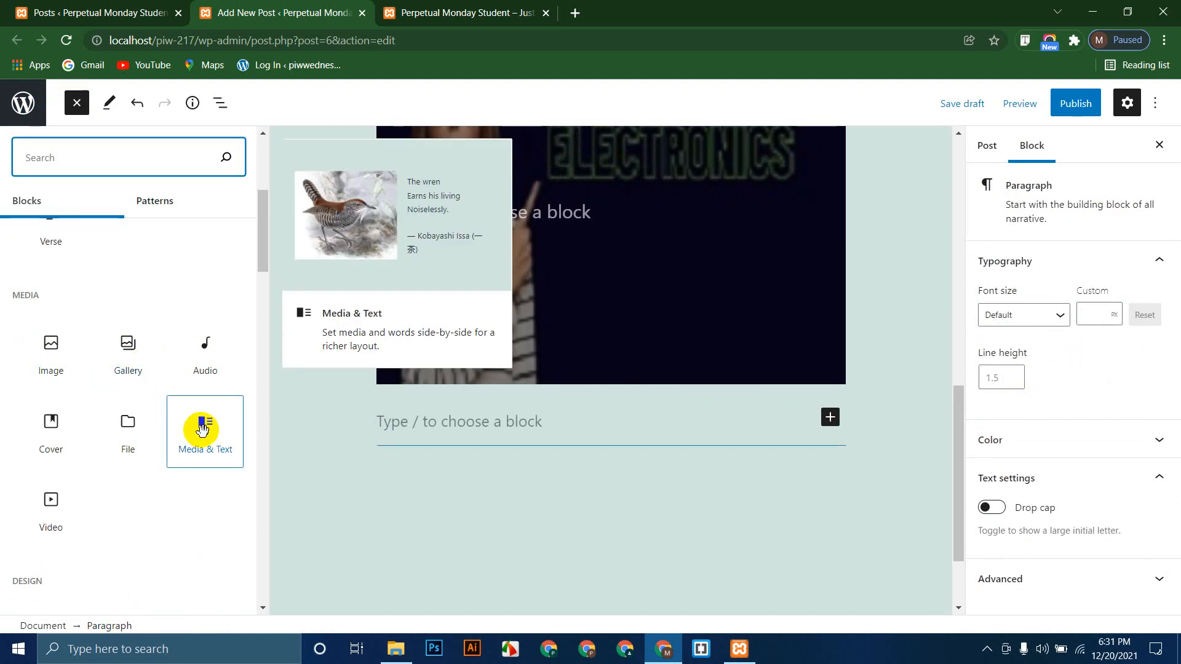
scroll(148, 431, "down", 5)
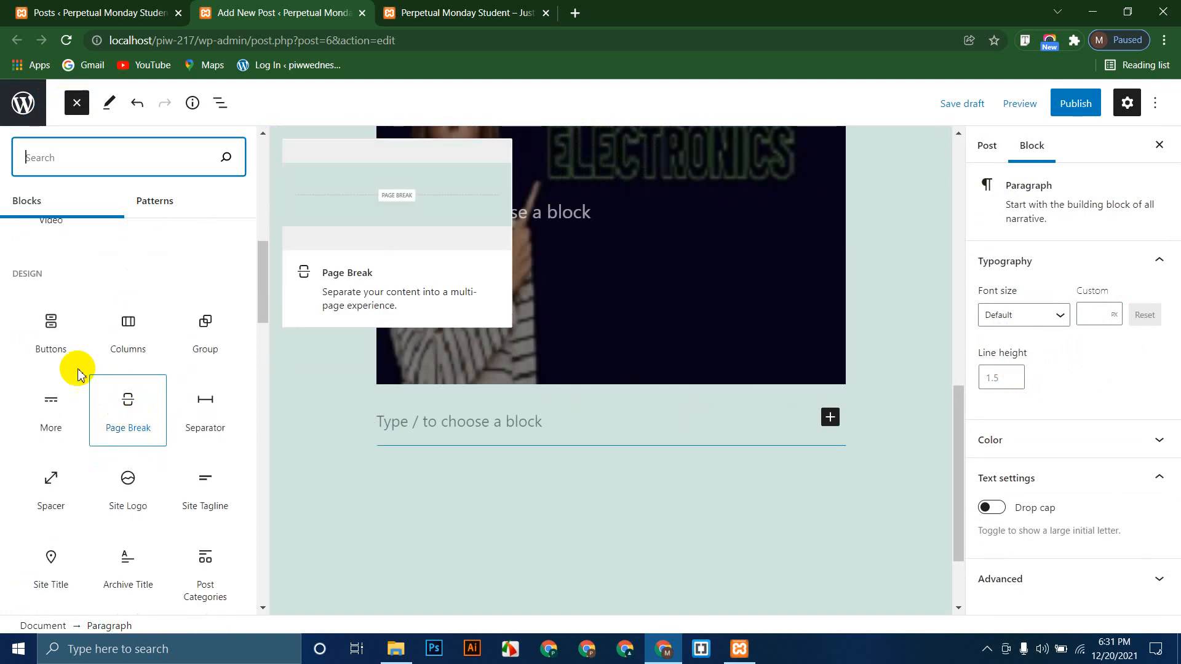
Step: Insert a Buttons block below the cover and label the button 'Learn More'
left_click(50, 343)
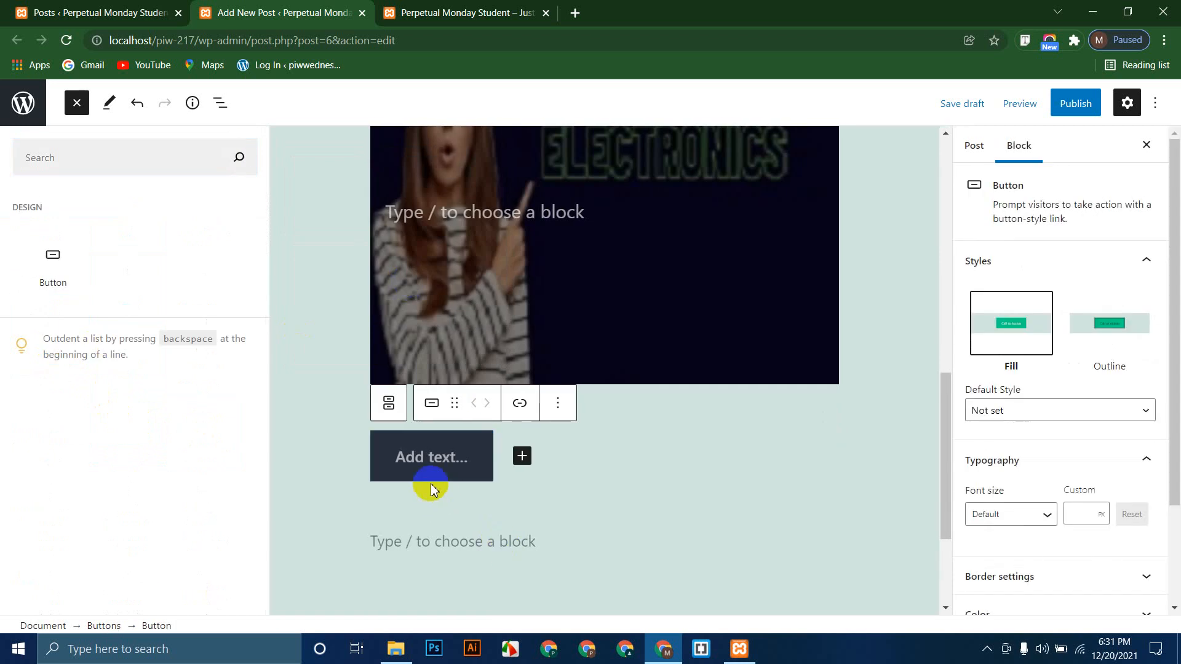
left_click(435, 459)
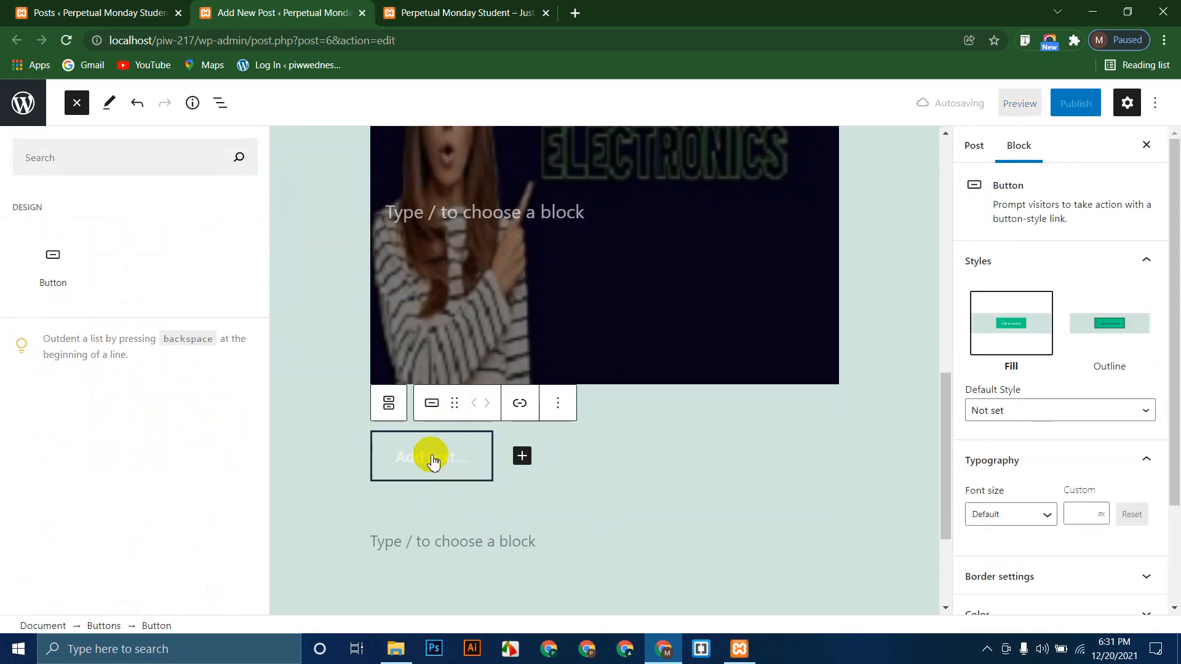
left_click(433, 461)
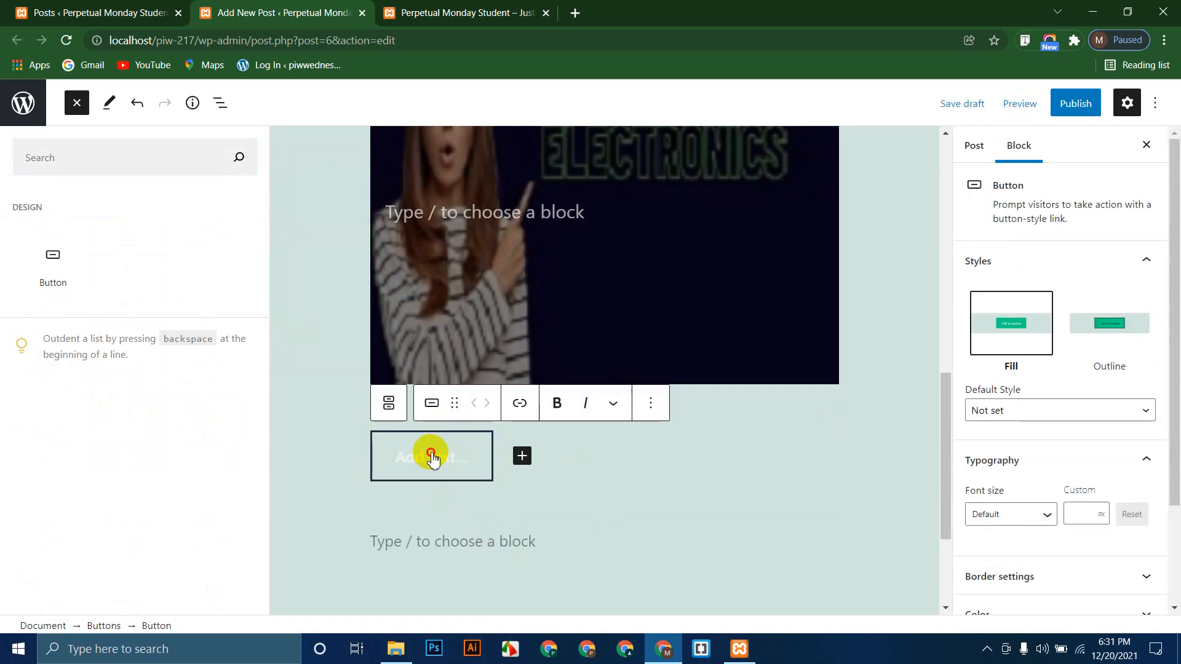
type("Lea")
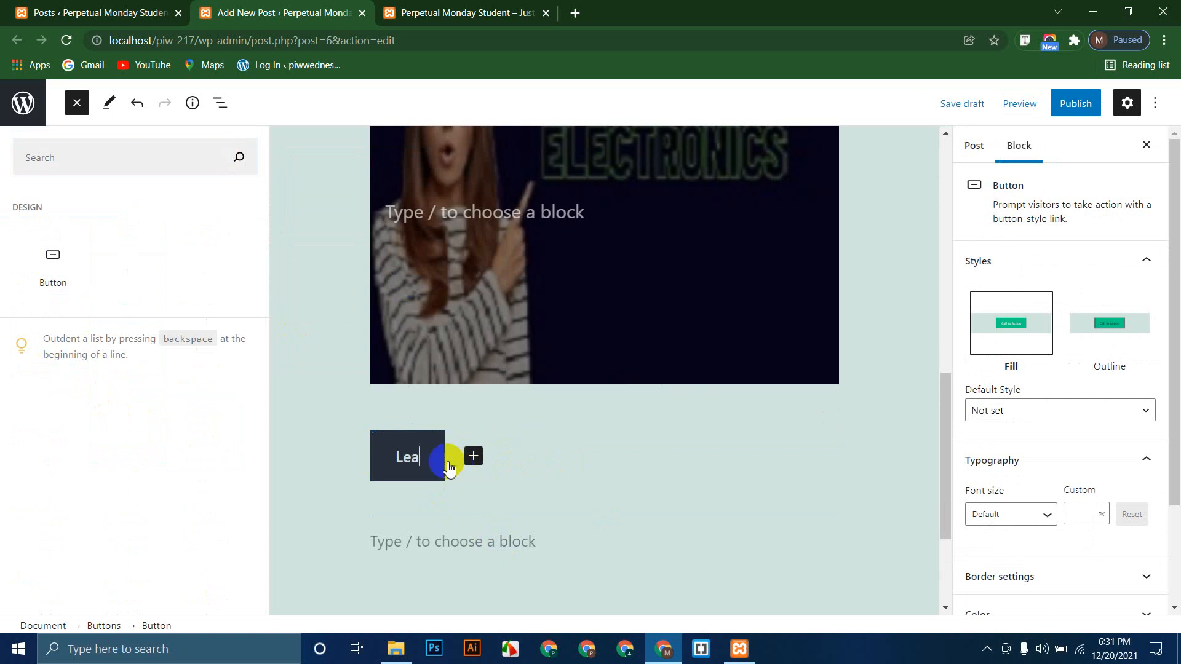
type("rn MORe")
key("BackSpace")
key("BackSpace")
key("BackSpace")
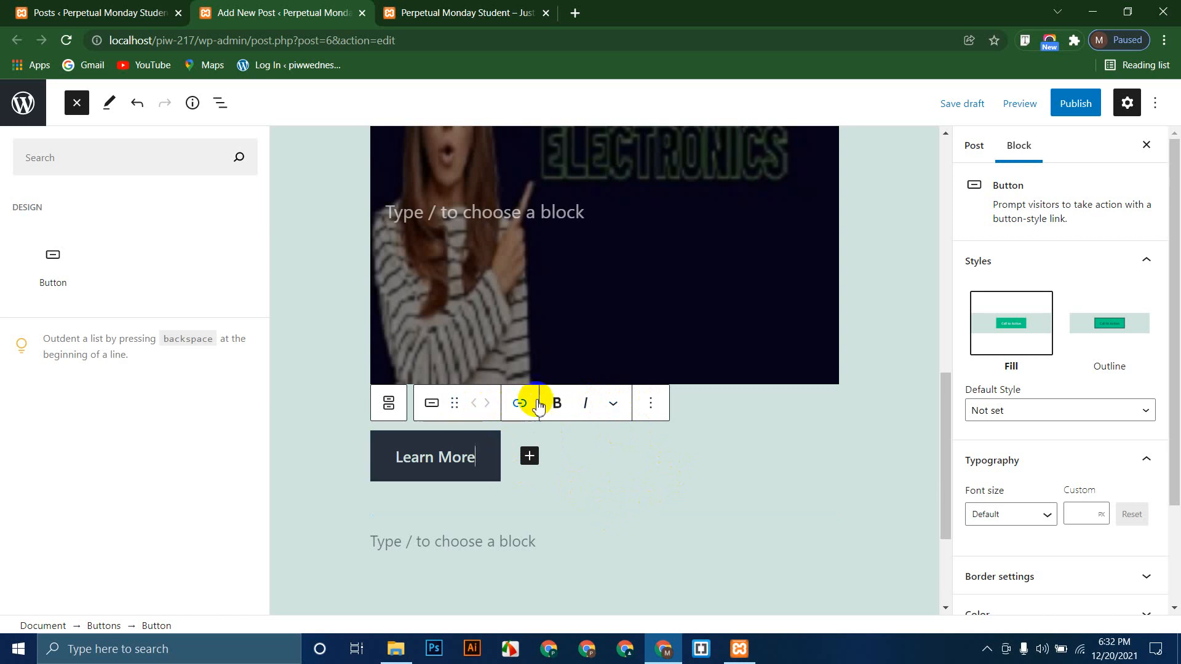
Step: Look through the button's formatting and block options, then show the Post settings
left_click(613, 404)
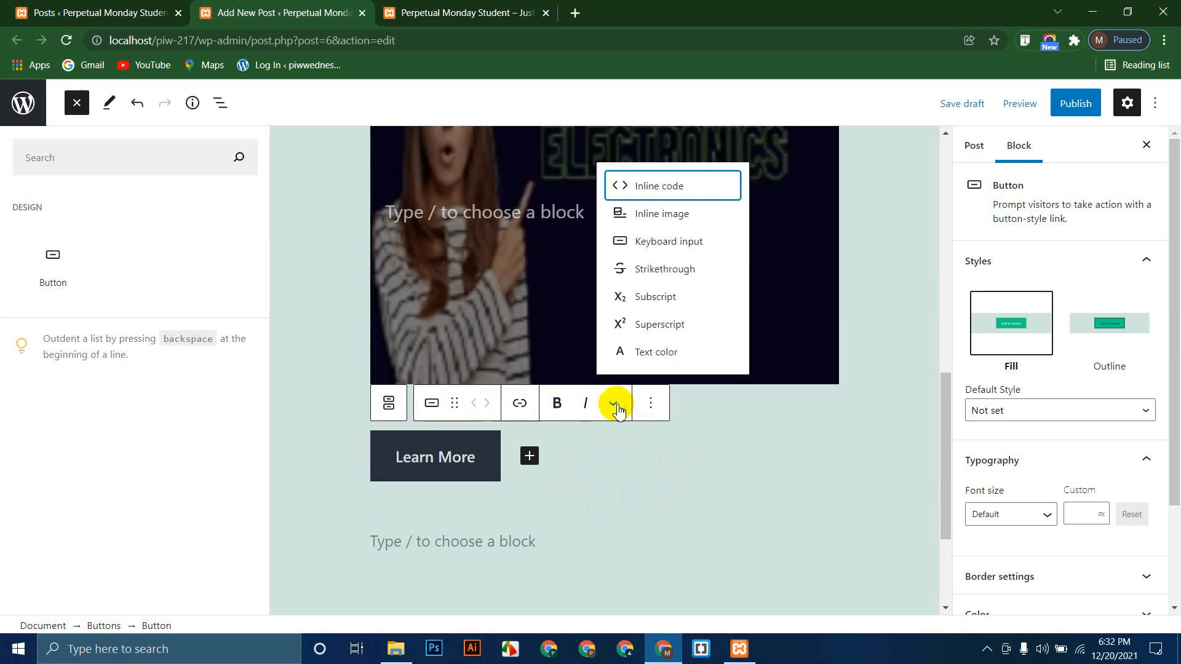
left_click(651, 403)
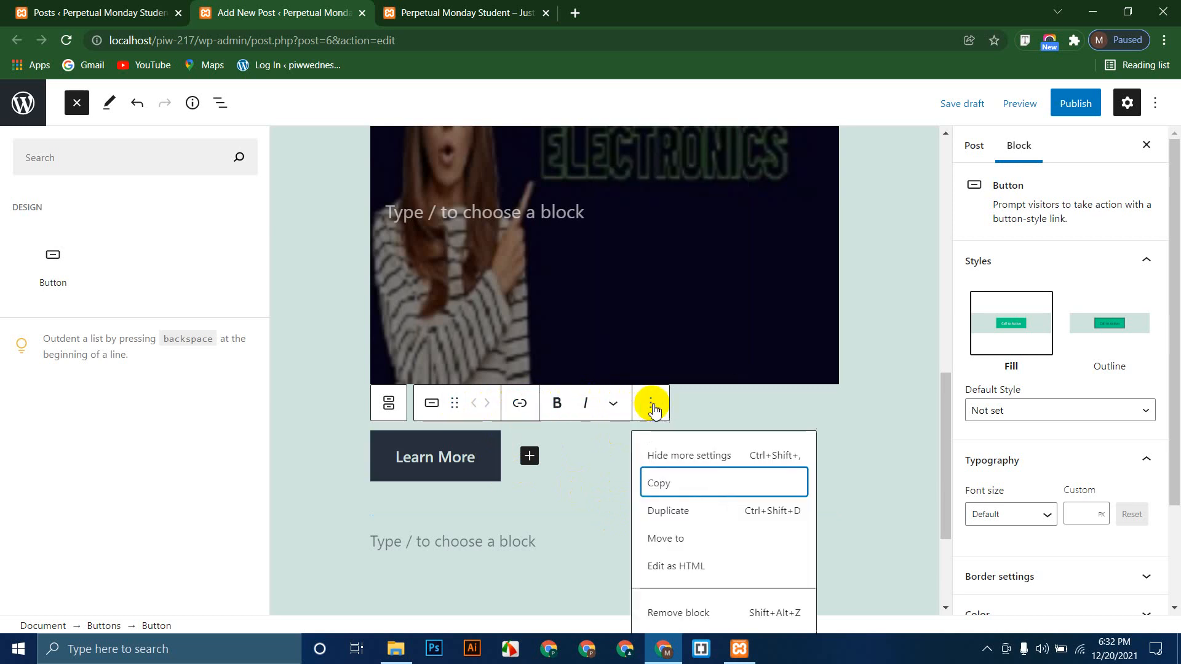
left_click(389, 404)
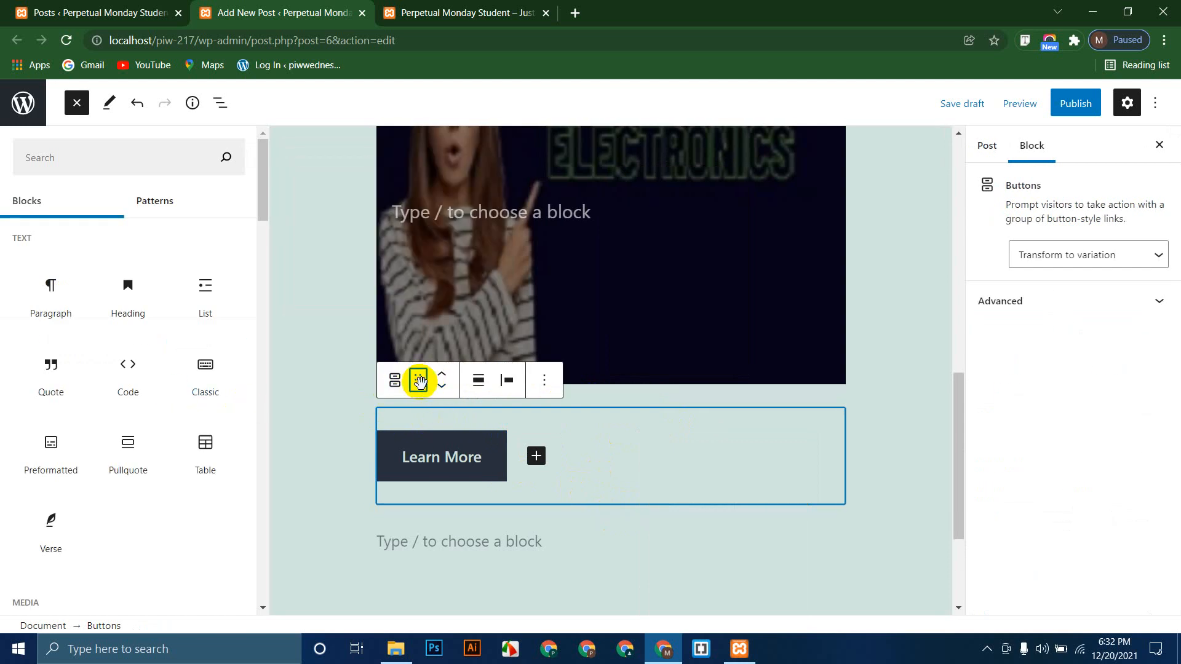
left_click(456, 461)
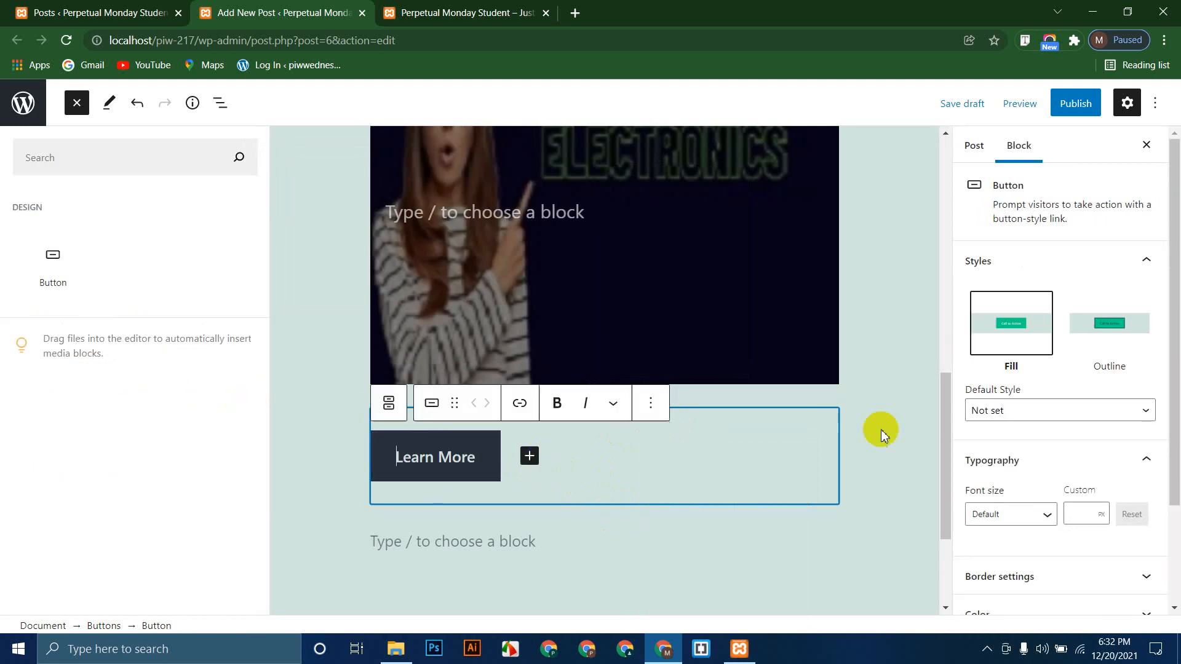
left_click(553, 540)
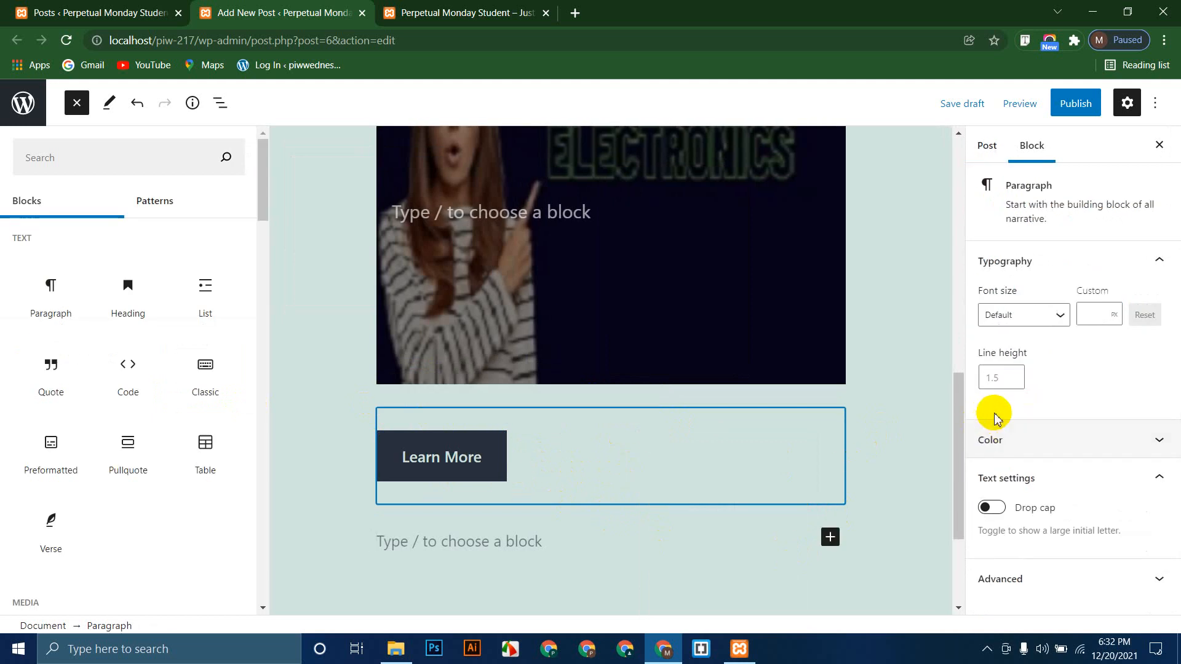
left_click(984, 147)
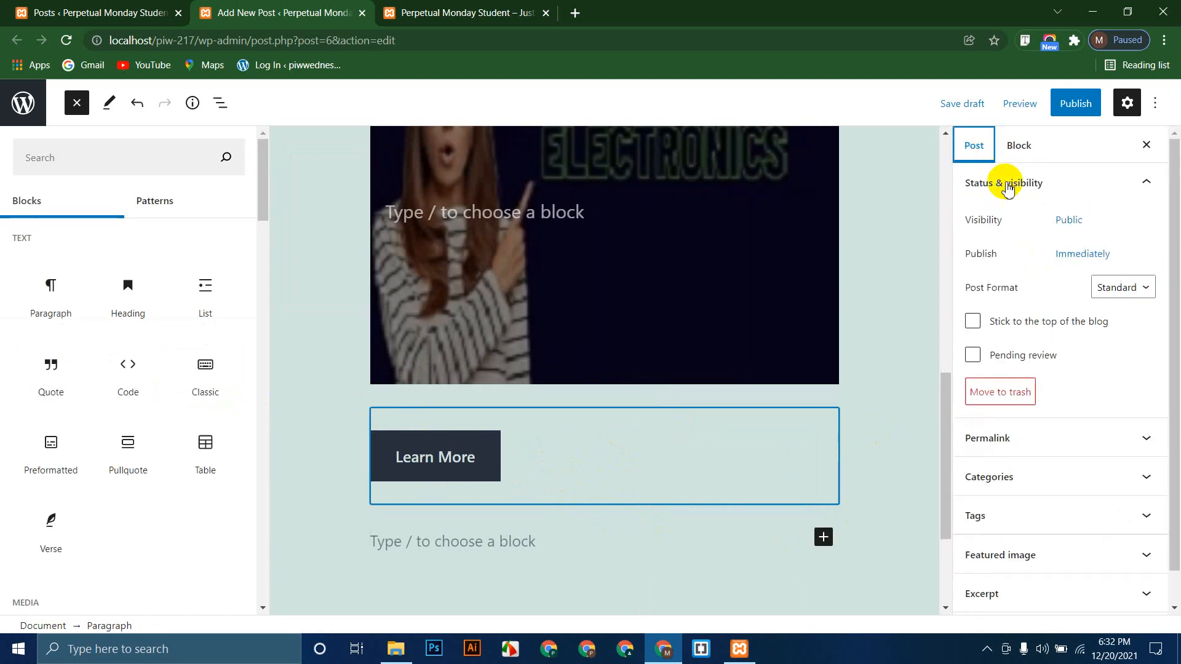
Step: Look over the post content and deselect blocks so the Post settings sidebar shows
left_click(318, 440)
scroll(322, 435, "up", 9)
scroll(323, 434, "down", 6)
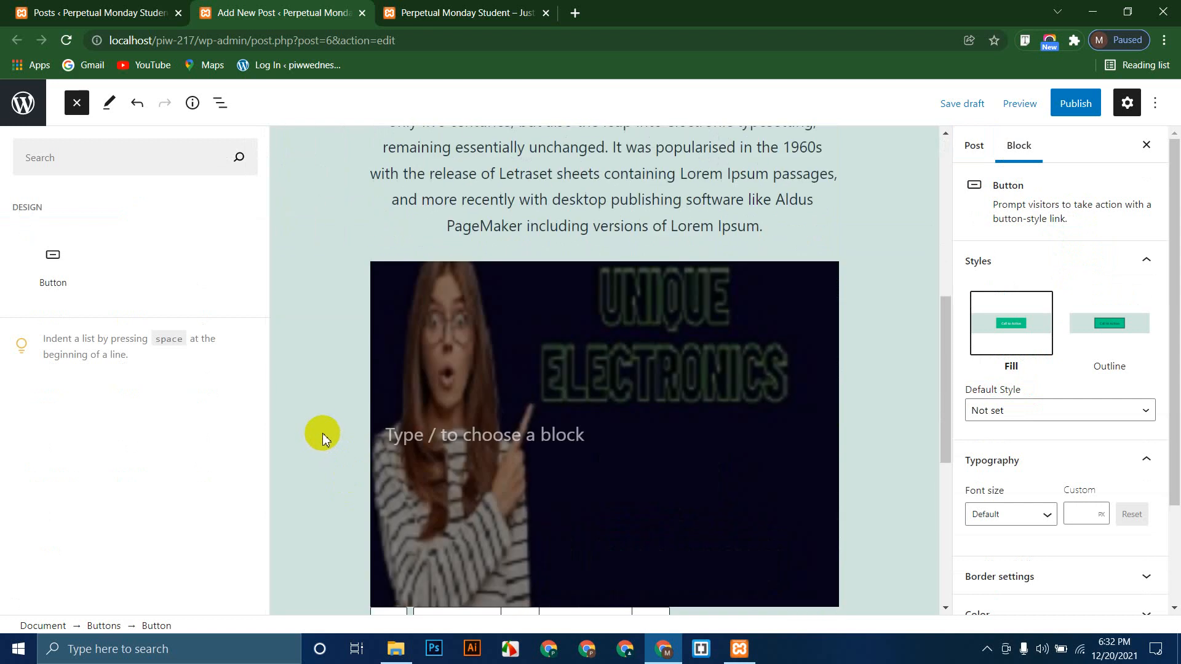
scroll(322, 430, "down", 5)
scroll(400, 416, "up", 4)
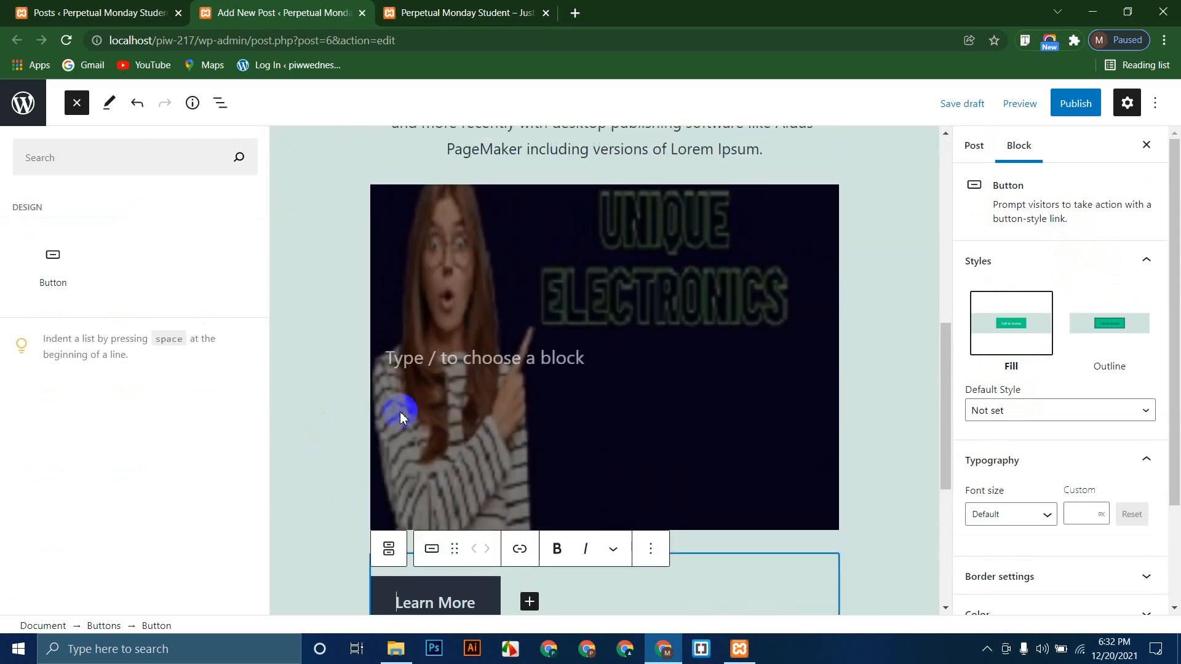
scroll(617, 356, "down", 2)
scroll(625, 351, "up", 5)
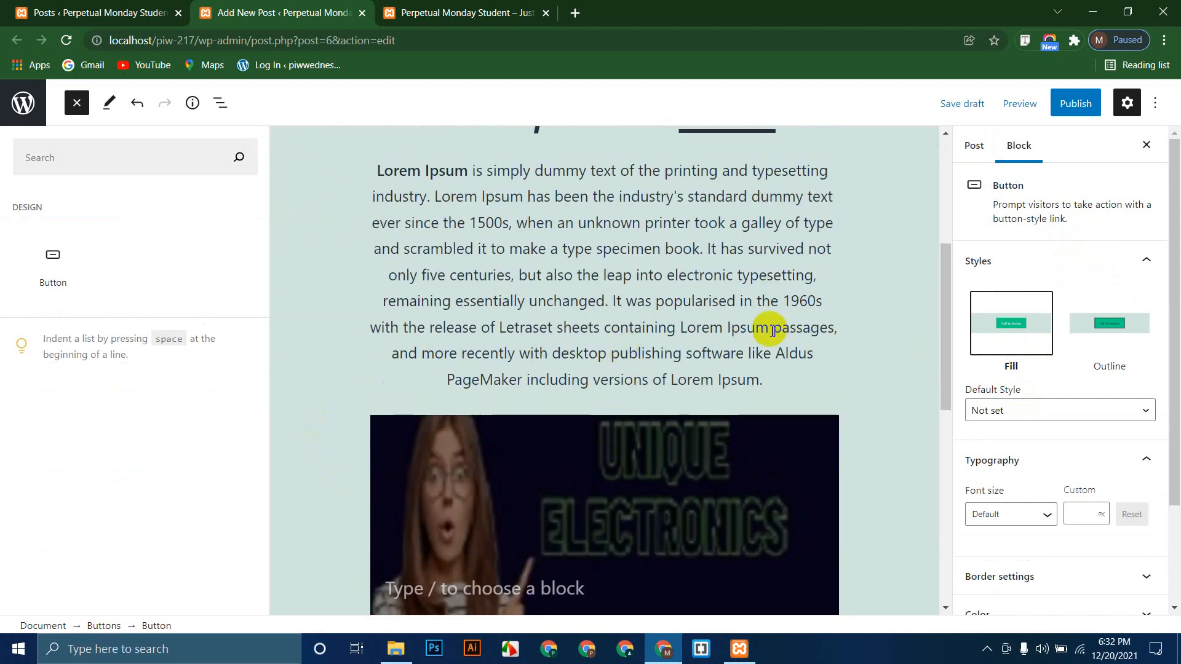
scroll(769, 329, "up", 5)
left_click(974, 146)
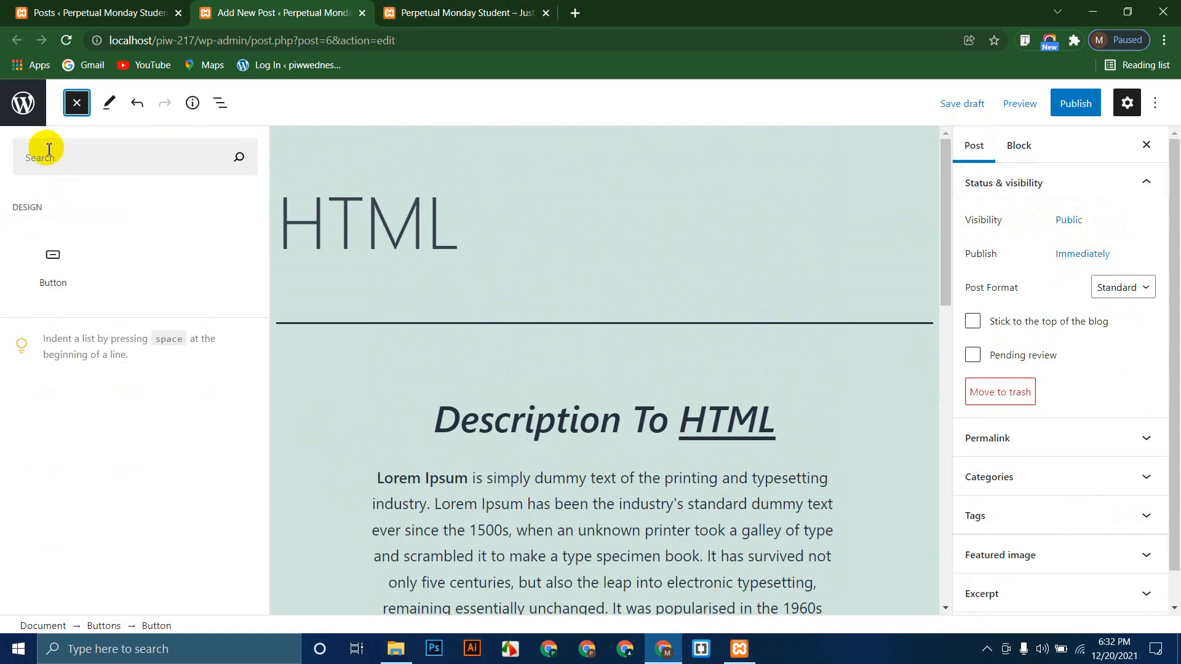
left_click(435, 397)
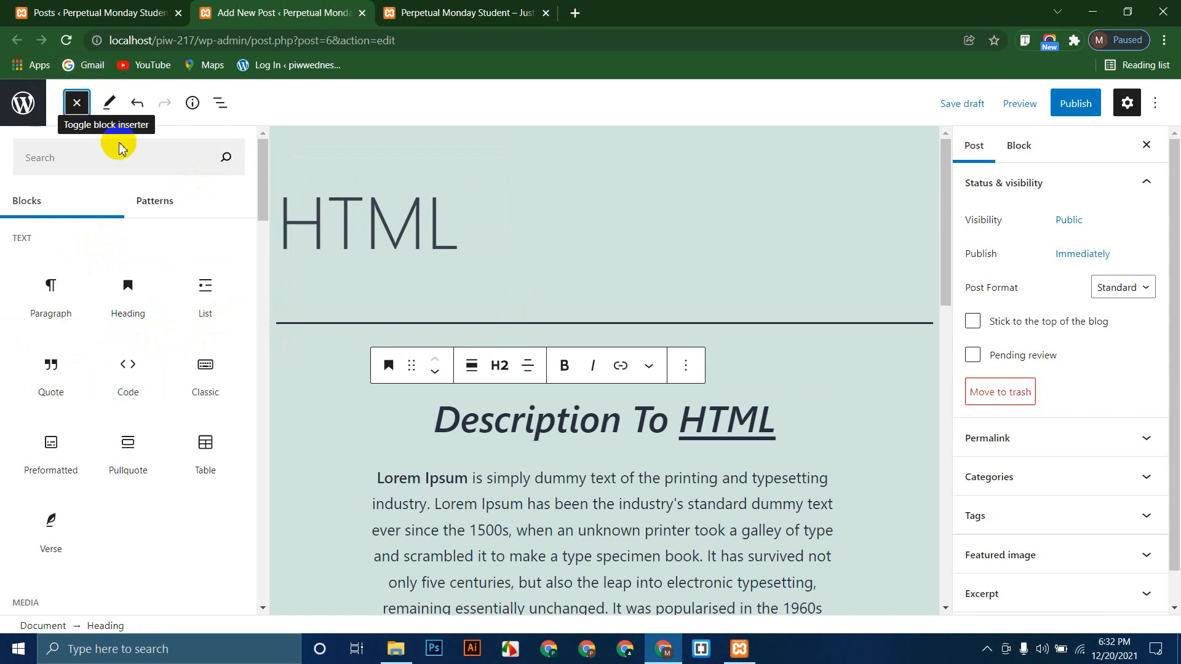
left_click(886, 406)
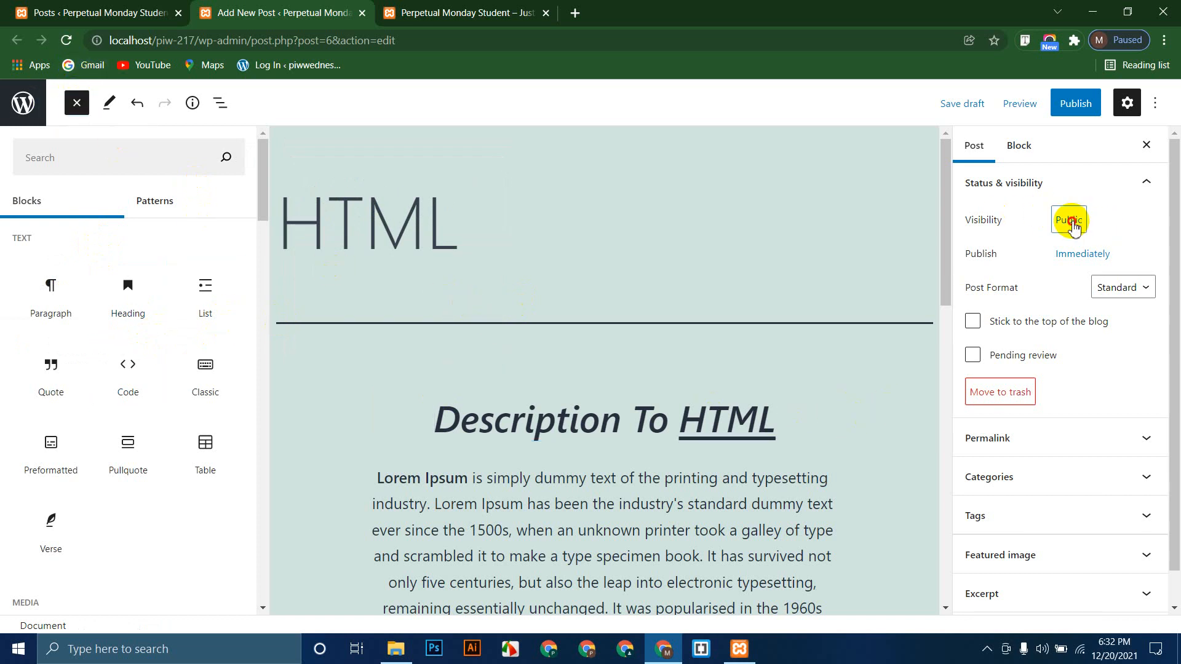
Step: Confirm visibility stays Public and the publish time is Immediately
left_click(1070, 223)
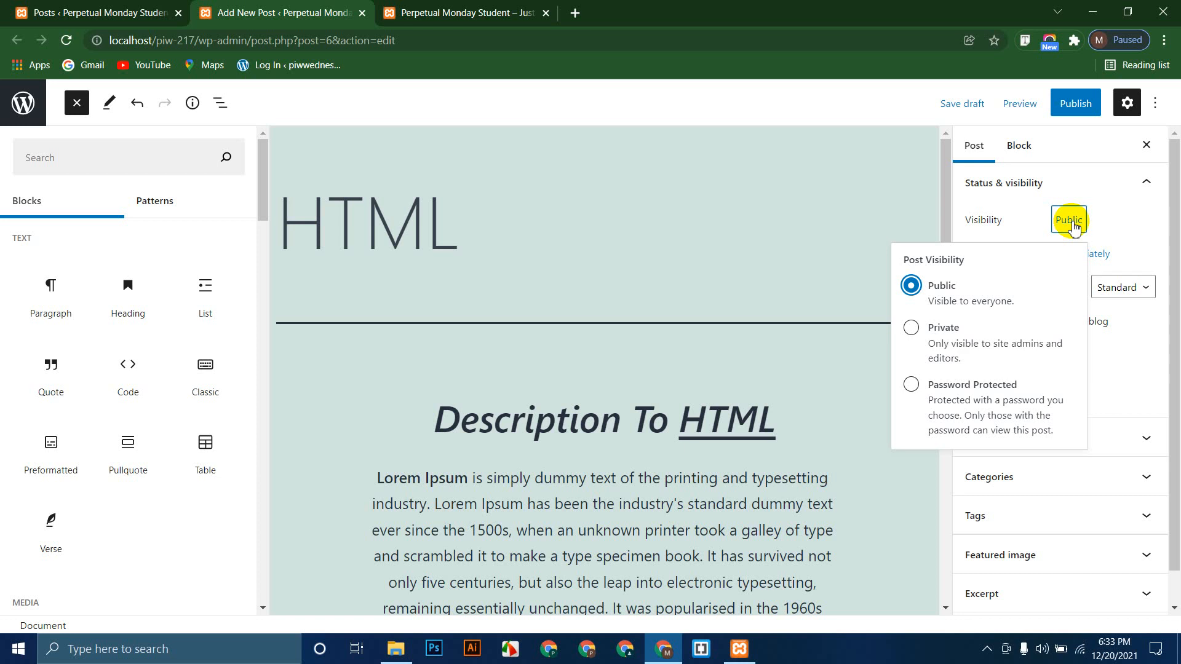
left_click(921, 285)
left_click(1131, 345)
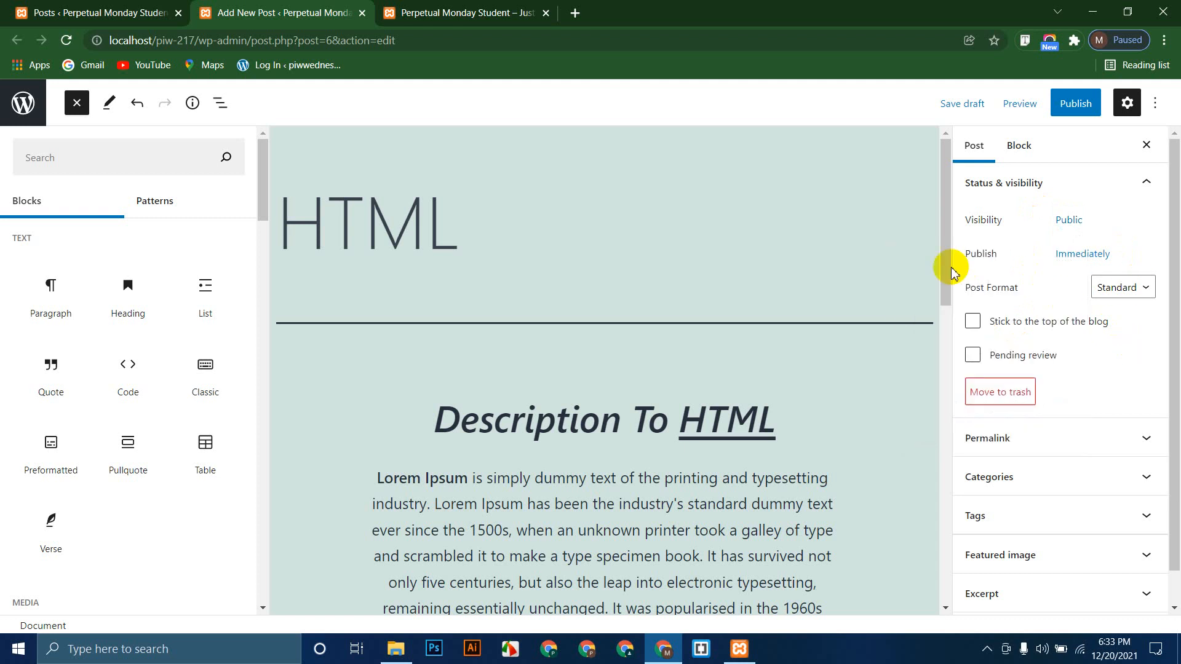
left_click(1086, 252)
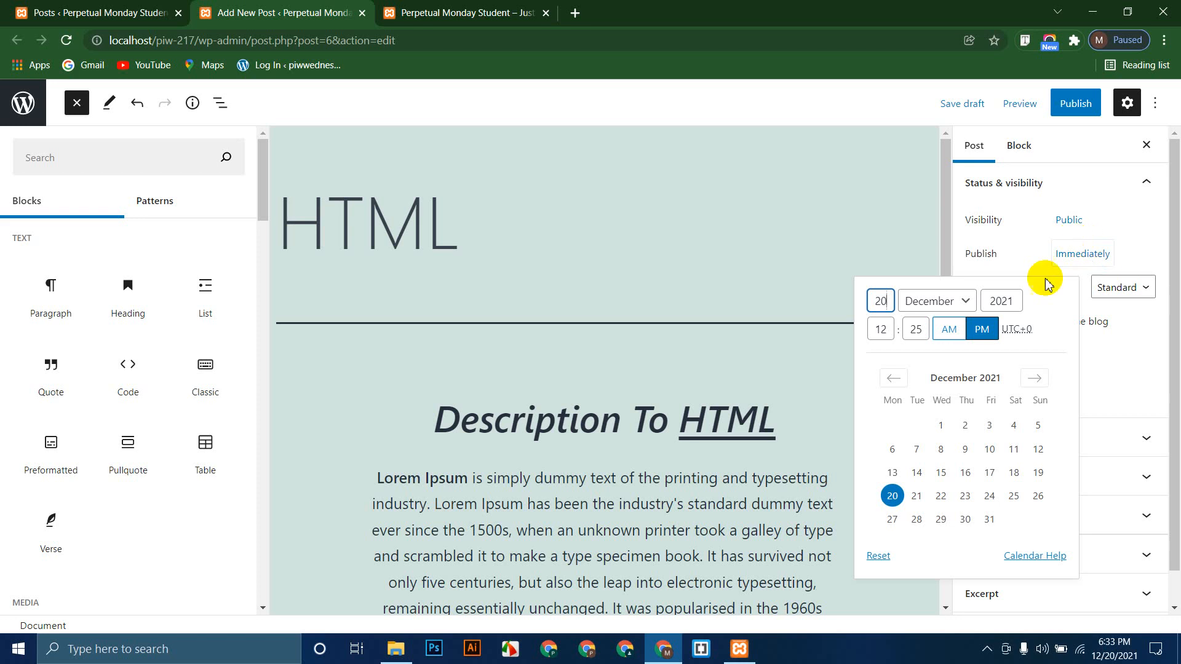
left_click(1106, 363)
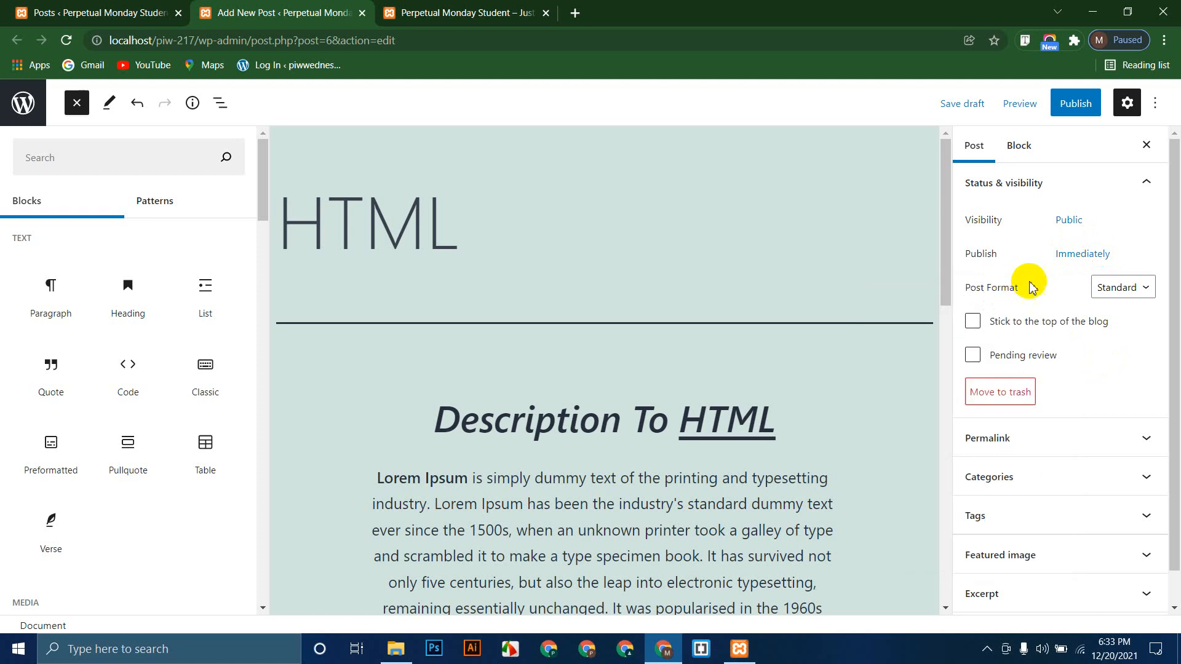
Step: Check the post's address in the Permalink panel and bring up the pre-publish checks
scroll(1101, 320, "down", 1)
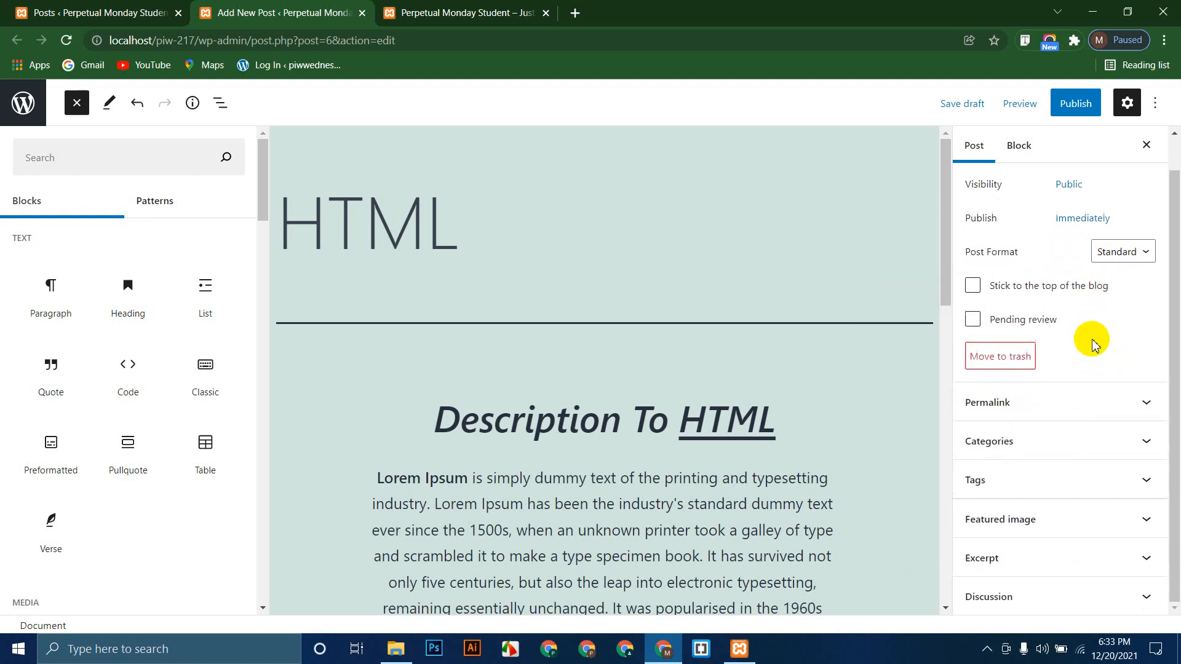
left_click(1018, 398)
scroll(1011, 368, "up", 3)
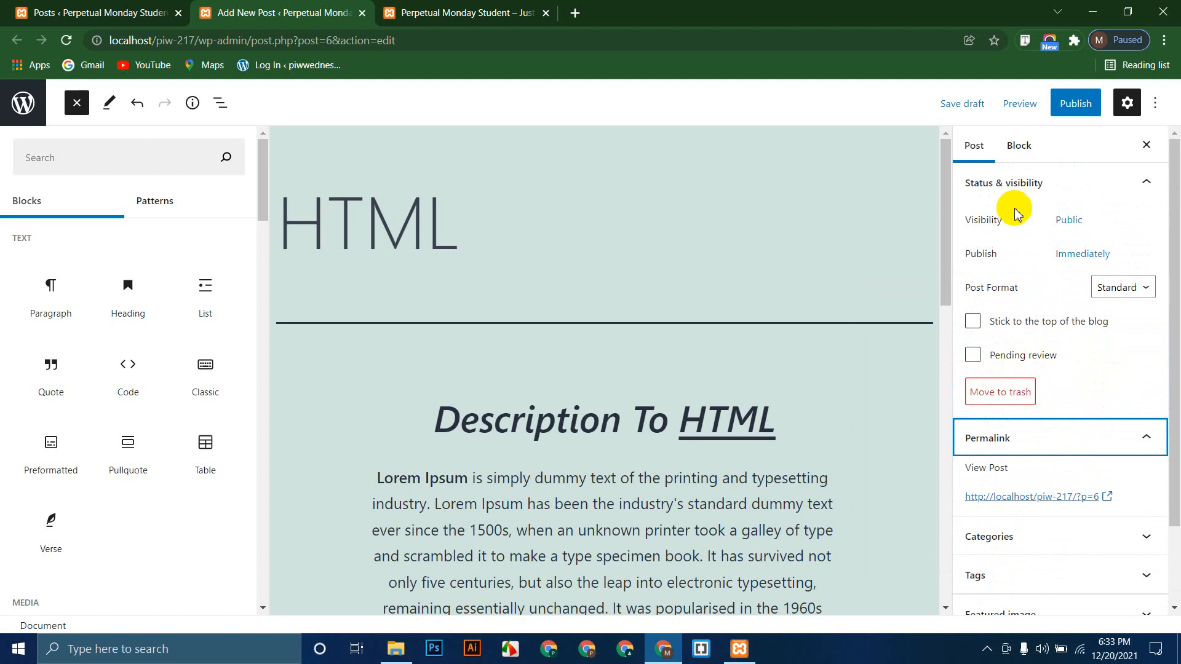
left_click(1075, 104)
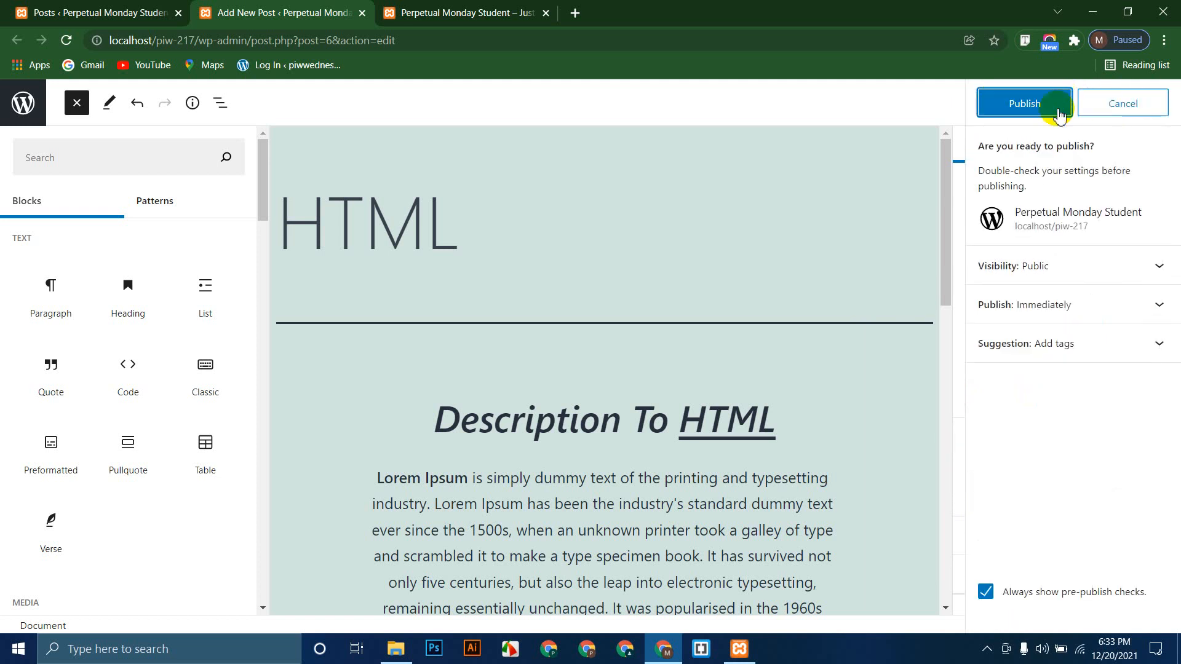
Step: Publish the HTML post and reload the site's front page to show it
left_click(1026, 106)
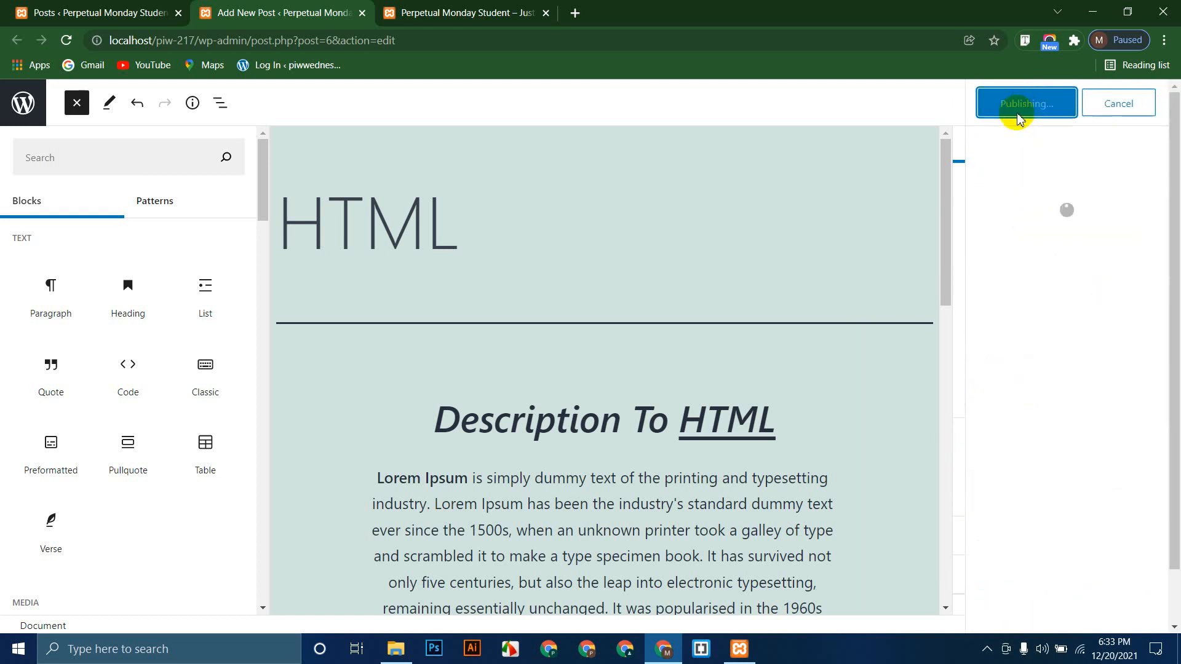
left_click(467, 12)
left_click(67, 40)
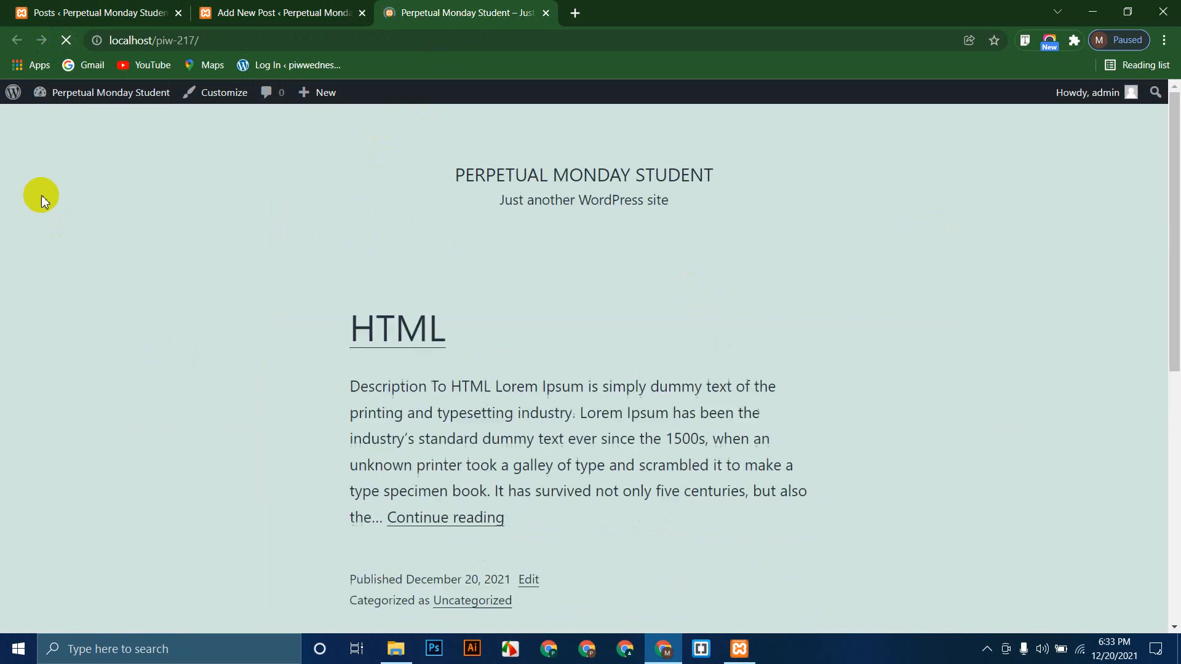
scroll(84, 305, "down", 8)
scroll(76, 298, "up", 8)
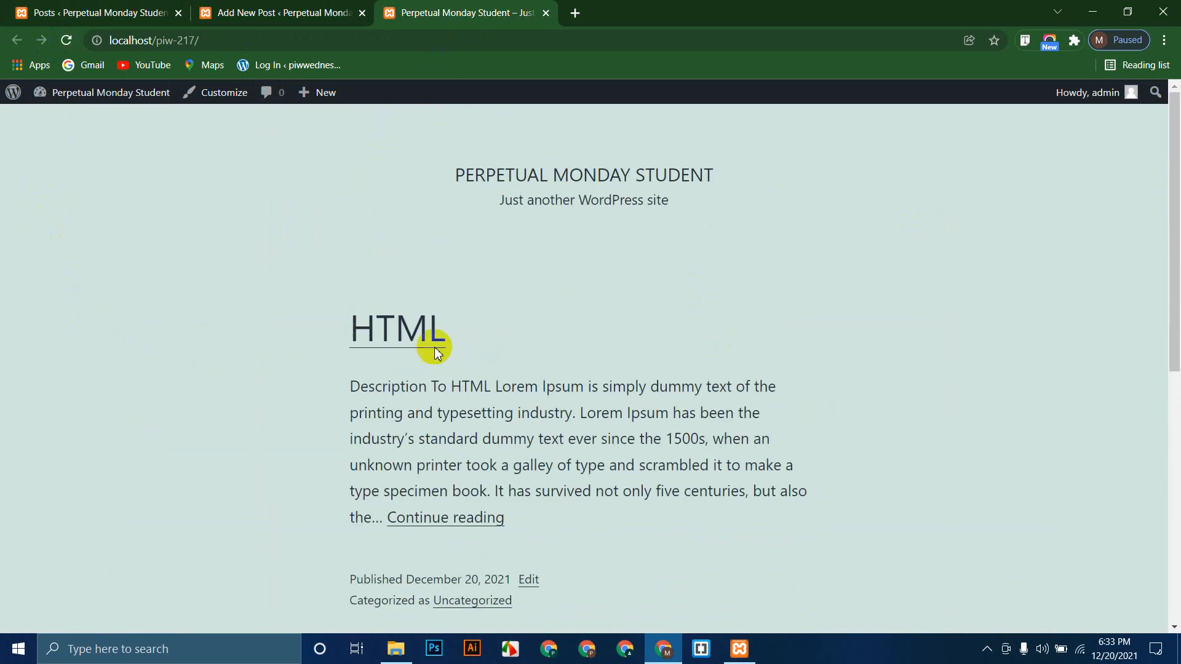
Step: Open the HTML post's page, try the heading's link, and come back to the post
left_click(409, 332)
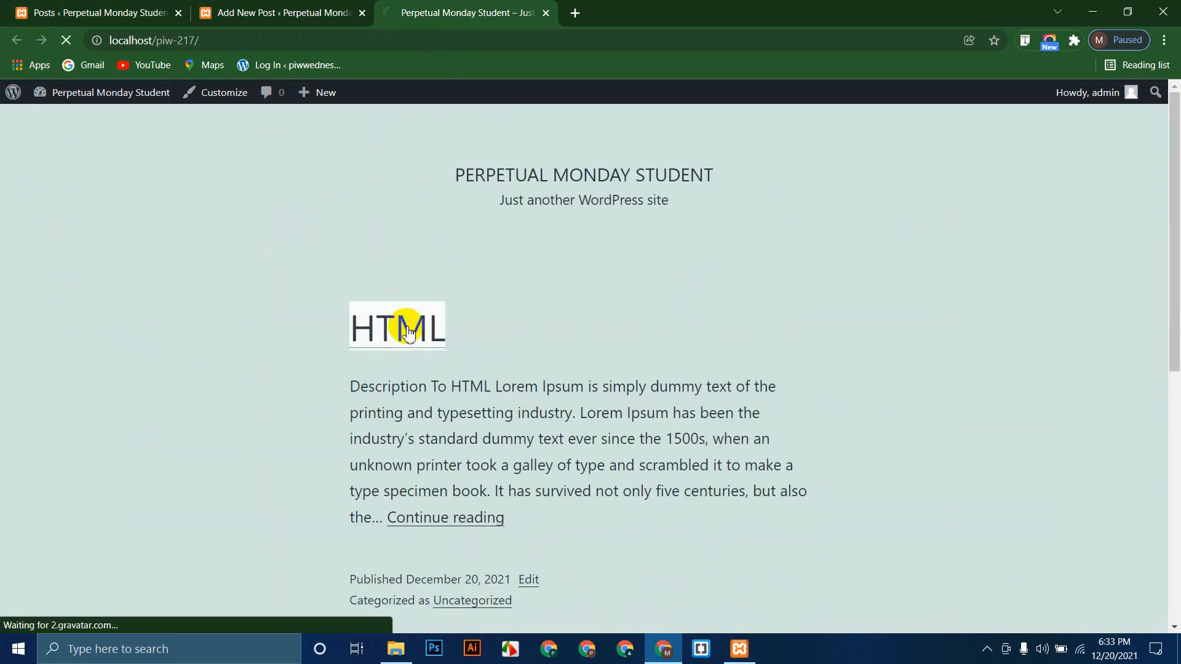
scroll(61, 274, "down", 4)
scroll(61, 274, "down", 11)
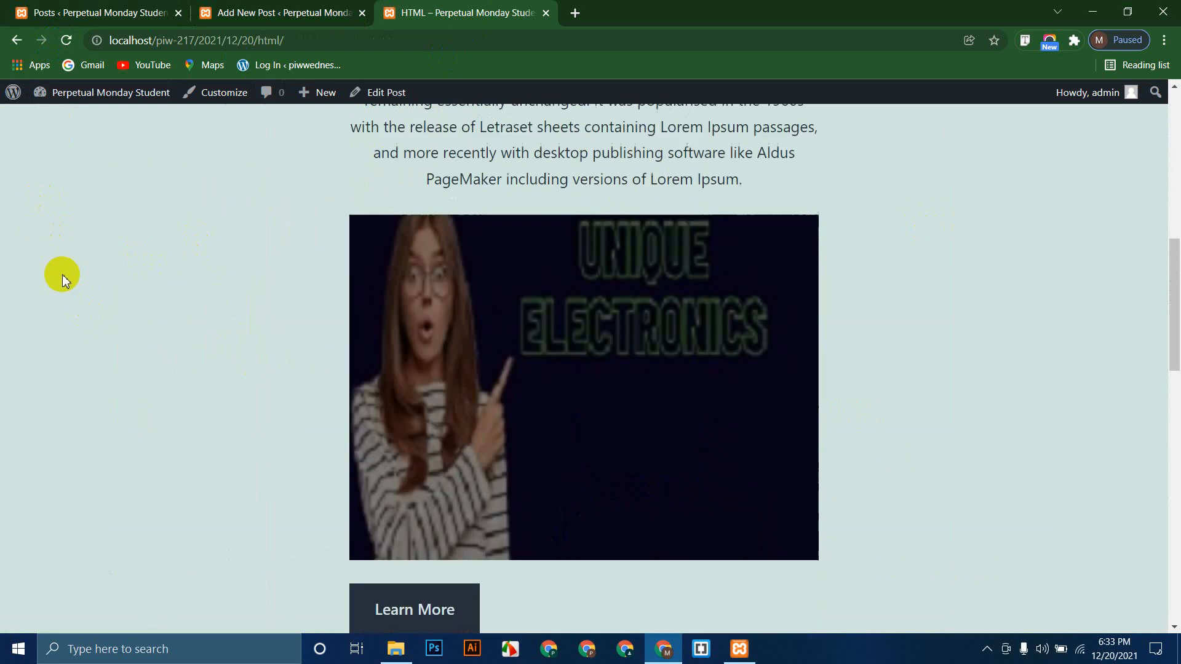
scroll(62, 274, "up", 7)
scroll(63, 277, "up", 5)
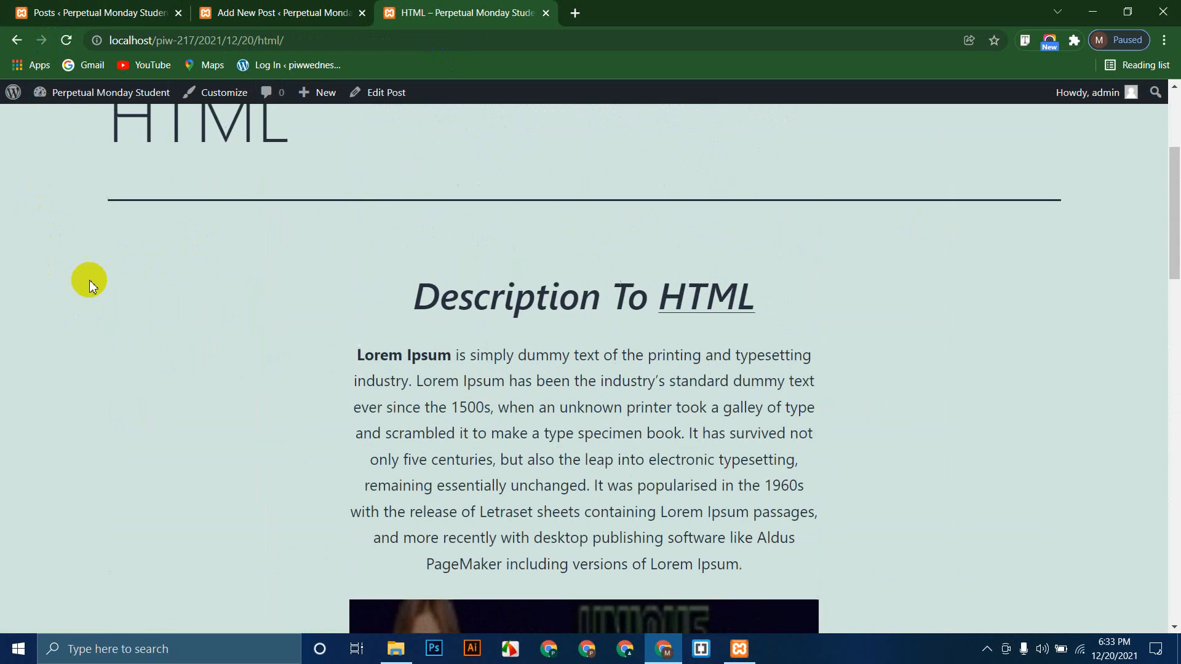
left_click(706, 305)
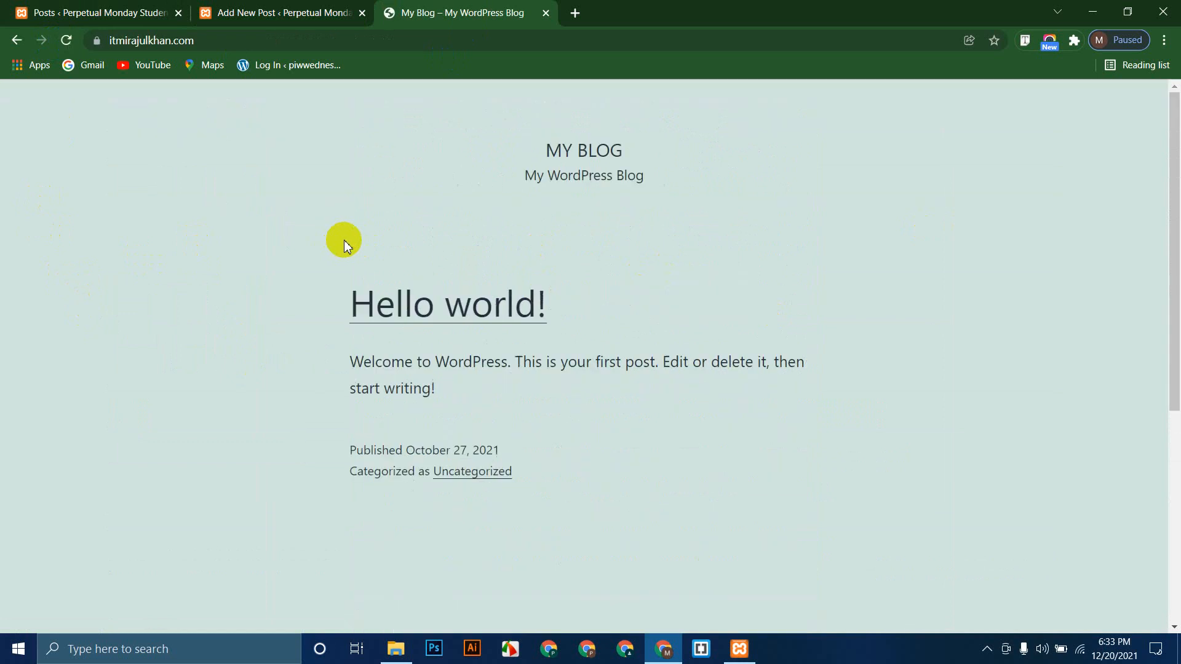
left_click(17, 41)
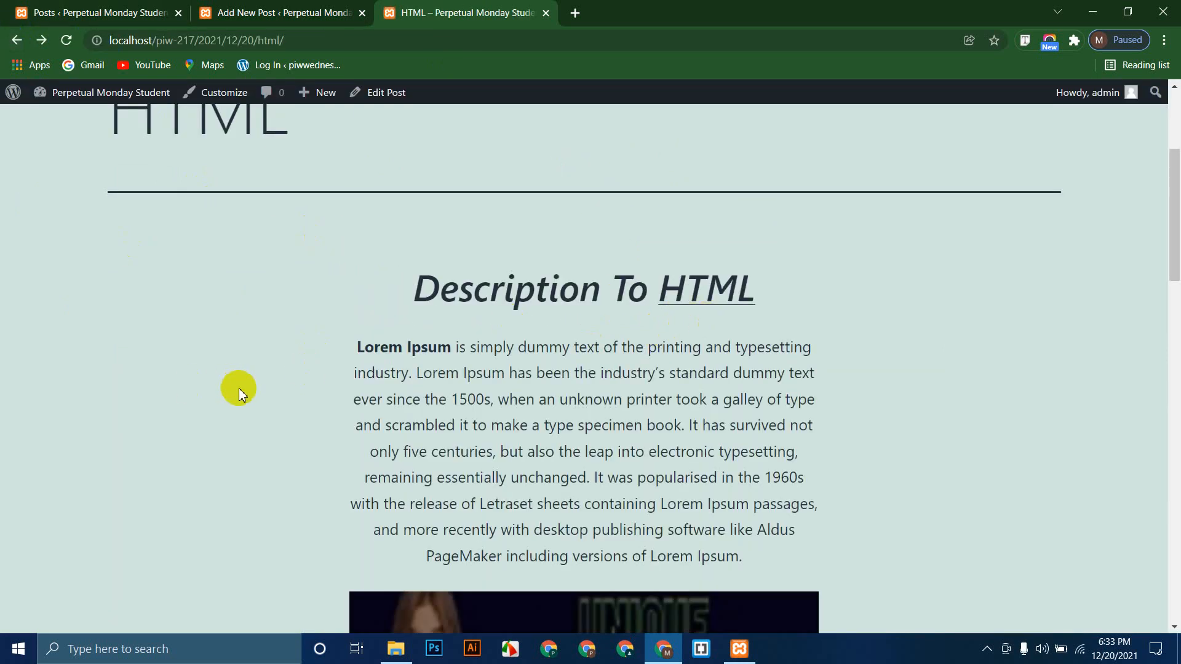
Step: Highlight the 2021/12/20/html/ part of the post's address and its title, then return to the Posts admin list
scroll(238, 389, "down", 4)
scroll(238, 388, "down", 10)
scroll(239, 393, "up", 9)
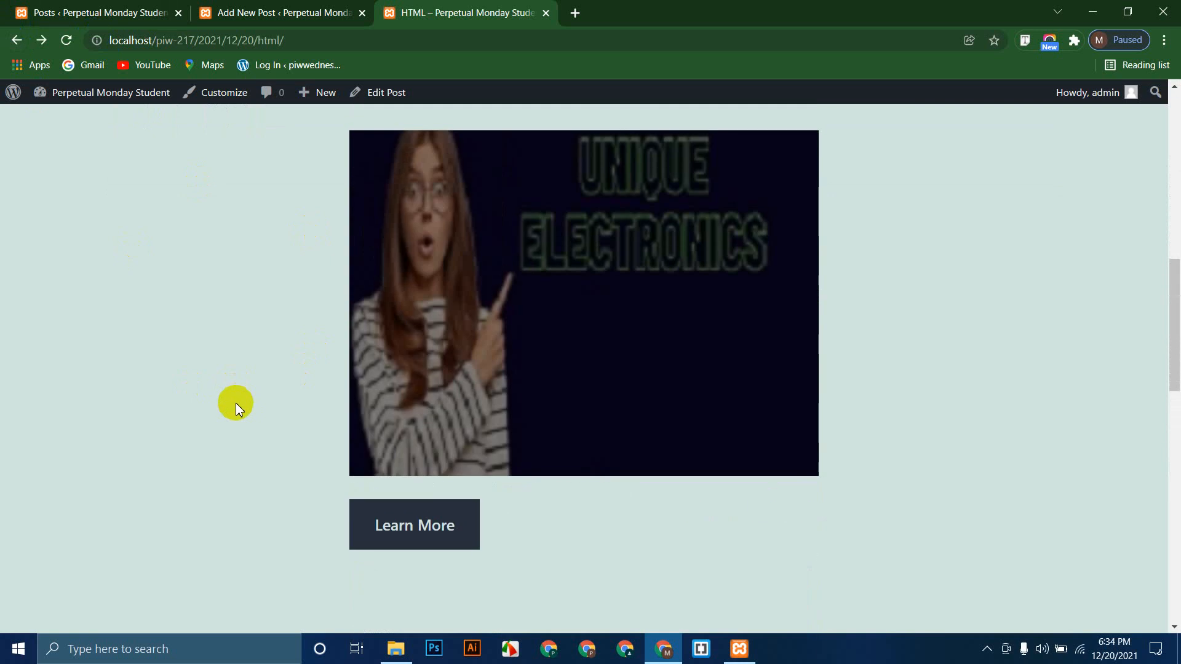
scroll(235, 401, "up", 7)
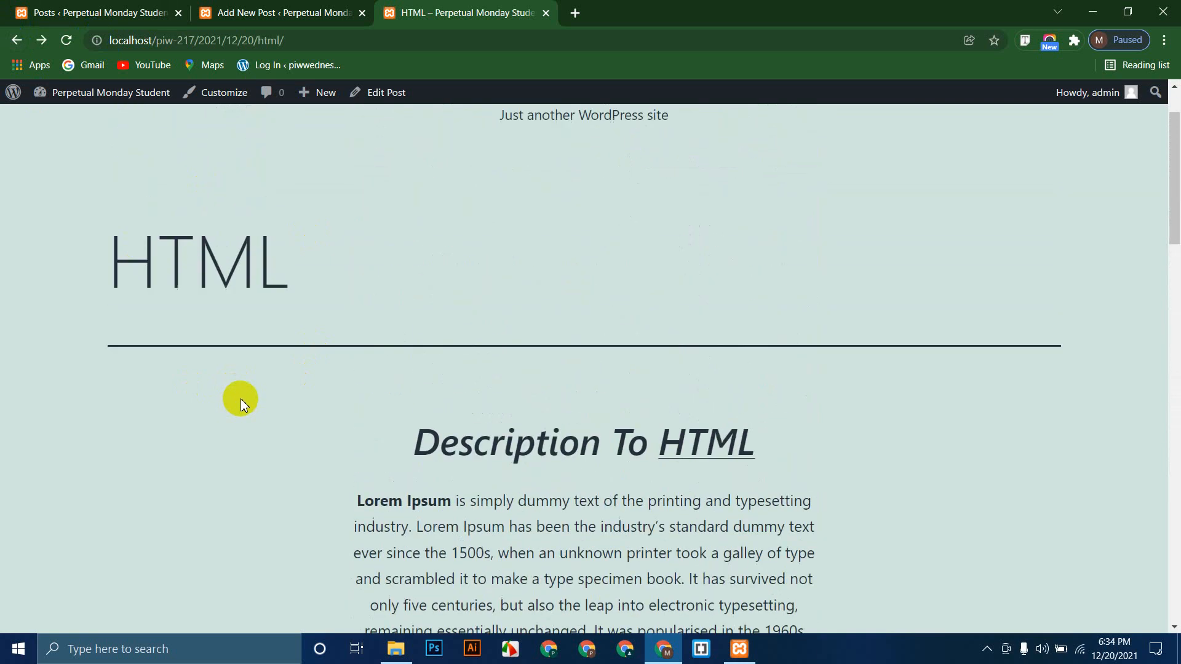
left_click_drag(298, 40, 111, 45)
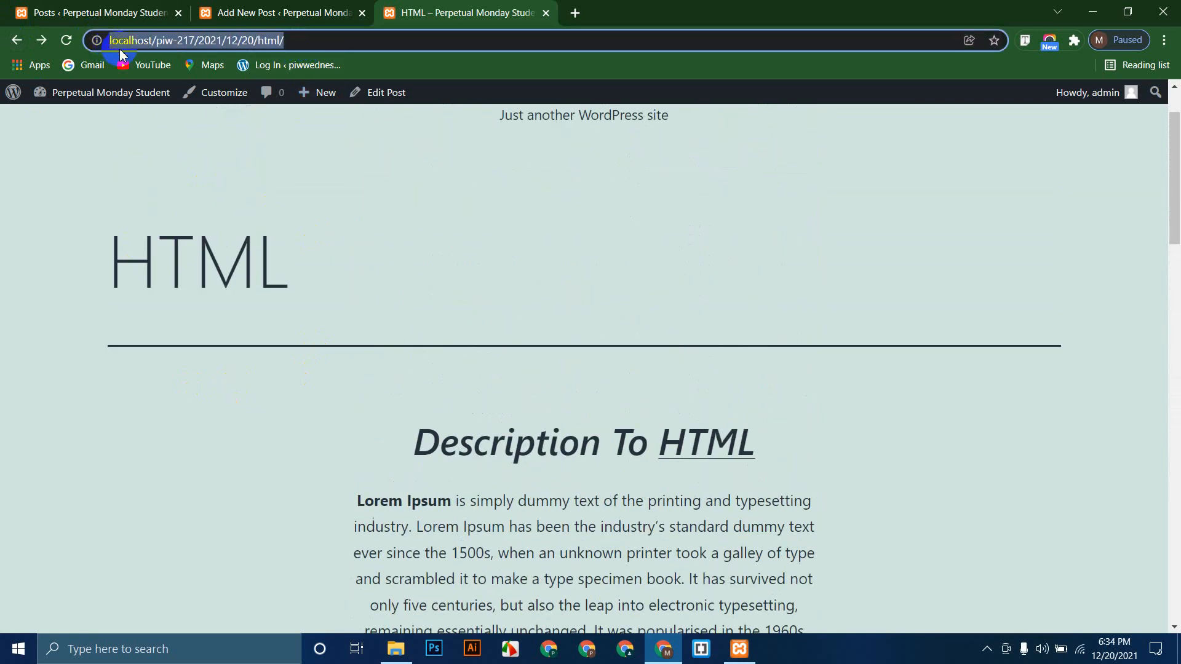
left_click(303, 200)
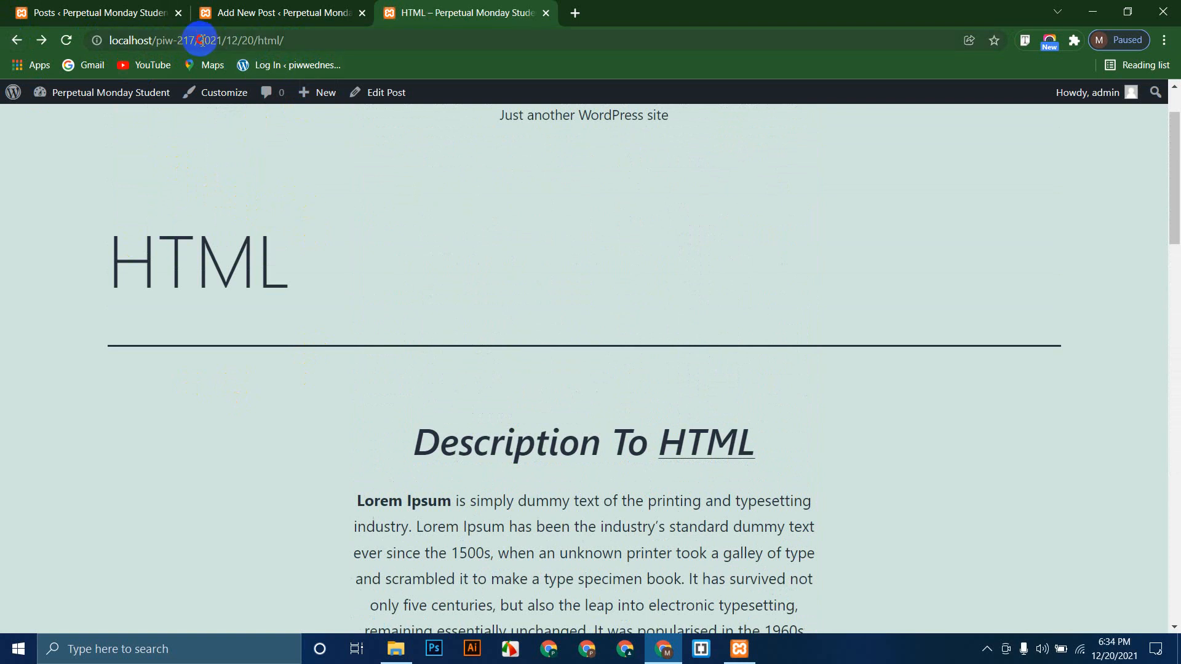
left_click_drag(200, 40, 304, 42)
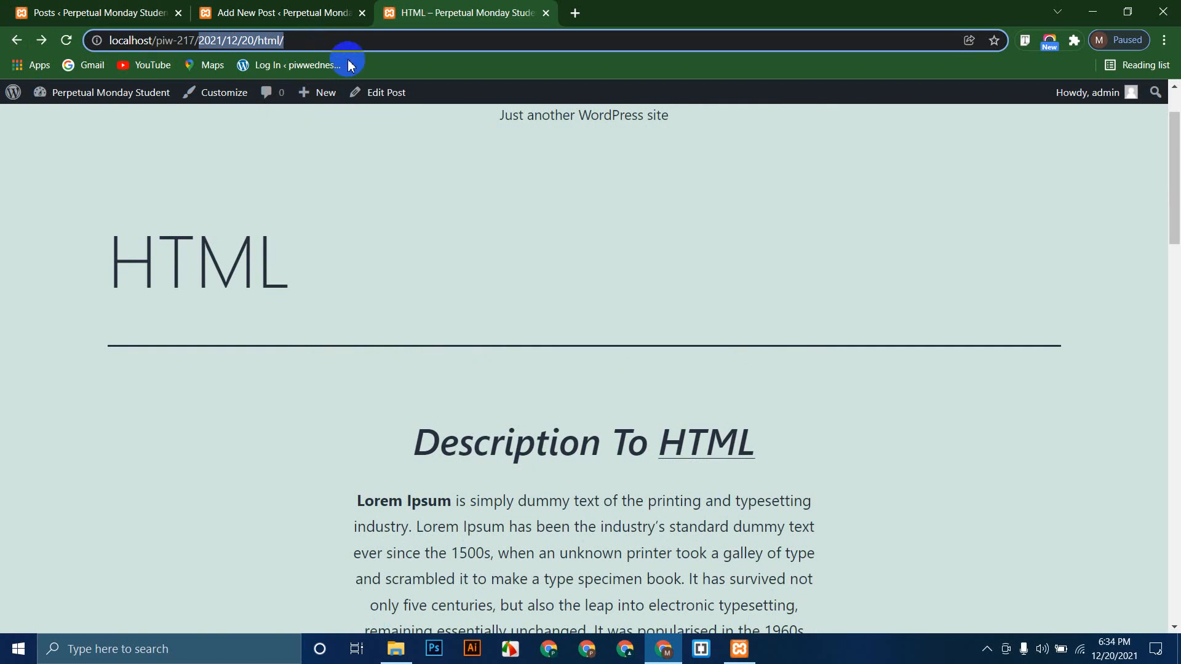
left_click(169, 183)
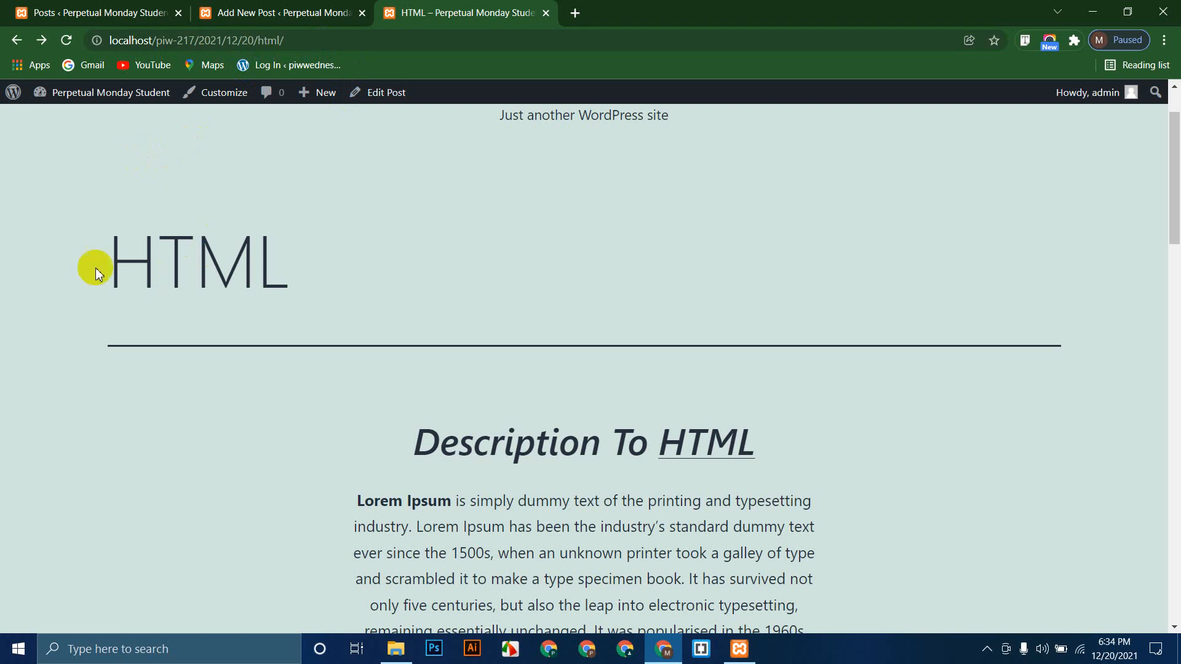
left_click_drag(85, 263, 307, 278)
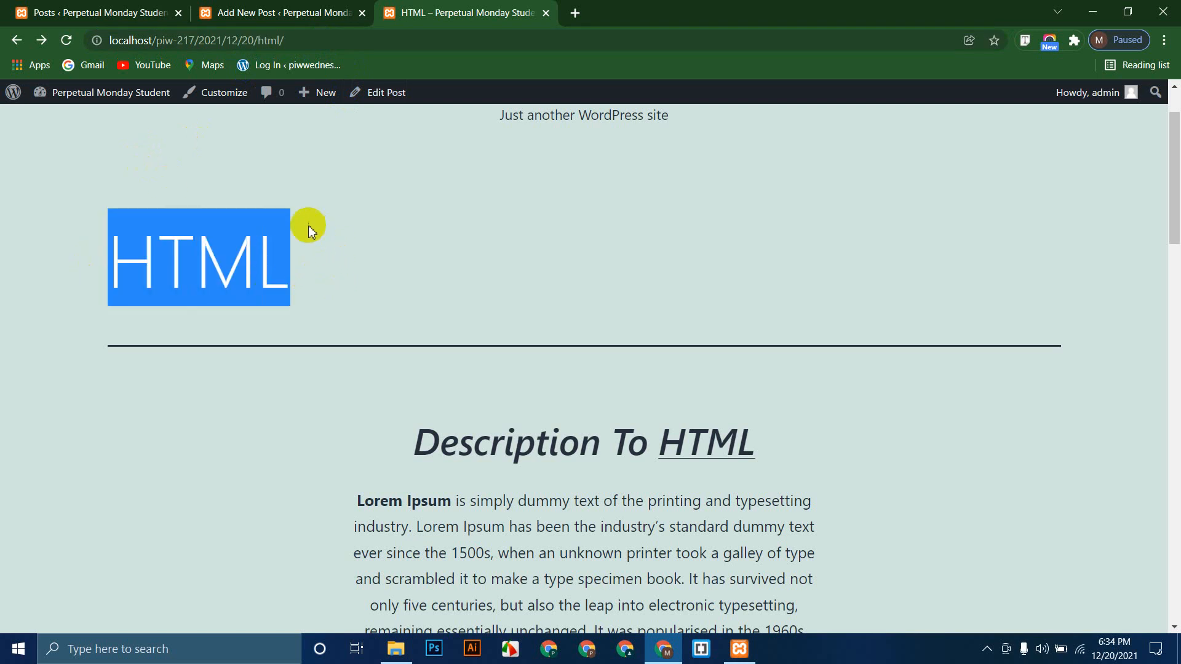
left_click(92, 10)
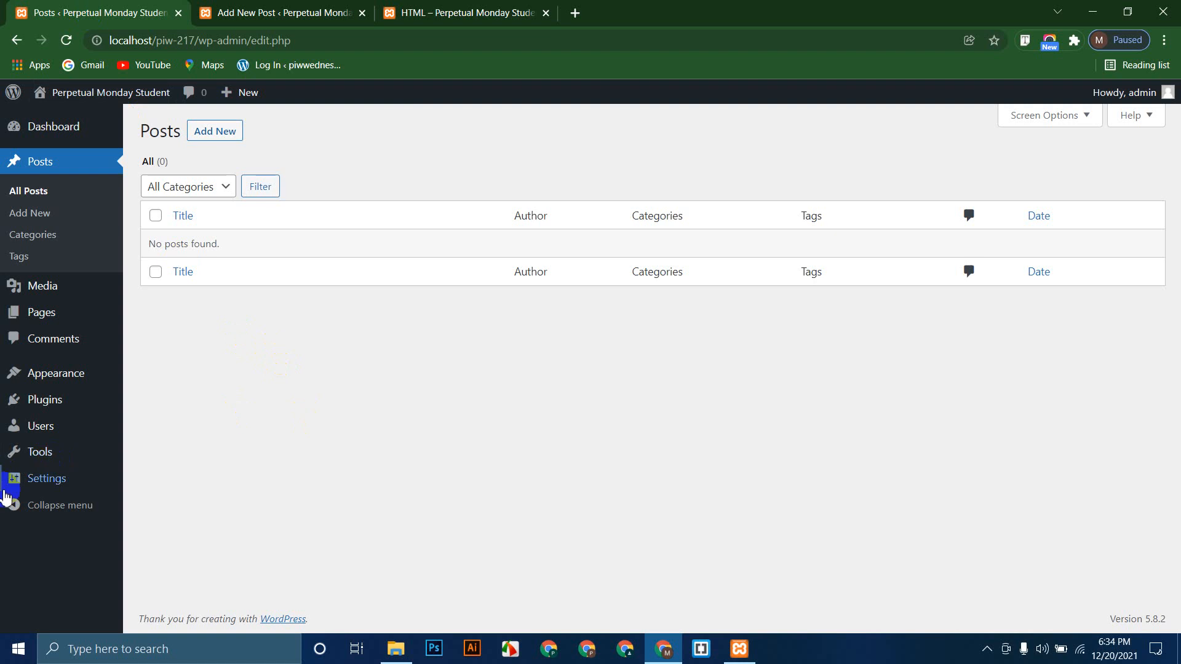
Step: Change the permalink structure from Day and name to Post name and save
mouse_move(46, 479)
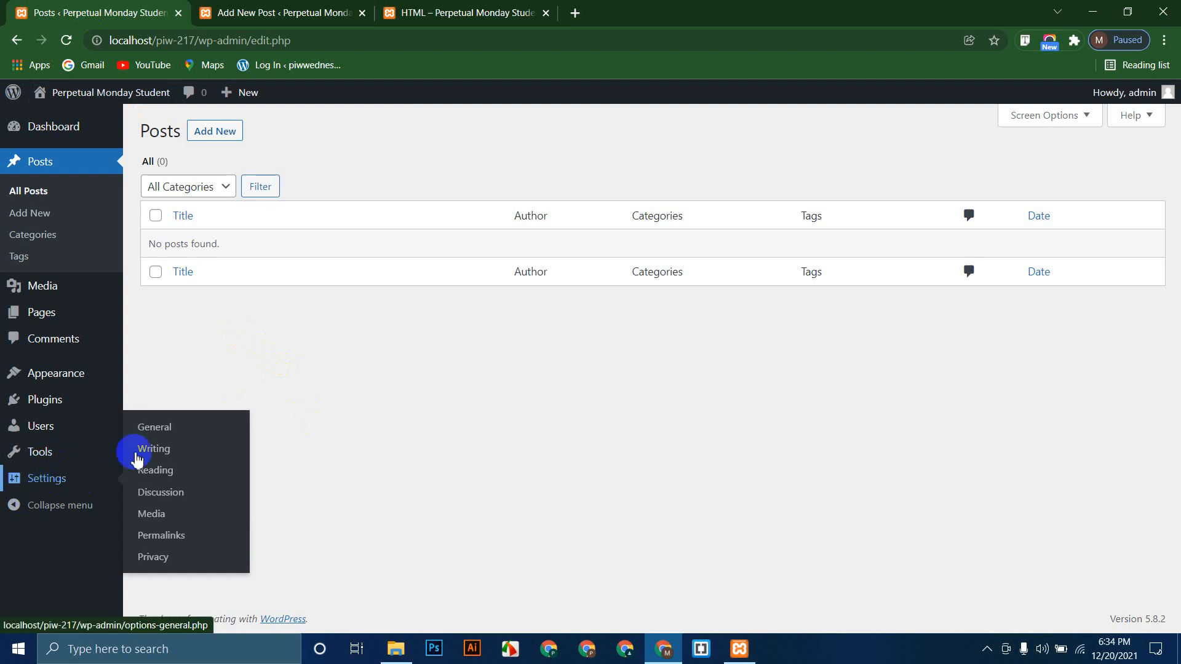
left_click(171, 536)
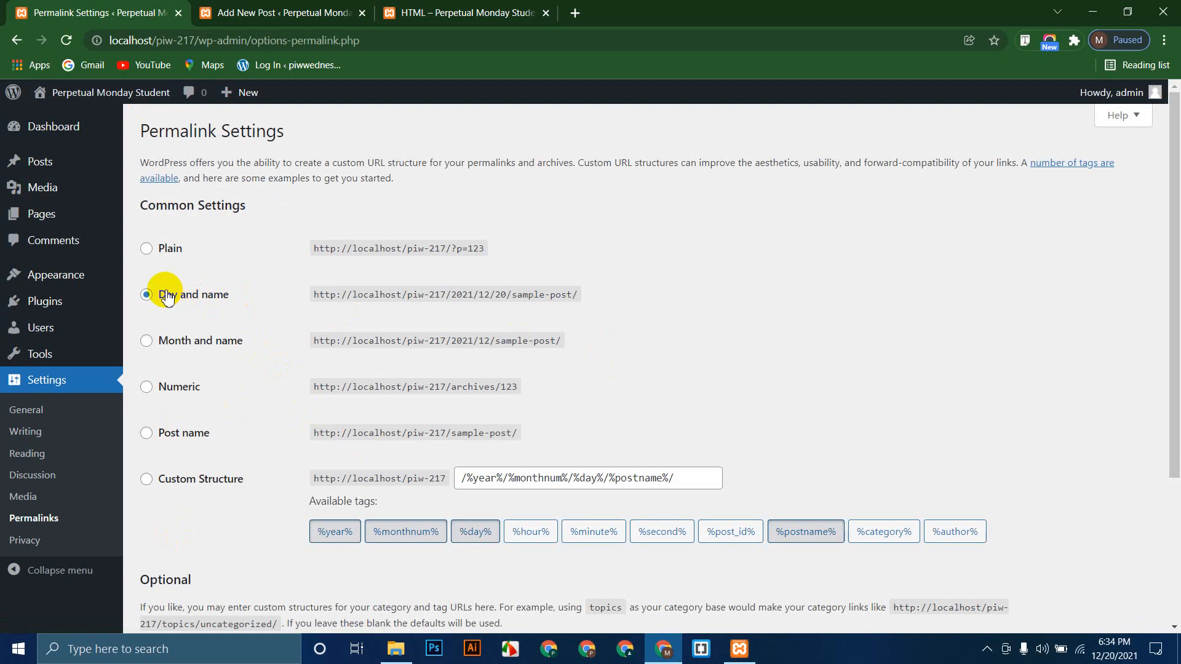
left_click_drag(167, 296, 653, 289)
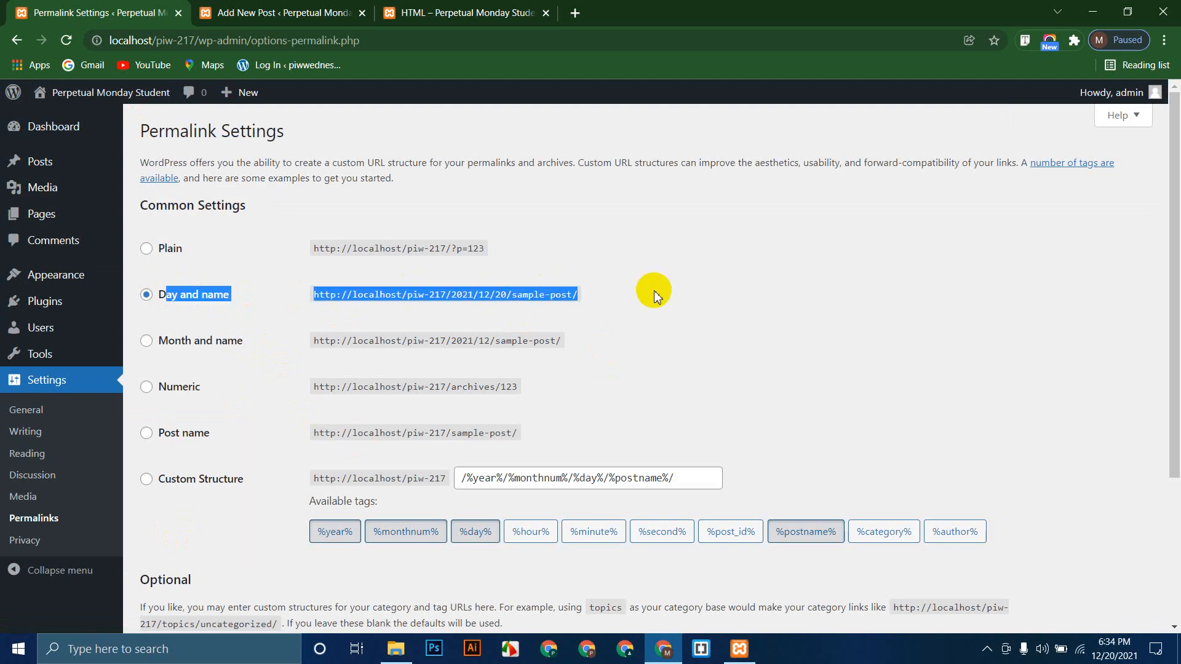
scroll(656, 295, "down", 2)
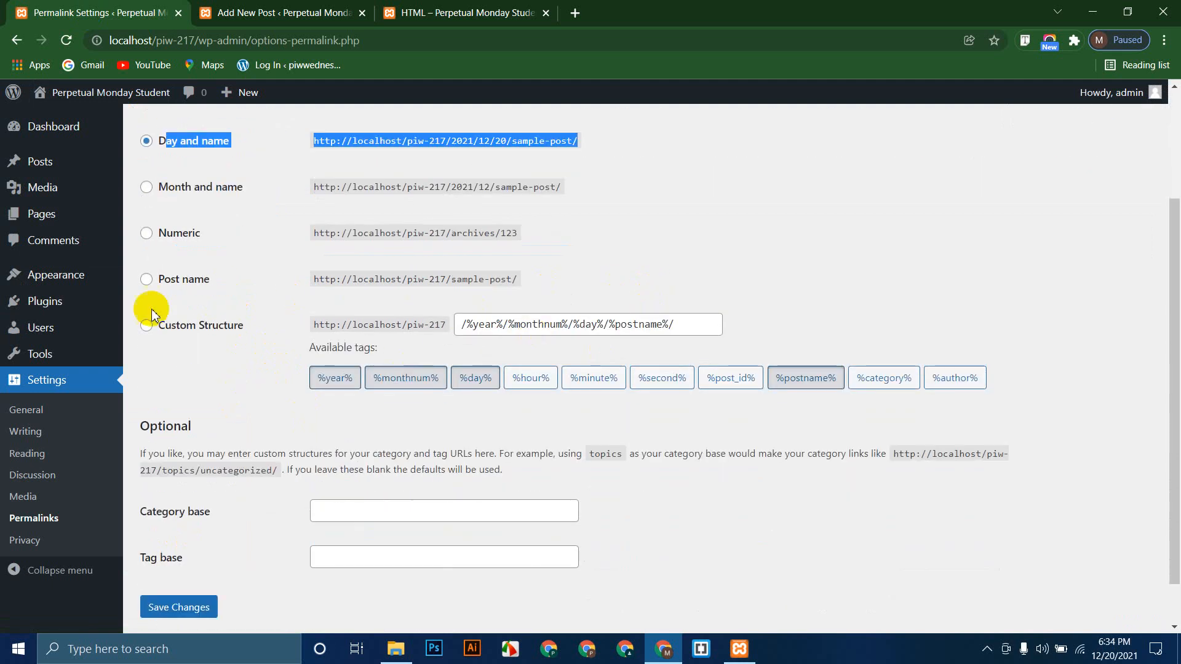
left_click(147, 280)
scroll(443, 345, "down", 1)
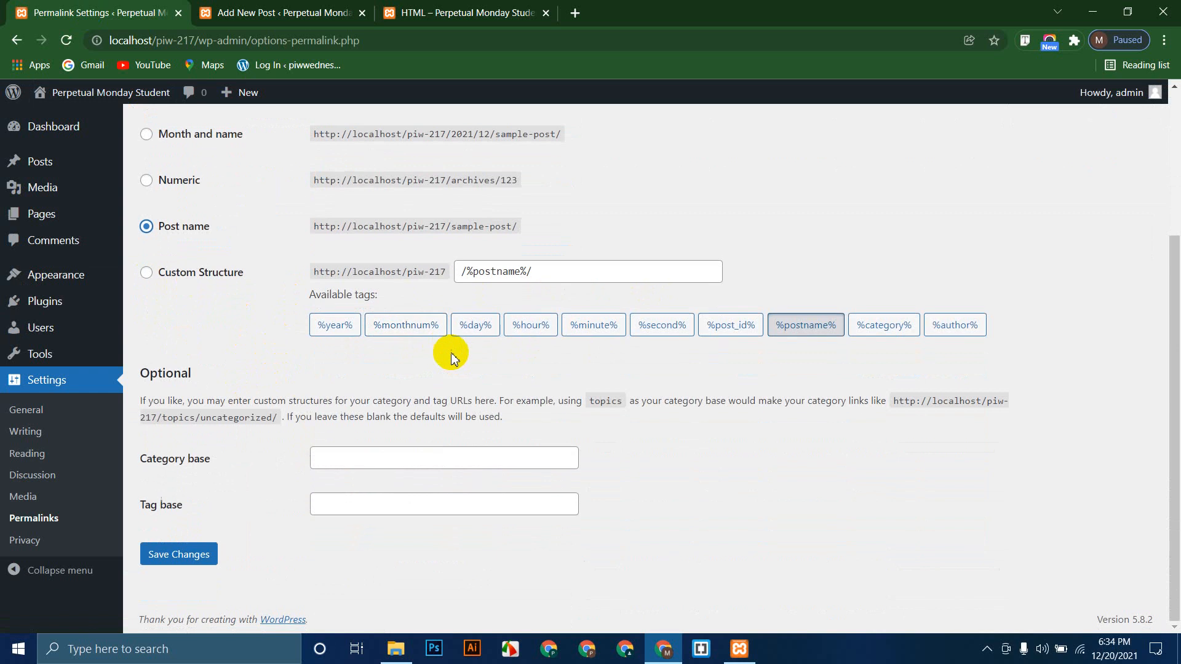
left_click(163, 555)
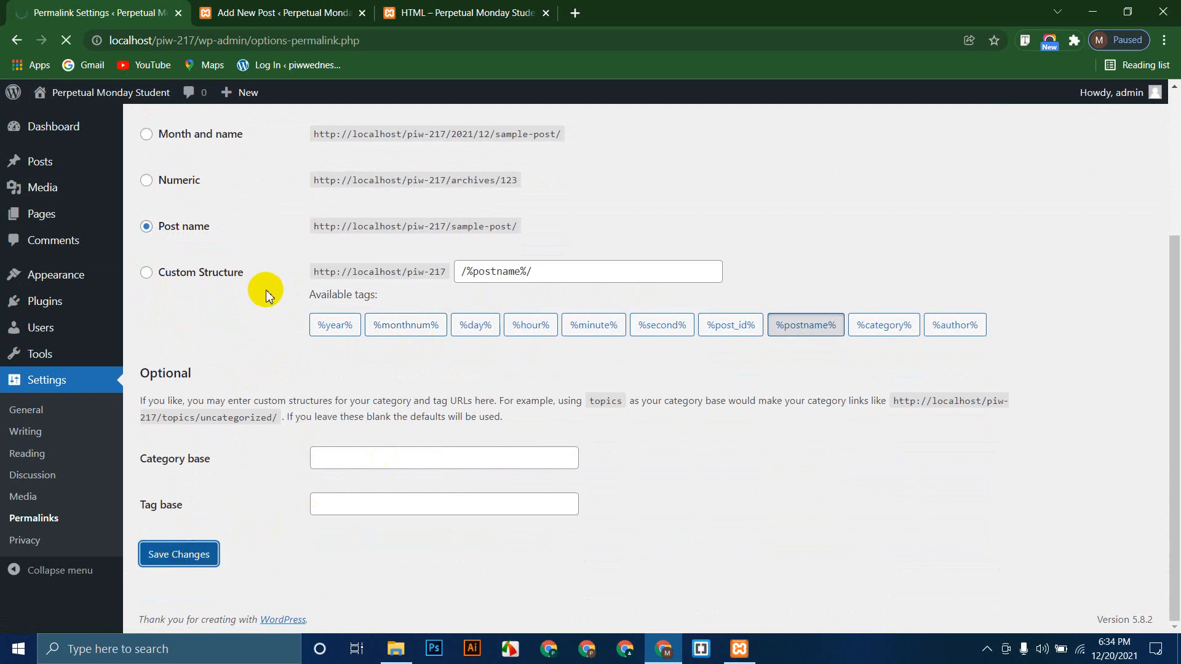
left_click(468, 12)
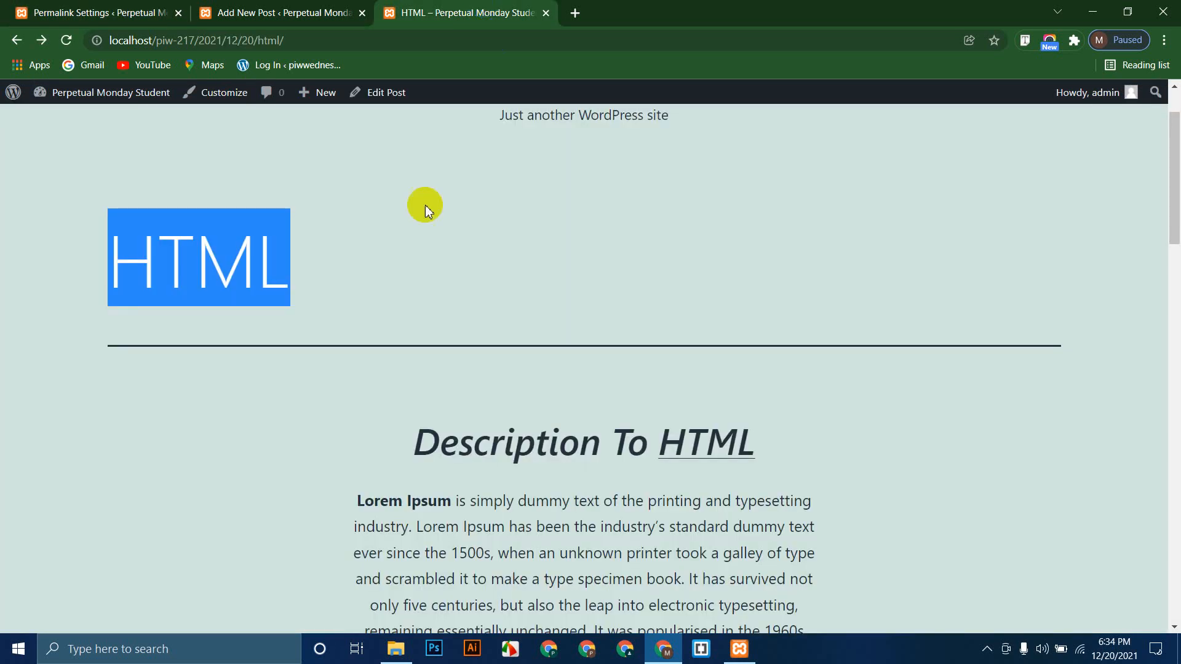
Step: Reload the post and confirm the old date-based address now shows 'Nothing here'
left_click(66, 40)
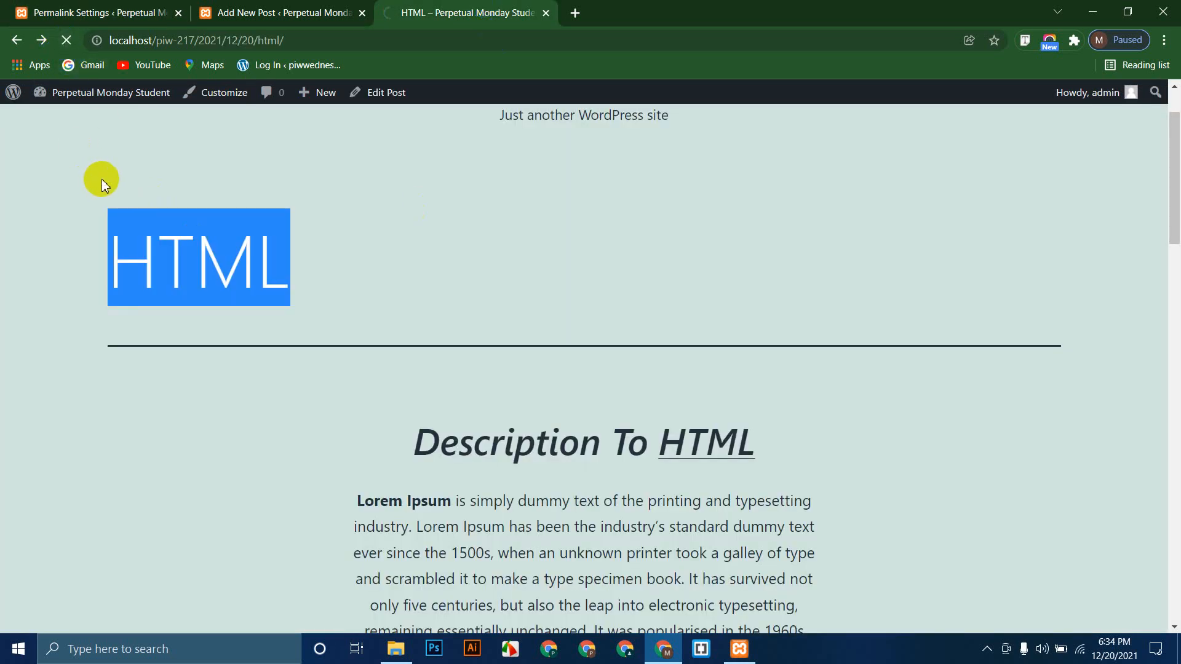
scroll(173, 383, "up", 2)
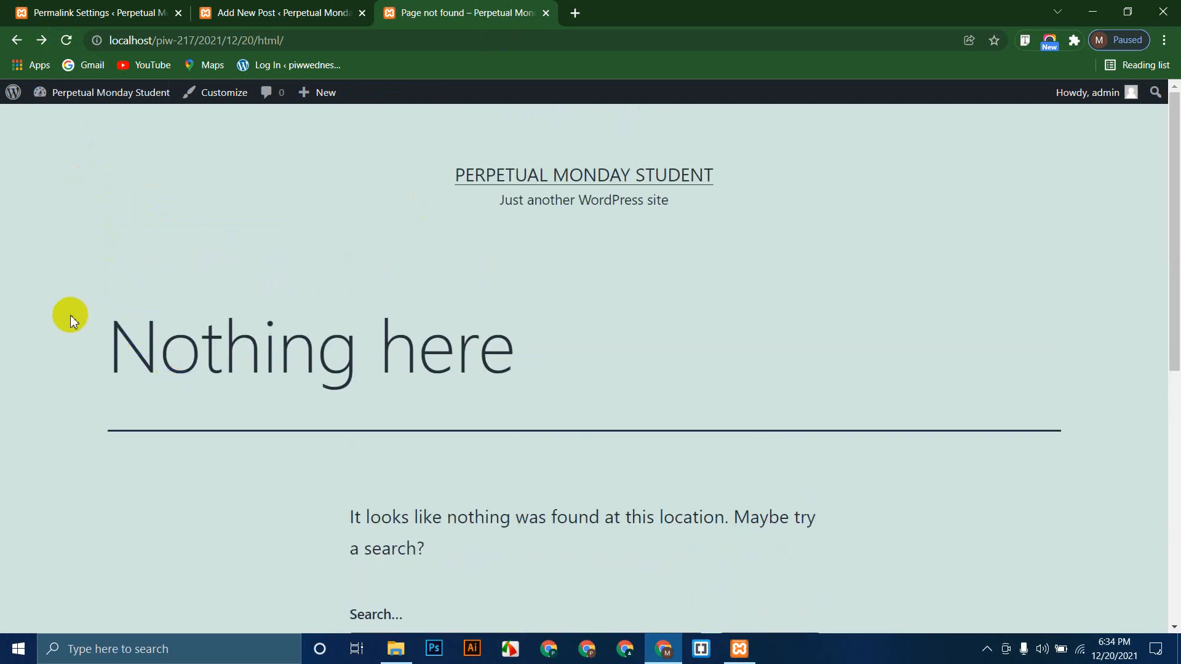
left_click_drag(68, 316, 646, 338)
left_click(651, 338)
left_click(298, 40)
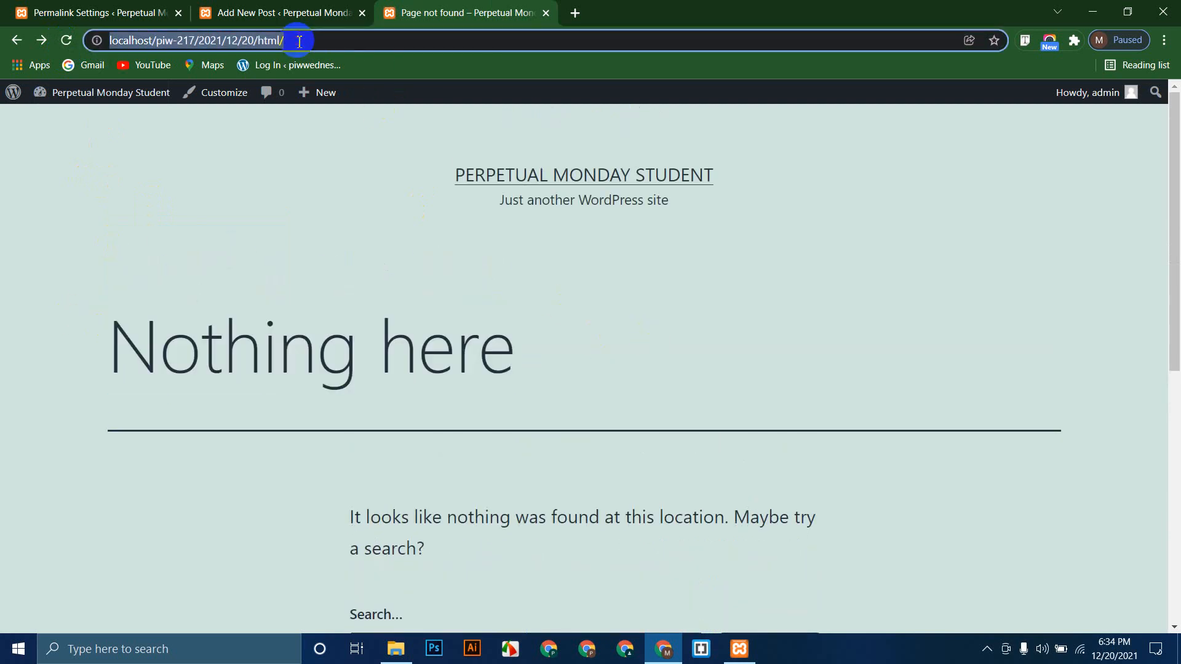
left_click(328, 241)
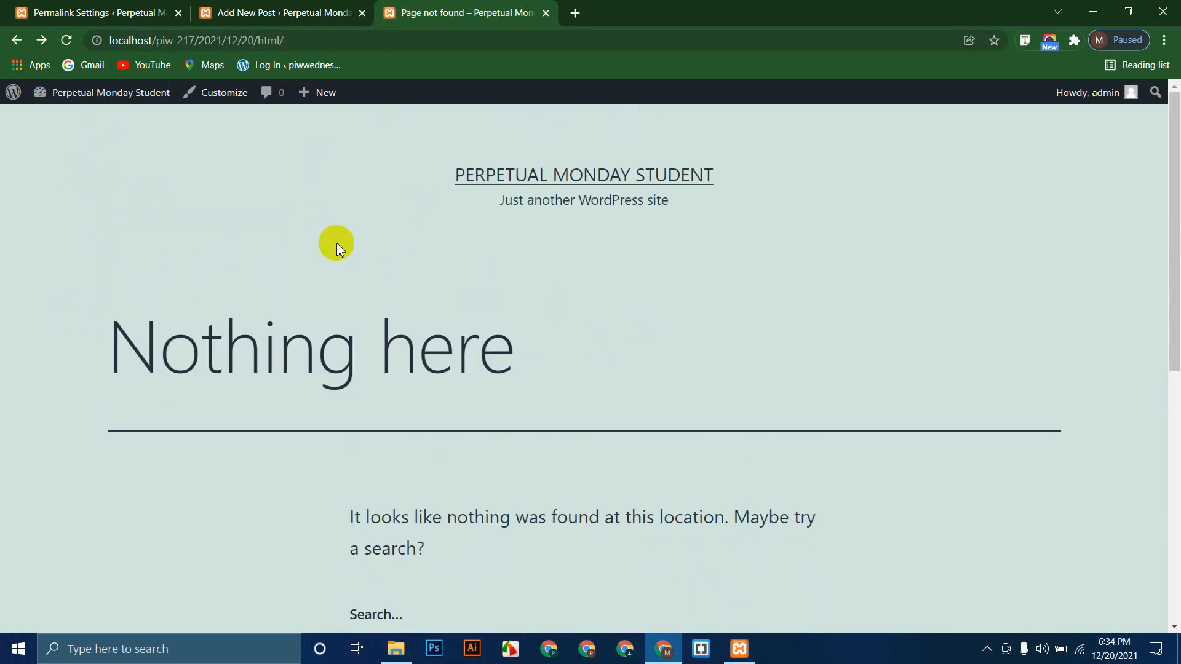
left_click(504, 177)
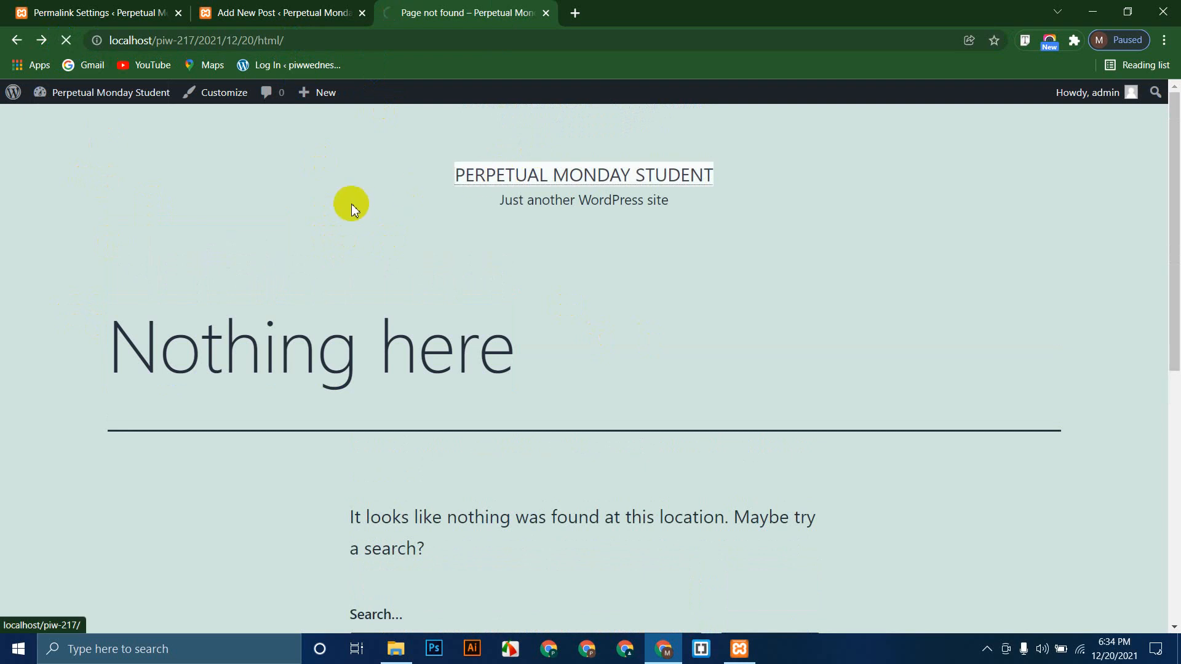
left_click(401, 336)
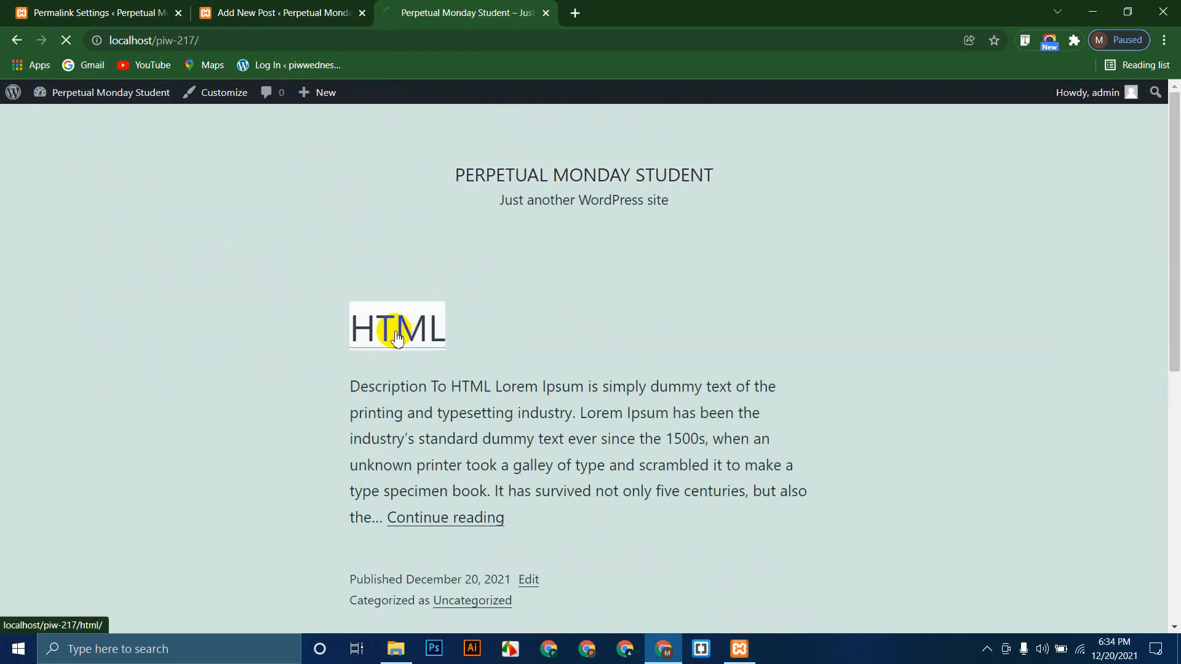
left_click(274, 41)
left_click(308, 249)
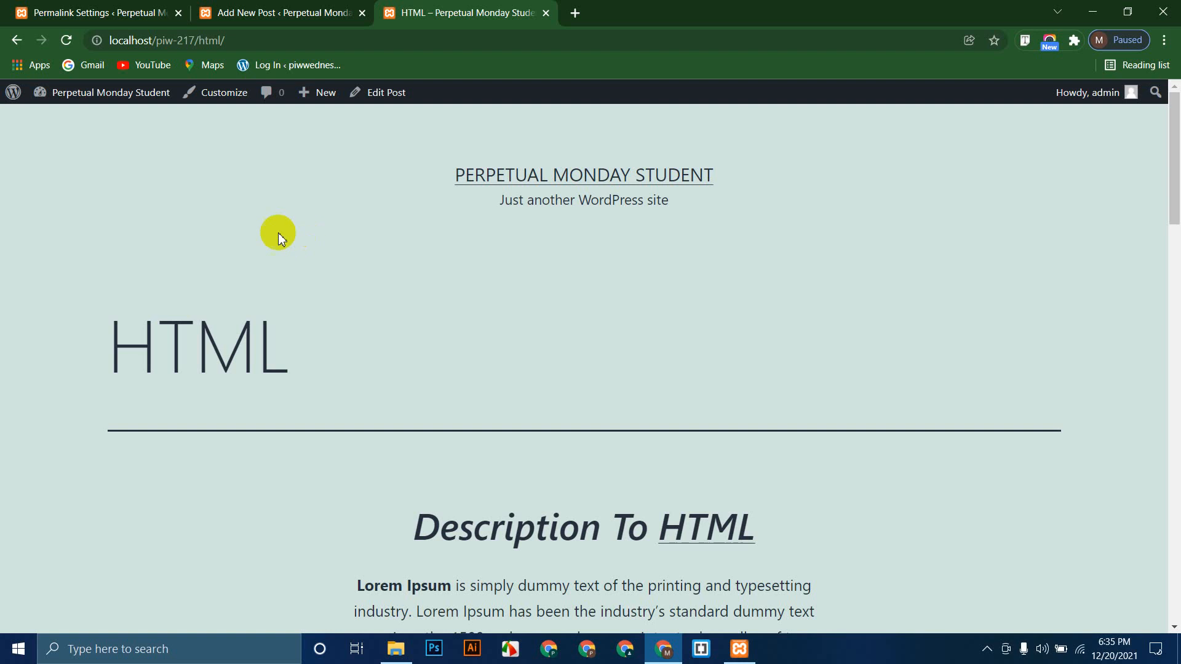
Step: Search 'prothom alo' in a new tab, open the Prothom Alo site and dismiss its pop-up ad
left_click(573, 14)
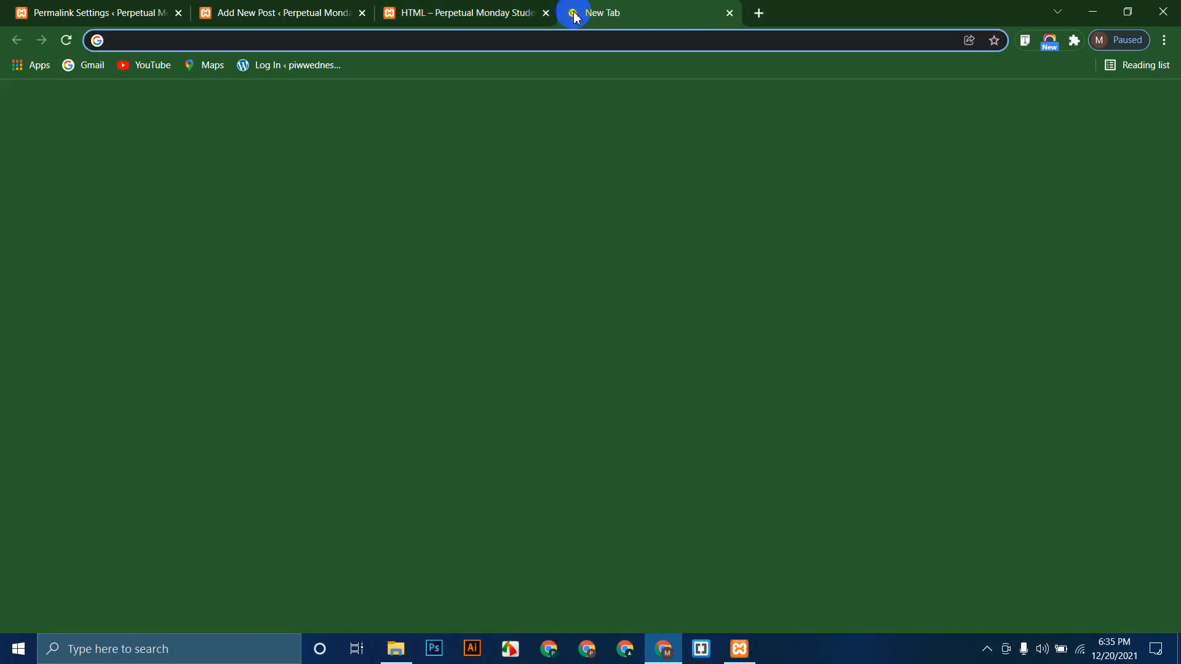
type("protho")
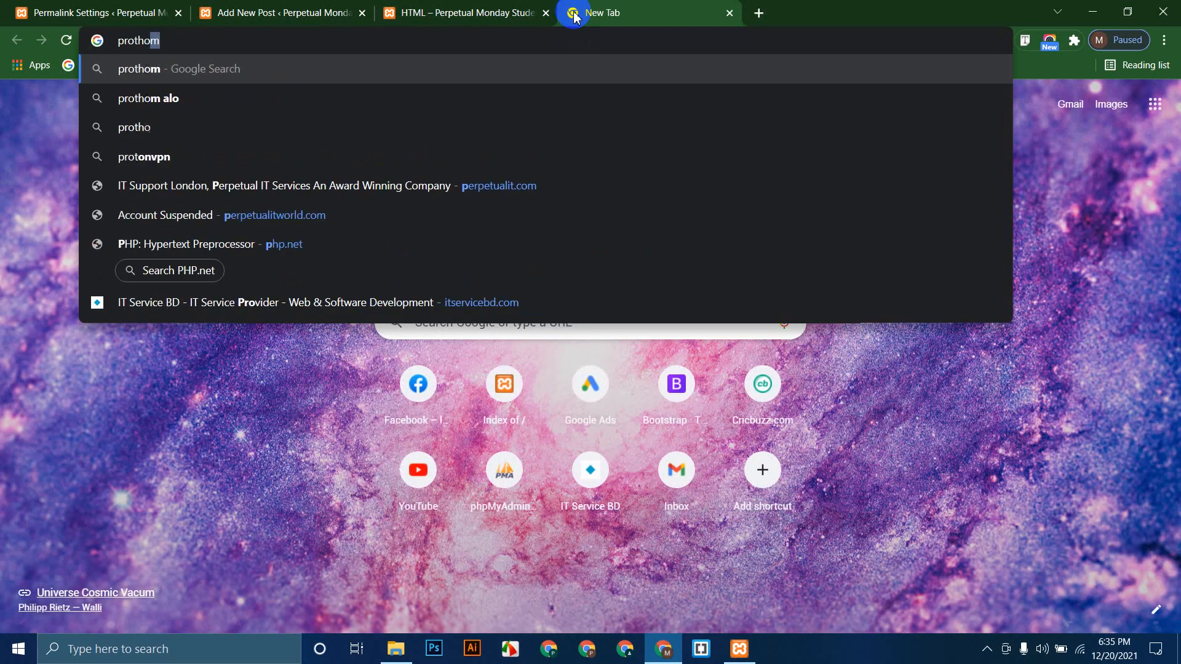
type("m alo")
key("Return")
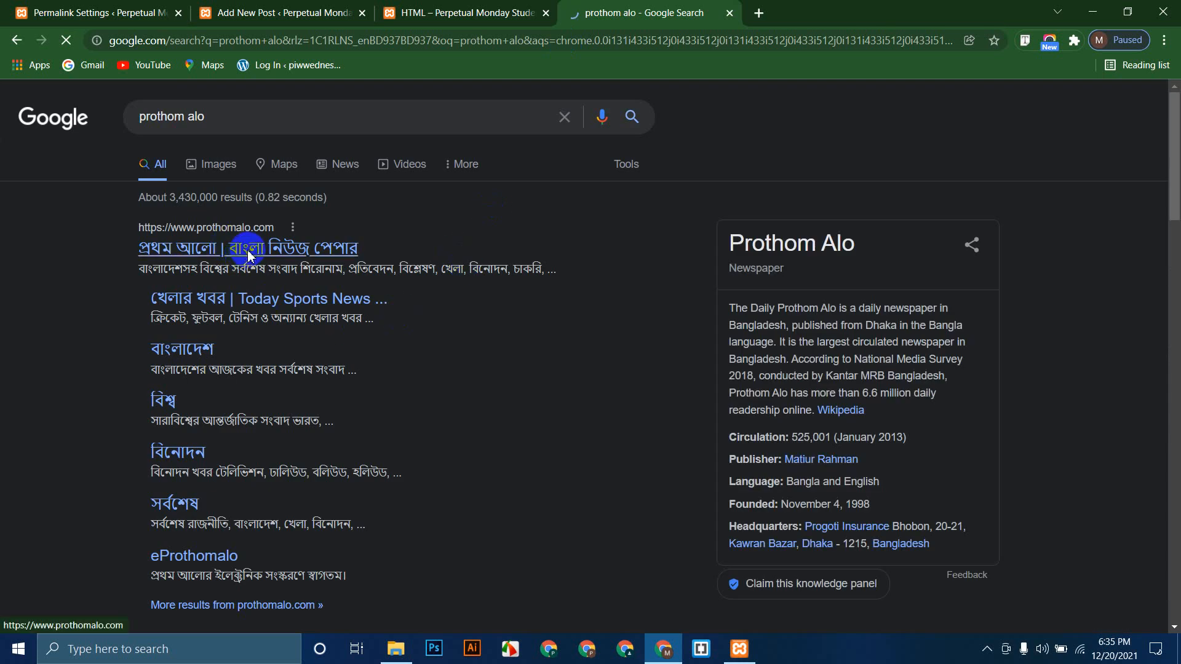
left_click(249, 255)
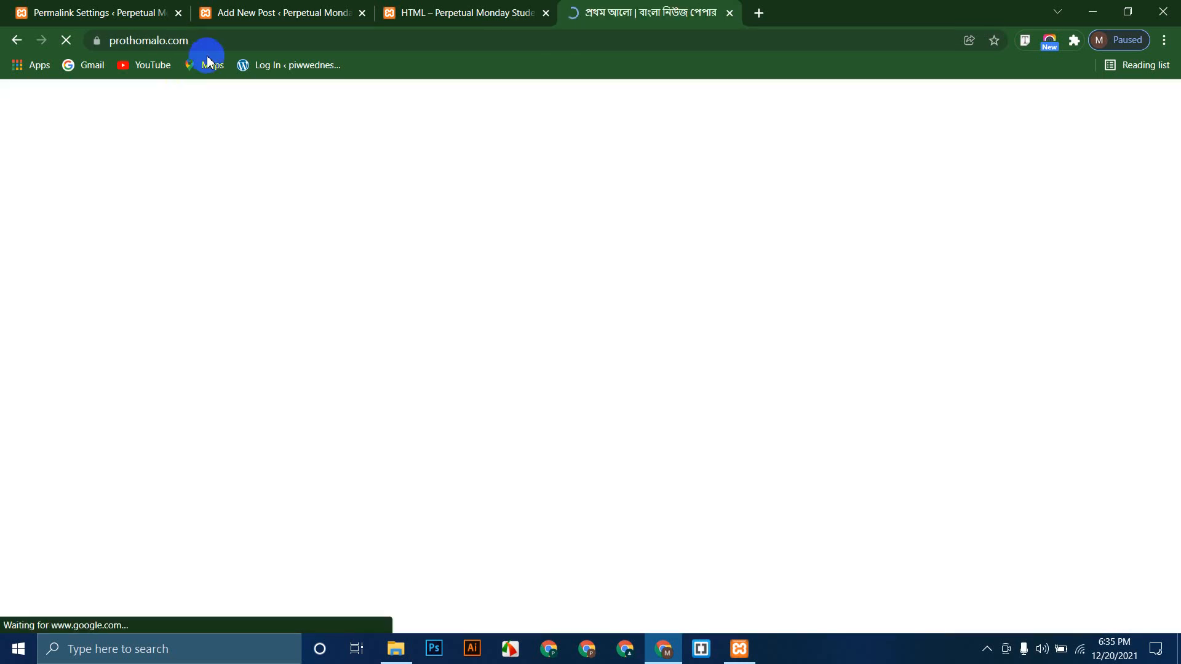
left_click(202, 40)
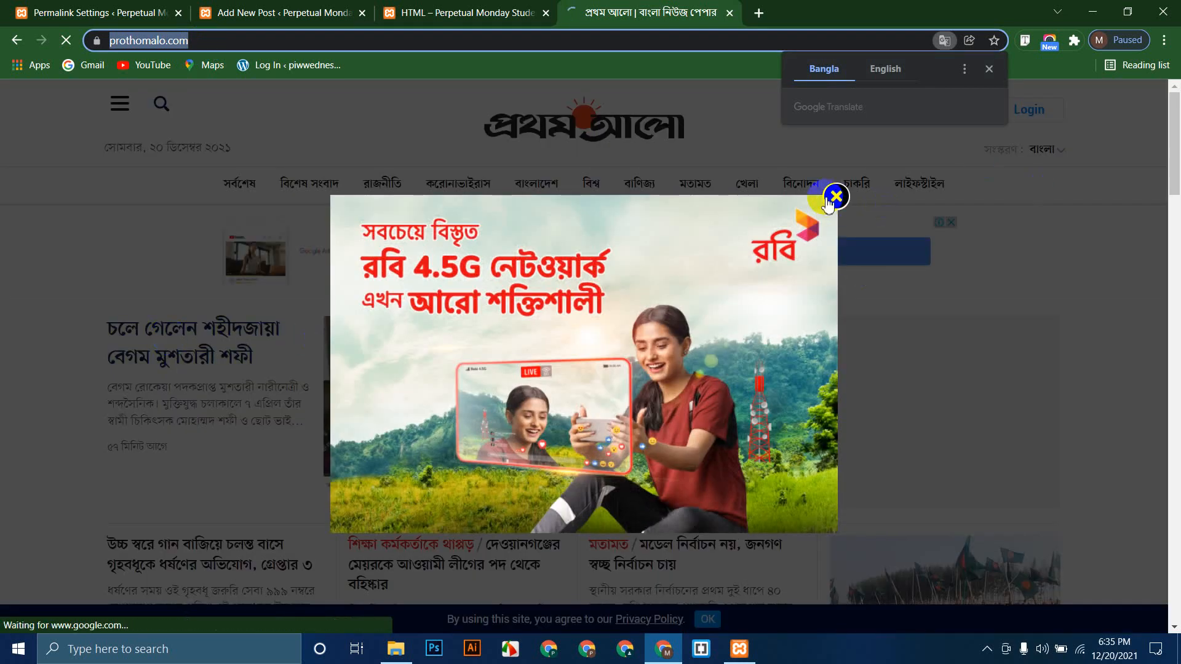
left_click(835, 196)
Step: Open the lead news article and highlight the slug in its address and its headline
left_click(178, 332)
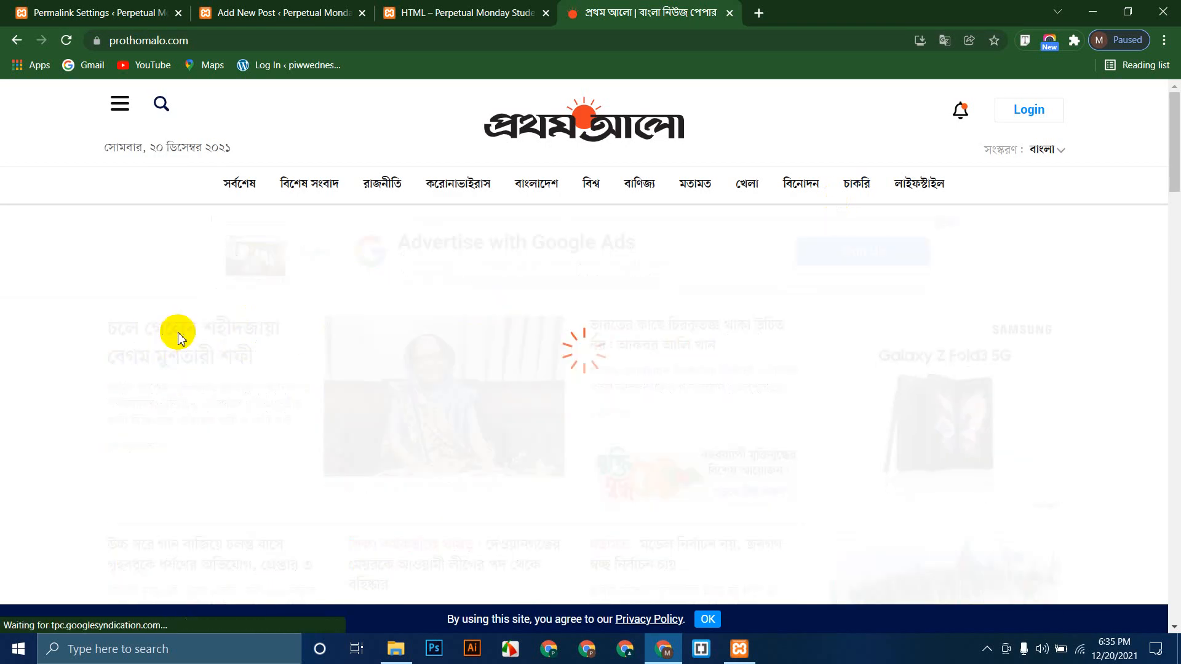
left_click(458, 42)
left_click_drag(458, 42, 257, 38)
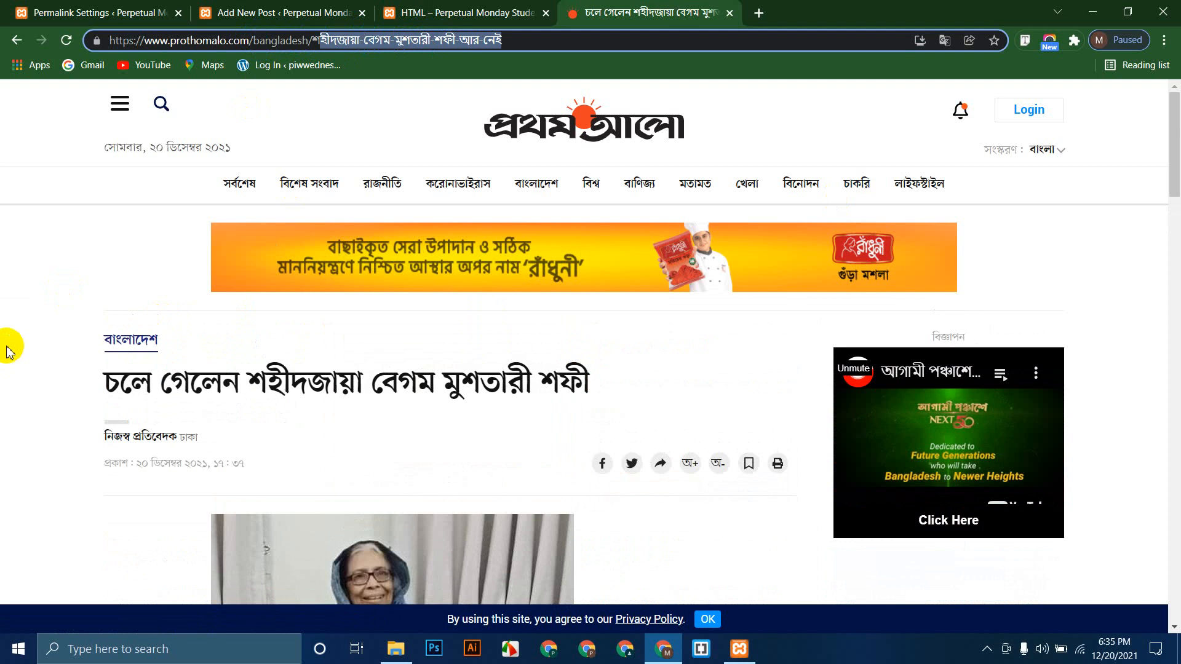
left_click(83, 387)
left_click_drag(83, 388, 408, 360)
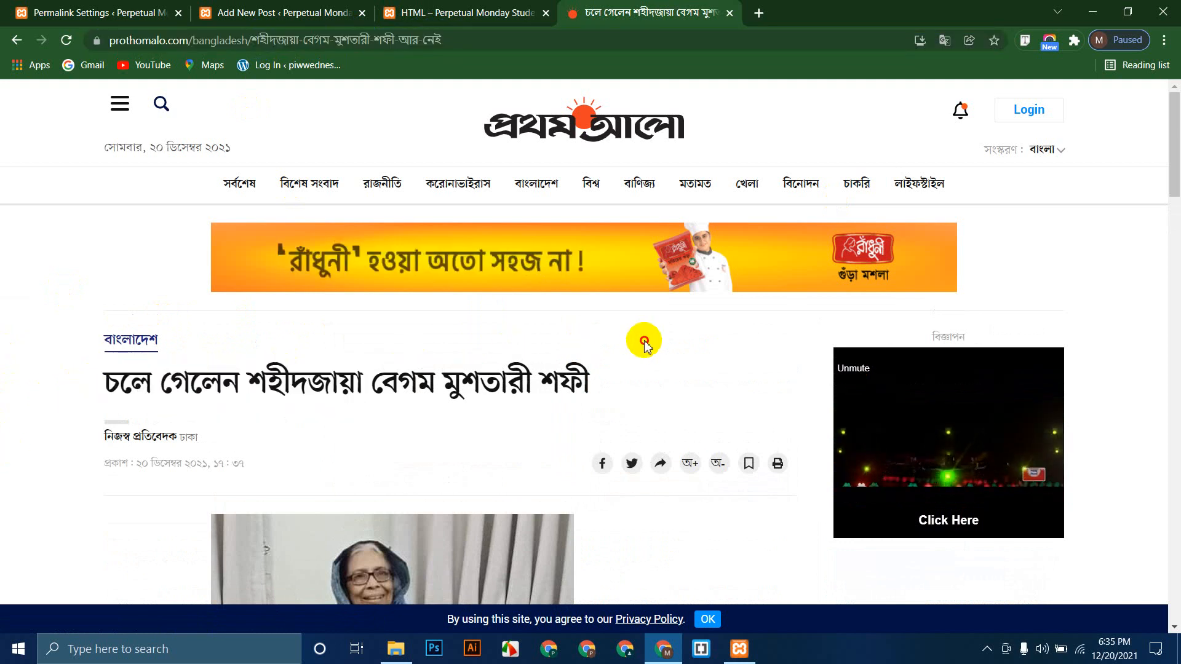
left_click_drag(640, 337, 0, 338)
left_click(2, 339)
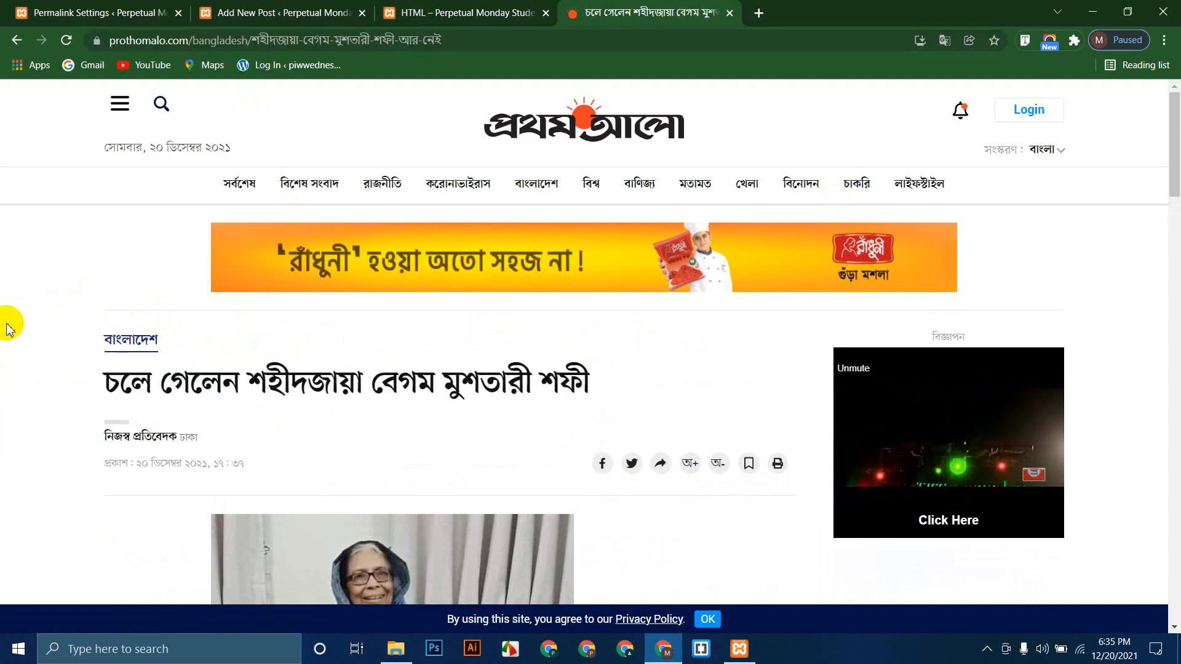
scroll(10, 345, "down", 4)
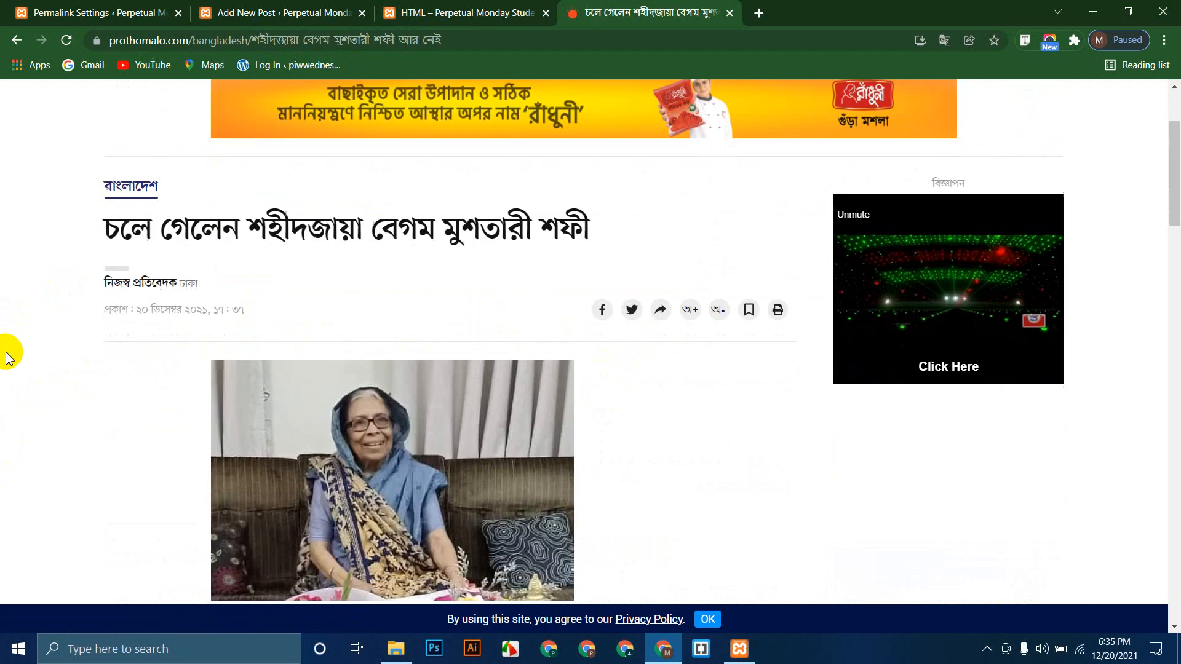
scroll(570, 216, "up", 4)
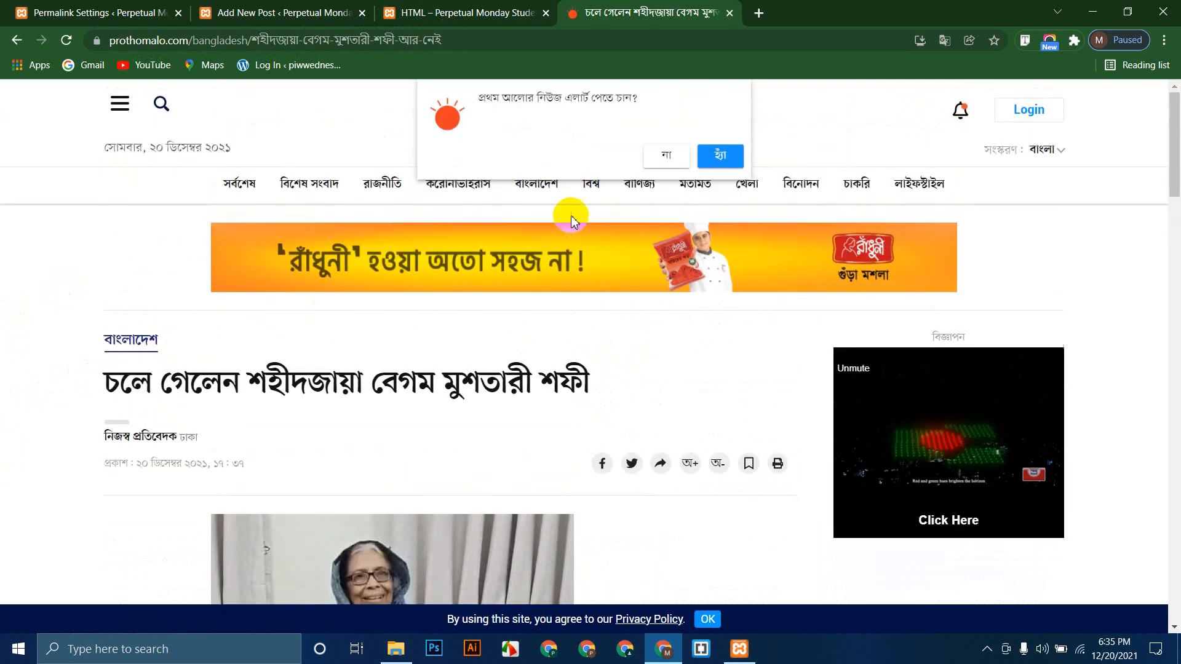
Step: Decline the notification prompt, close the Prothom Alo tab and return to the post editor
left_click(666, 156)
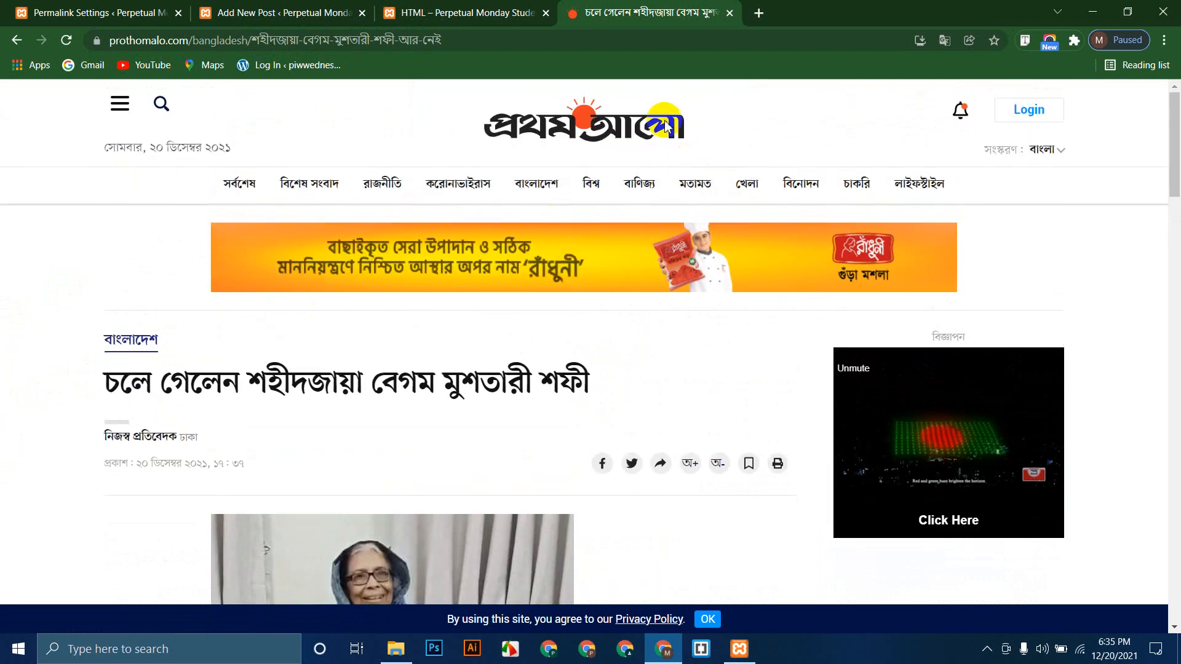
left_click(729, 13)
left_click(350, 8)
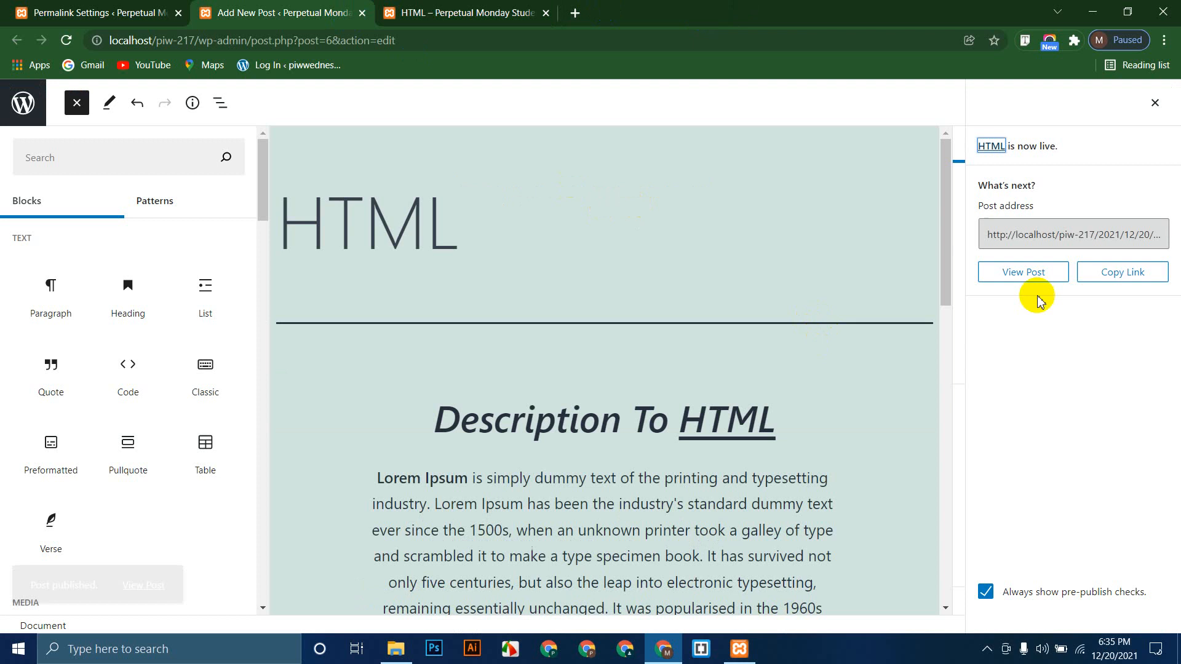
Step: Close the 'HTML is now live' panel, review the post's Categories, then return to Permalink Settings
left_click(1154, 102)
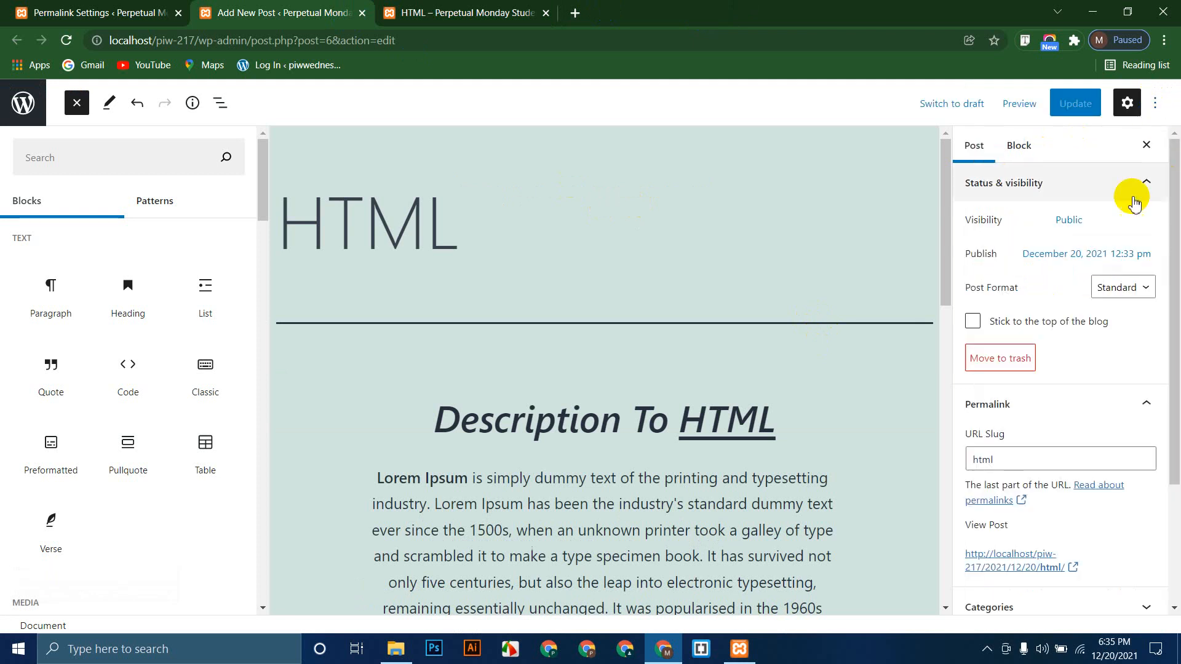
scroll(1069, 467, "down", 1)
scroll(1070, 444, "down", 2)
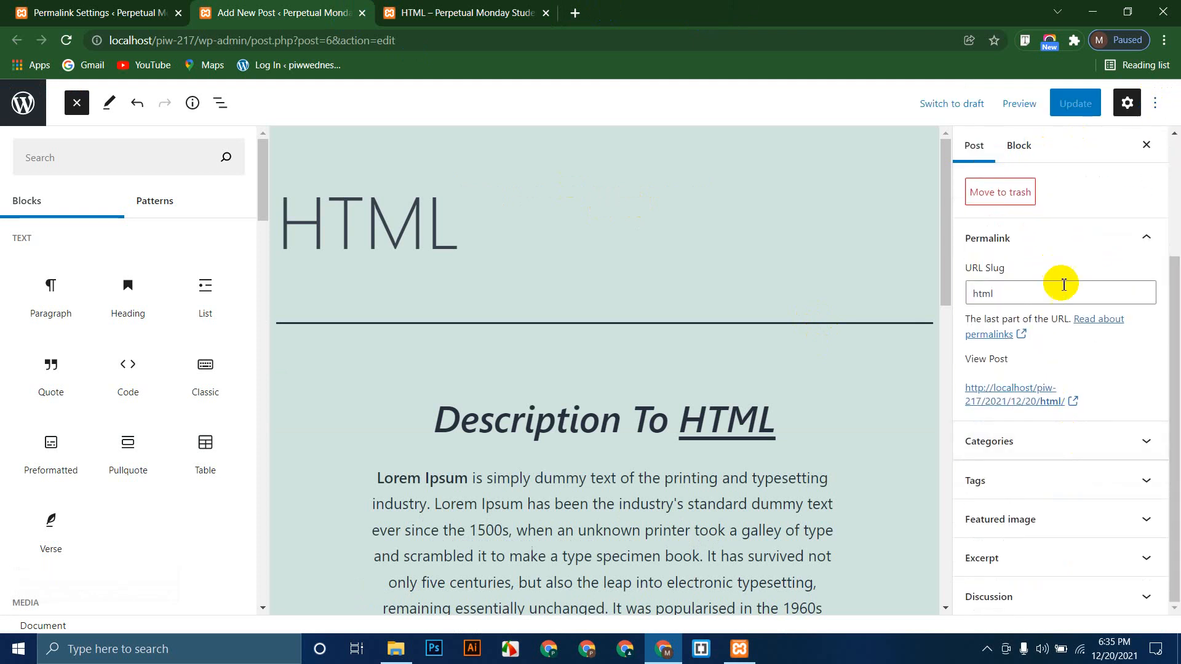
left_click(1046, 441)
left_click(92, 12)
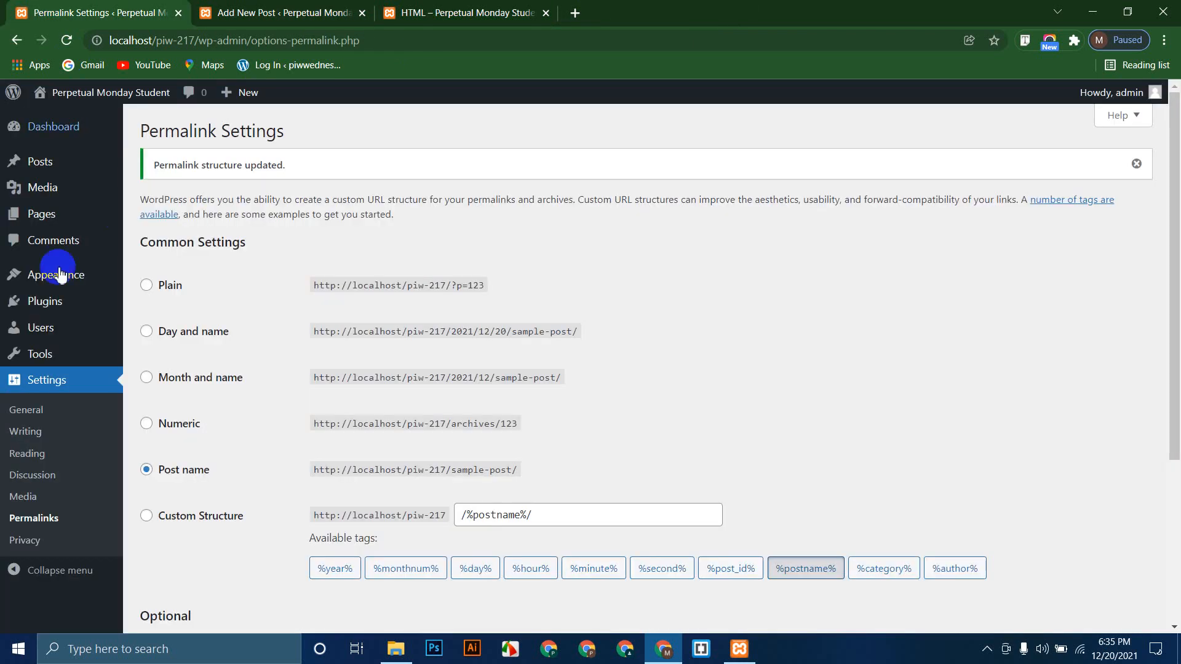
Step: Add HTML as a new category on the Posts > Categories page
mouse_move(60, 193)
mouse_move(28, 160)
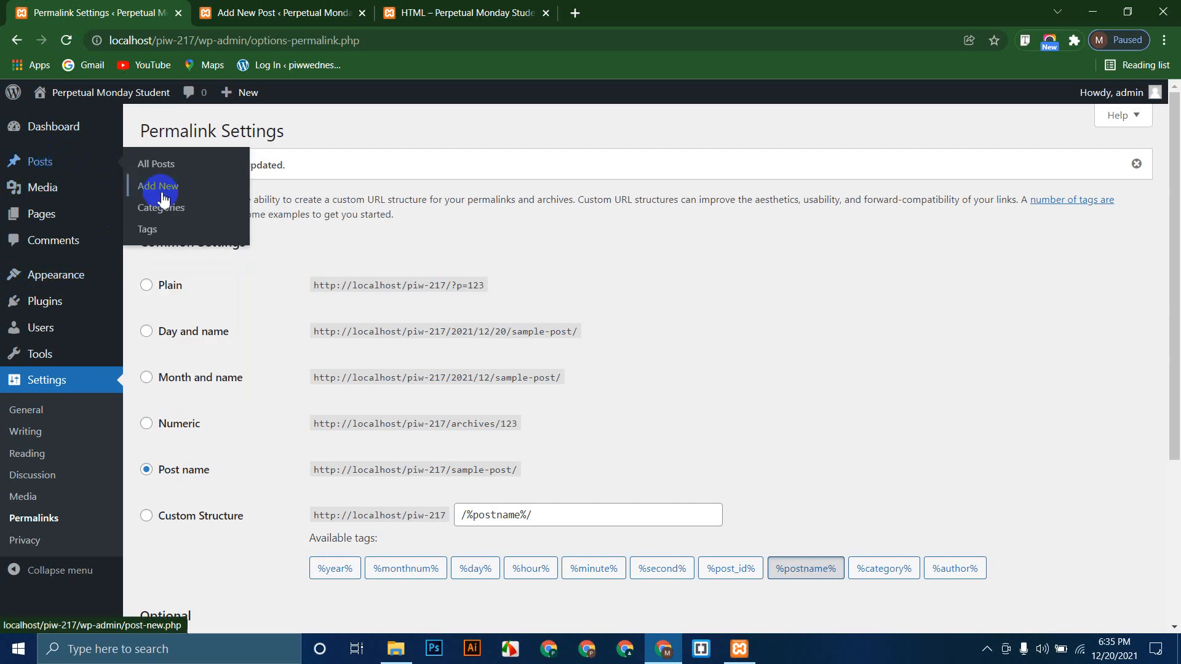
left_click(177, 212)
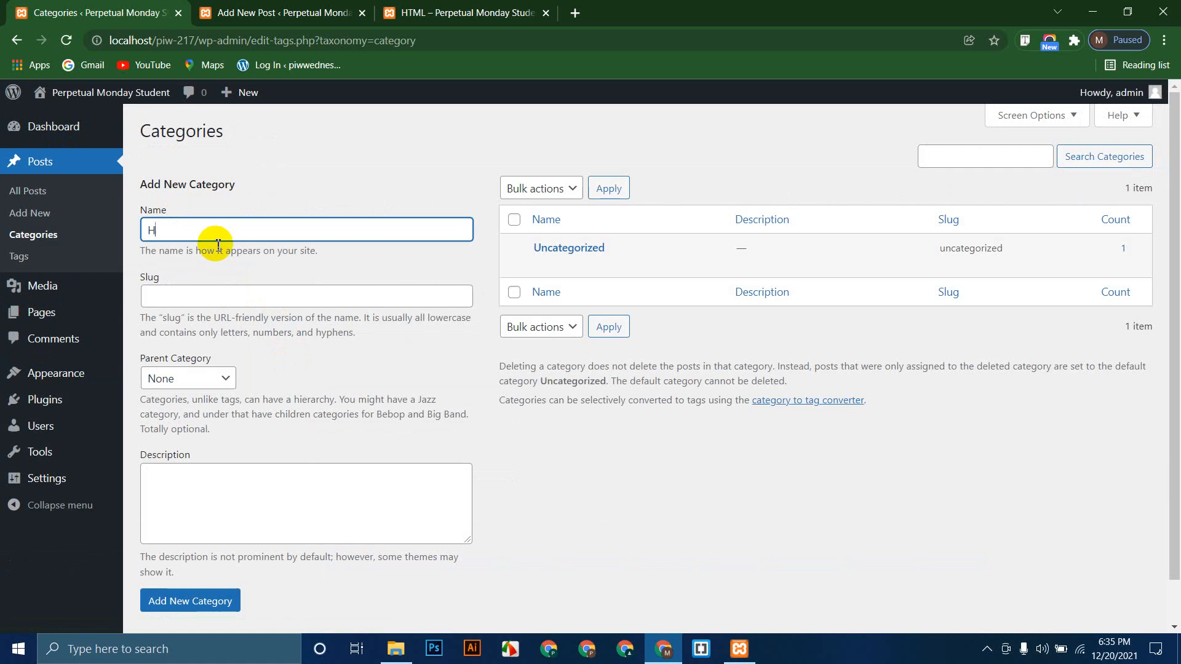
scroll(456, 400, "down", 1)
left_click(203, 556)
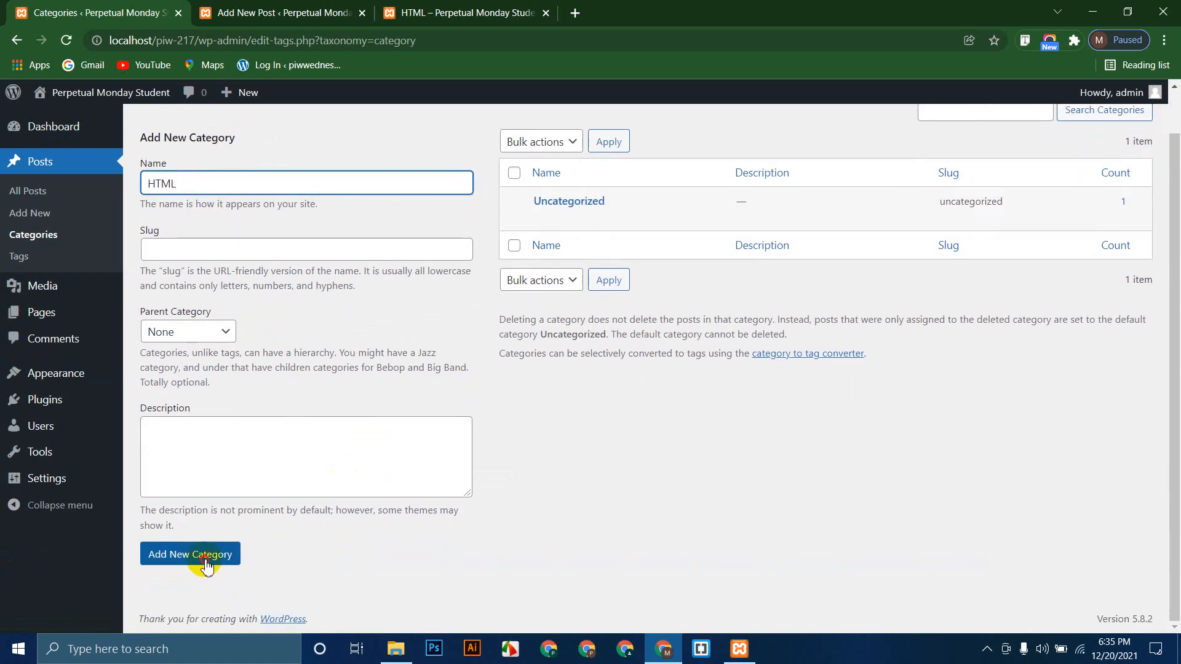
Step: Add CSS and Bootstrap as two more new categories
scroll(191, 227, "up", 1)
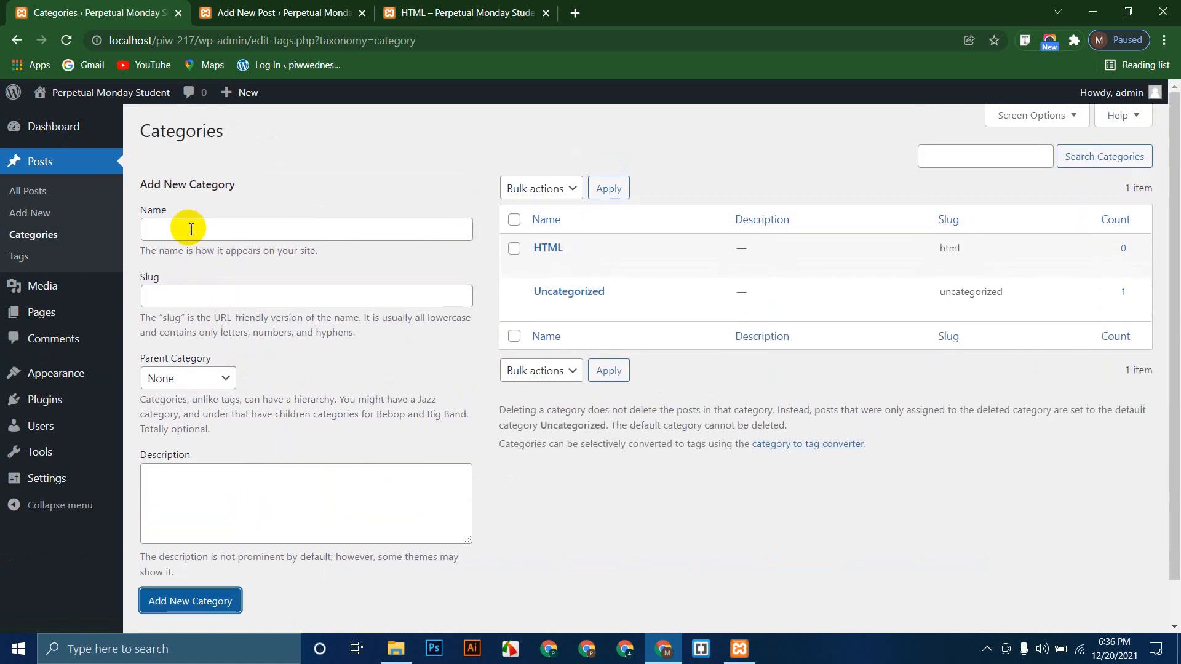
left_click(191, 223)
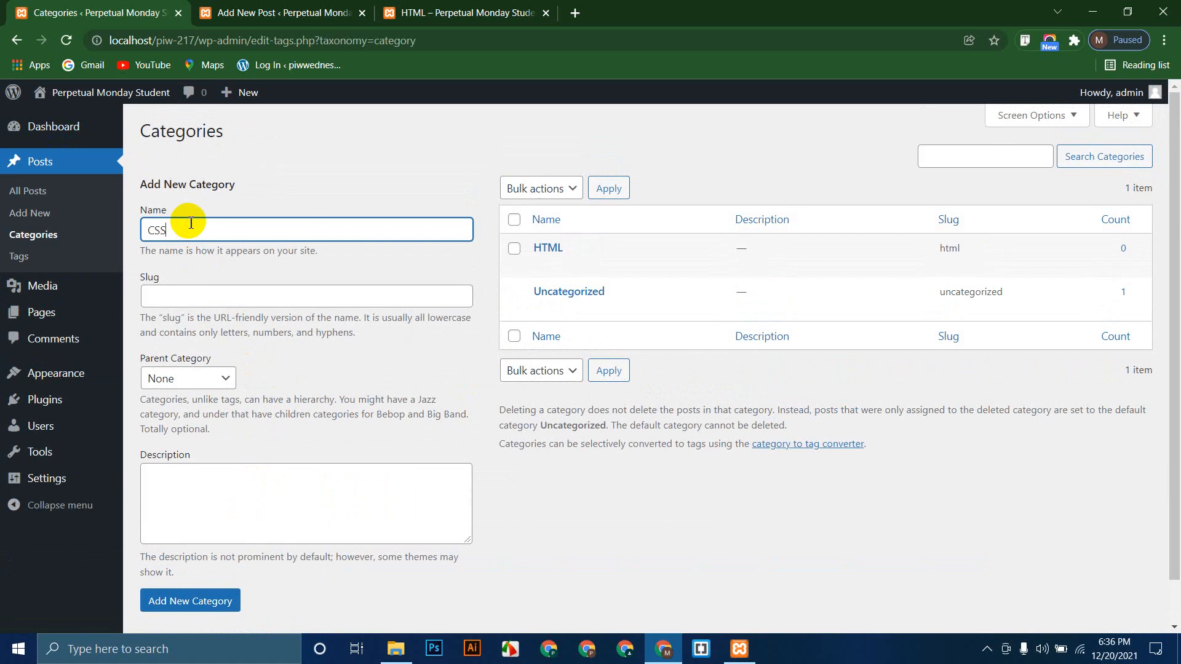
type("CSS")
scroll(243, 409, "down", 1)
left_click(192, 554)
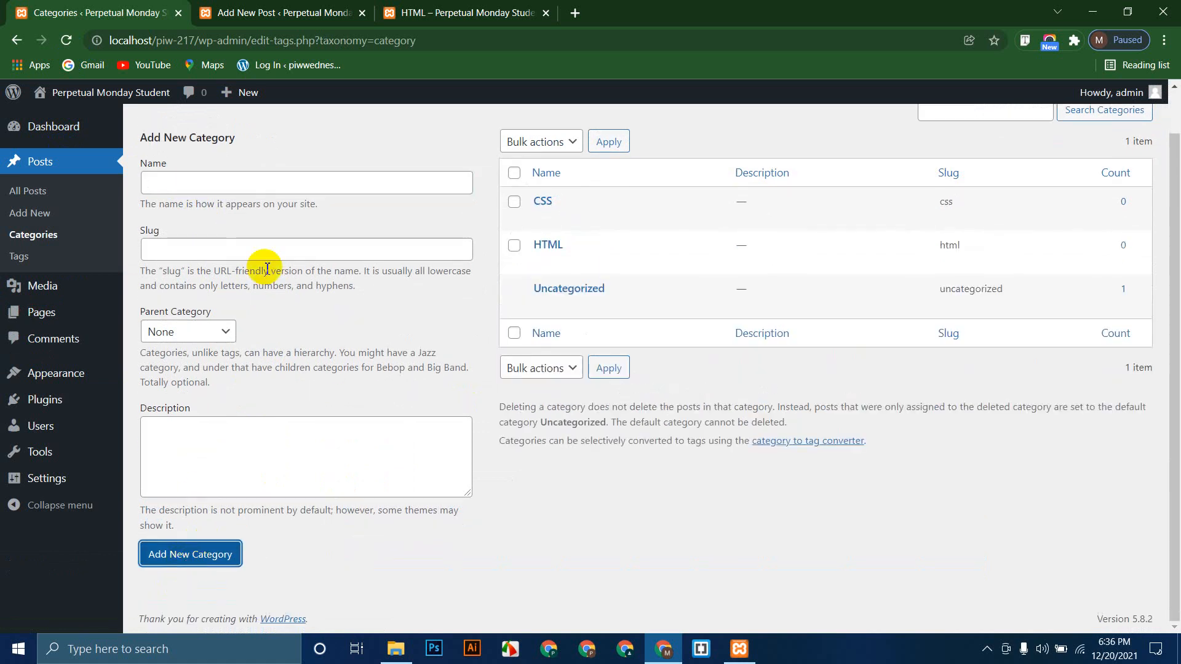
left_click(193, 180)
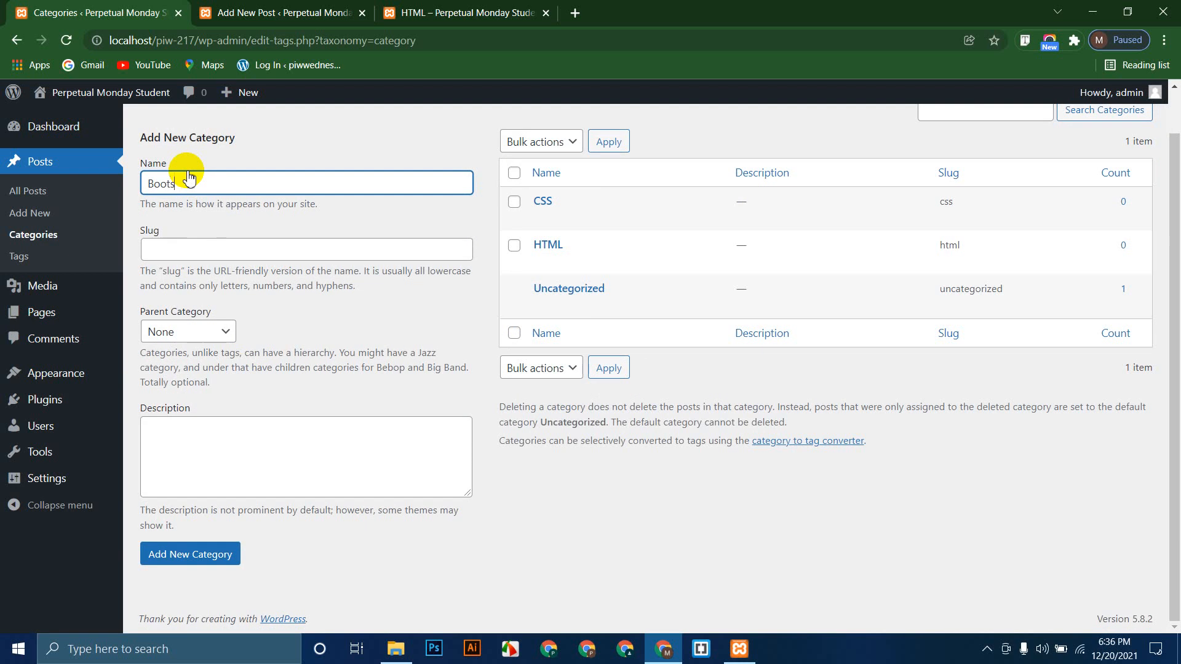
type("Bootstrap")
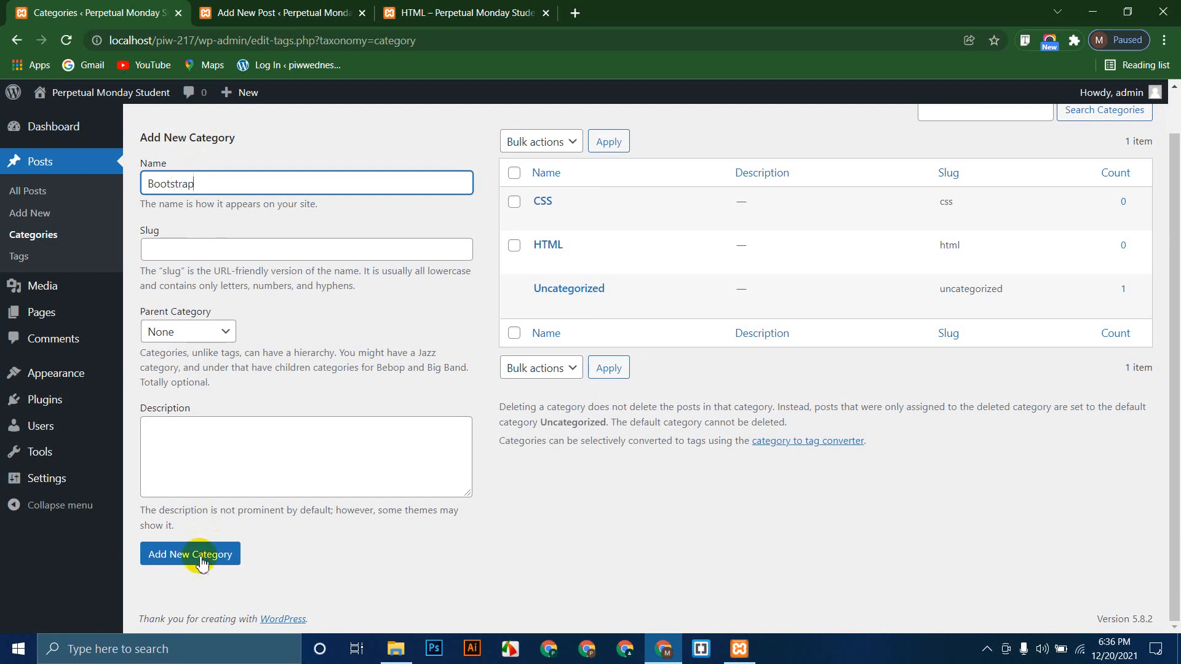
left_click(232, 555)
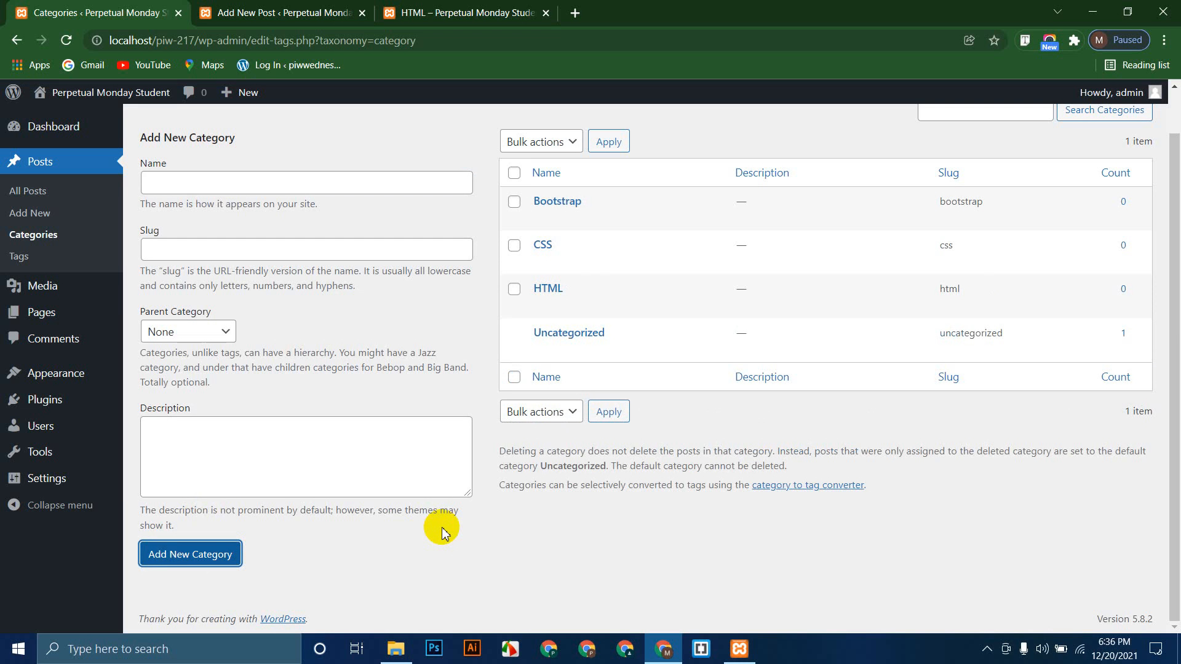
Step: File the HTML post under the HTML category and remove it from Uncategorized
left_click(345, 10)
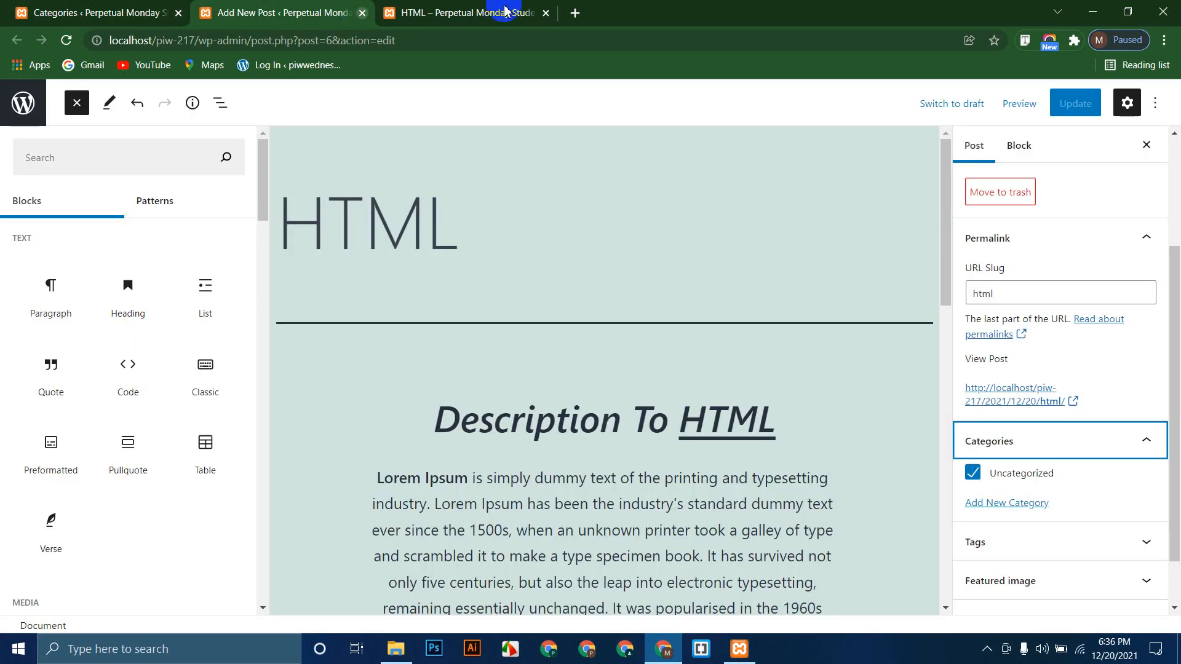
left_click(1011, 440)
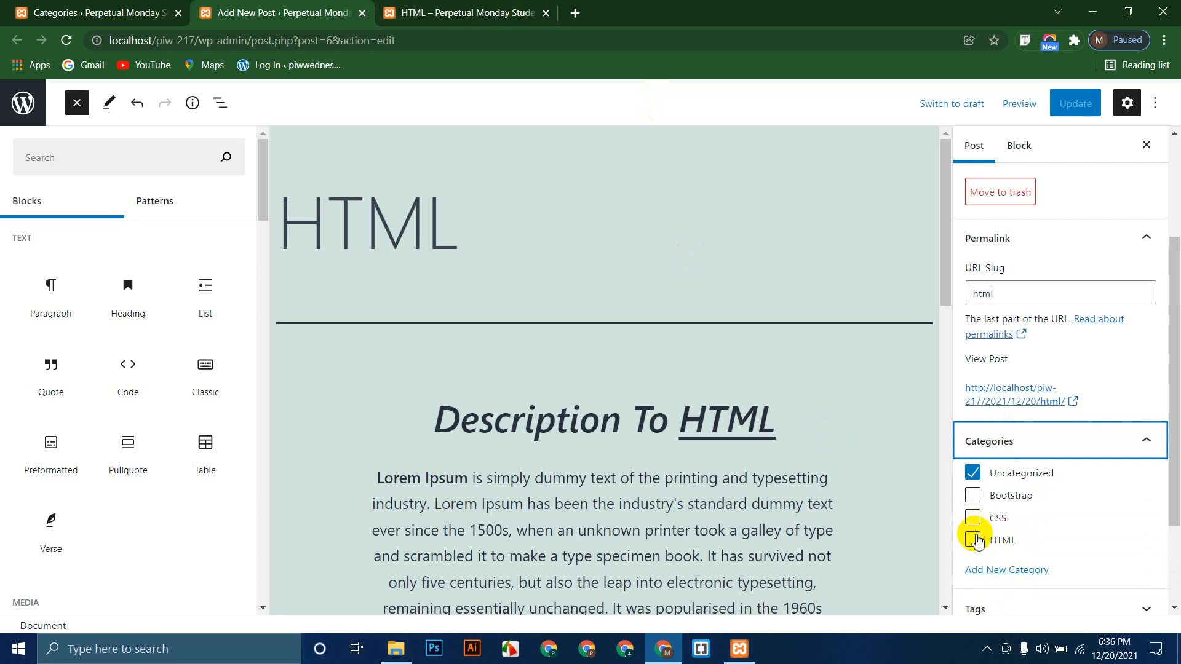
left_click(974, 538)
left_click(972, 472)
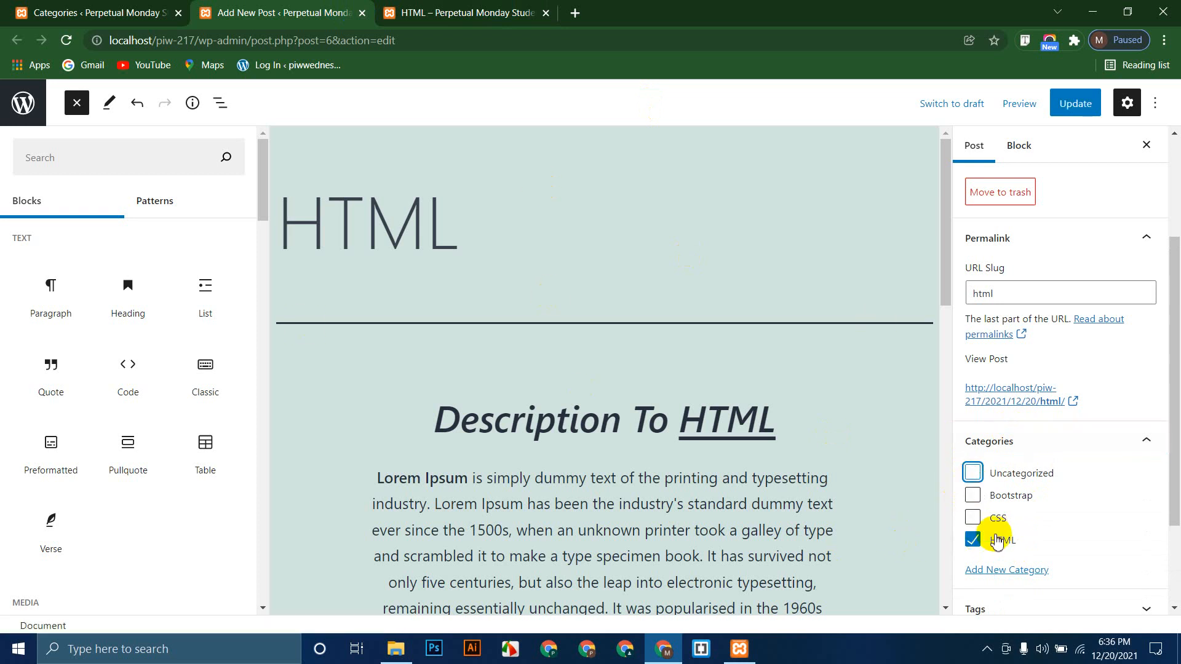
left_click(1028, 443)
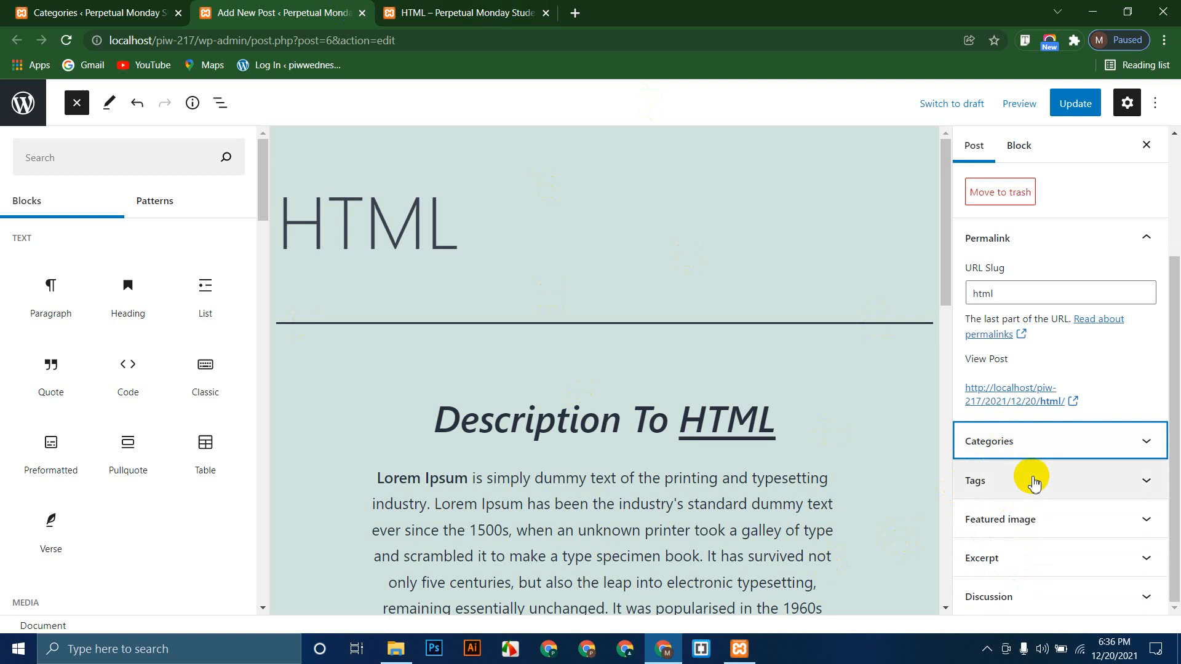
Step: Tag the post with html and html5
left_click(1015, 480)
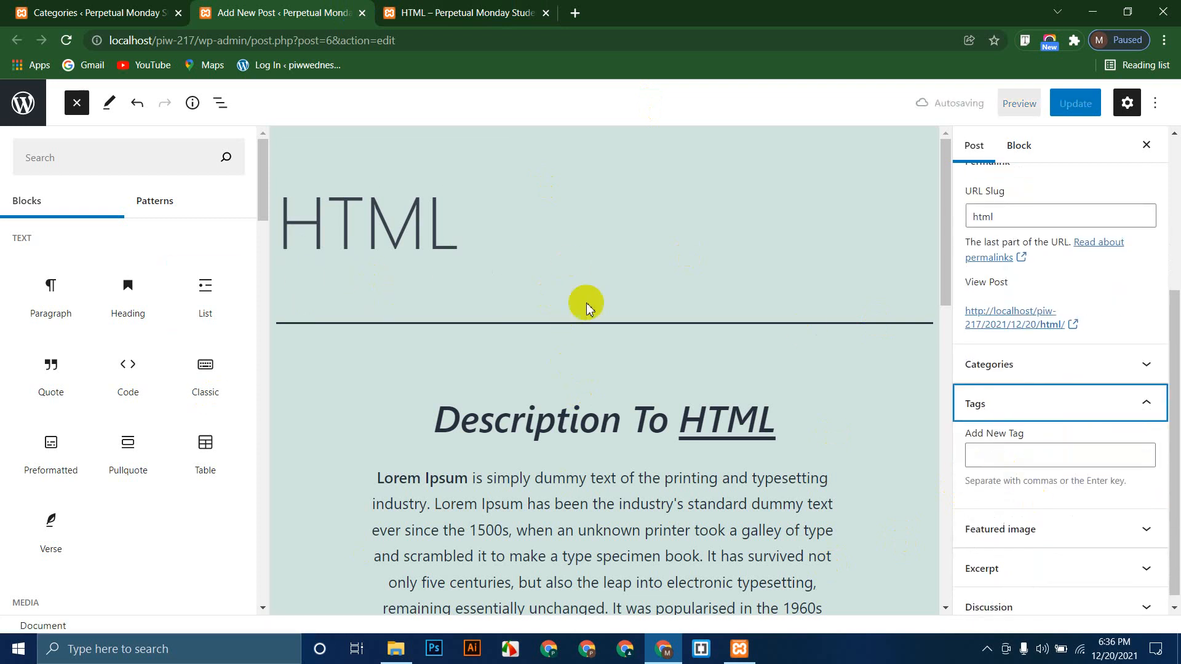
left_click(990, 458)
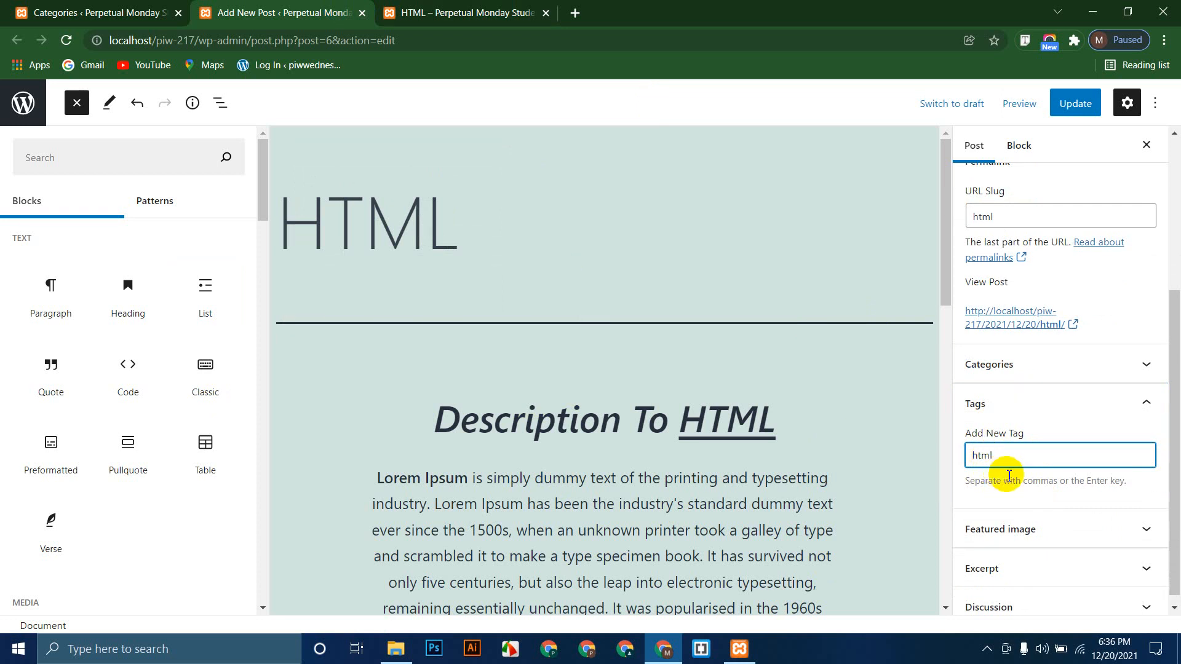
key("Return")
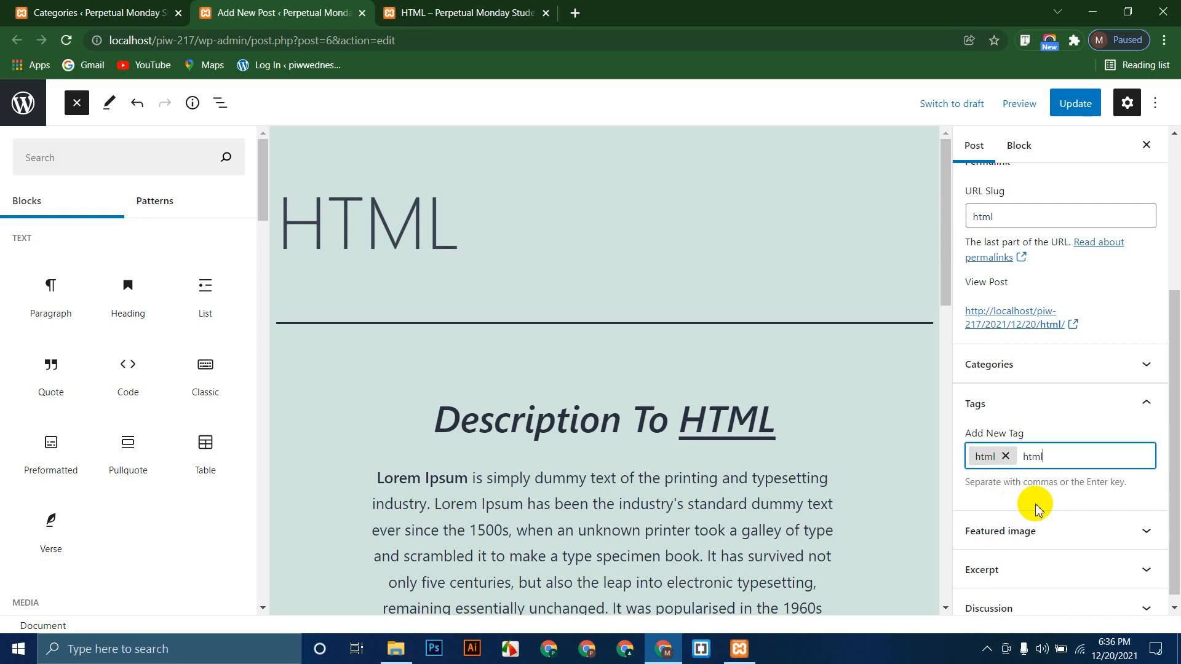
key("Return")
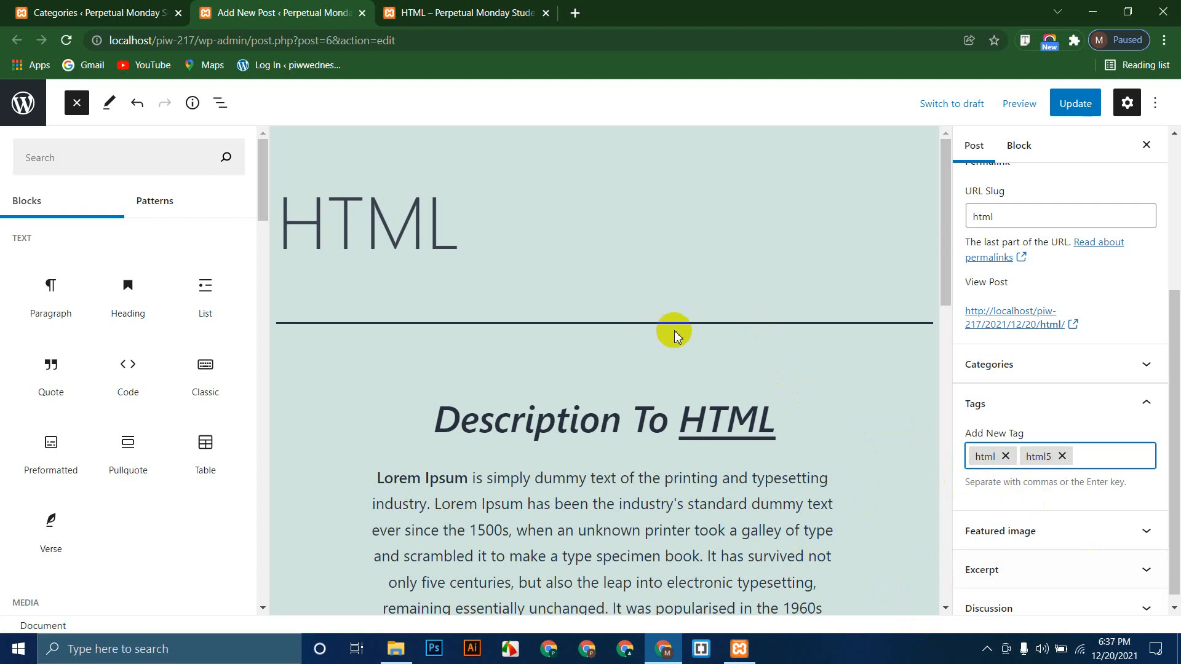
scroll(860, 437, "down", 1)
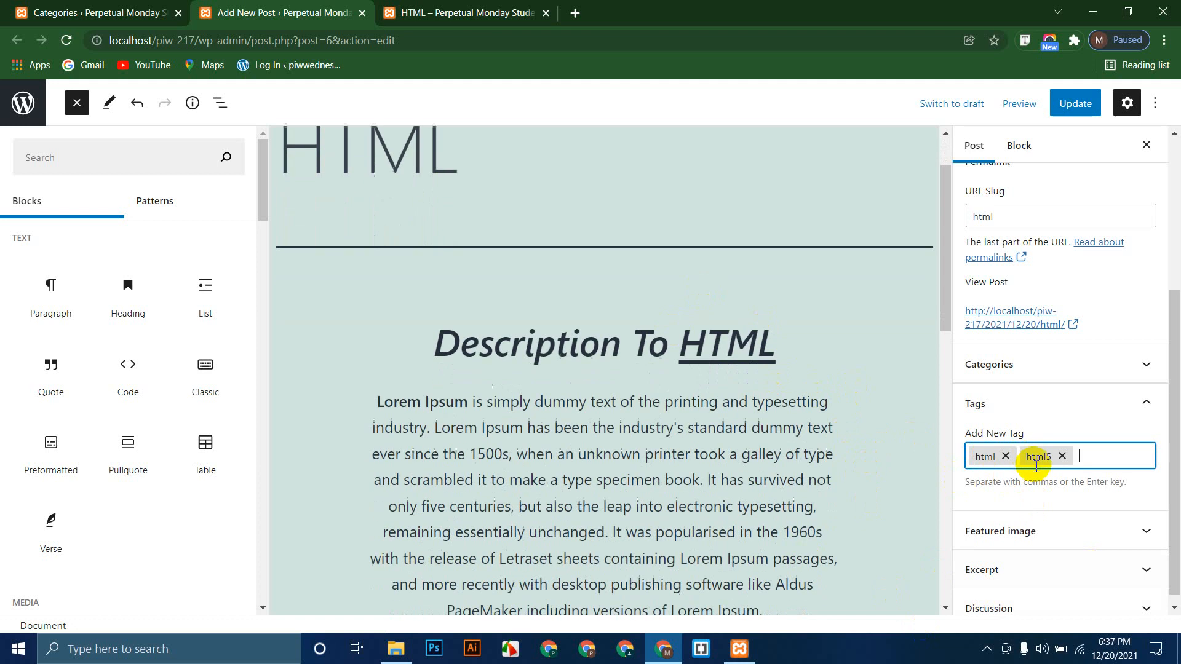
left_click(1014, 407)
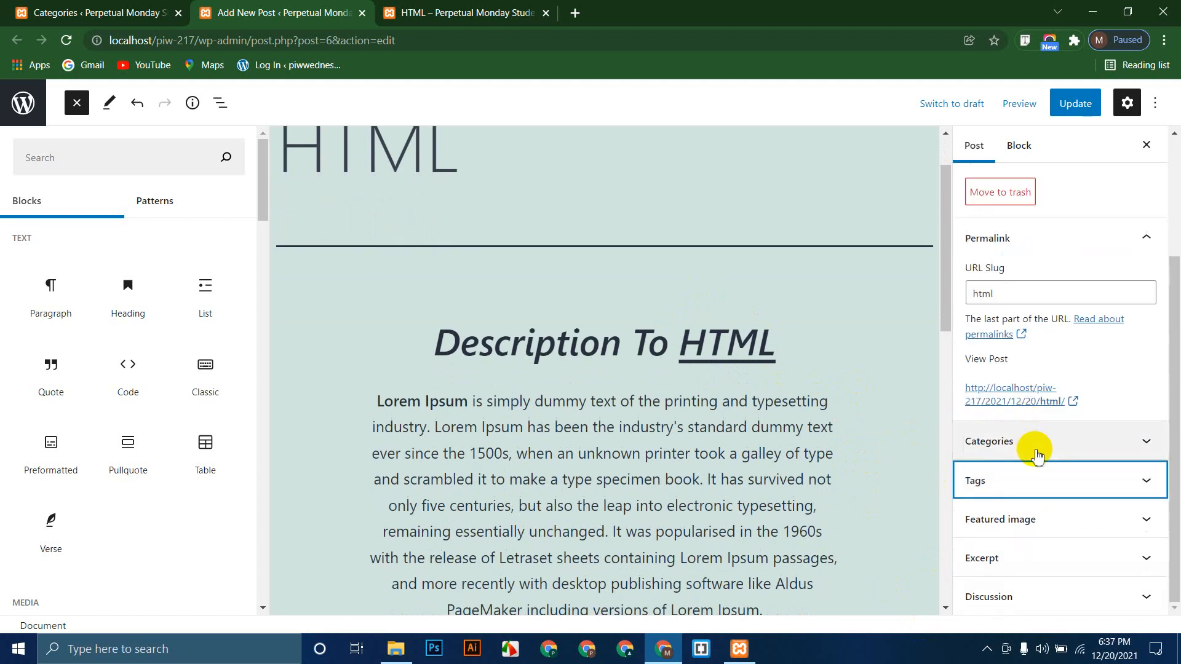
Step: Look over the post's Featured image, Excerpt and Discussion settings
left_click(1018, 522)
scroll(1018, 522, "down", 2)
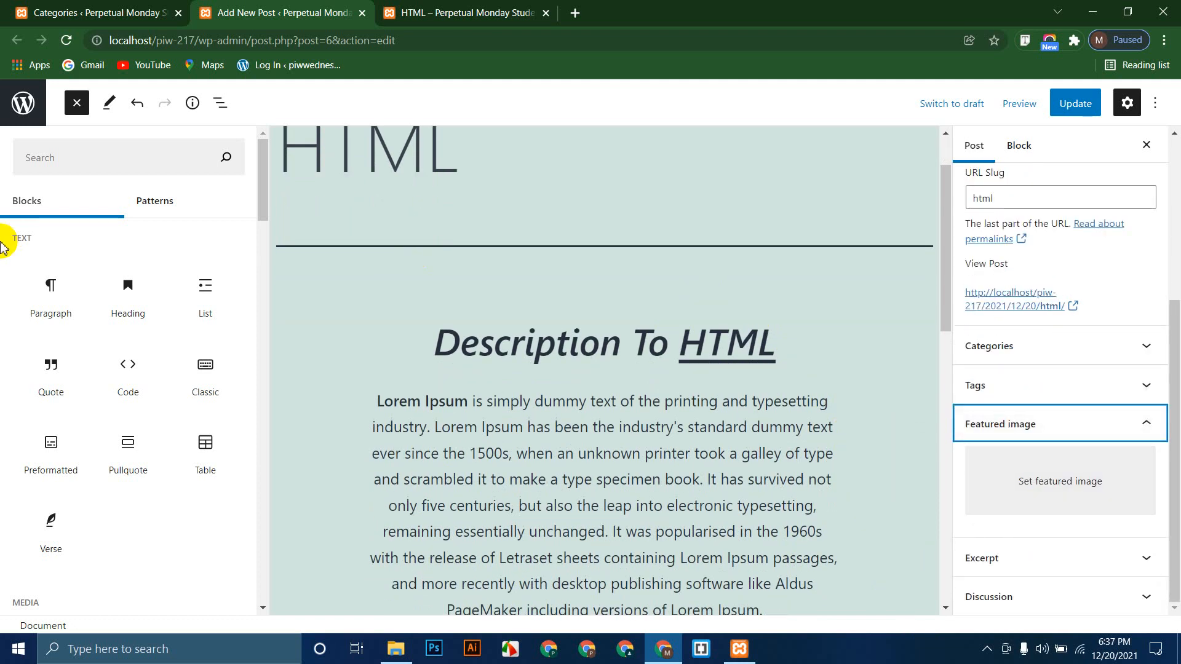
left_click(1031, 553)
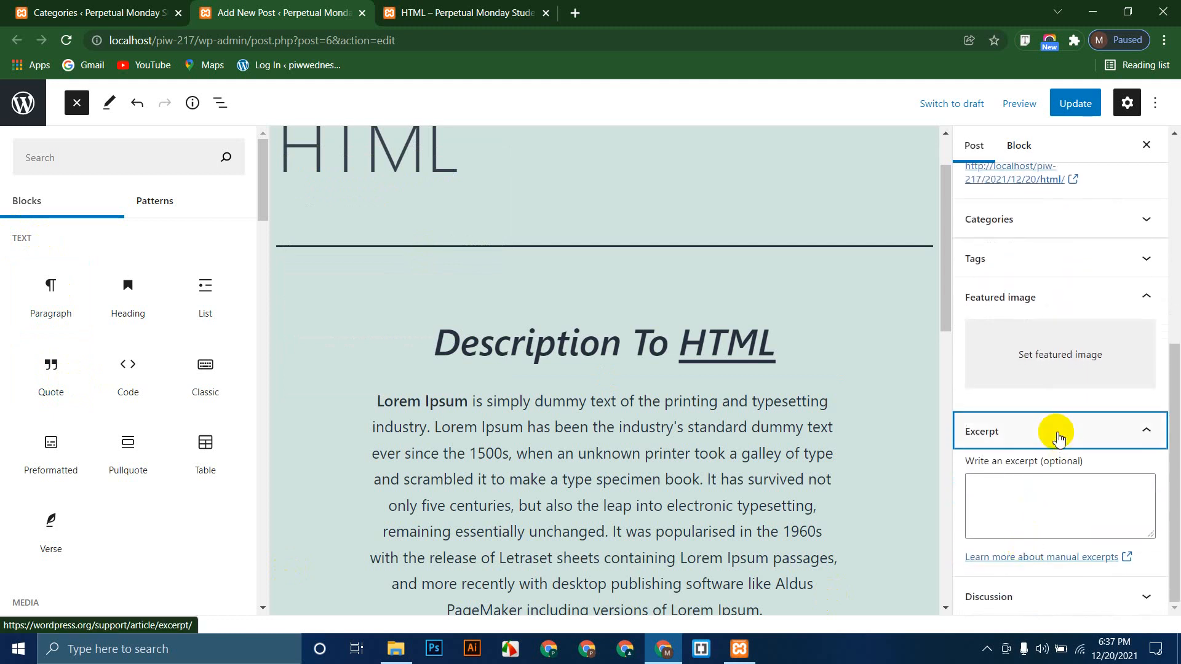
left_click(1053, 432)
left_click(1033, 595)
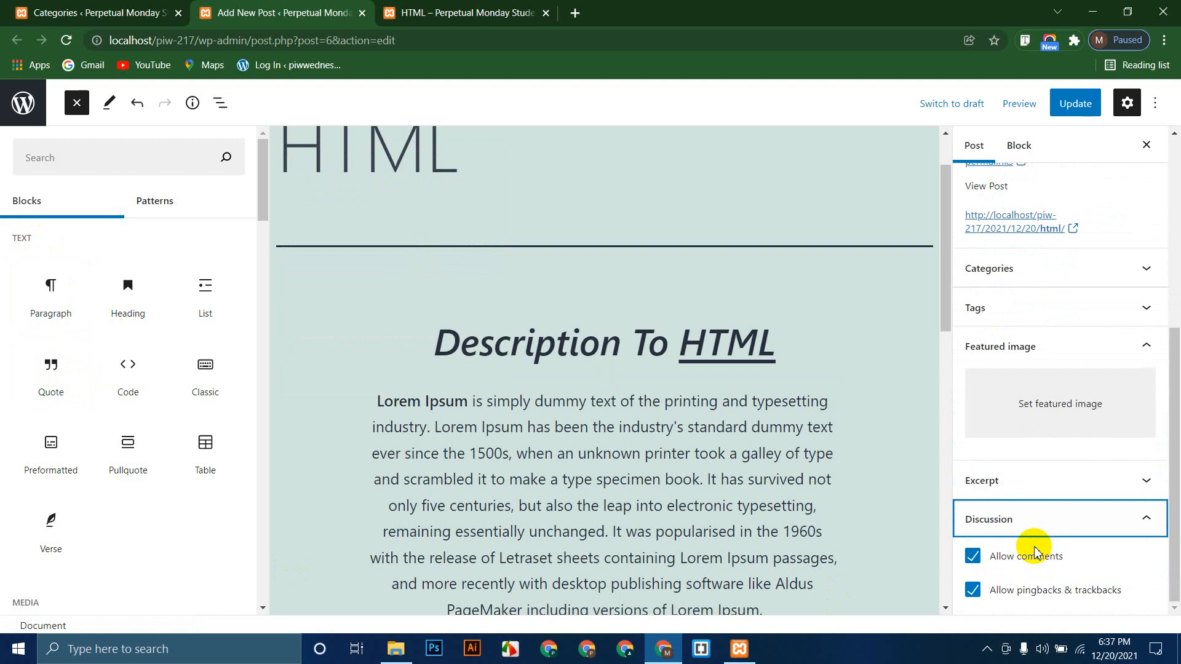
left_click(434, 11)
Step: Copy the post's URL and load it in a private window as a logged-out visitor
left_click(244, 40)
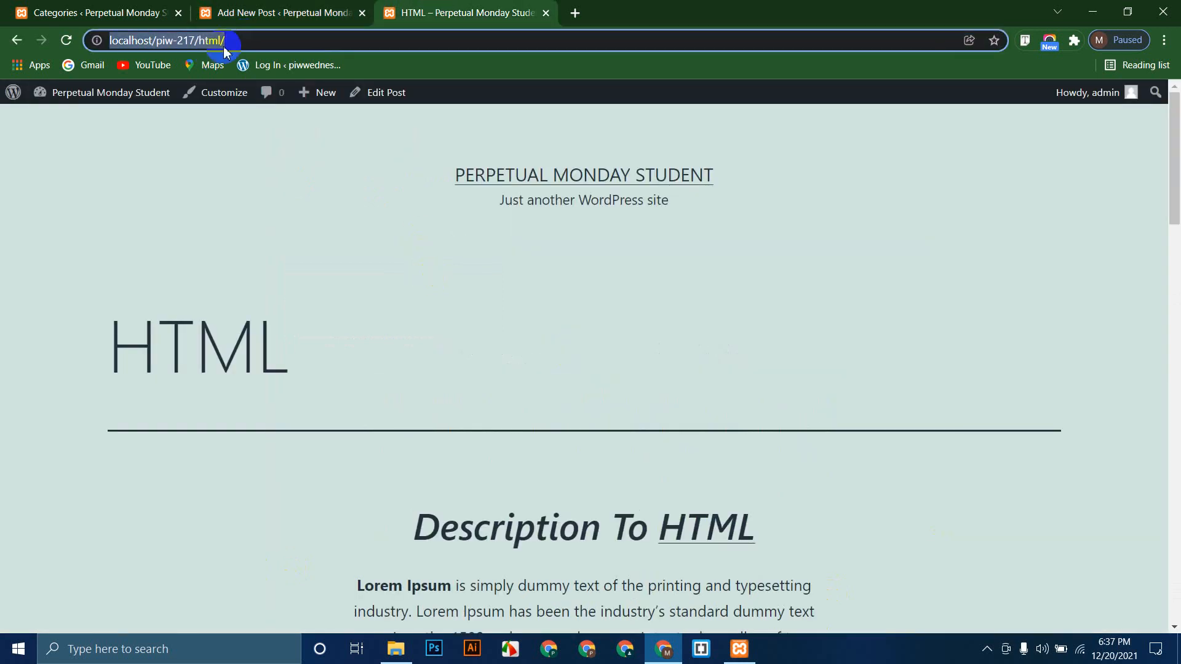
key("ctrl+c")
key("ctrl+shift+n")
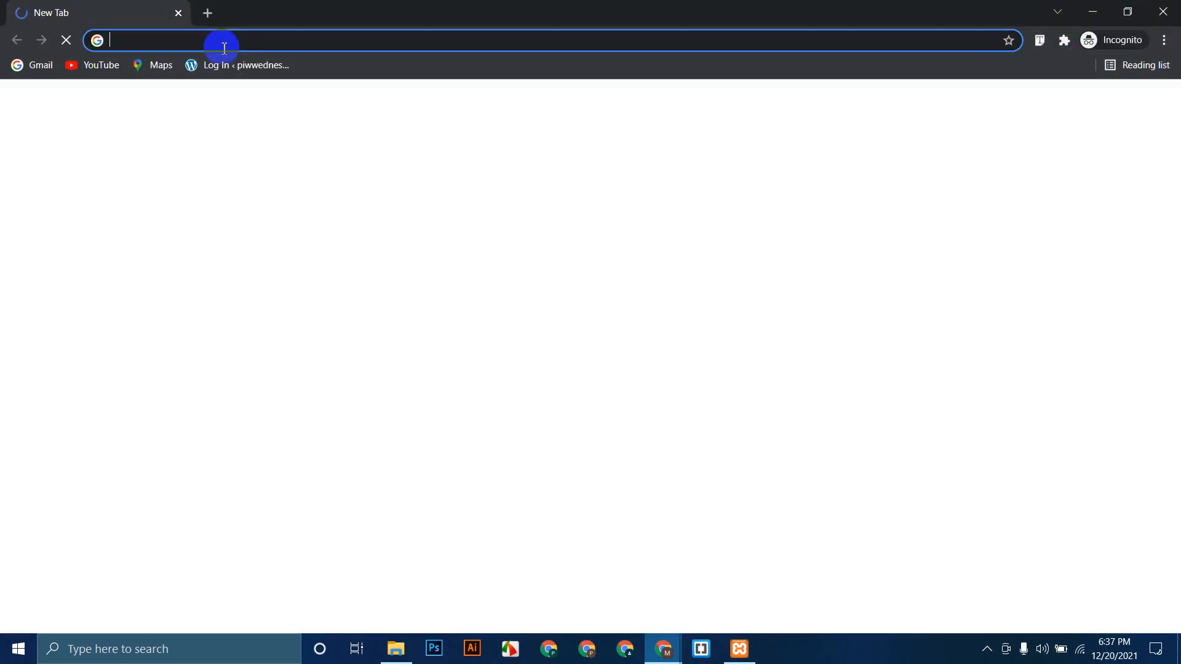
key("ctrl+v")
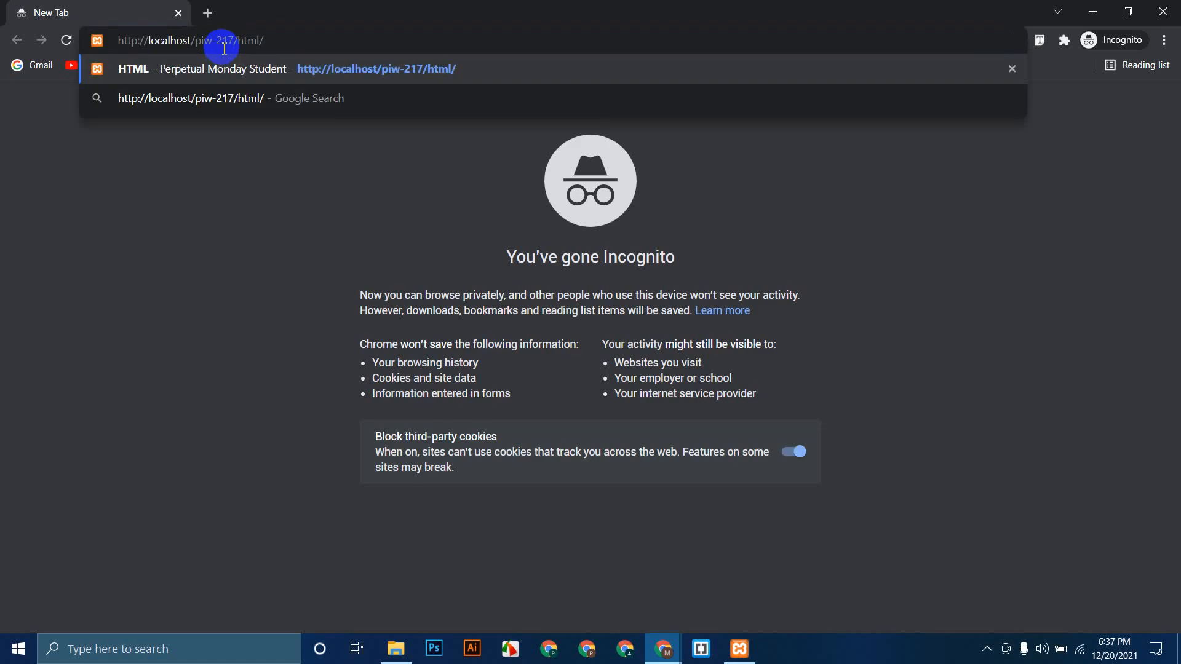
key("Return")
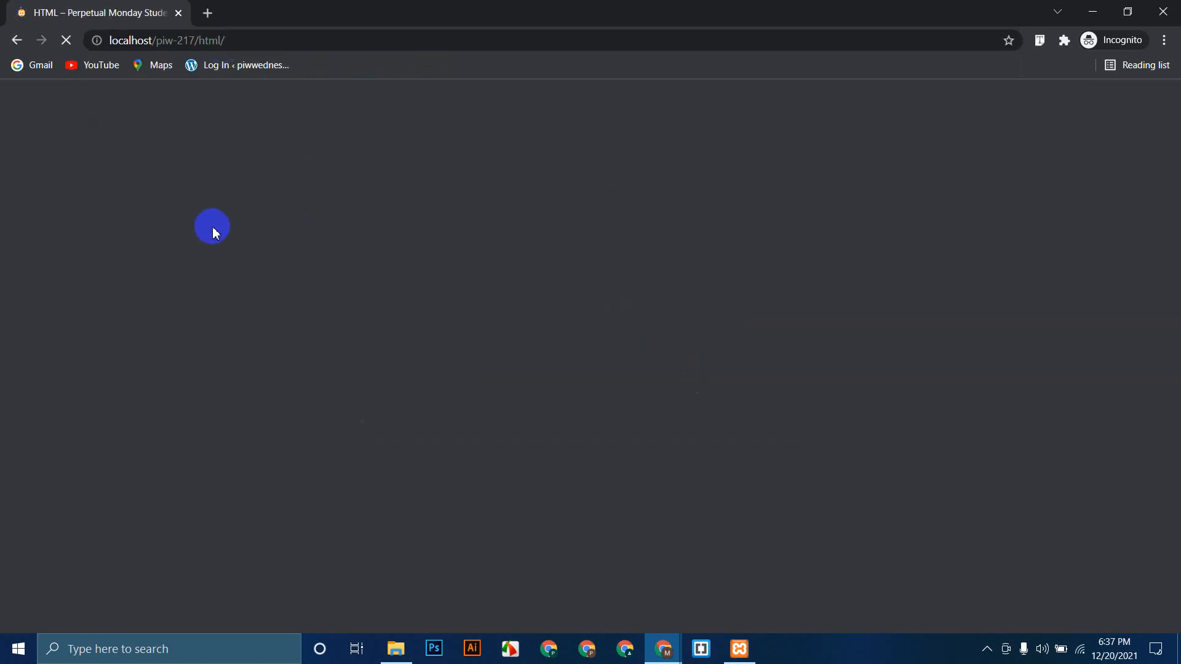
Step: Place the cursor in the post's Comment box, then return to the admin browser window
scroll(243, 289, "down", 20)
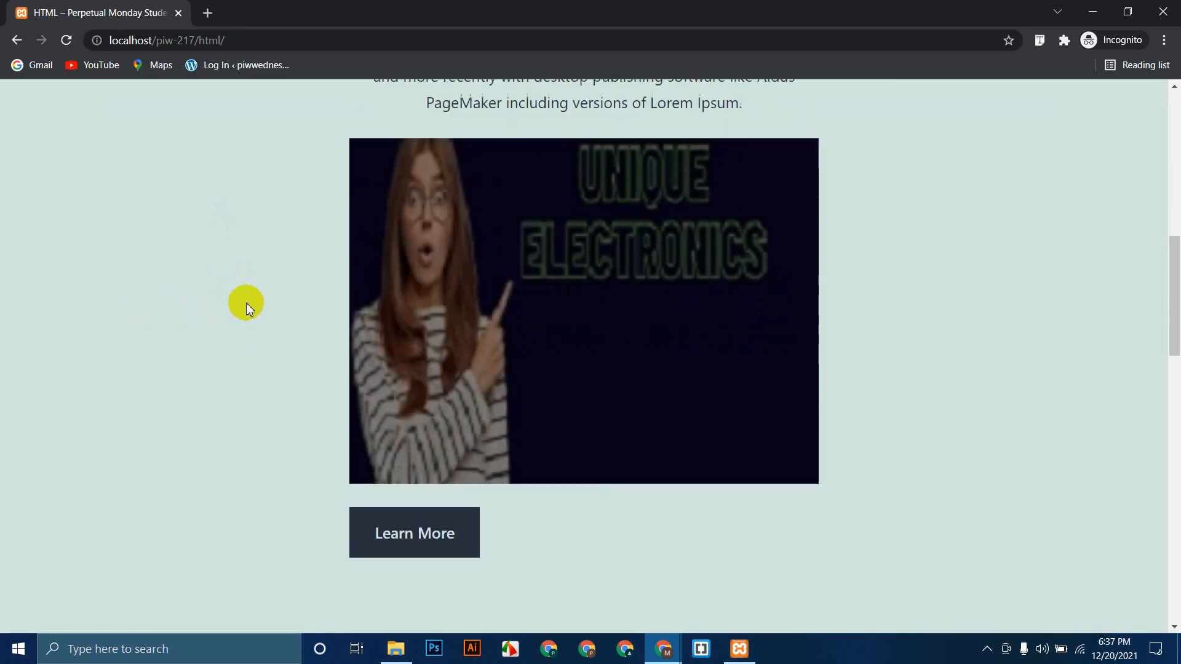
scroll(328, 305, "up", 2)
left_click(400, 317)
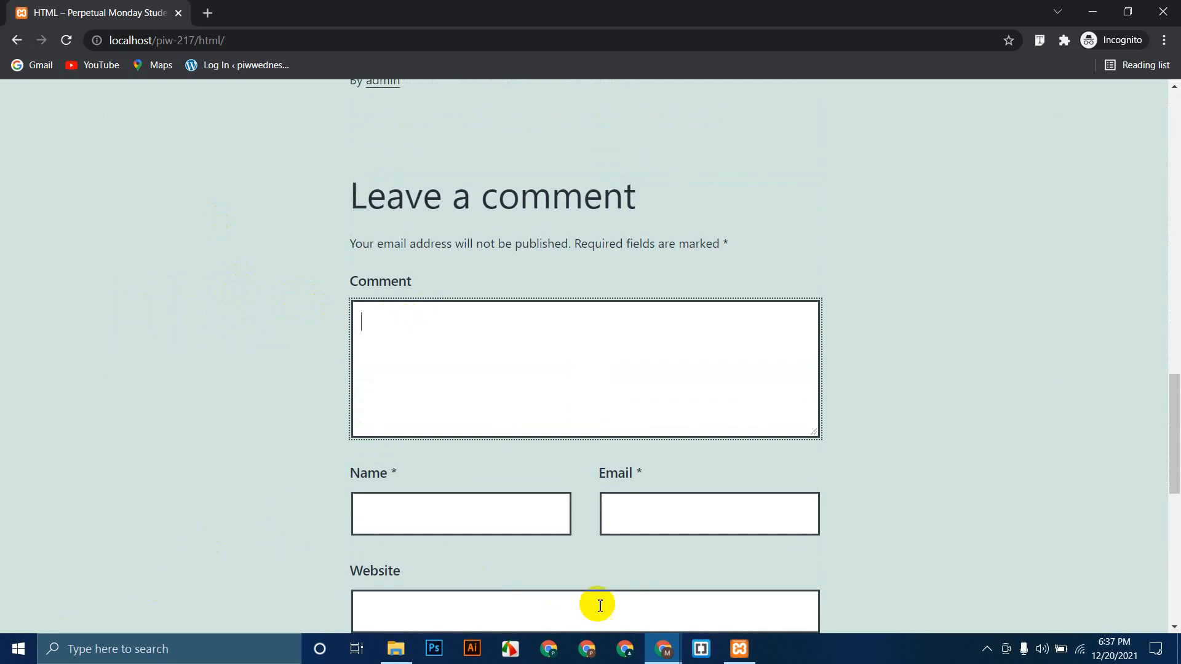
mouse_move(670, 653)
left_click(603, 524)
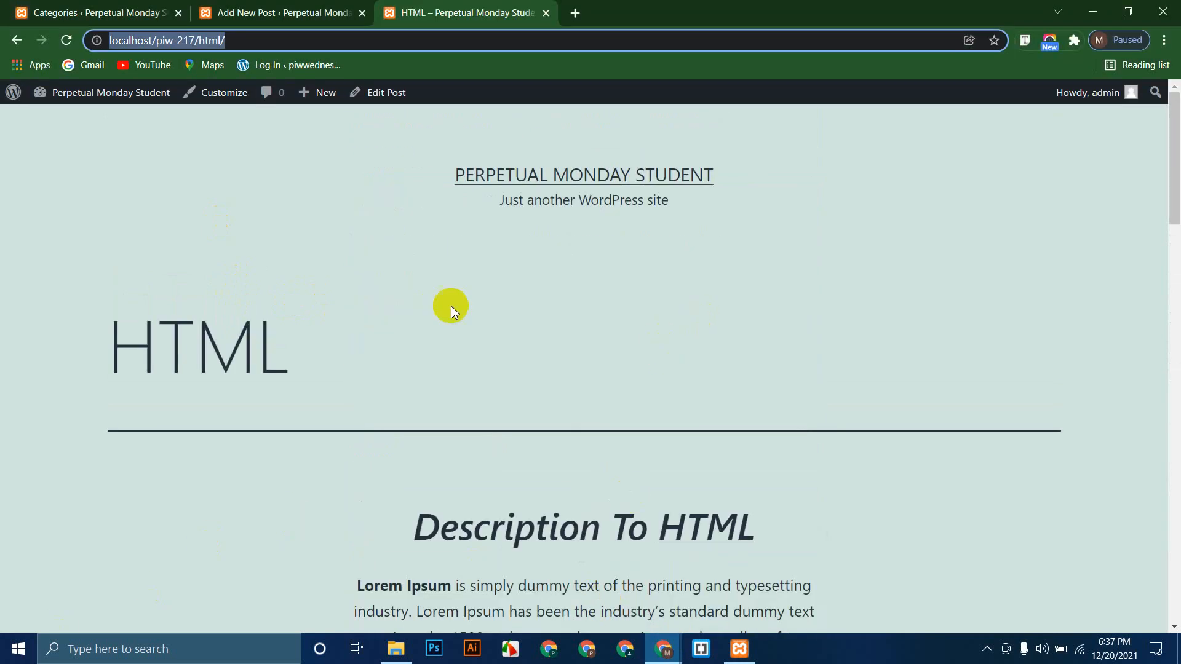
Step: Update the post so its new categories and tags are saved
left_click(264, 6)
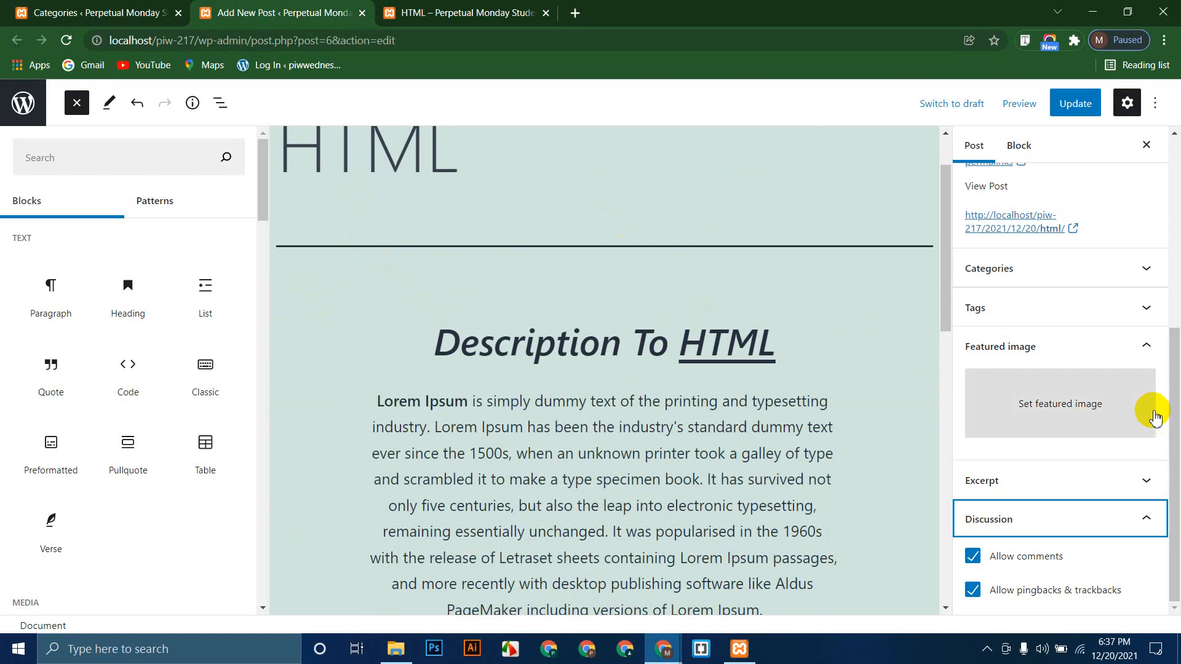
scroll(1107, 418, "up", 5)
left_click(1019, 145)
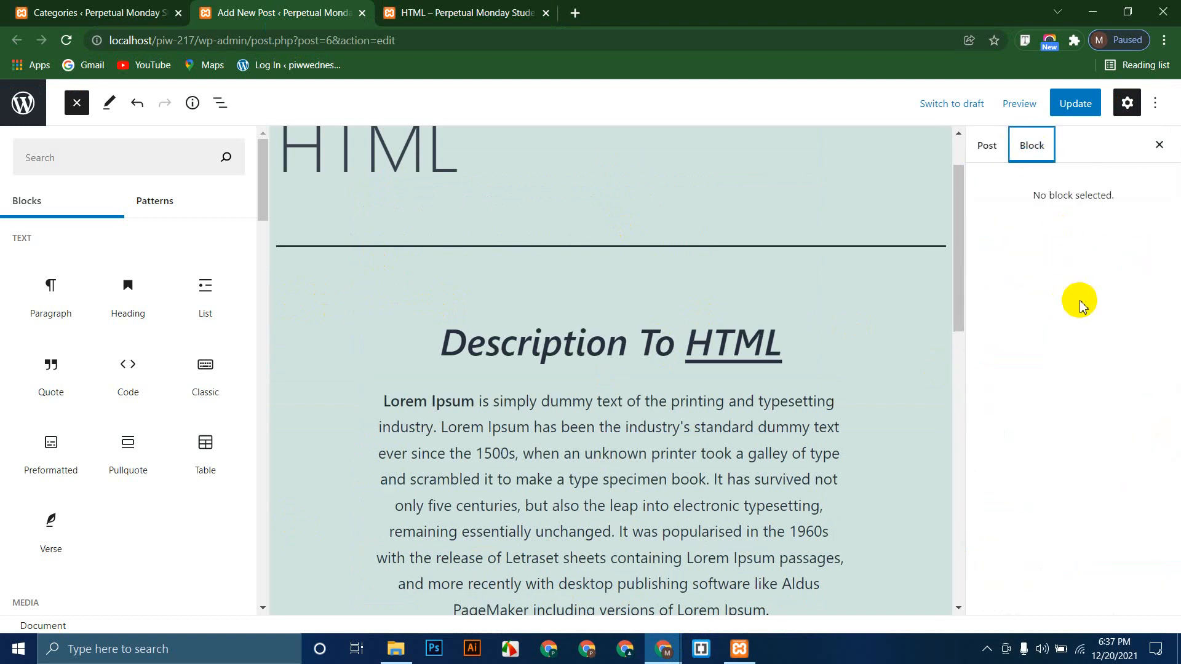
left_click(983, 145)
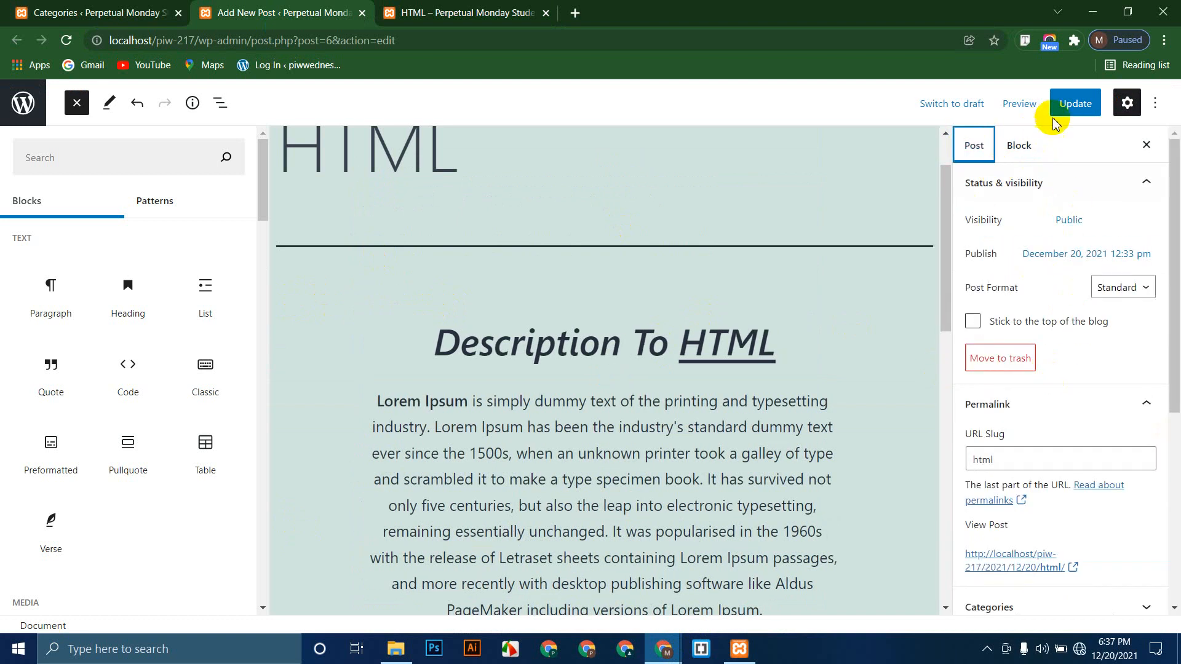
left_click(1070, 105)
Step: Reload the public post to confirm the saved categories and tags
left_click(468, 12)
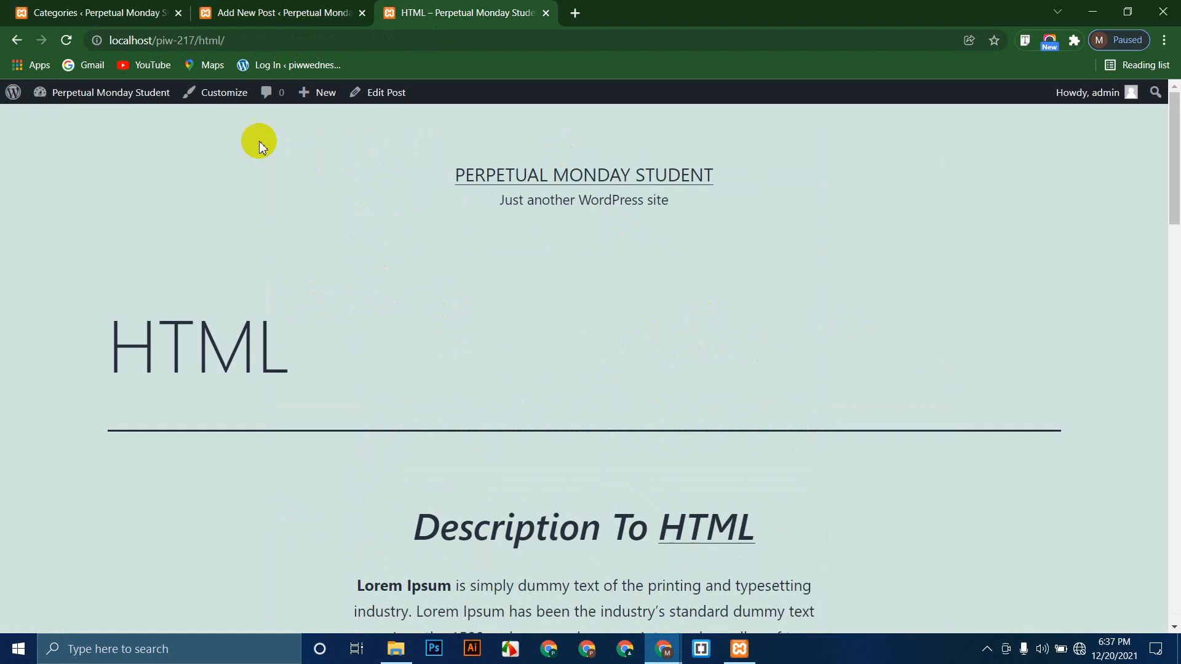
left_click(335, 12)
left_click(468, 12)
left_click(66, 40)
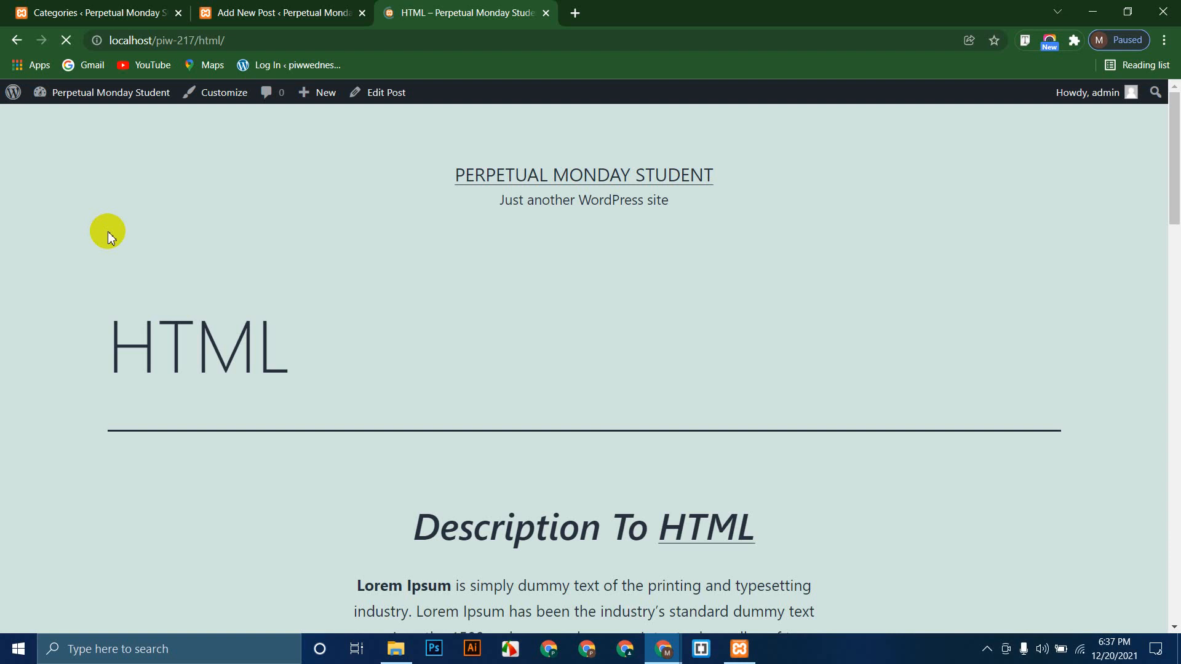
left_click(242, 41)
Step: Close the HTML post's editor tab, leaving the Categories admin tab in view
left_click(249, 11)
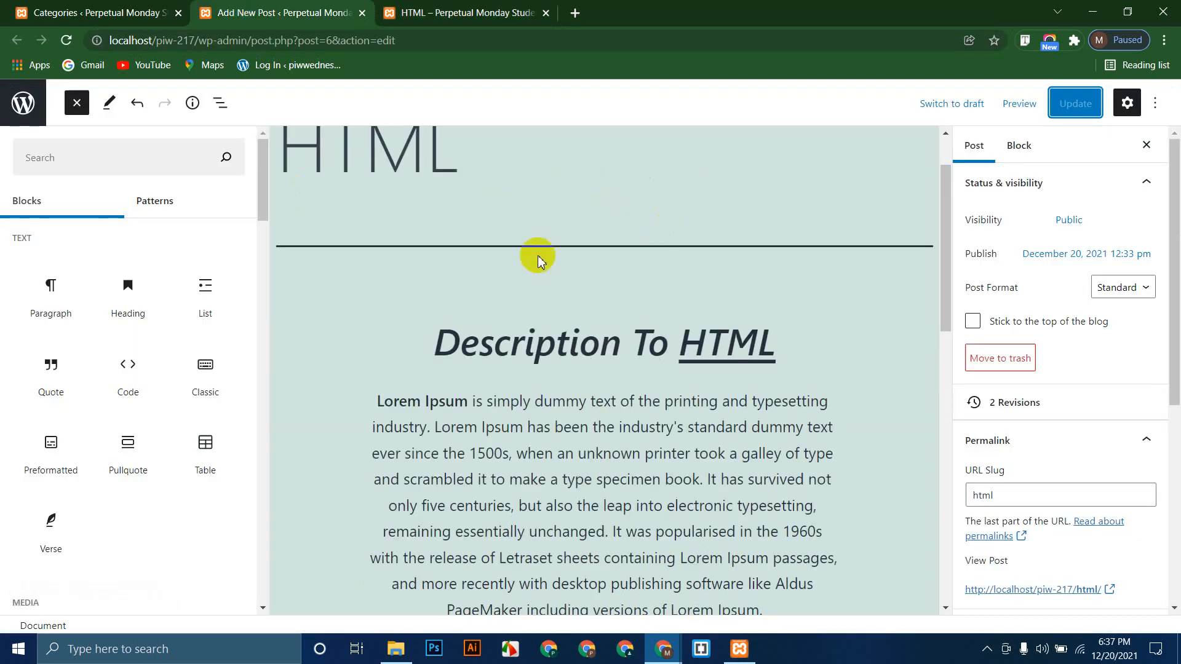
scroll(295, 344, "up", 1)
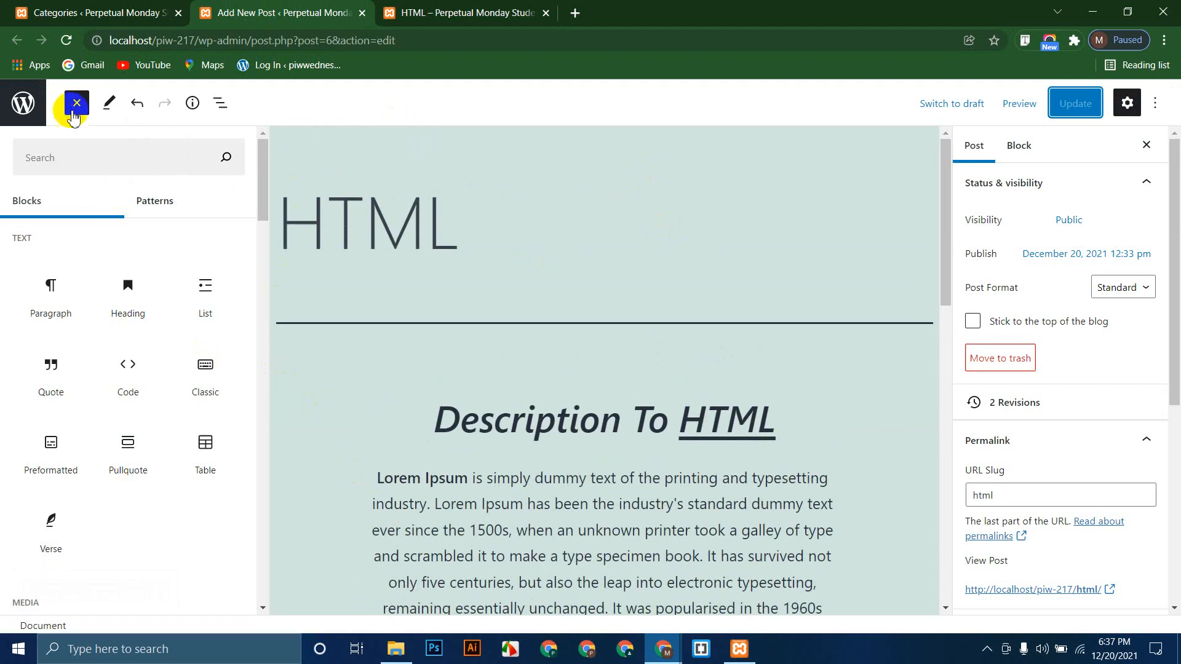
left_click(362, 13)
left_click(114, 6)
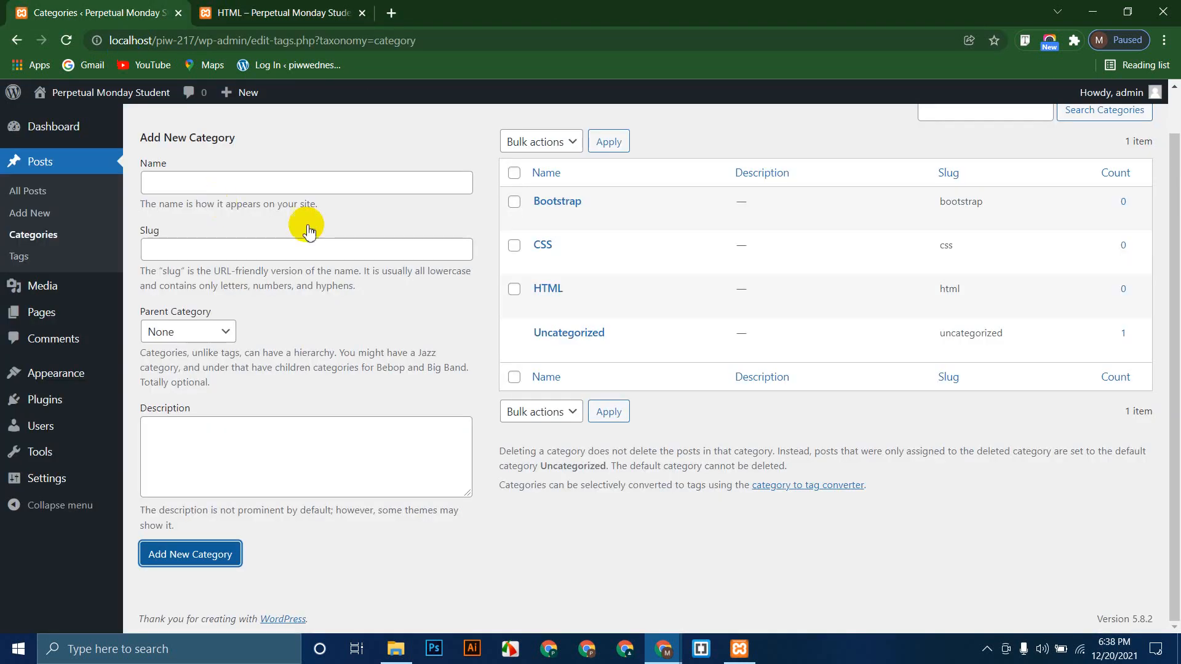
Step: Browse All Posts (HTML post under HTML), Add New, Tags, then the Media Library
left_click(33, 192)
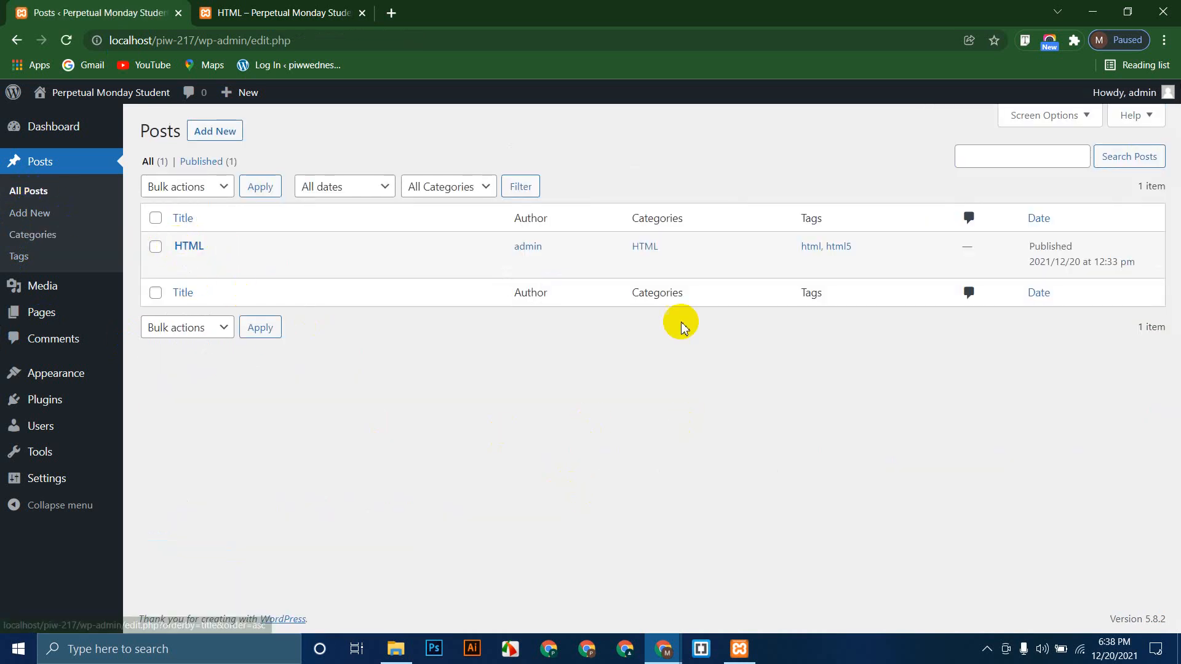
left_click_drag(667, 247, 619, 243)
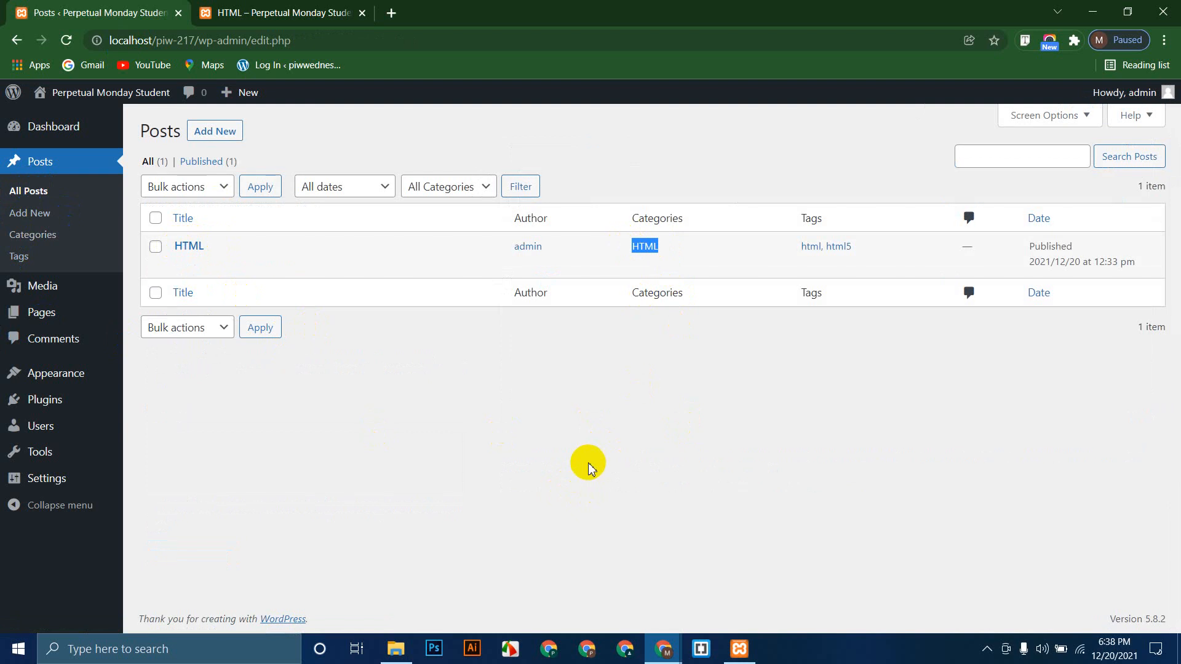
left_click(588, 466)
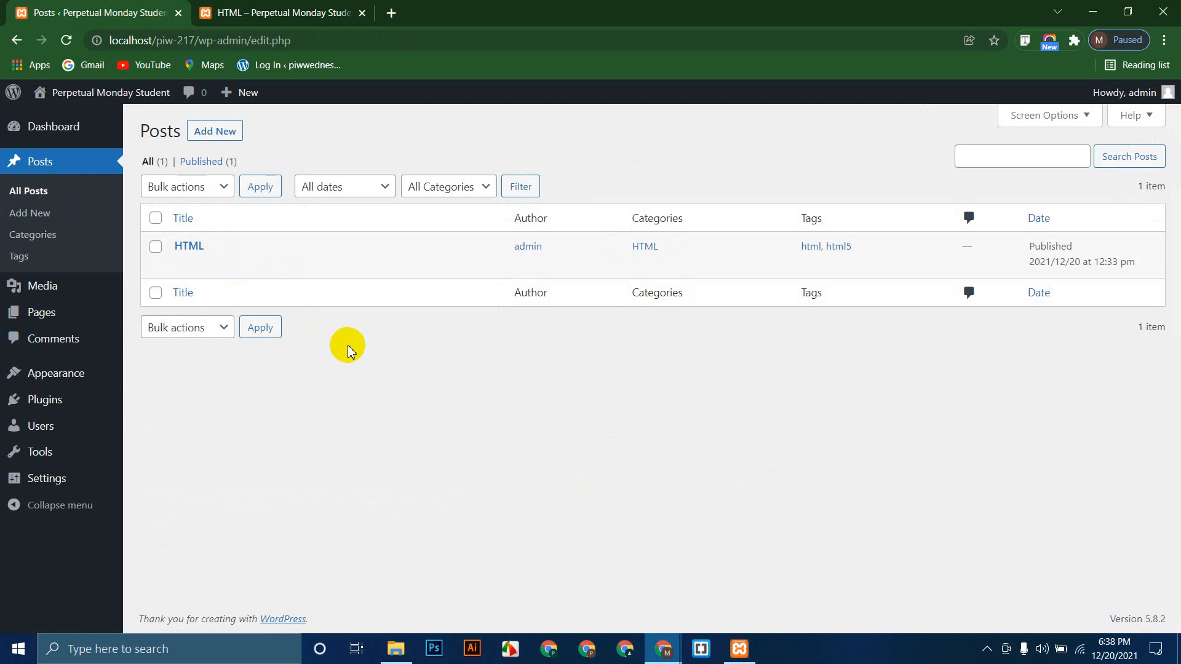
left_click(30, 212)
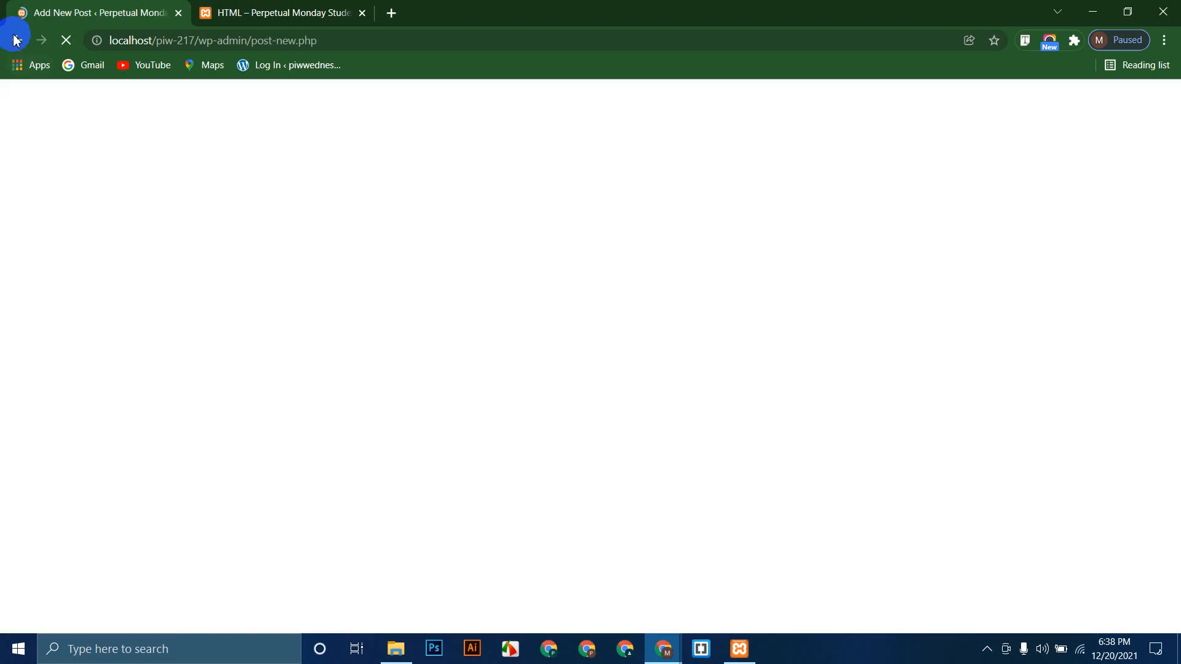
left_click(14, 40)
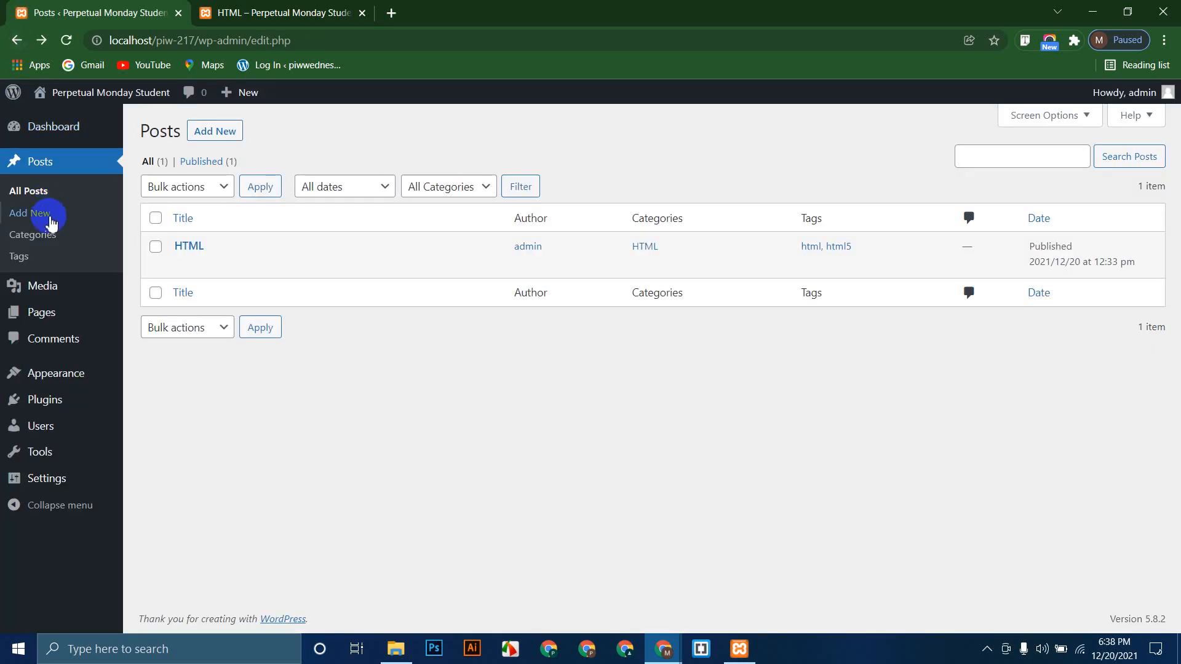
left_click(20, 254)
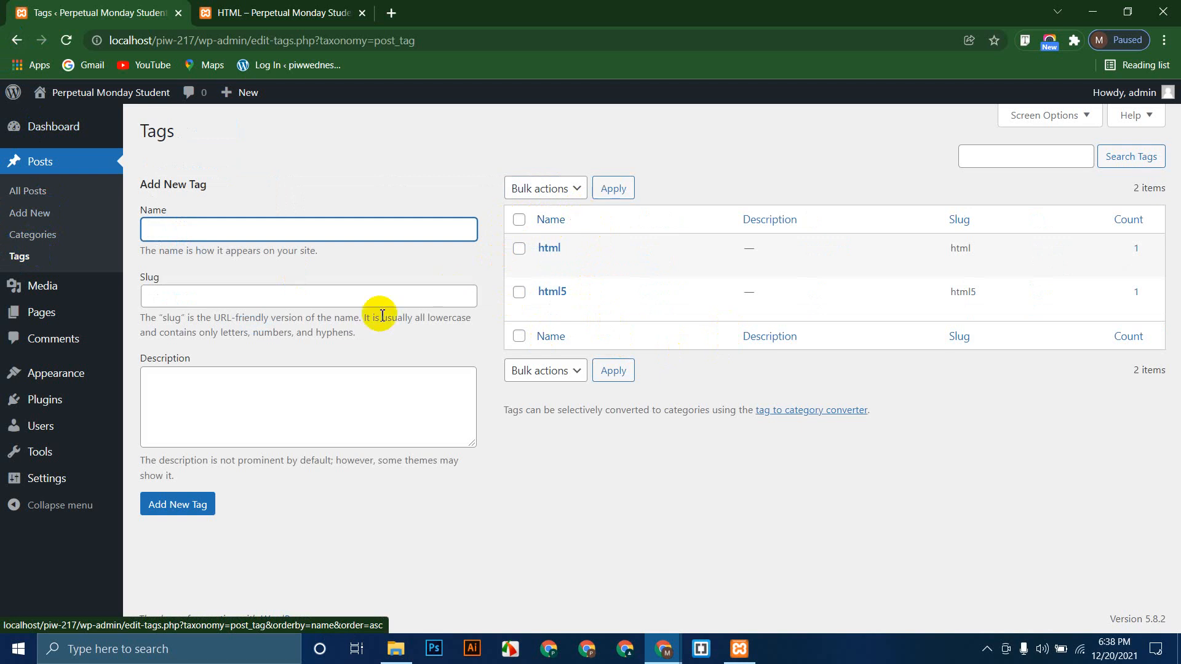
left_click(61, 291)
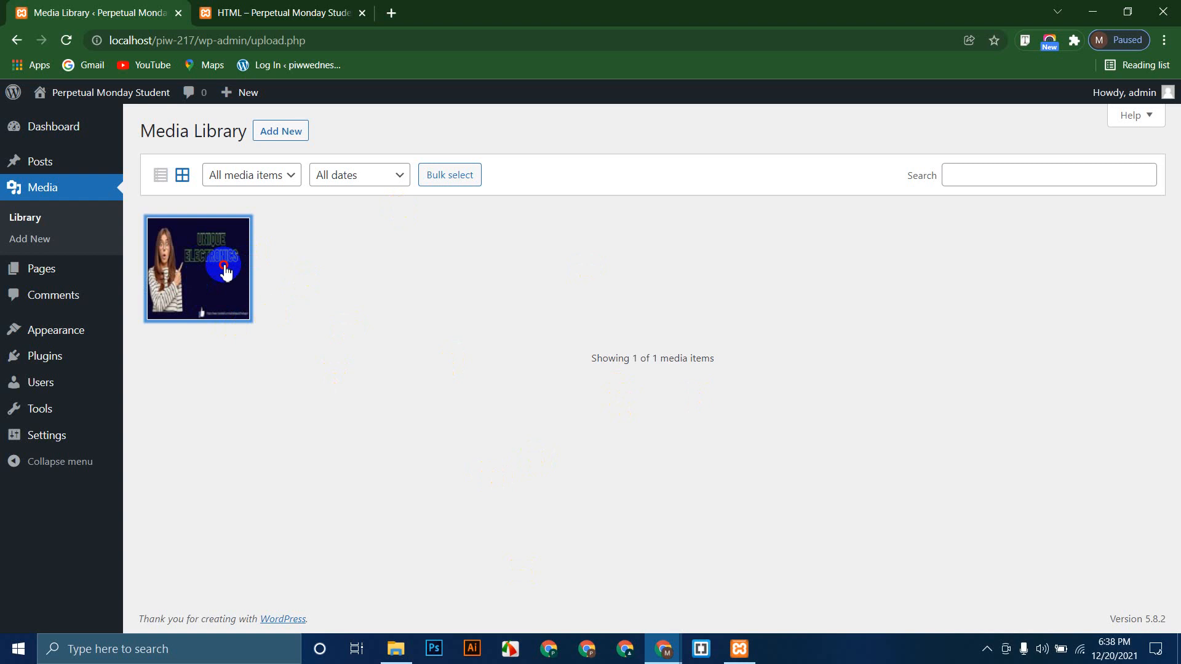
Step: View the uploaded image's attachment details, then browse Pages and the empty Comments list
left_click(226, 270)
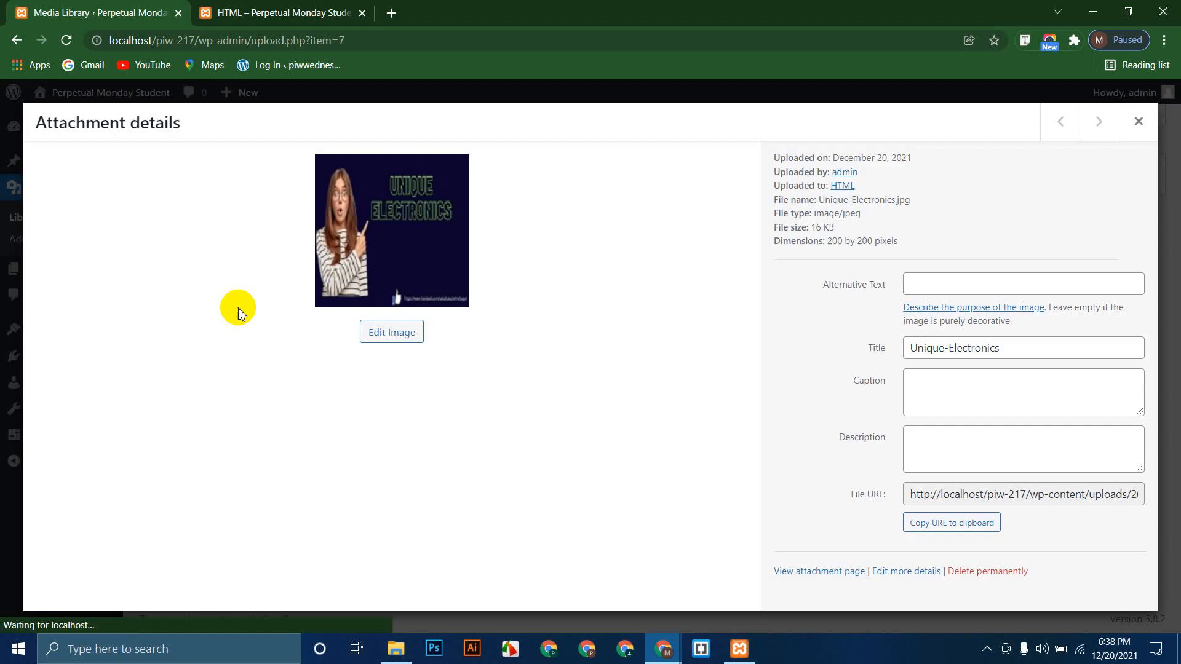
left_click(1139, 122)
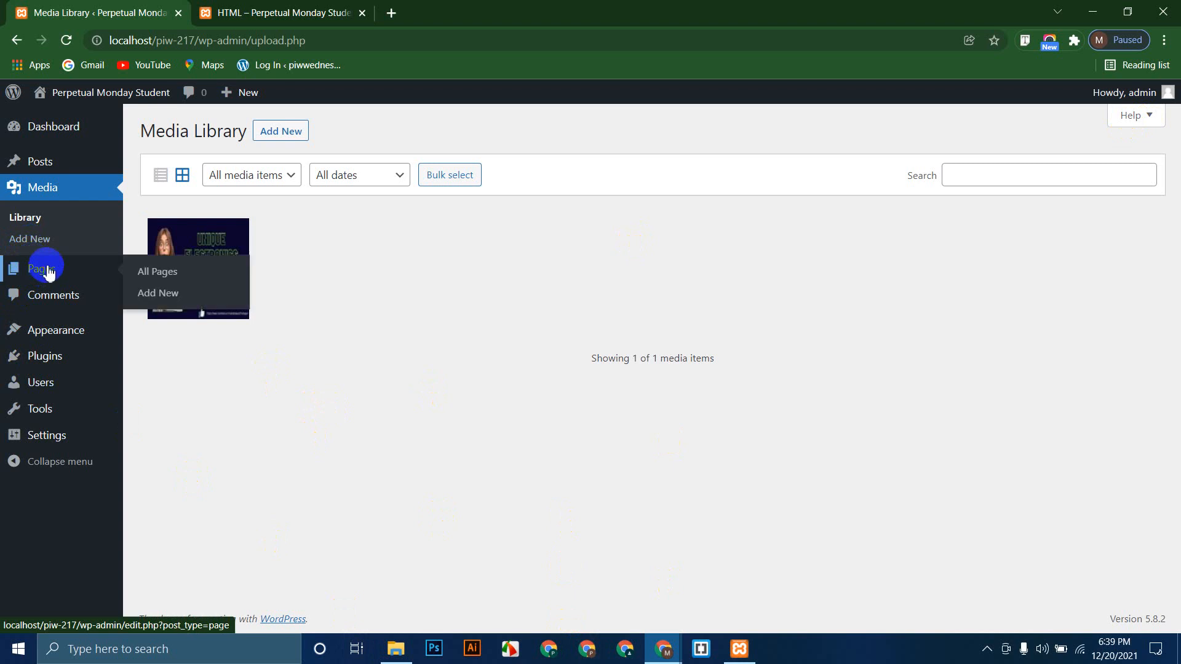
left_click(43, 269)
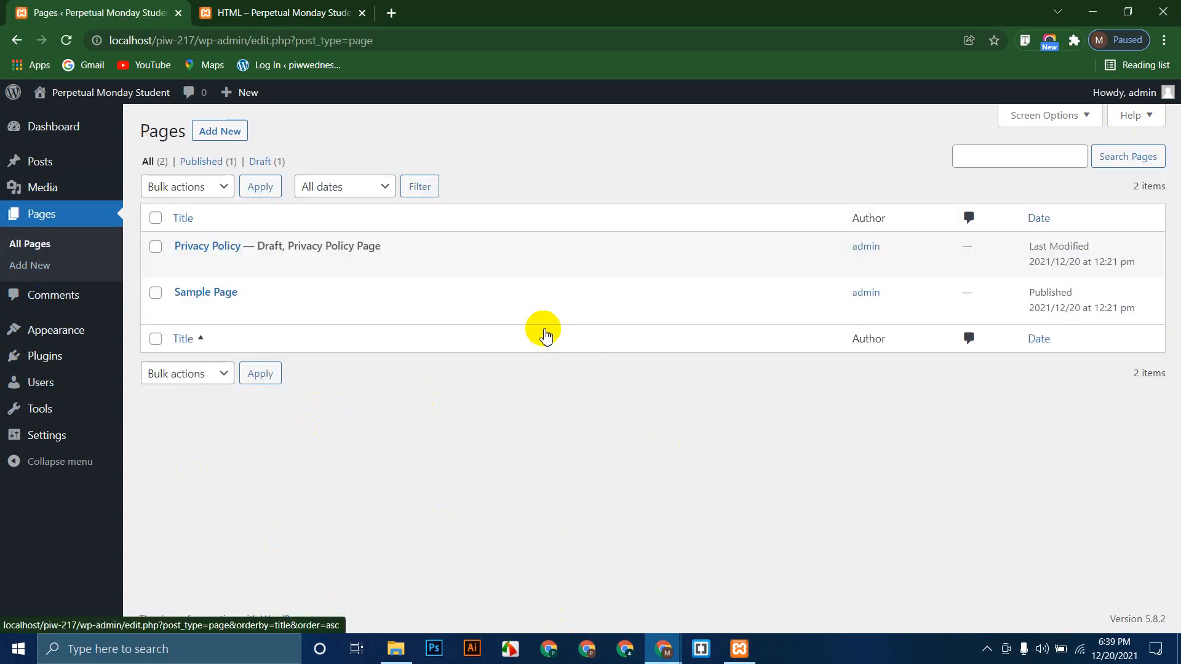
left_click(62, 300)
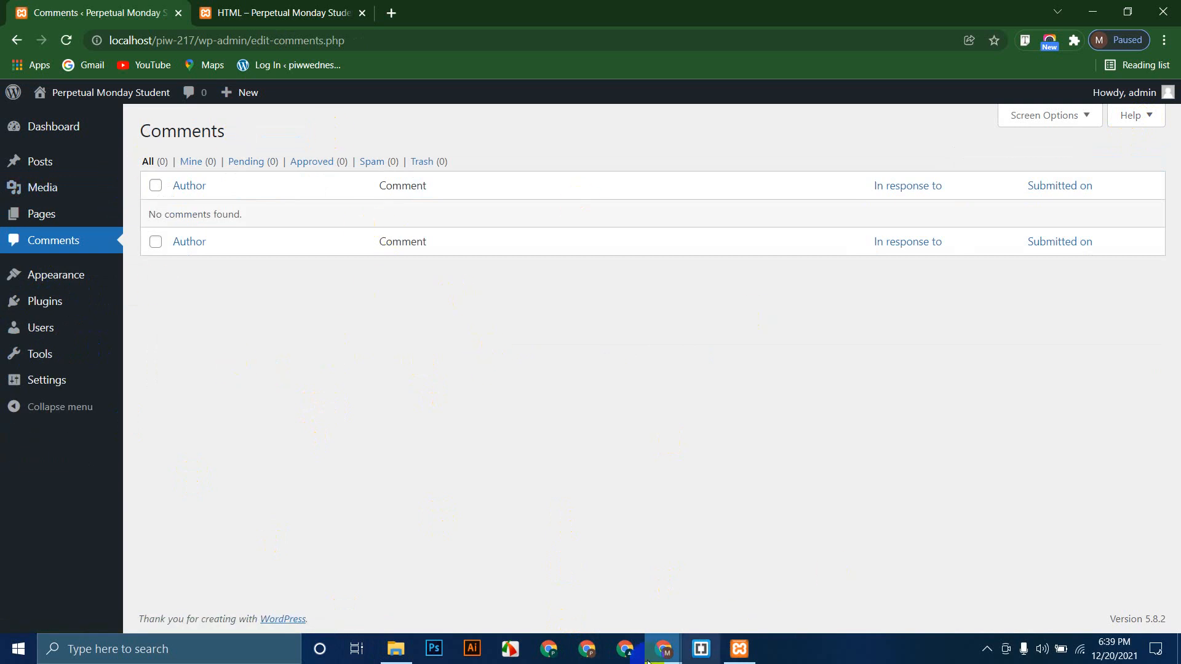
Step: In the private window, write the comment and autofill the commenter's name and e-mail
mouse_move(663, 651)
left_click(701, 601)
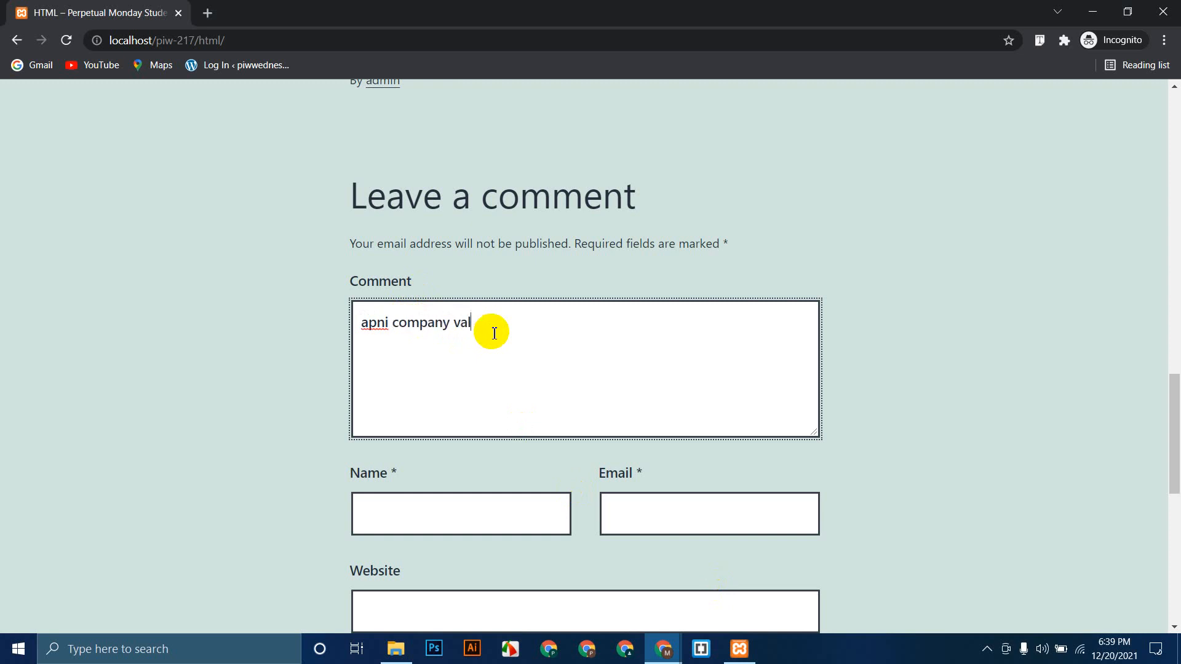
type("ah apni keno manush ke dokassen.")
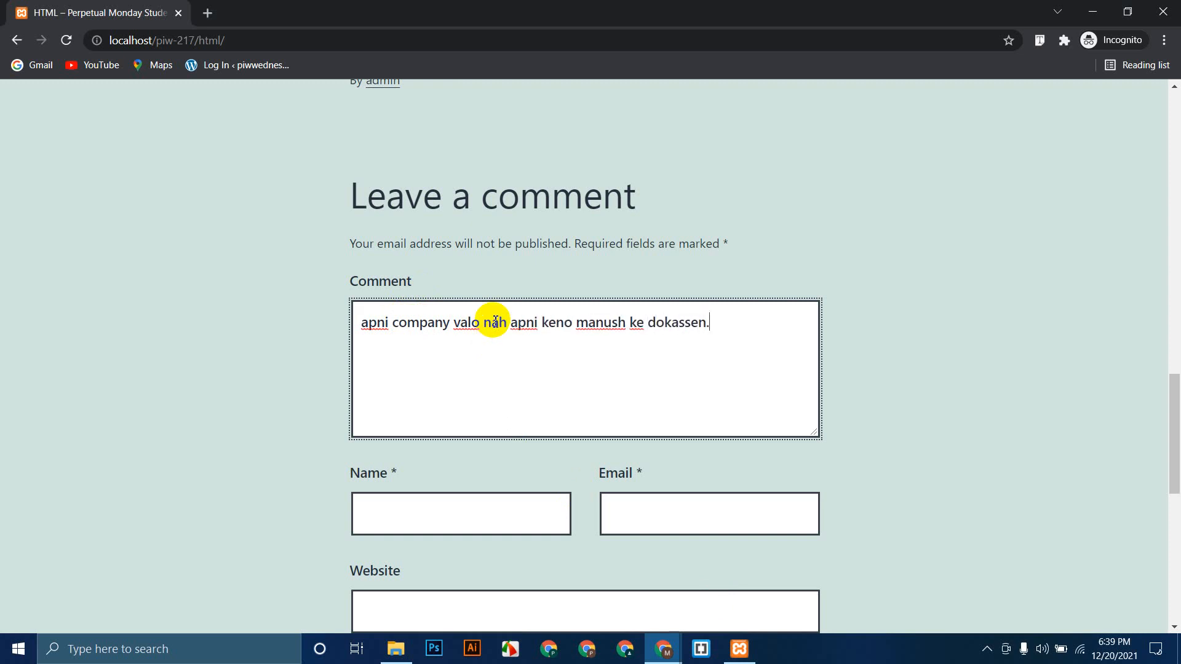
left_click(455, 519)
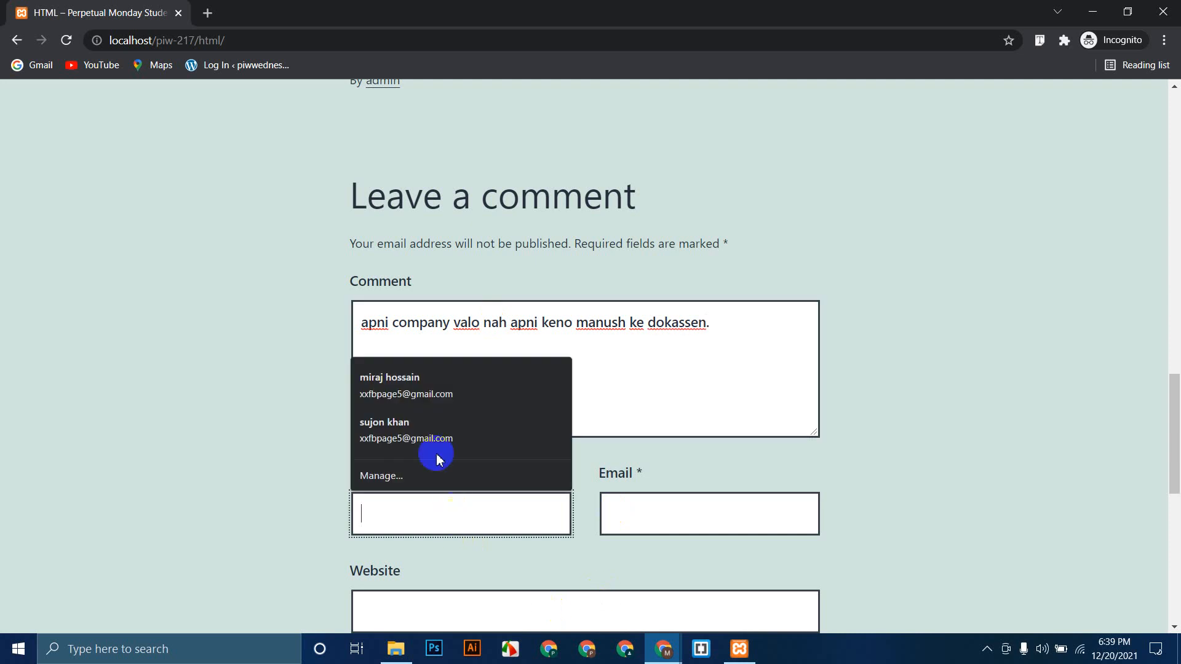
left_click(428, 393)
Step: Tick Save my name, email and website, and post the comment
scroll(541, 438, "down", 2)
left_click(473, 459)
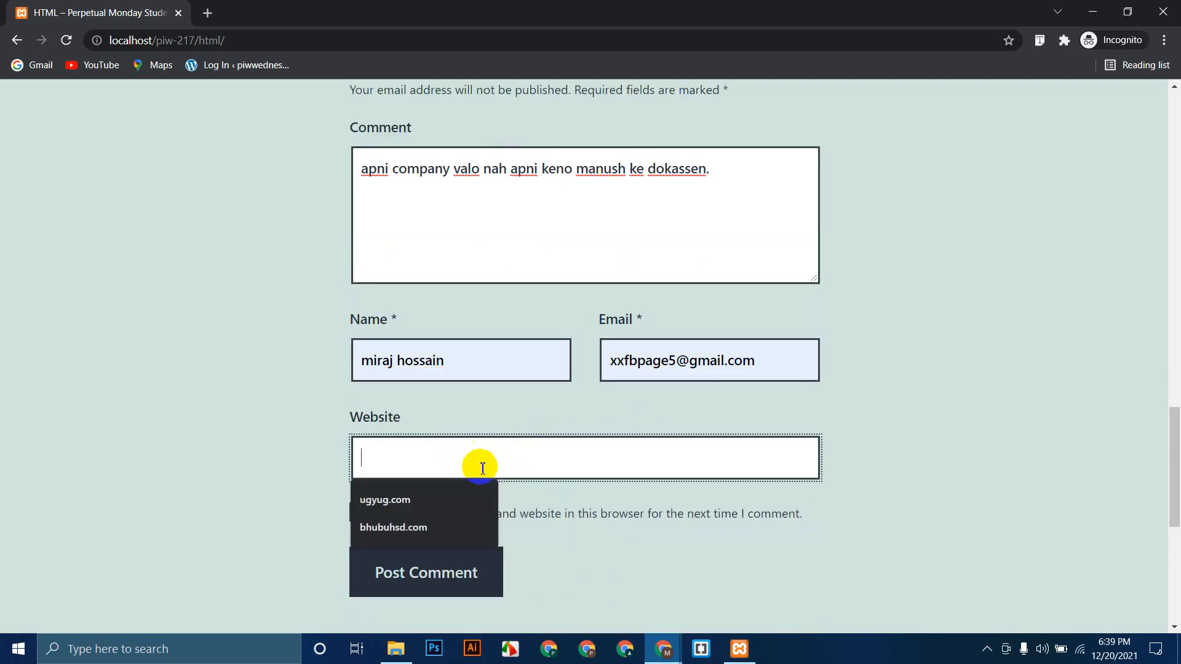
left_click(358, 511)
left_click(358, 512)
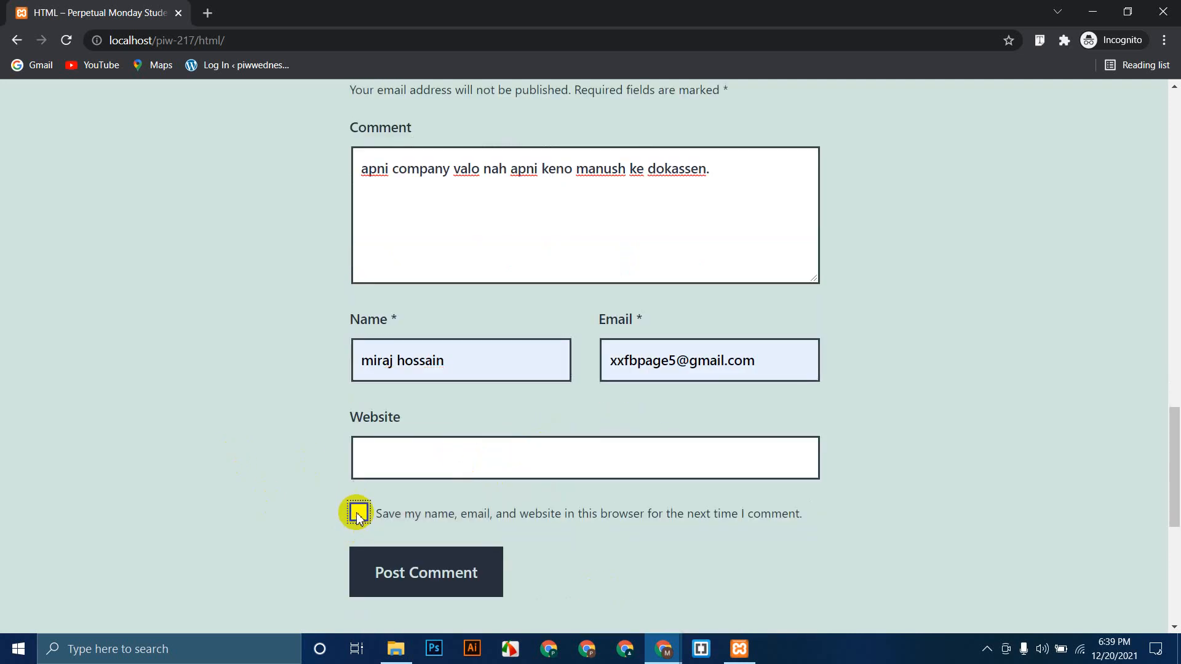
scroll(258, 414, "up", 2)
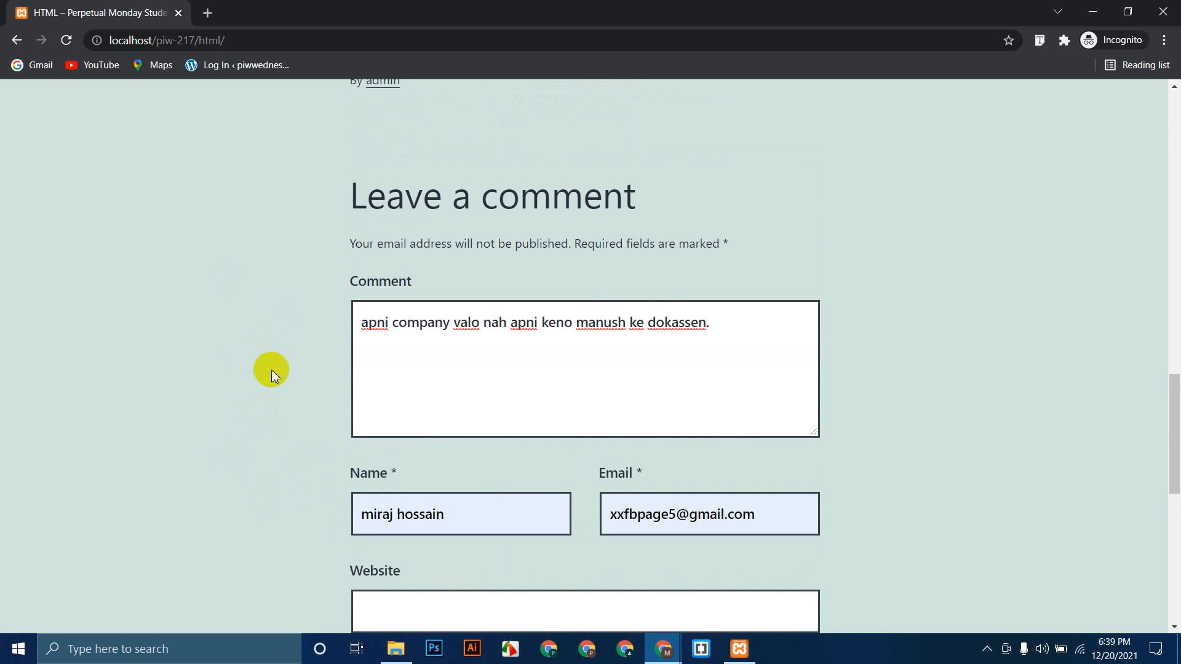
scroll(271, 370, "down", 2)
left_click(486, 560)
scroll(145, 328, "down", 1)
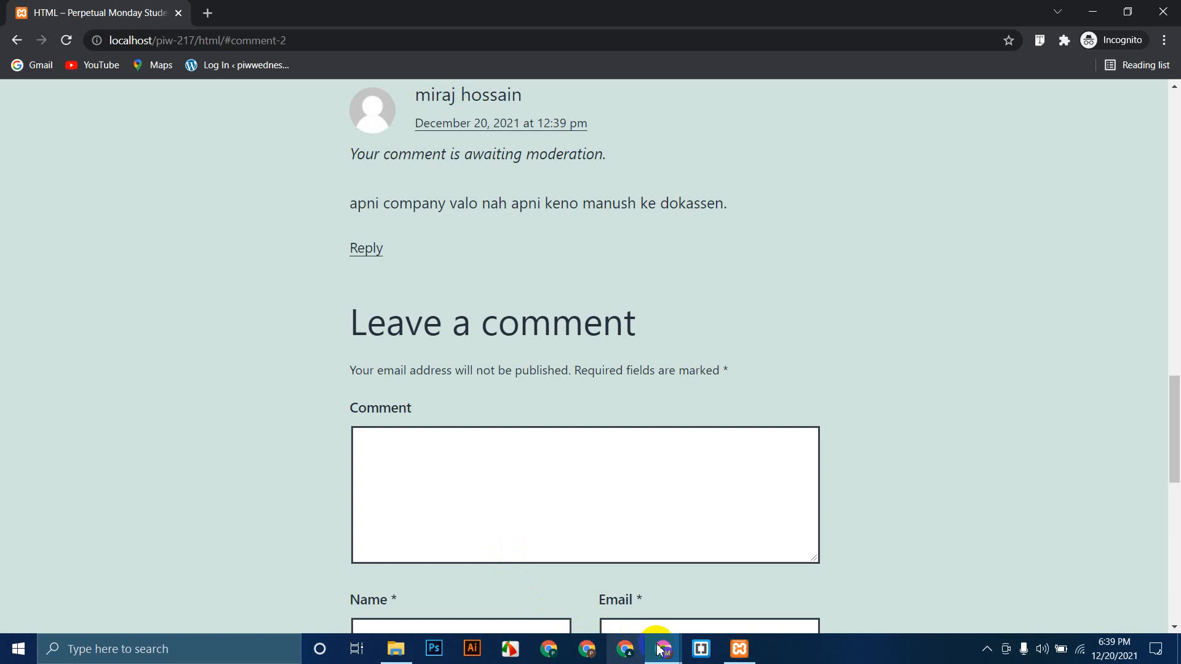
Step: Reload the admin Comments list to show the visitor's pending comment on the HTML post
mouse_move(659, 648)
left_click(621, 609)
left_click(67, 42)
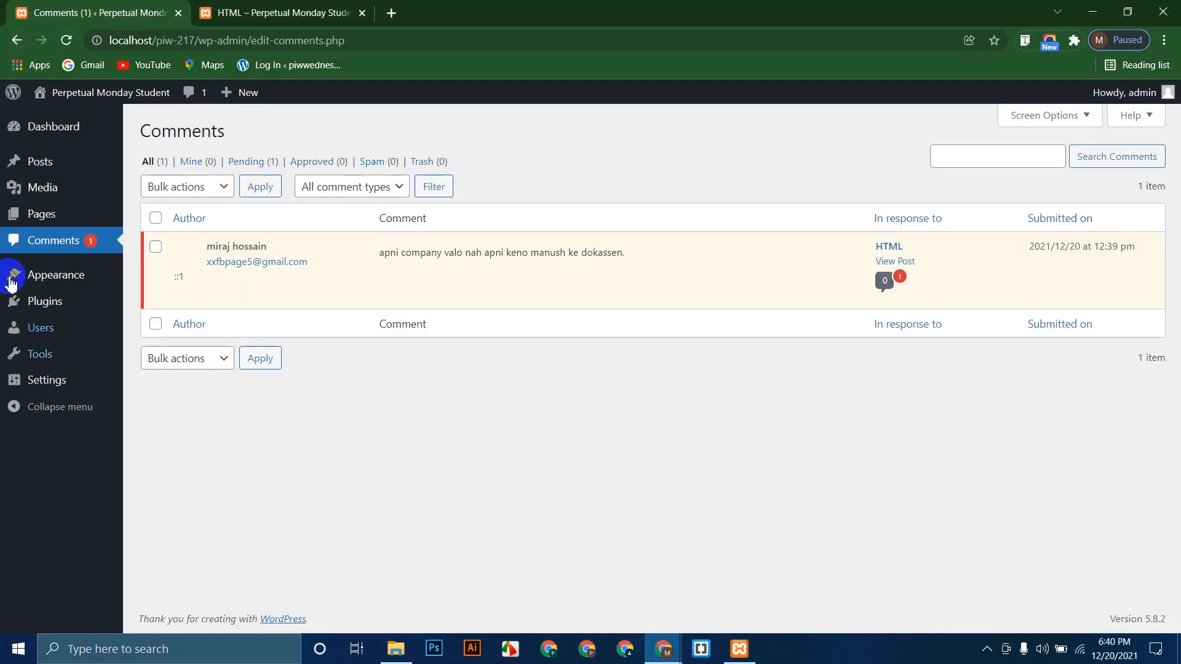
left_click(59, 247)
mouse_move(211, 253)
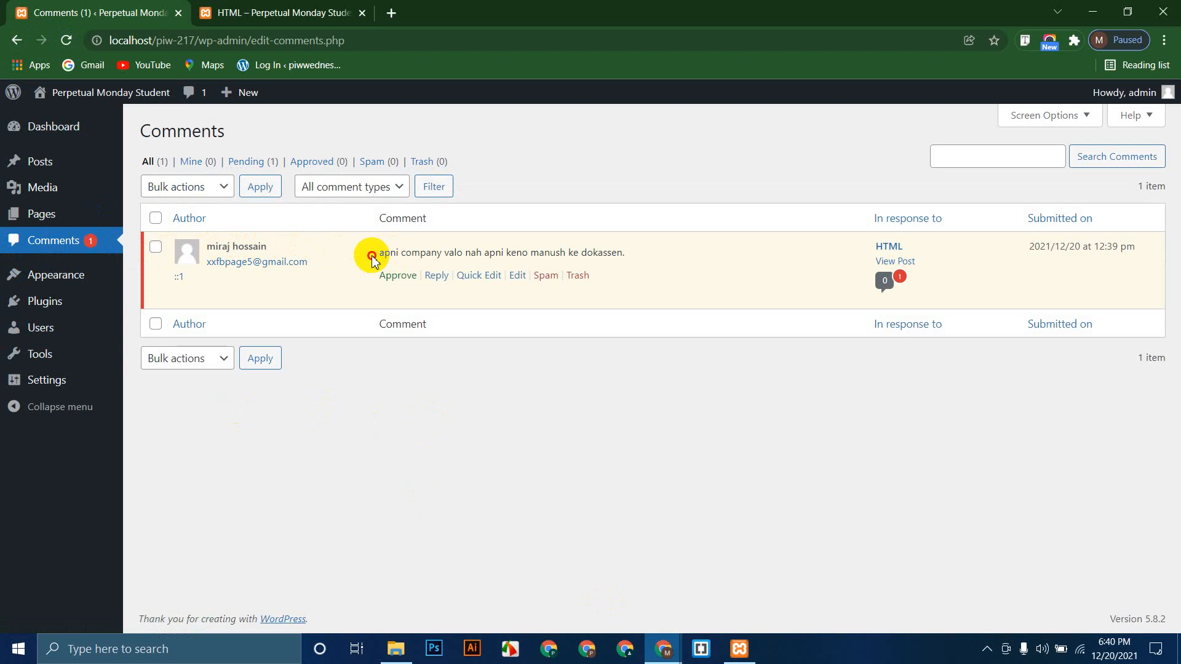
left_click_drag(370, 254, 622, 252)
left_click(445, 348)
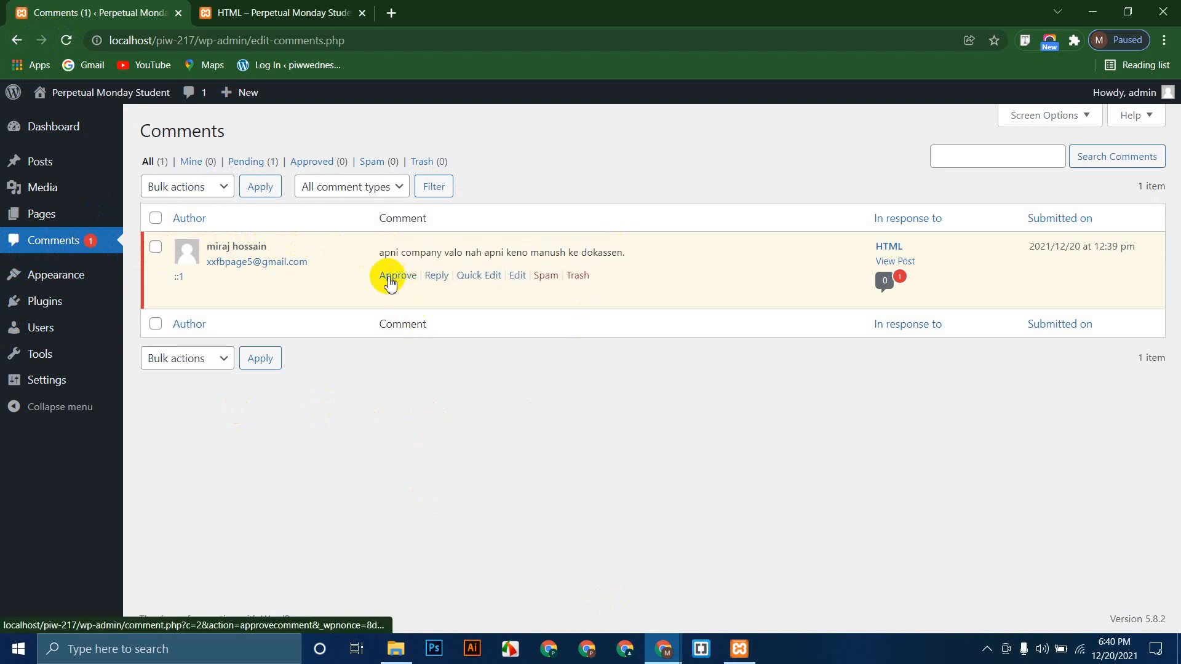
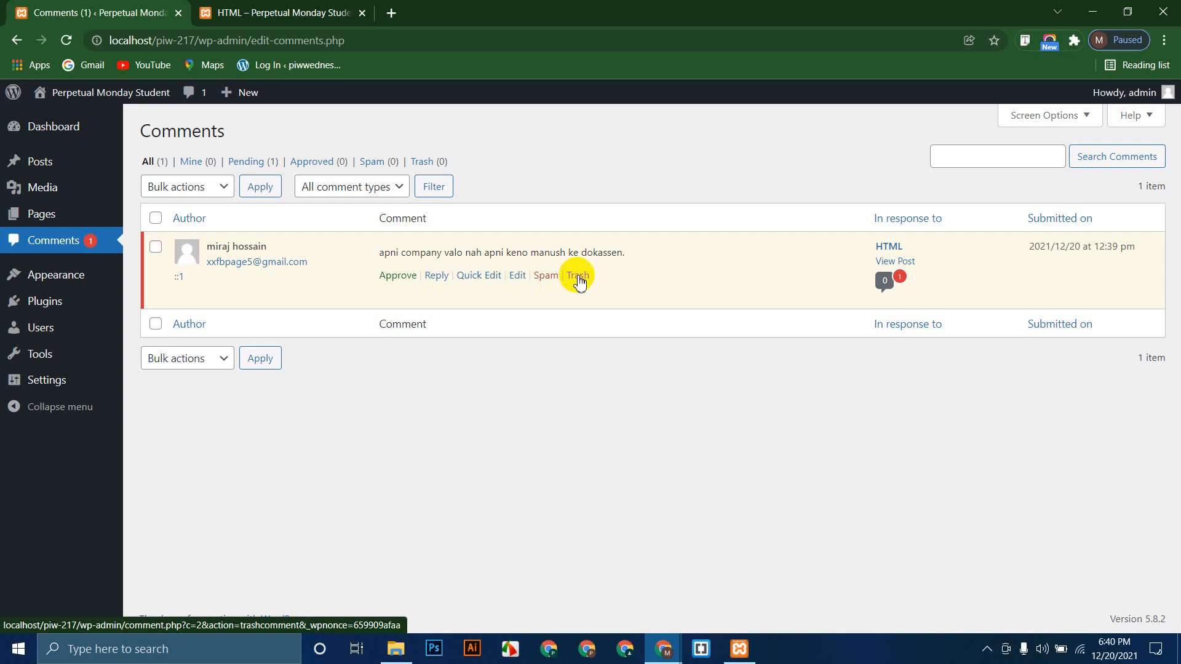
Step: Reply 'mittha kotha bolen keno........??' to the pending comment and approve it
left_click(436, 275)
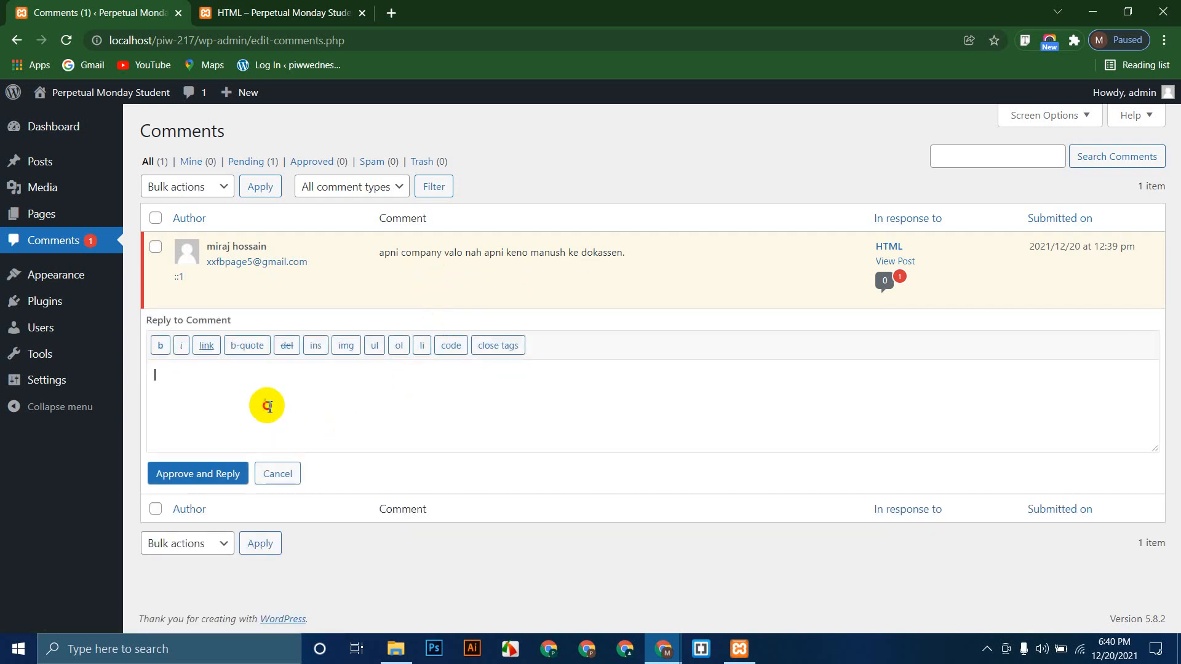
type("mit")
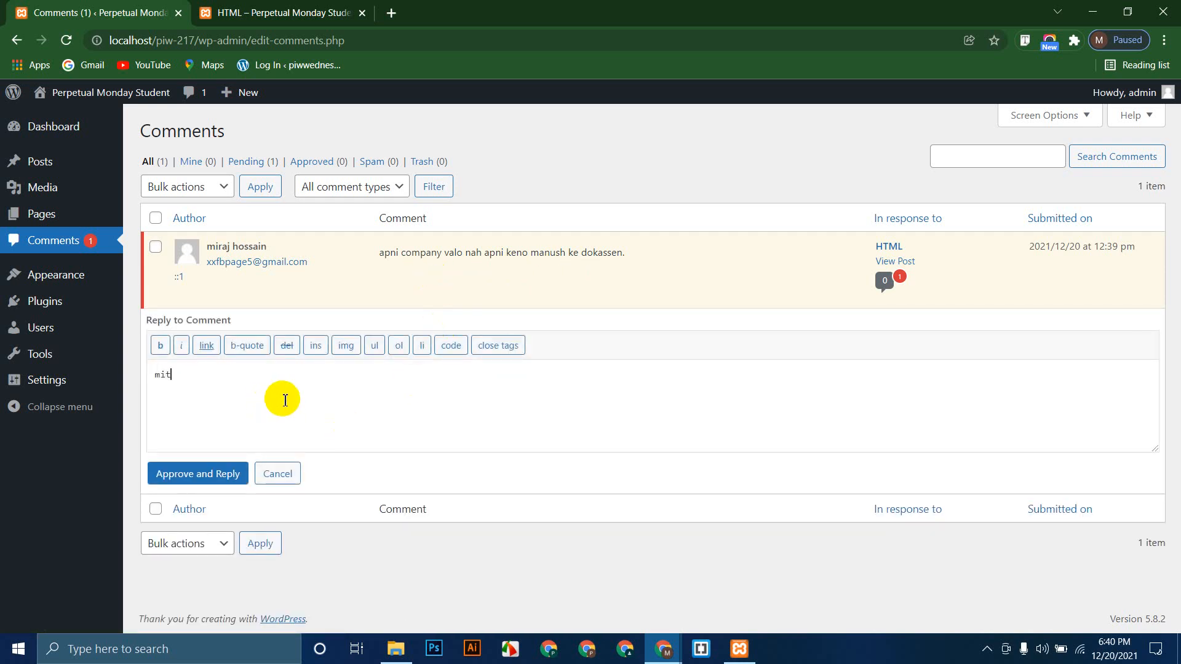
type("tha kotha bolen keno........??")
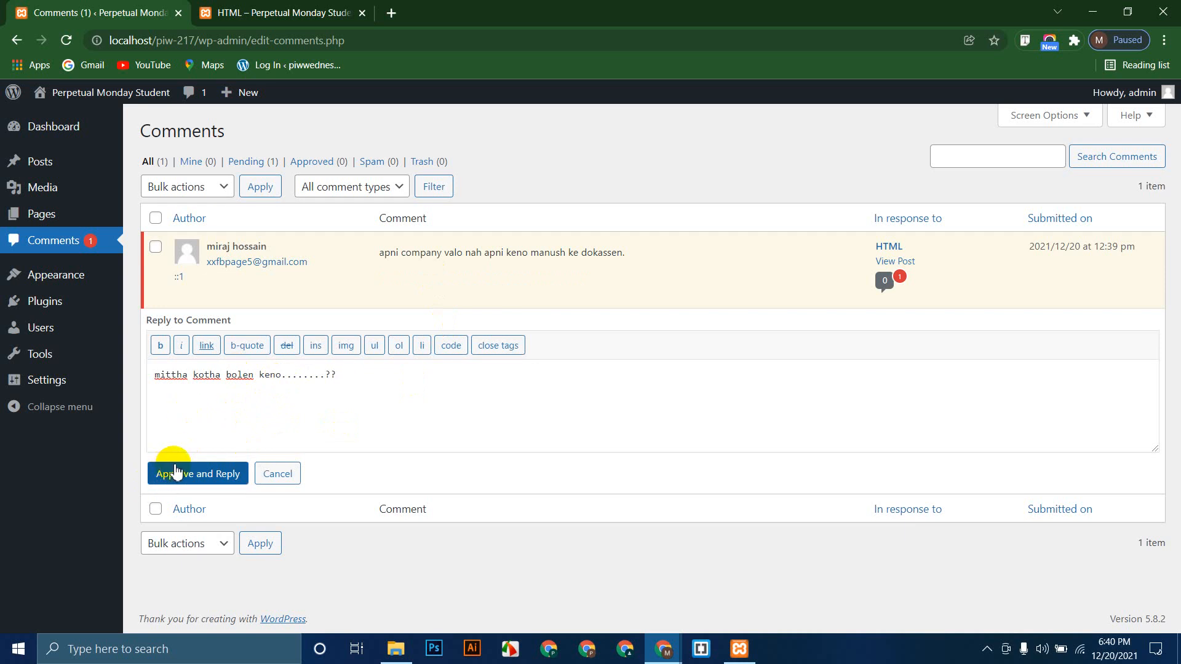
left_click_drag(154, 375, 182, 378)
left_click(206, 344)
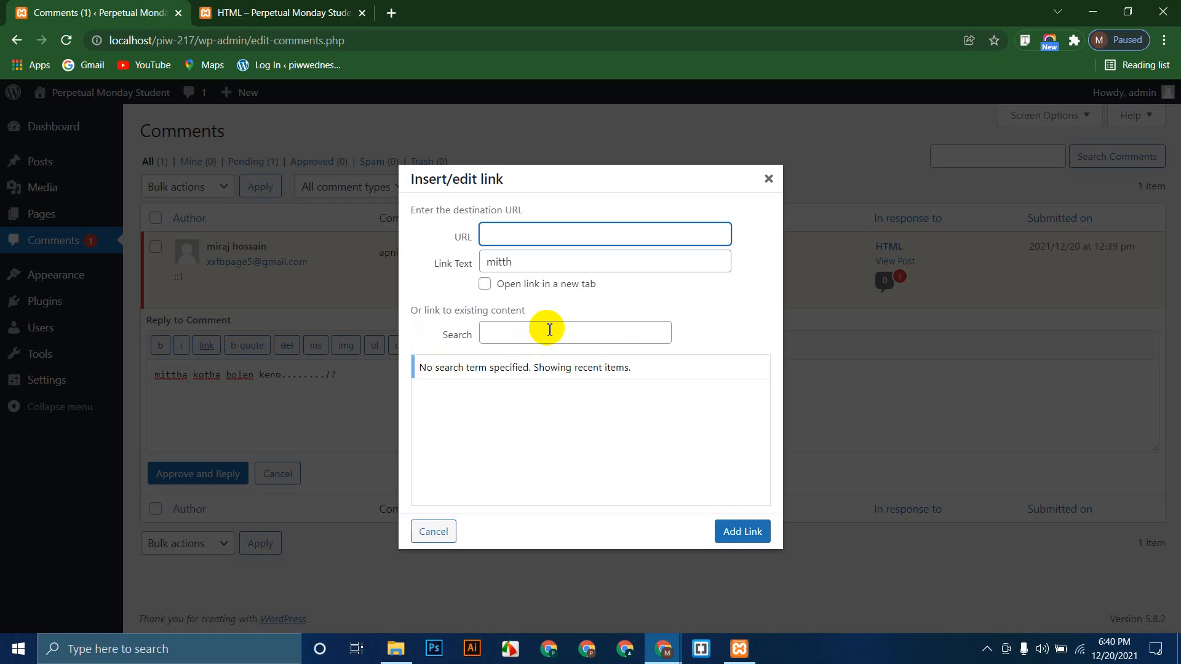
left_click(768, 180)
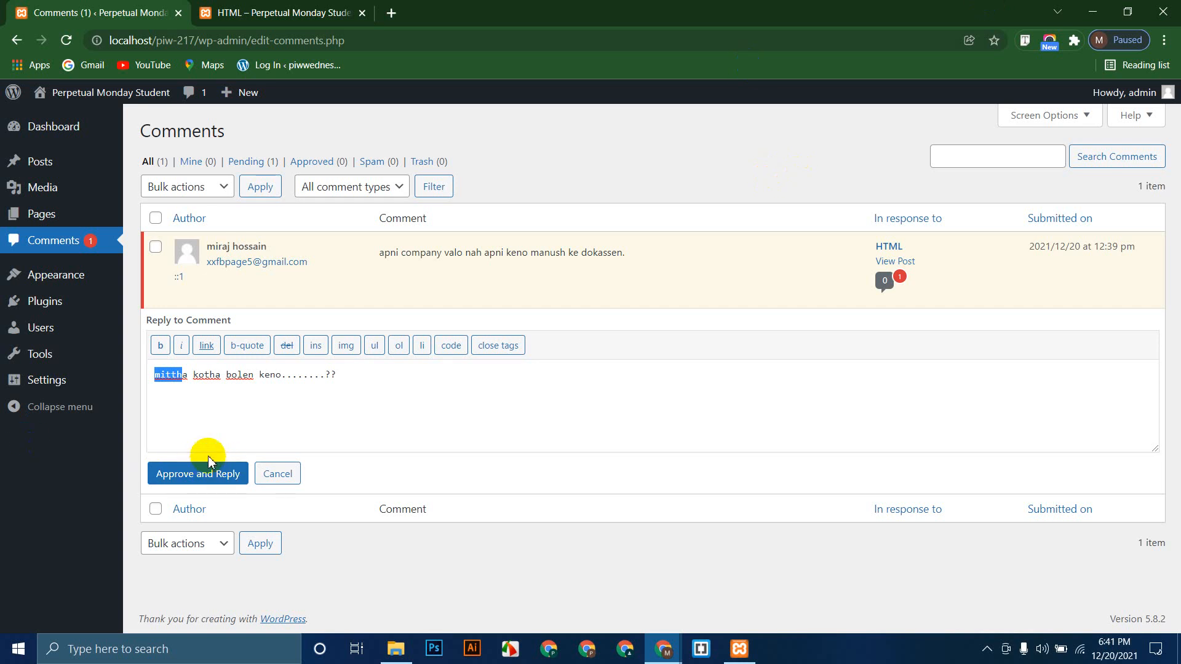
left_click(198, 482)
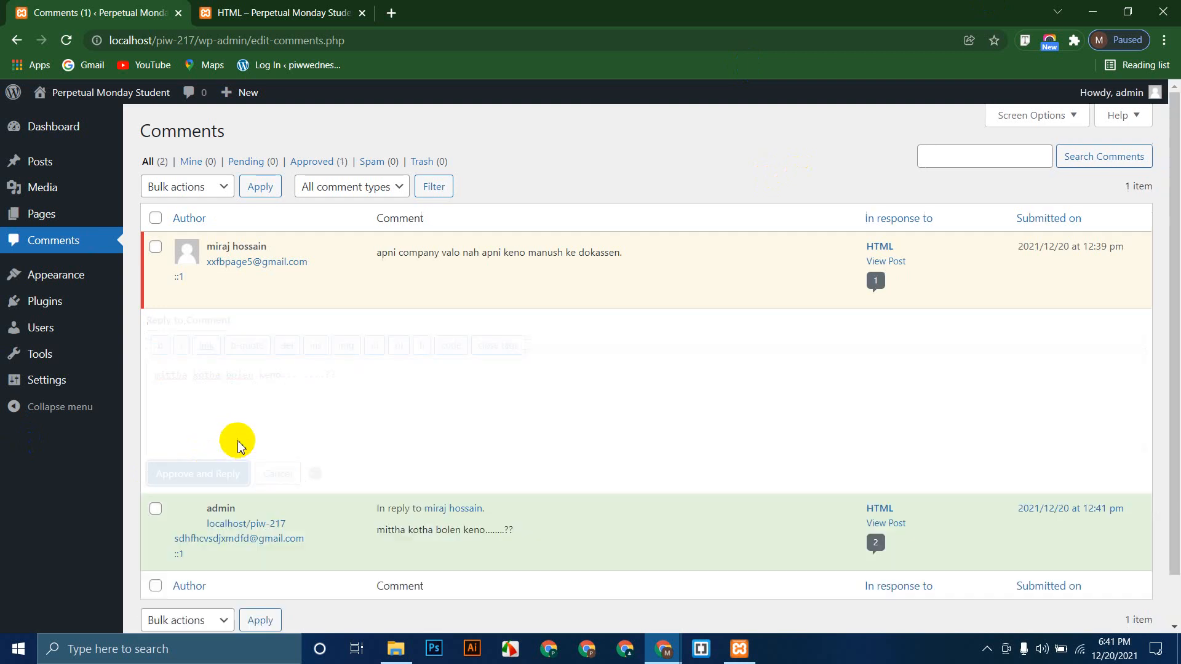
mouse_move(663, 649)
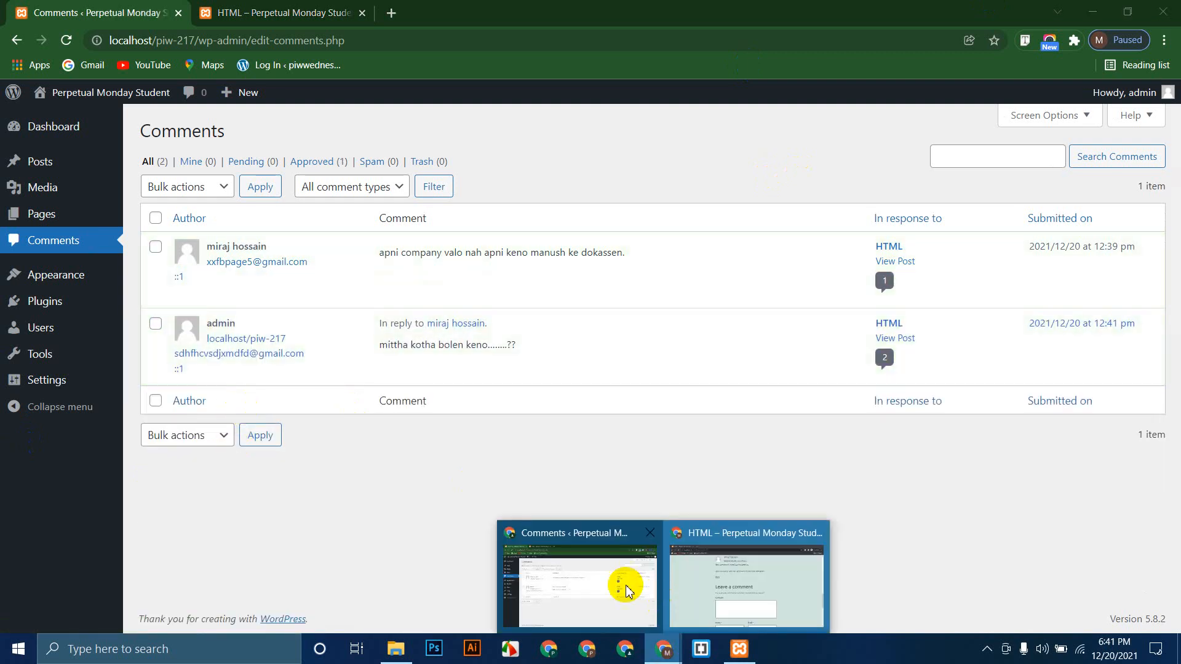
left_click(735, 583)
left_click(66, 40)
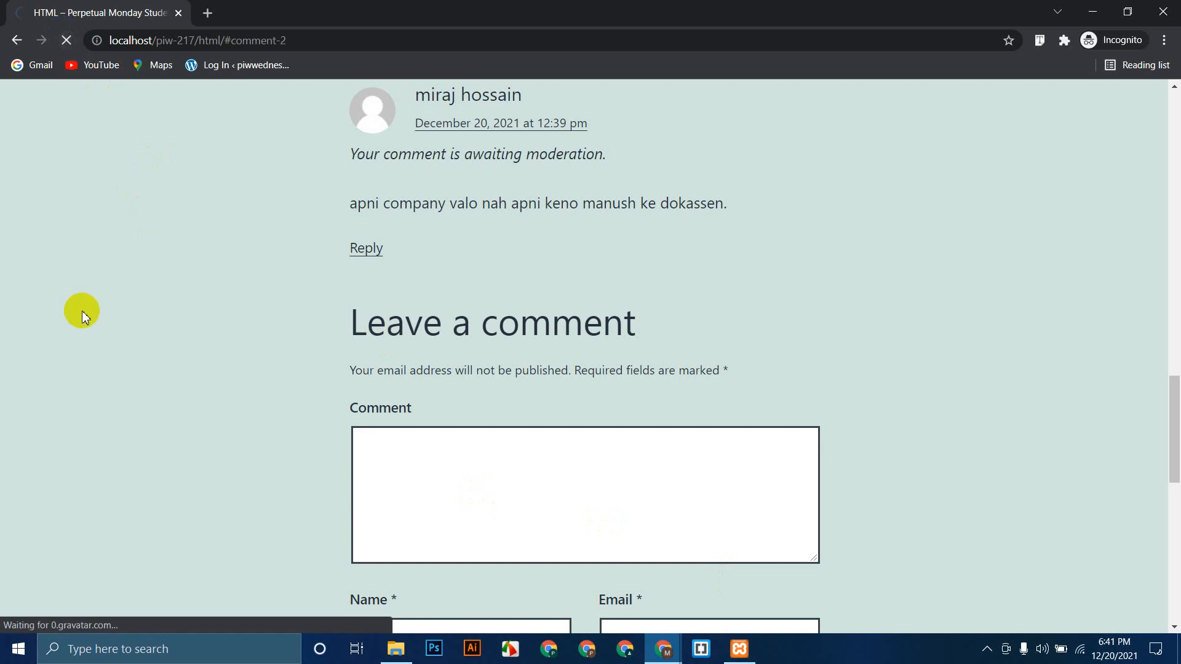
scroll(113, 326, "up", 1)
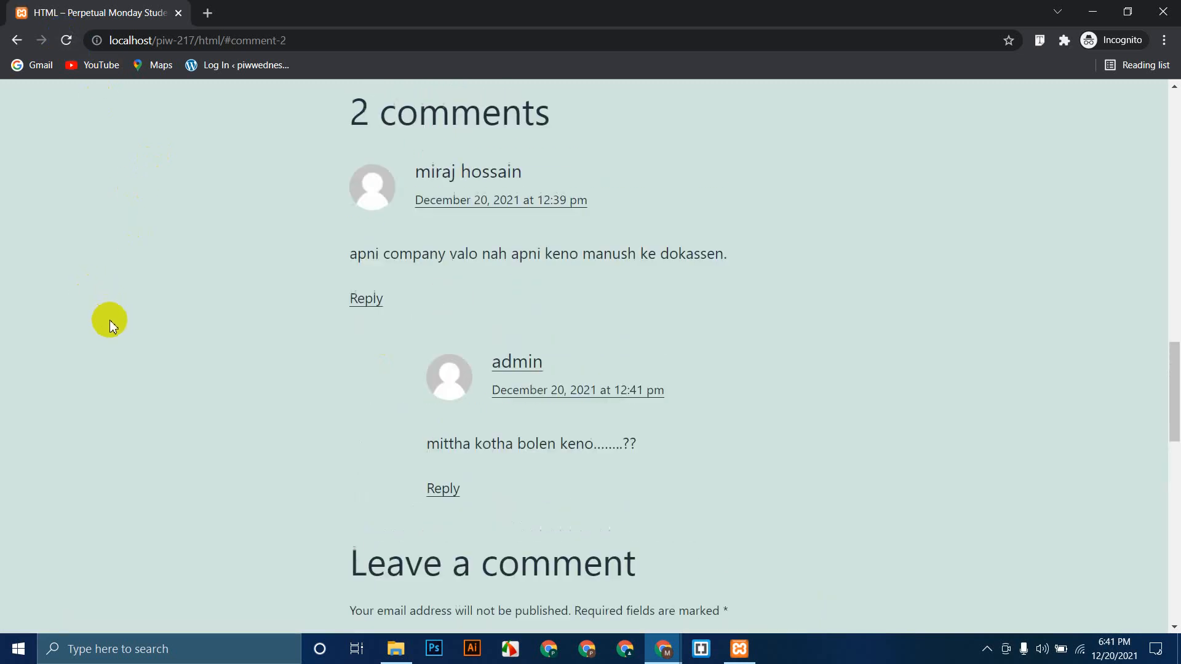
left_click_drag(486, 369, 572, 369)
left_click(239, 435)
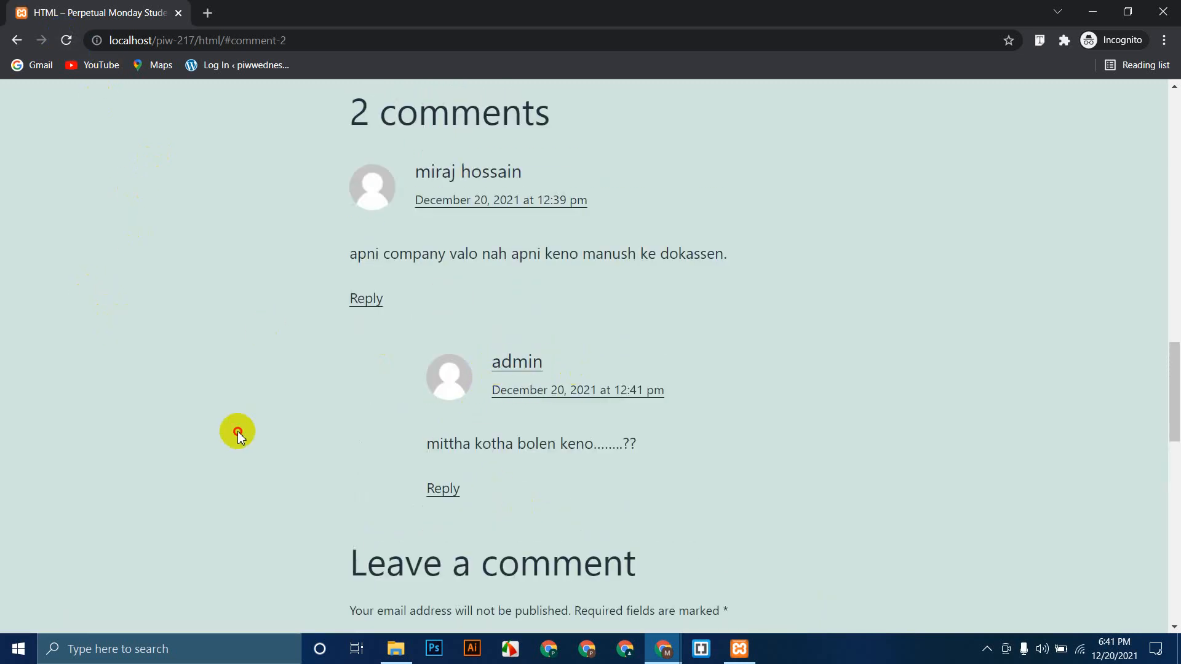
left_click_drag(422, 448, 674, 451)
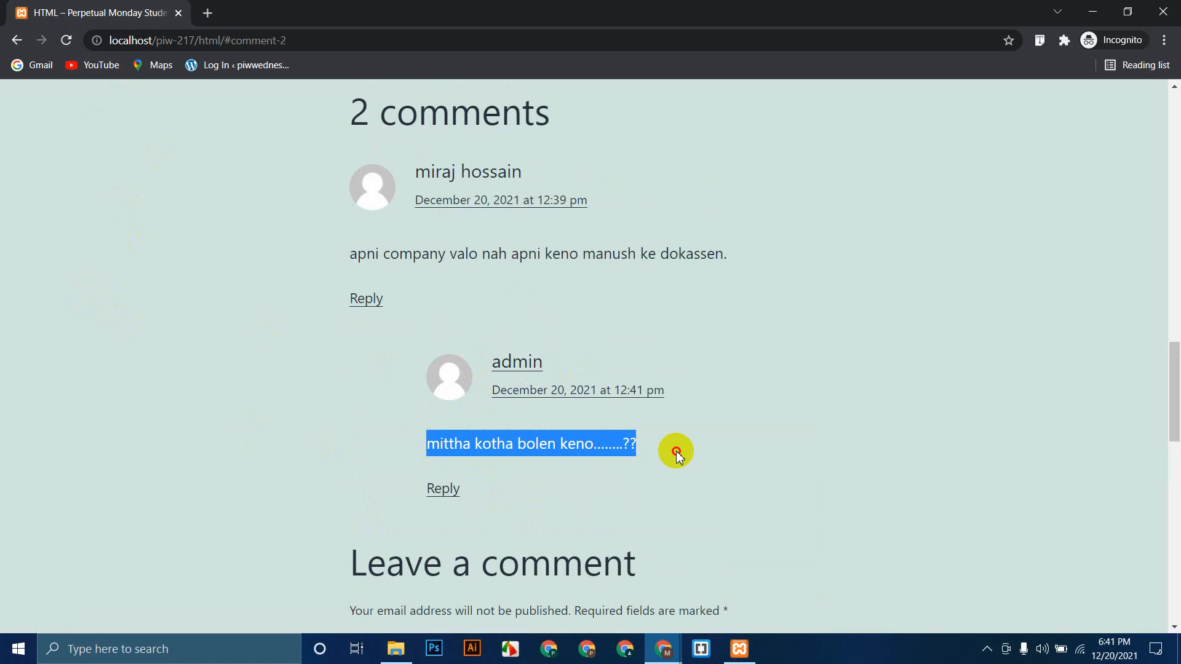
left_click(265, 448)
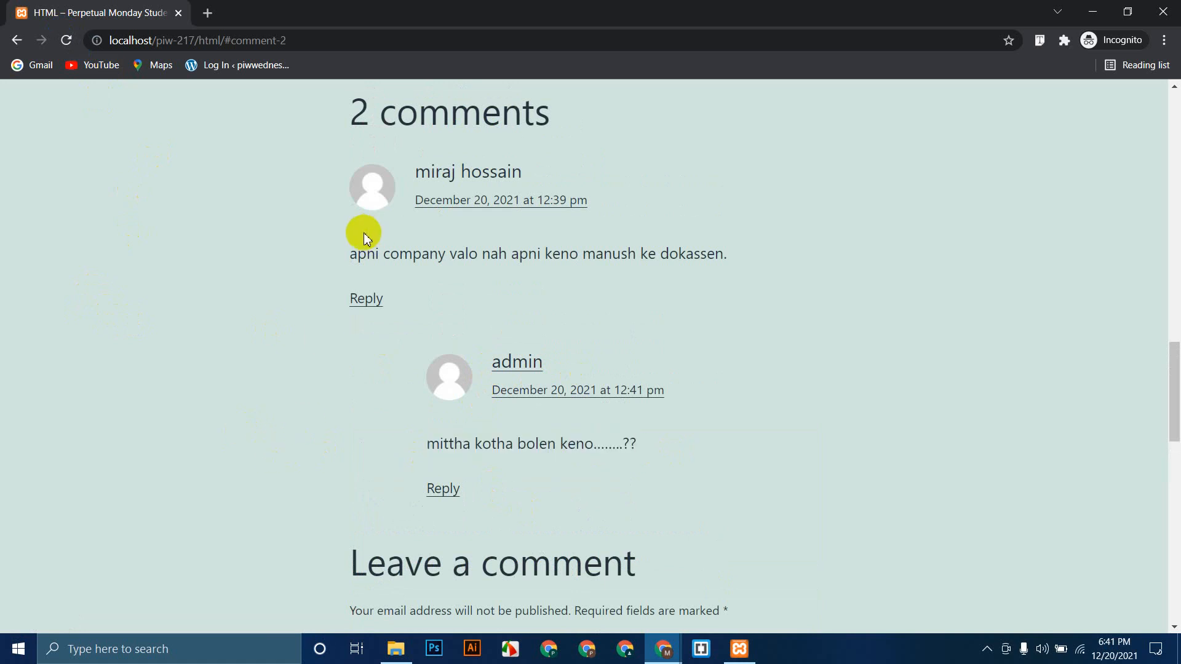
left_click_drag(345, 251, 733, 245)
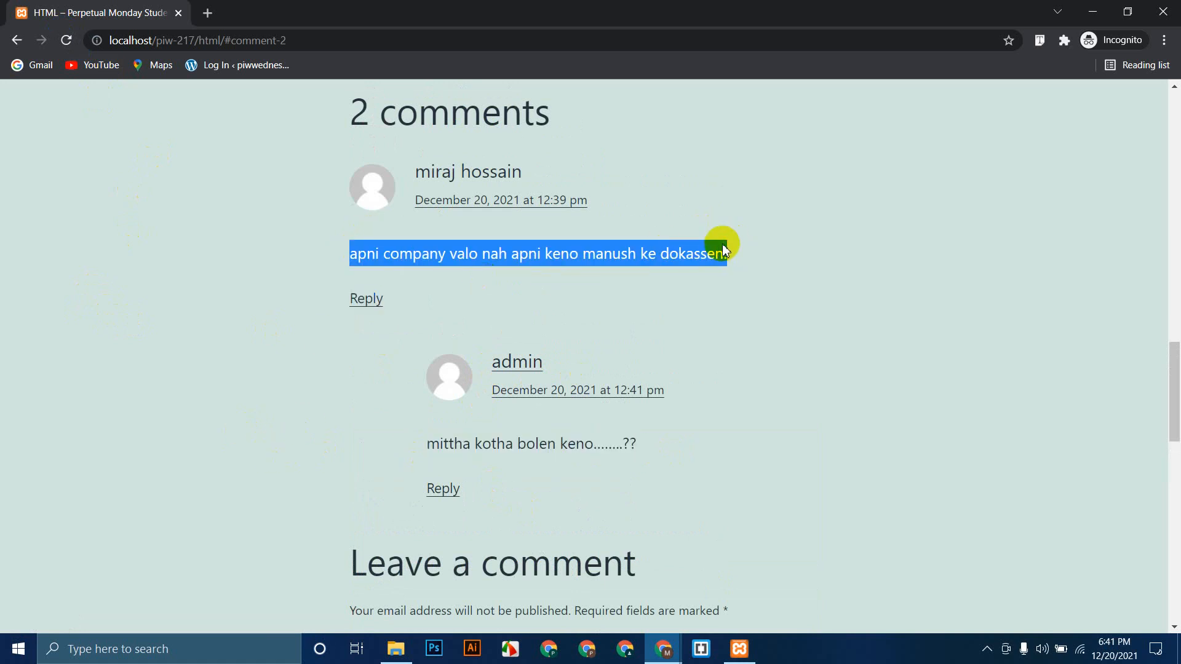
left_click(53, 274)
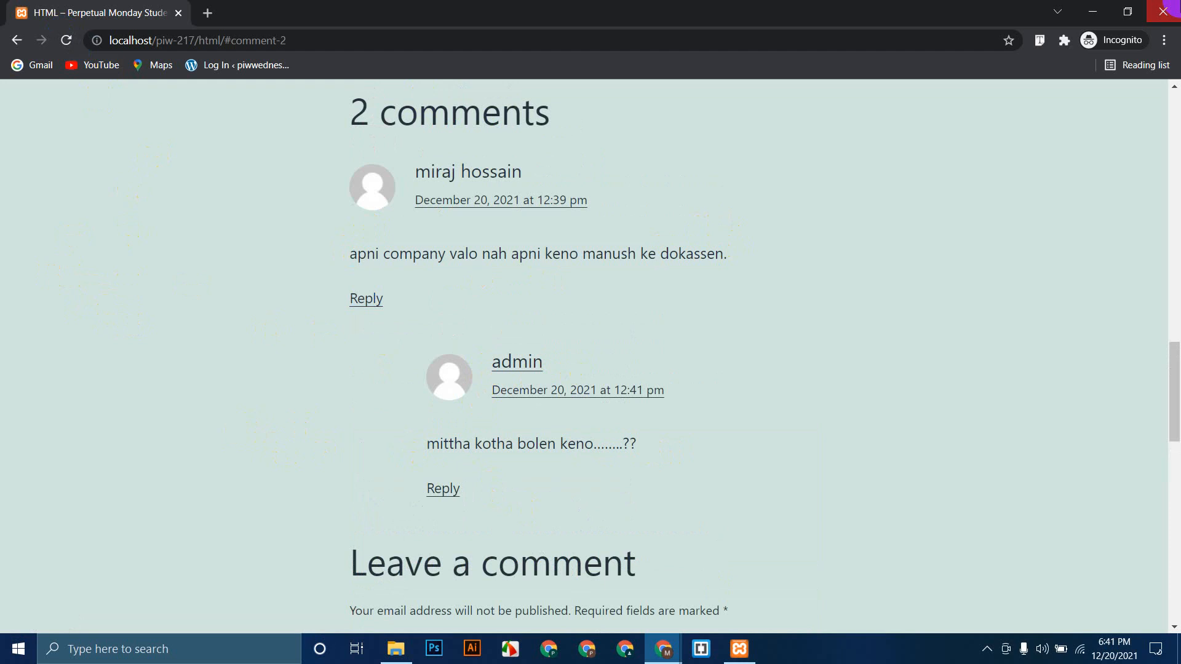
left_click(1163, 11)
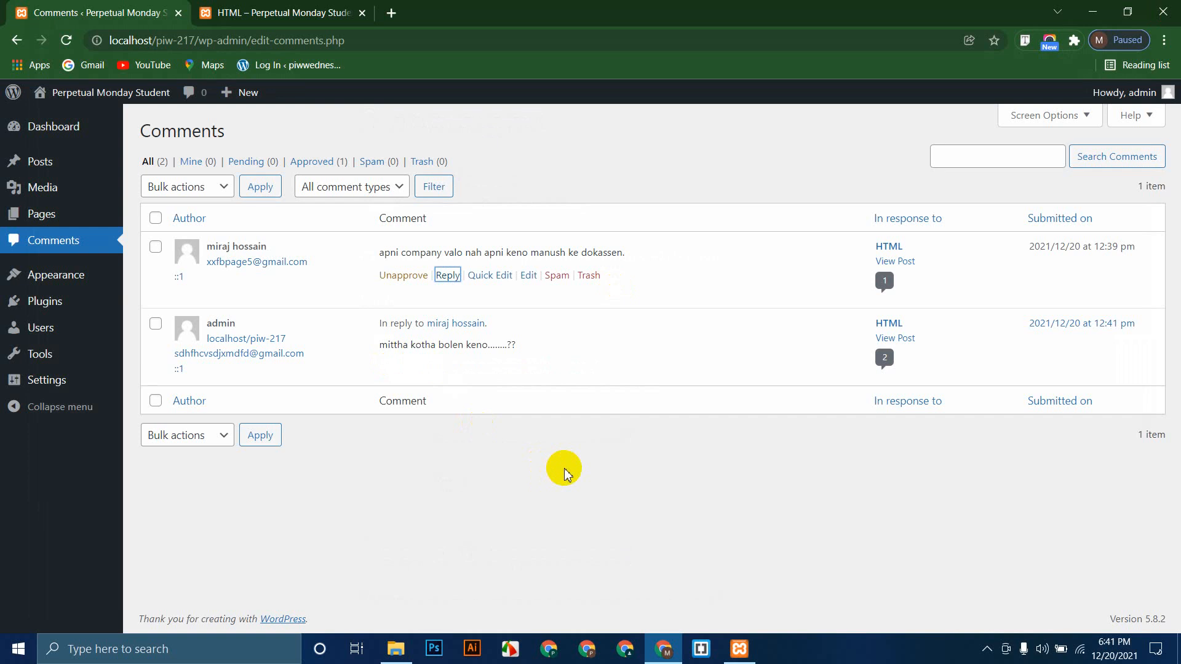
Step: Go to the Users screen listing the admin account
mouse_move(77, 273)
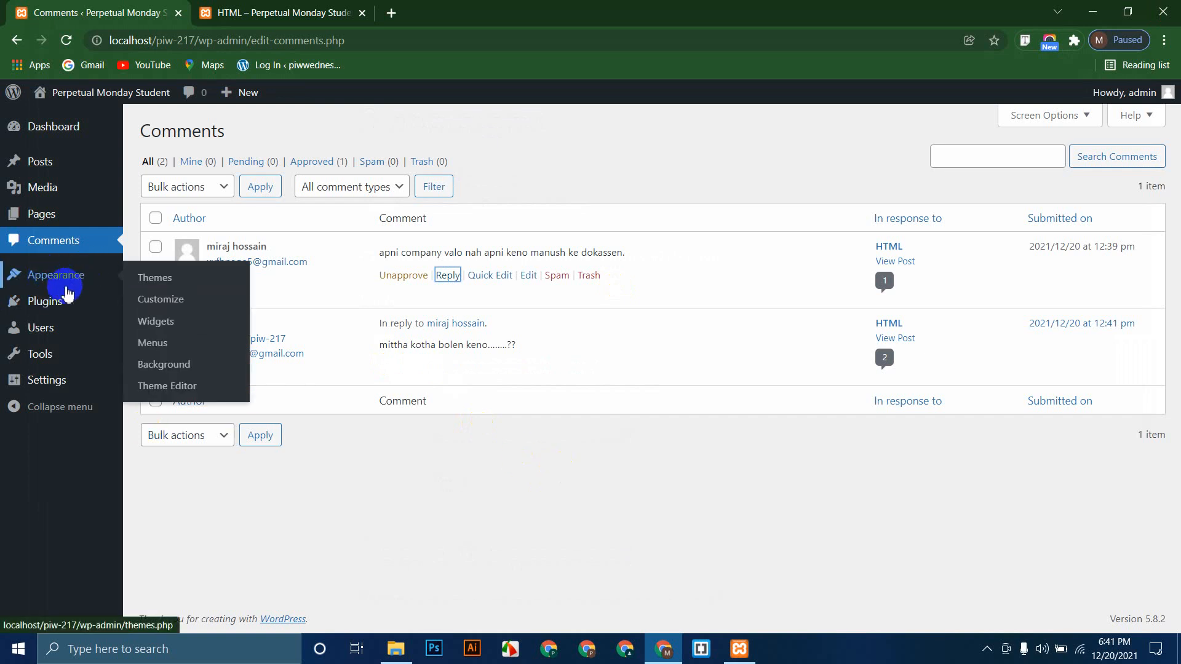
left_click(55, 331)
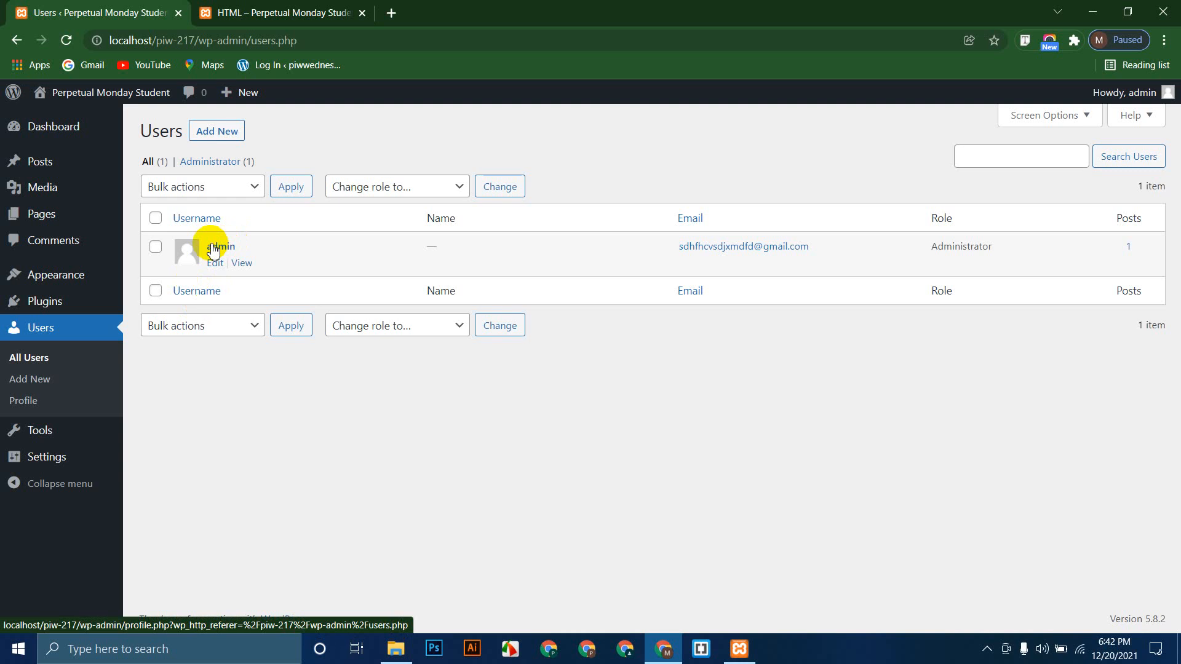
Step: On Add New User, fill in the new user's username, e-mail, first and last name
left_click(201, 134)
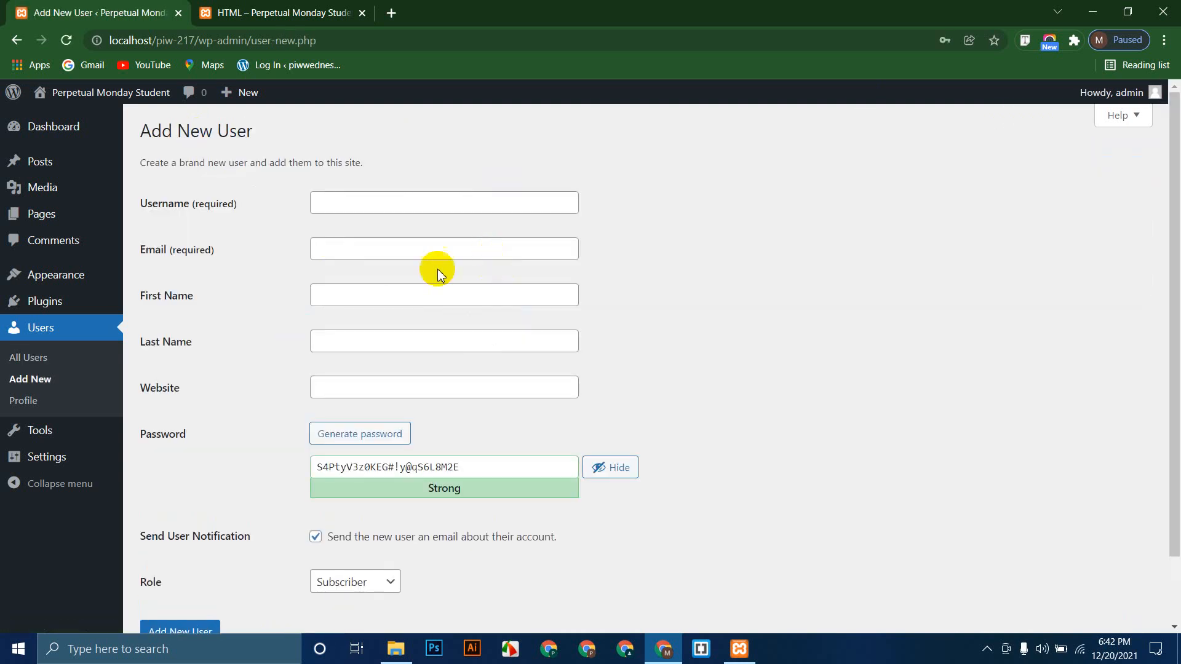
left_click(354, 200)
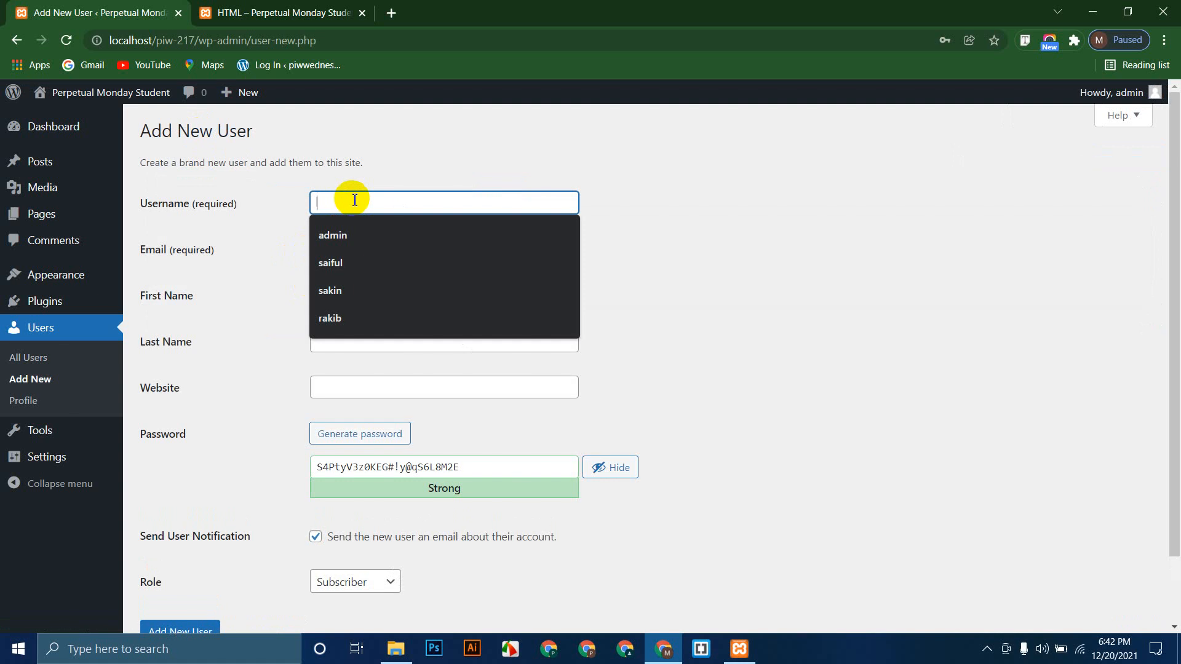
type("ikr")
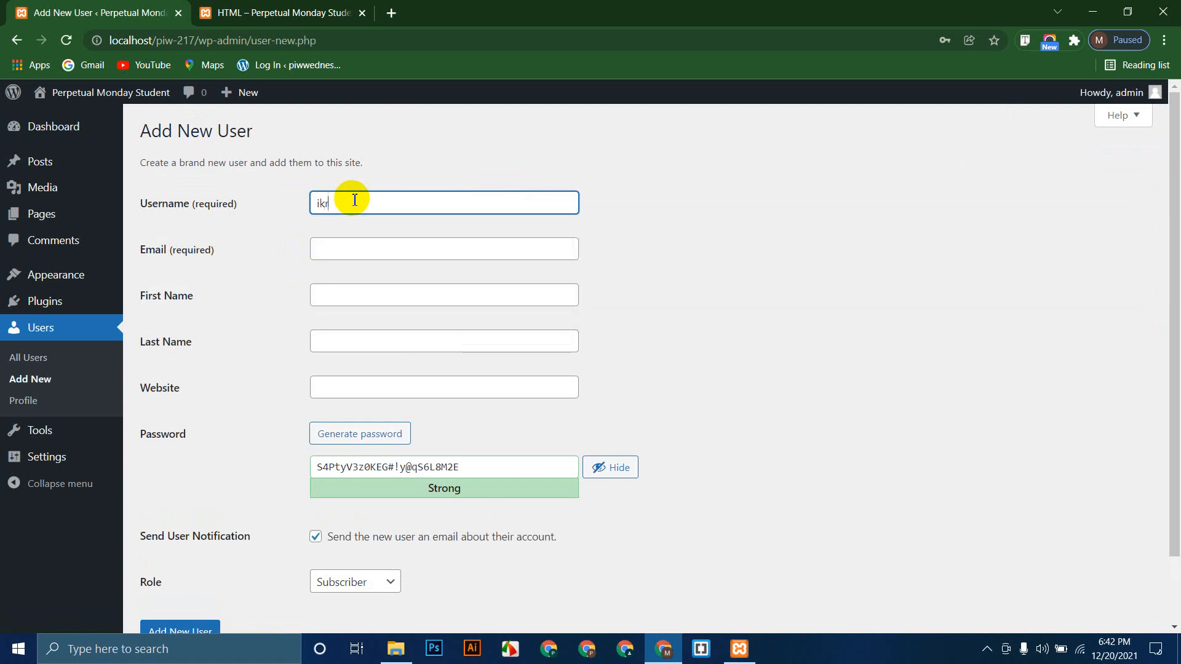
type("am")
key("Tab")
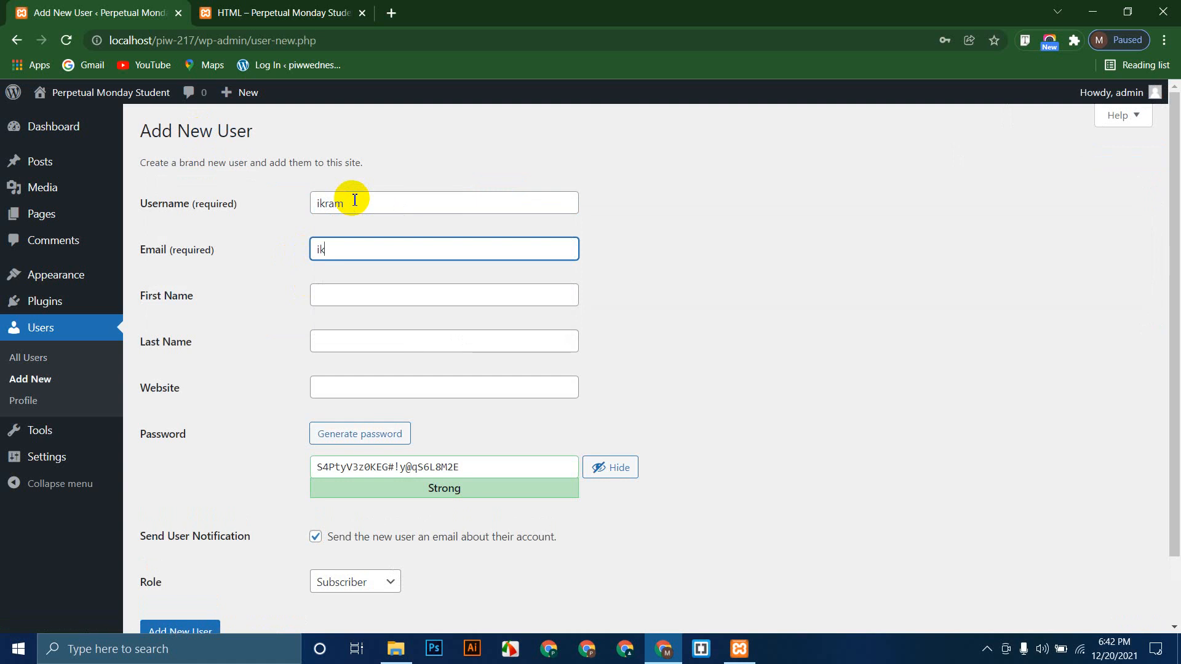
key("Tab")
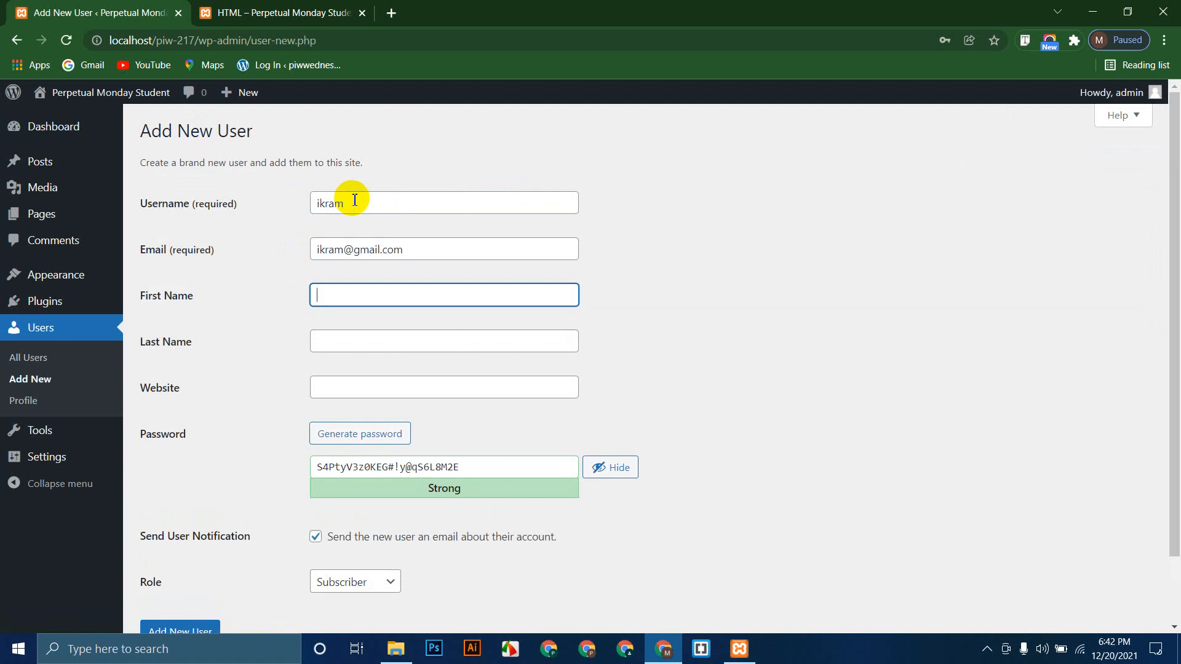
key("Tab")
key("Tab")
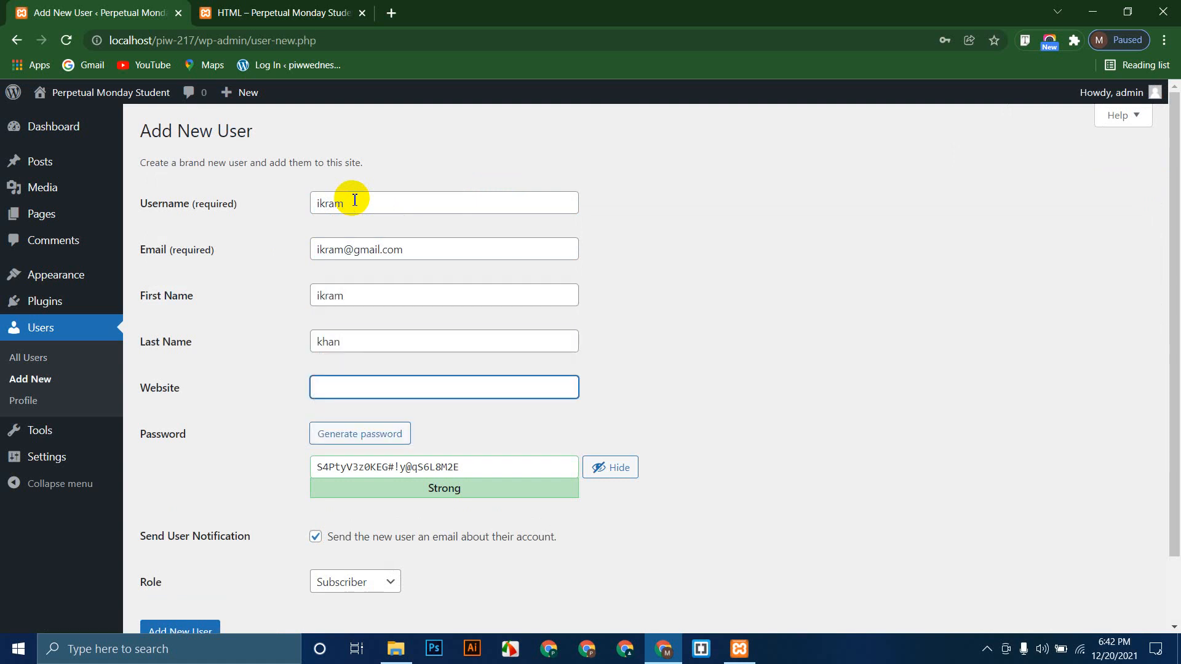
Step: Set a custom weak password, choose the Editor role, and create the account
left_click(477, 467)
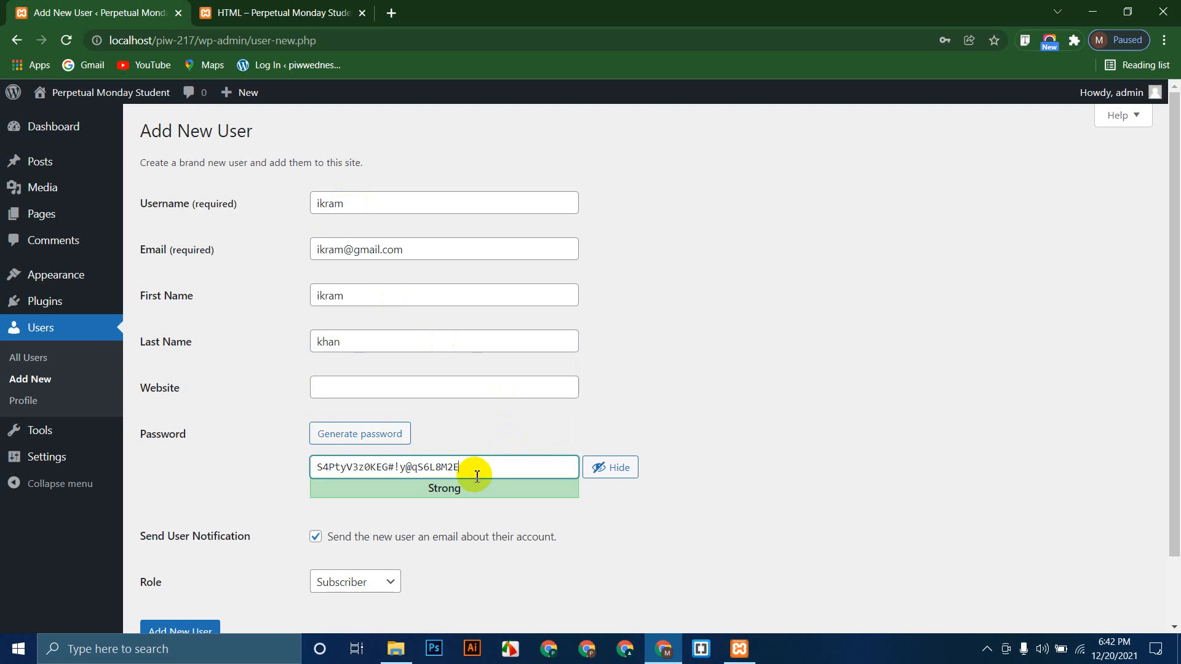
key("ctrl+a")
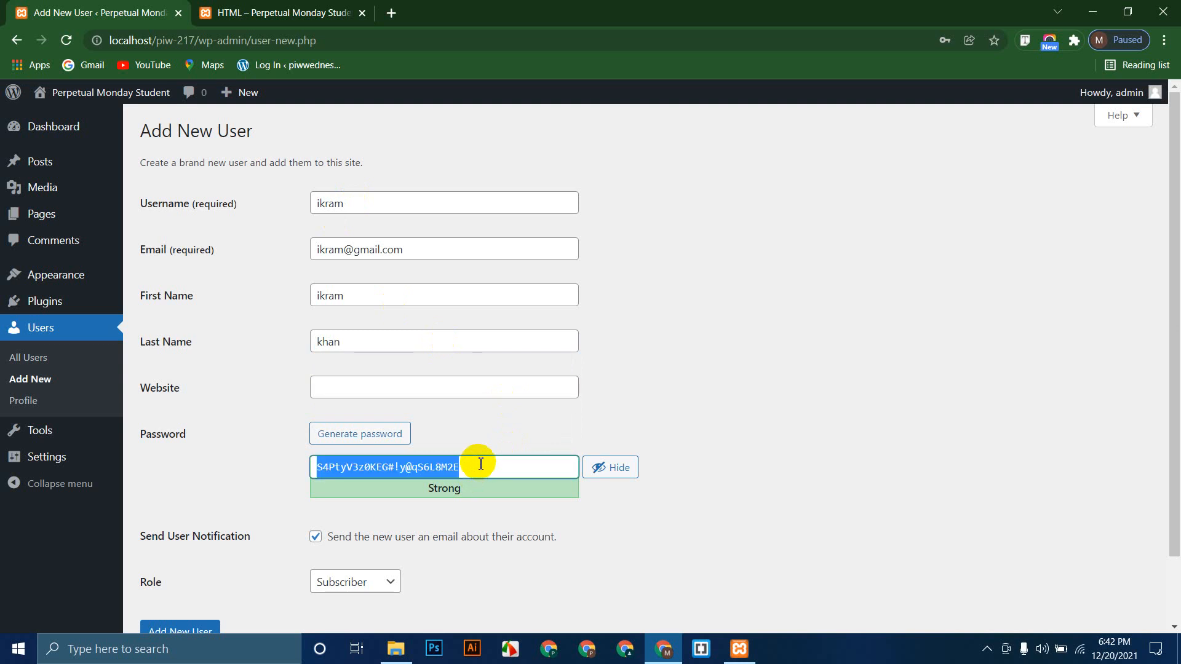
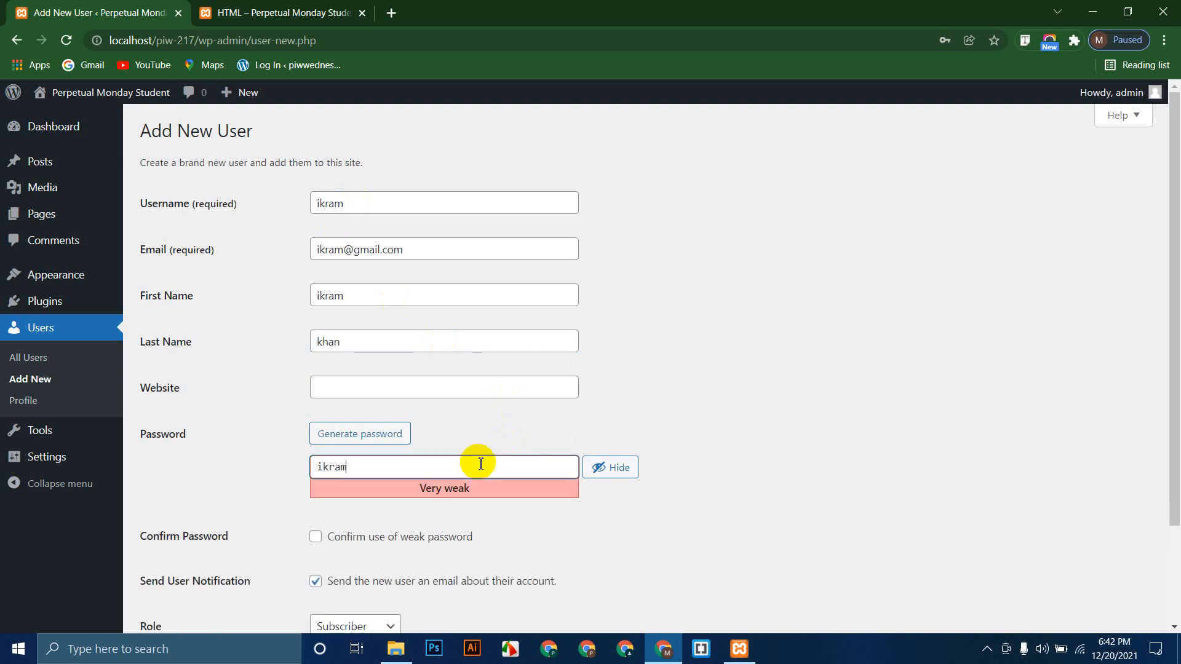
scroll(466, 518, "down", 2)
left_click(315, 414)
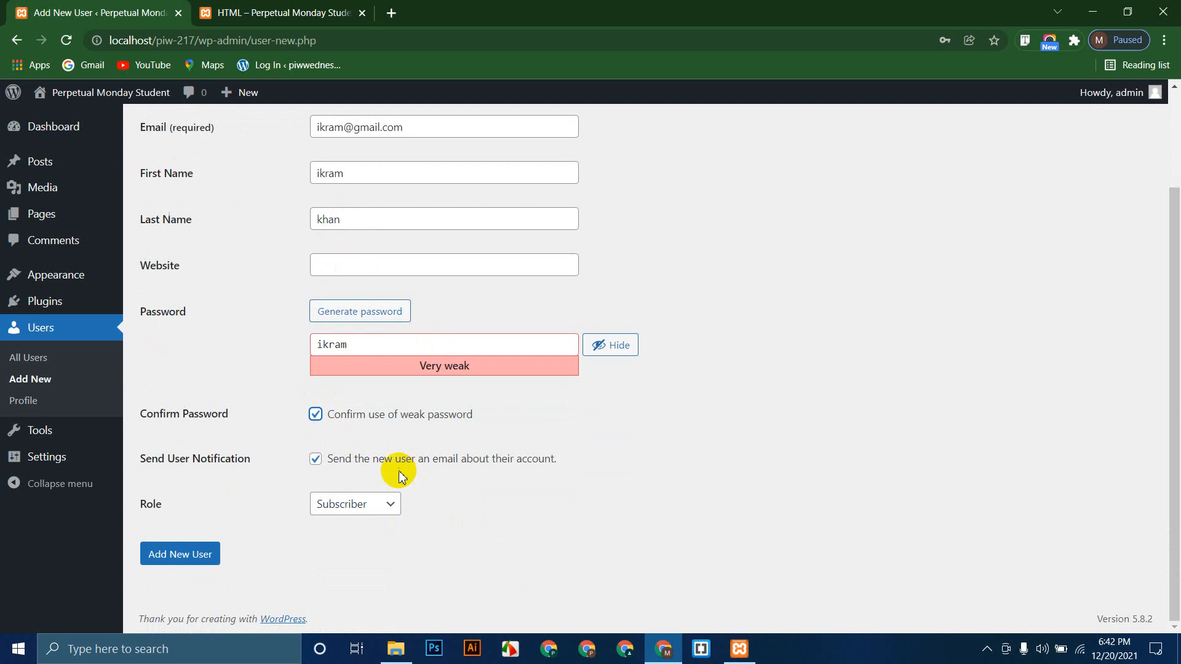
left_click(388, 501)
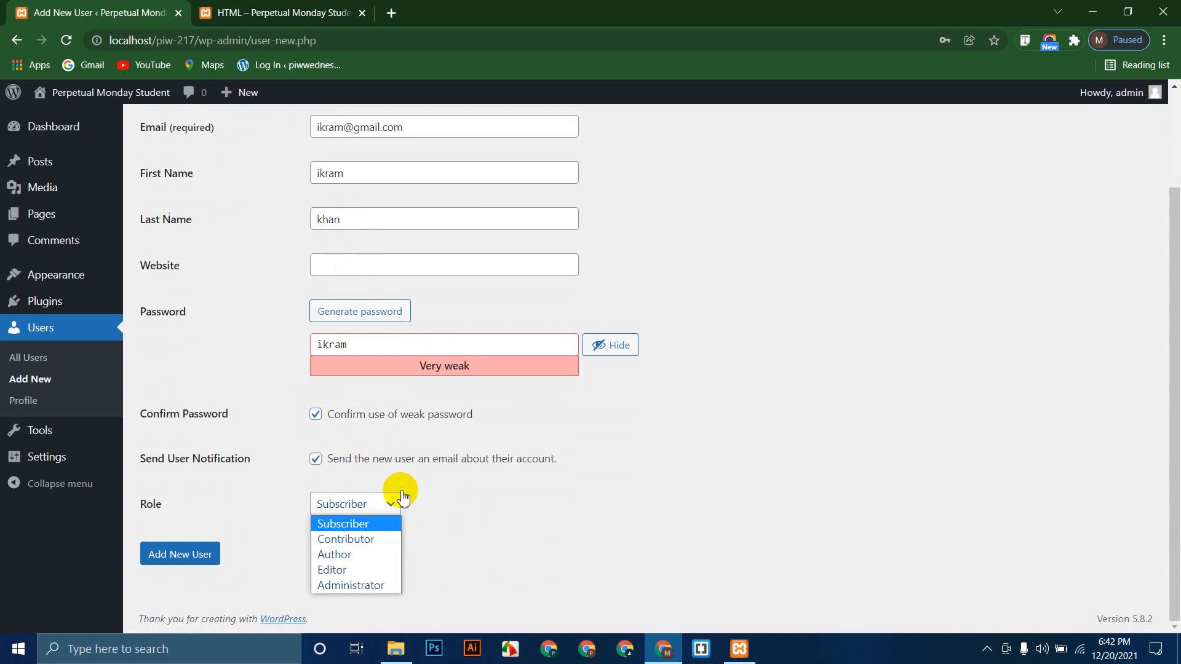
left_click(356, 572)
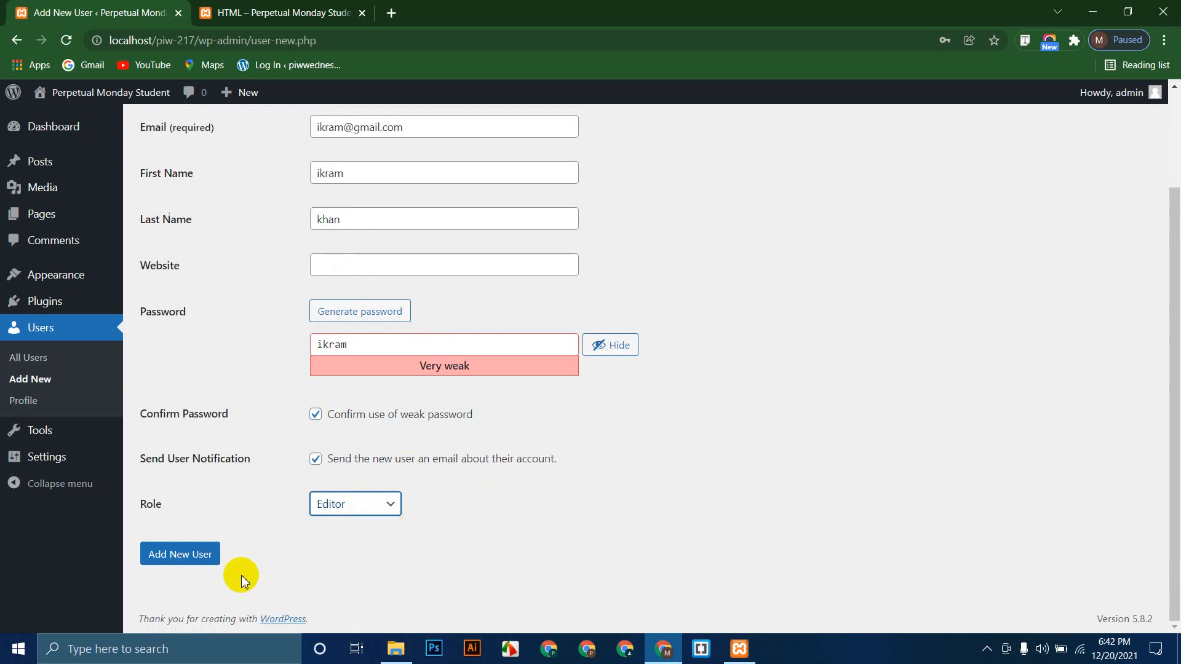
left_click(175, 559)
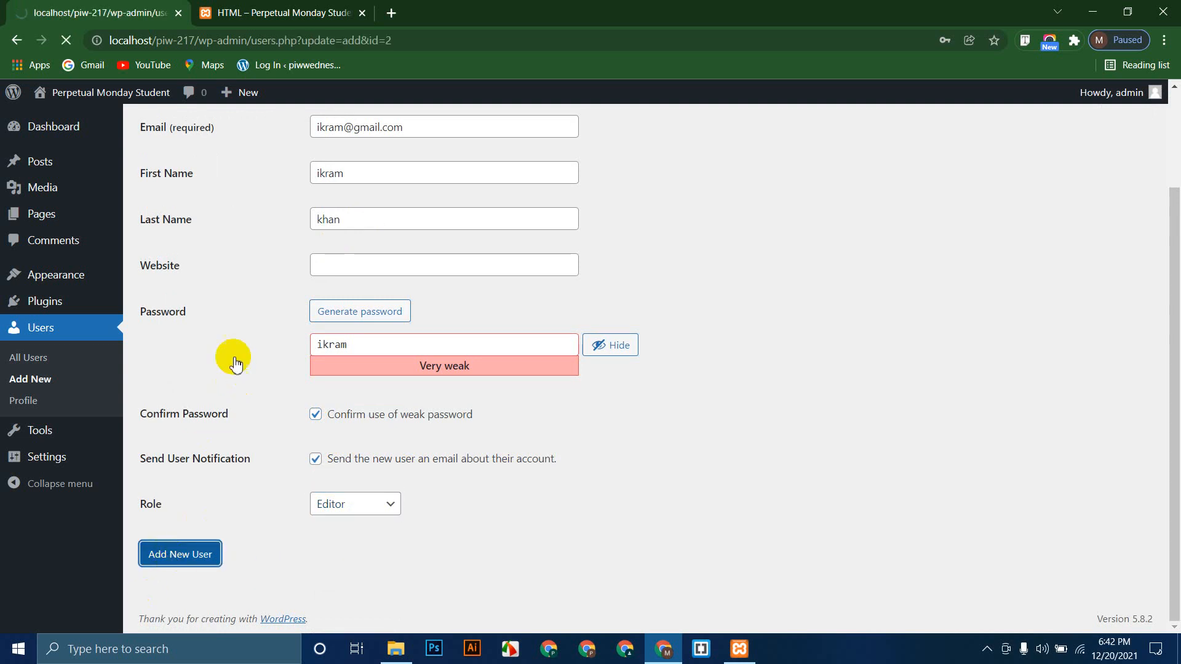
left_click(909, 255)
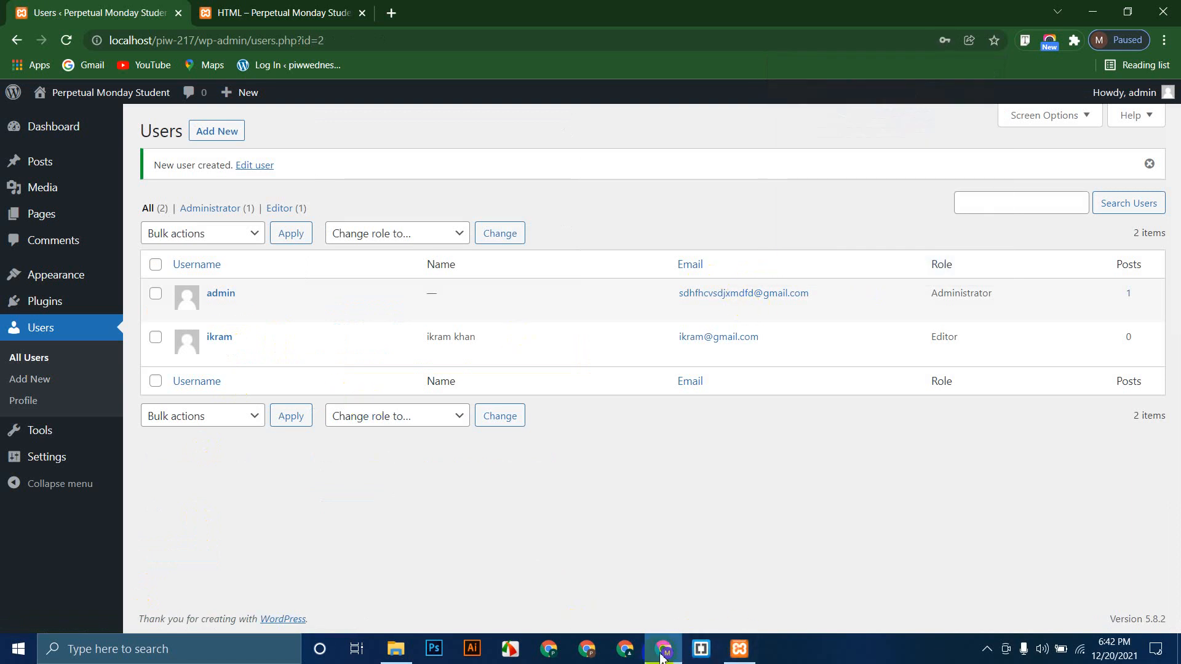
Step: Open the site's home page in the browser
left_click(310, 13)
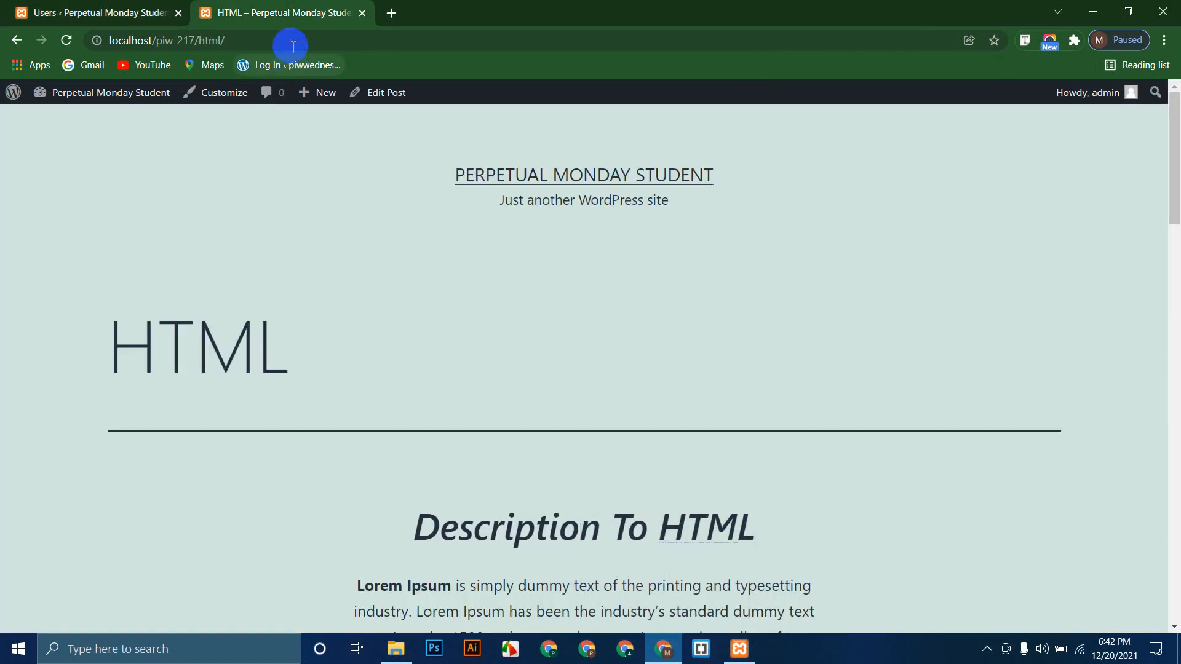
left_click(292, 43)
left_click(157, 211)
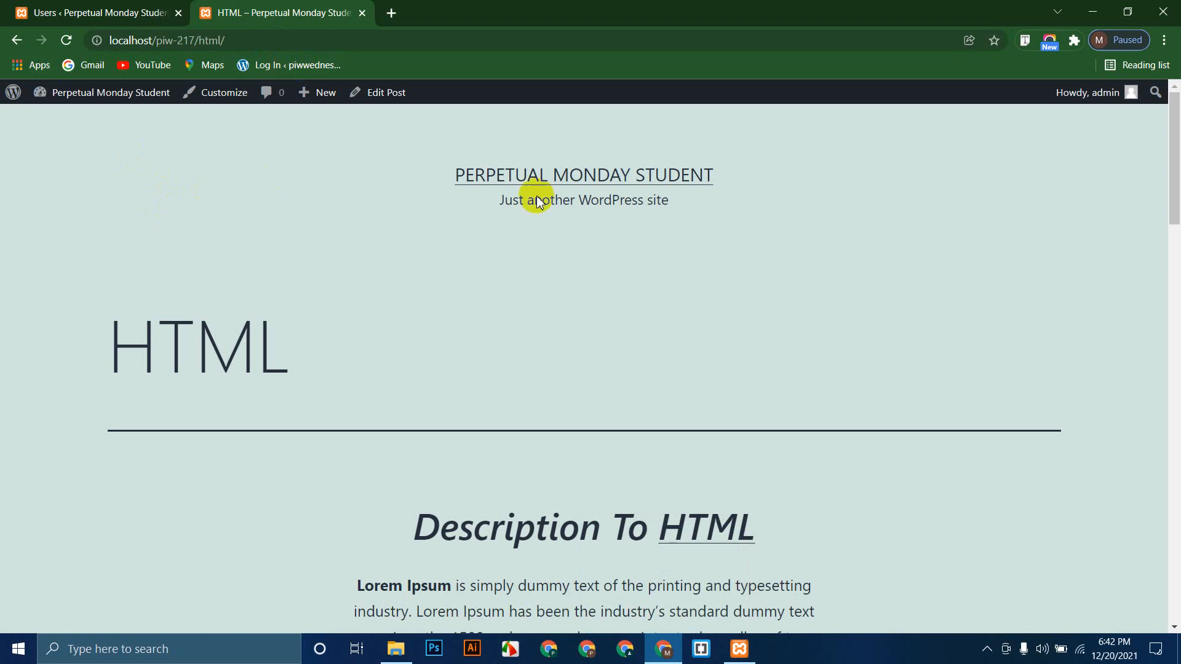
left_click(533, 174)
left_click(332, 47)
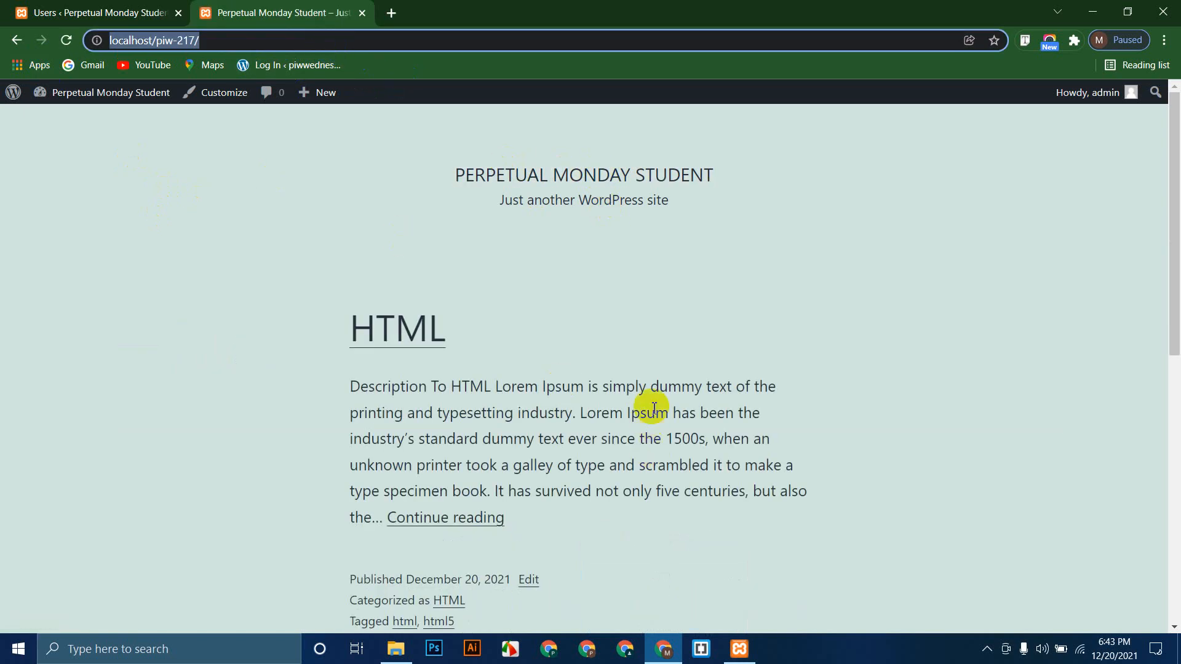
key("ctrl+shift+n")
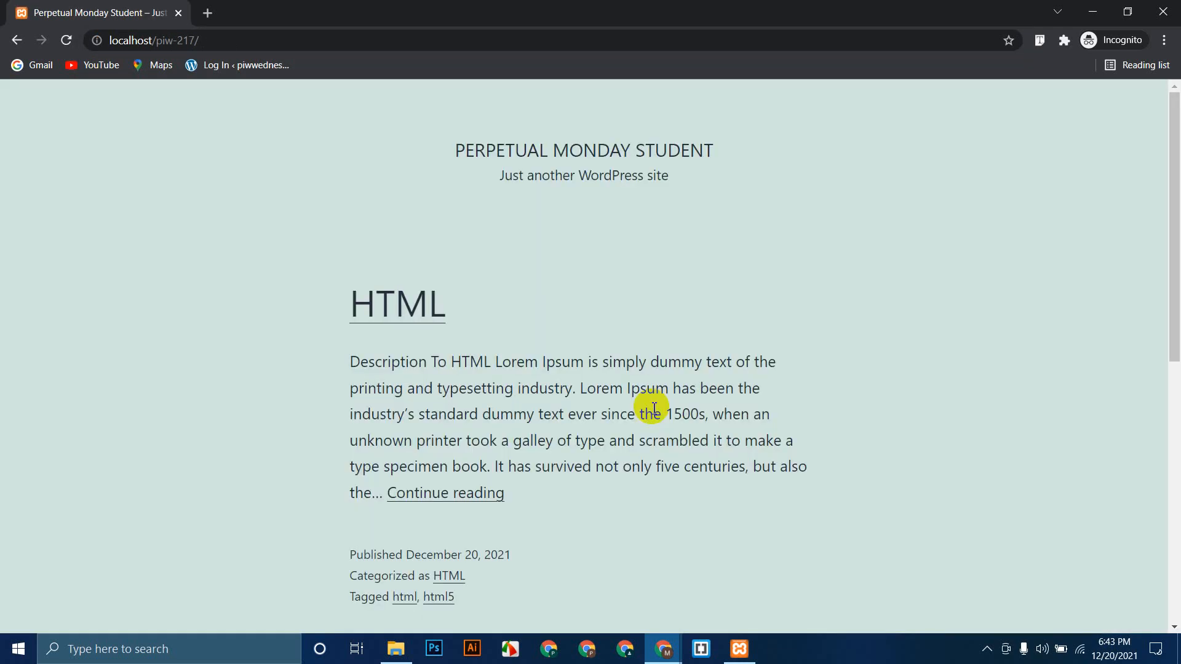
left_click(277, 32)
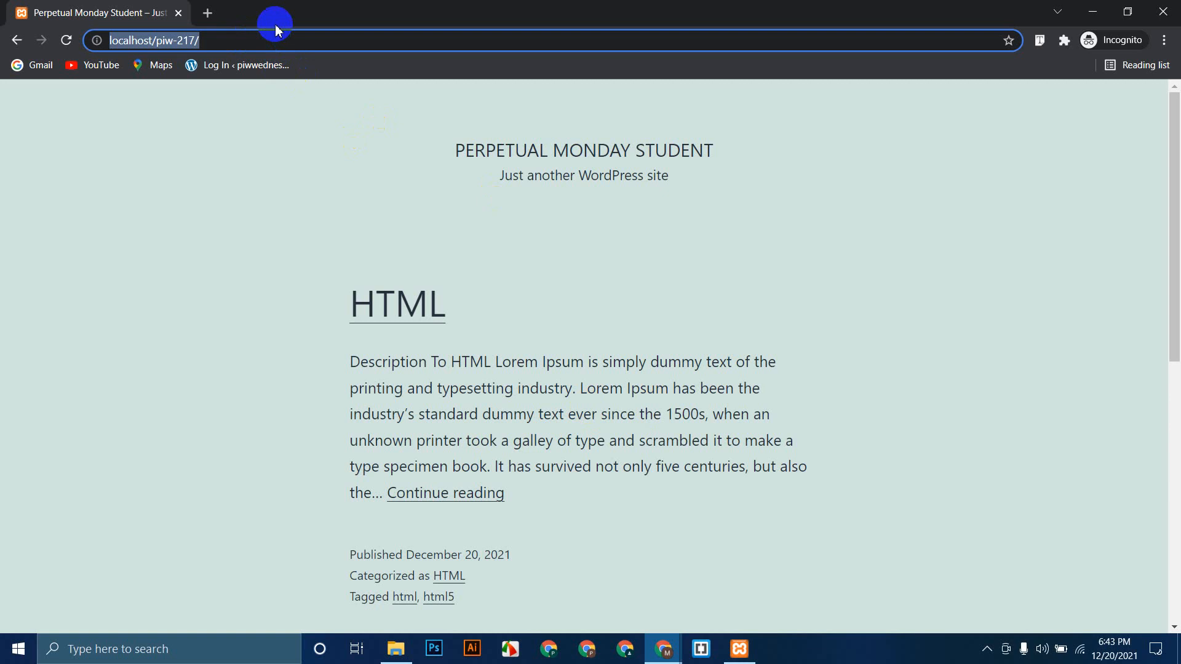
left_click(277, 32)
type("wp")
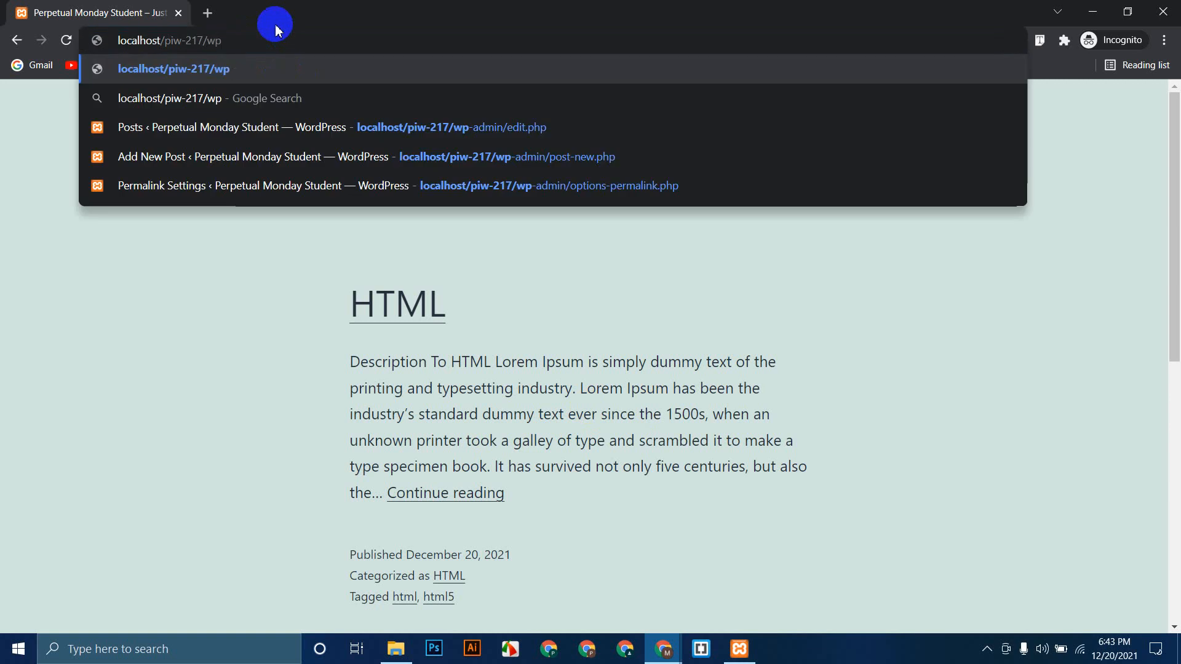
type("-admin")
key("Return")
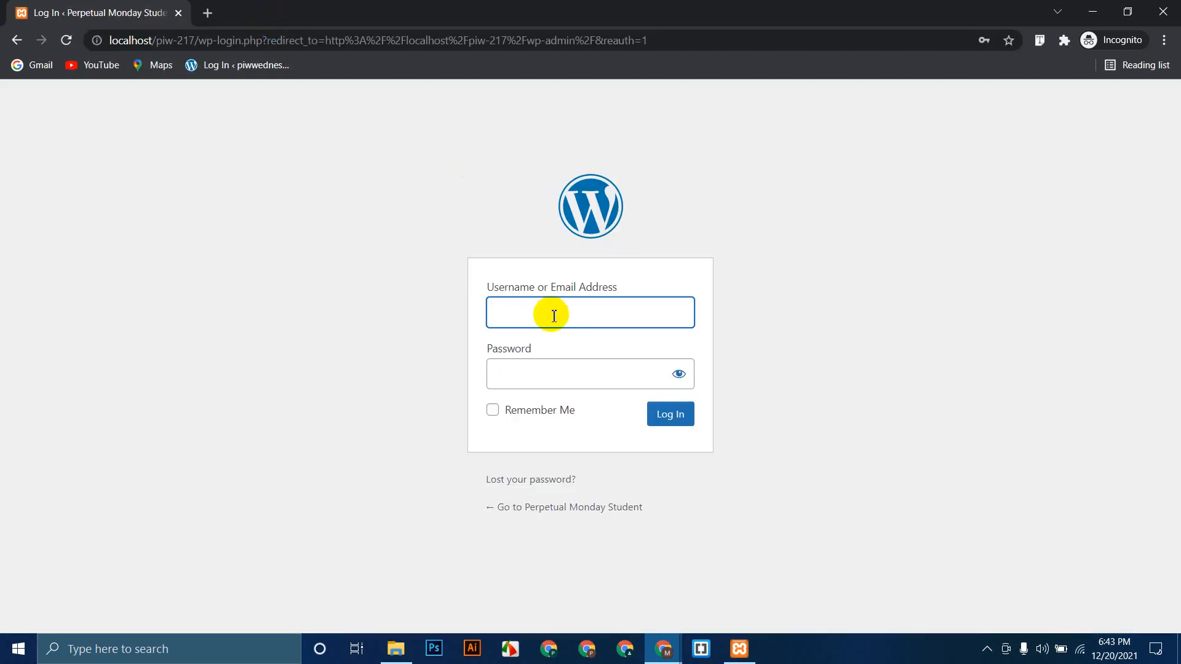
type("ikram")
key("Tab")
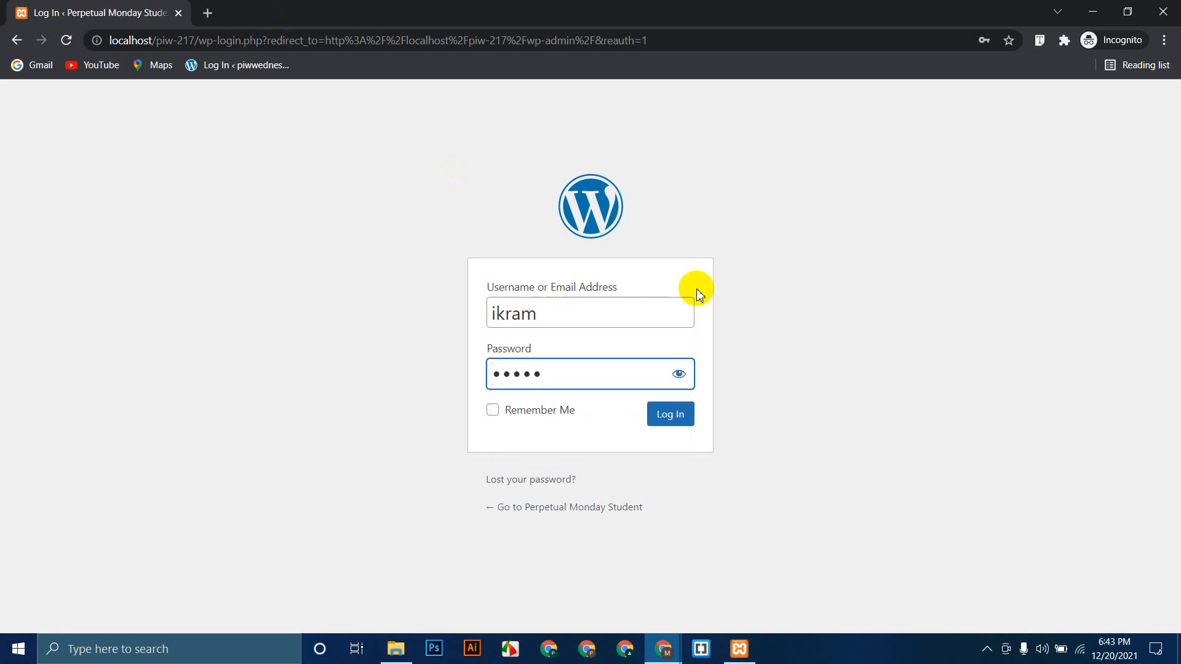
left_click(670, 416)
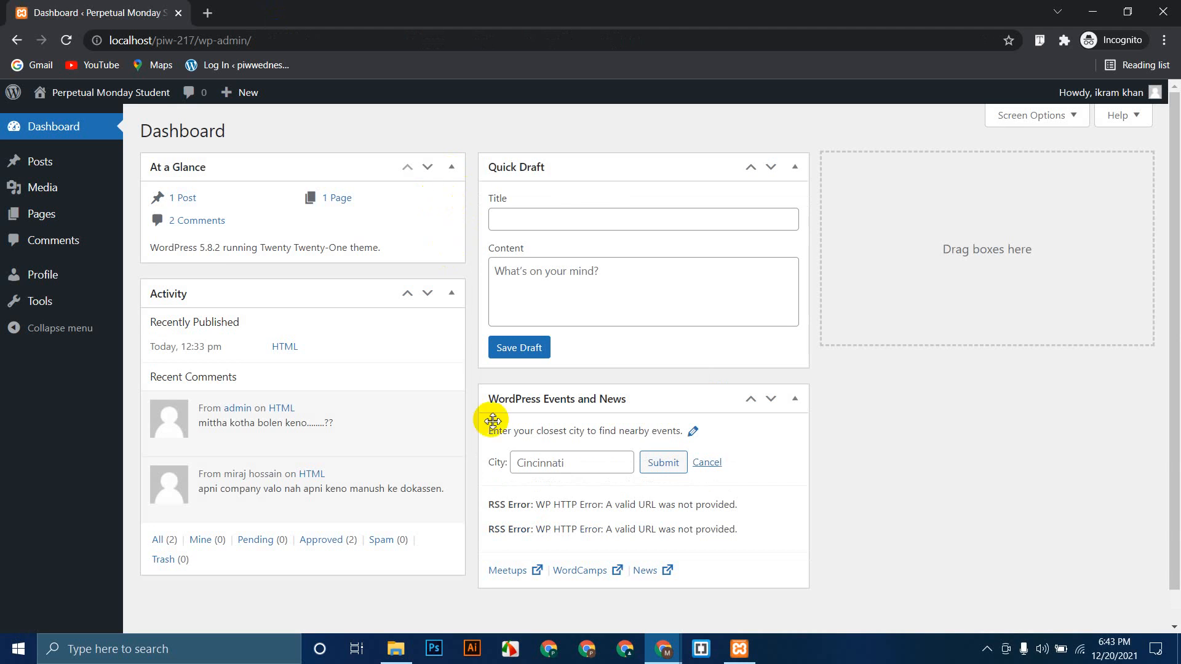
Step: Close the new Editor's private window and go back to the admin's Users list
left_click(663, 649)
left_click(628, 615)
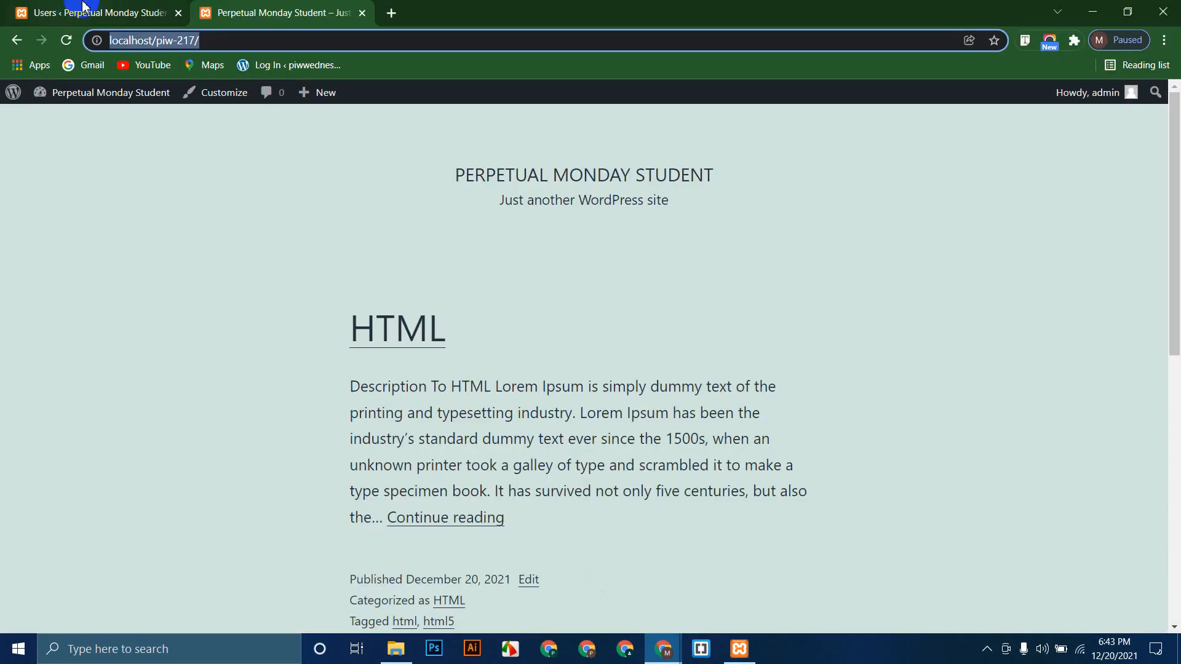
left_click(68, 12)
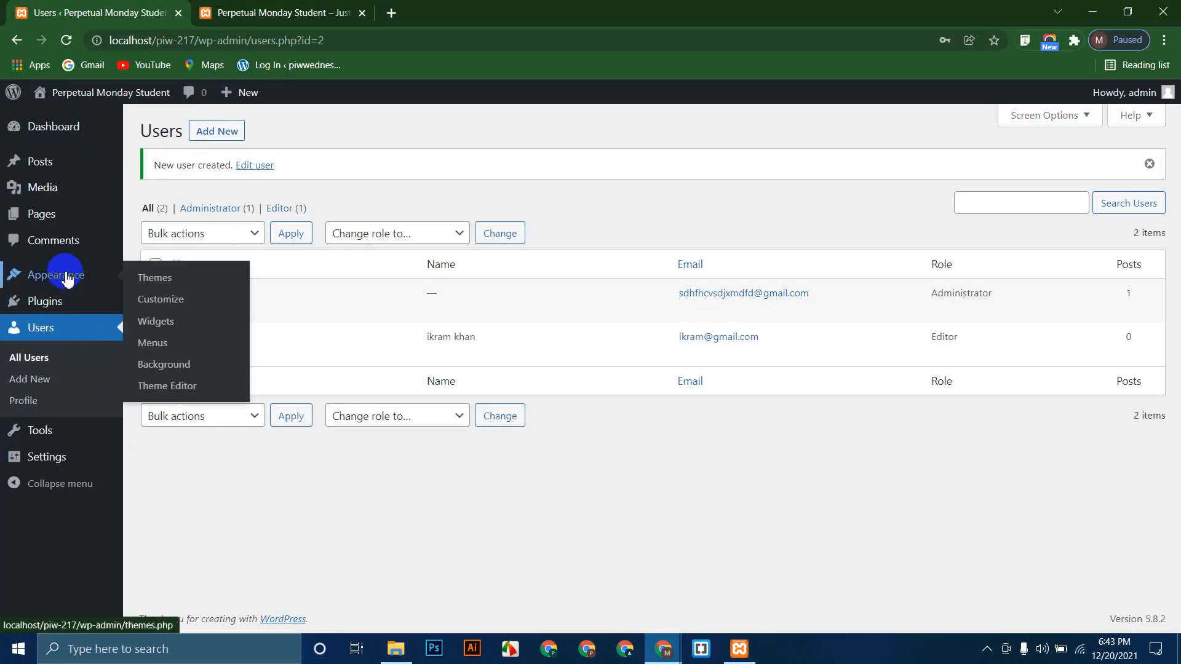
mouse_move(58, 304)
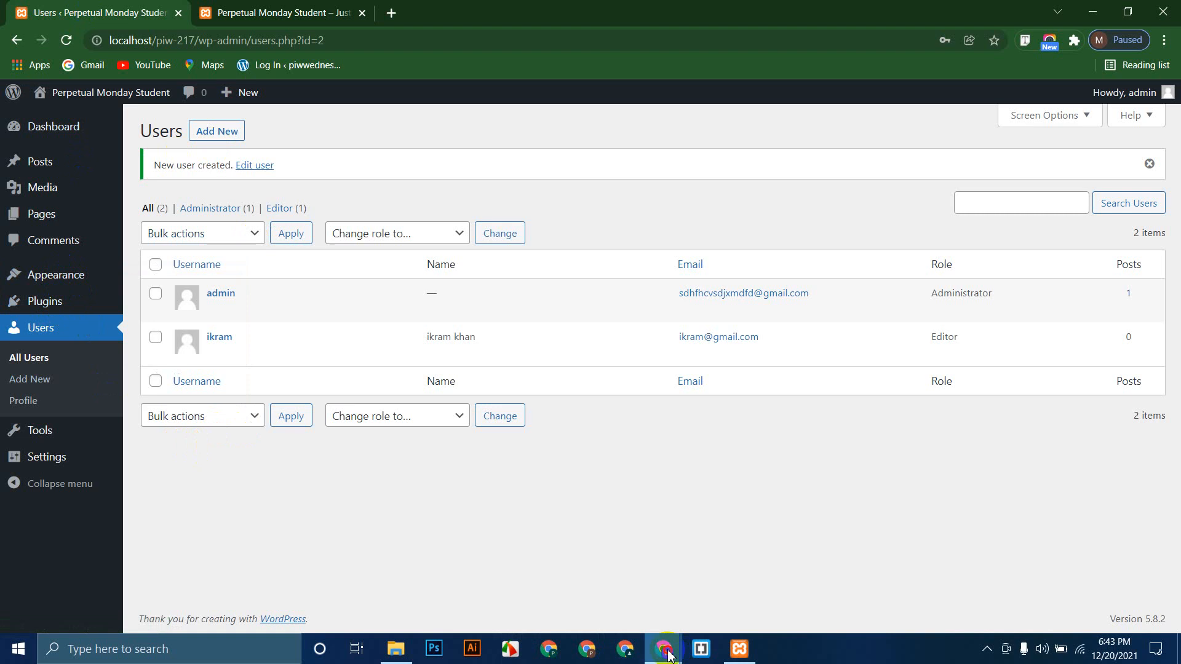
mouse_move(663, 648)
left_click(726, 591)
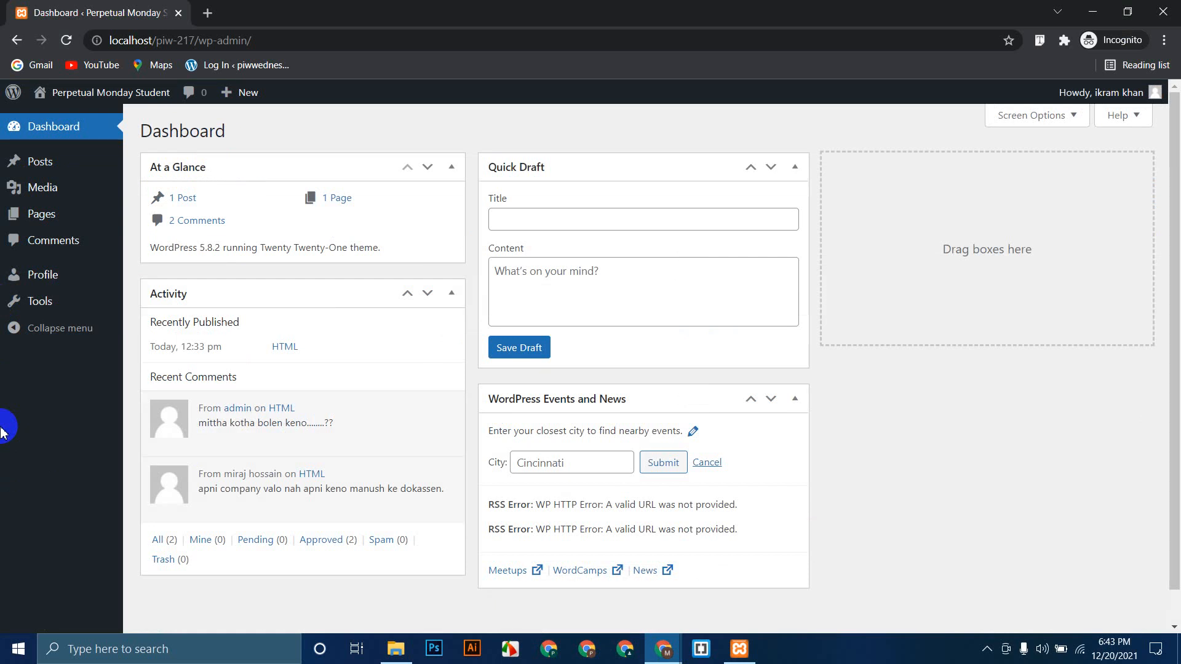
left_click(1162, 12)
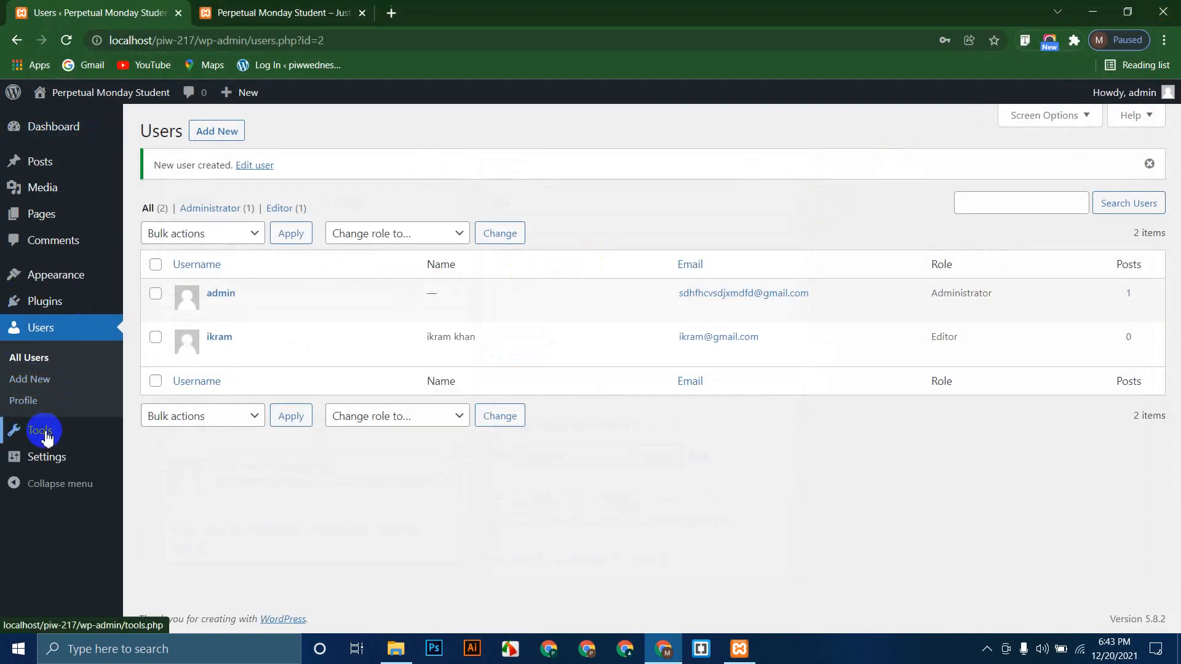
mouse_move(47, 435)
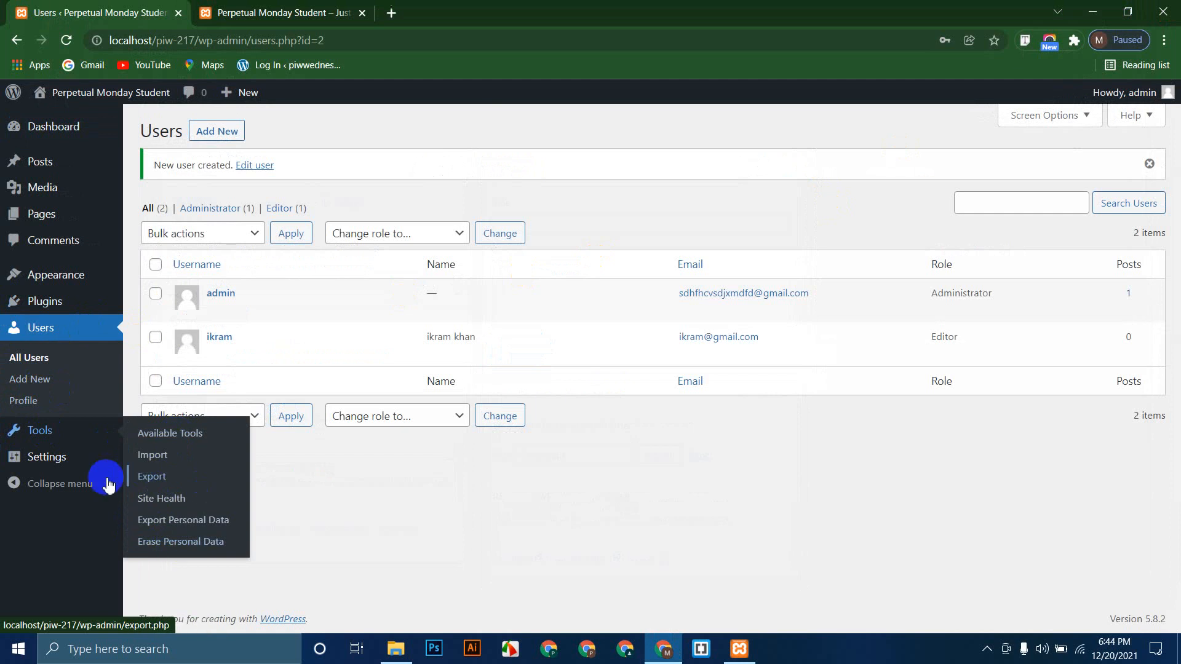
mouse_move(63, 463)
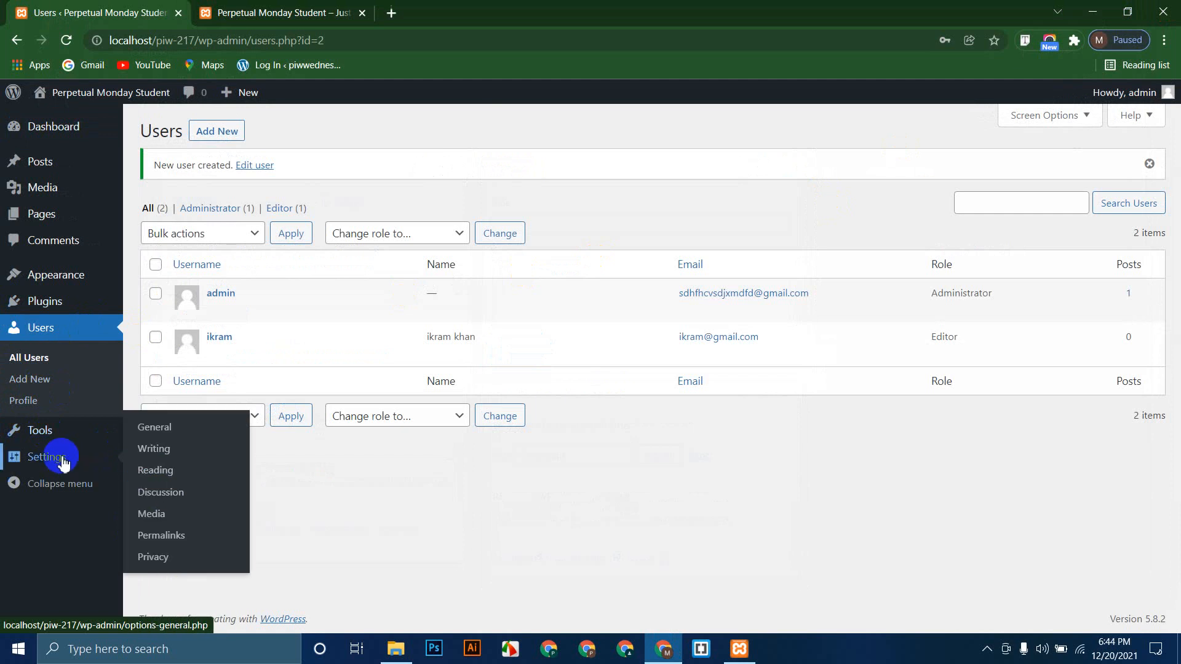
Step: Open General Settings and compare the site title with the front page
left_click(64, 463)
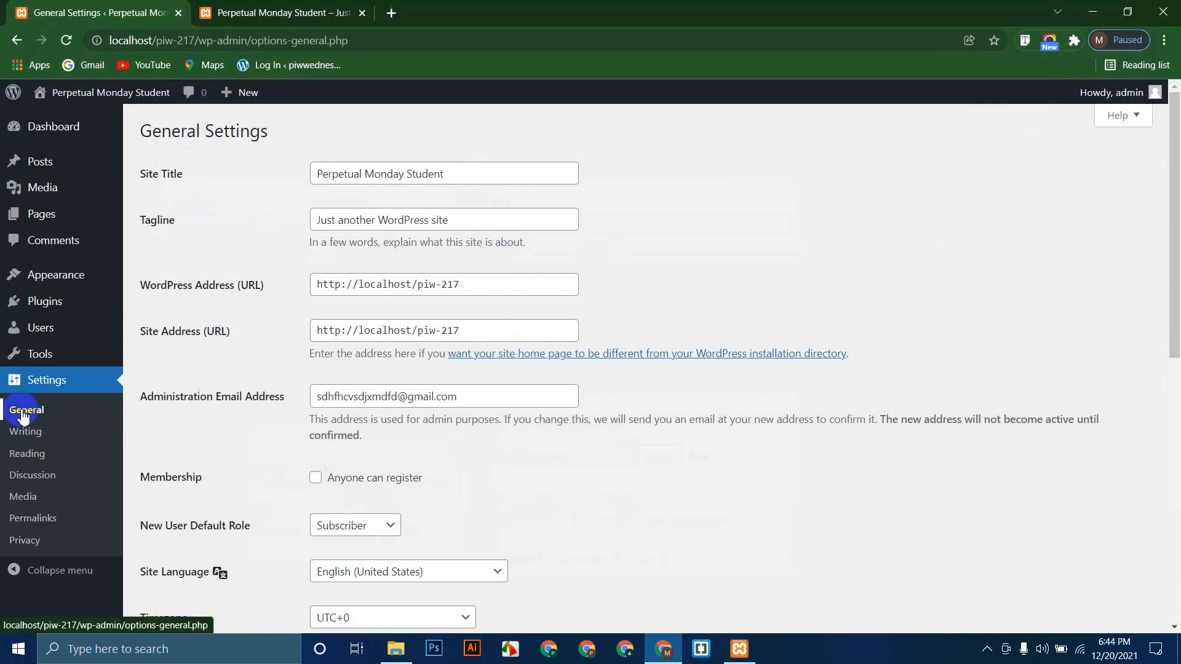
left_click_drag(448, 174, 224, 197)
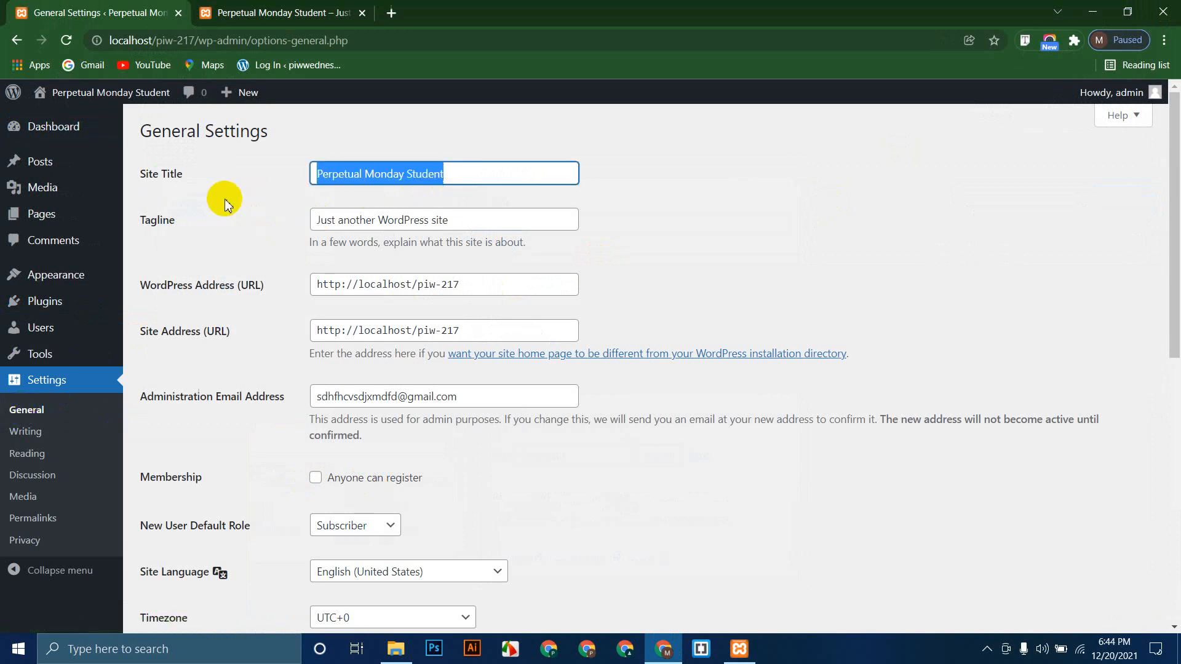
left_click(266, 11)
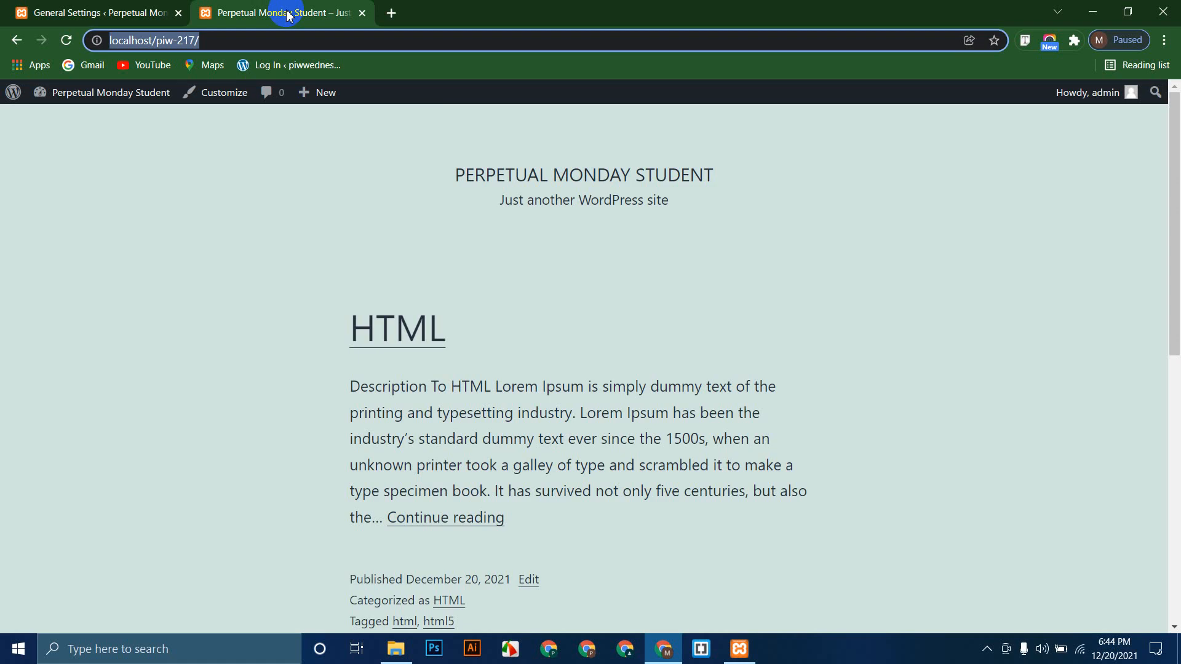
left_click_drag(513, 127, 720, 129)
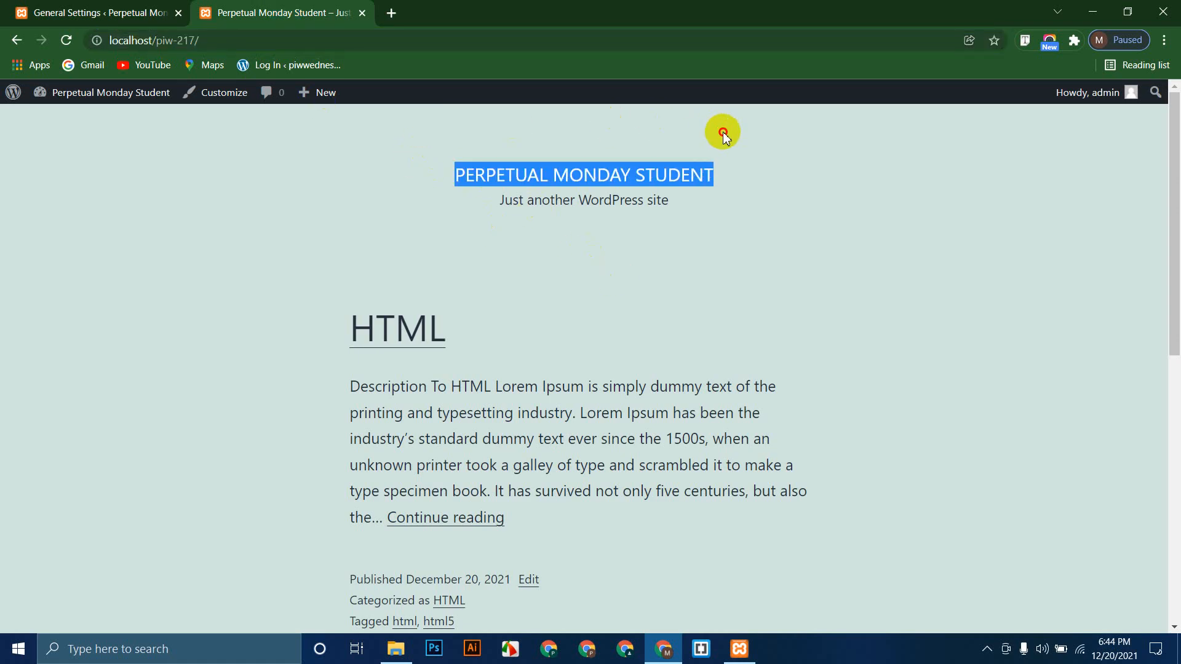
left_click(639, 301)
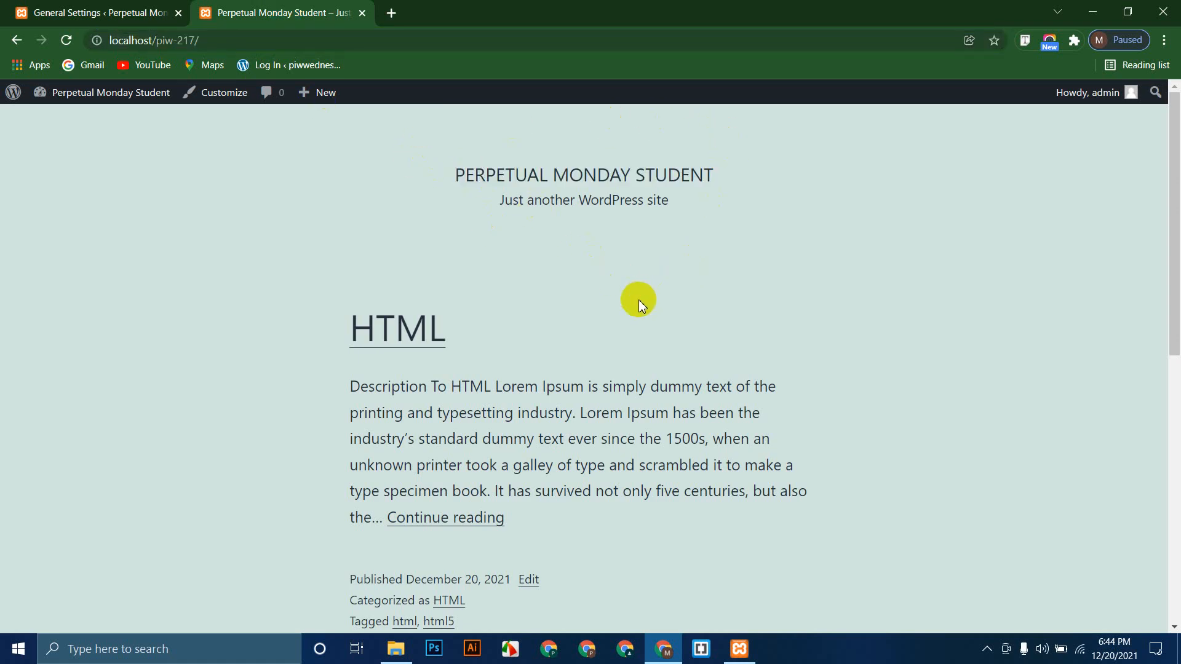
left_click(34, 13)
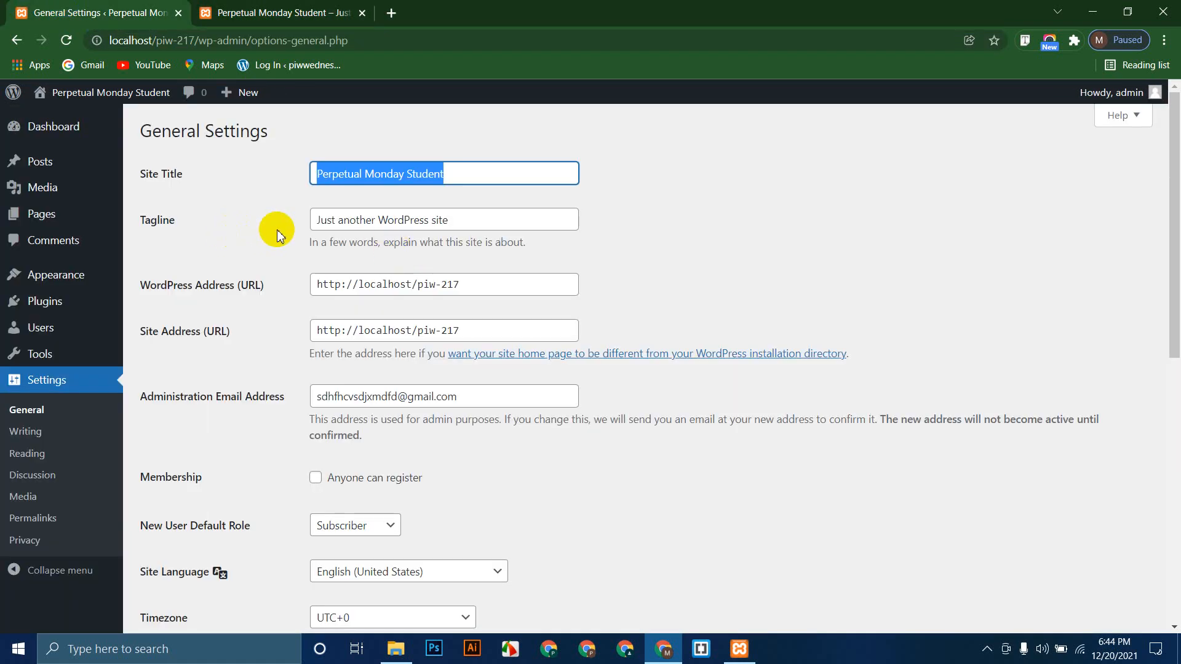
Step: Change the tagline to 'All Student are WordPress Developer' and save the settings
left_click_drag(453, 223, 262, 225)
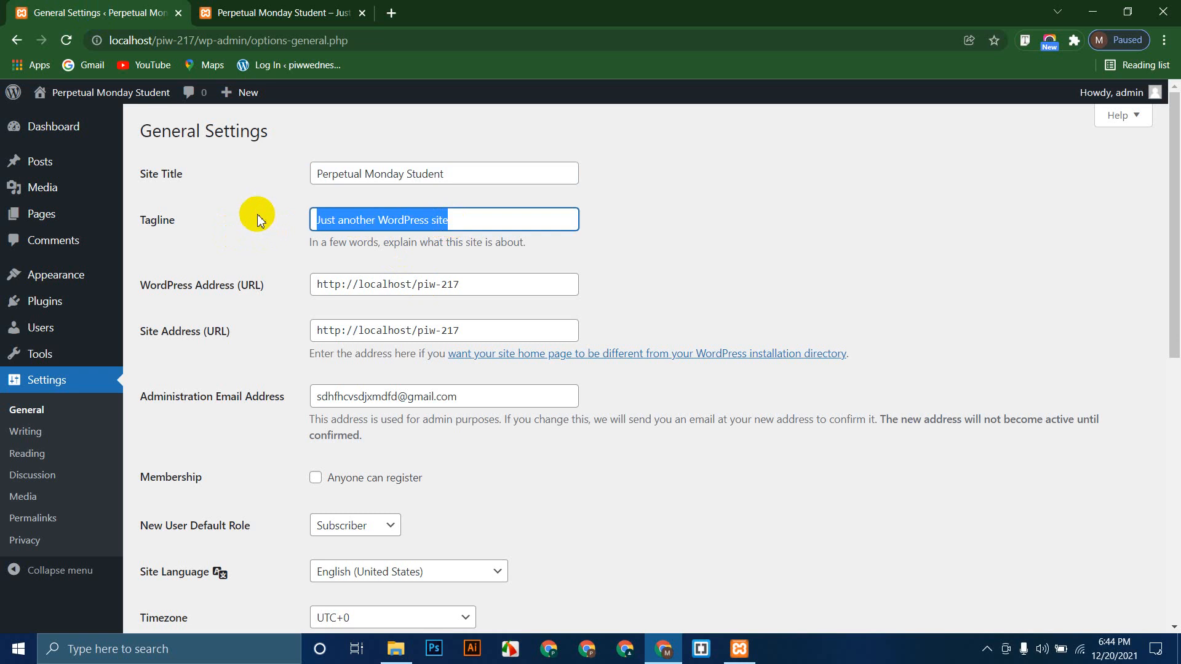
type("All Studen")
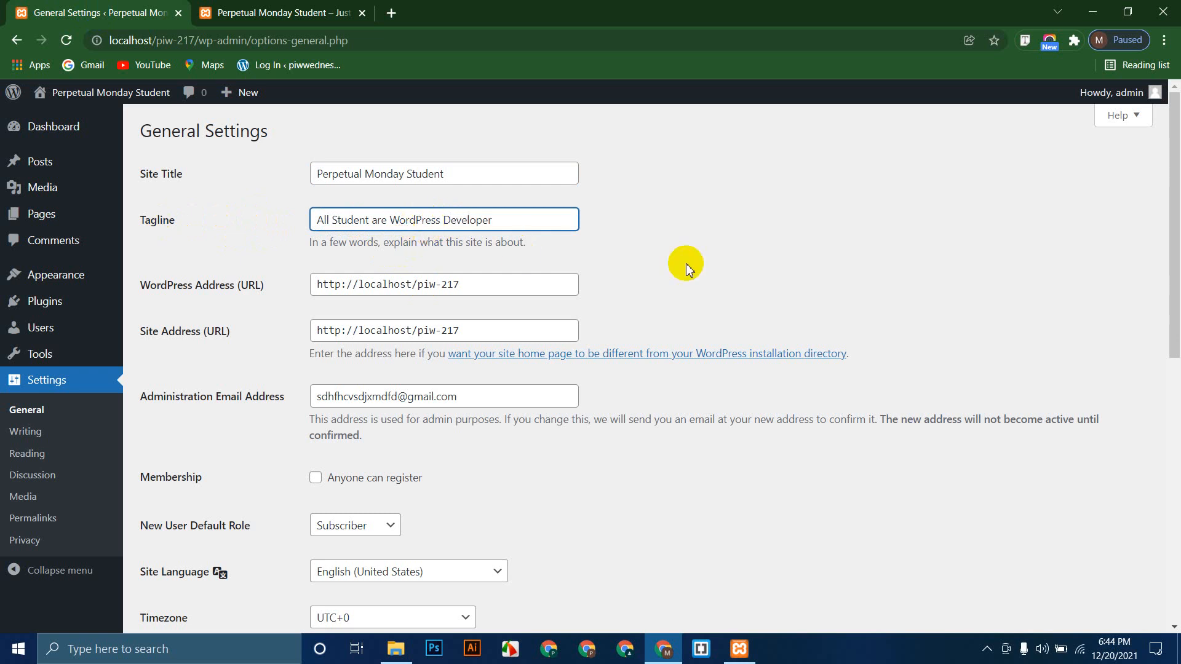
left_click(685, 263)
scroll(382, 348, "down", 10)
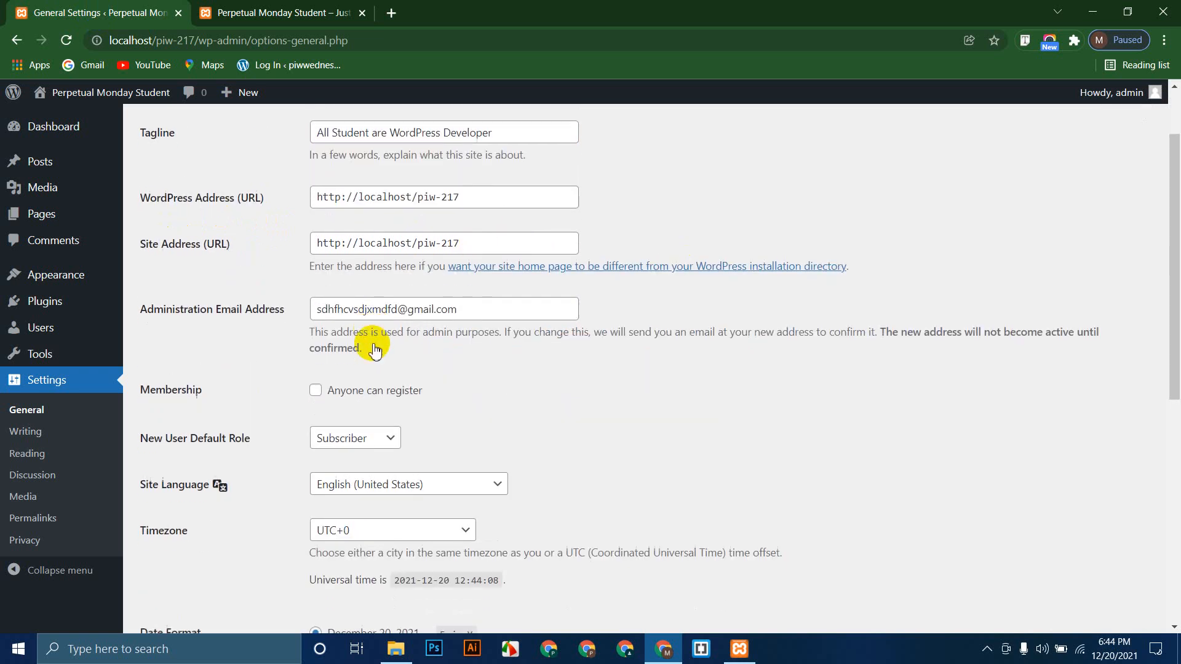
left_click(165, 560)
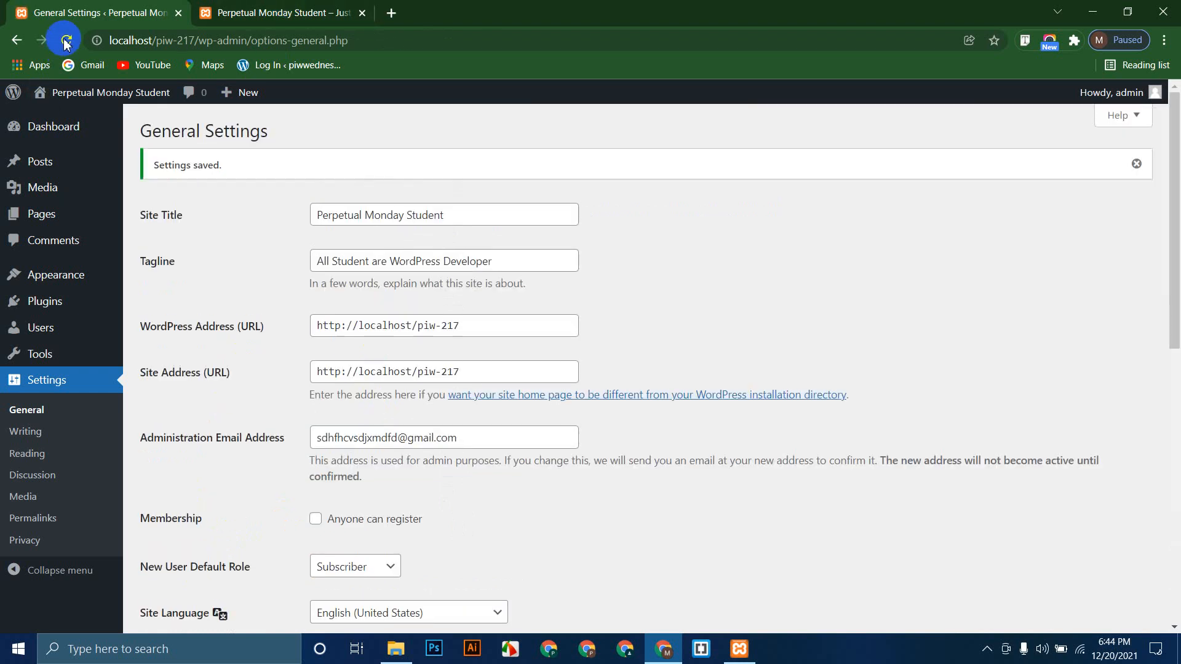
Step: Reload the front page to confirm the new tagline appears
left_click(268, 12)
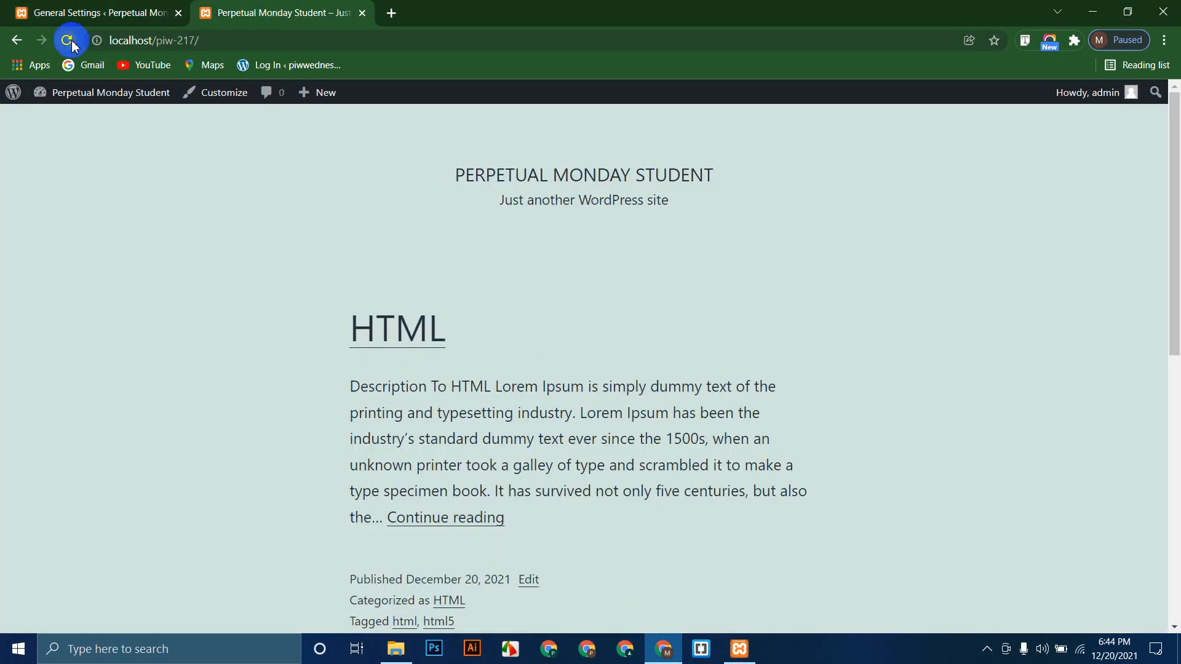
left_click(68, 40)
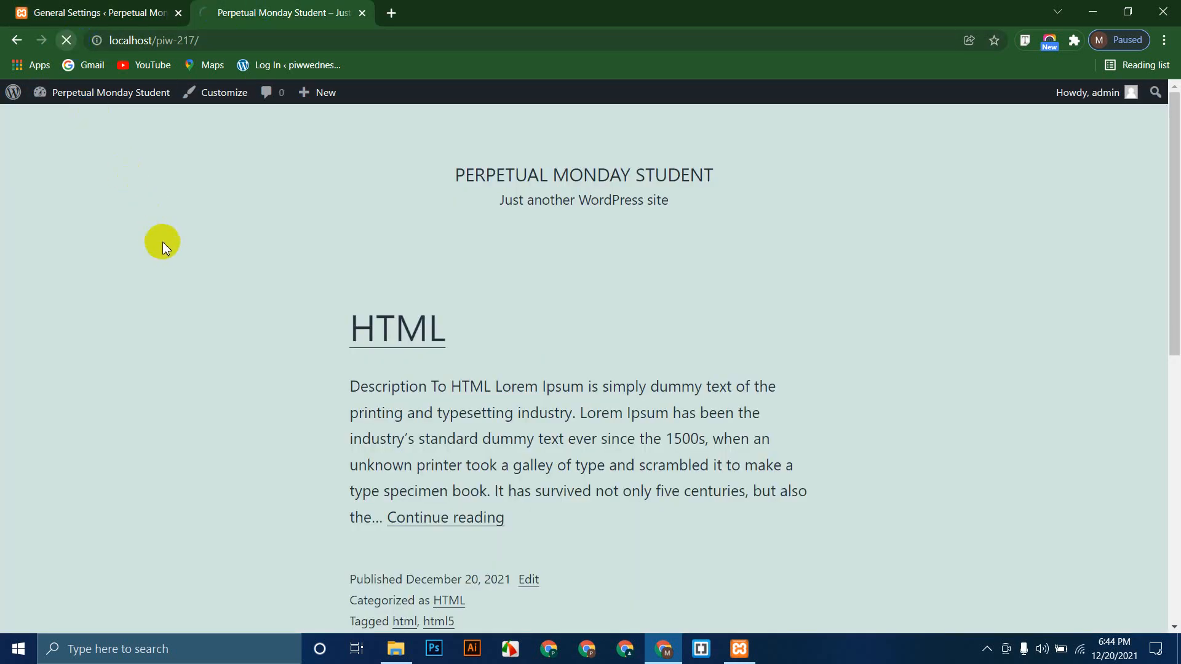
triple_click(537, 206)
left_click(719, 262)
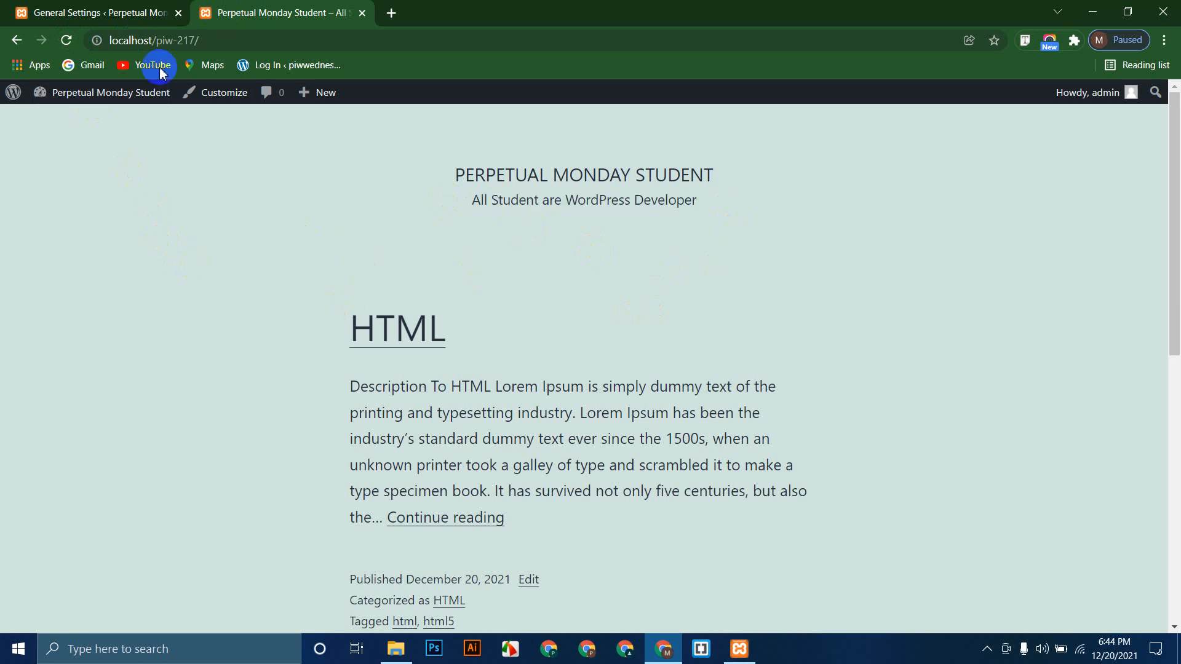
left_click(128, 10)
Step: Go to Reading settings and switch the homepage to display a static page
left_click(36, 433)
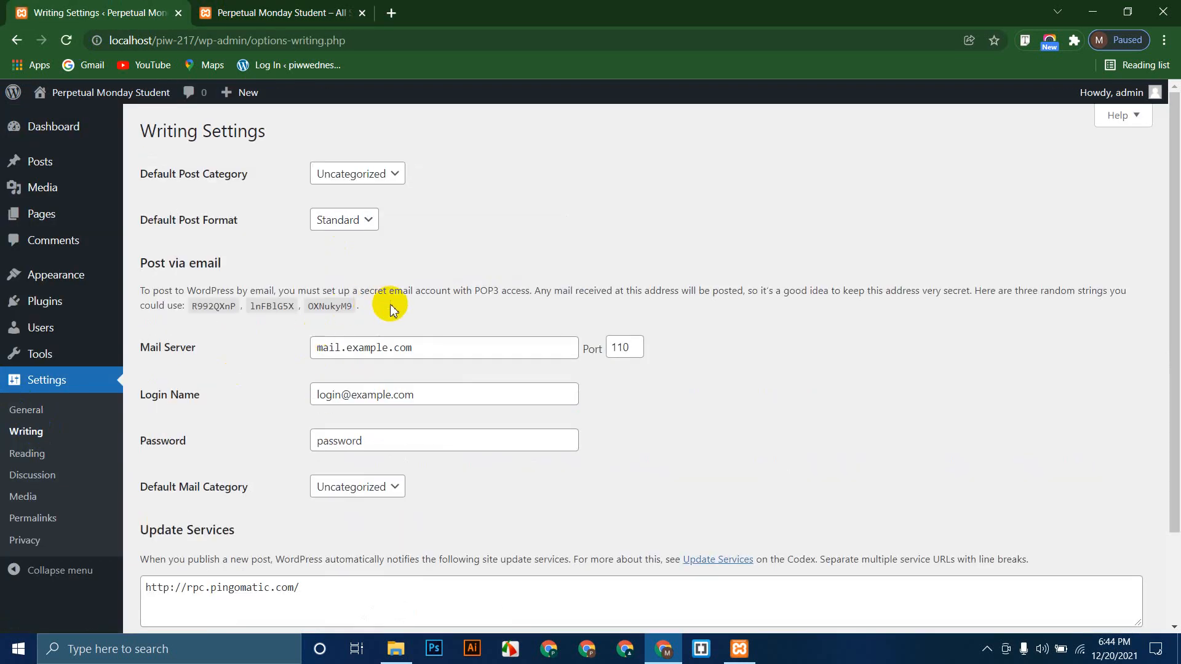
scroll(391, 309, "down", 1)
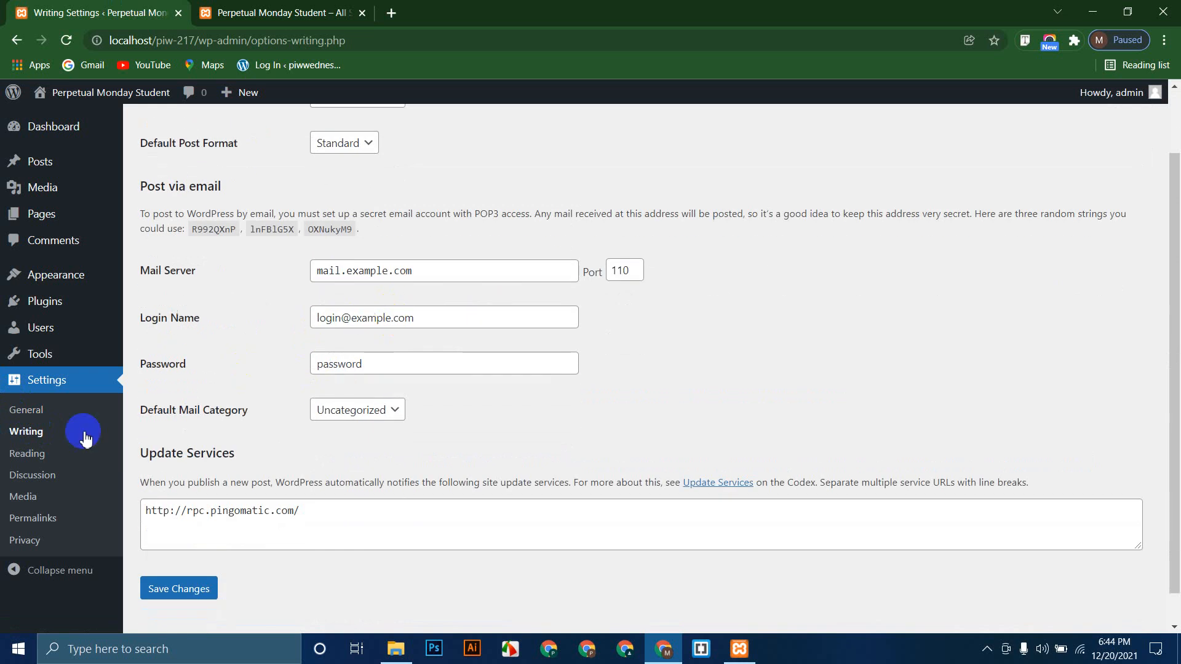
left_click(24, 461)
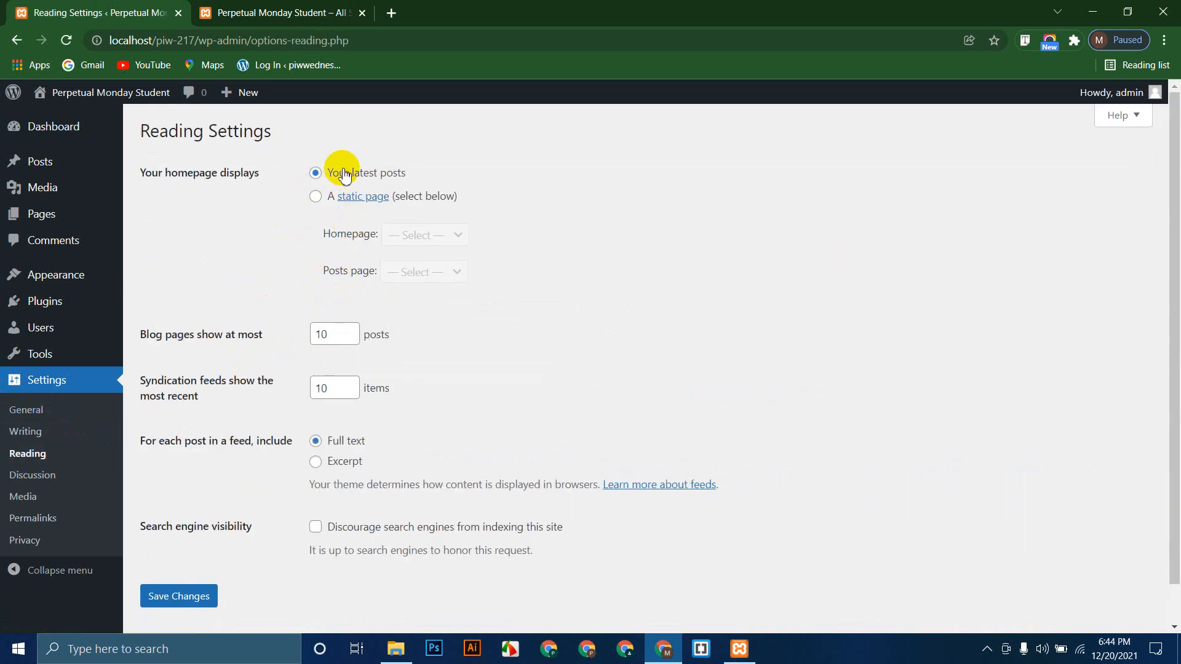
left_click_drag(340, 173, 425, 173)
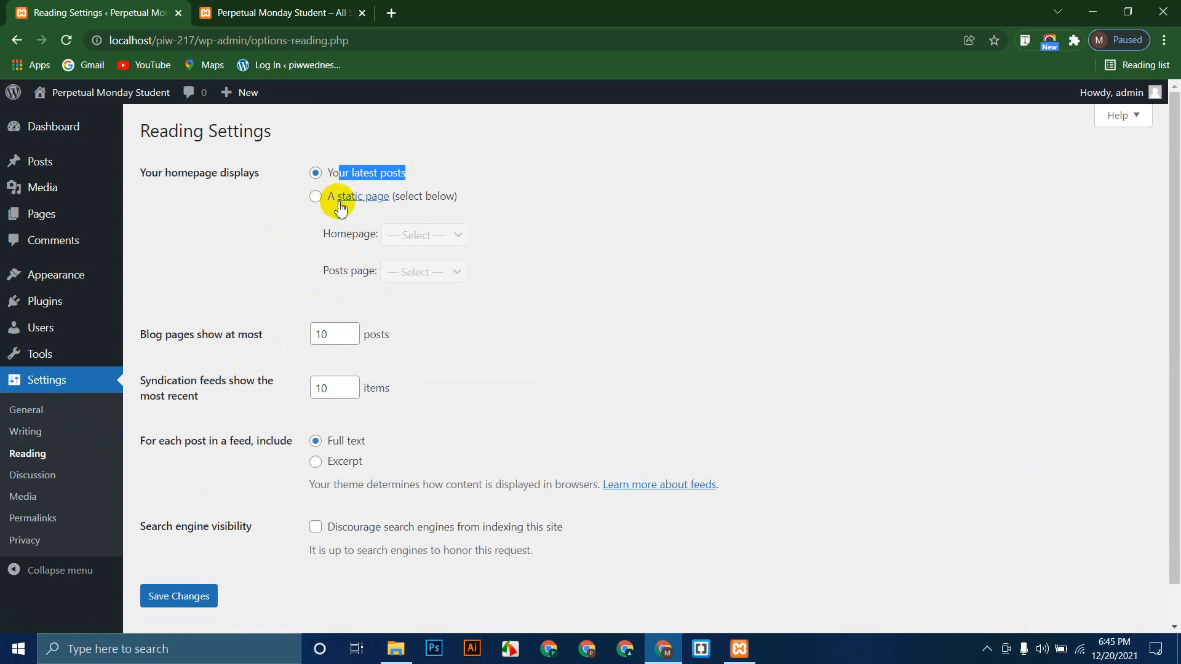
left_click(316, 195)
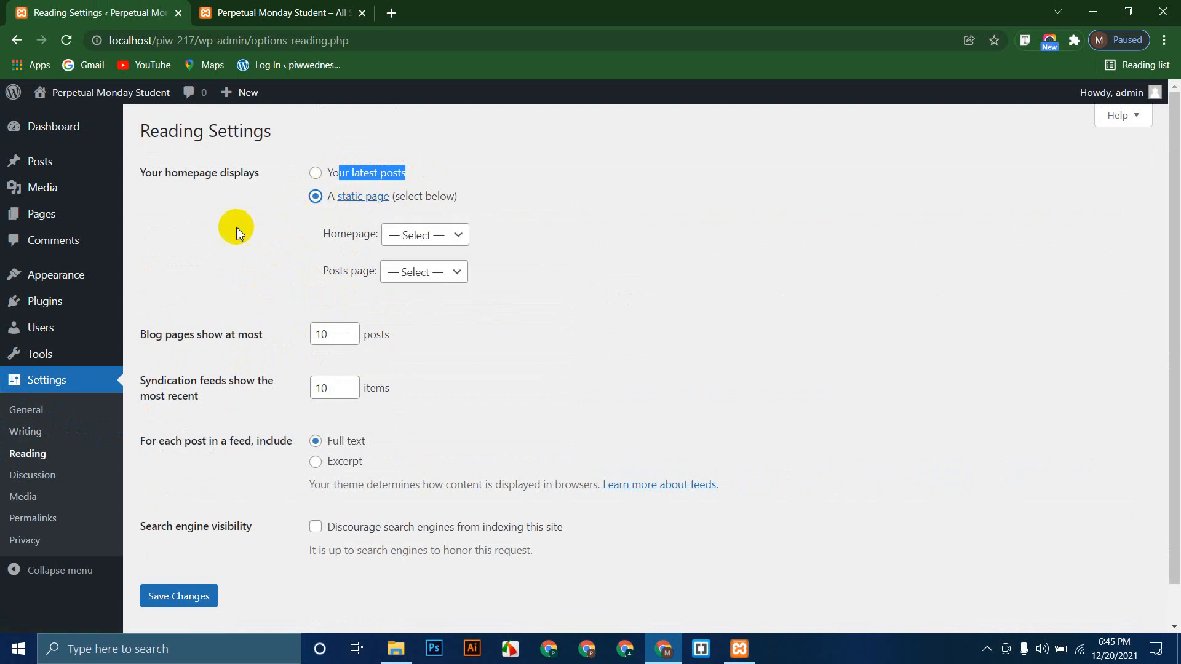
Step: Check the available homepage pages without picking one, comparing against the front page
left_click(320, 9)
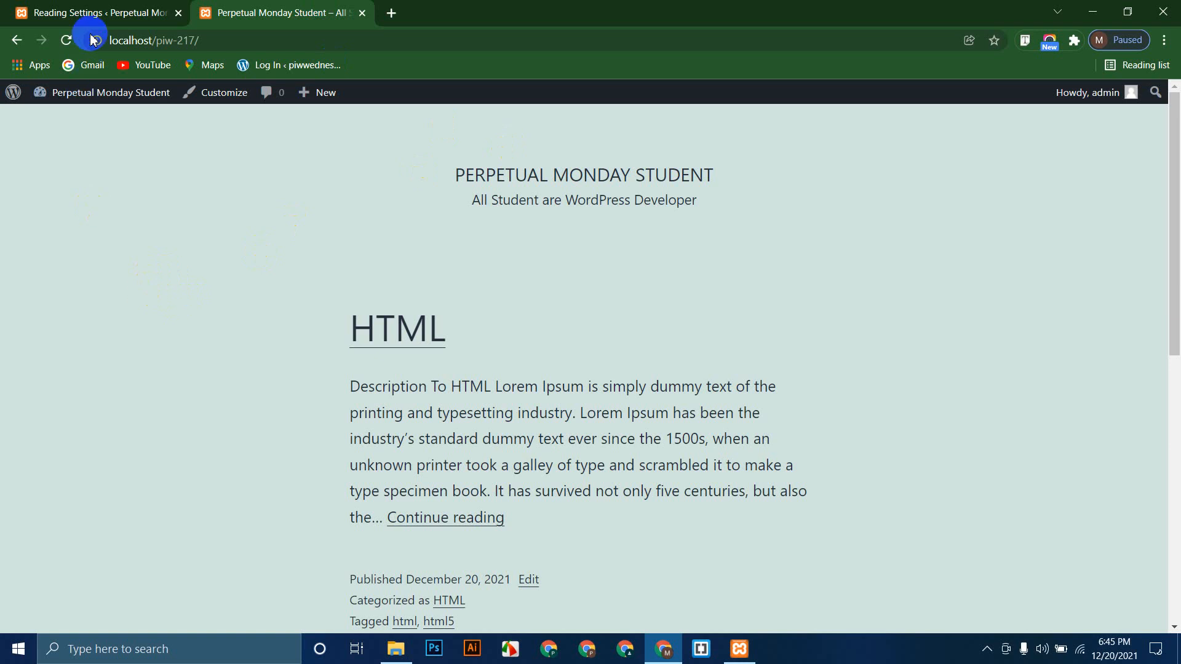
left_click(123, 11)
left_click(445, 242)
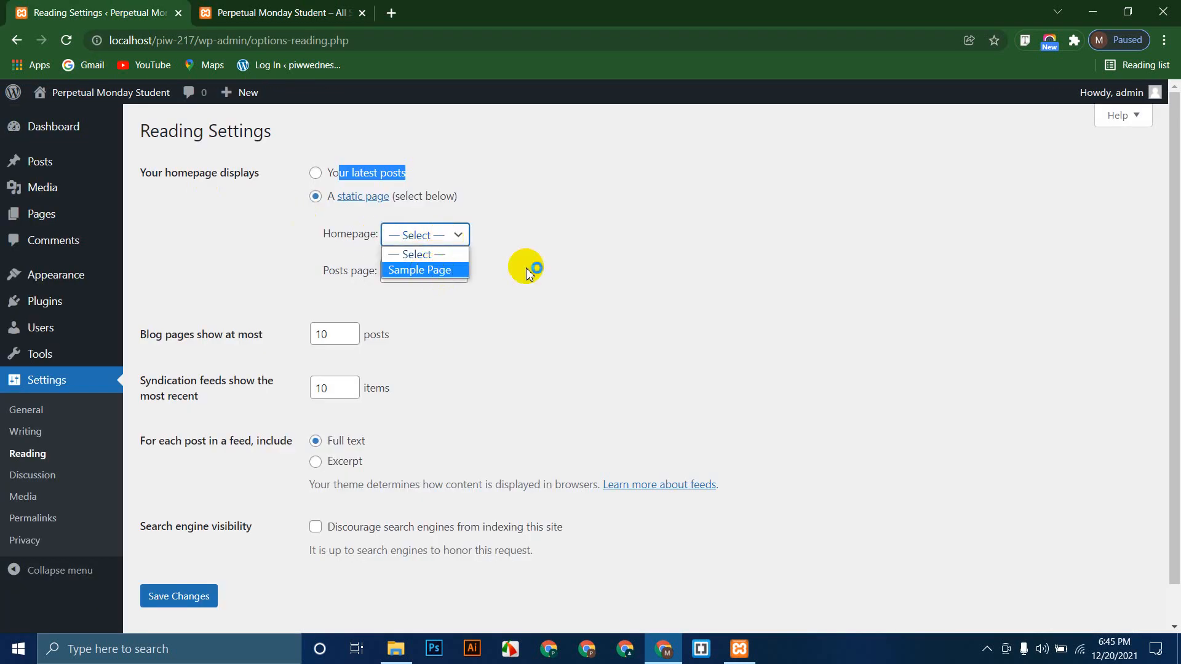
left_click(563, 265)
left_click(203, 13)
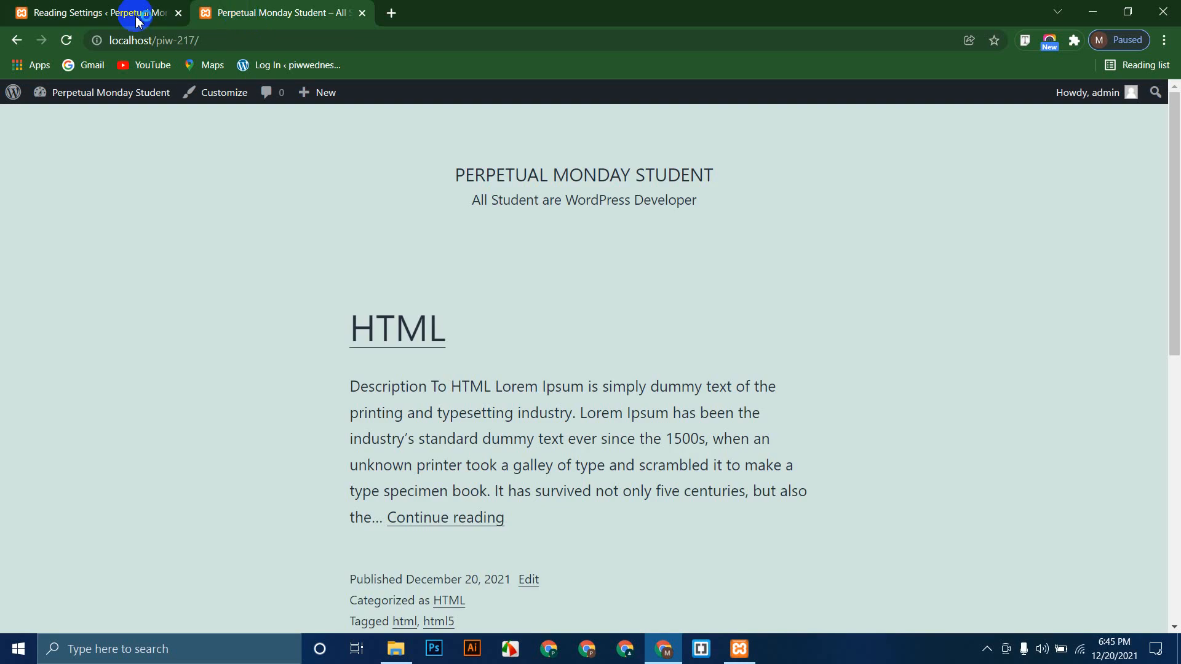
left_click(166, 12)
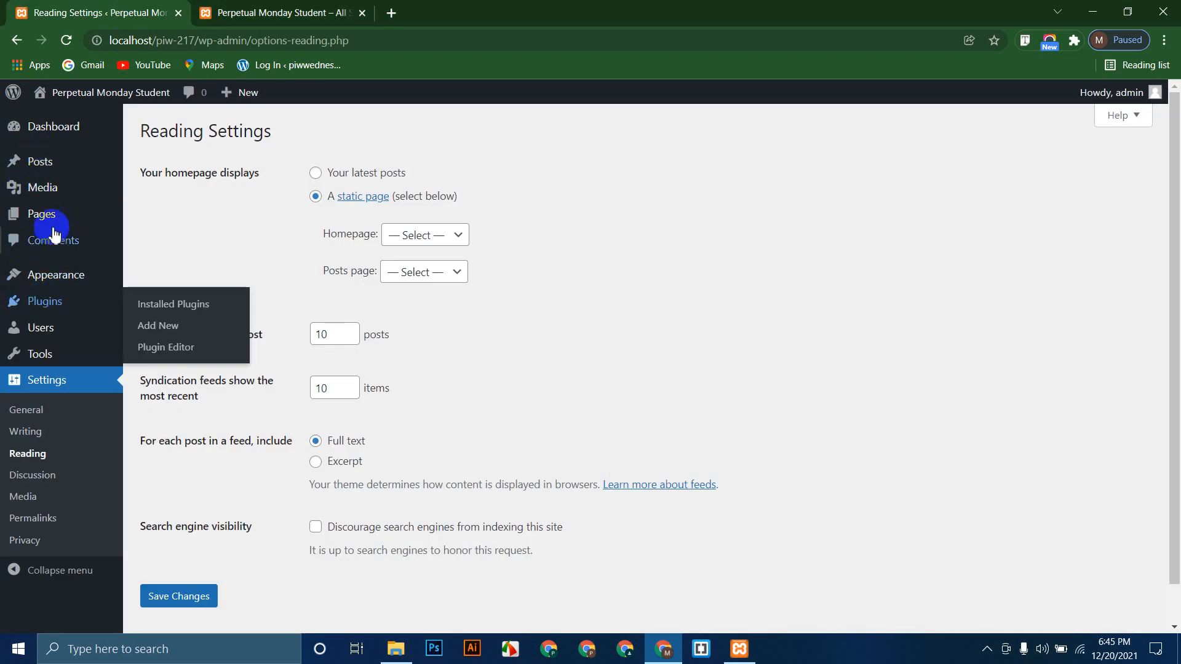
Step: Open the Pages list in a new tab, start a new page, then close it
mouse_move(43, 216)
right_click(167, 223)
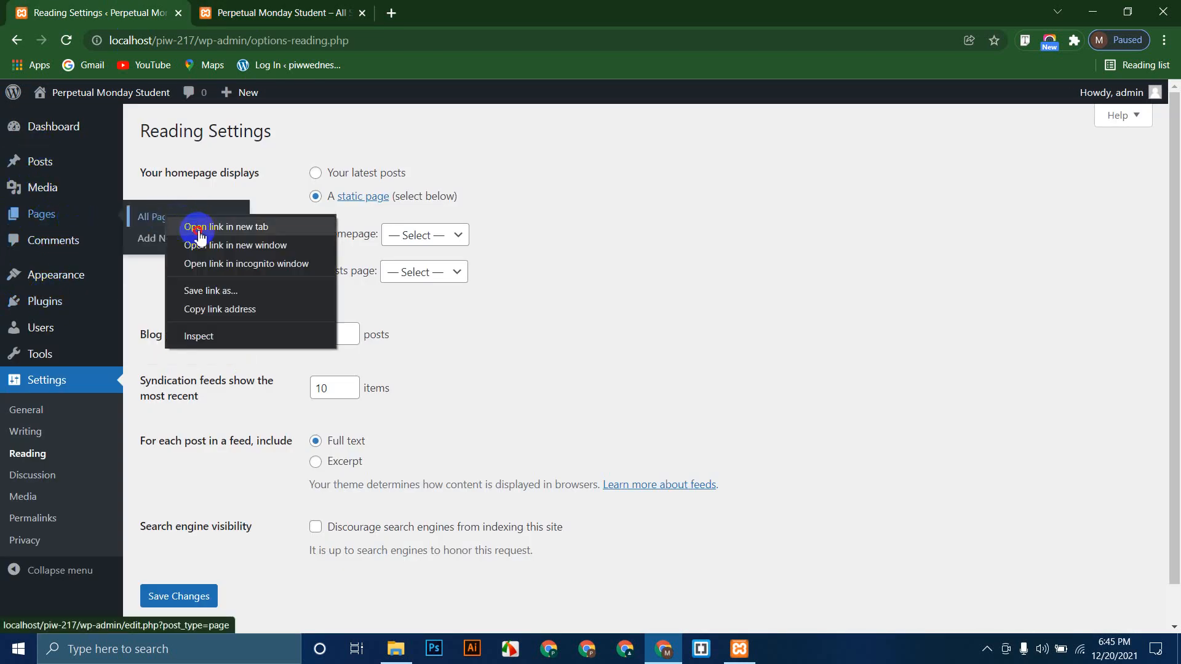
left_click(203, 225)
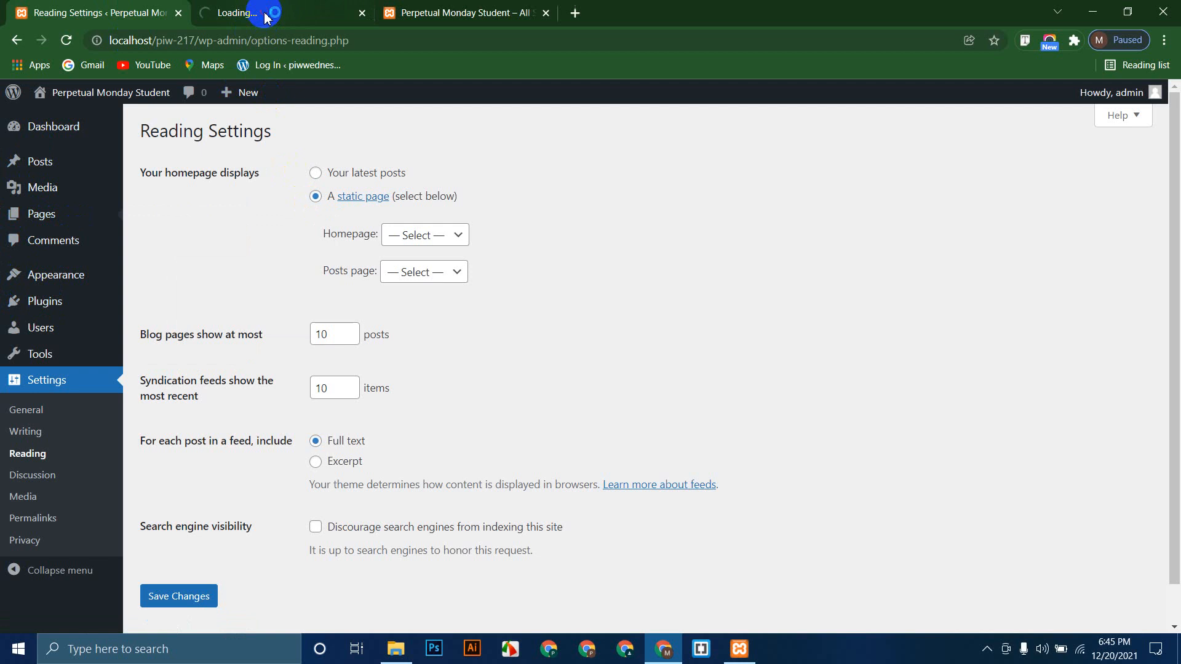
left_click(268, 14)
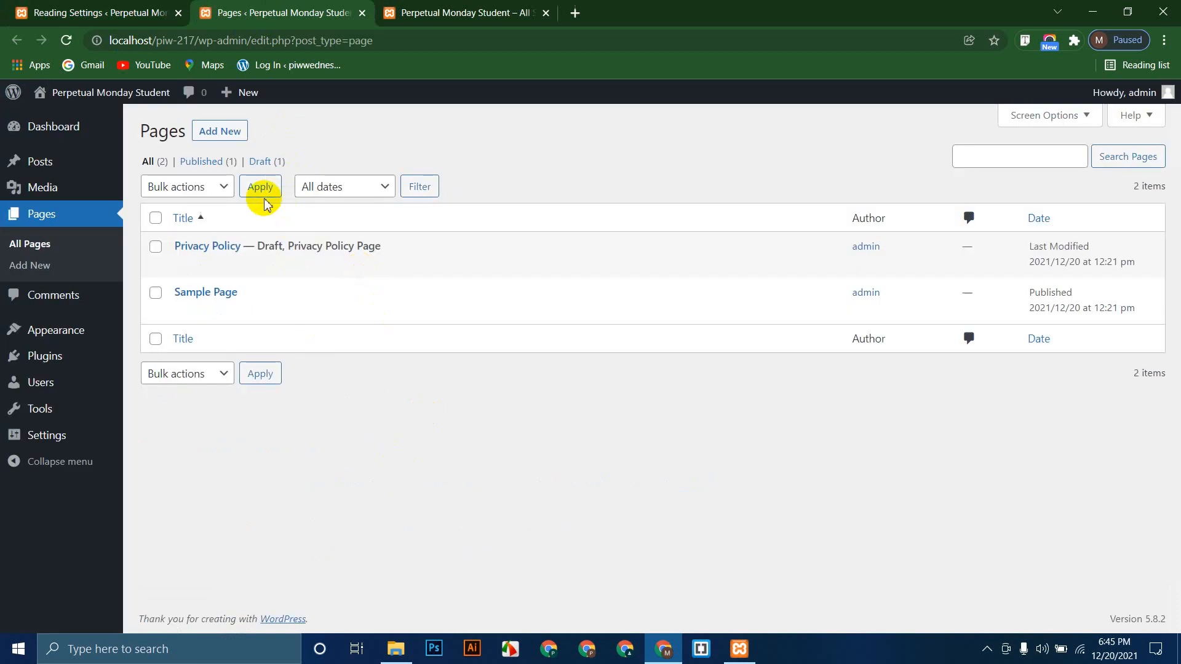
left_click(223, 139)
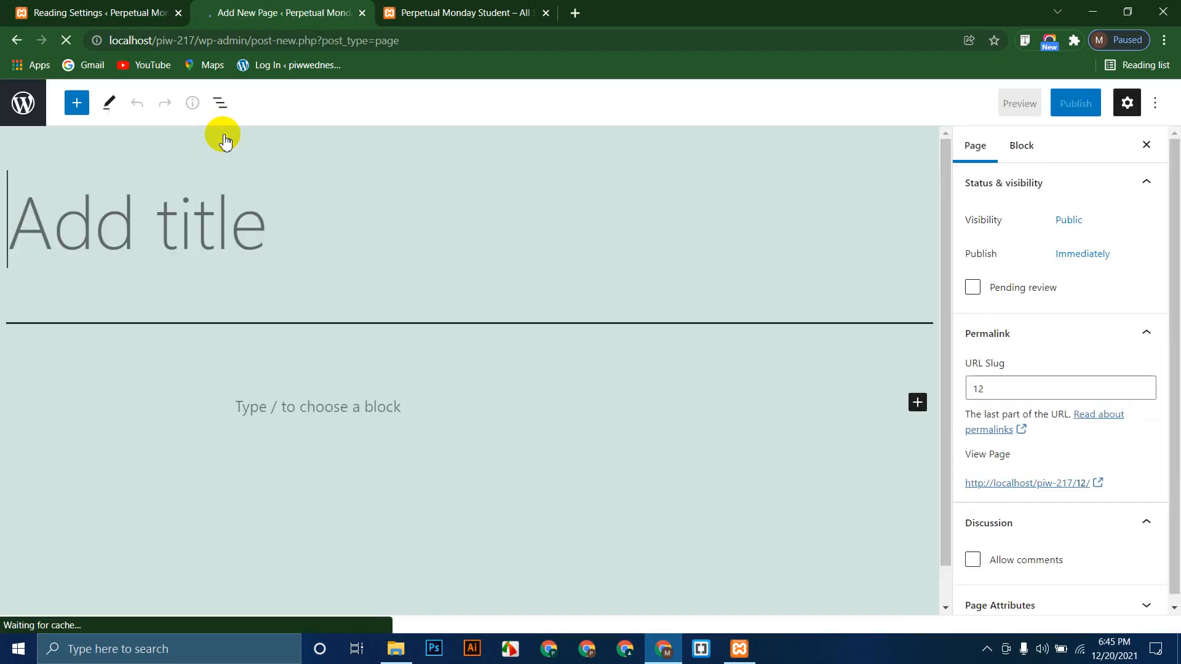
left_click(361, 13)
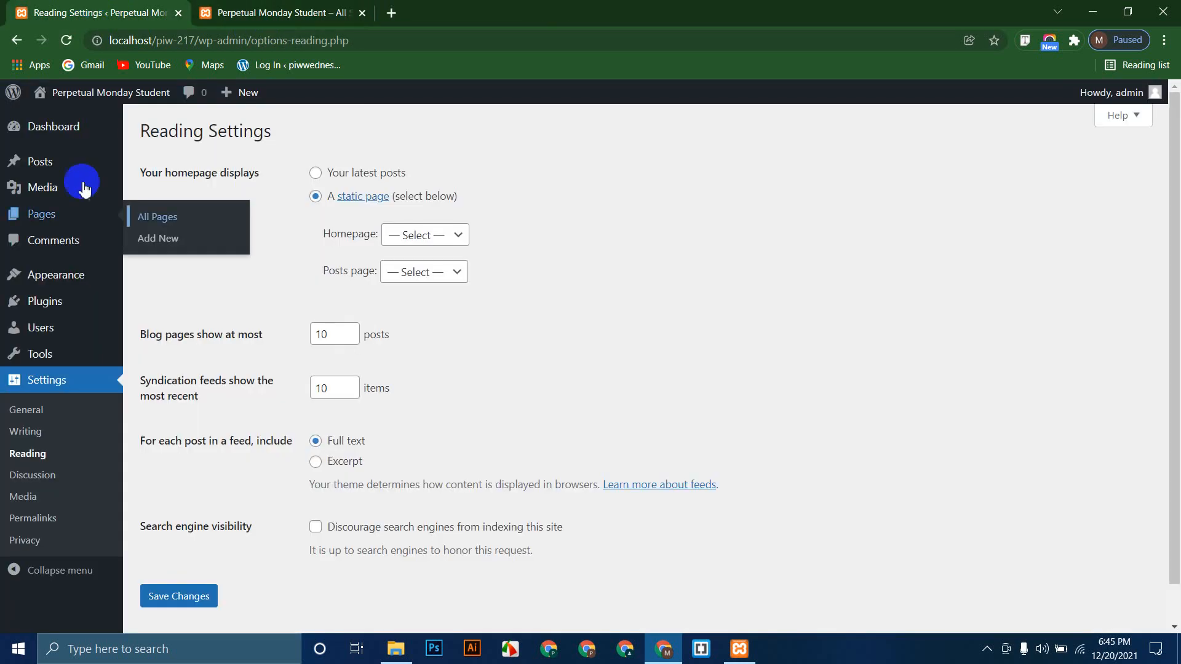
mouse_move(63, 289)
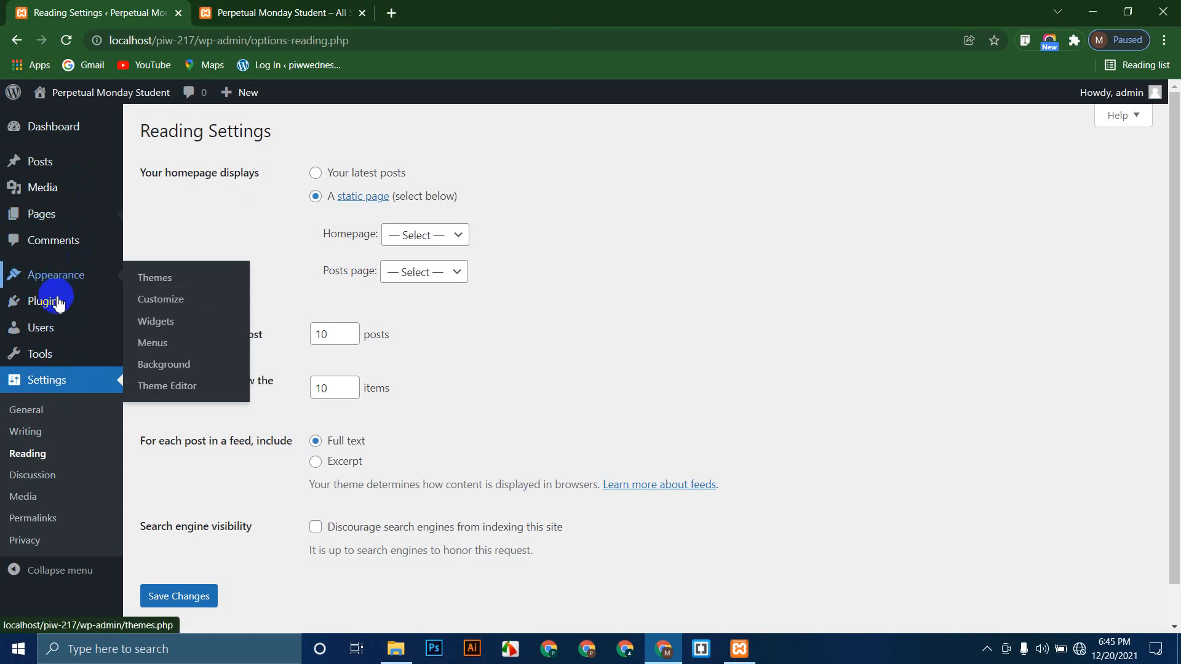
Step: In a new Menus tab, create 'Primary Menu' assigned to the primary location
right_click(159, 345)
left_click(209, 368)
left_click(473, 7)
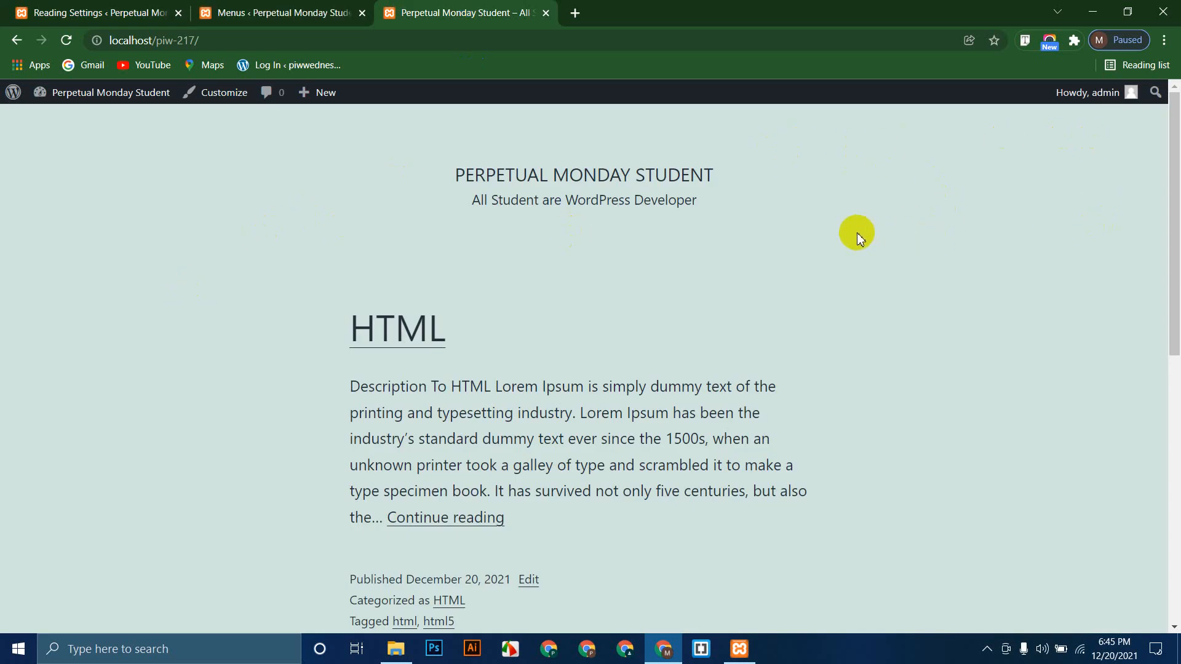
left_click(277, 22)
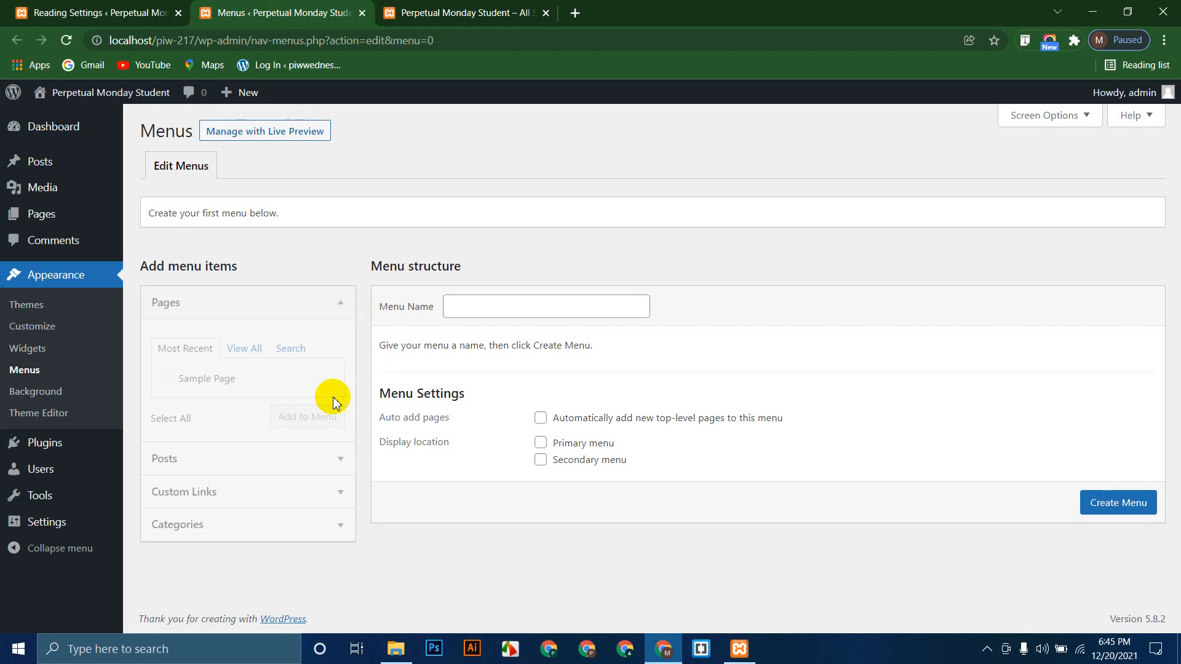
left_click(483, 308)
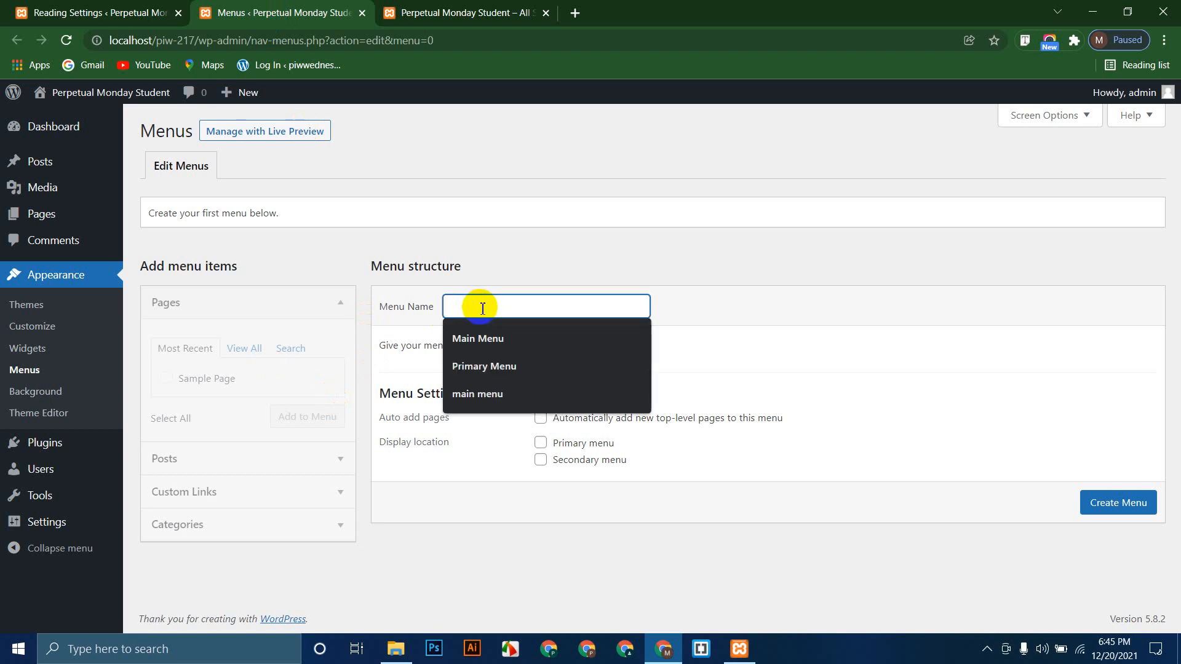
left_click(486, 367)
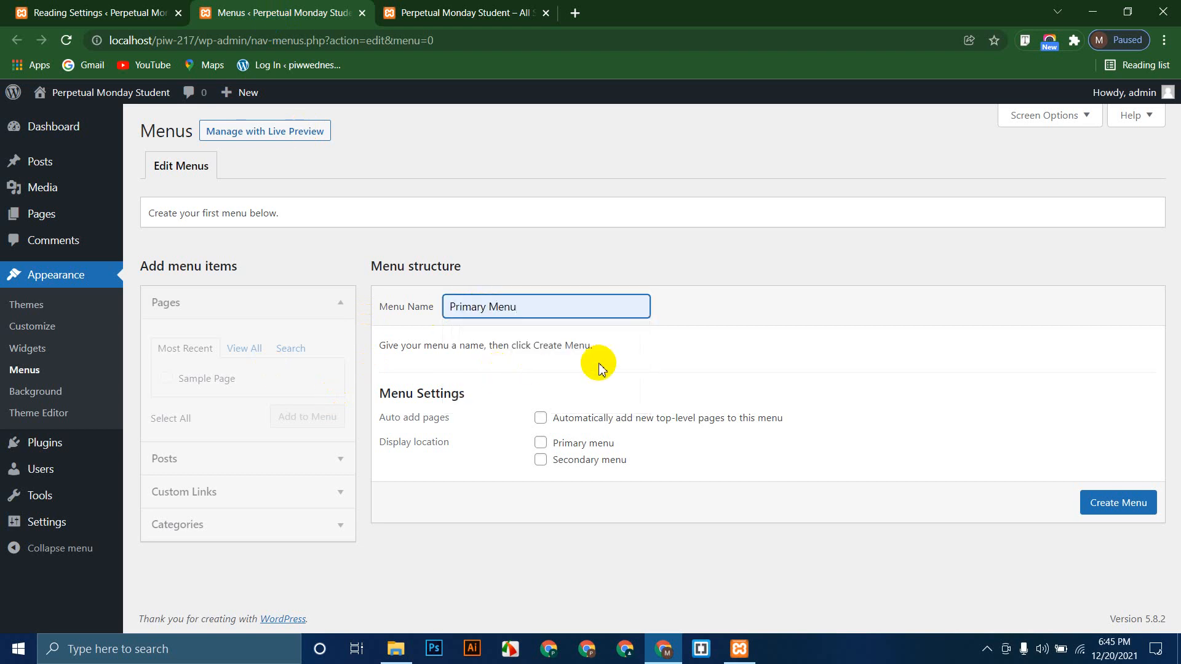
left_click(541, 443)
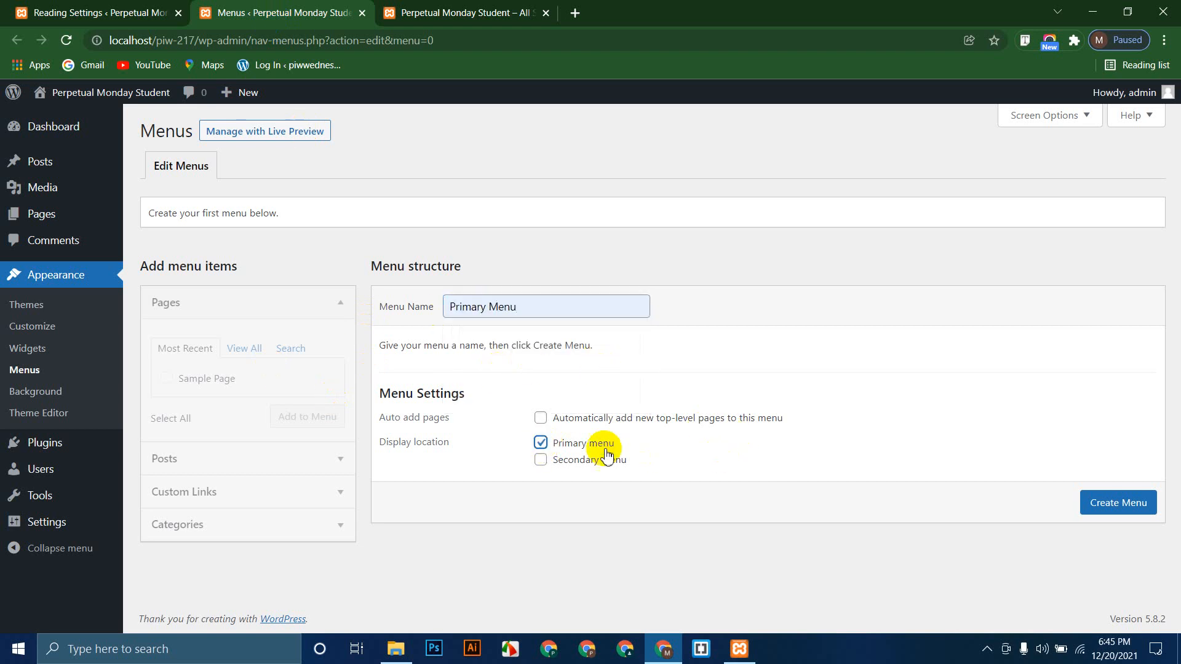
left_click(1109, 506)
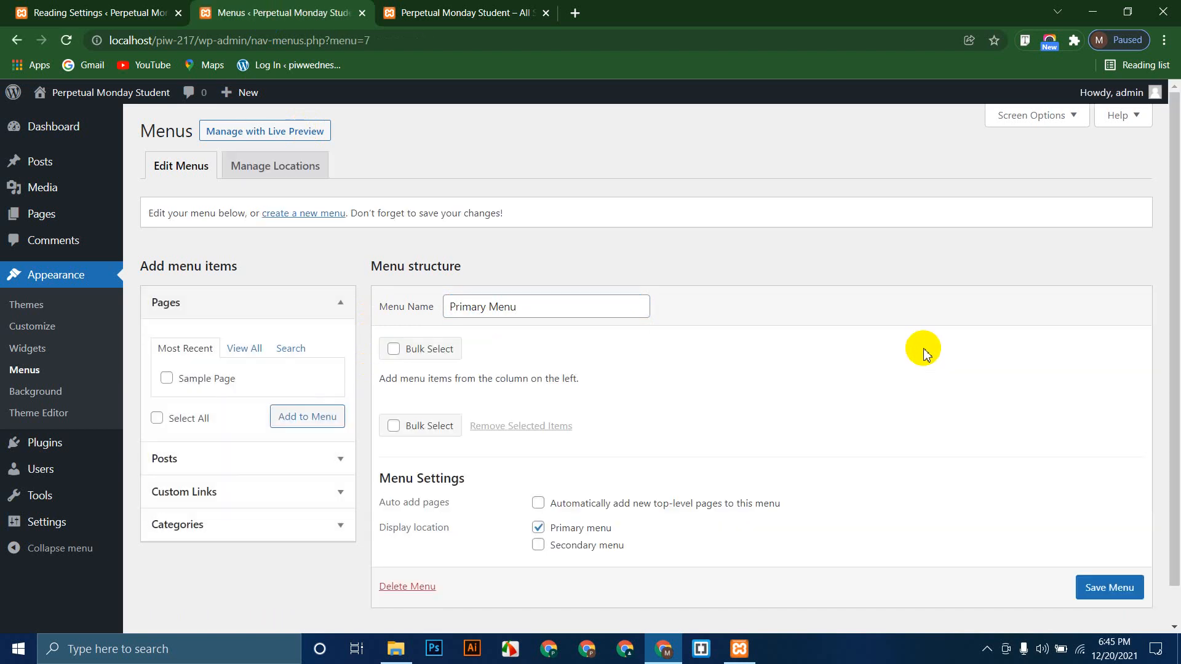
Step: Add Sample Page to the menu and glance at the live preview
scroll(703, 397, "down", 1)
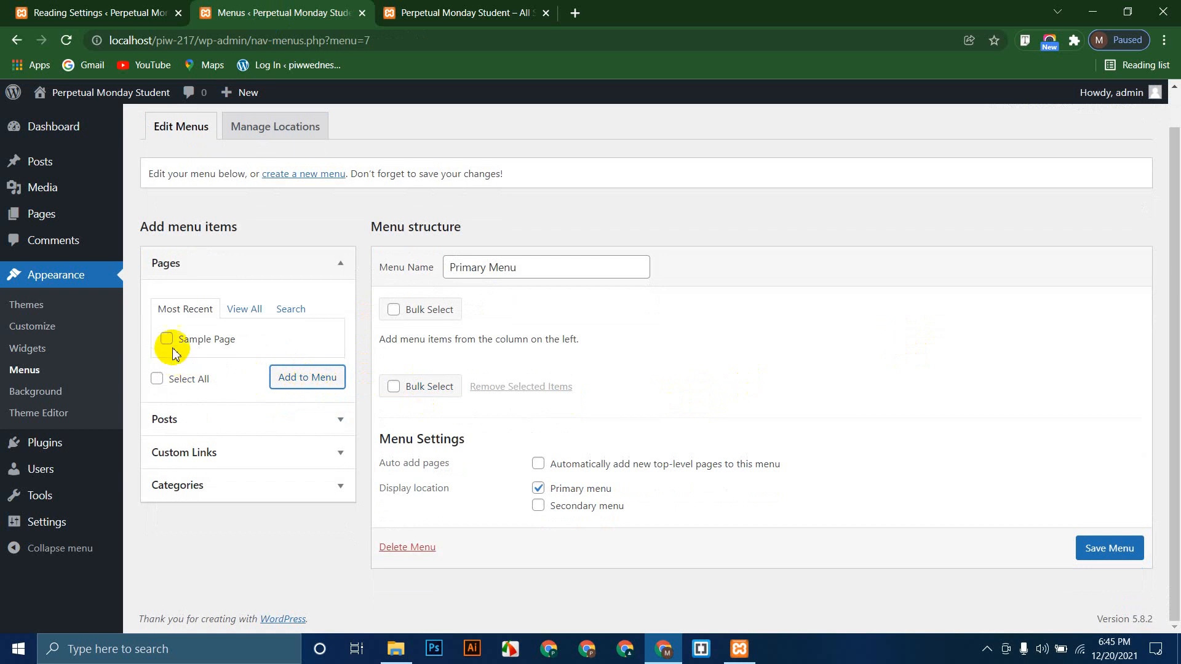
left_click(161, 383)
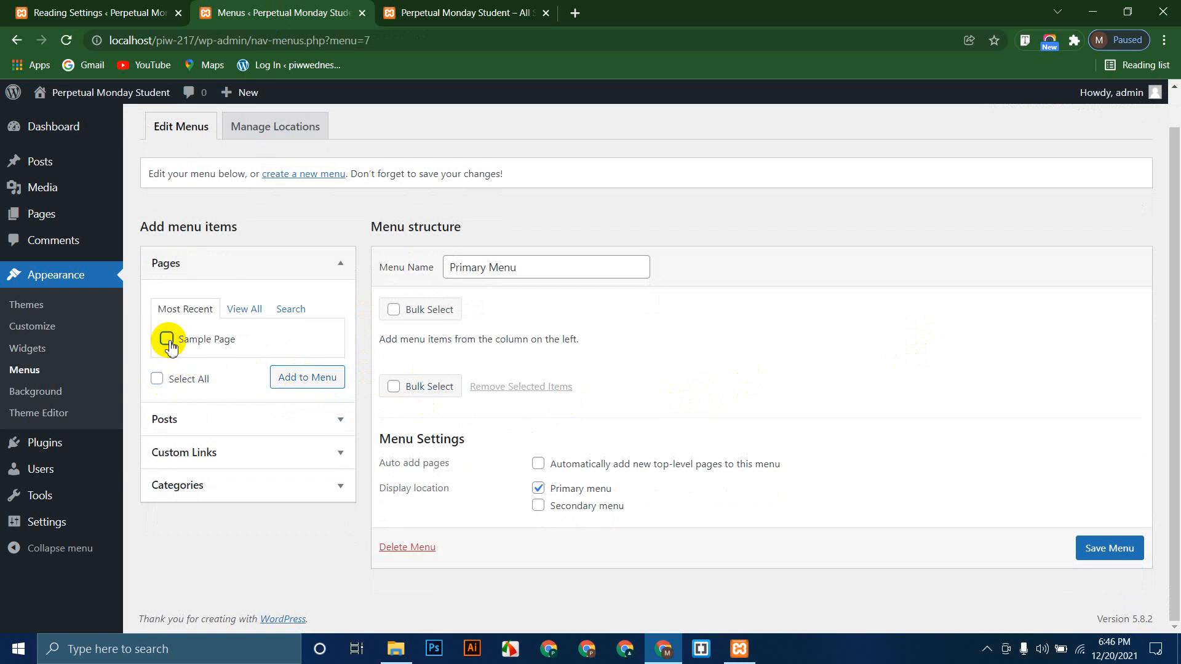
left_click(305, 377)
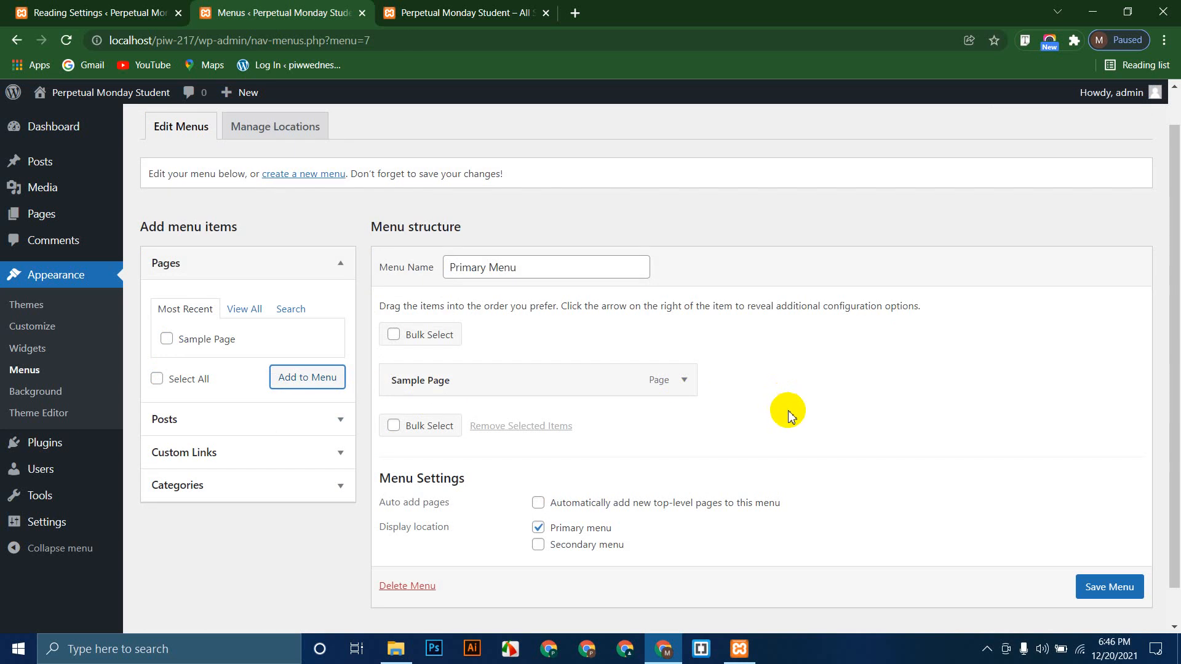
scroll(781, 424, "up", 1)
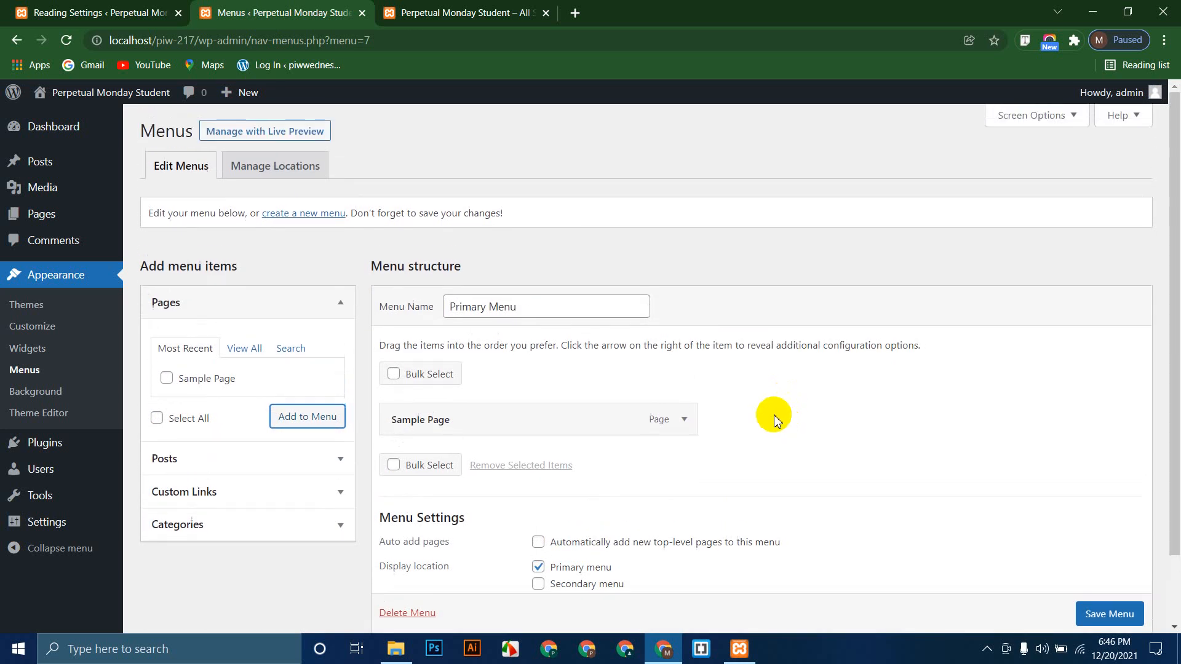
right_click(310, 134)
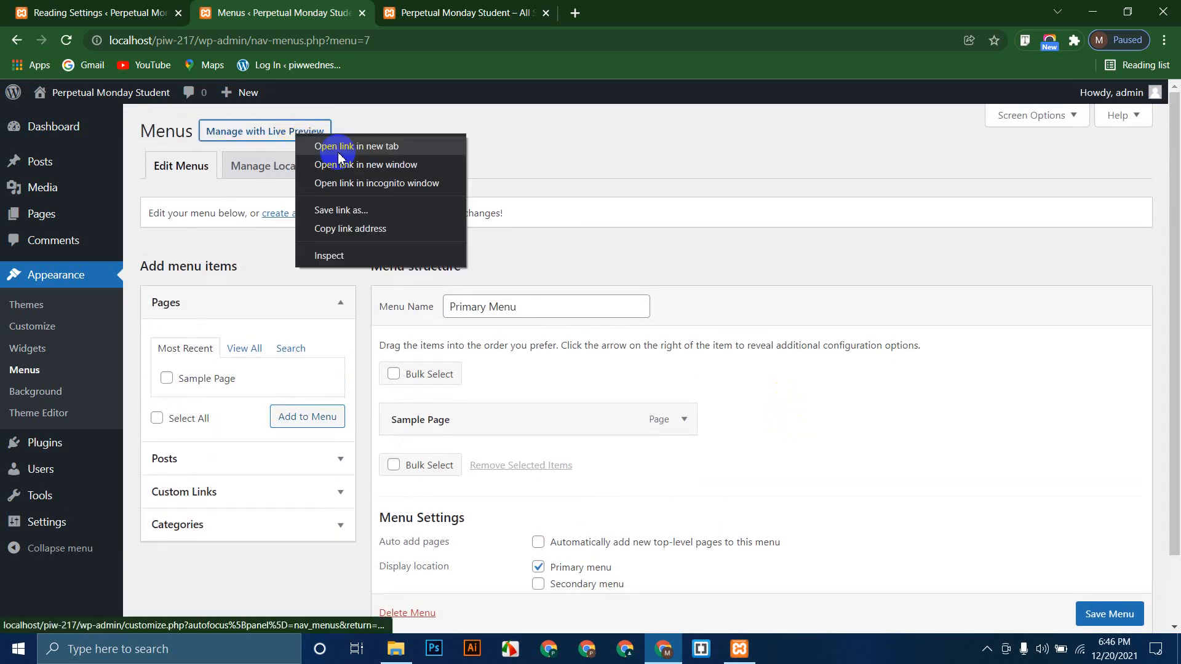
left_click(347, 146)
left_click(424, 12)
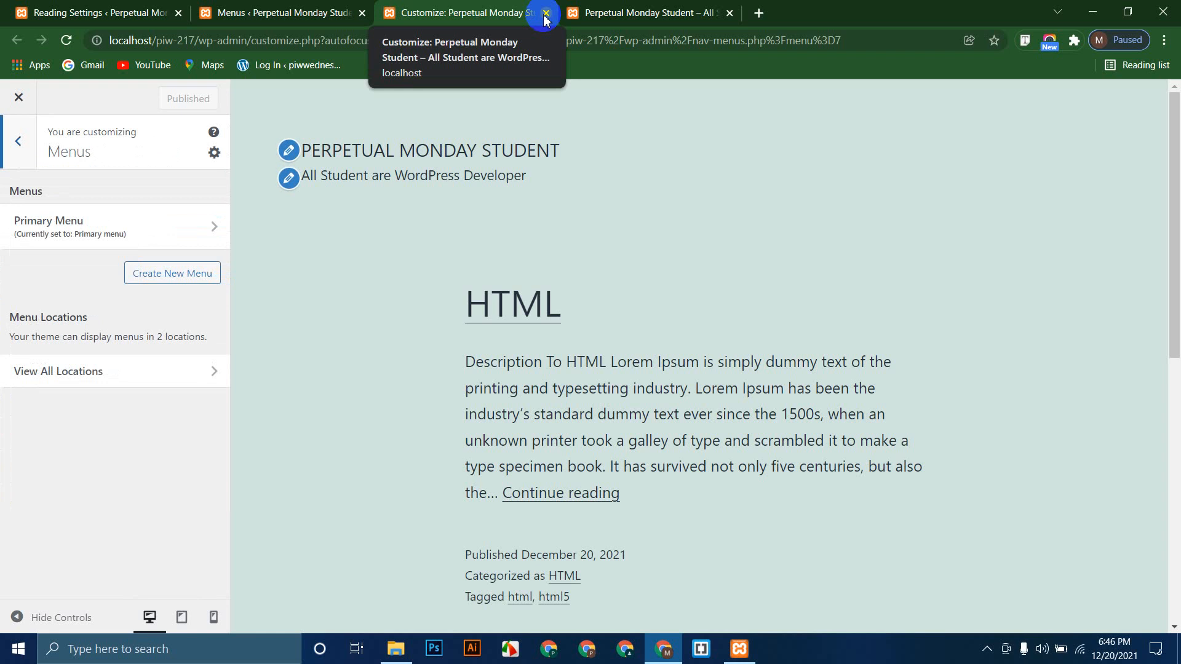
left_click(546, 12)
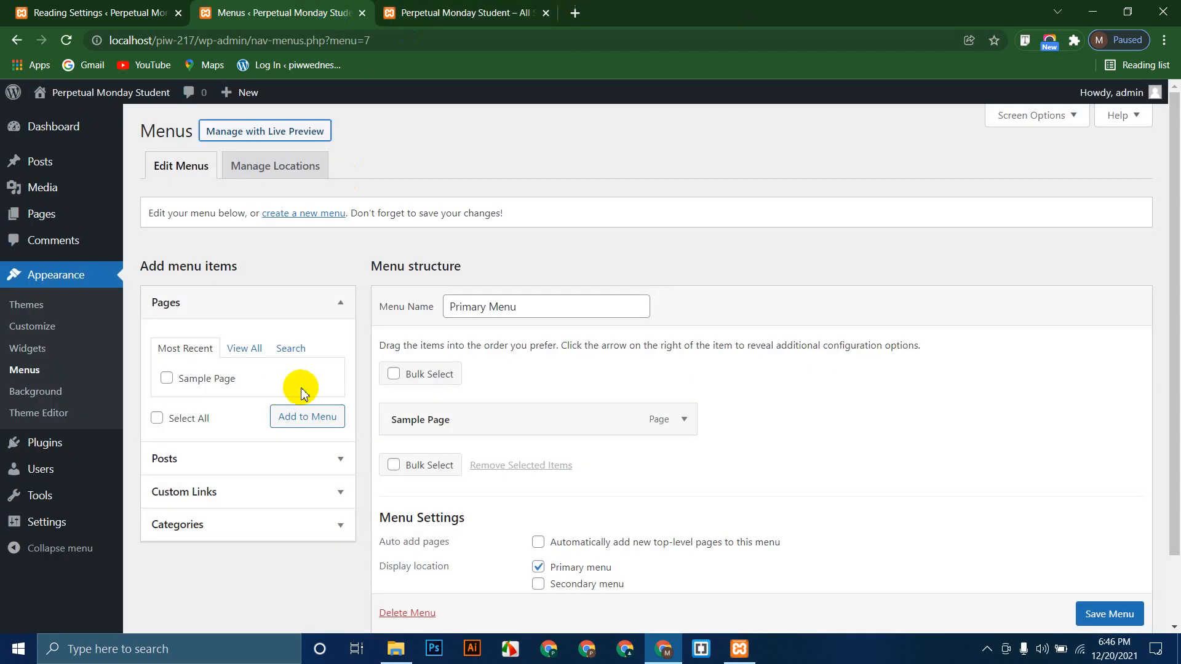
Step: Relabel Sample Page as Home, tick the secondary location, and save the menu
scroll(266, 499, "down", 2)
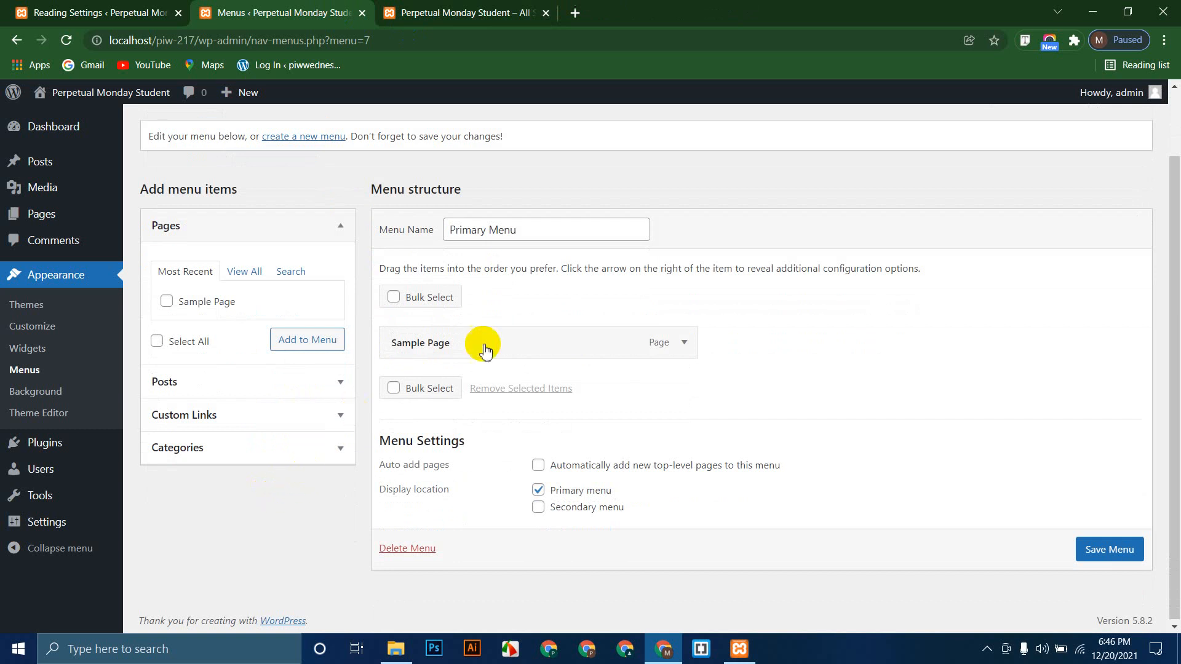
scroll(646, 344, "up", 1)
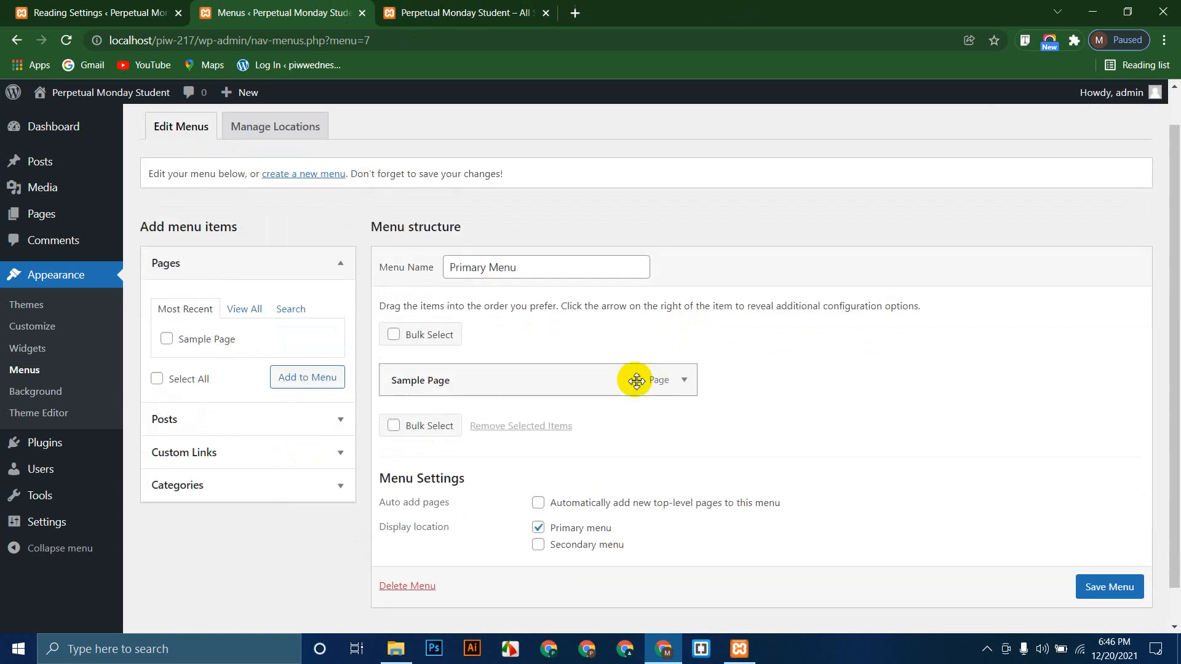
left_click(684, 382)
scroll(677, 424, "down", 1)
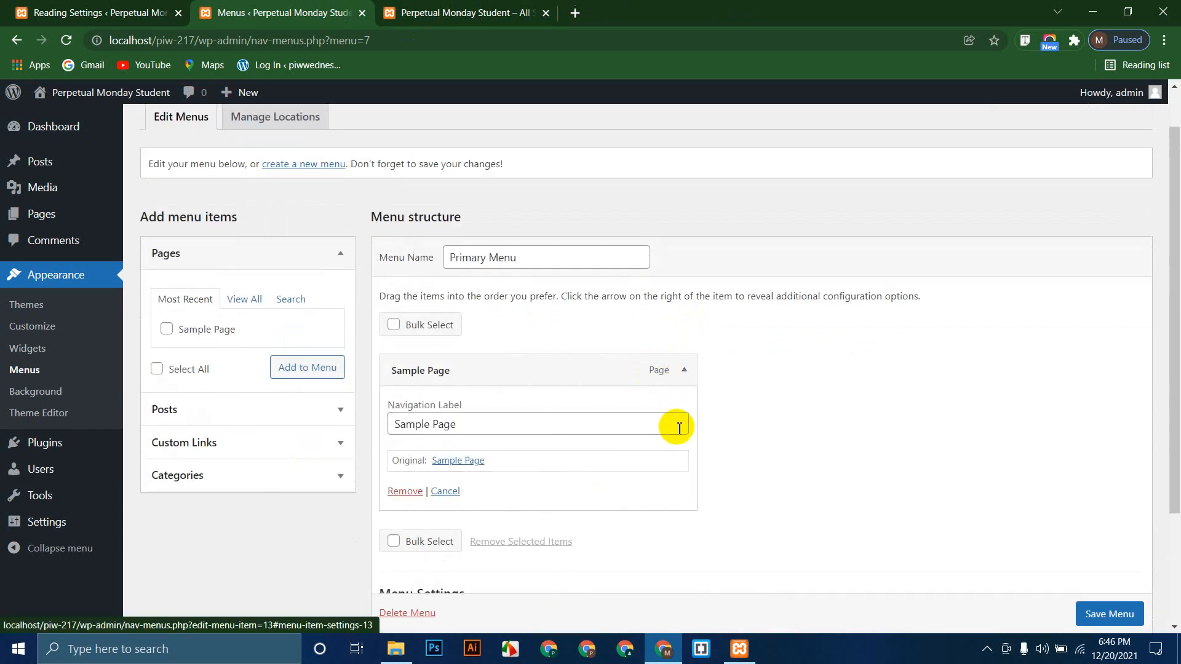
left_click_drag(472, 356, 332, 363)
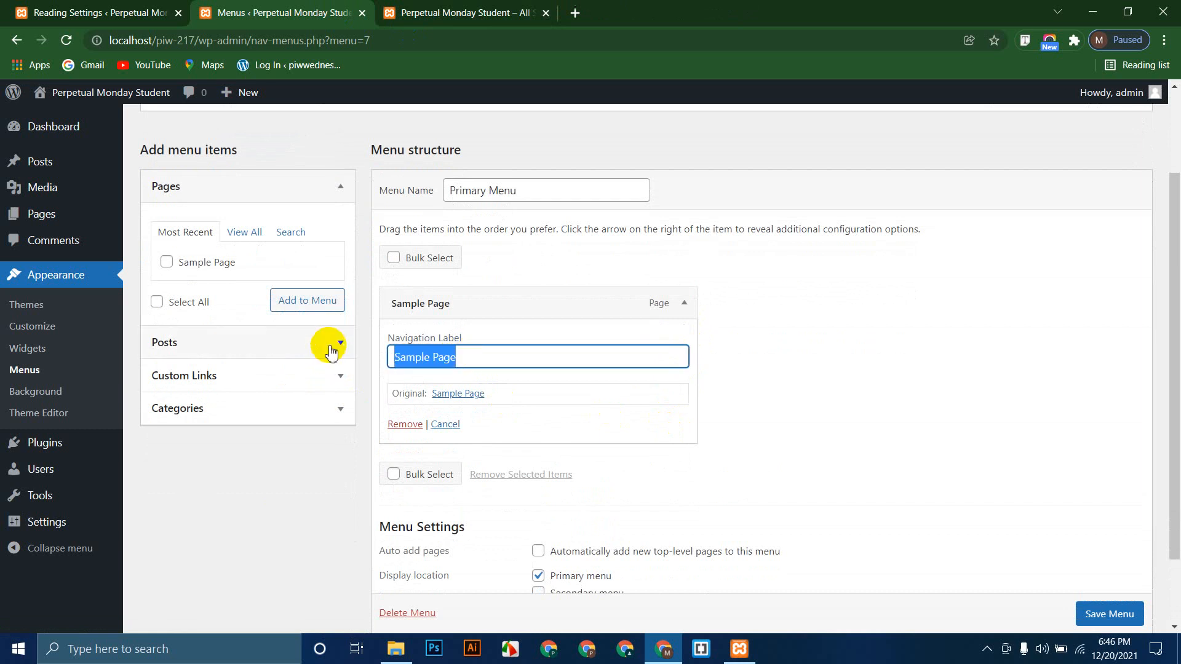
type("Home")
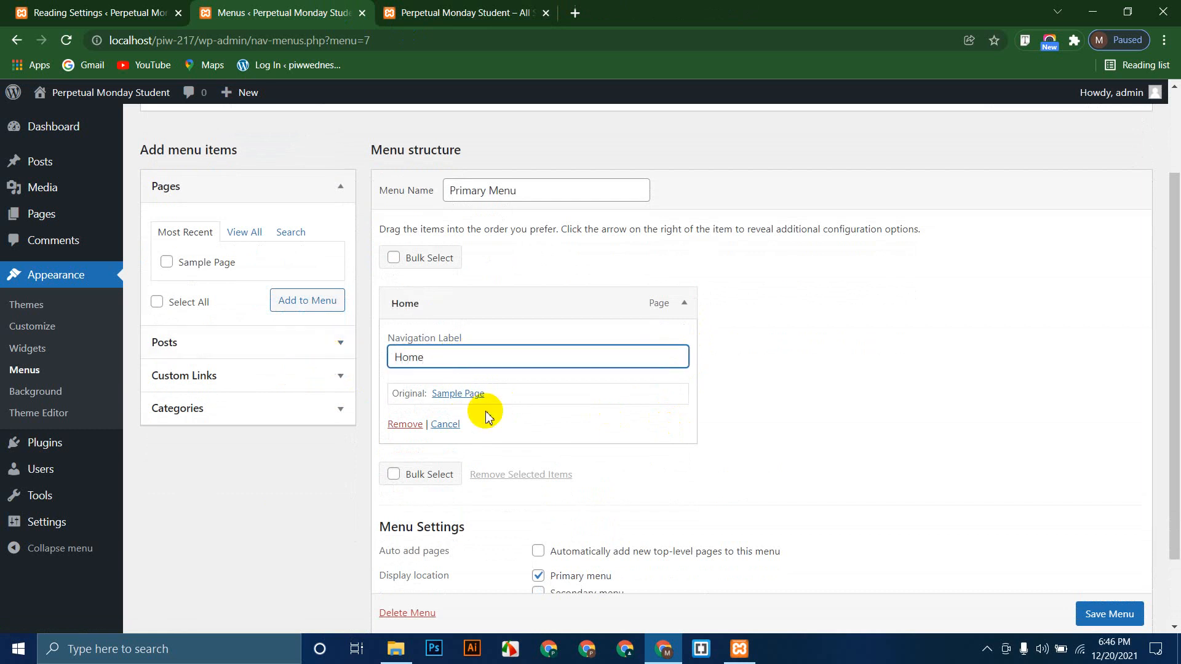
left_click(660, 422)
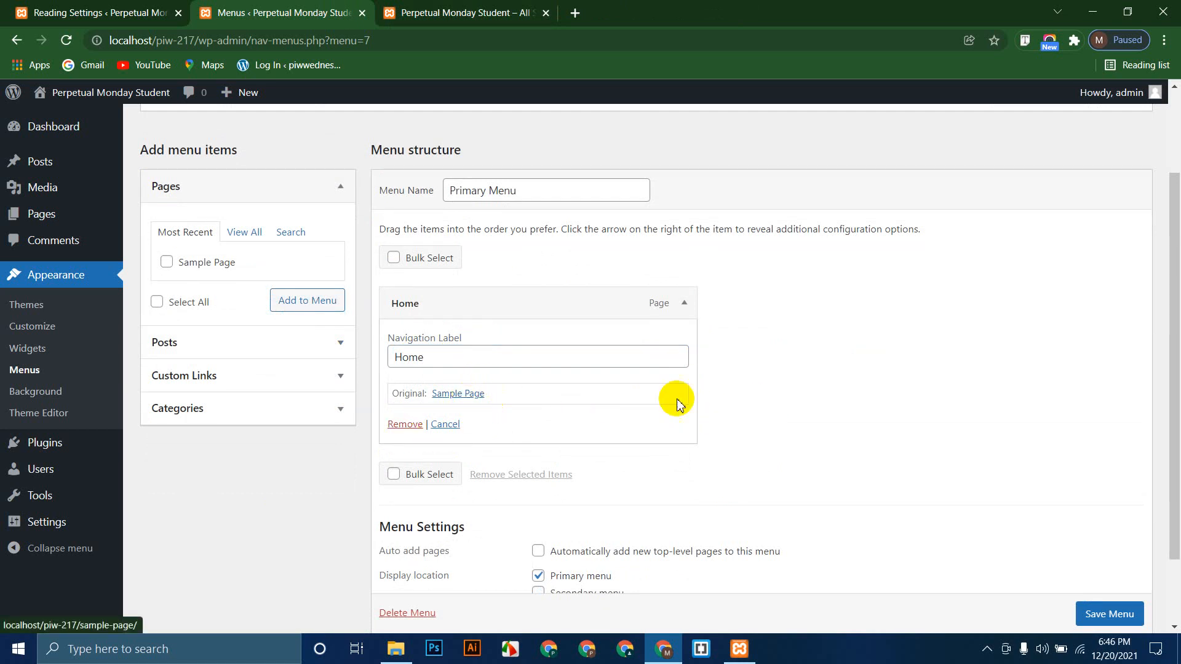
left_click(684, 302)
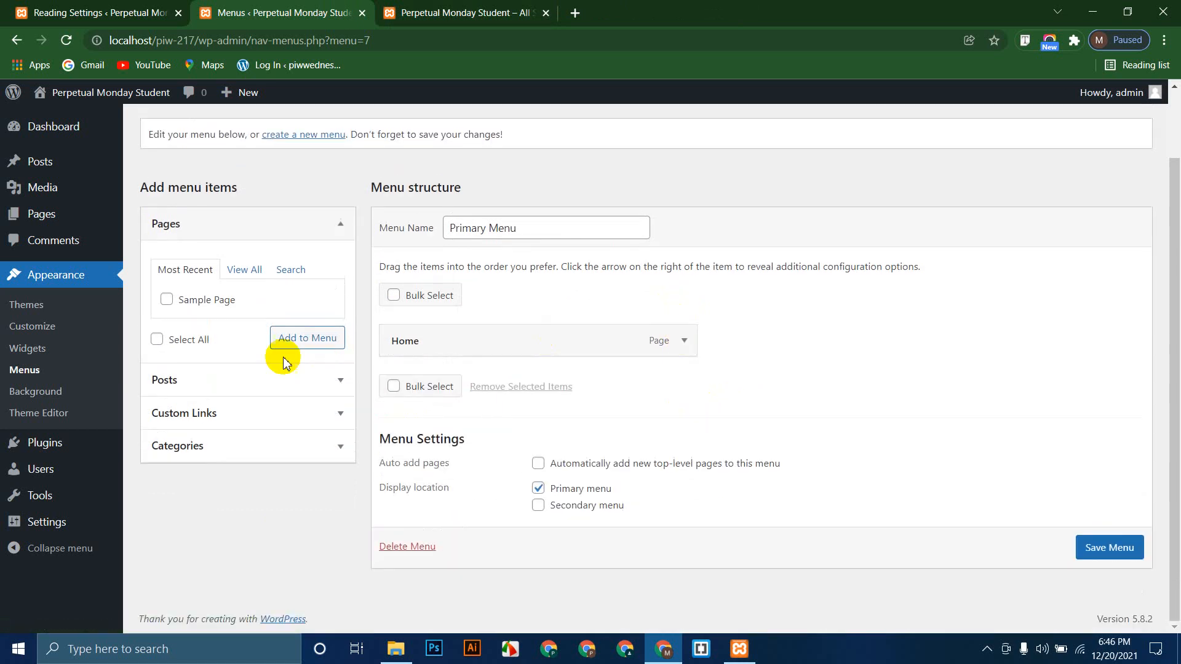
left_click(538, 463)
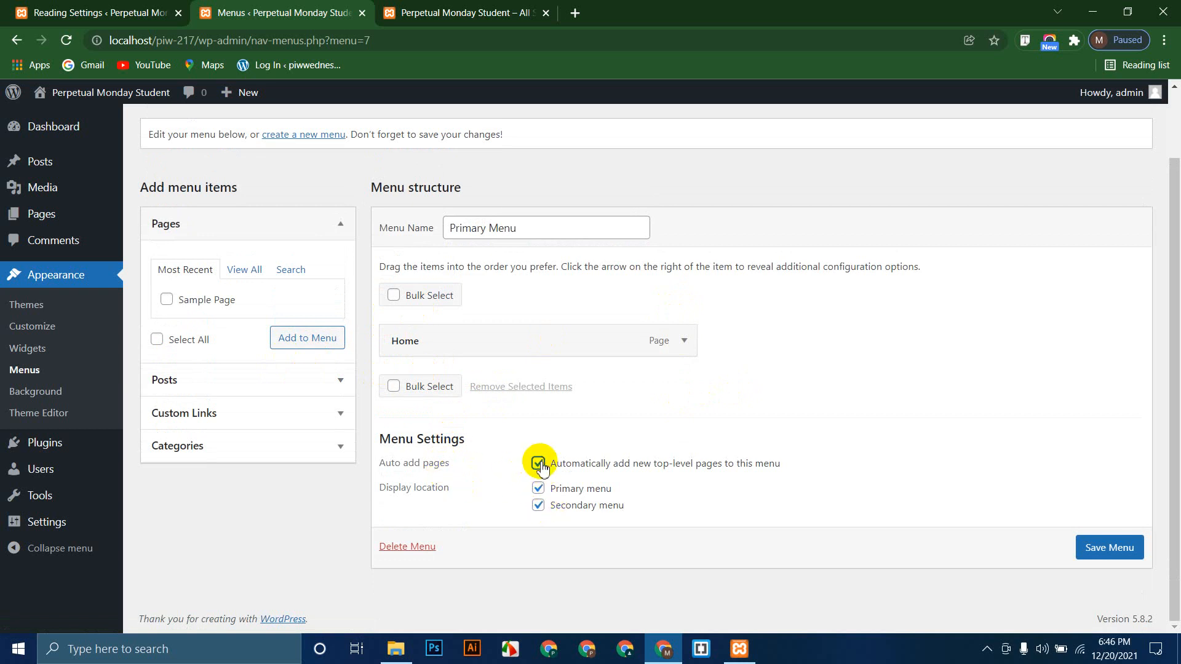
left_click(1101, 547)
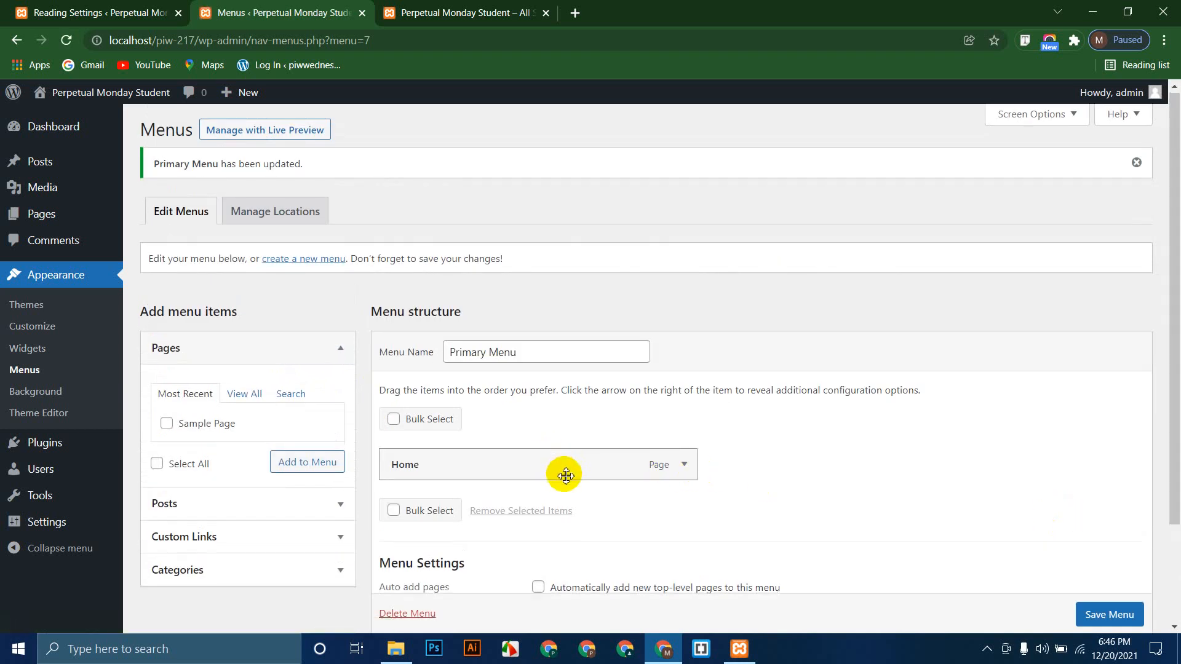
scroll(564, 475, "down", 3)
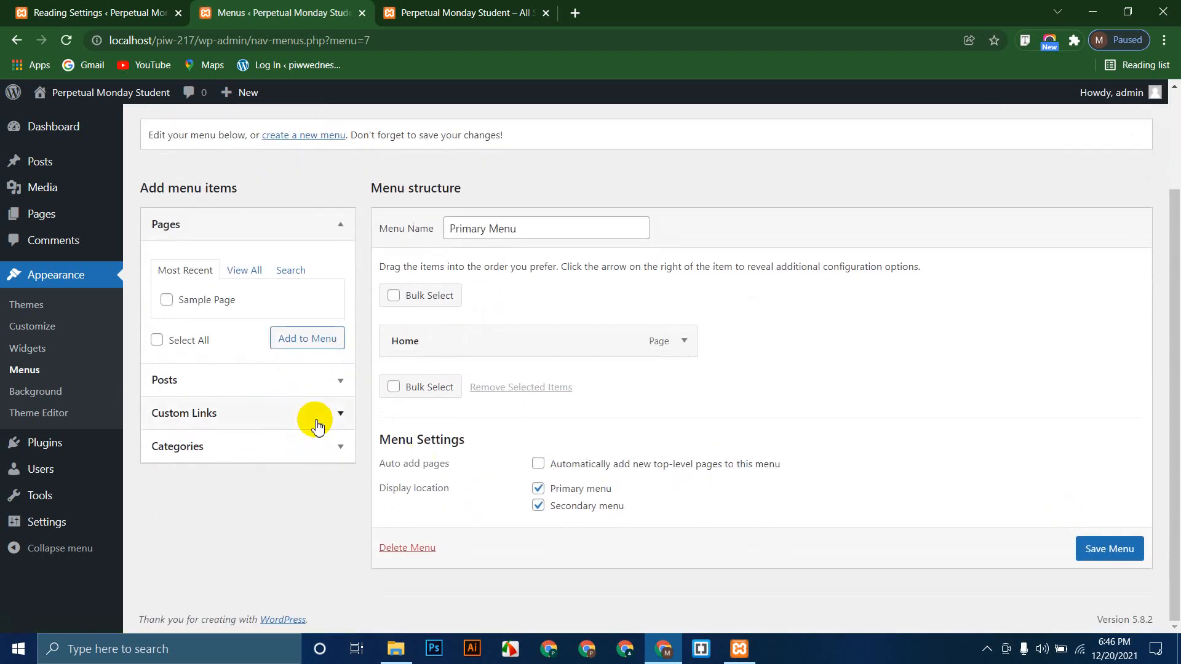
Step: Add all pages to the menu and relabel the new Home link as About
left_click(252, 273)
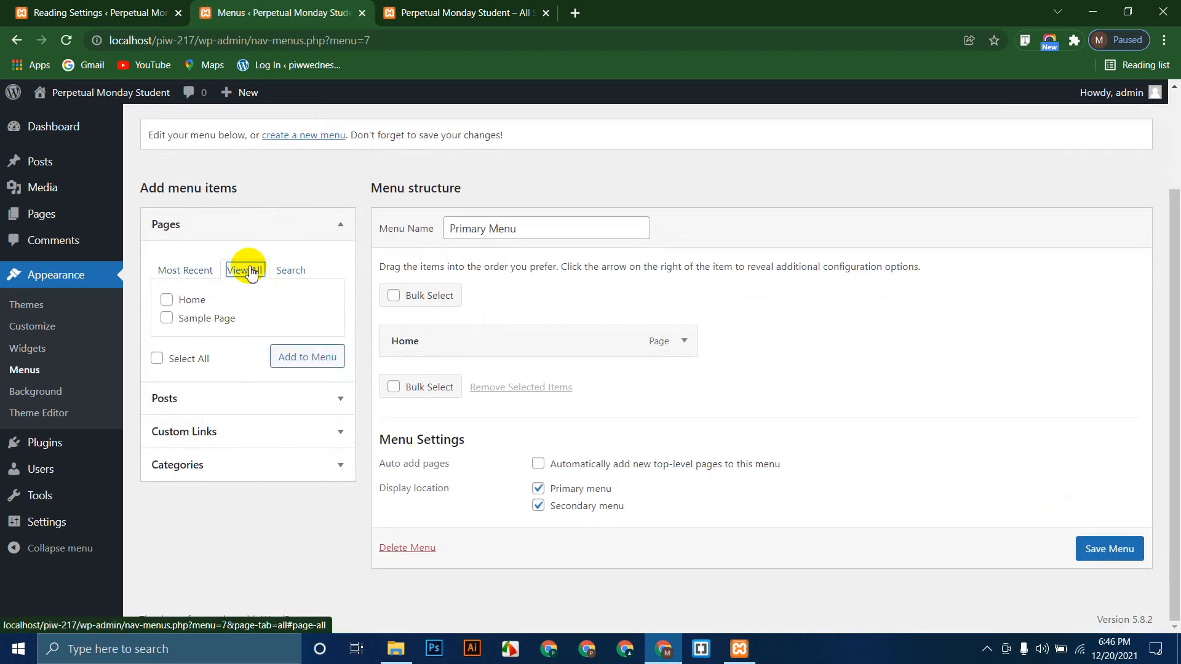
left_click(157, 360)
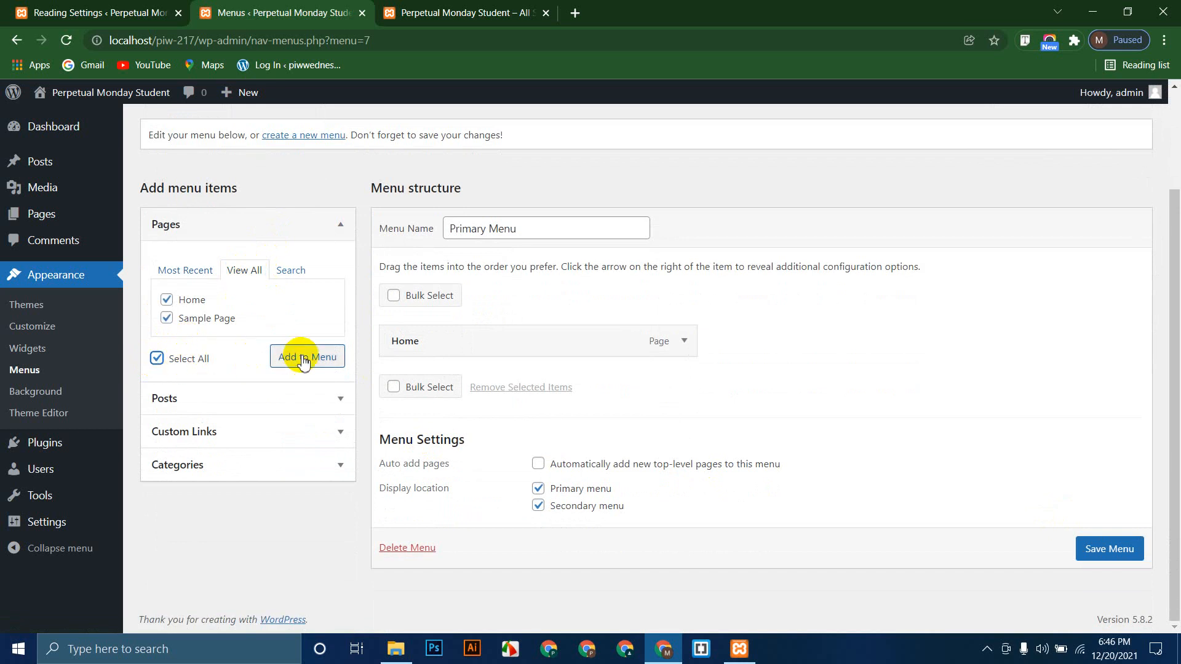
left_click(302, 356)
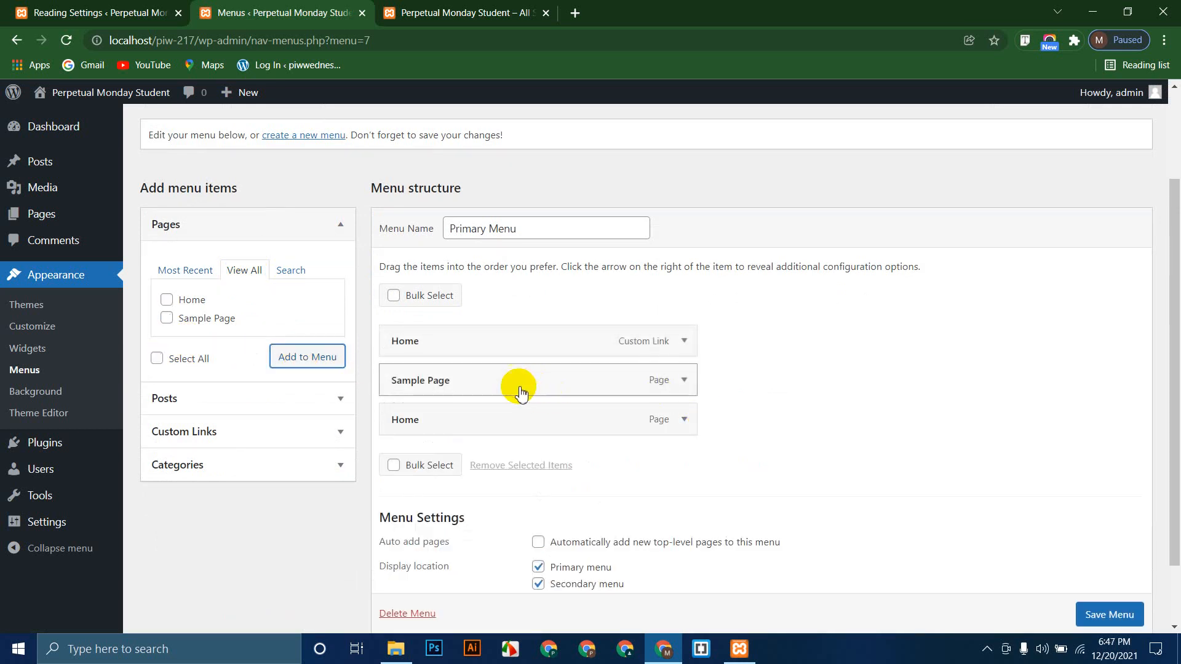
left_click(684, 342)
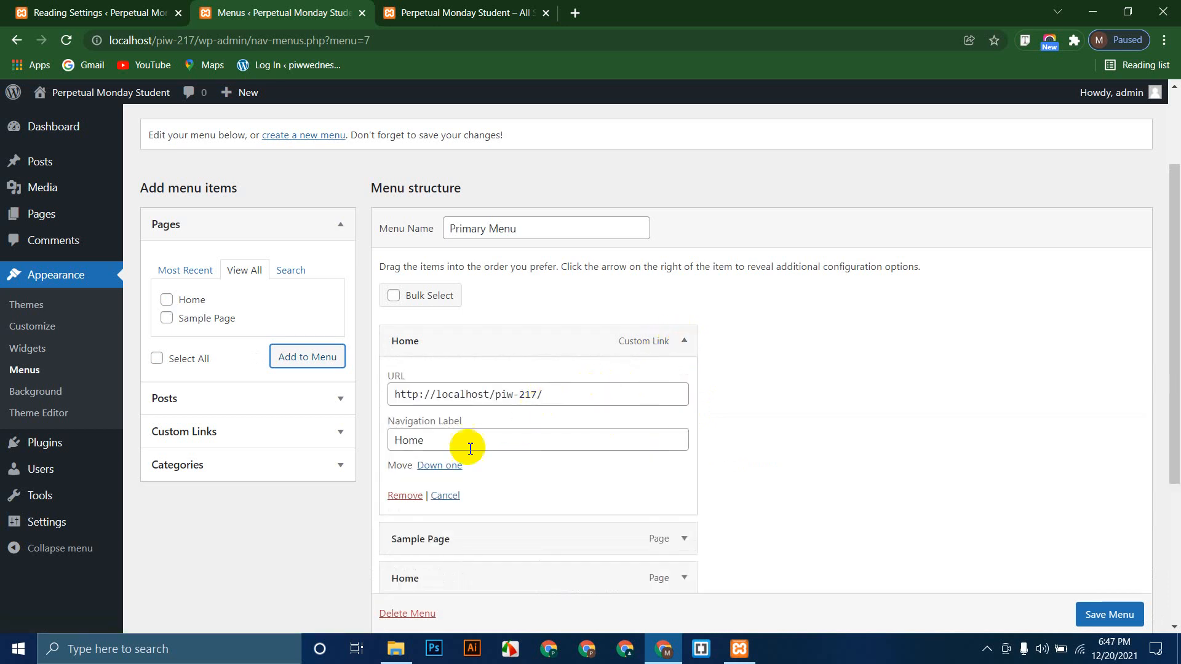
left_click(424, 441)
left_click_drag(424, 442, 395, 438)
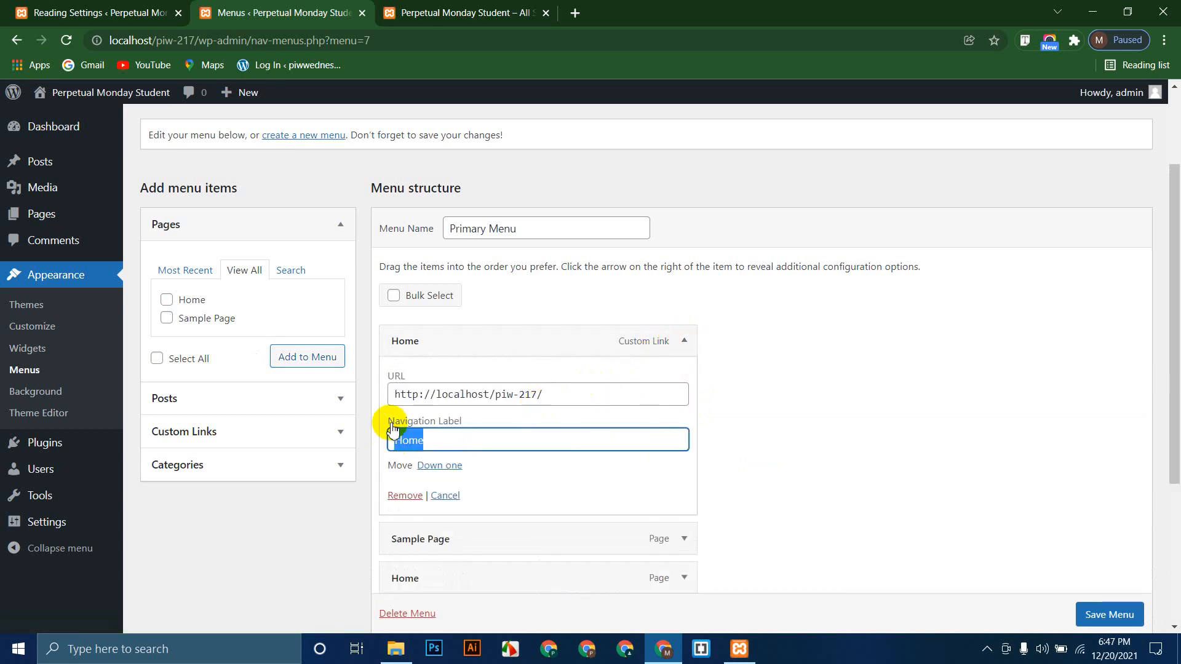
type("About")
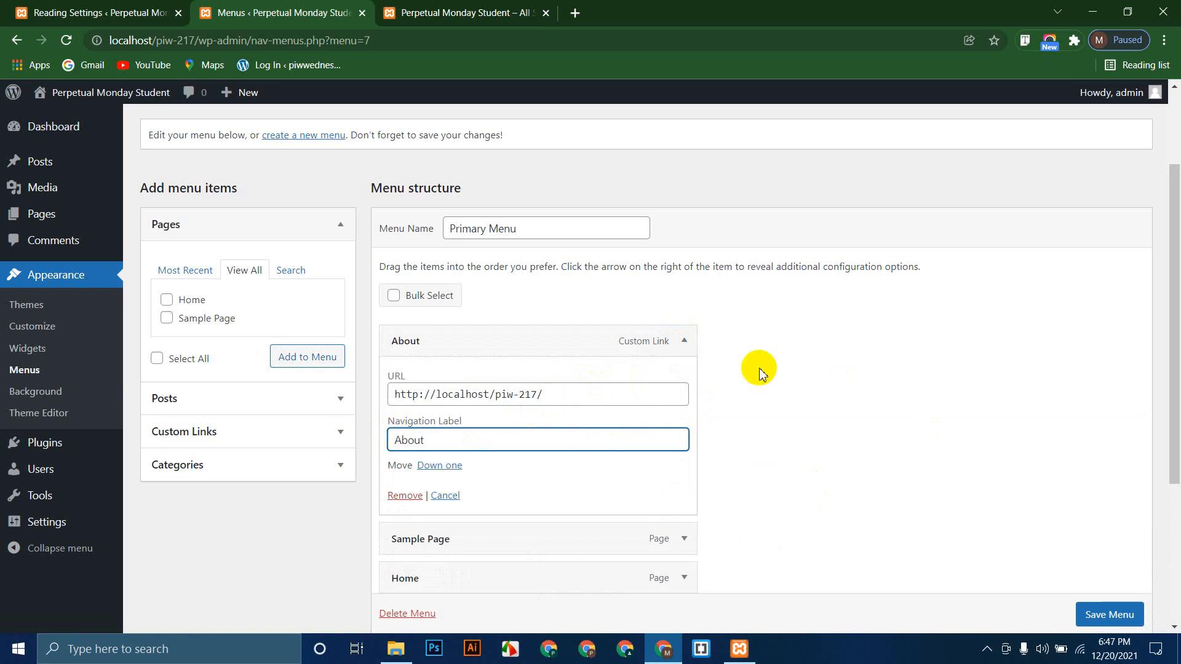
left_click(684, 342)
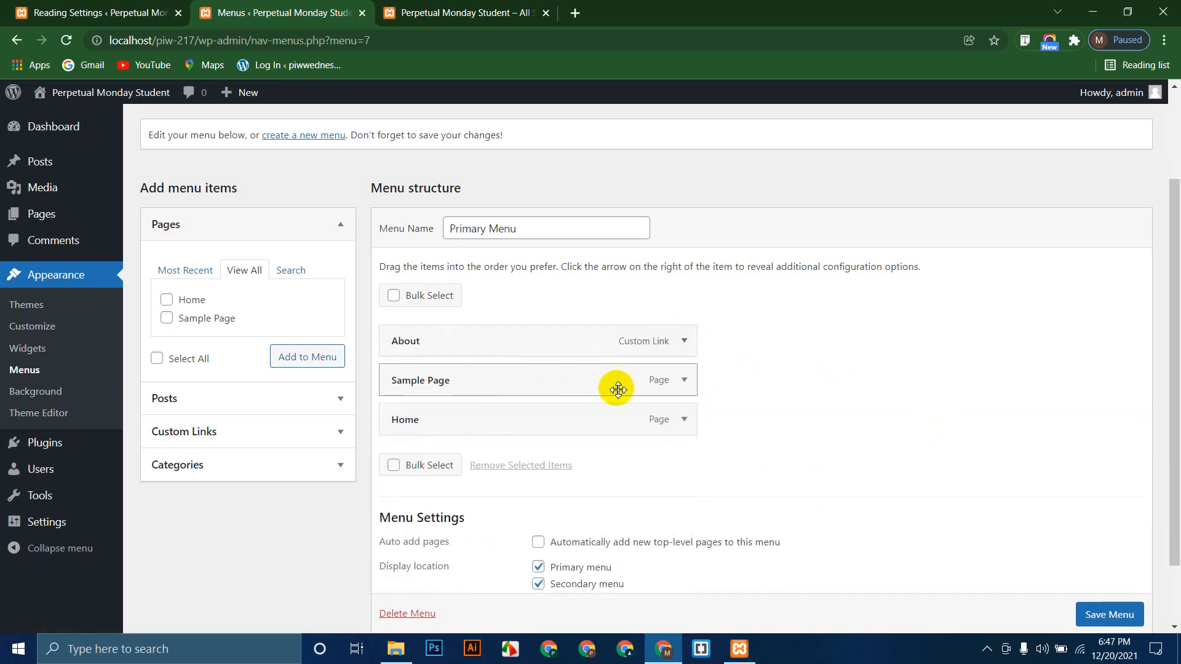
Step: Relabel Sample Page as Service and save the menu
left_click(684, 379)
left_click_drag(458, 433, 390, 433)
type("Service")
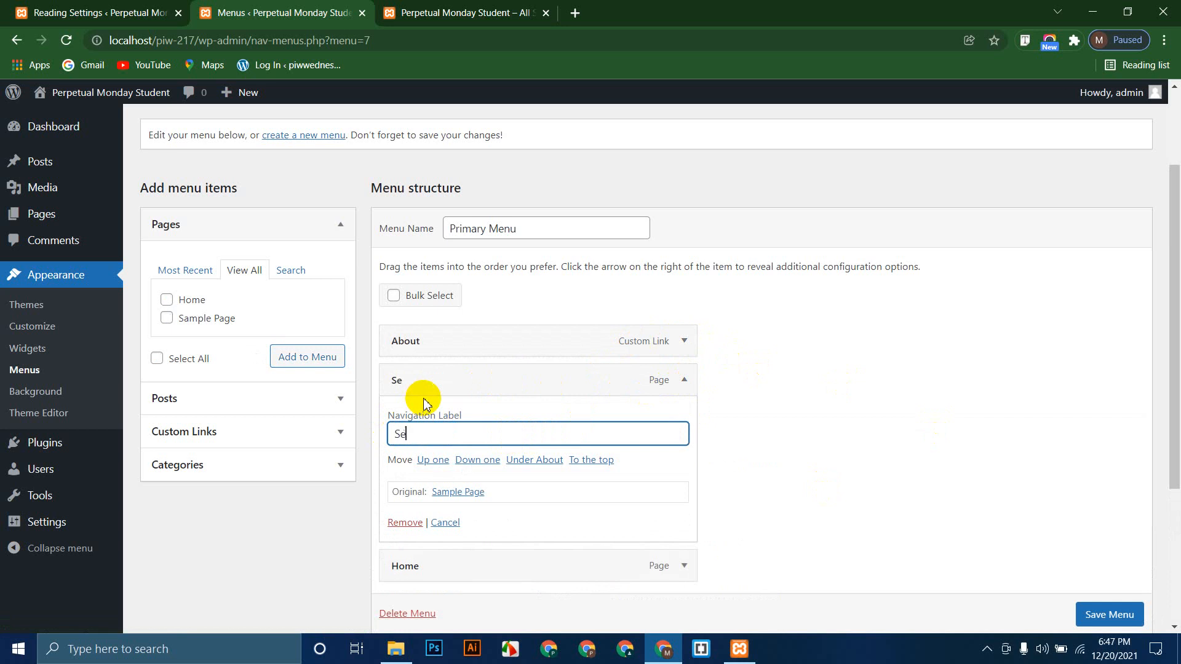
left_click(684, 380)
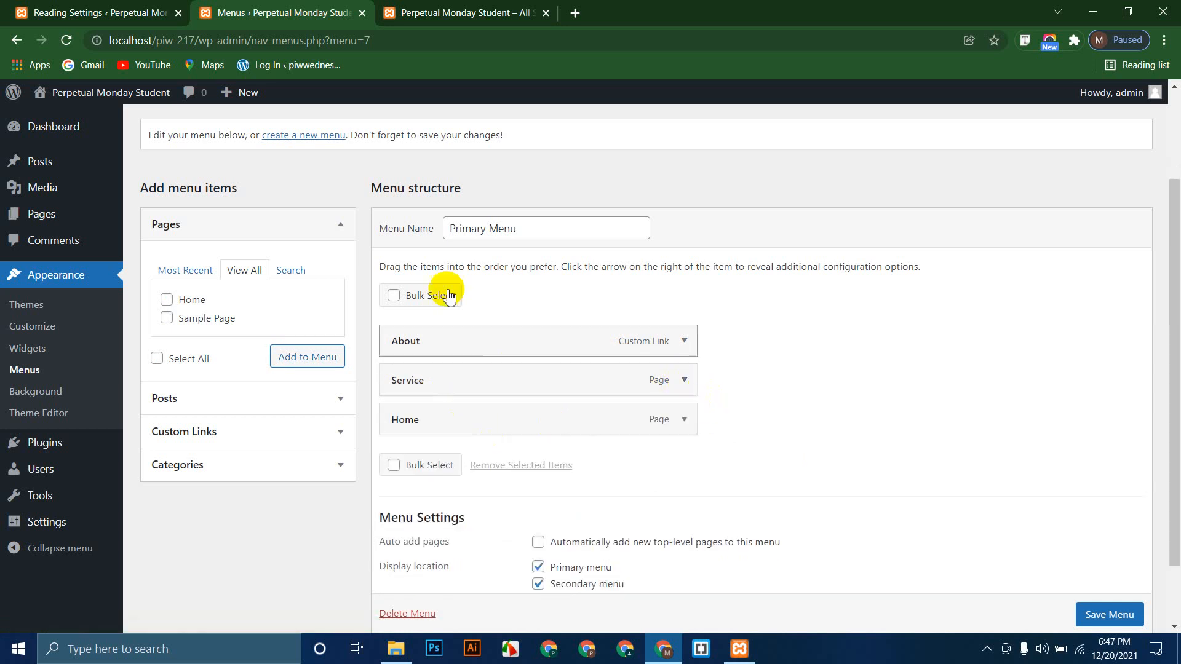
scroll(1107, 612, "down", 1)
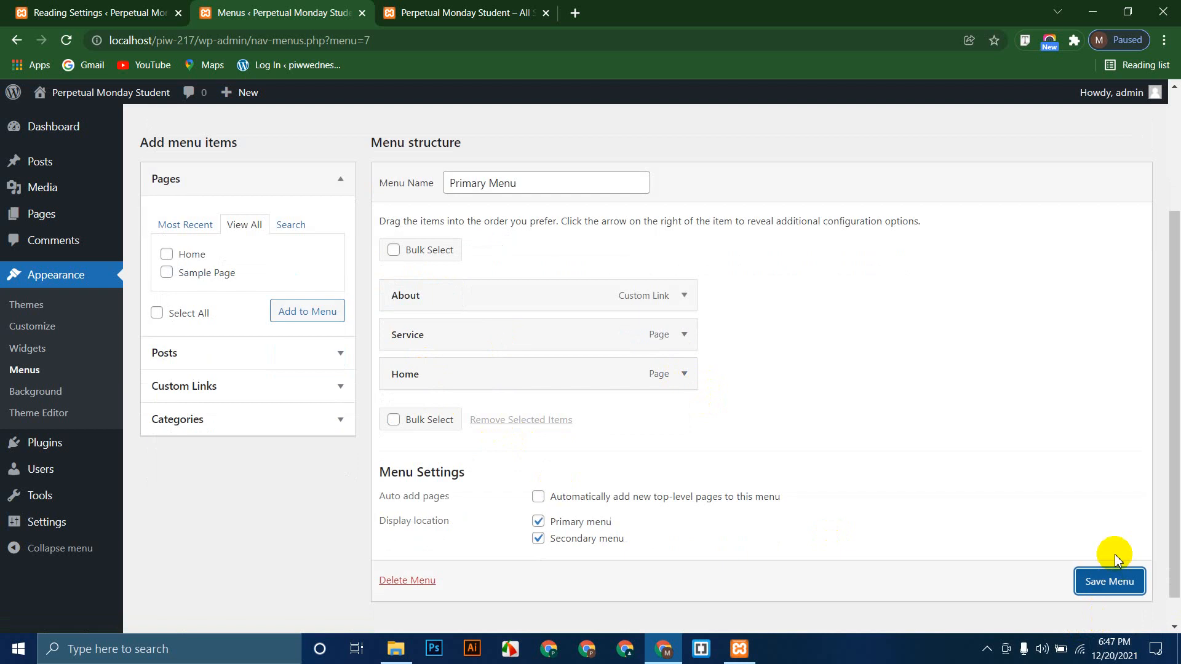
left_click(1116, 583)
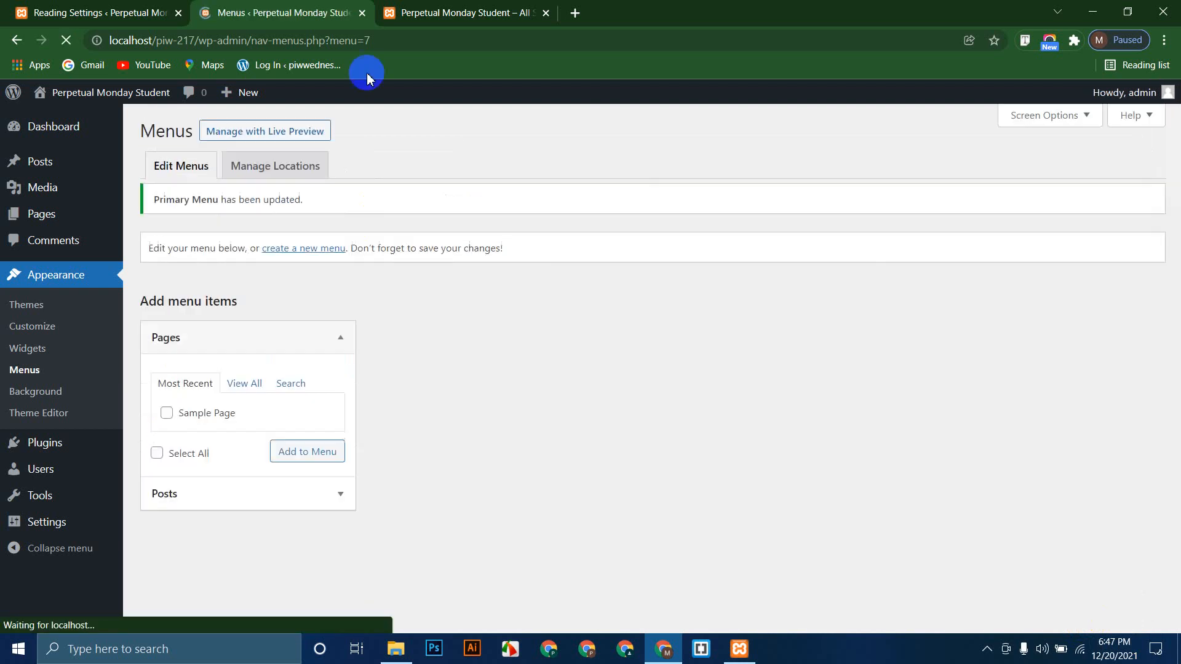
Step: Reload the front page to view the new menu, then return to the menu editor
left_click(401, 22)
left_click(65, 40)
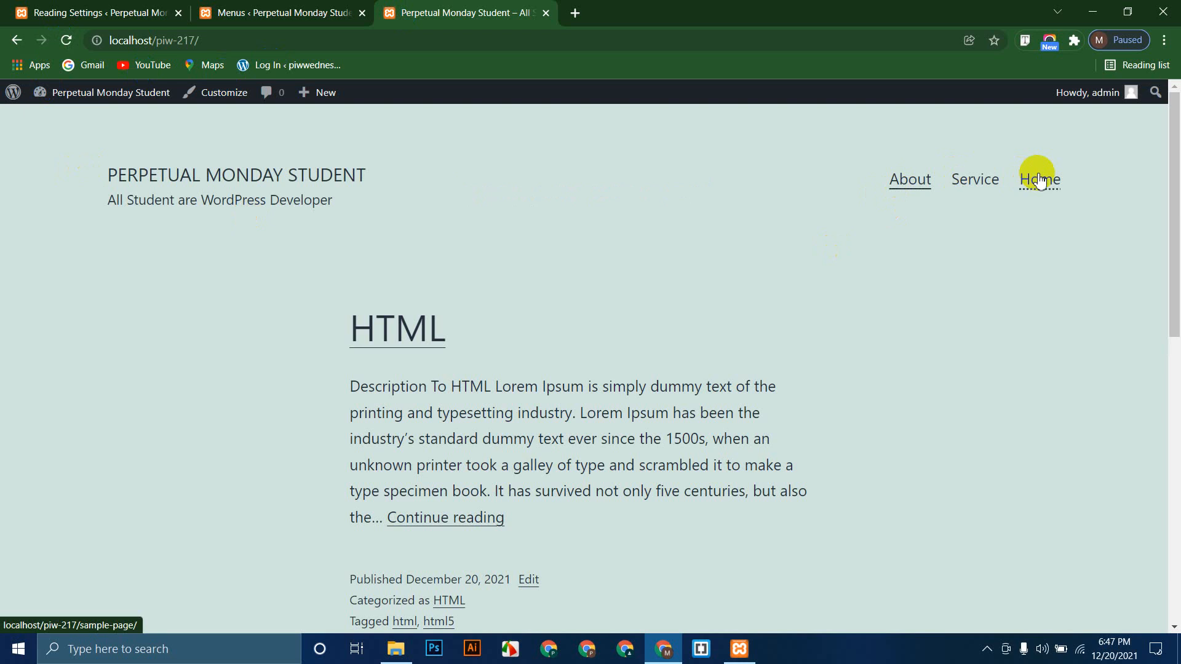
left_click(156, 12)
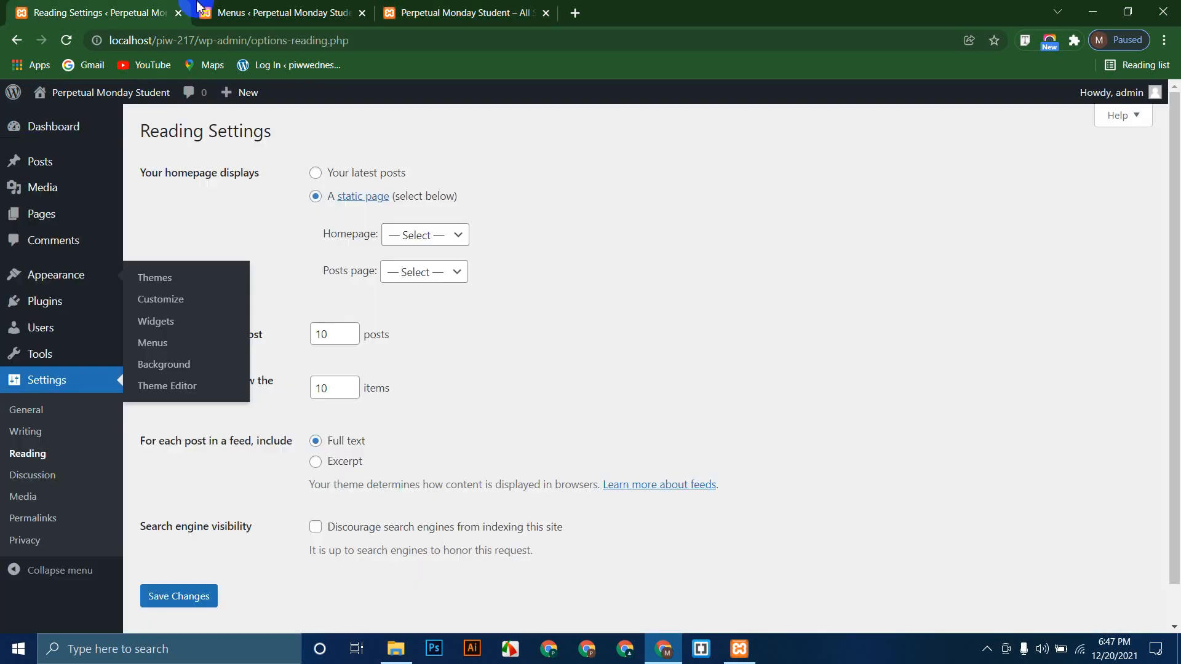
left_click(284, 7)
scroll(464, 344, "down", 2)
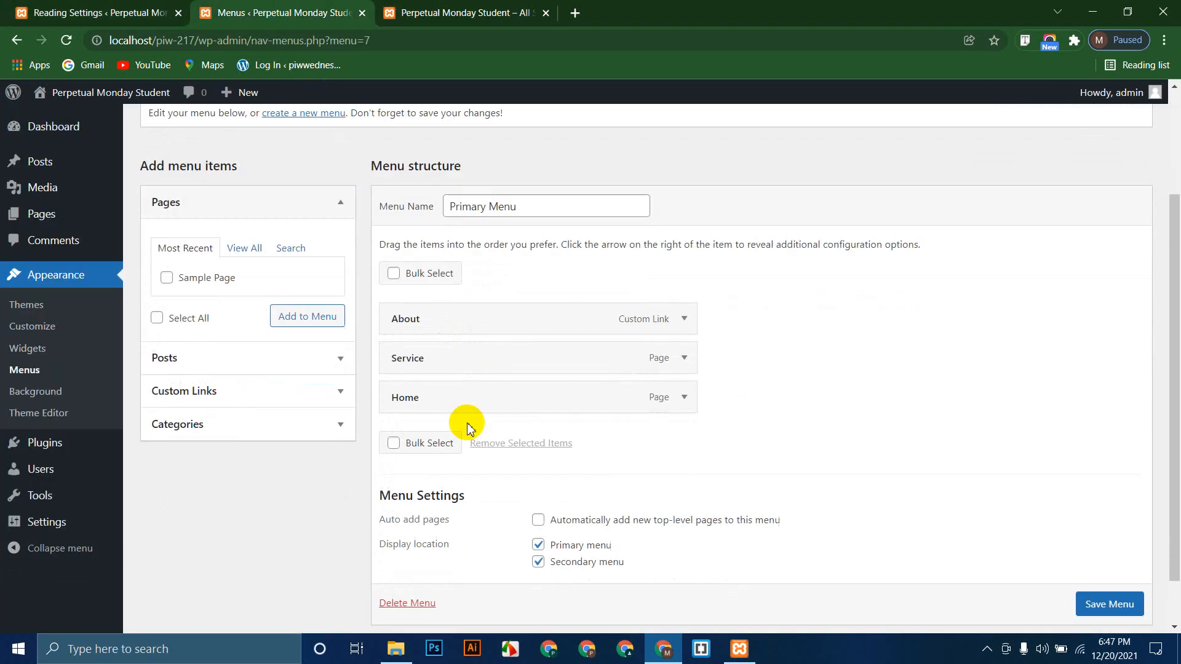
Step: Reorder the menu to Home, Service, About and save it
left_click_drag(432, 397, 424, 301)
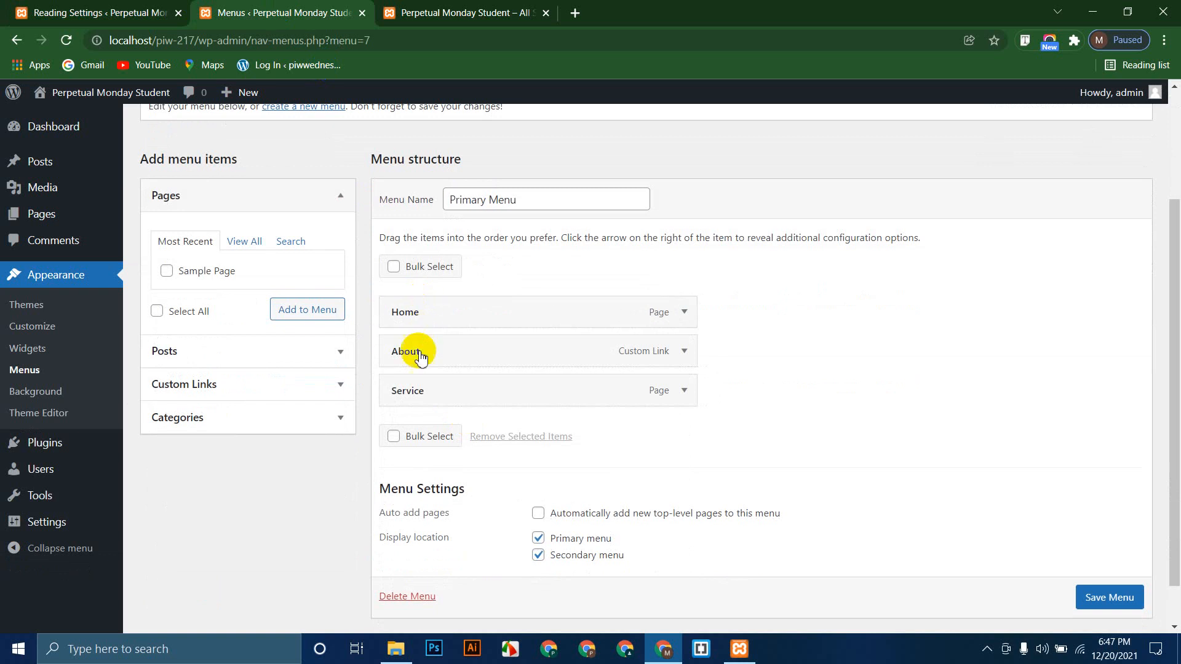
left_click_drag(419, 397, 408, 350)
scroll(1134, 567, "down", 1)
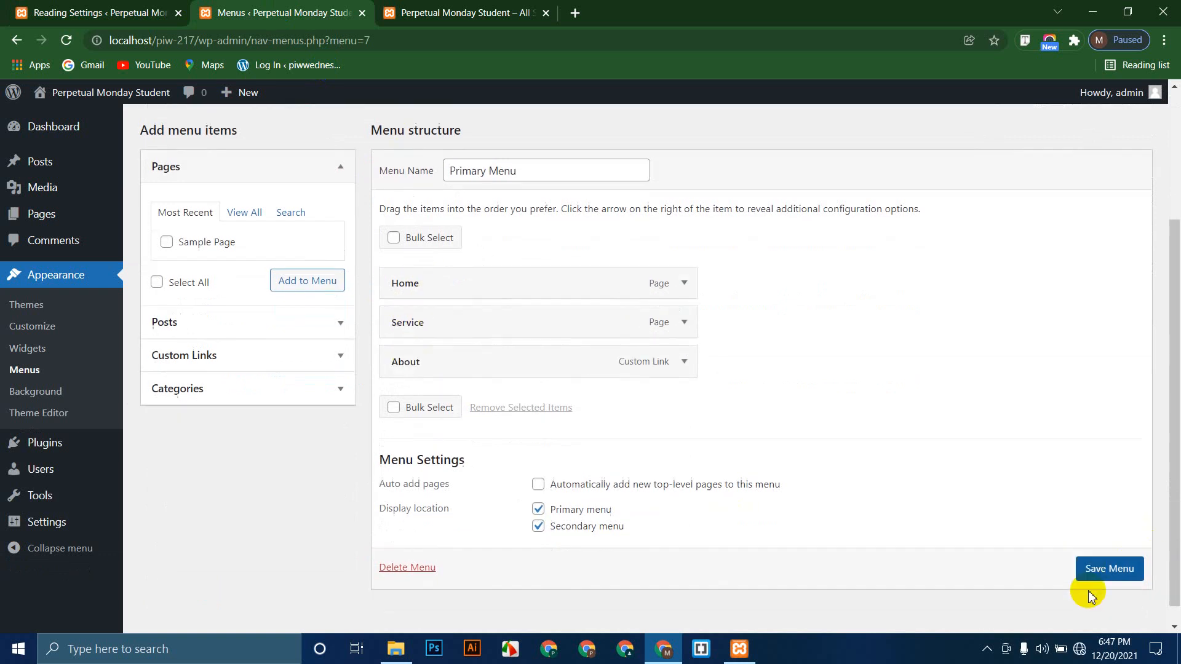
left_click(1101, 568)
Step: Reload the front page to confirm the Home, Service, About order
left_click(479, 8)
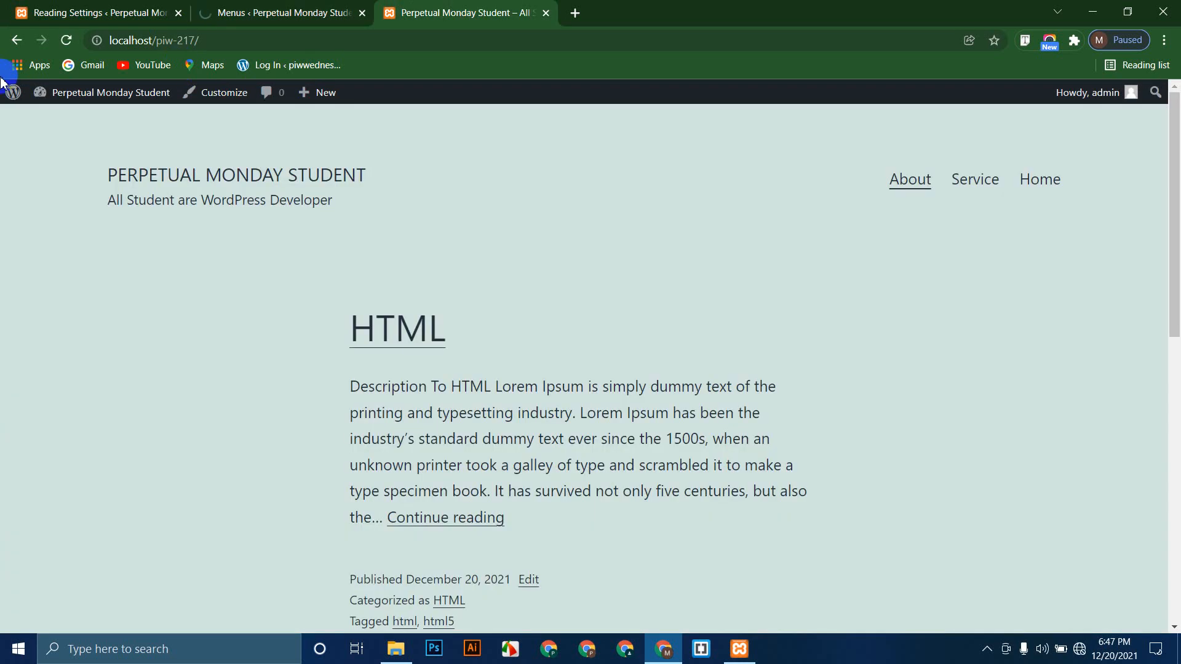
left_click(64, 45)
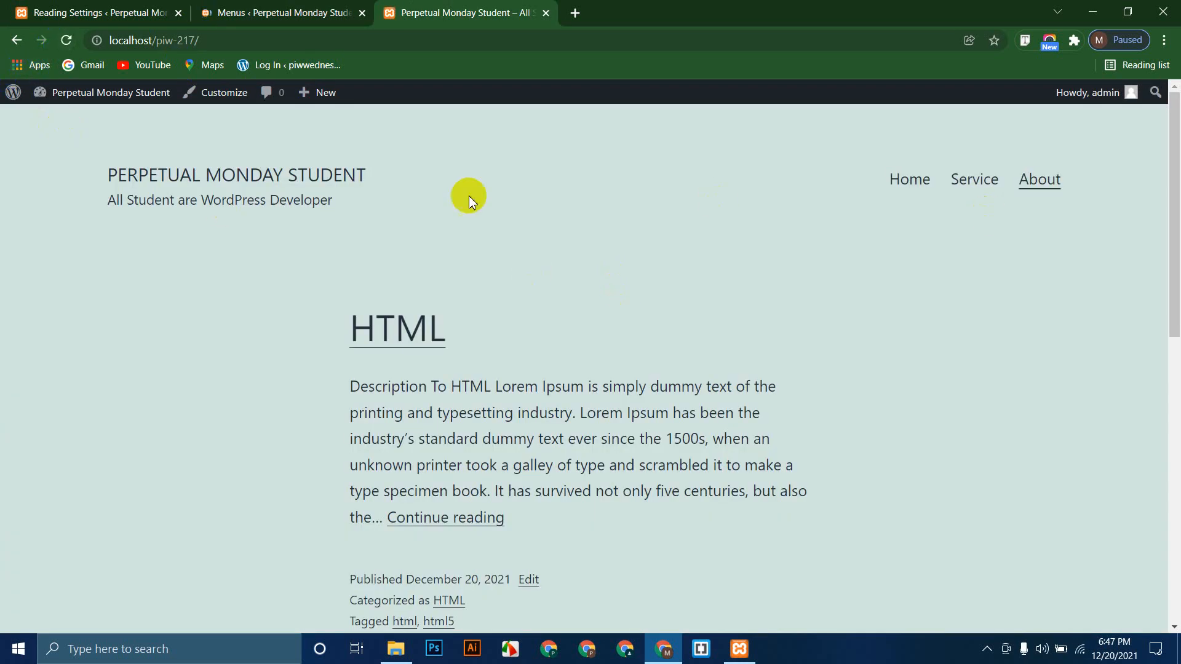
key("ctrl+shift+Tab")
scroll(635, 411, "down", 2)
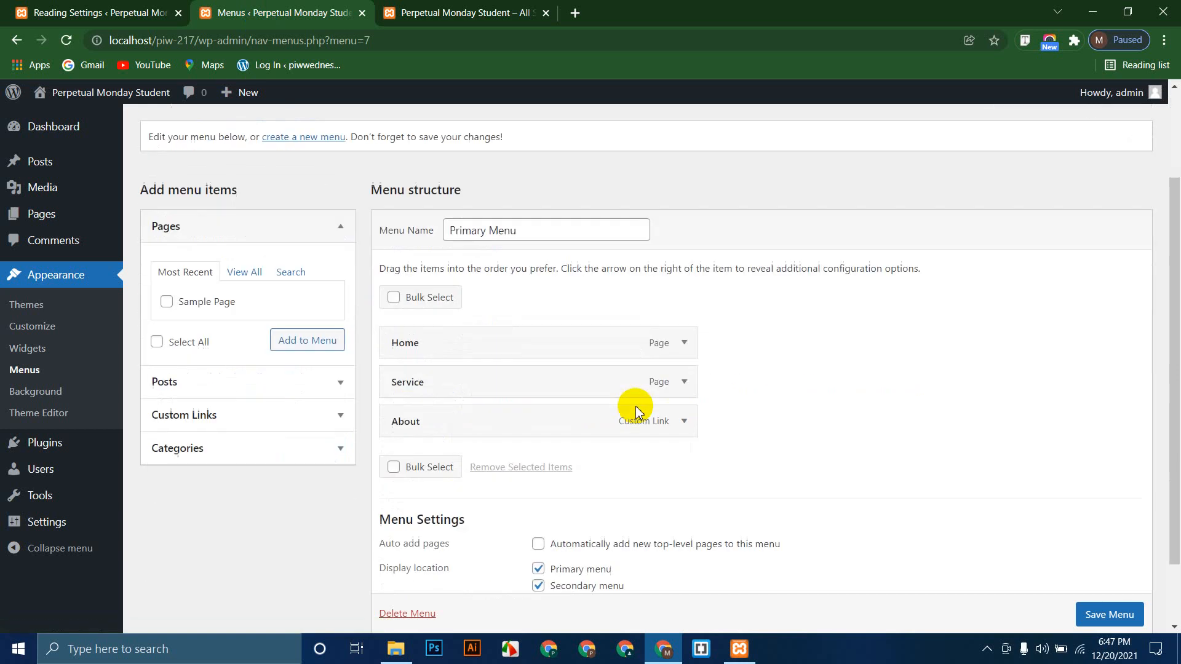
Step: Nest Service under Home as a dropdown item, save the menu, and check the front page
scroll(635, 411, "down", 2)
left_click_drag(431, 304, 492, 364)
left_click(1110, 588)
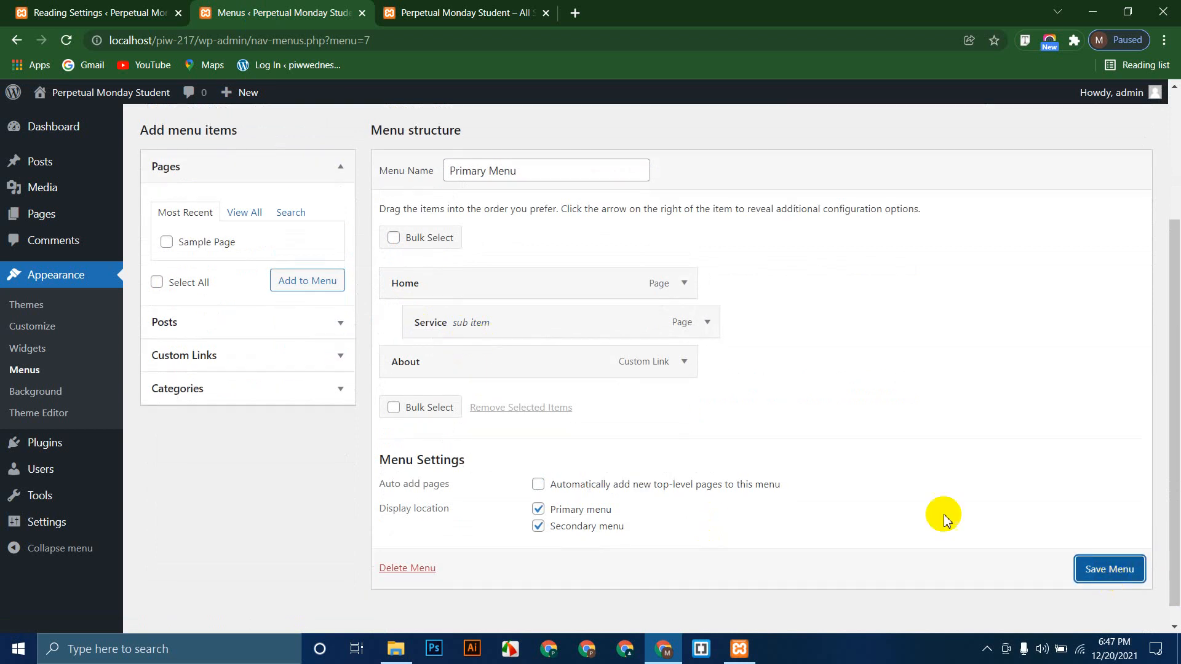
left_click(487, 13)
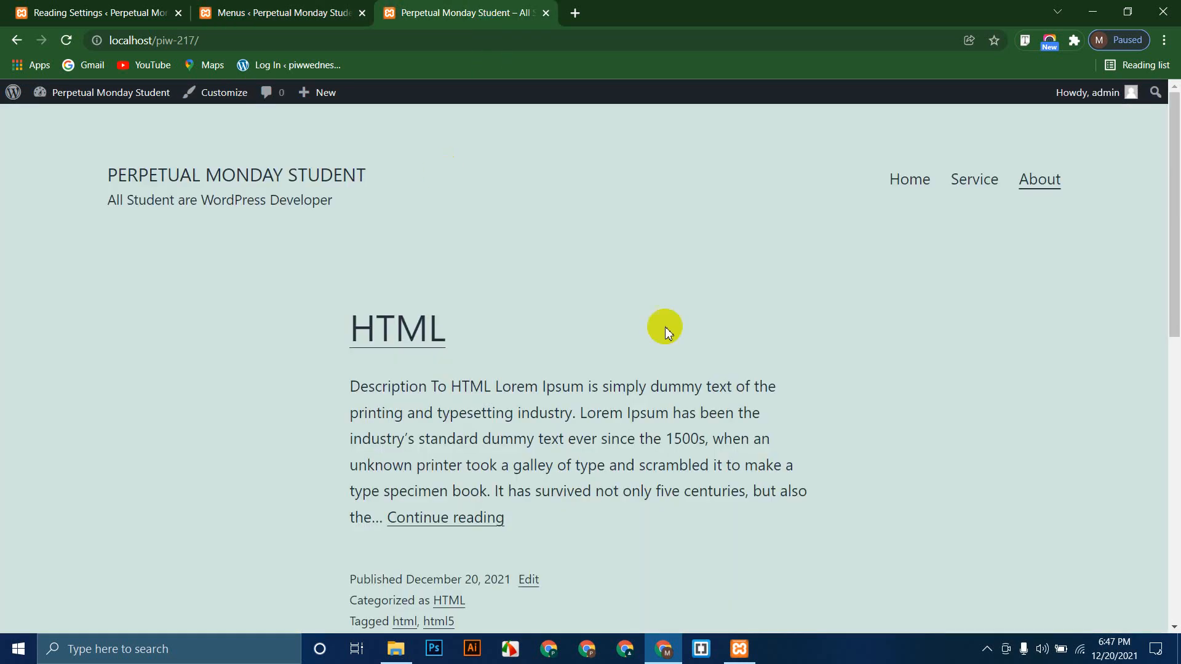
left_click(66, 40)
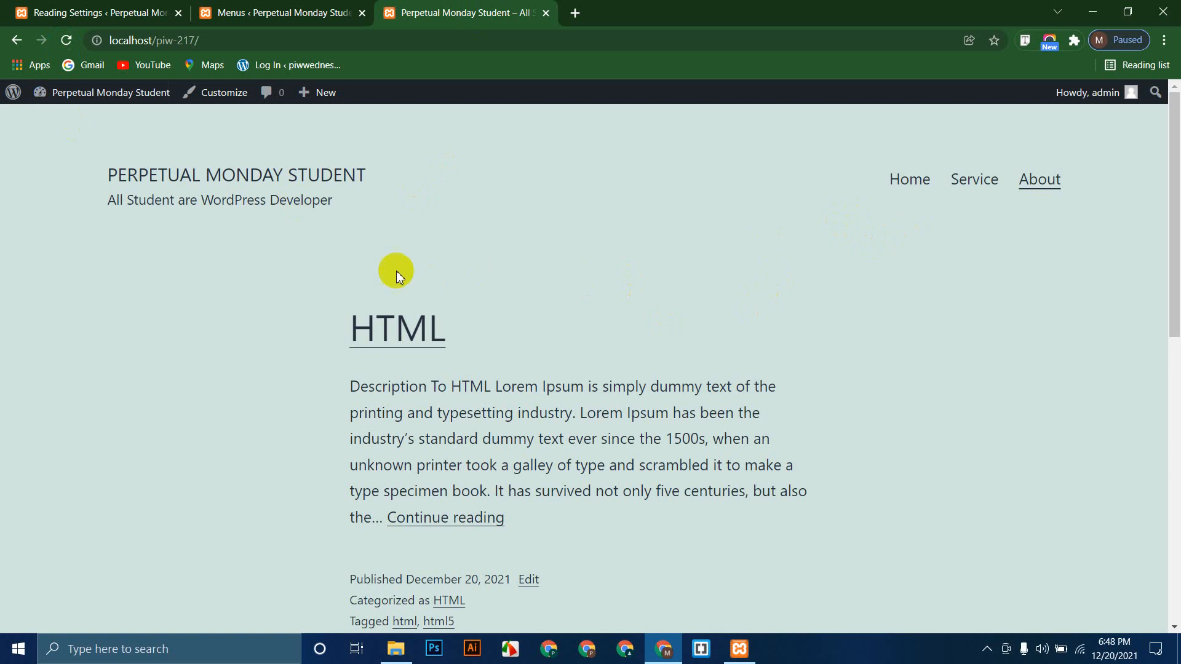
left_click(66, 40)
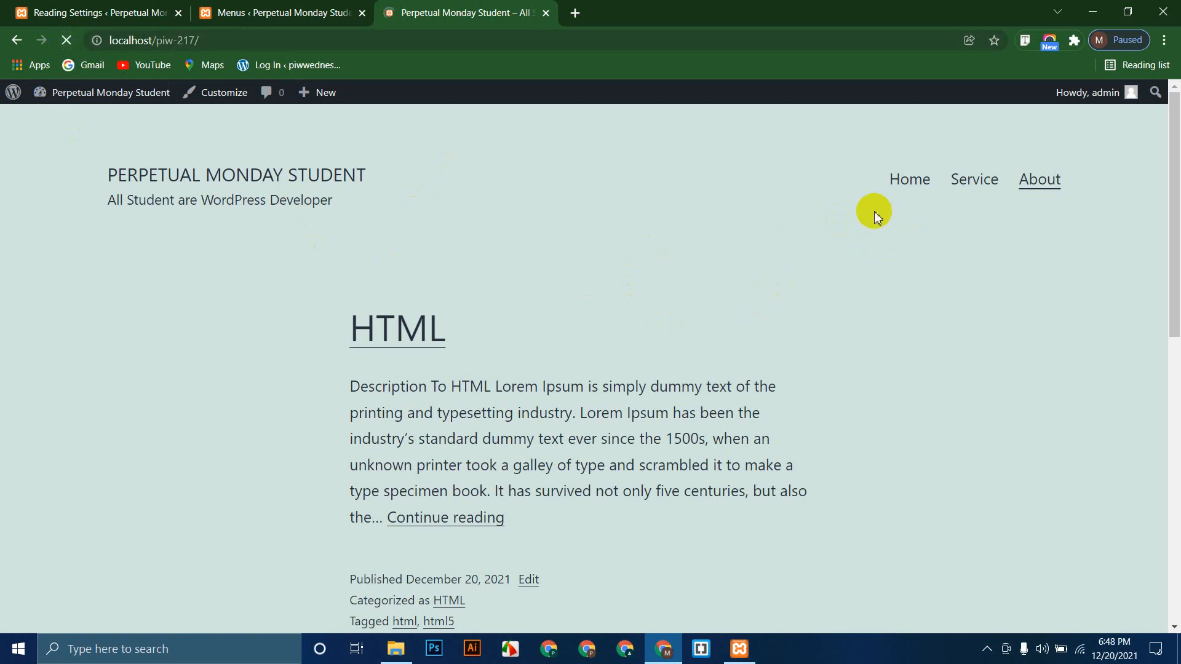
left_click(301, 12)
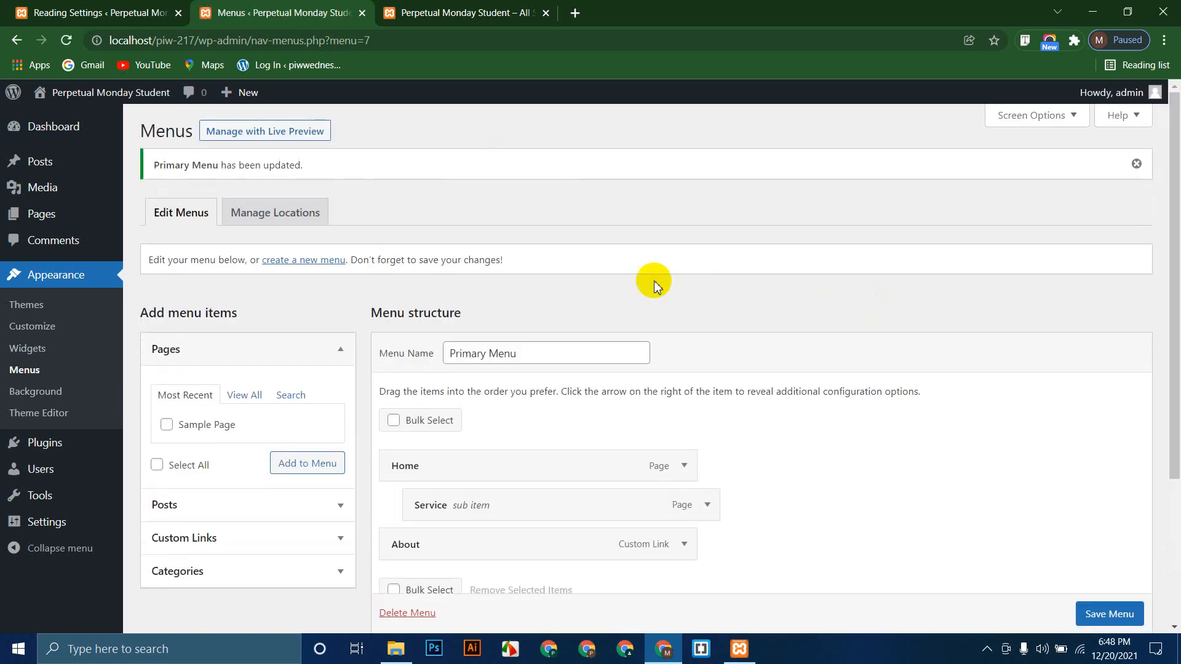
left_click(417, 11)
left_click(60, 48)
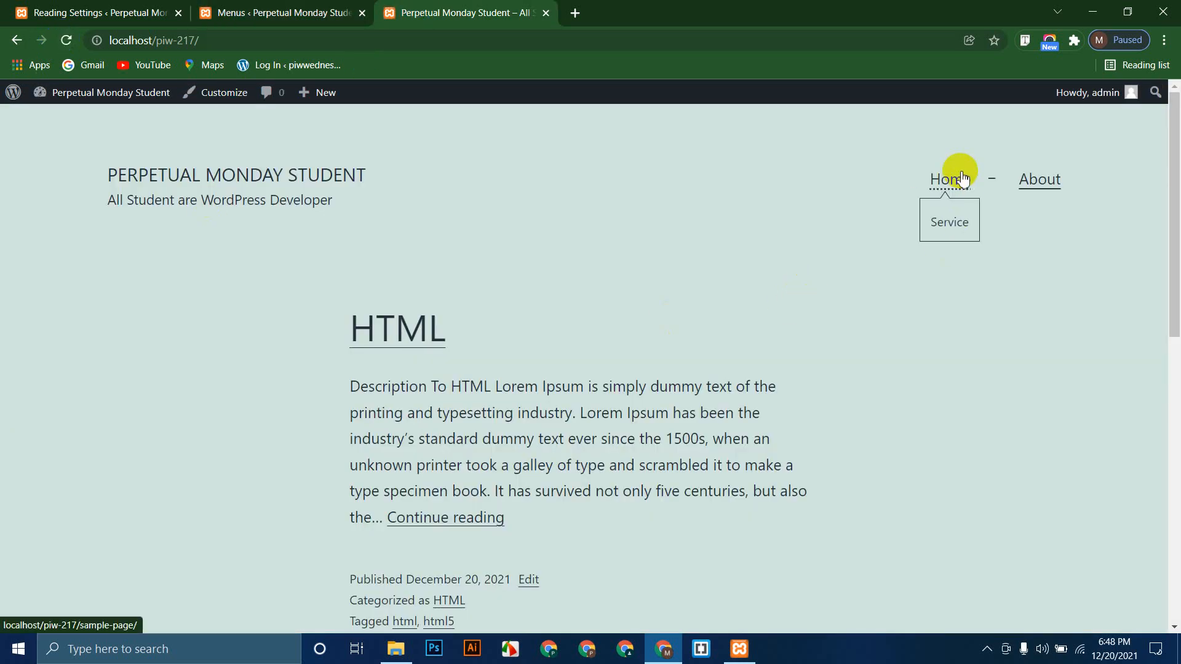
Step: Move Service back to the menu's top level, save, and reload the front page
left_click(319, 12)
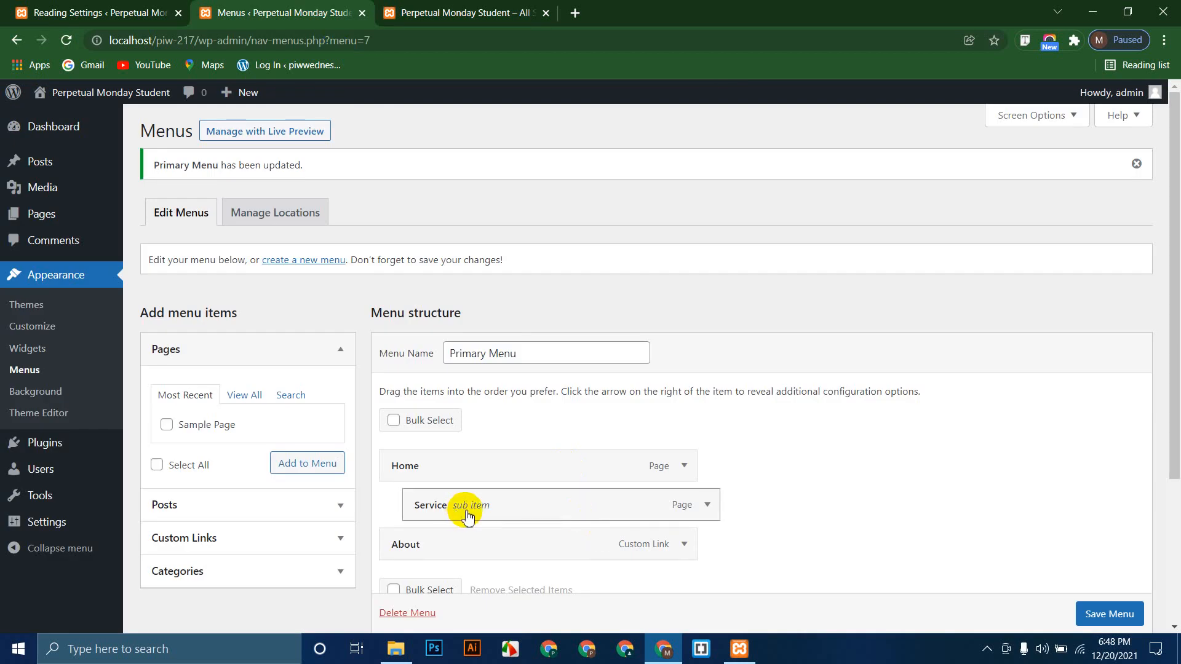
left_click_drag(460, 511, 434, 511)
scroll(817, 448, "down", 3)
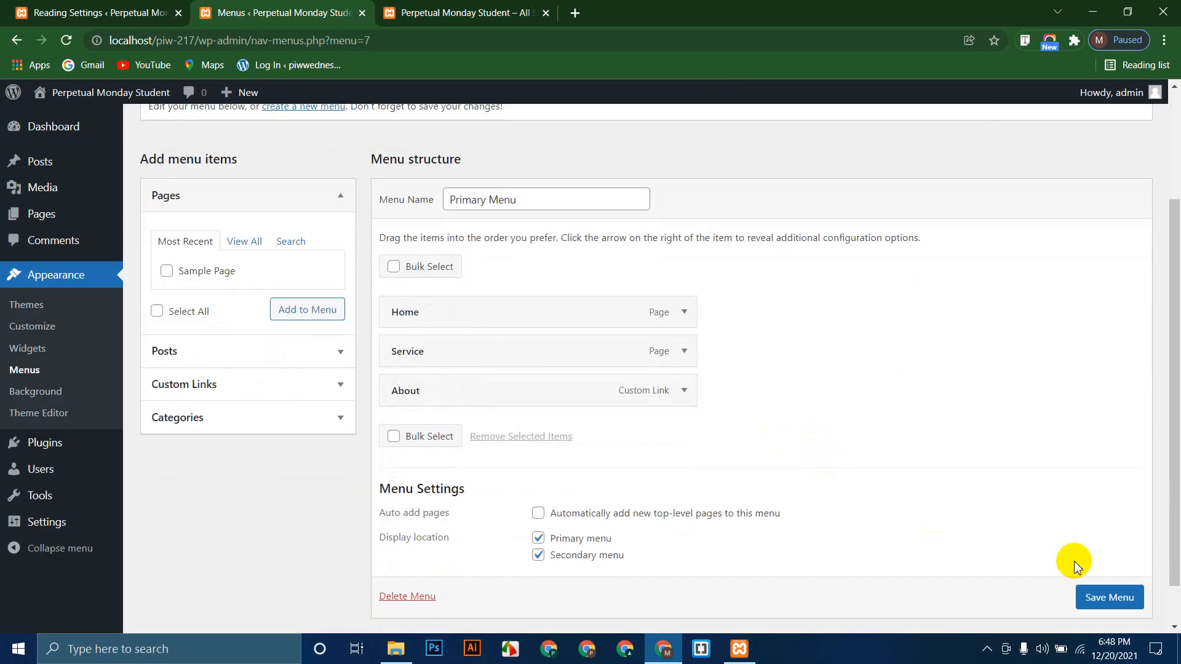
left_click(1104, 607)
scroll(1101, 605, "down", 1)
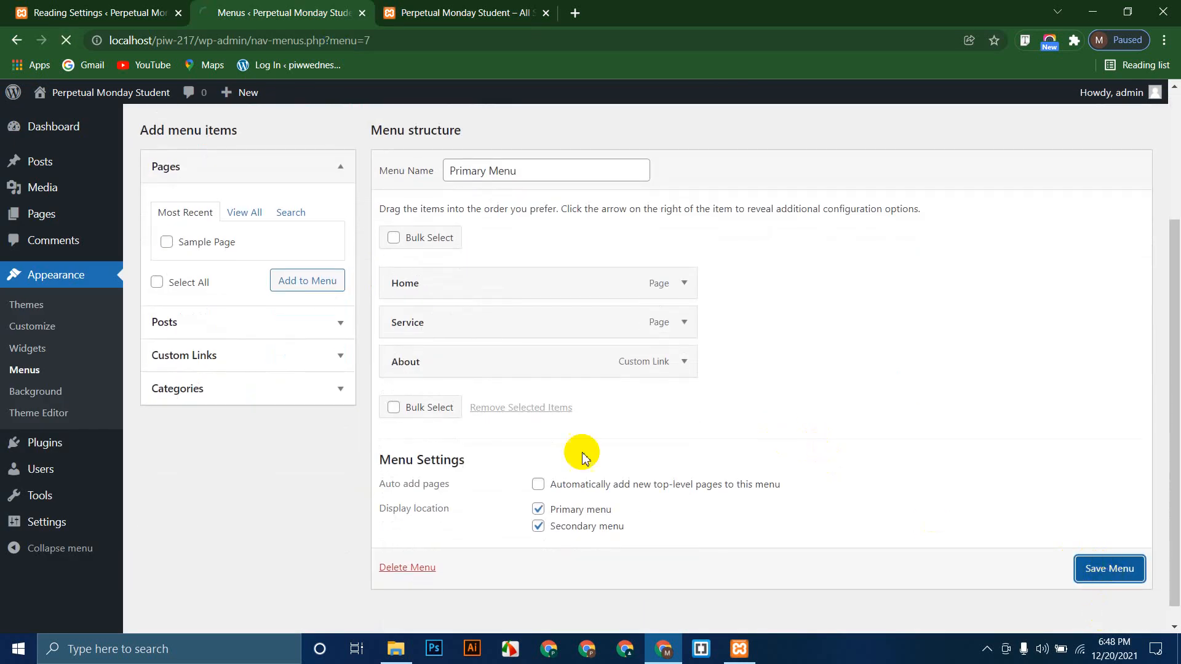
left_click(389, 12)
left_click(65, 39)
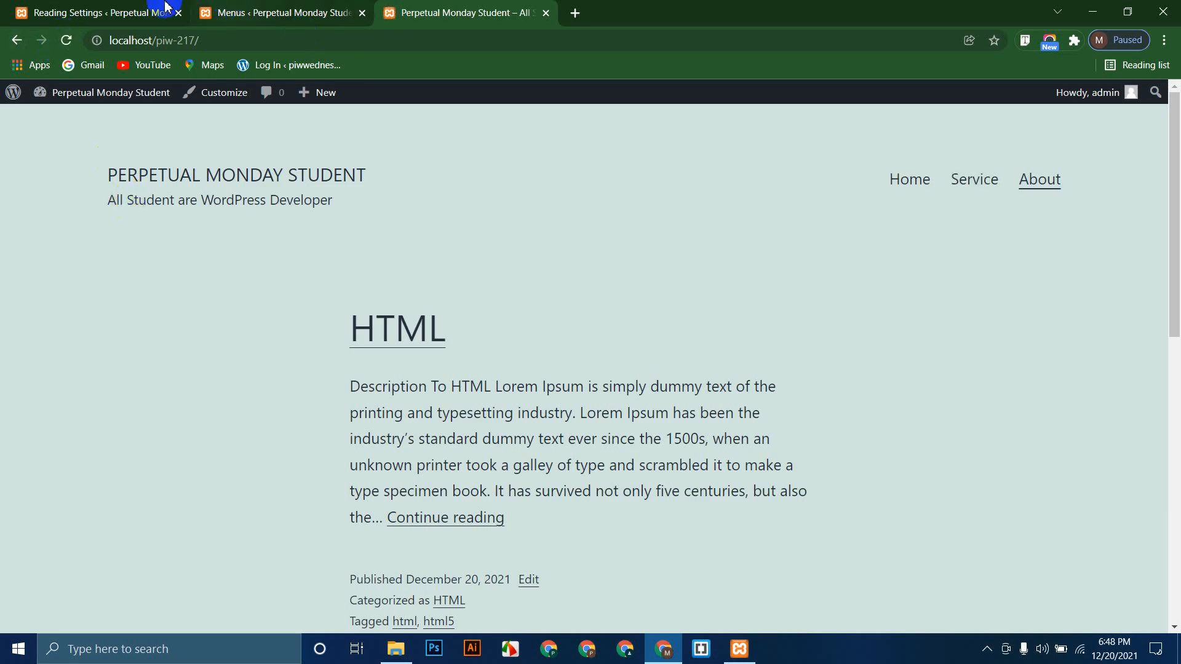
Step: Make the homepage a static page, with Sample Page as both homepage and posts page
left_click(92, 12)
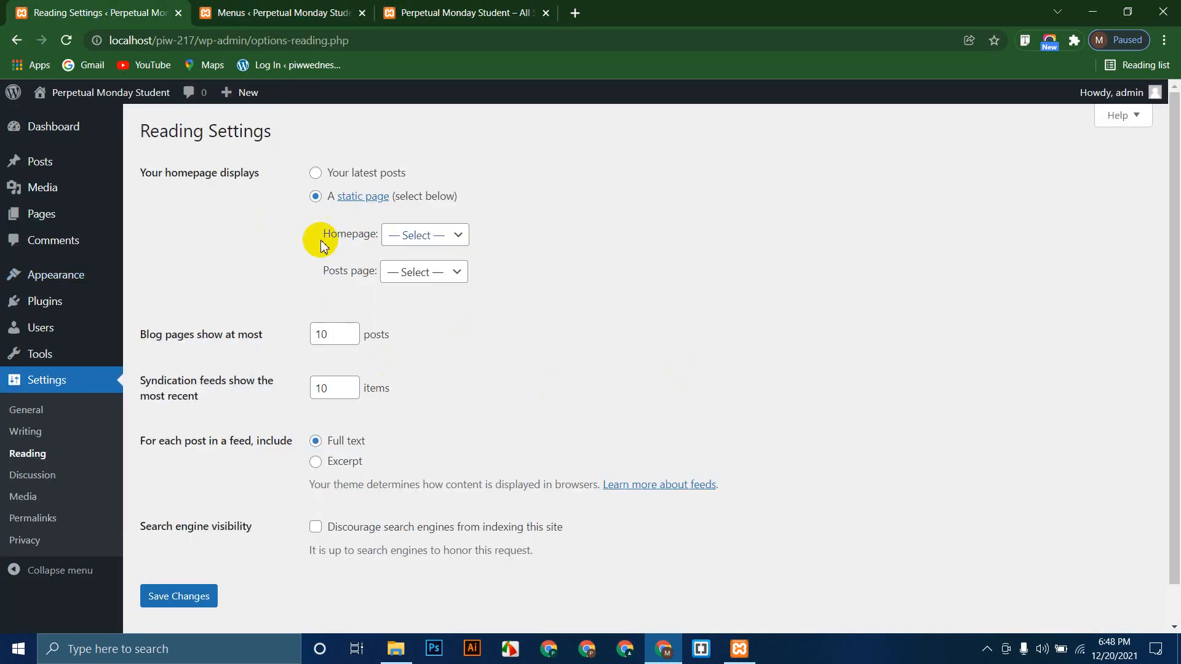
left_click(417, 235)
left_click(67, 47)
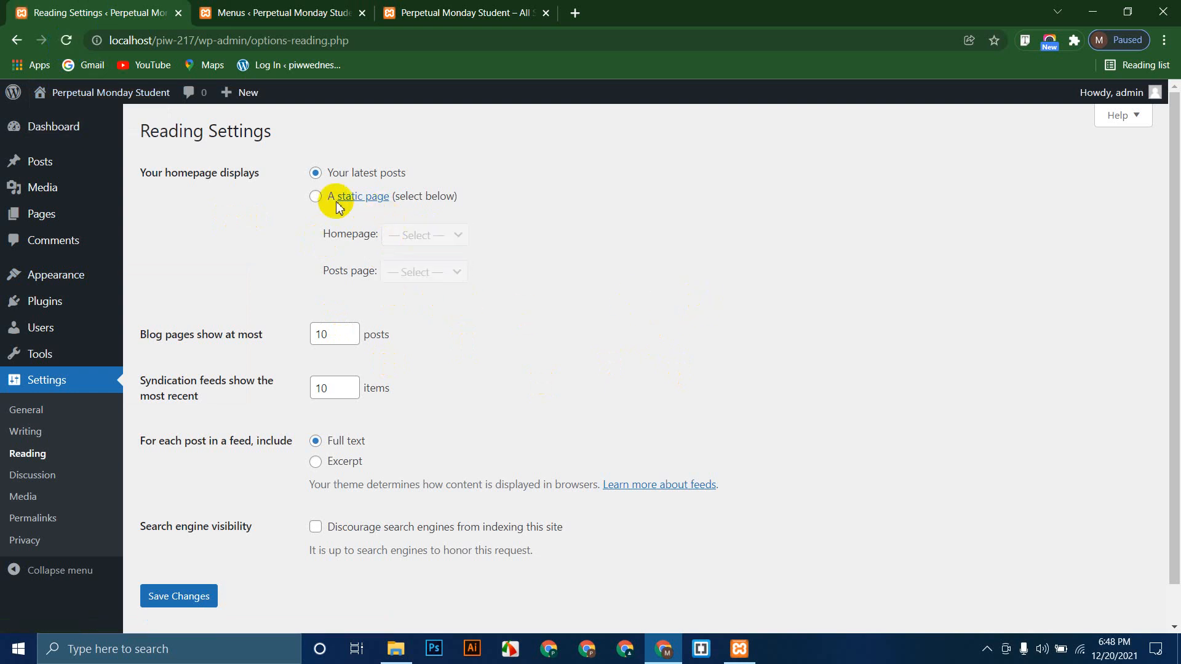
left_click(314, 195)
left_click(458, 237)
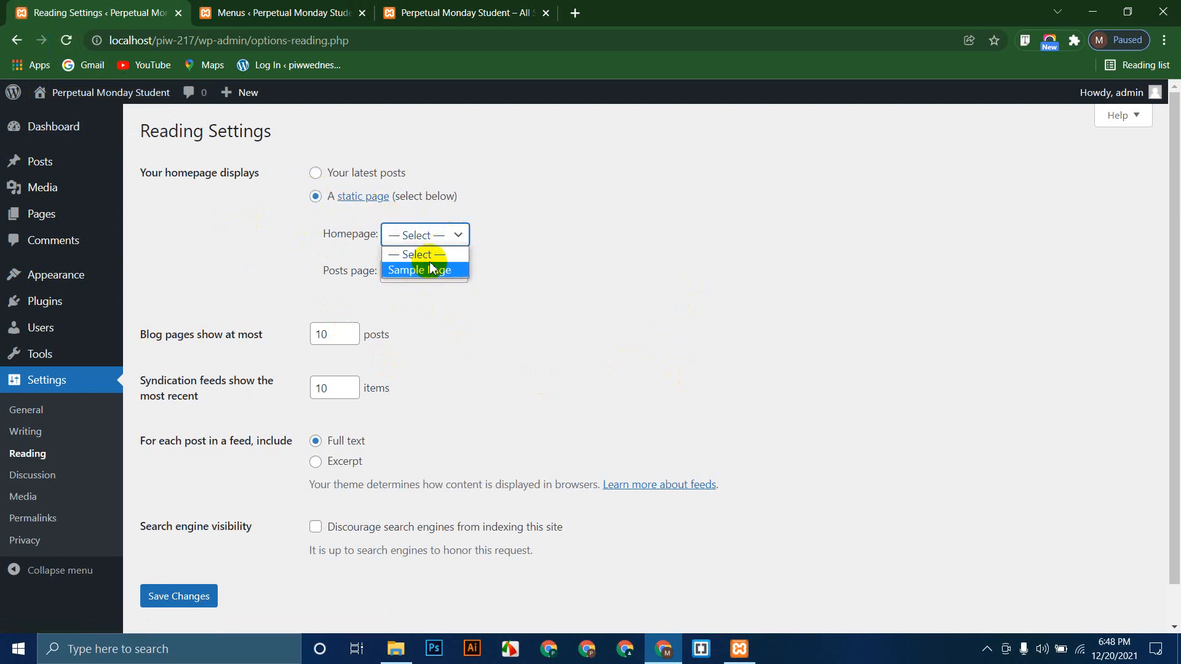
left_click(394, 271)
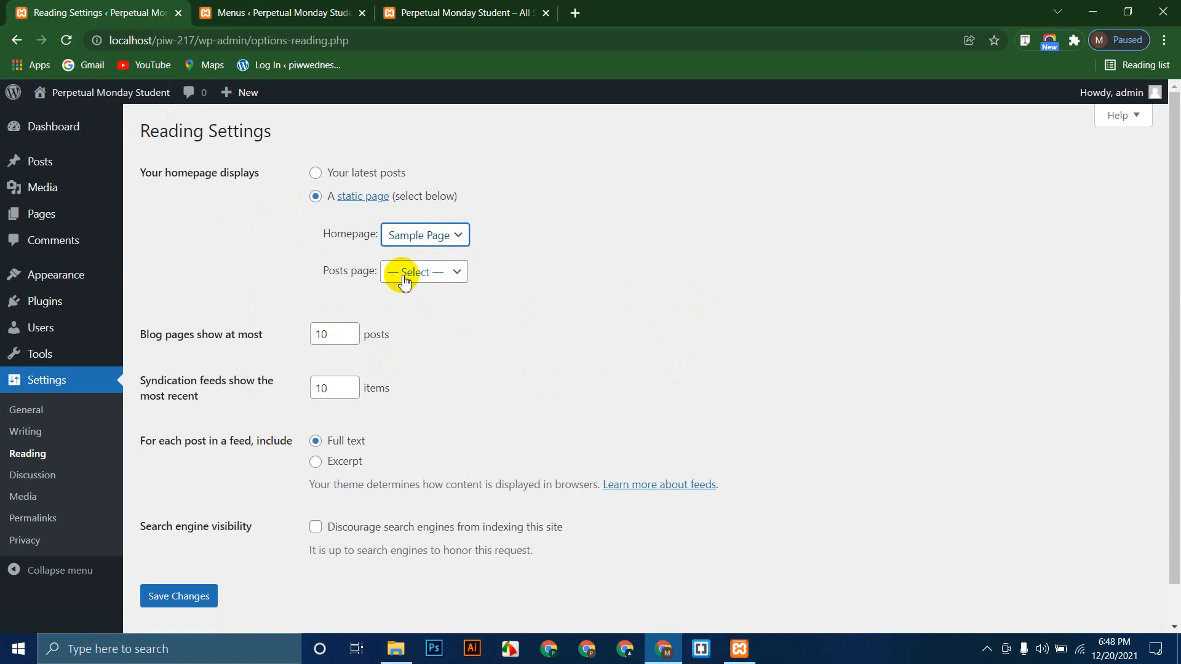
left_click(395, 273)
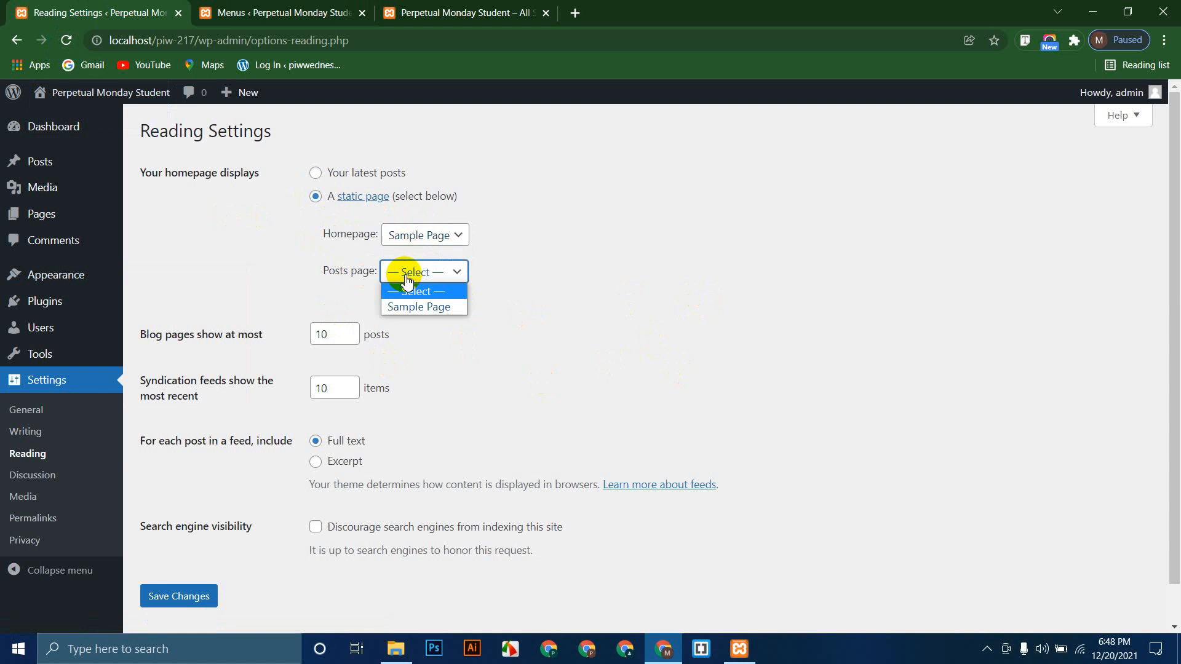
left_click(452, 311)
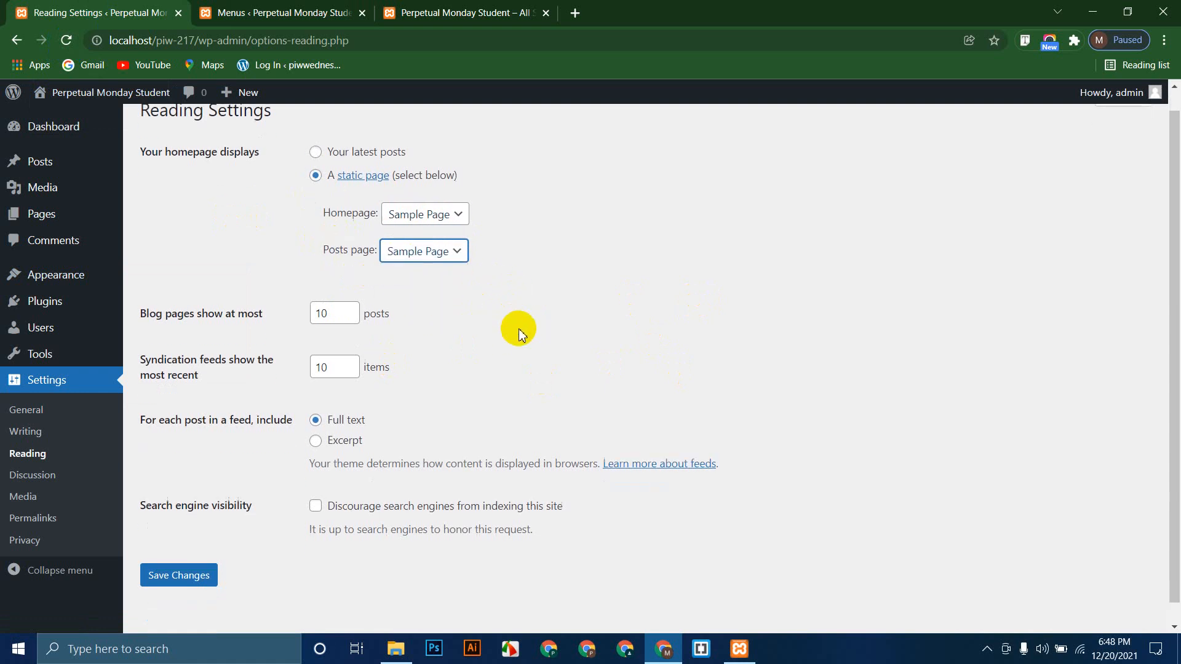
Step: Adjust the blog posts-per-page value in Reading Settings
scroll(519, 329, "down", 1)
left_click(332, 293)
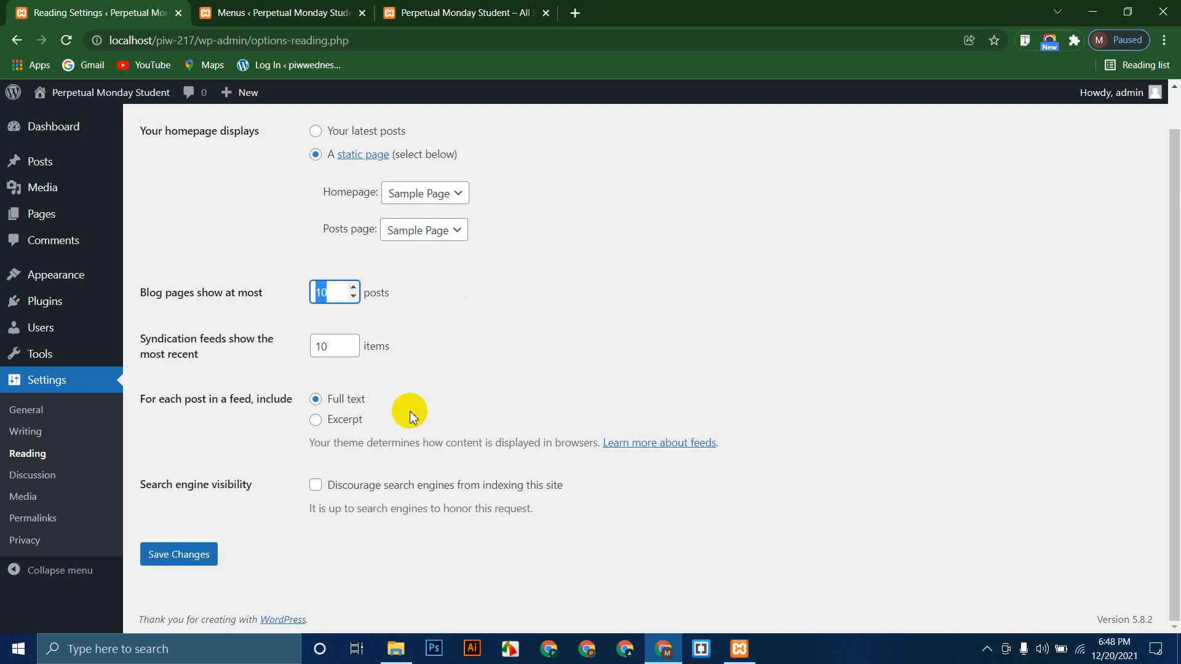
left_click(545, 316)
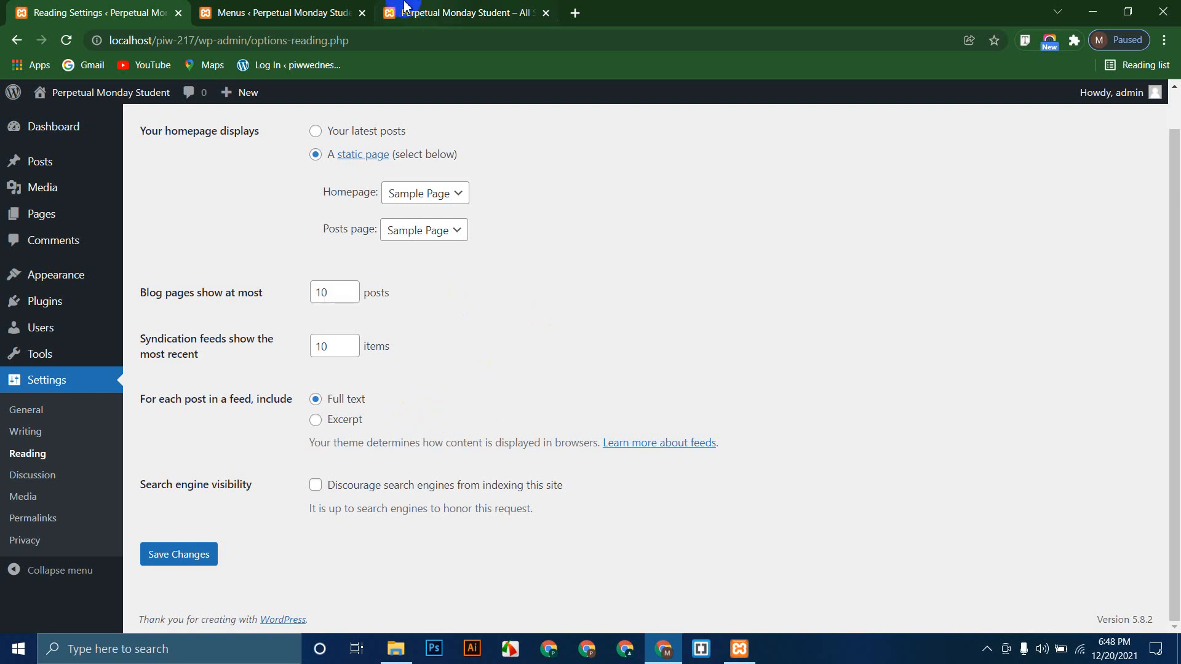
left_click(234, 12)
Step: Open the HTML post from the live front page and scroll through it
left_click(485, 12)
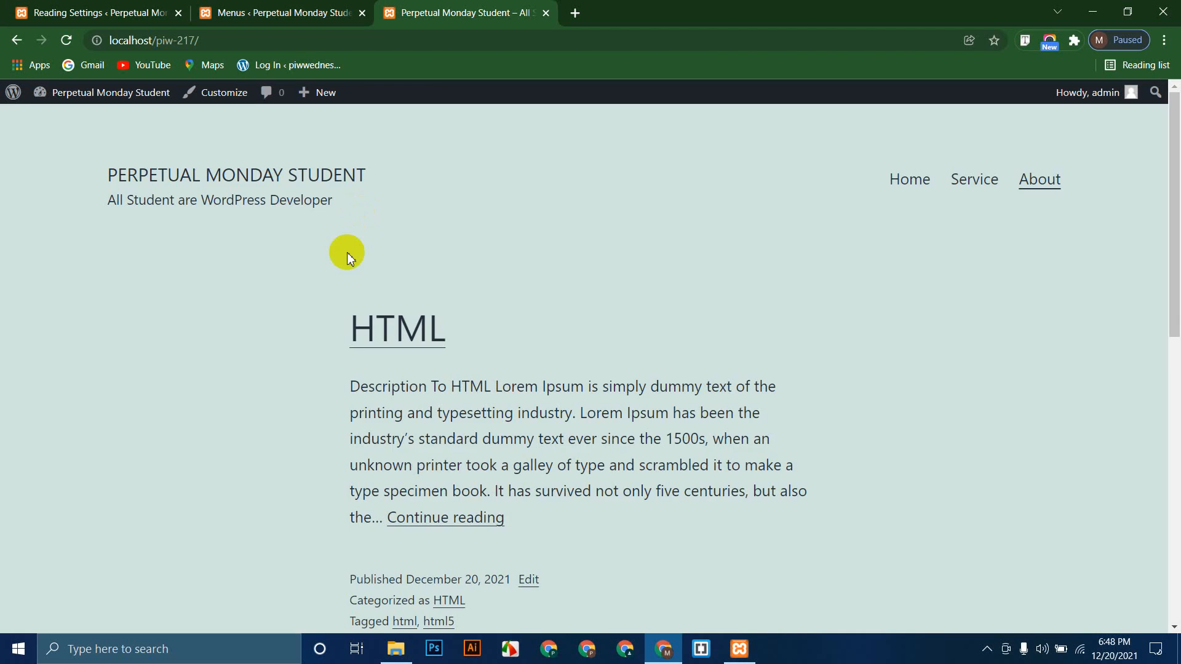
left_click(420, 354)
scroll(112, 327, "down", 8)
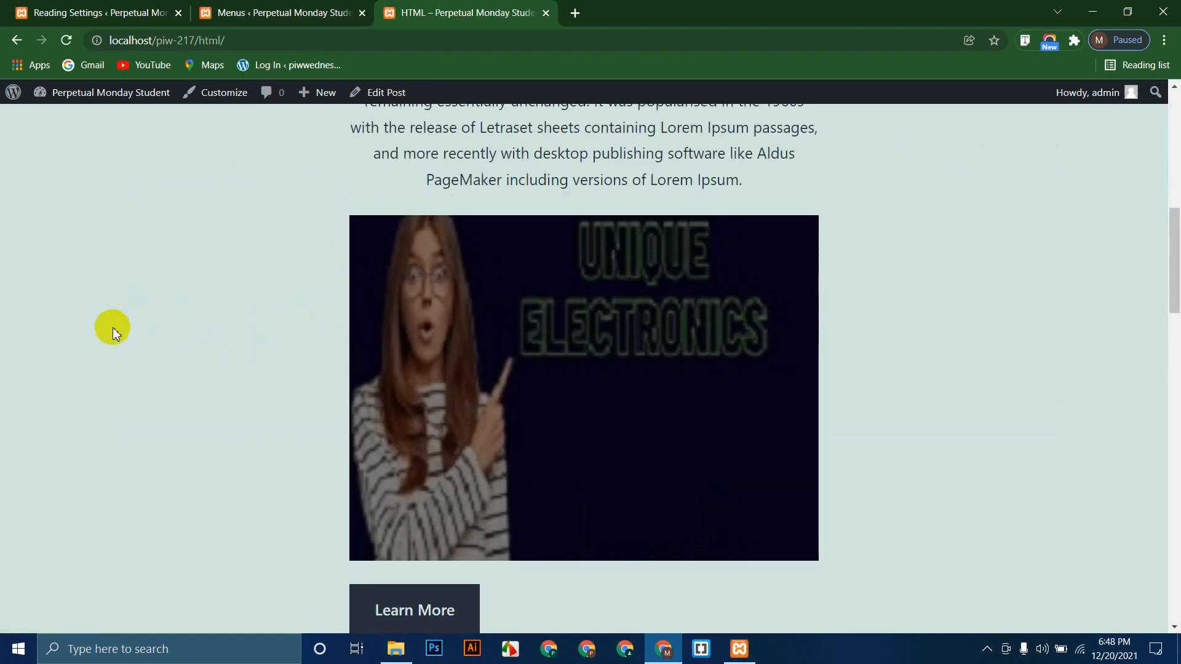
scroll(118, 338, "down", 15)
scroll(132, 337, "up", 20)
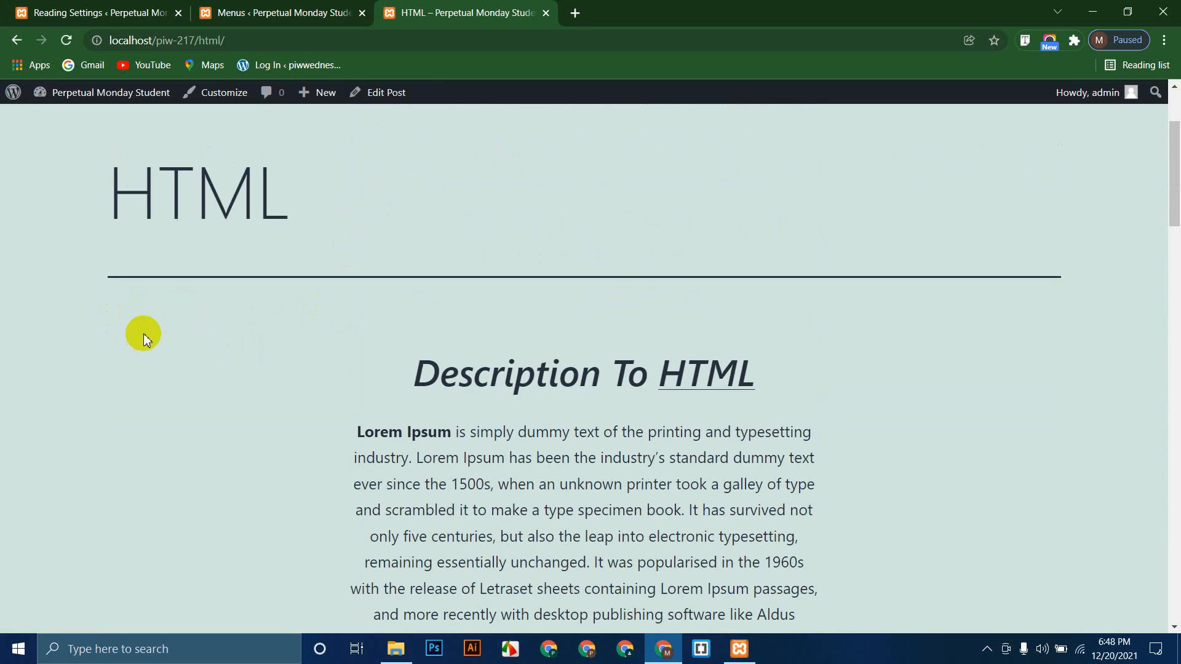
scroll(142, 333, "up", 3)
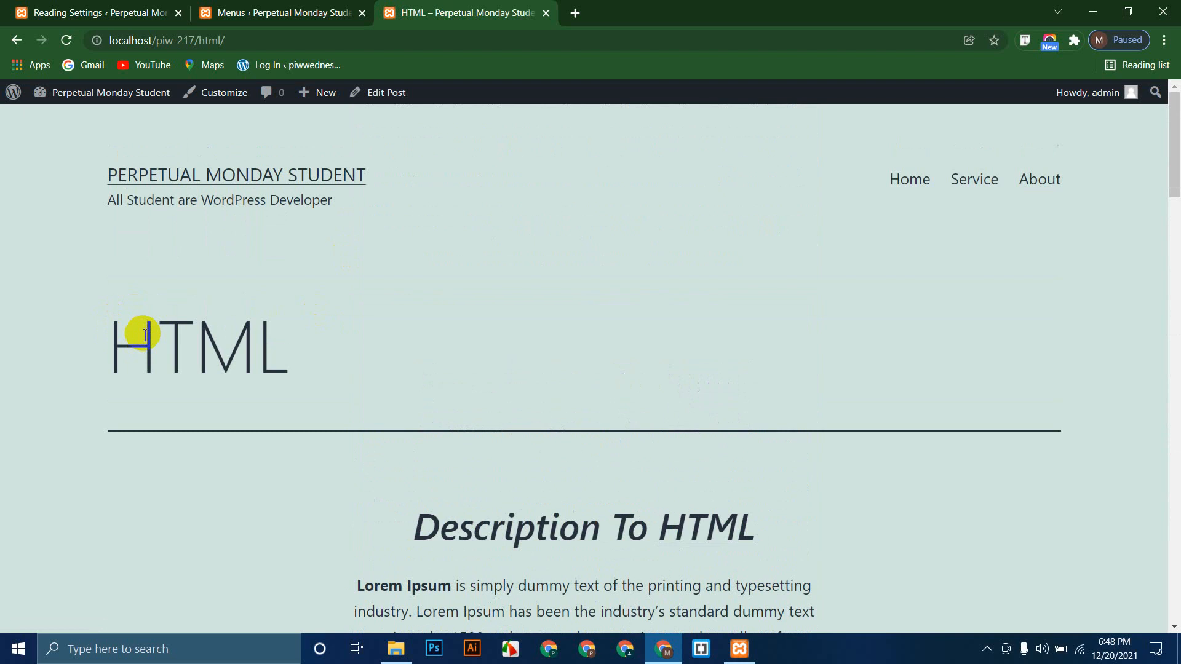
Step: Move between the menu editor and the post, then go back to the settings tab
left_click(240, 12)
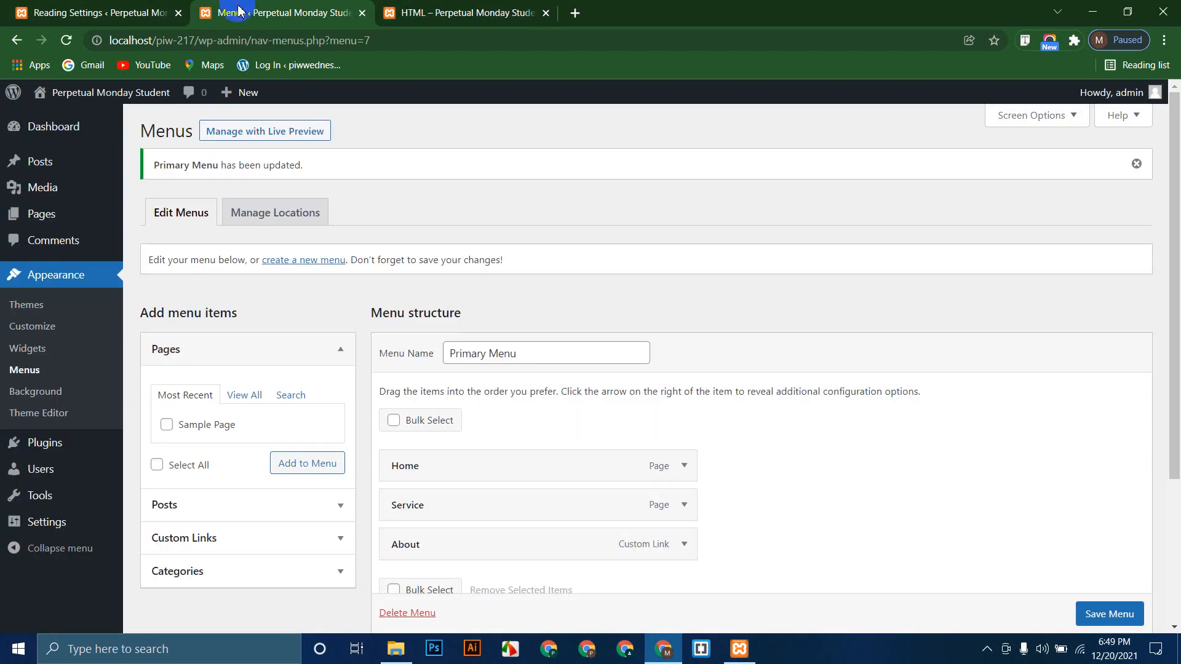
left_click(439, 7)
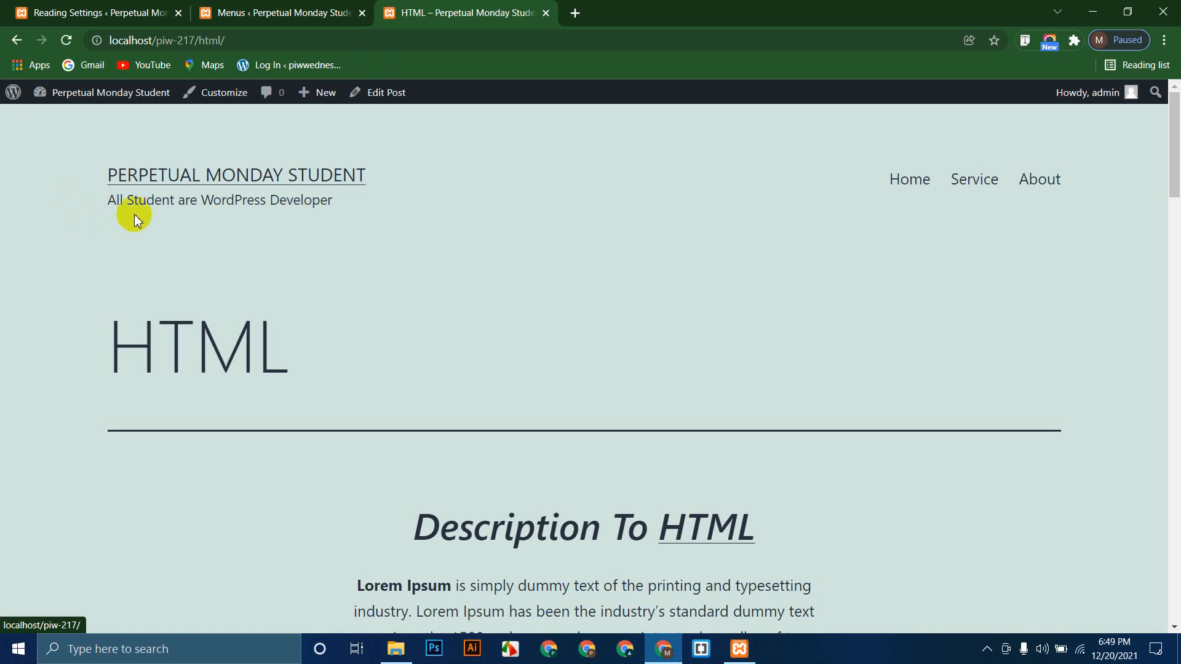
left_click(221, 7)
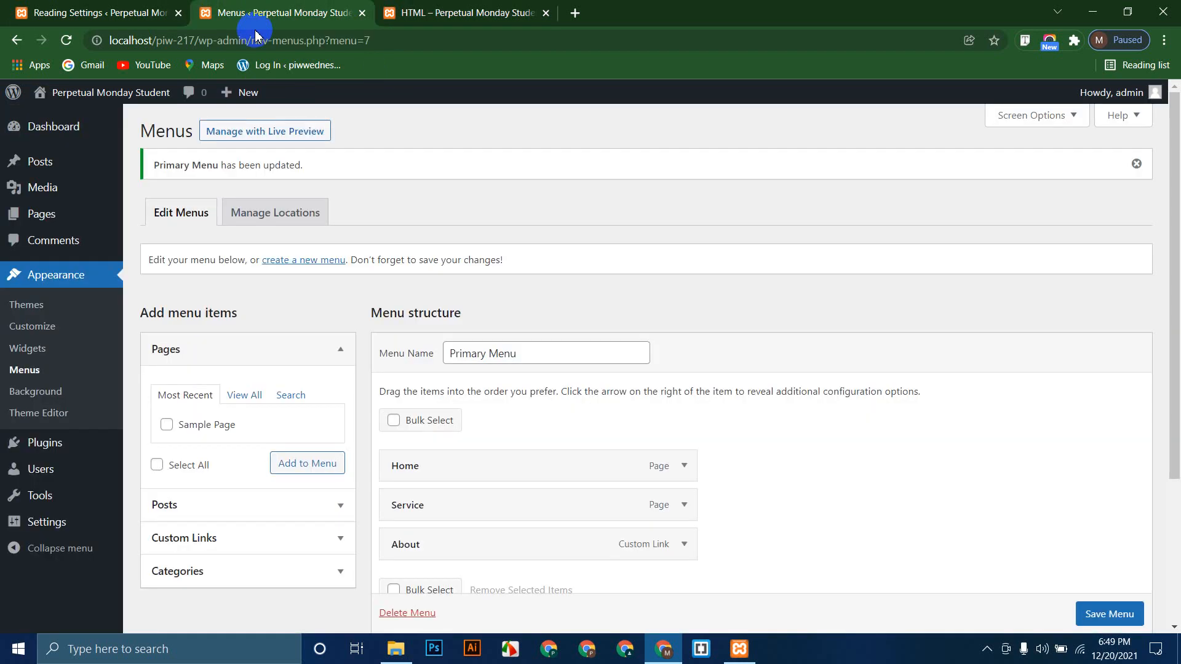
left_click(443, 11)
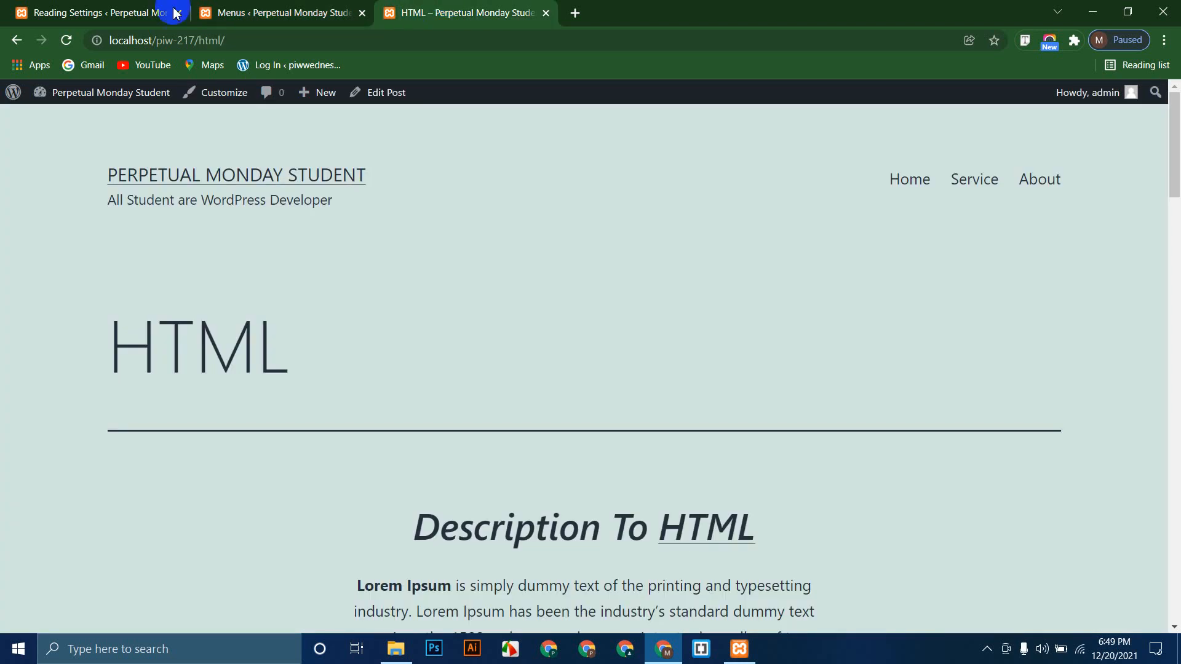
left_click(98, 13)
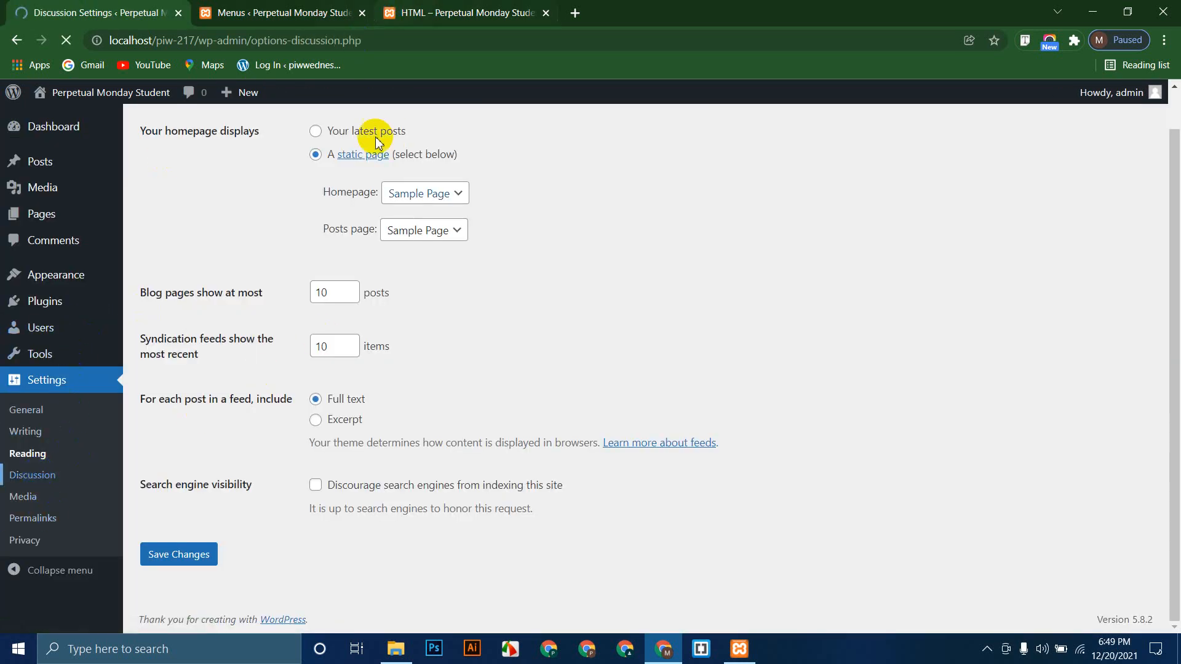
Step: Browse the Media Settings image sizes, then move on to Permalink Settings
scroll(469, 329, "down", 2)
scroll(469, 329, "down", 8)
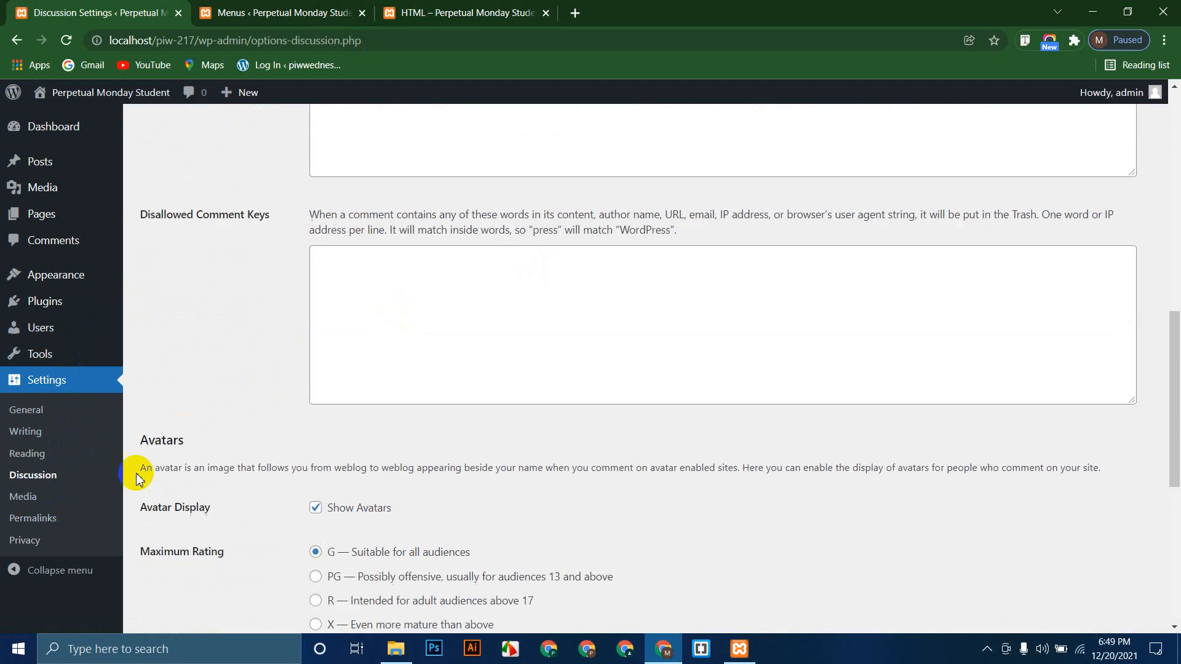
left_click(22, 497)
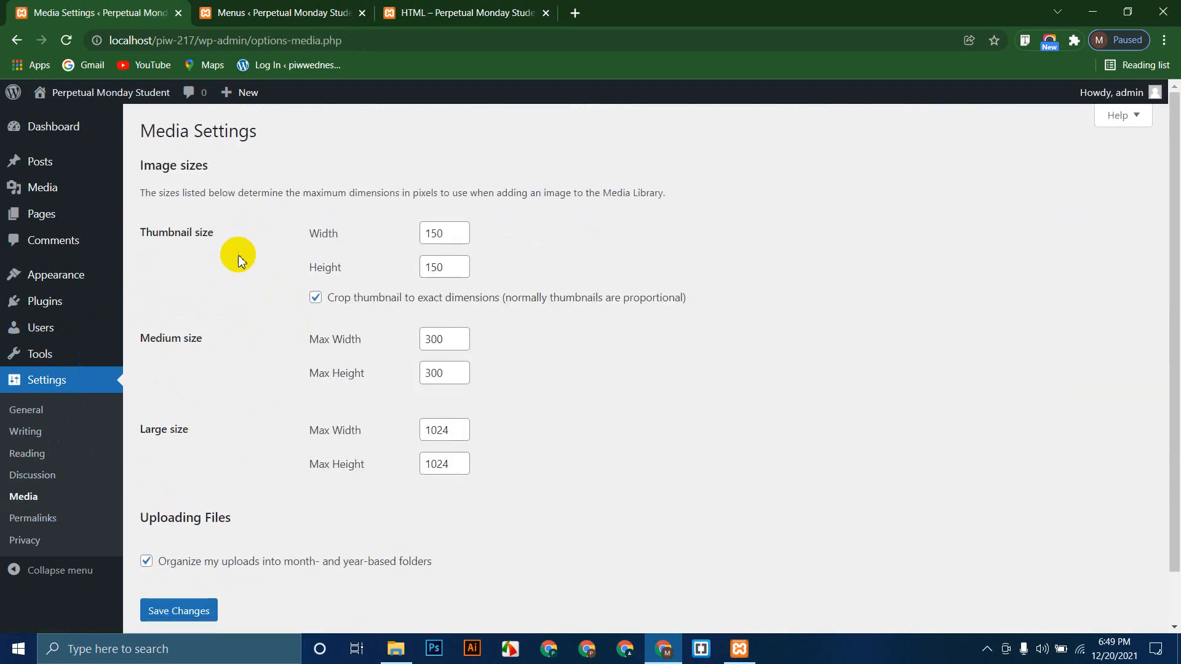
left_click(44, 191)
mouse_move(62, 191)
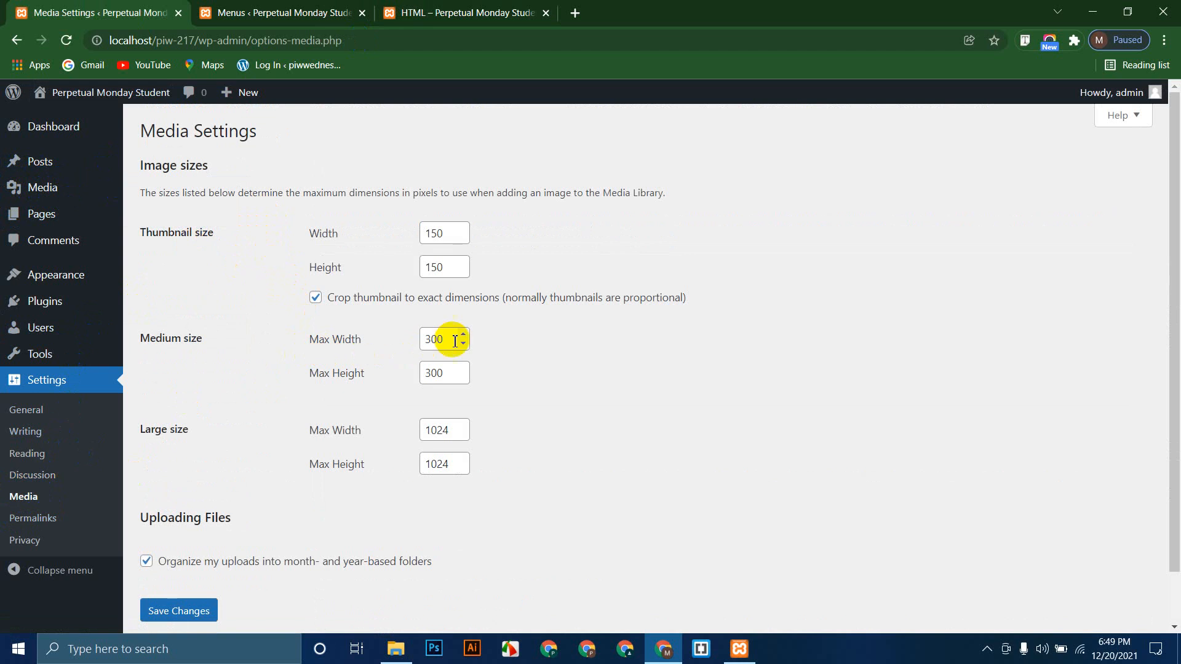
scroll(492, 427, "down", 1)
left_click(72, 513)
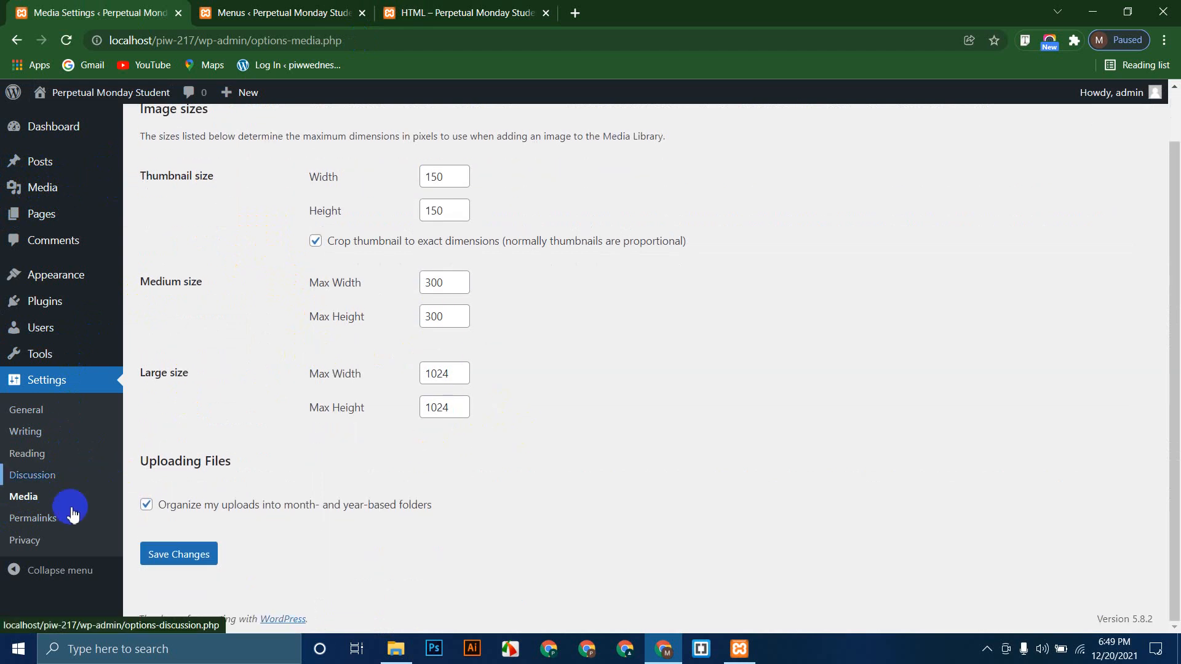
left_click(27, 522)
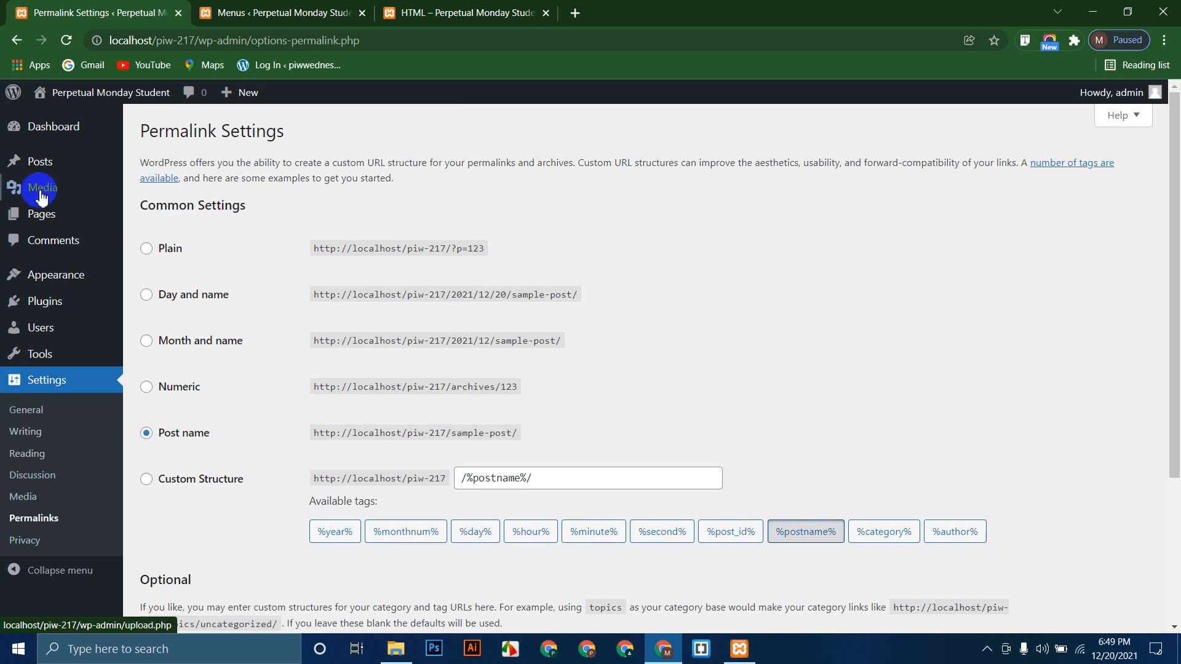
Step: Load the site's home page from the HTML post through the site title
mouse_move(41, 196)
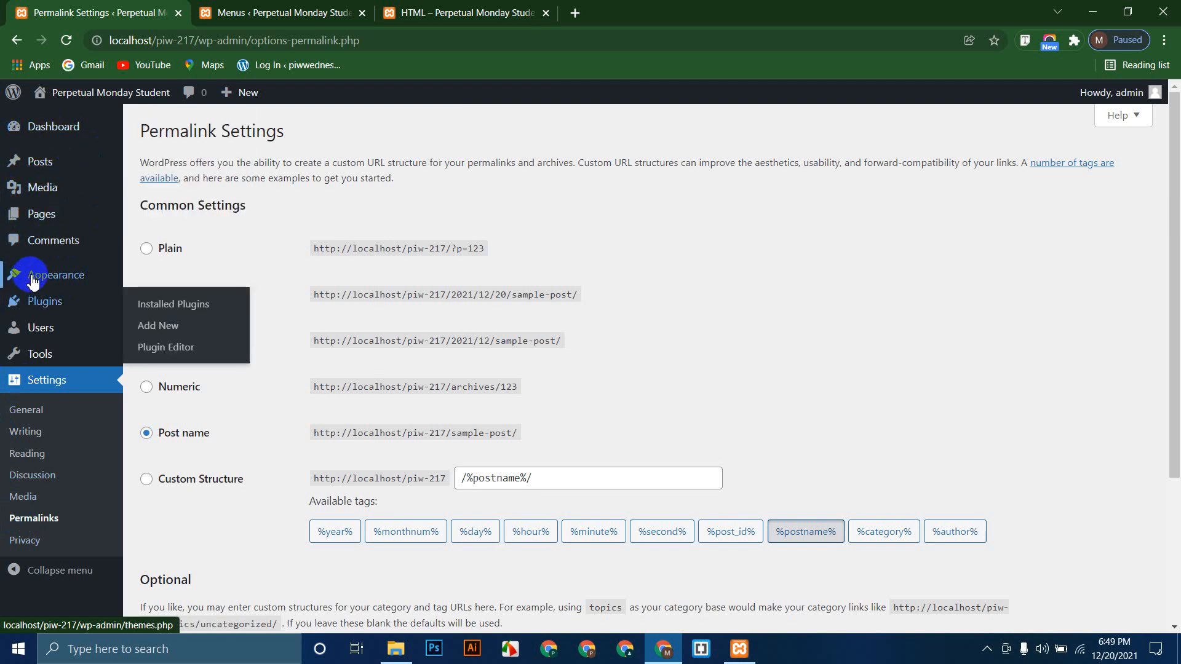
mouse_move(64, 309)
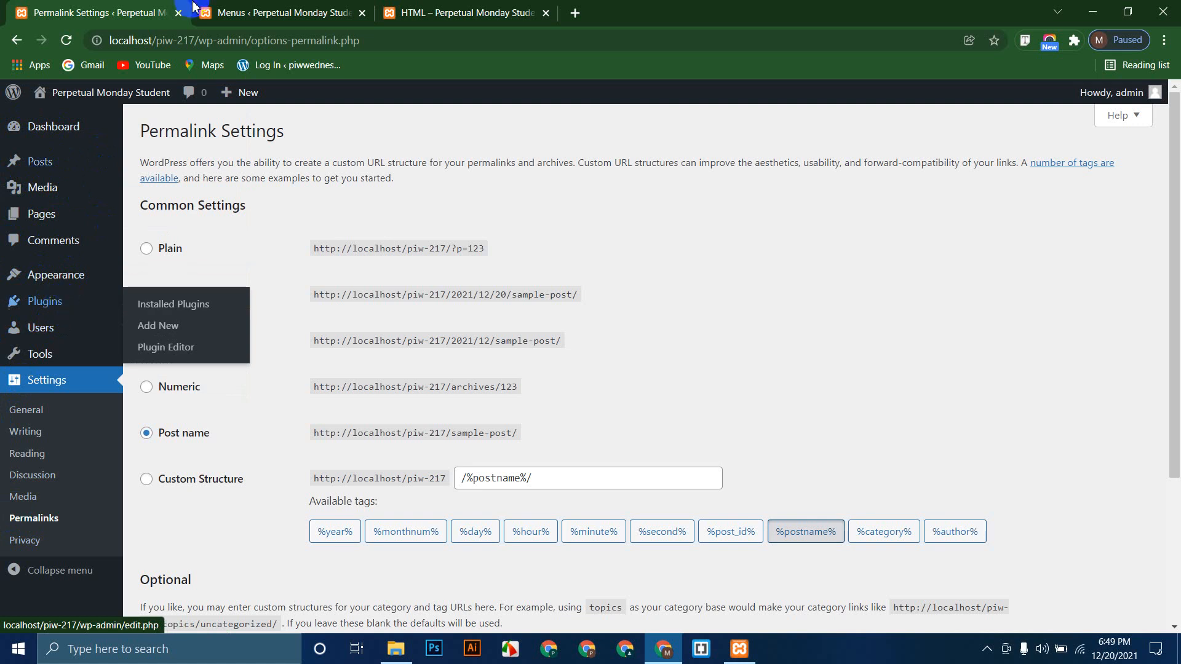
left_click(406, 12)
left_click(98, 12)
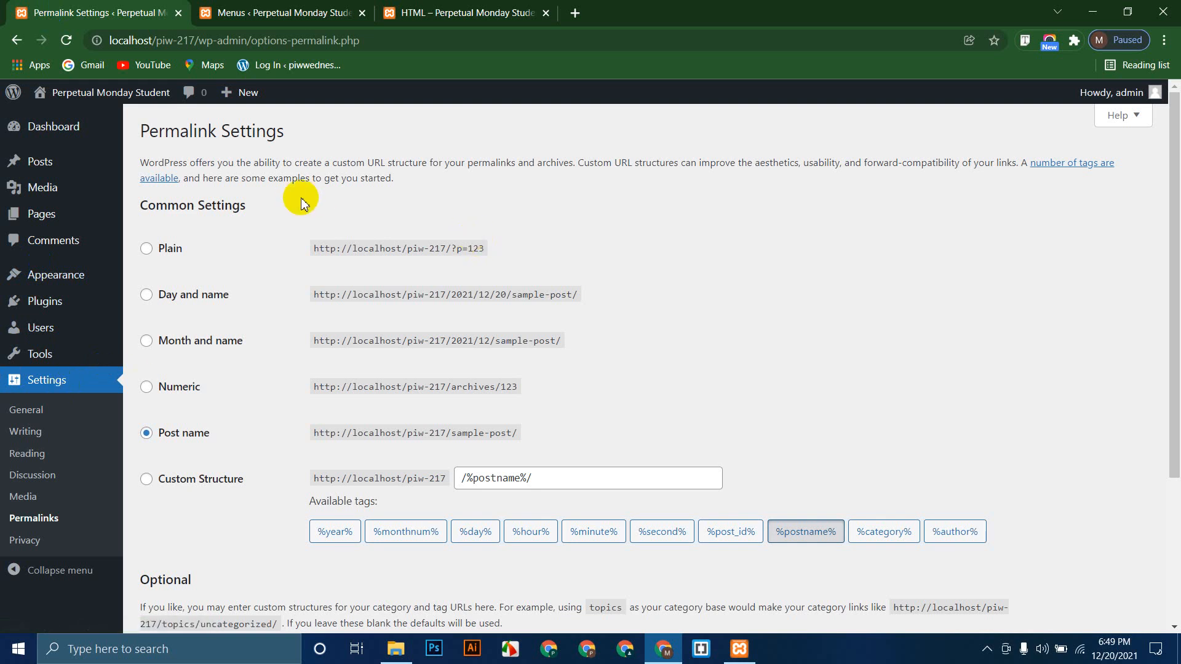
left_click(284, 7)
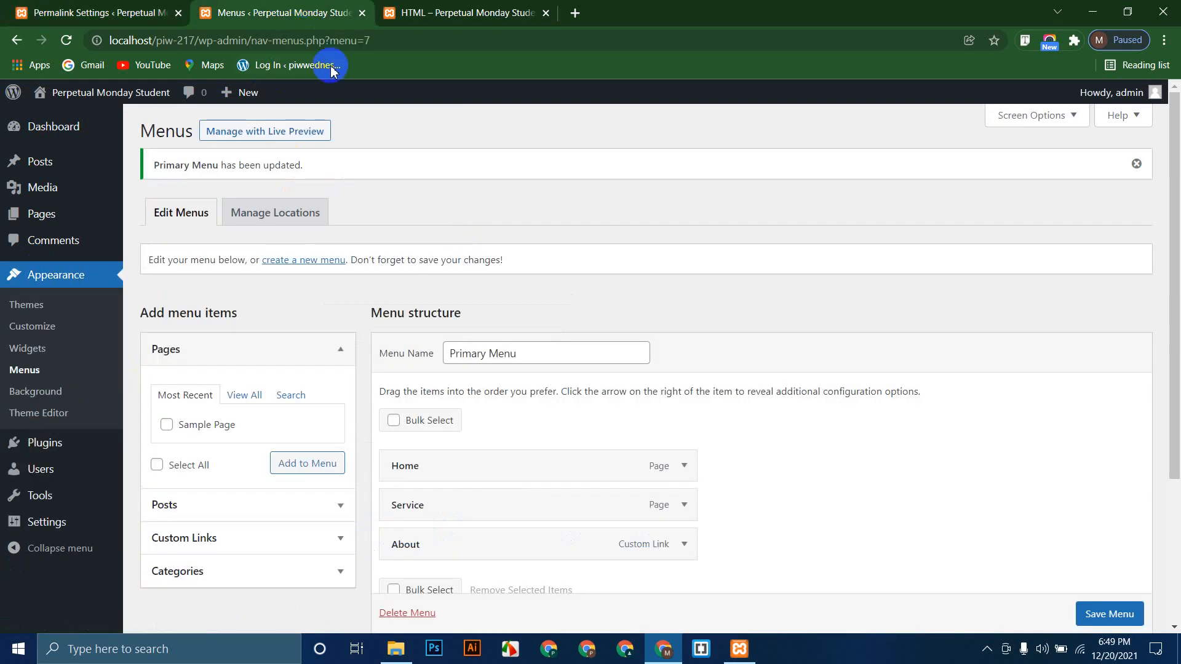
left_click(458, 9)
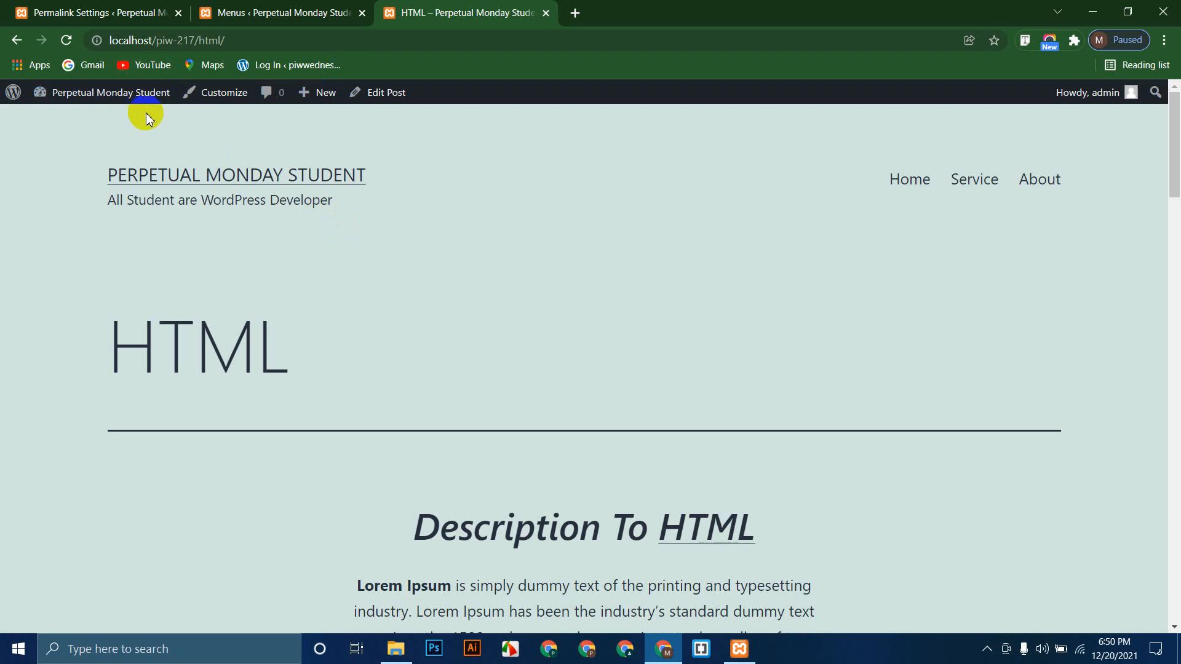
left_click(293, 178)
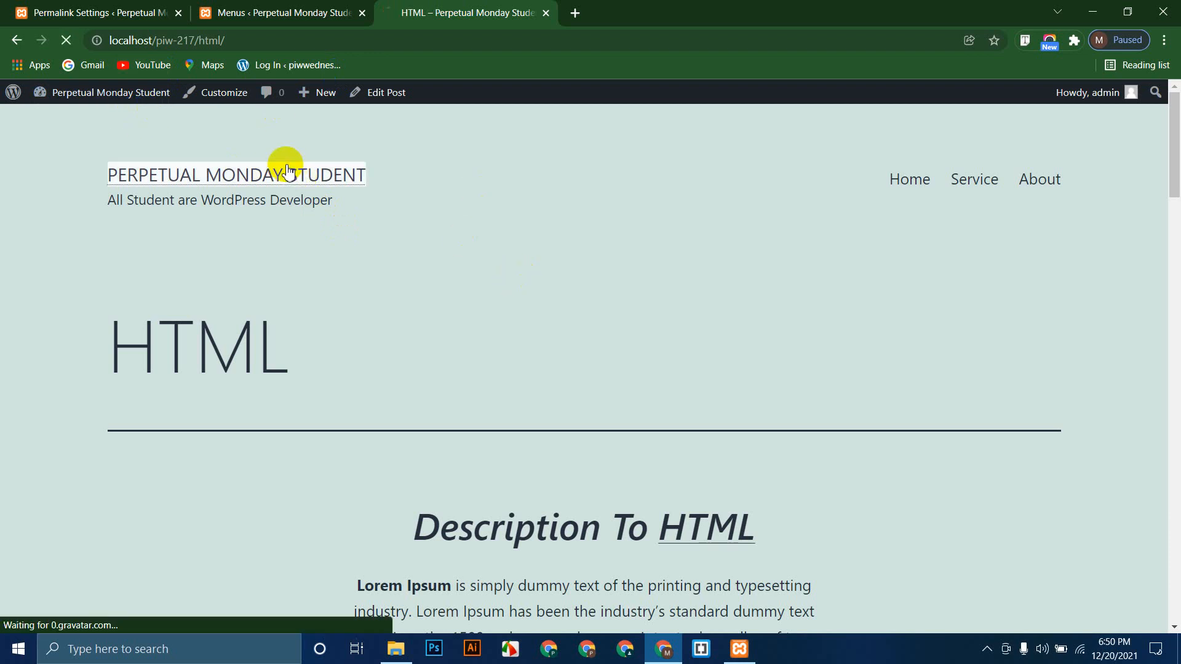
Step: Close the Menus admin tab and bring up the installed plugins list
left_click(297, 9)
left_click(362, 12)
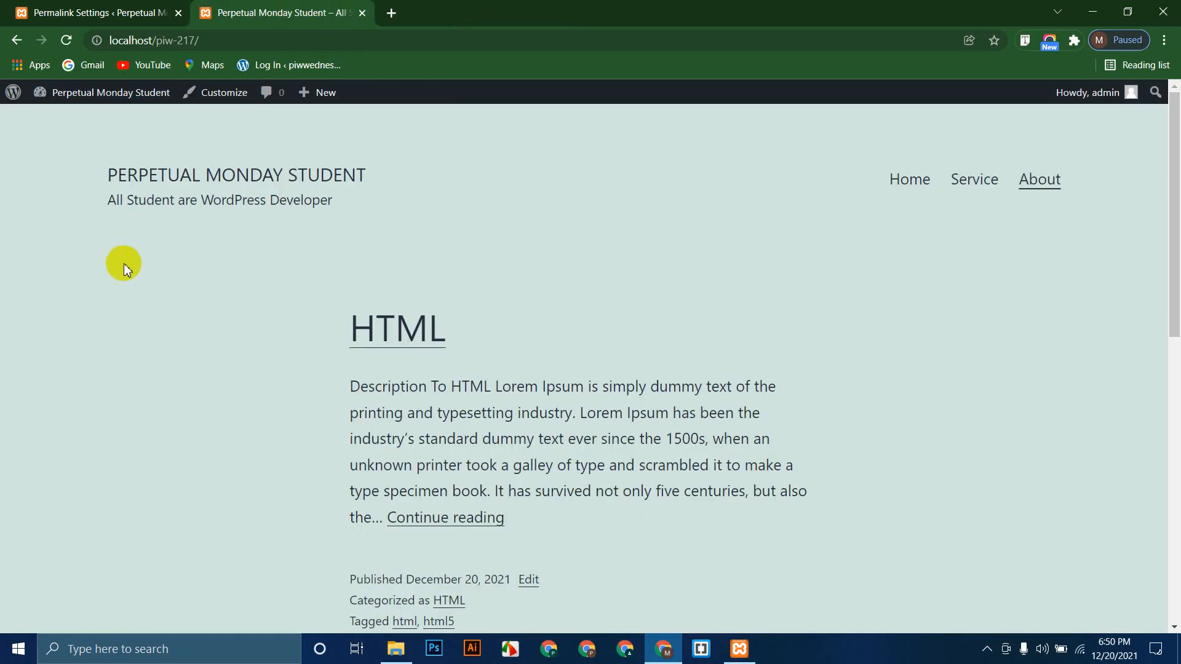
scroll(102, 295, "down", 6)
scroll(102, 296, "up", 6)
left_click(141, 13)
mouse_move(48, 303)
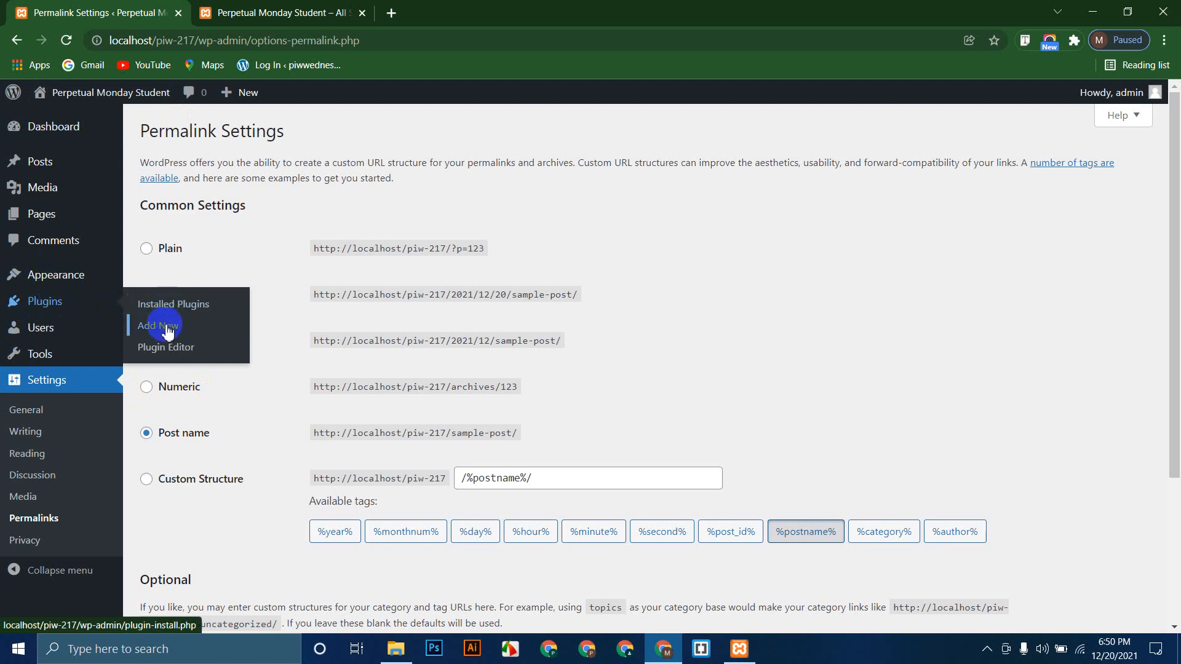
left_click(189, 309)
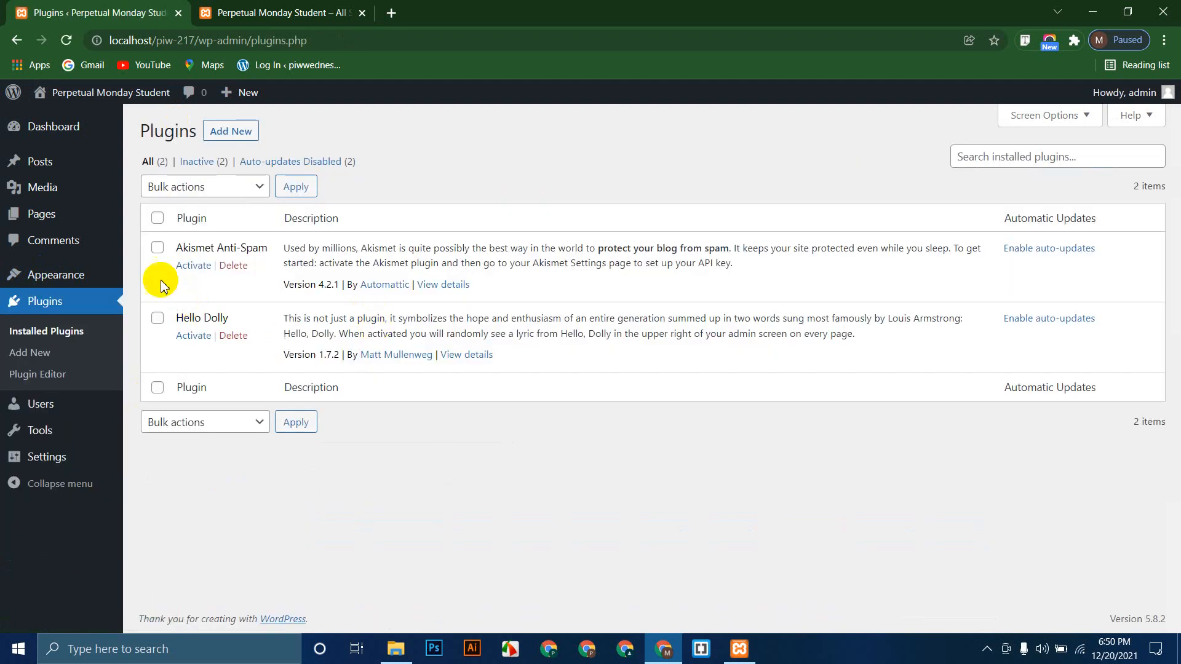
Step: Bulk-delete Akismet Anti-Spam and Hello Dolly from the installed plugins
left_click(157, 217)
left_click(203, 186)
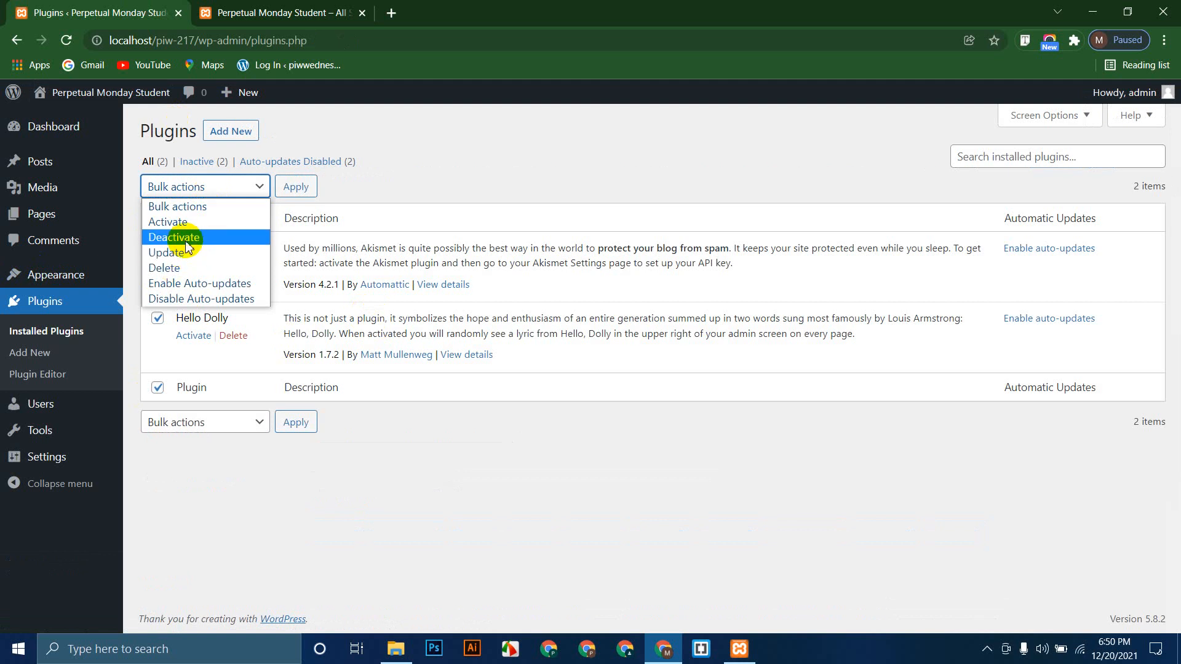
left_click(166, 268)
left_click(292, 192)
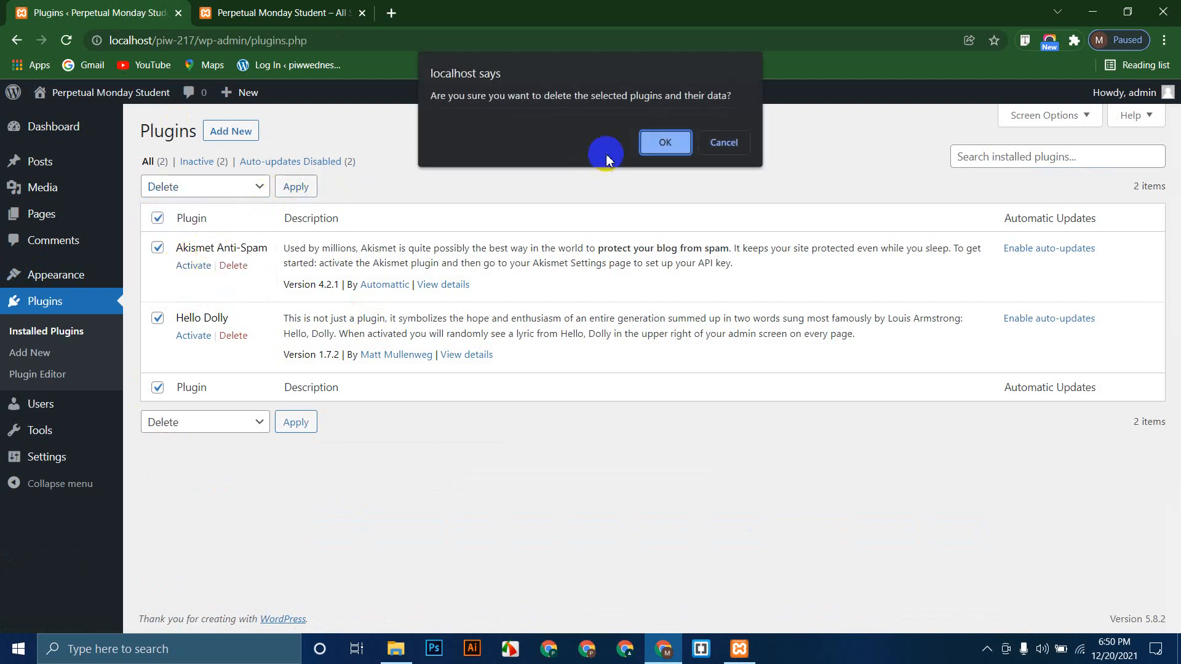
left_click(643, 145)
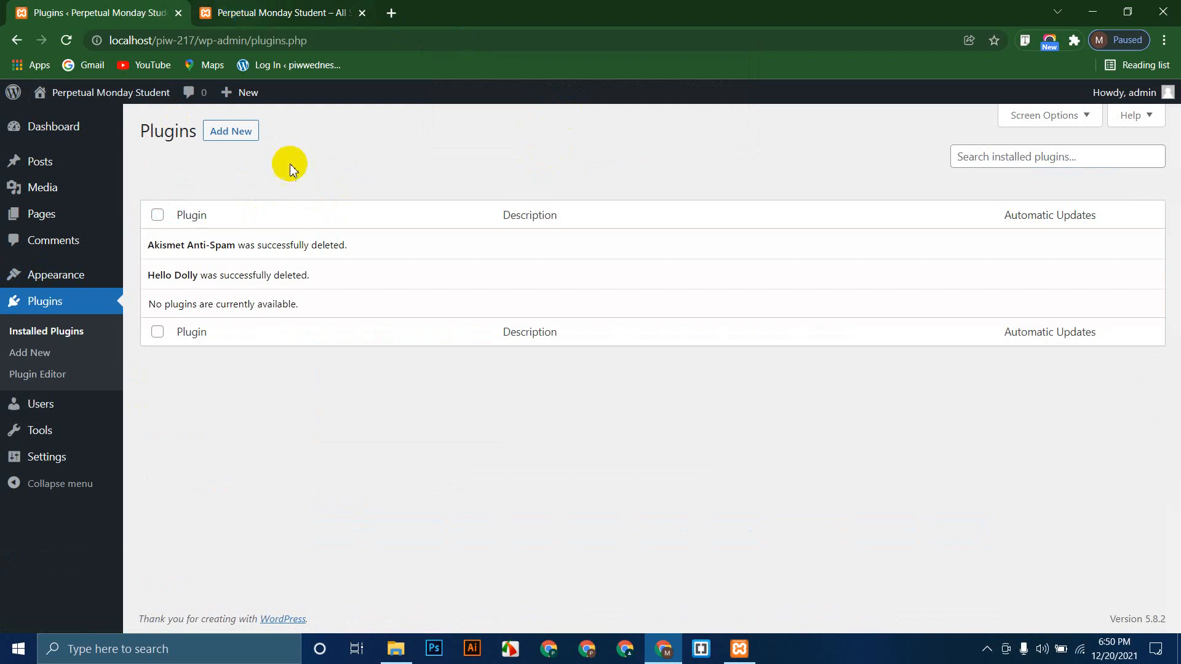
Step: Look over the site's front page, then go to the Add New Plugins page
left_click(301, 12)
scroll(25, 486, "down", 10)
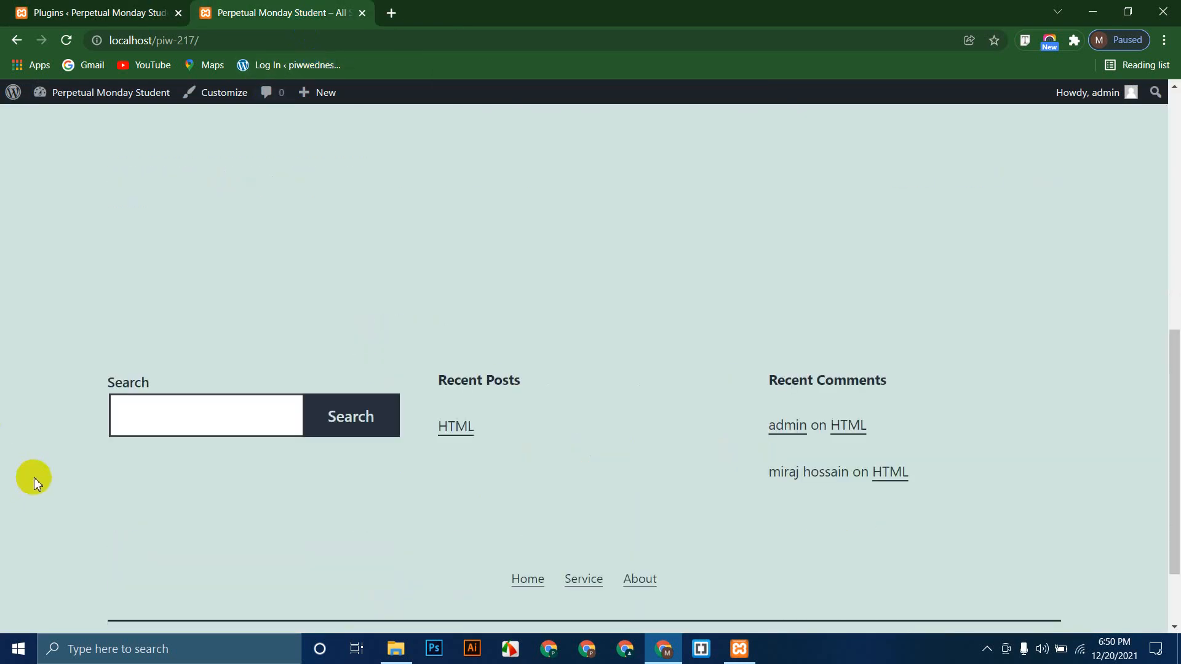
scroll(32, 477, "up", 10)
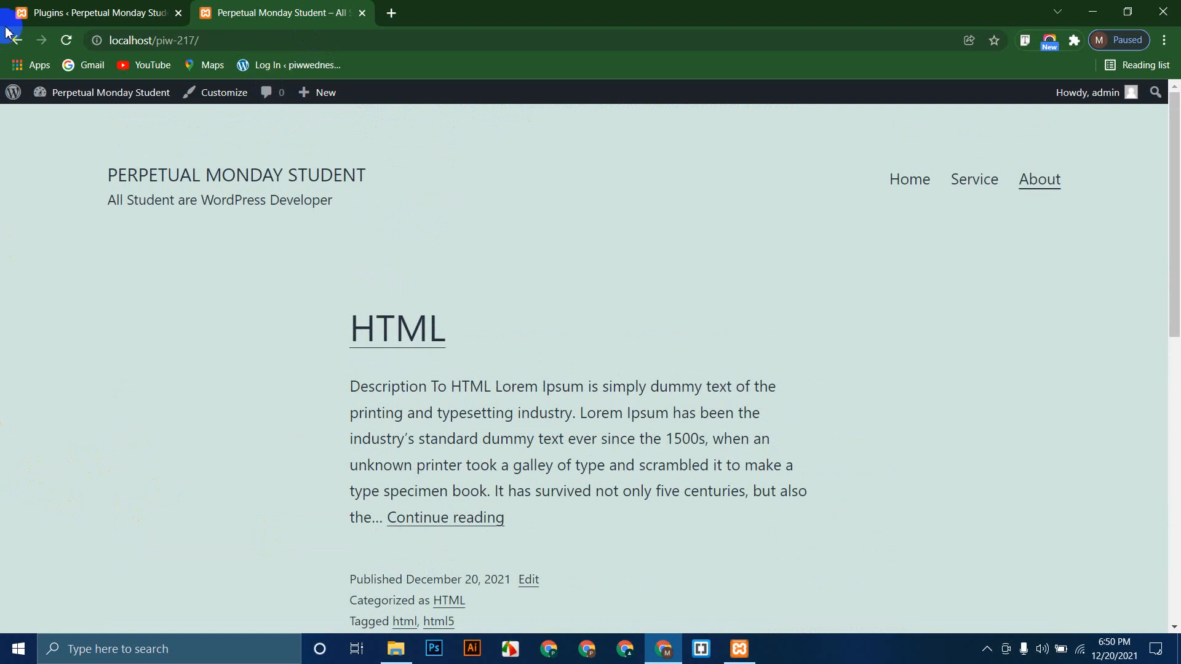
left_click(98, 12)
left_click(38, 319)
left_click(35, 357)
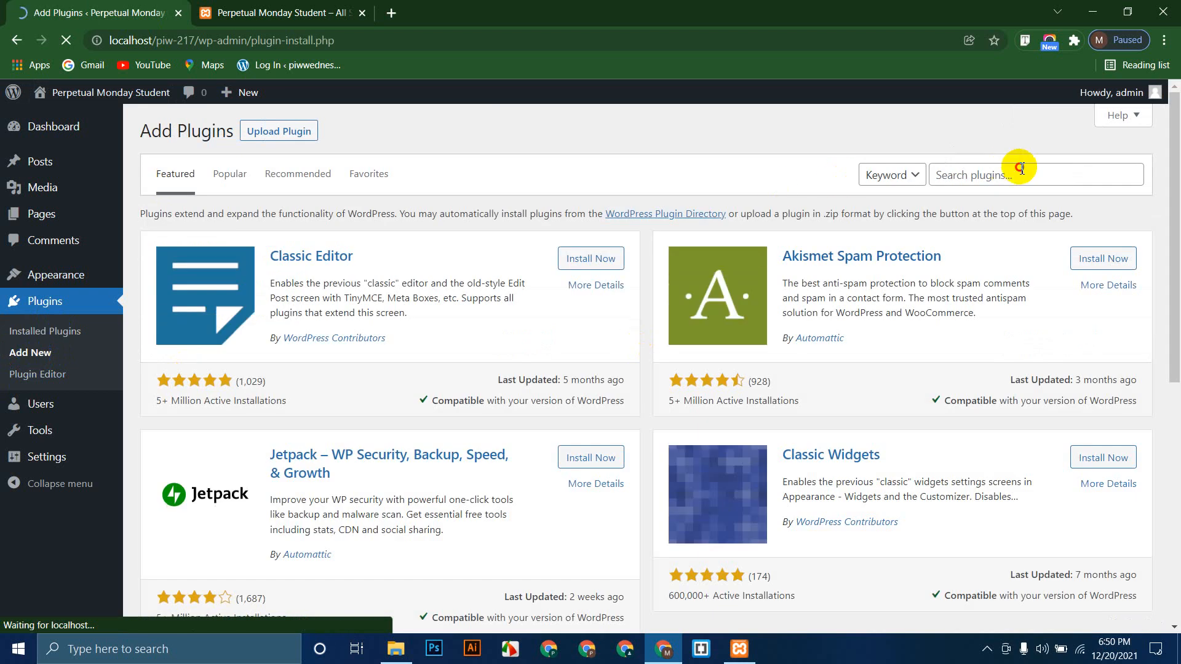
Step: Search plugins for 'wp reset', then install and activate WP Reset 1.93
left_click(1015, 167)
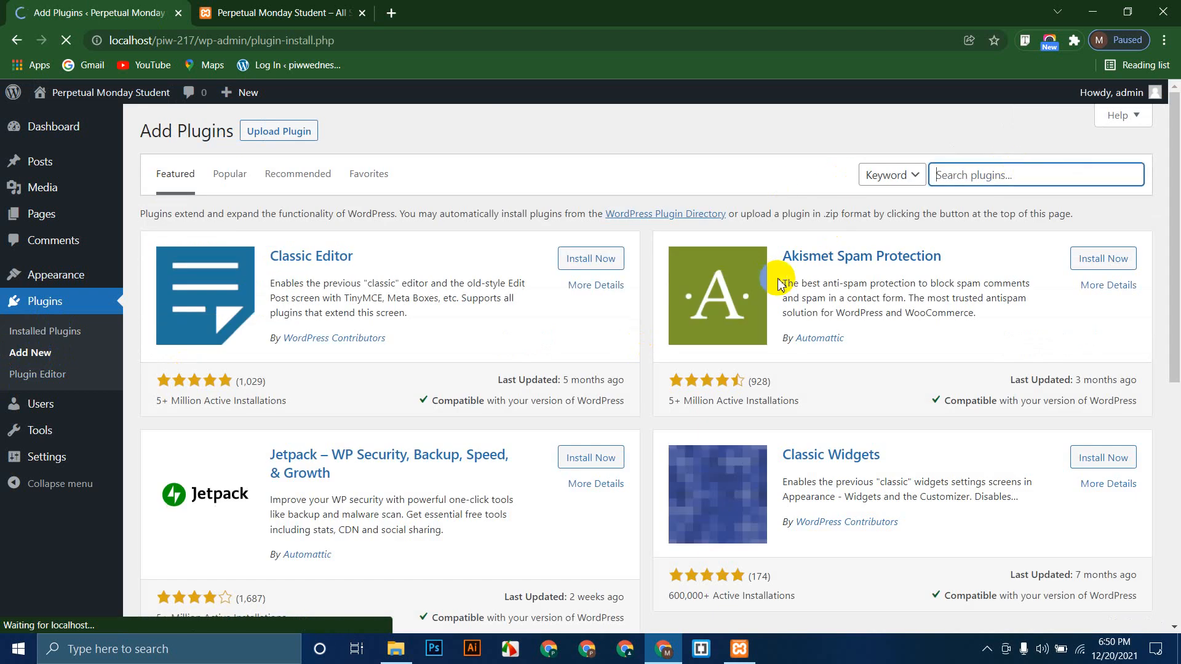
type("wp admin")
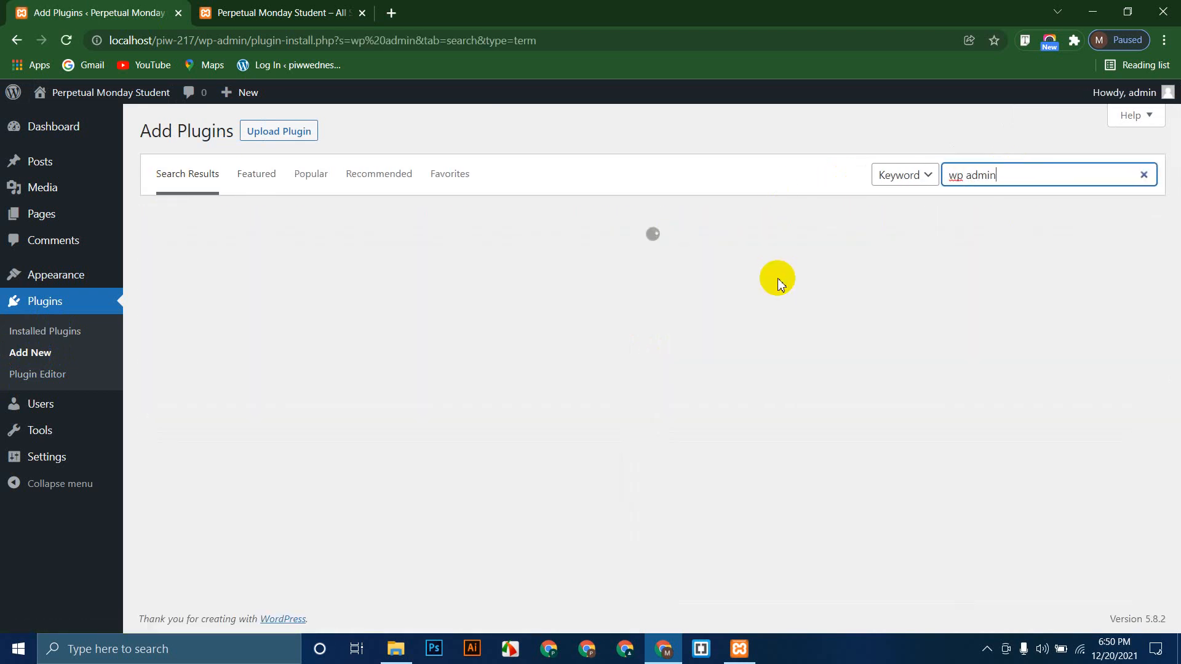
key("BackSpace")
key("BackSpace")
key("BackSpace")
key("BackSpace")
key("BackSpace")
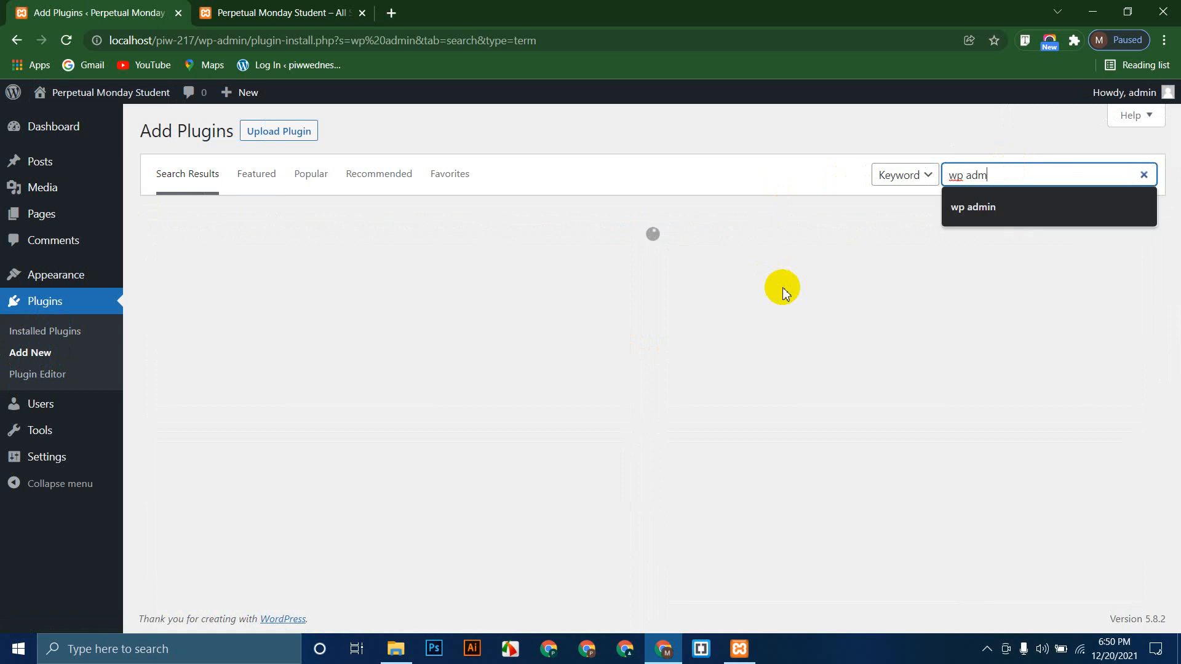
type("reset")
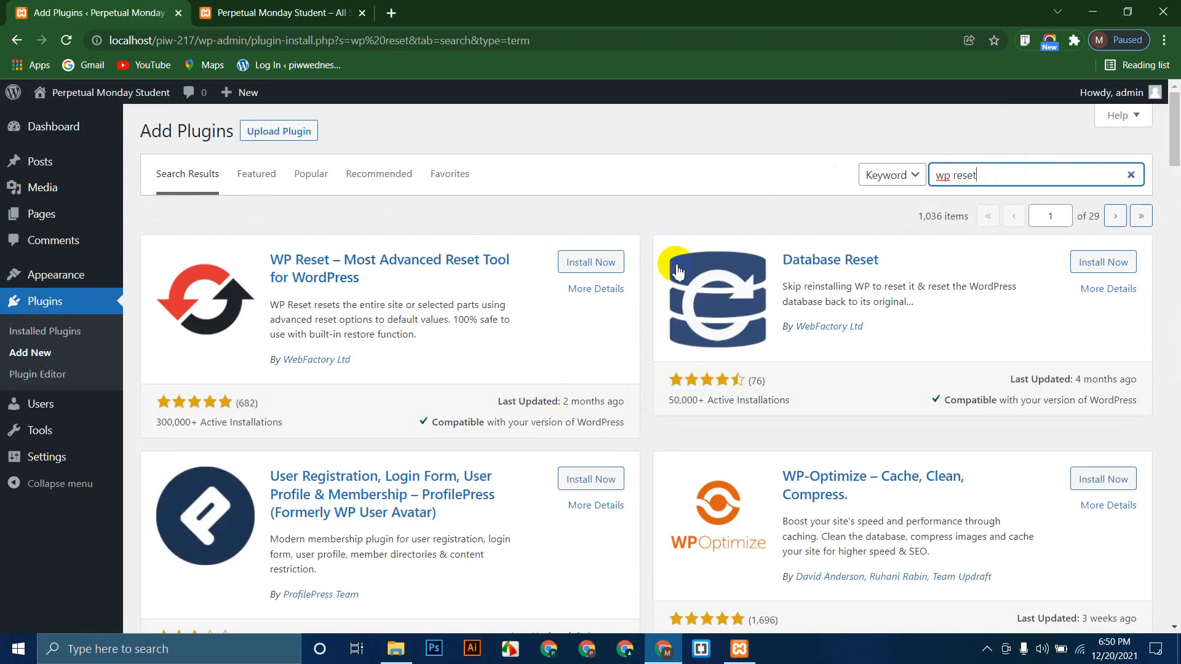
left_click(591, 261)
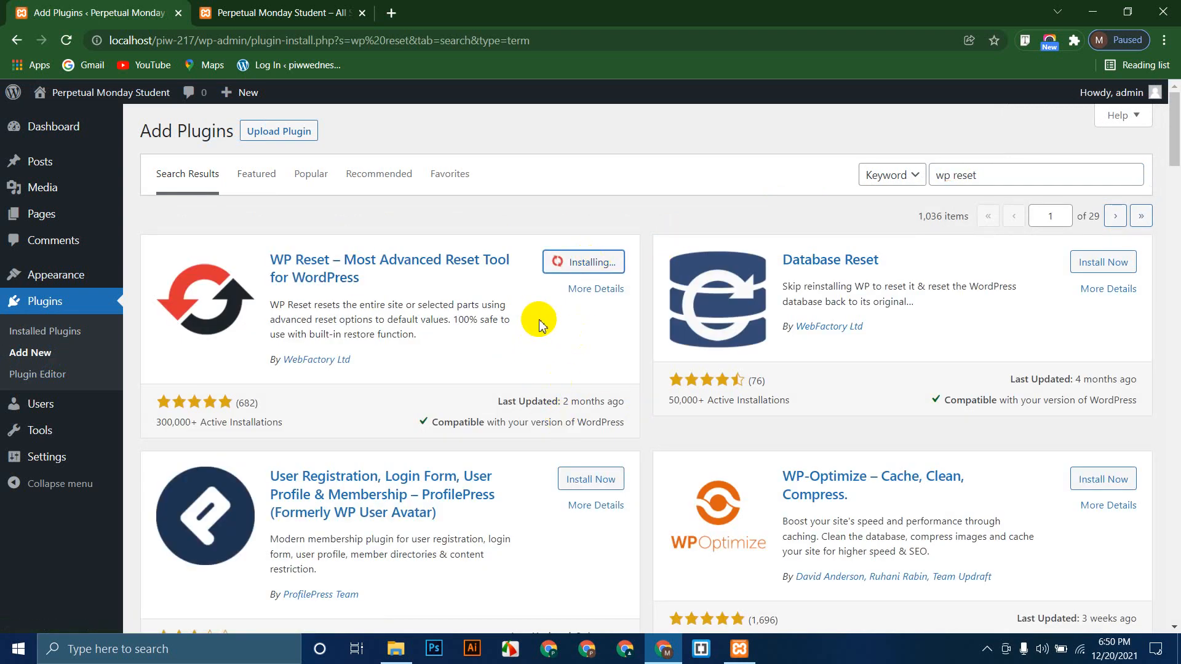
mouse_move(46, 434)
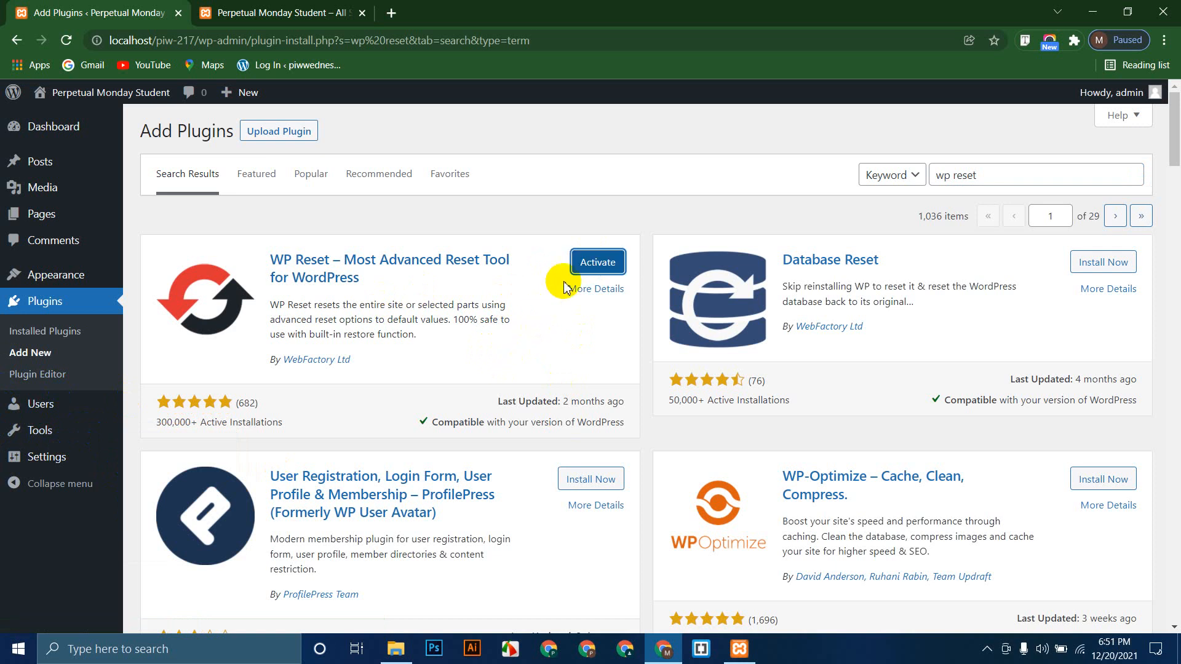
left_click(588, 267)
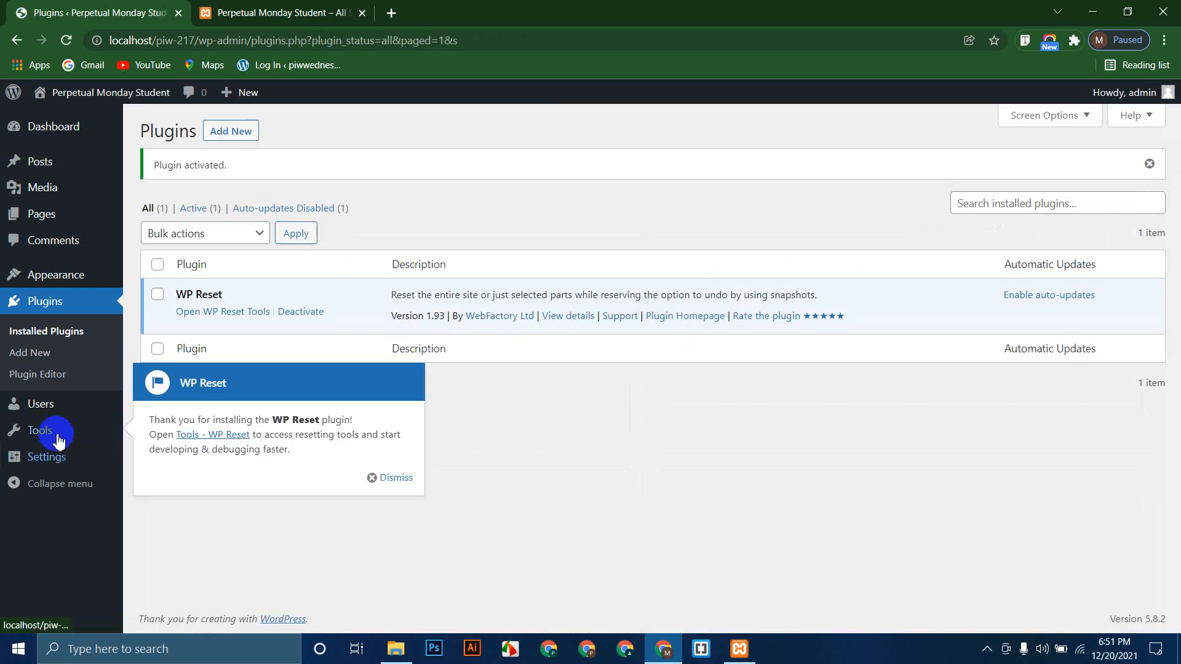
Step: Dismiss the WP Reset welcome notice and open the Tools > WP Reset Site Reset section
left_click(410, 476)
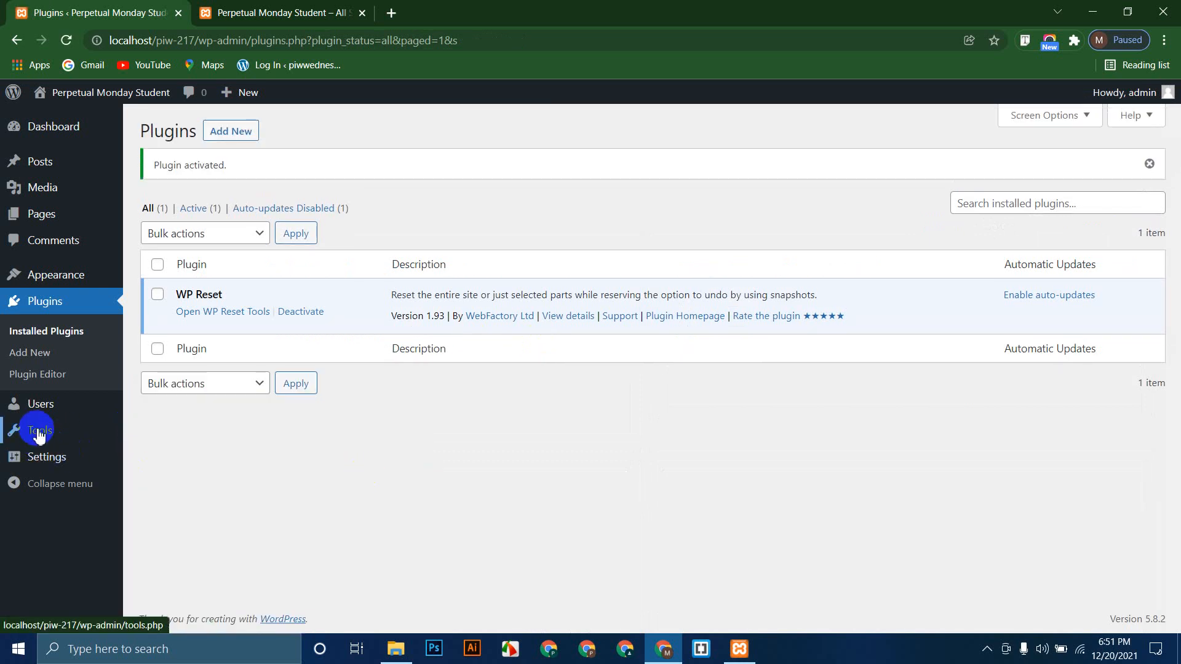
mouse_move(84, 437)
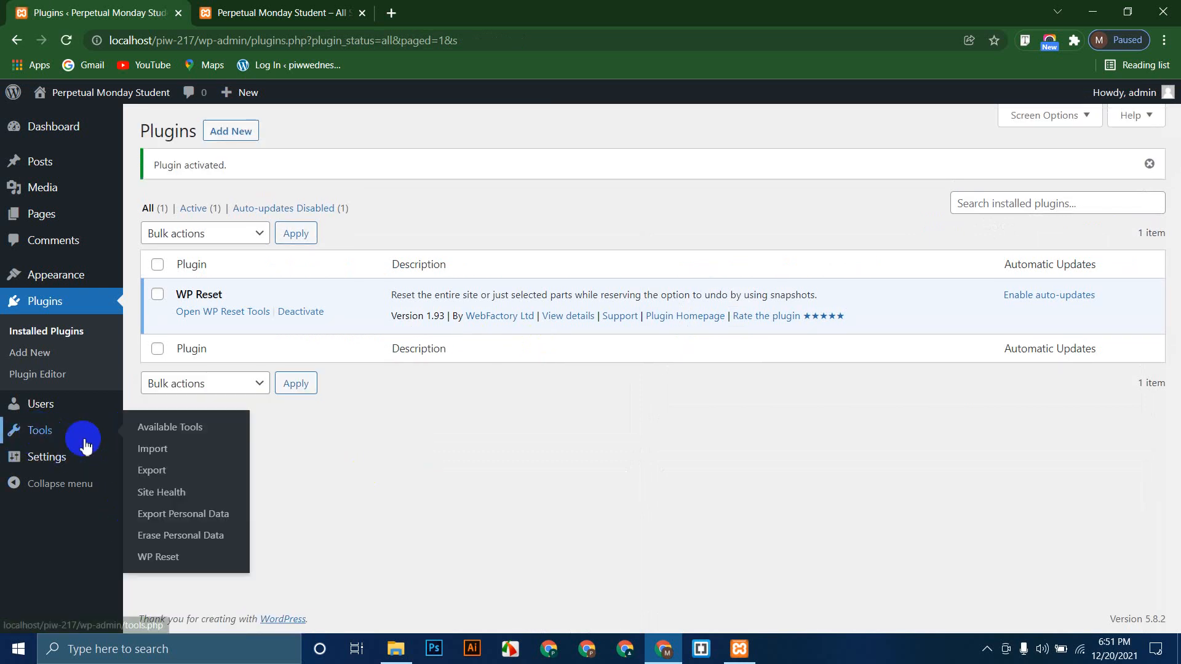
left_click(176, 562)
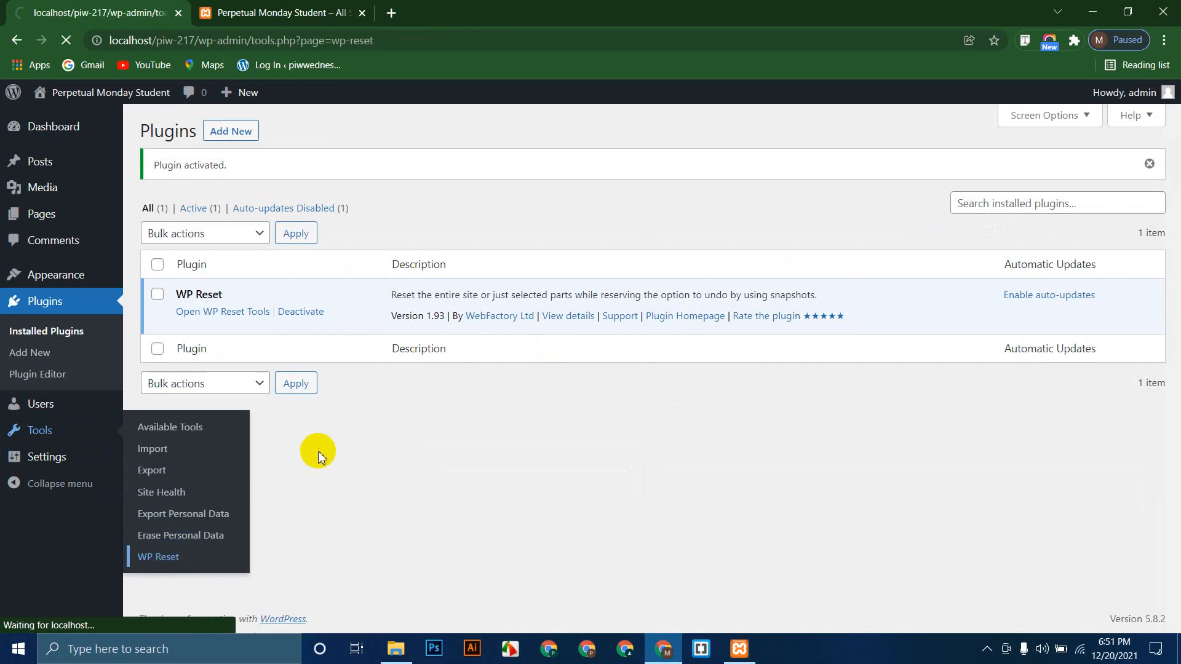
scroll(372, 369, "down", 20)
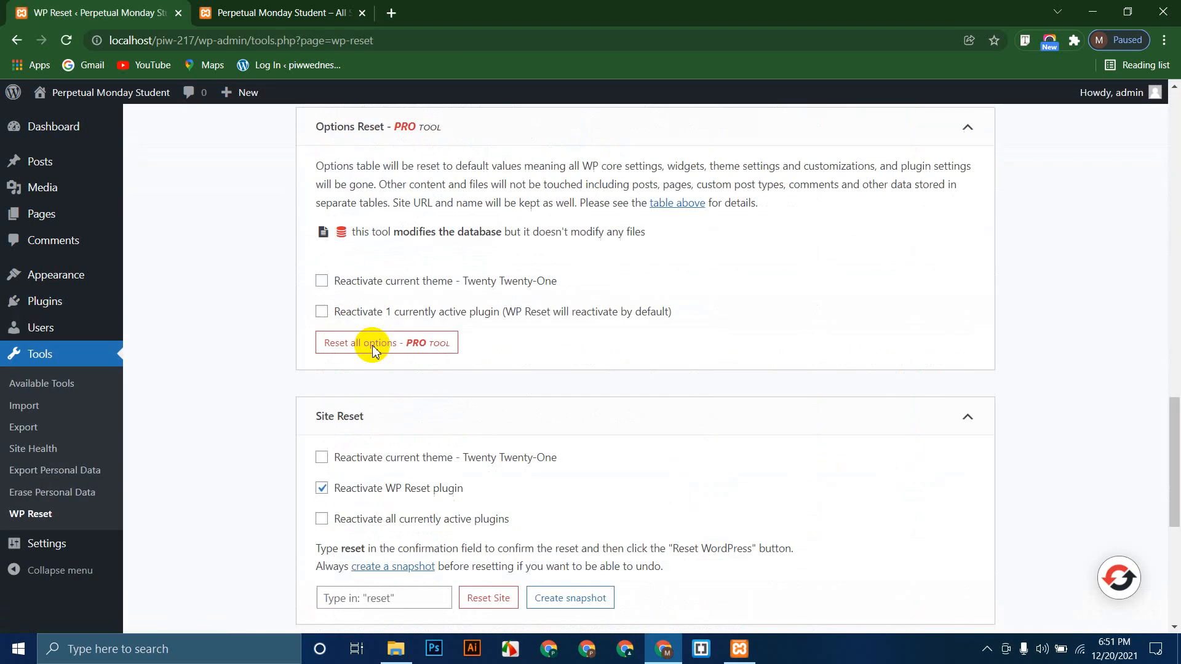
scroll(374, 346, "up", 1)
left_click(378, 270)
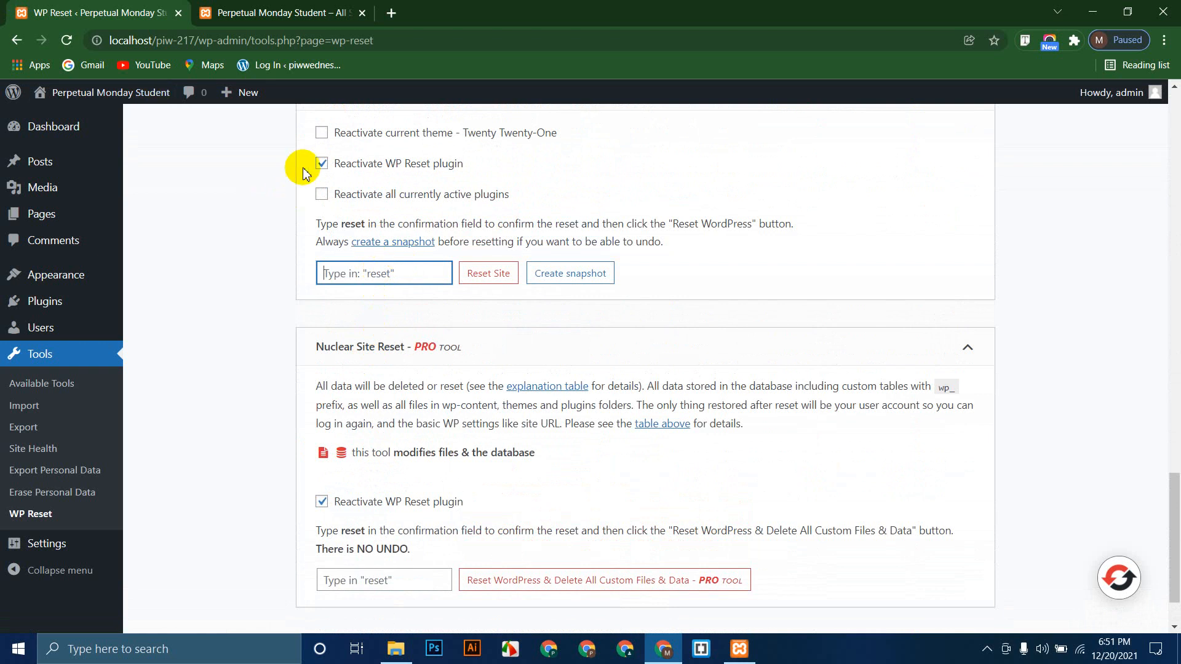
Step: Uncheck Reactivate WP Reset, enter the word reset, and confirm resetting WordPress to defaults
left_click(321, 163)
left_click(364, 268)
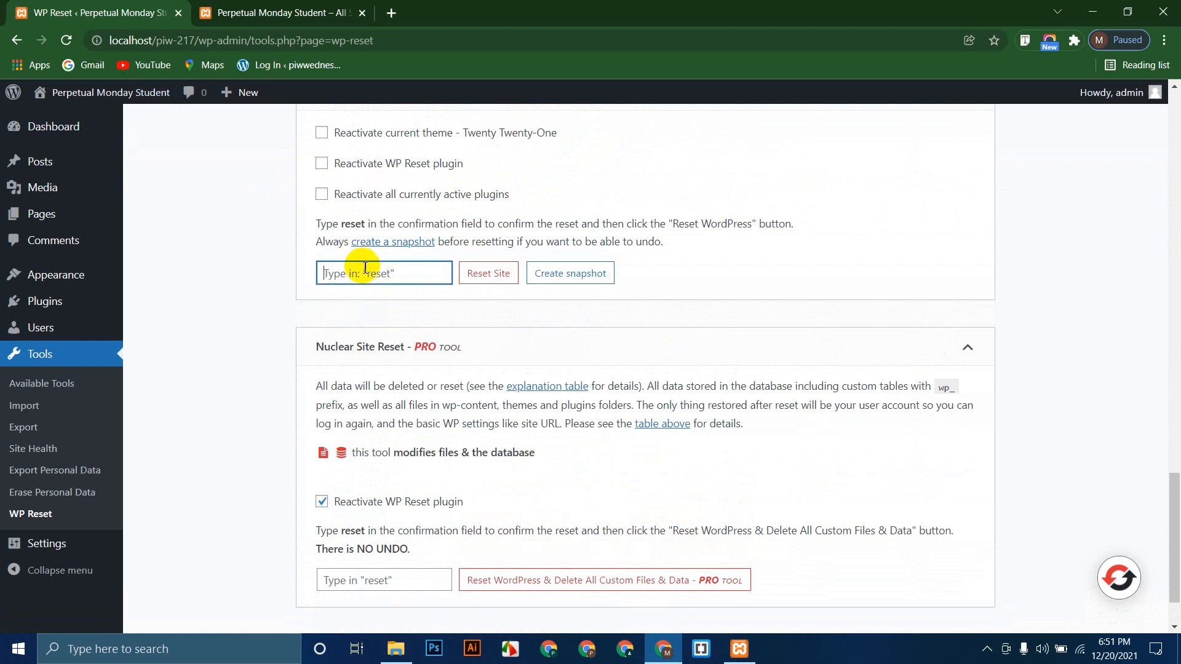
type("reset")
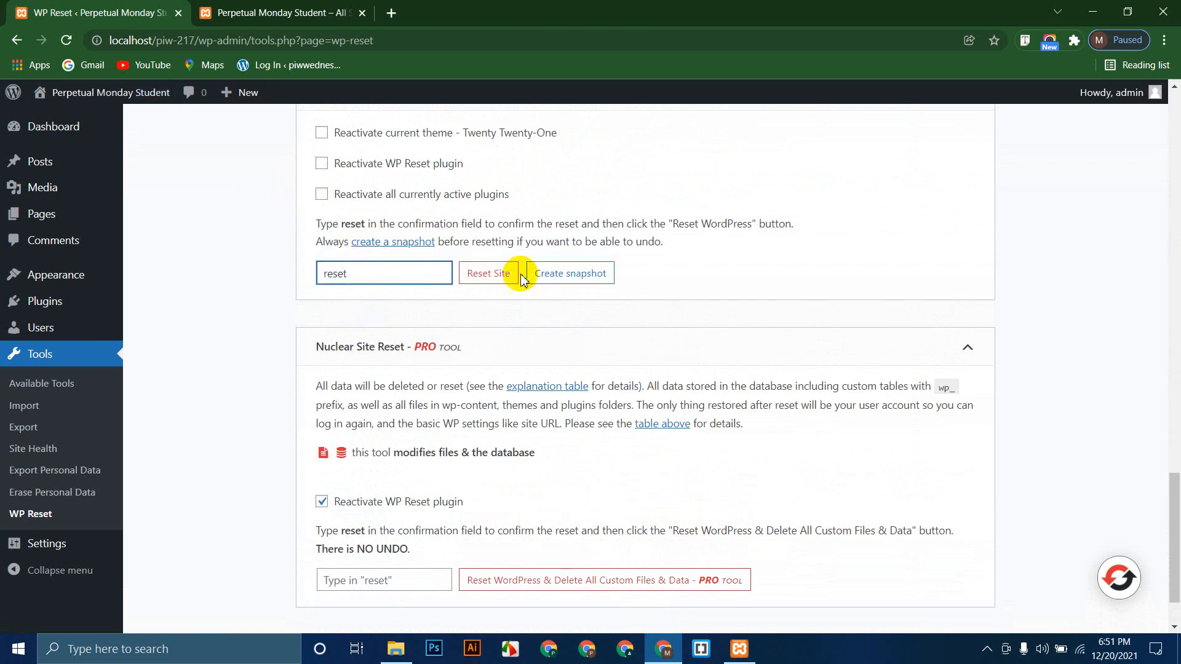
left_click(489, 272)
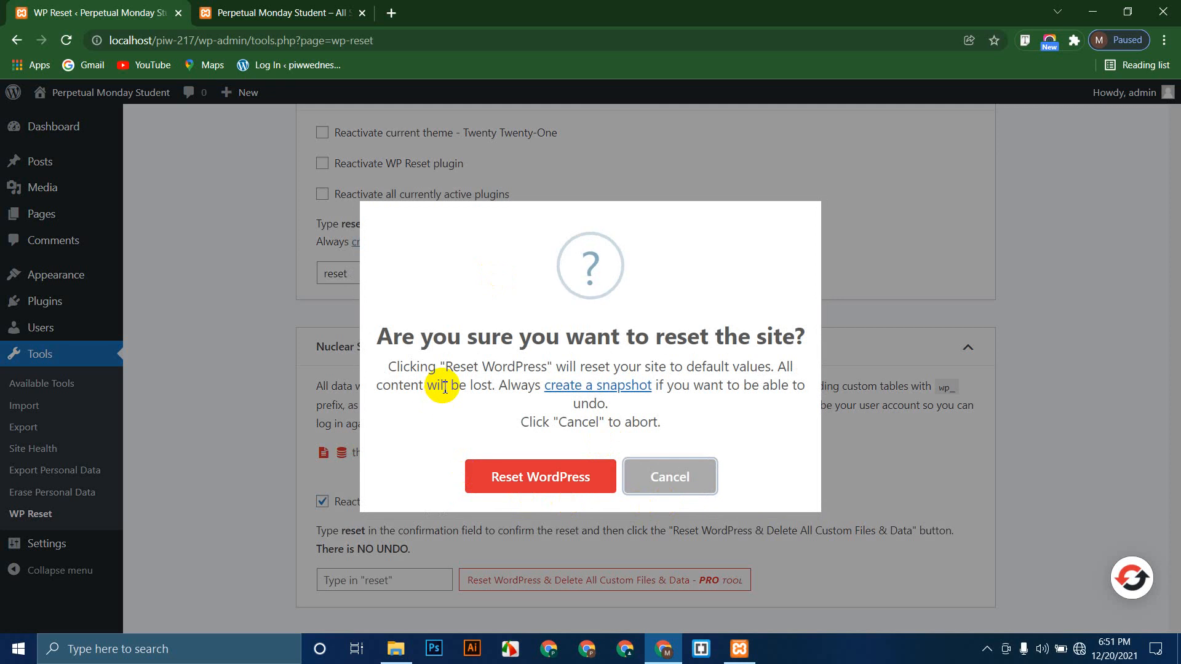
left_click(501, 477)
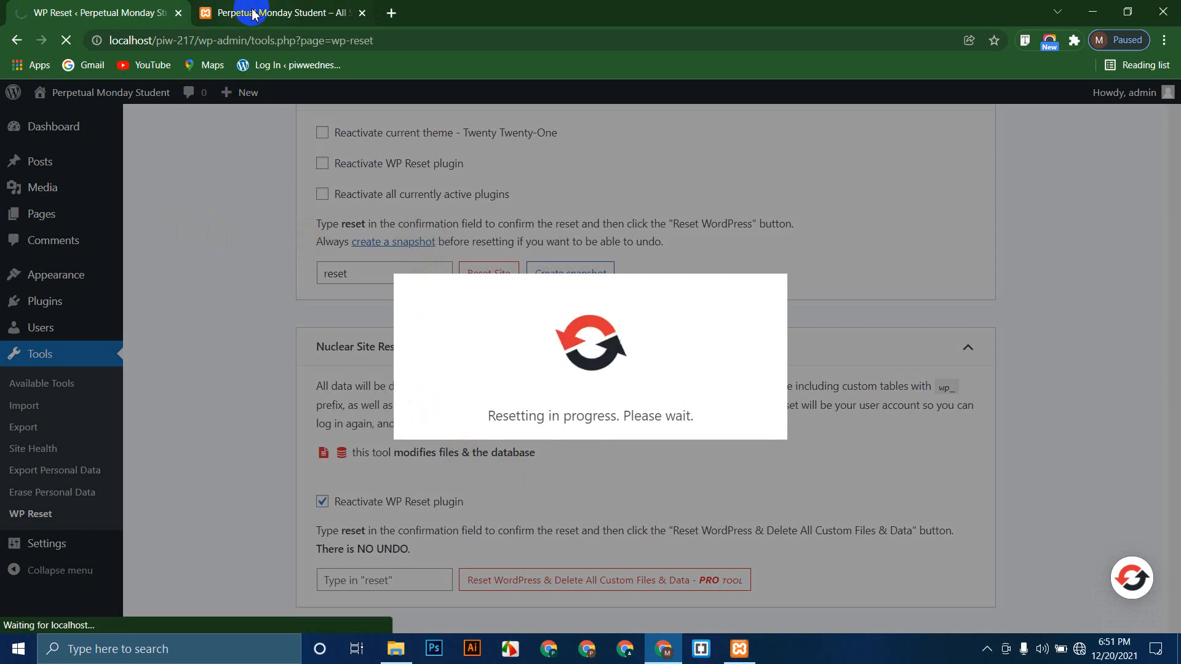
Step: Reload the front page to confirm it shows only the default Hello world! post
left_click(285, 6)
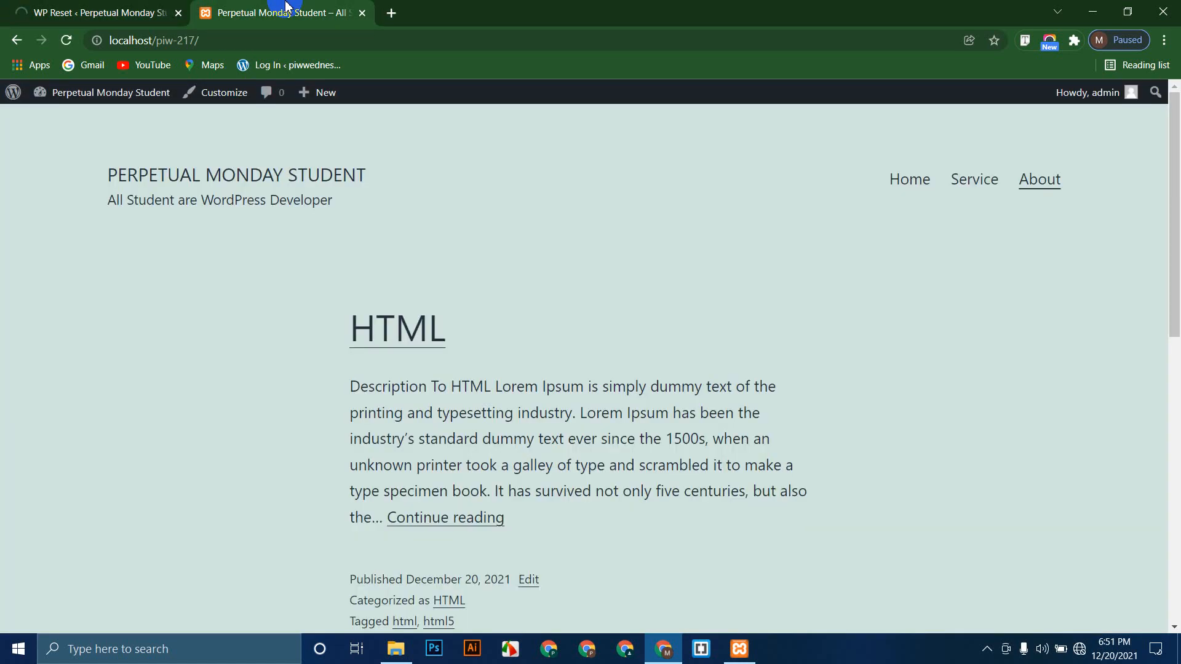
left_click(77, 11)
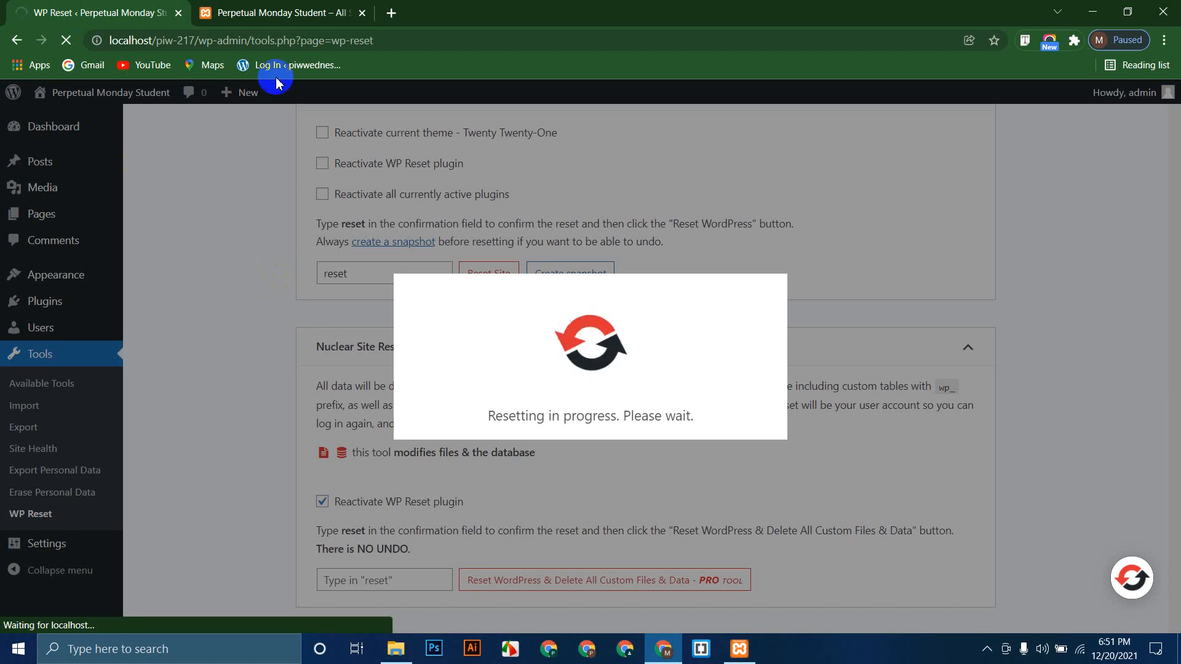
left_click(278, 12)
left_click(65, 40)
left_click(77, 12)
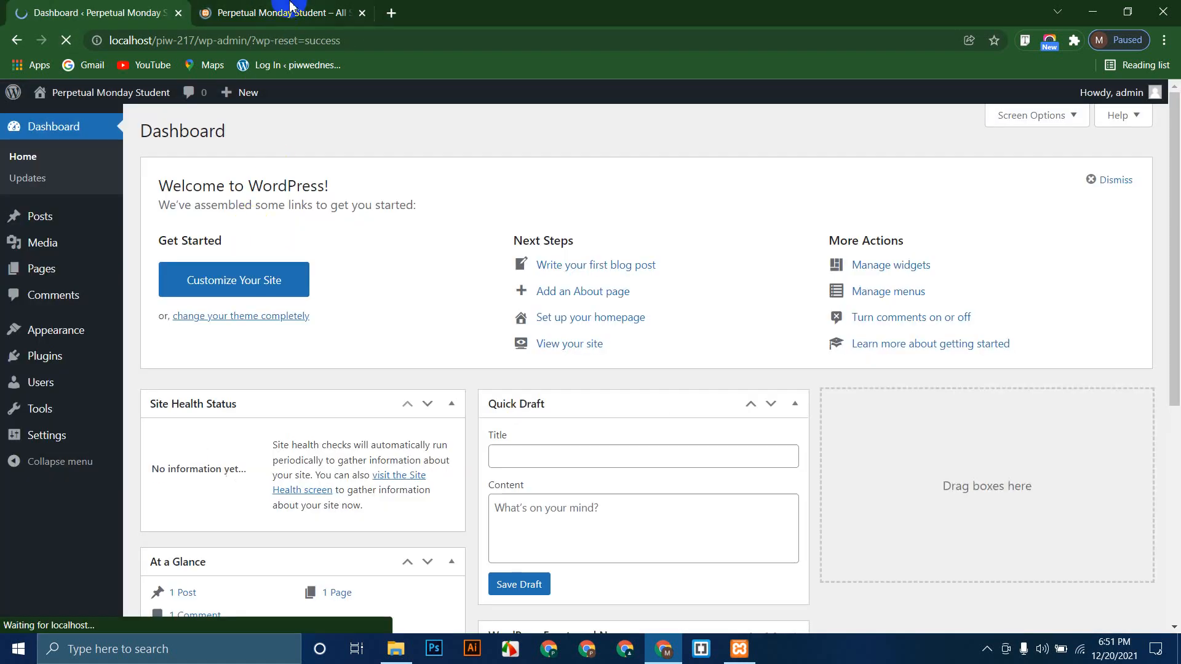
left_click(278, 11)
scroll(140, 354, "down", 6)
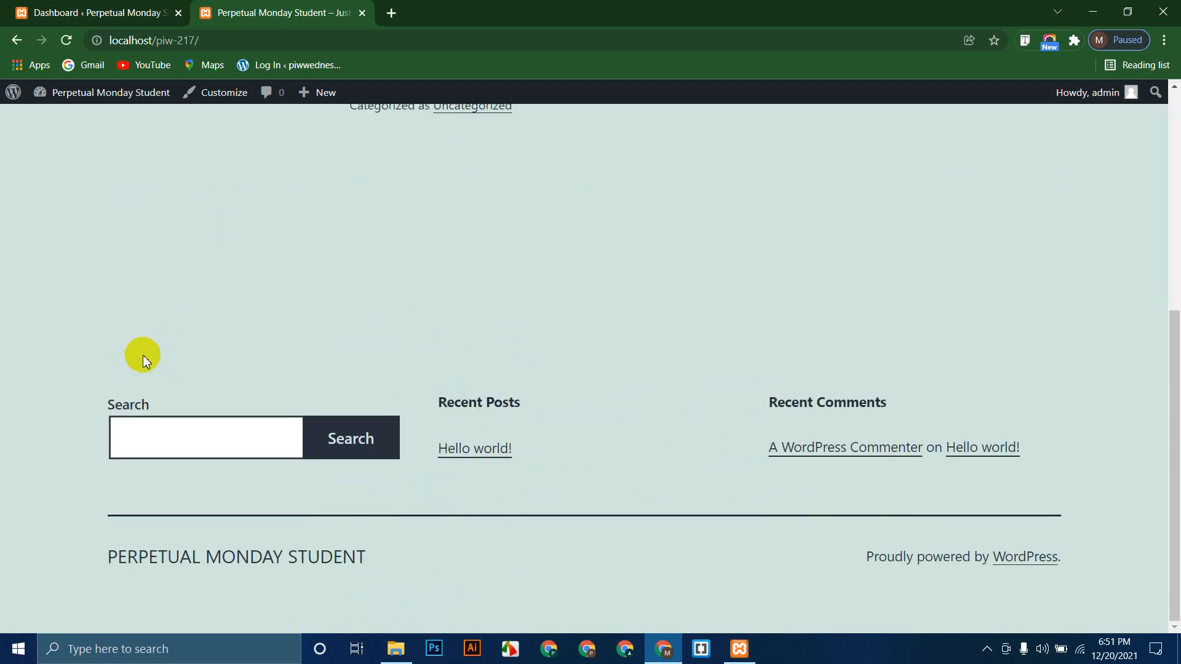
scroll(143, 358, "up", 6)
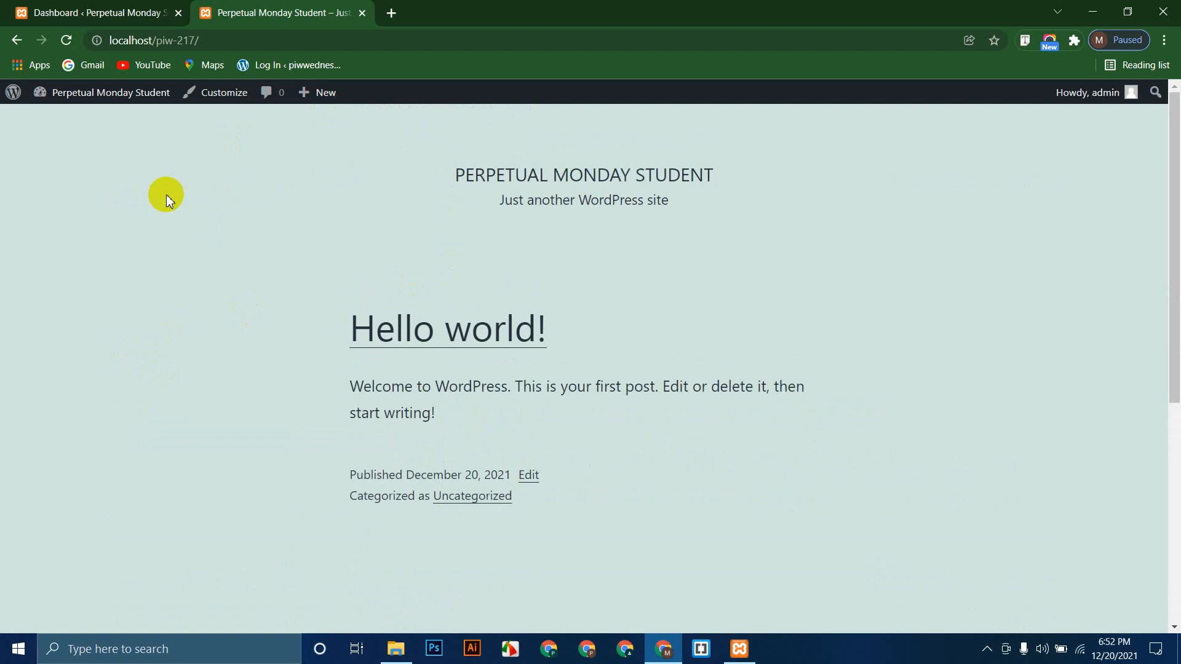
Step: Search the installed themes under Appearance > Themes for 'astra', finding no match
left_click(81, 12)
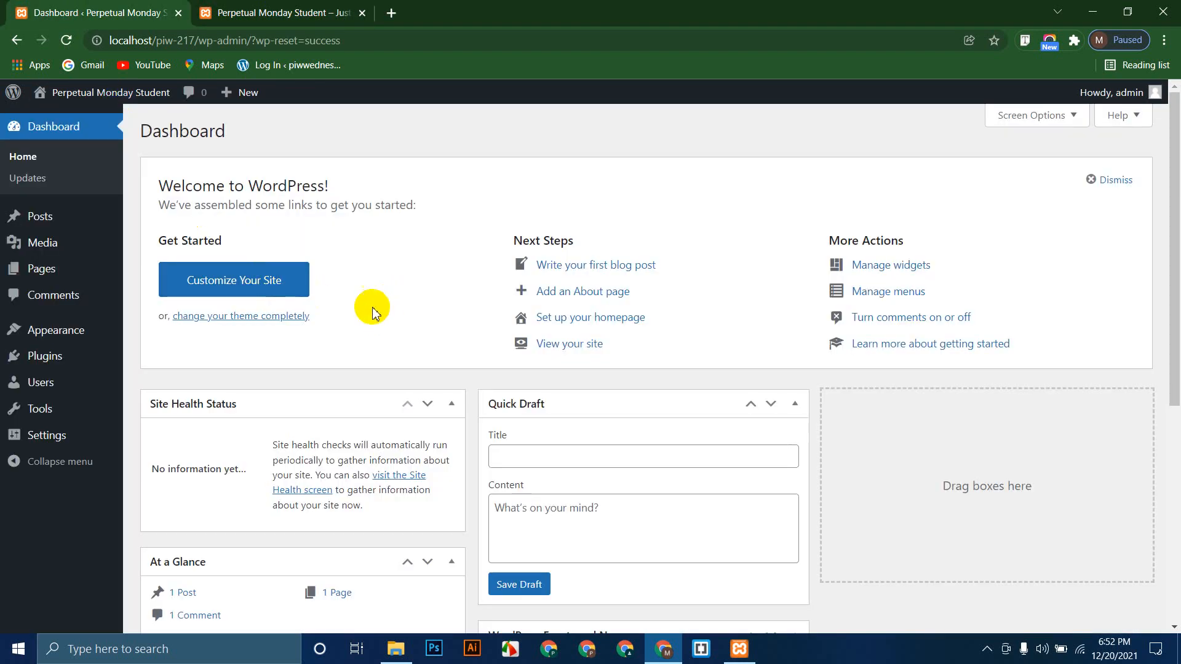
mouse_move(82, 337)
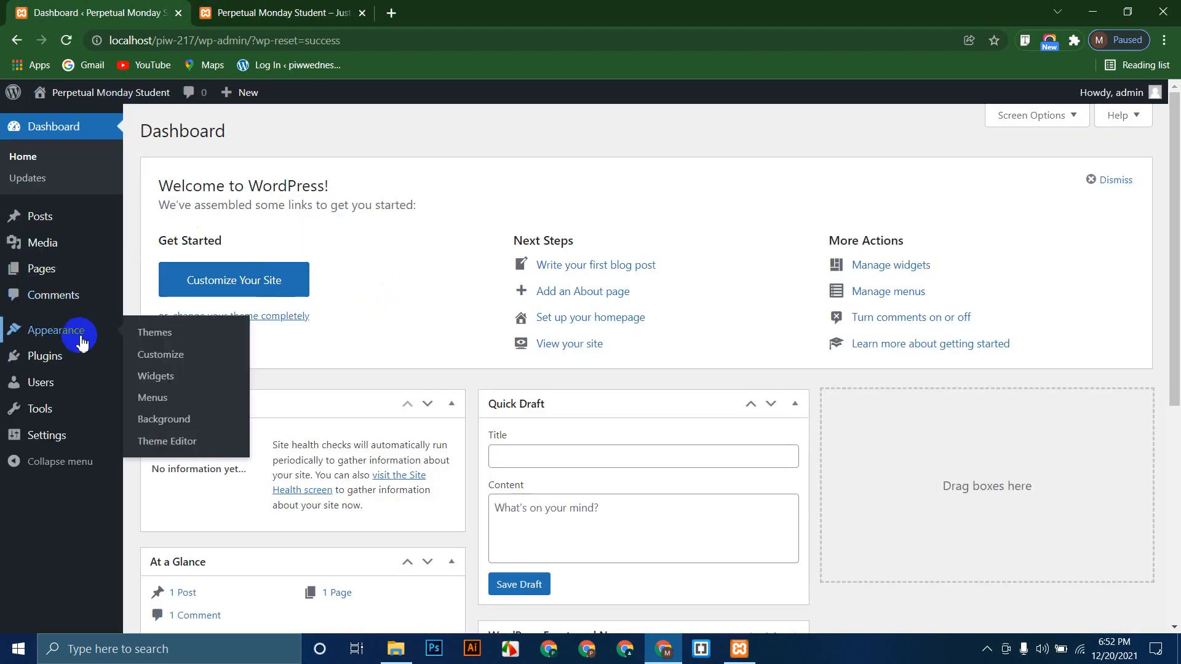
left_click(156, 335)
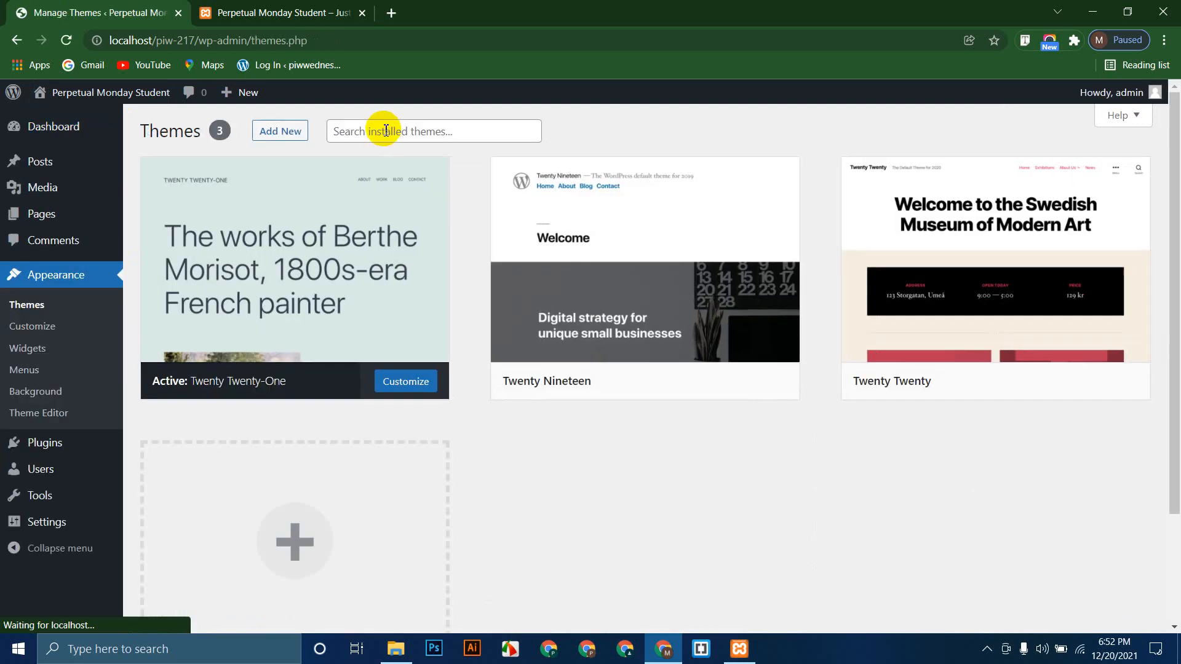
left_click(427, 132)
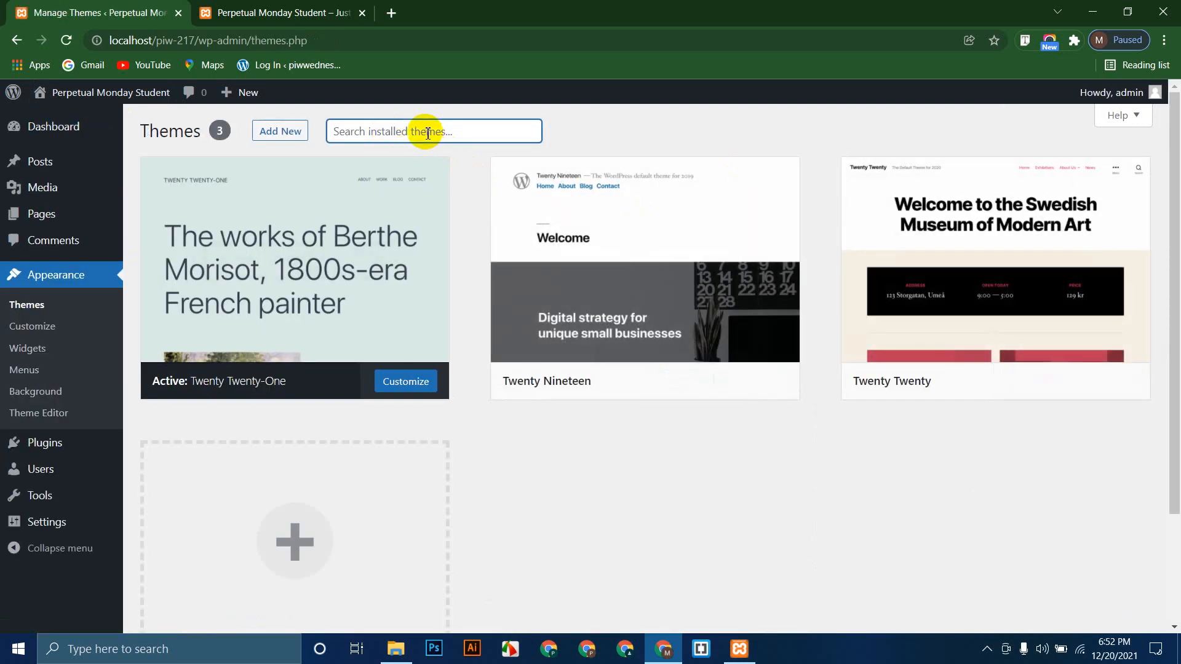
type("astra")
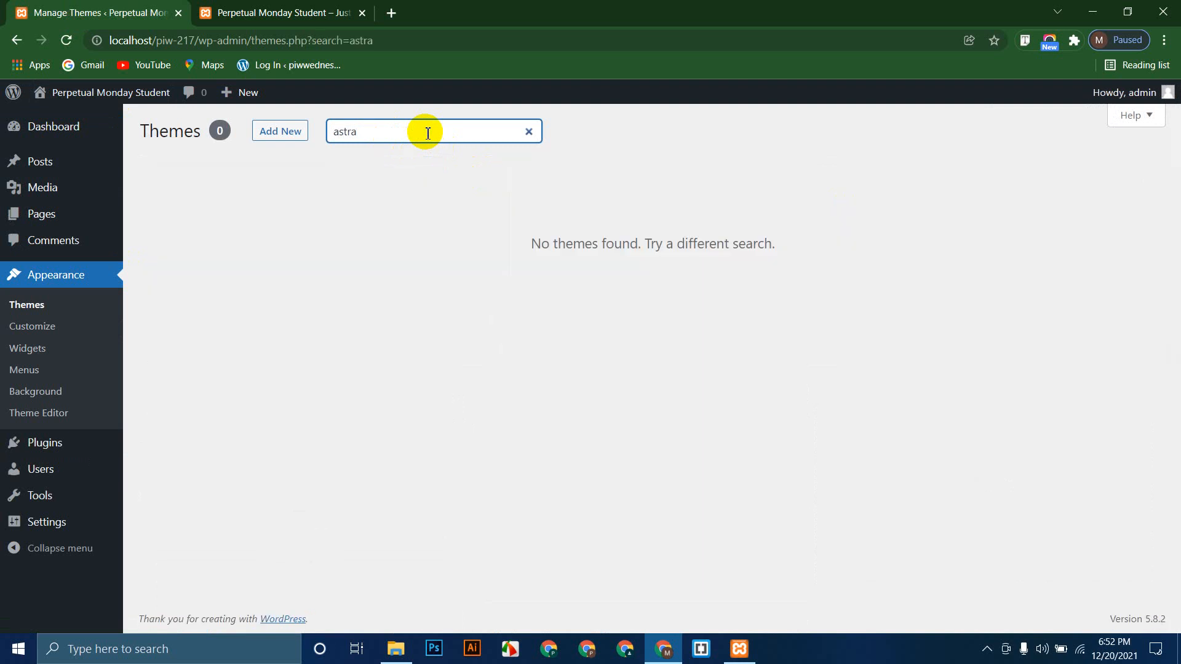
Step: Search the theme directory for 'astra', install the Astra theme and activate it
left_click(282, 130)
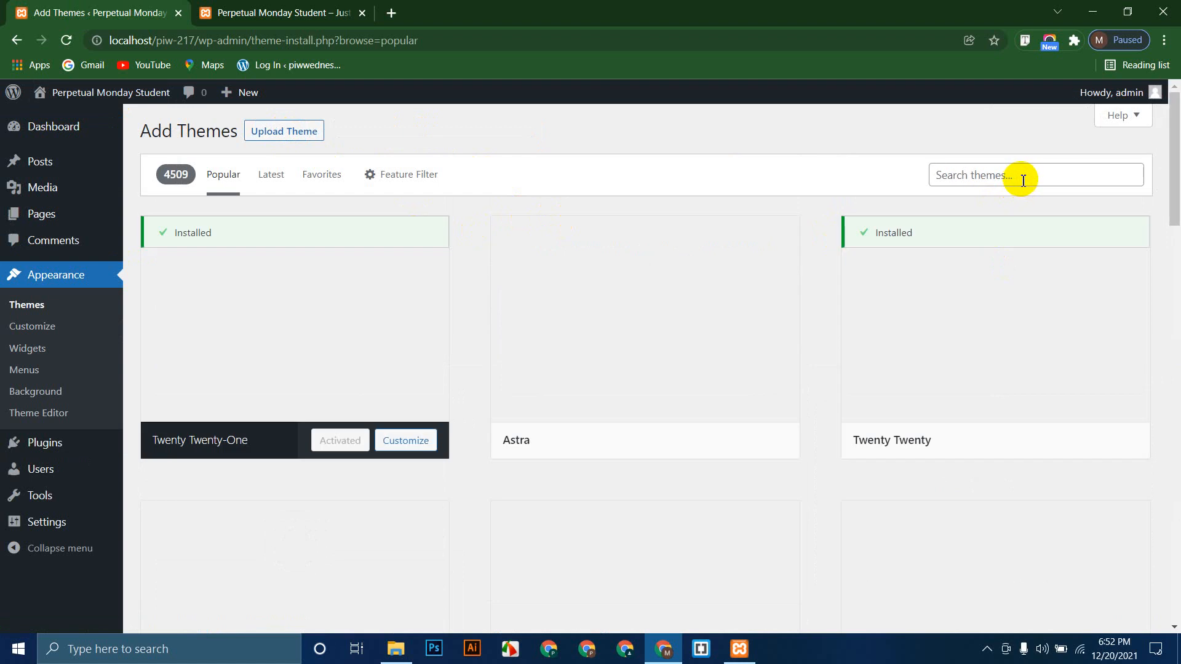
left_click(1018, 179)
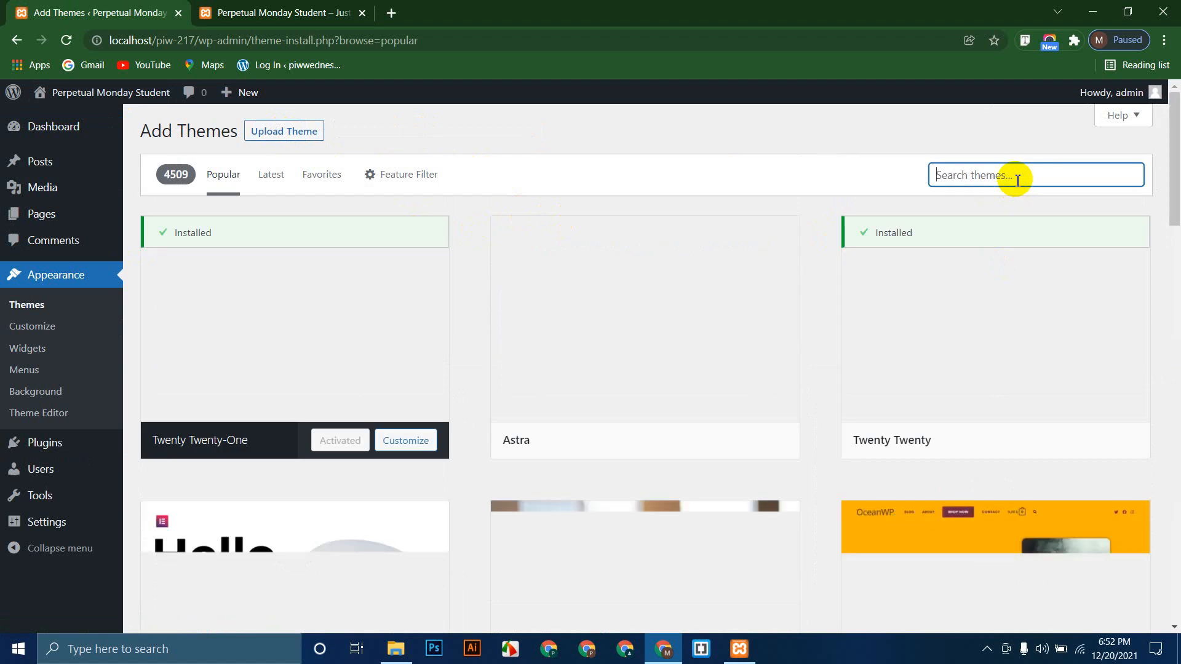
type("astra")
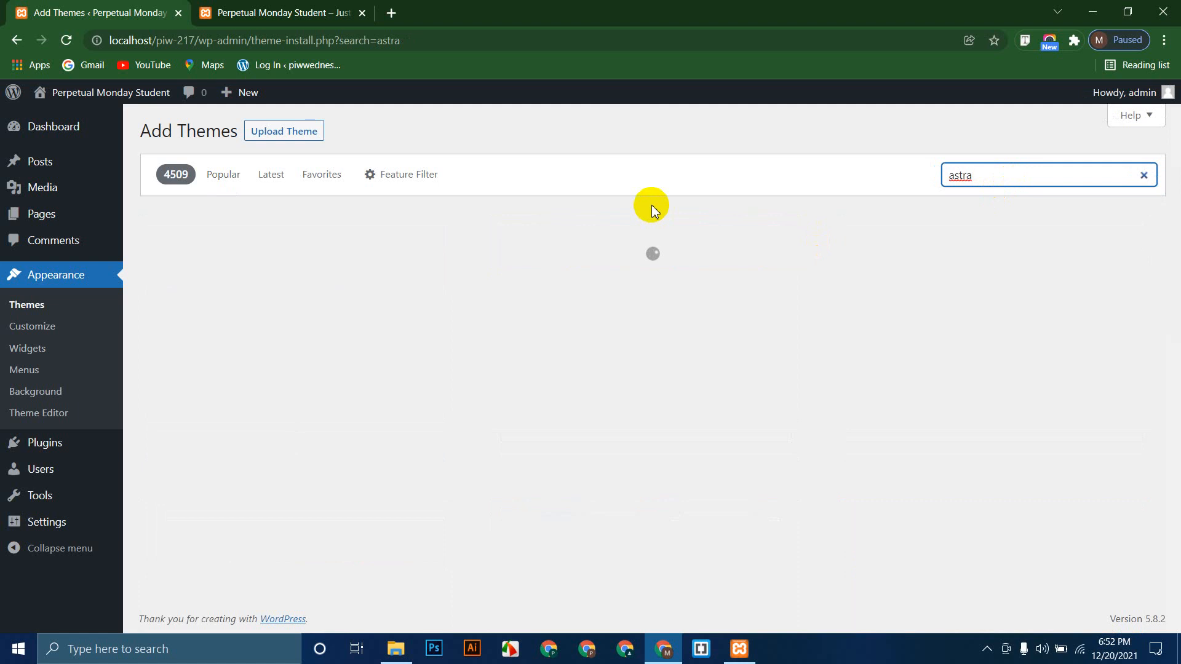
mouse_move(287, 345)
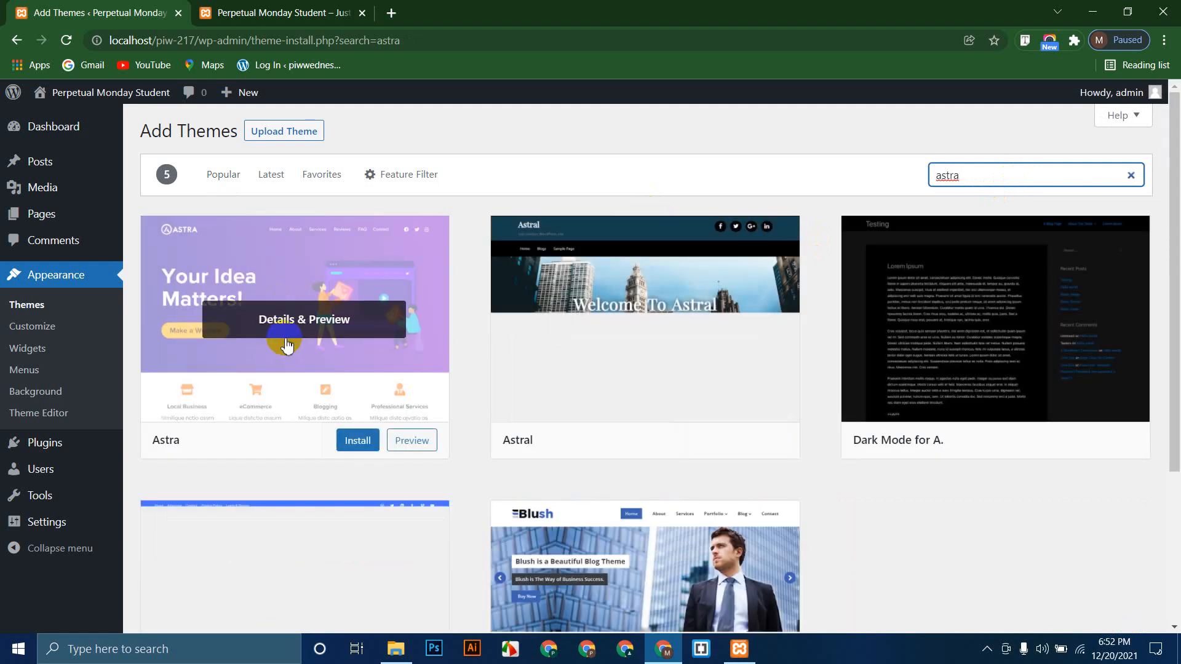
left_click(363, 441)
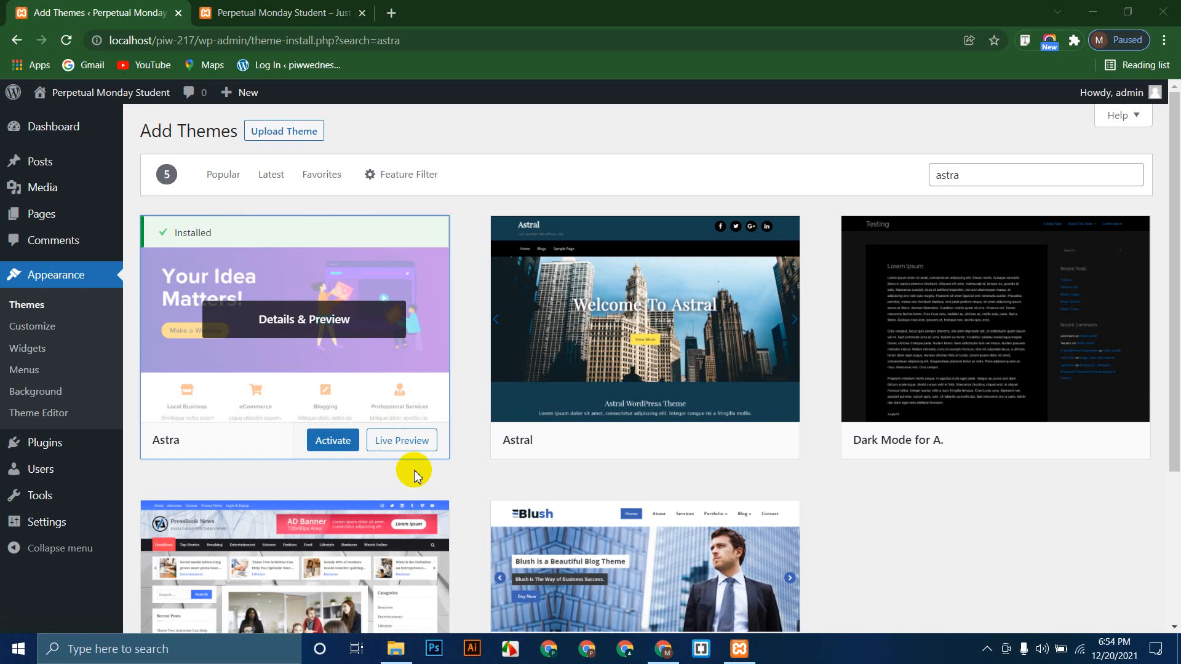
left_click(335, 449)
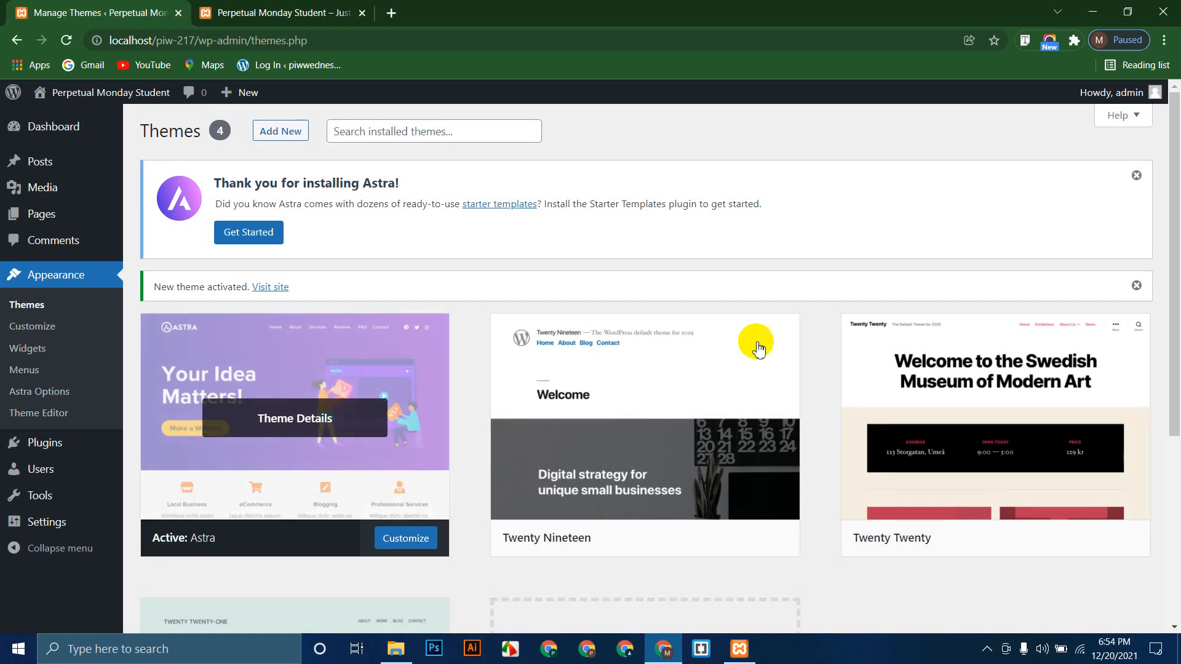
Step: Reload the front page to check Astra's styling, then start installing Starter Templates from the Astra notice
left_click(353, 10)
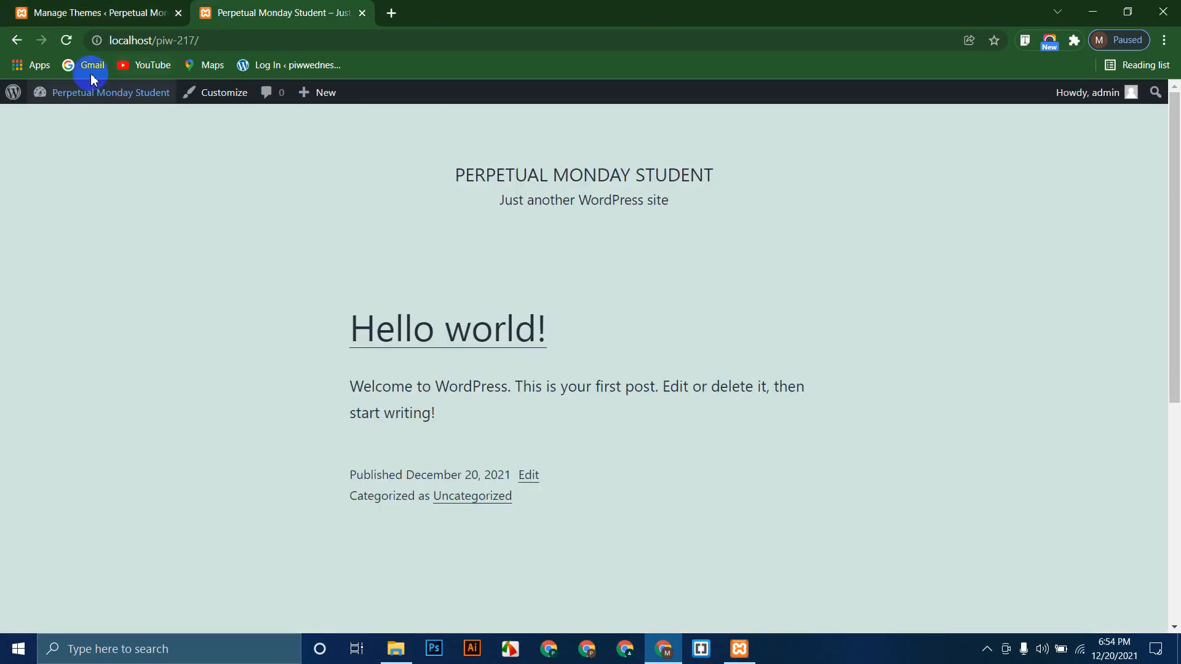
key("F5")
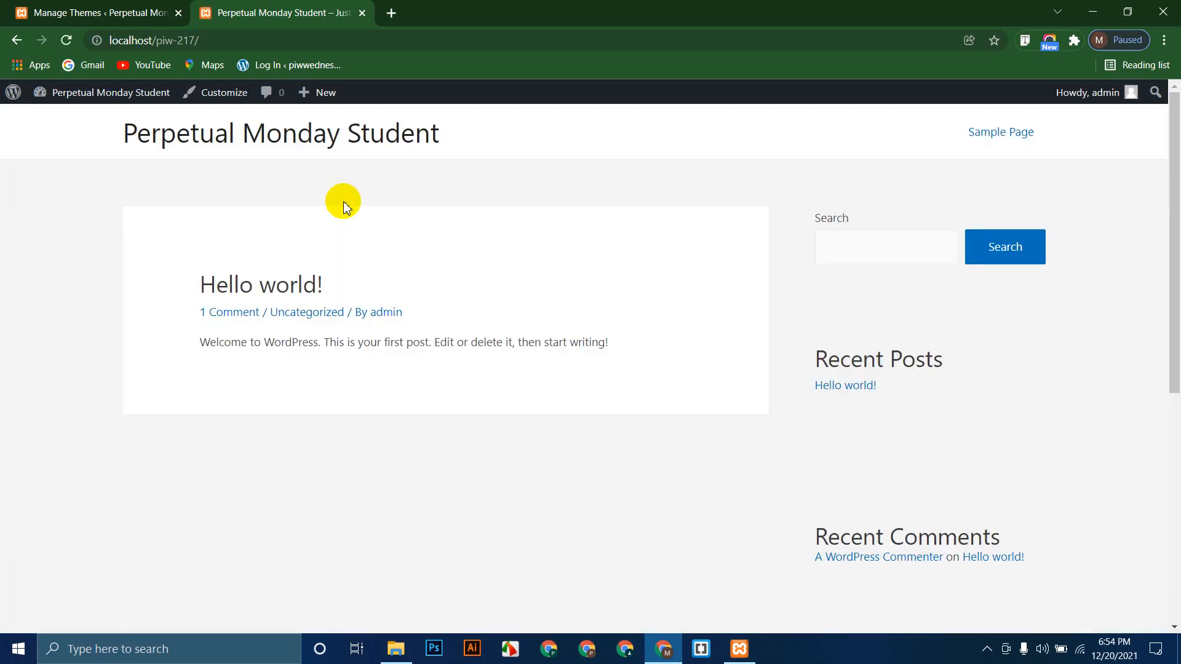
left_click(38, 6)
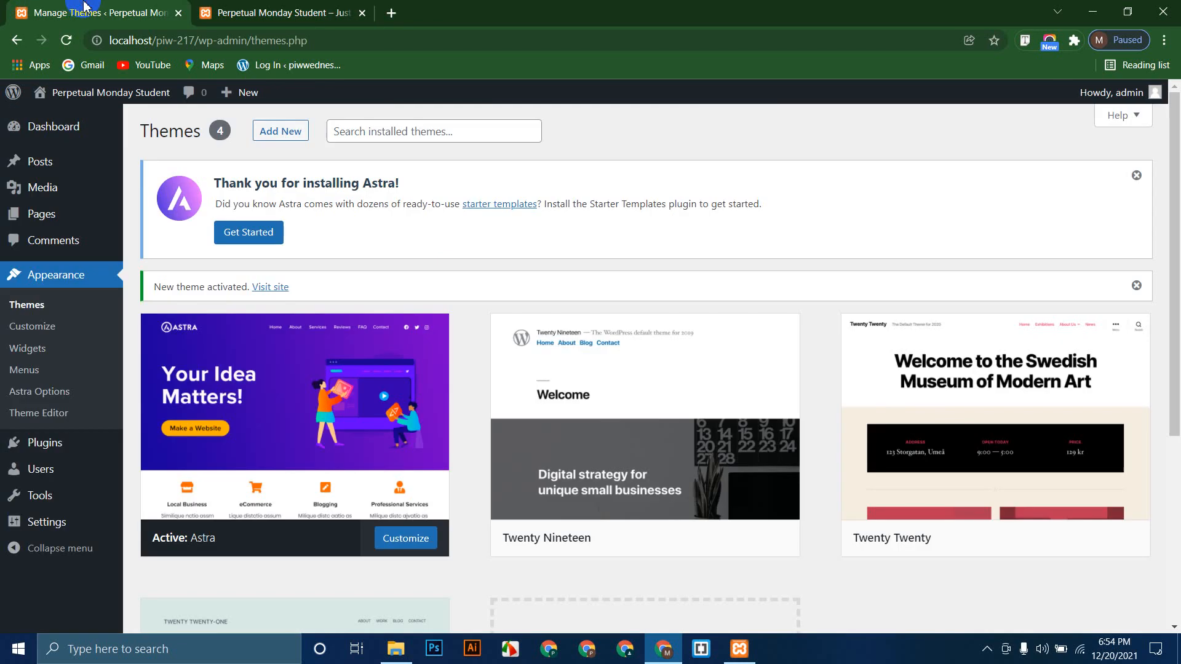
left_click(270, 232)
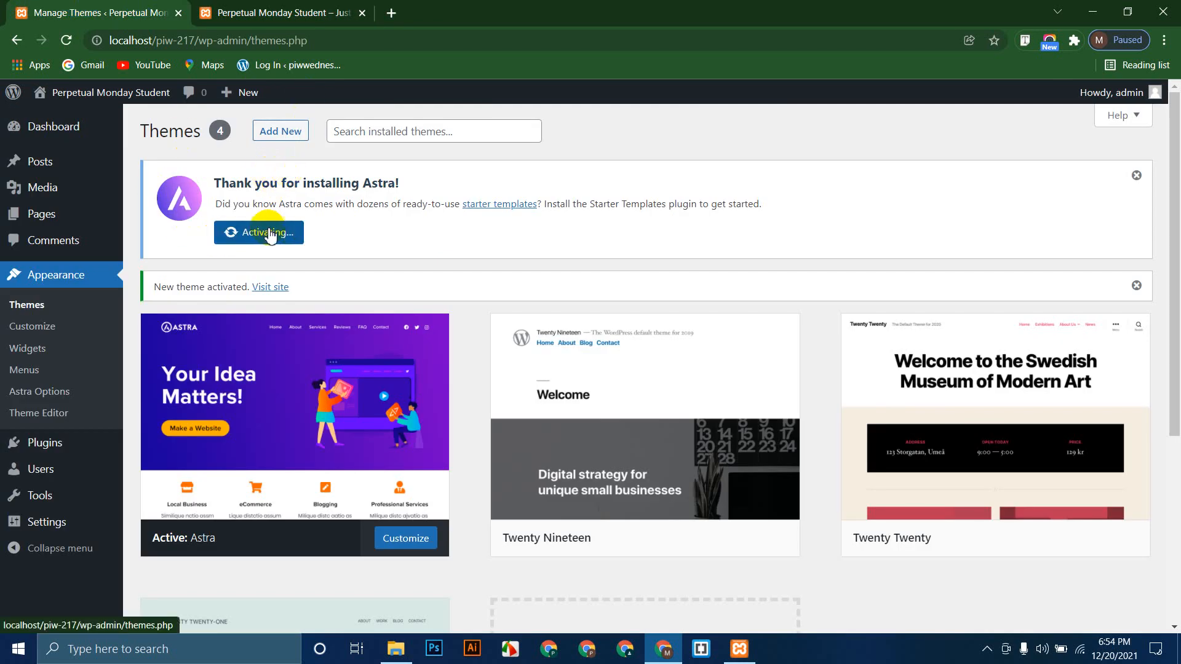
Step: Leave the Starter Templates intro and go to Appearance > Themes in the admin
left_click(107, 242)
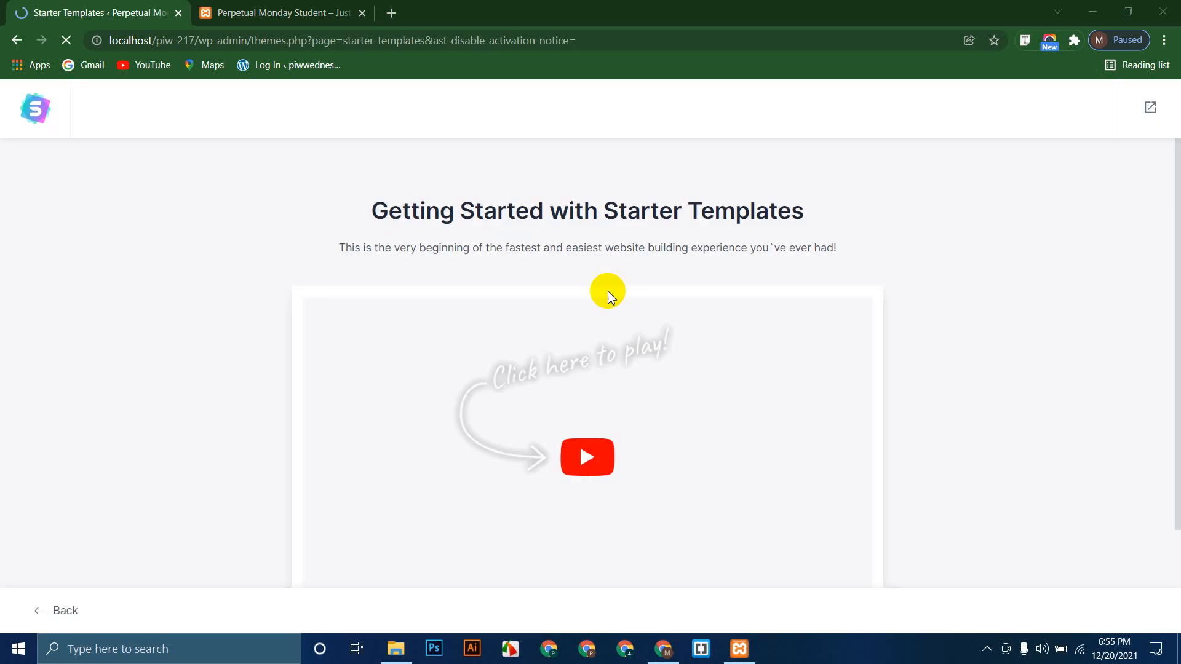
scroll(606, 311, "down", 2)
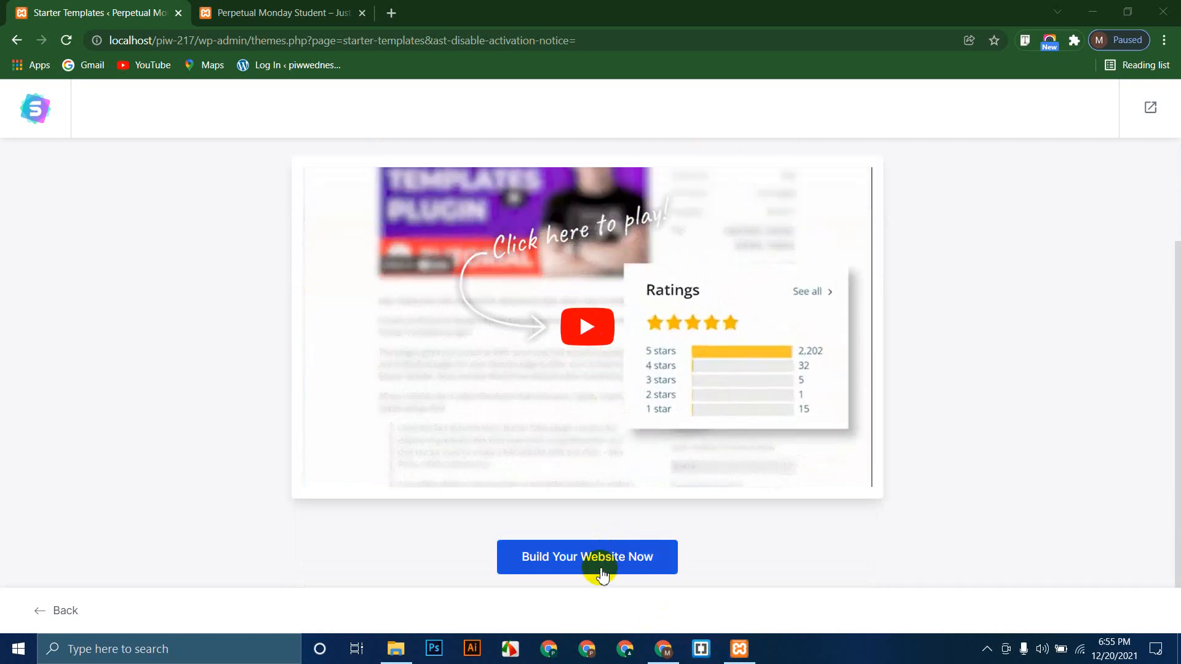
left_click(54, 610)
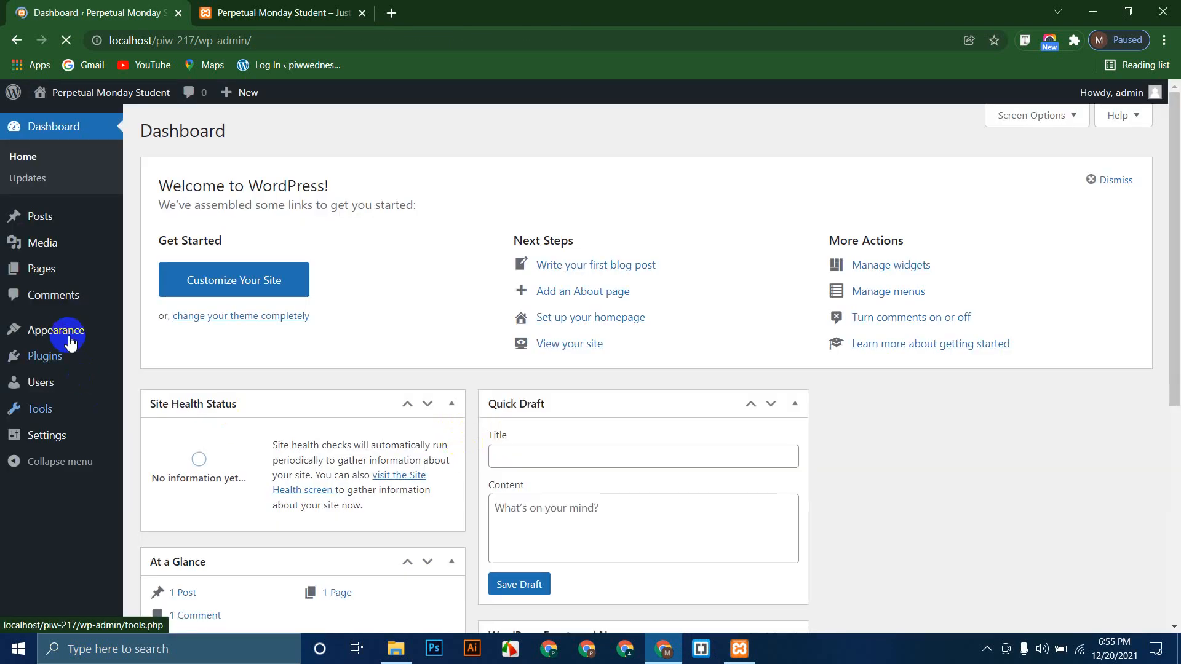
mouse_move(91, 343)
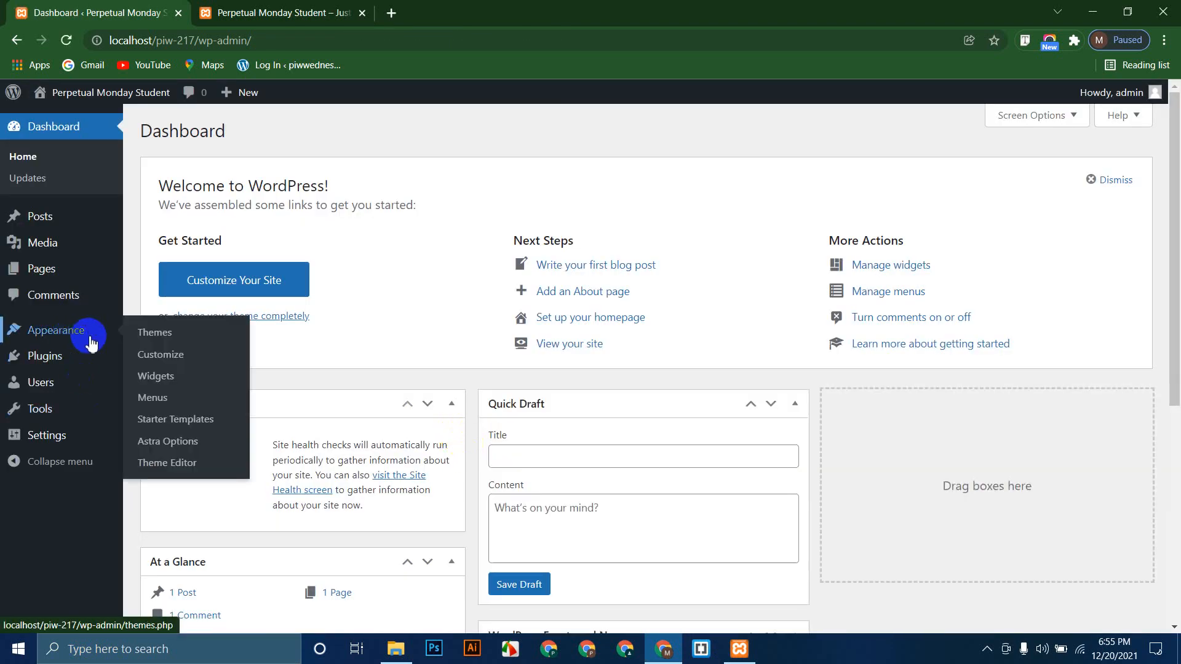
left_click(172, 335)
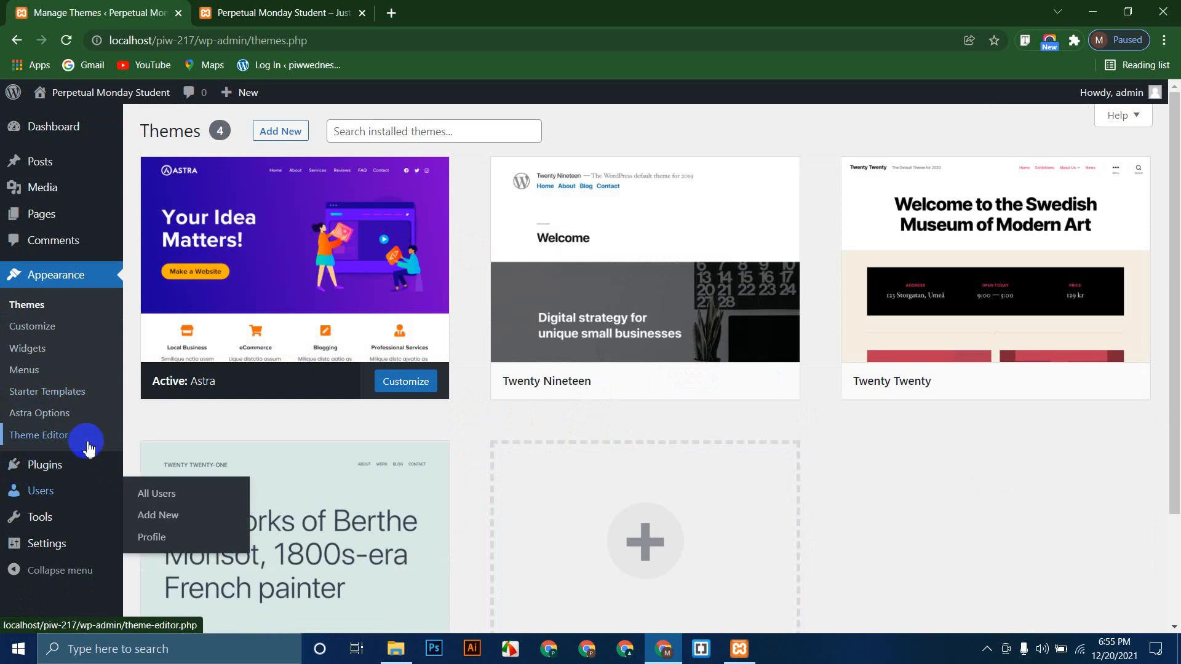
Step: Look over the Astra Options page, then return through Themes to the admin Dashboard
mouse_move(54, 454)
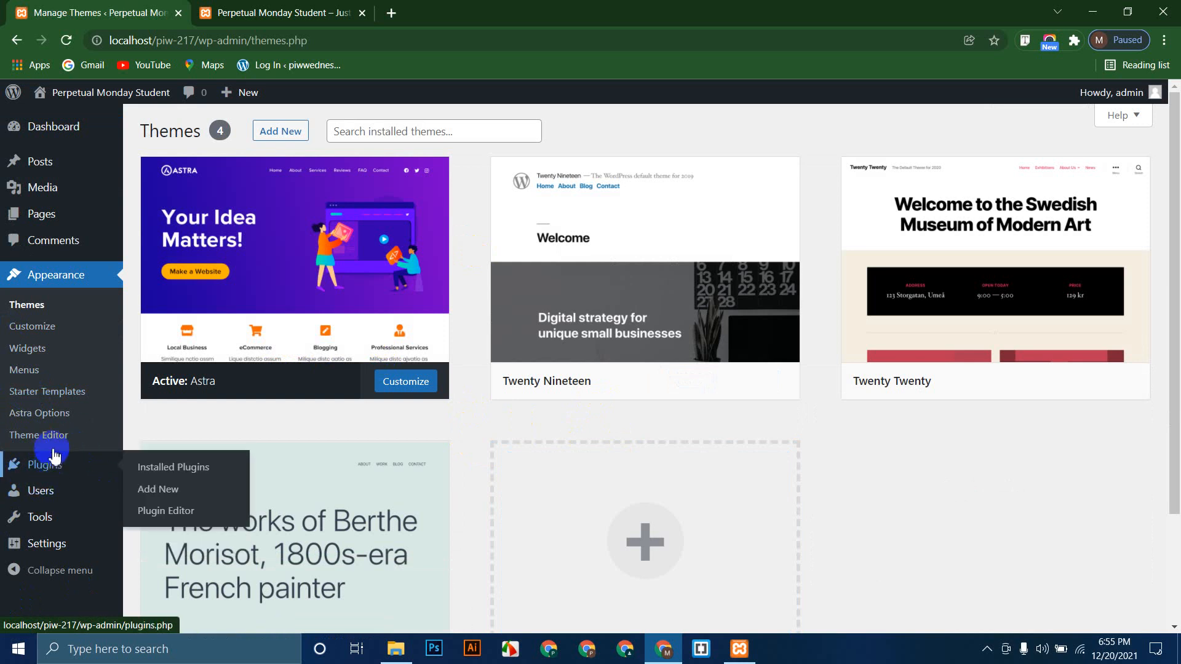
left_click(51, 421)
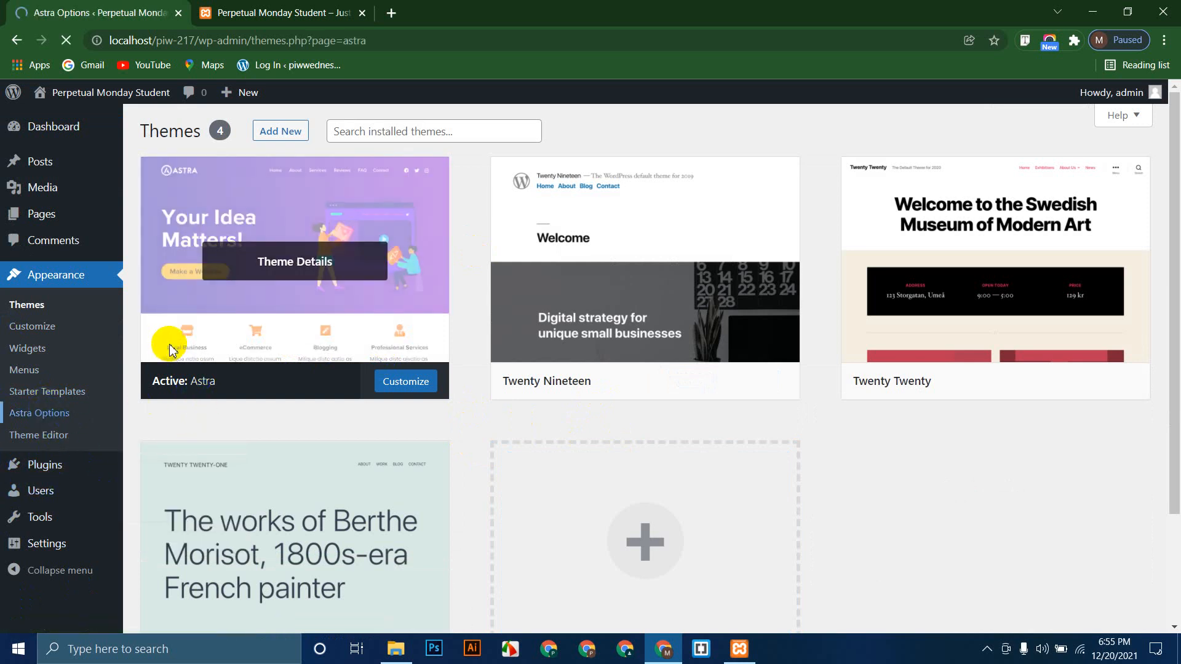
scroll(515, 357, "down", 10)
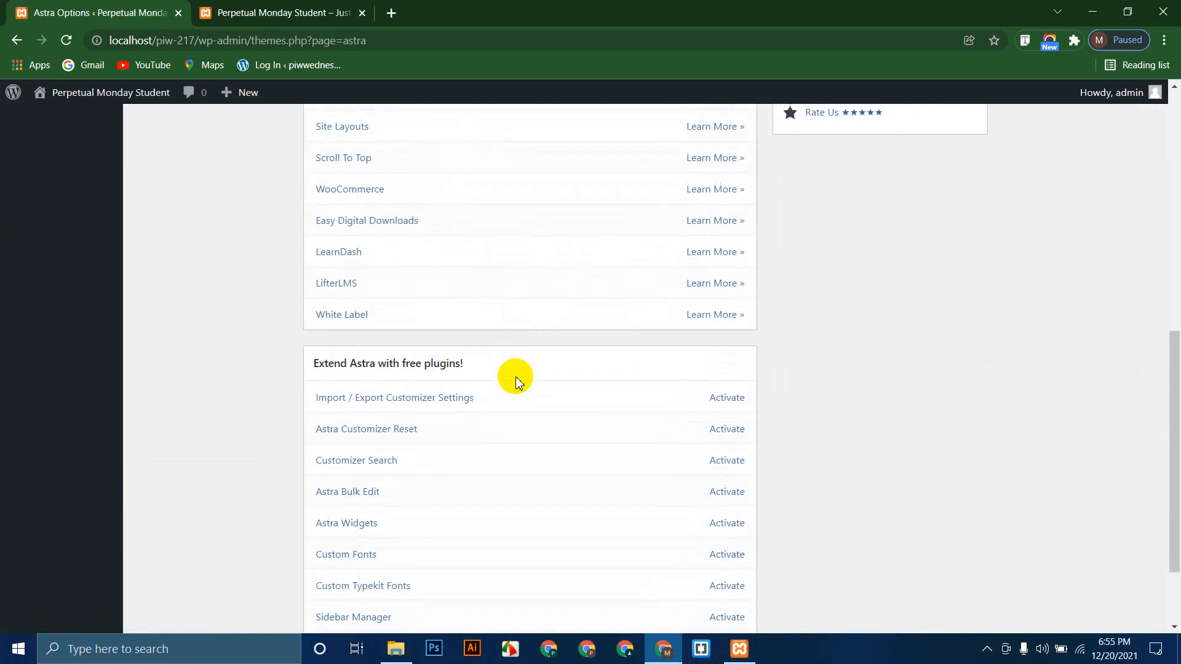
scroll(509, 392, "up", 10)
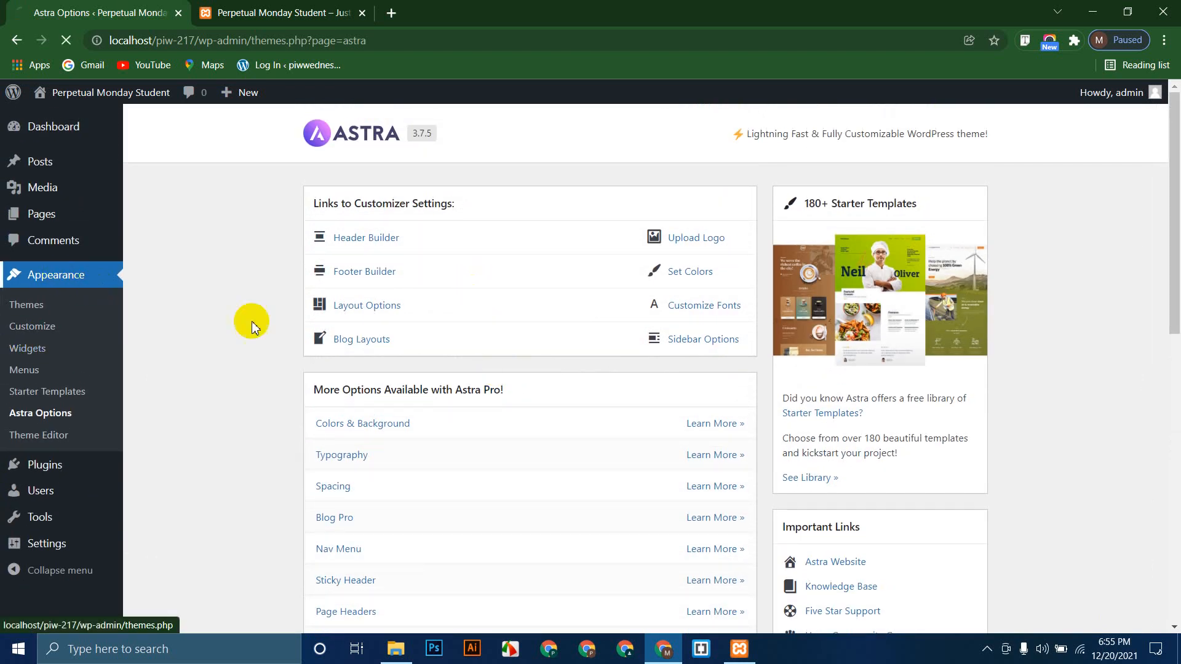
left_click(401, 315)
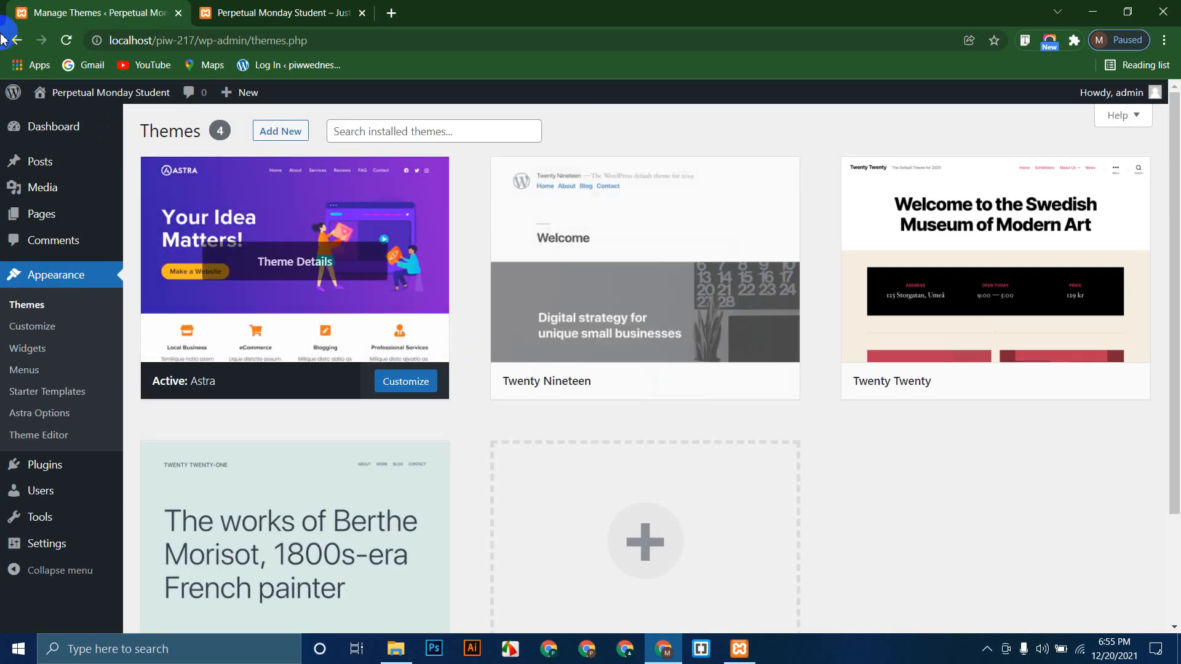
left_click(62, 131)
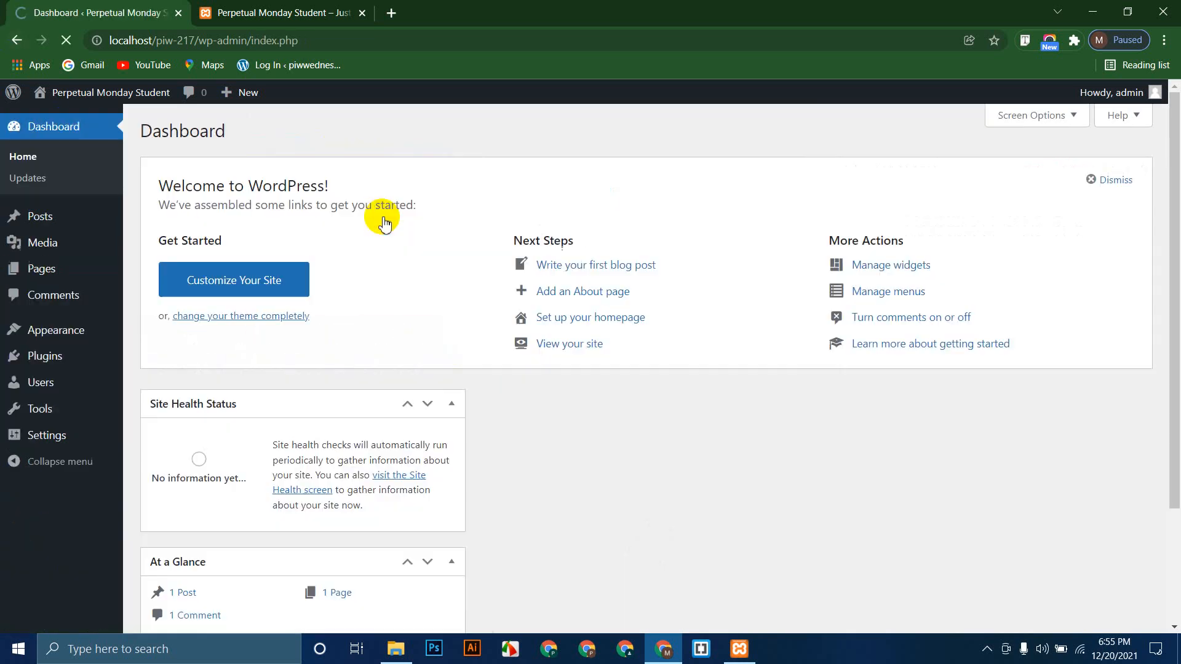
scroll(429, 313, "down", 6)
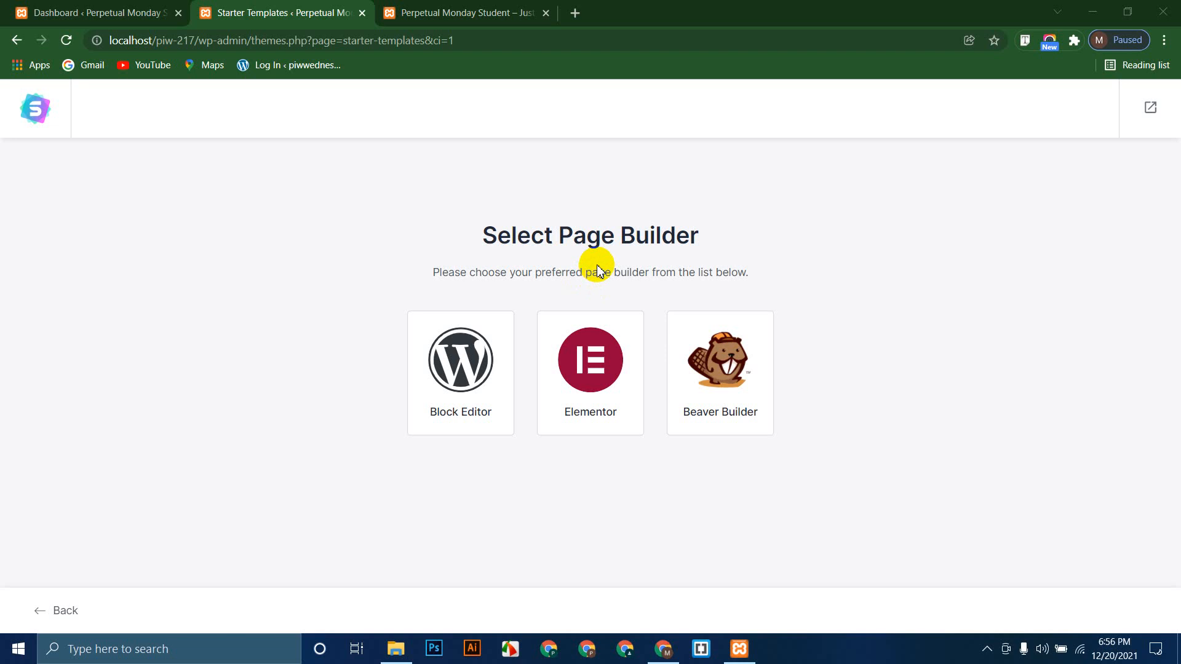
Step: Choose Elementor as the page builder and browse the starter template grid
left_click(601, 381)
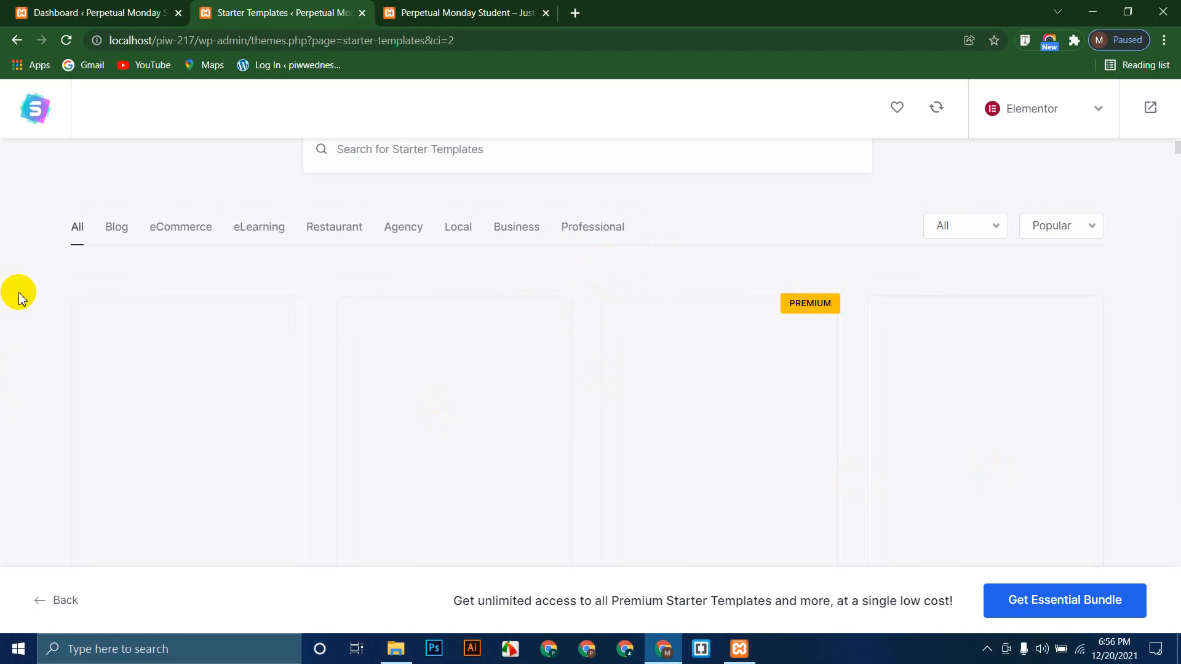
scroll(21, 301, "down", 12)
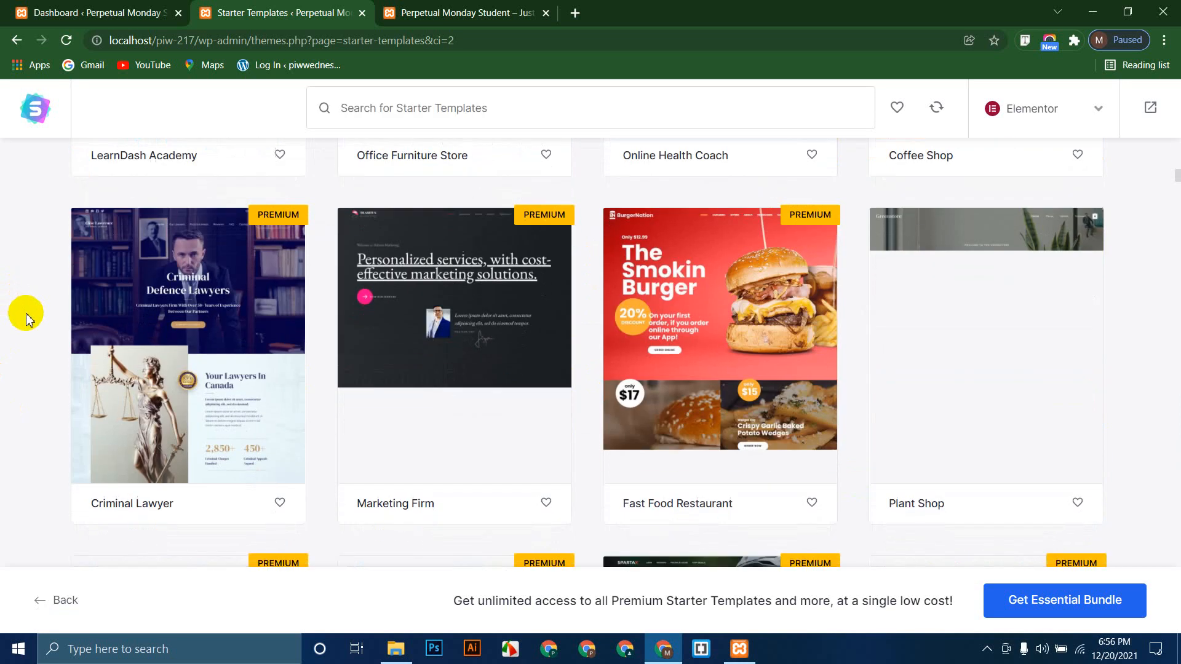
scroll(26, 316, "down", 20)
scroll(26, 316, "up", 8)
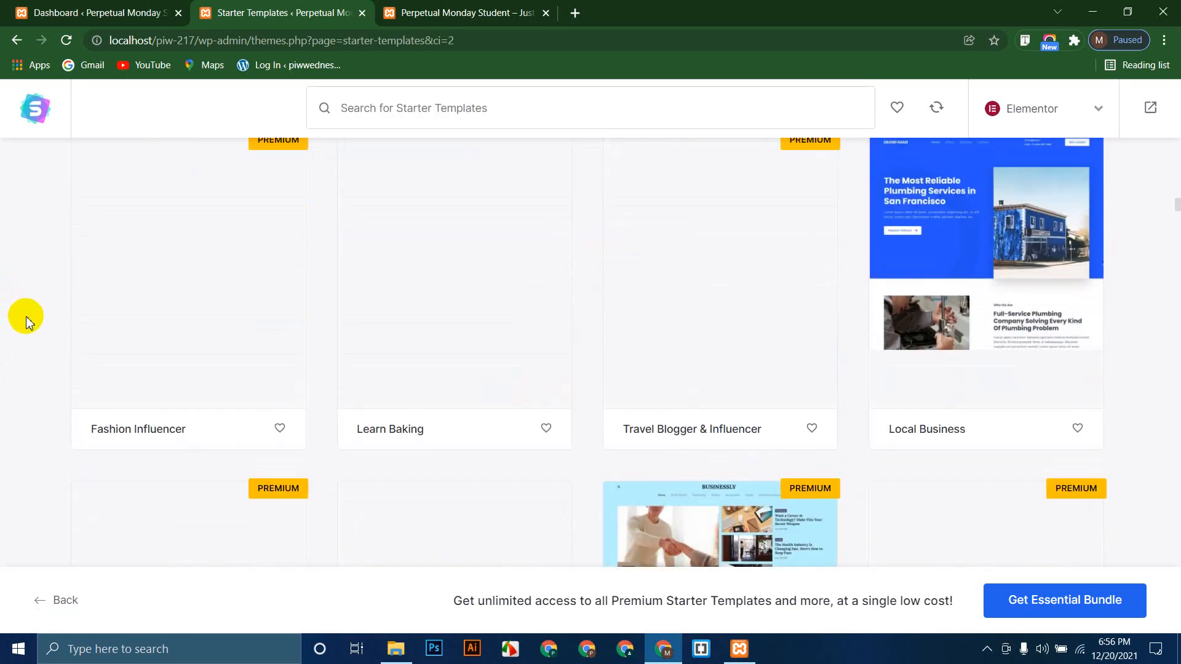
scroll(26, 319, "up", 18)
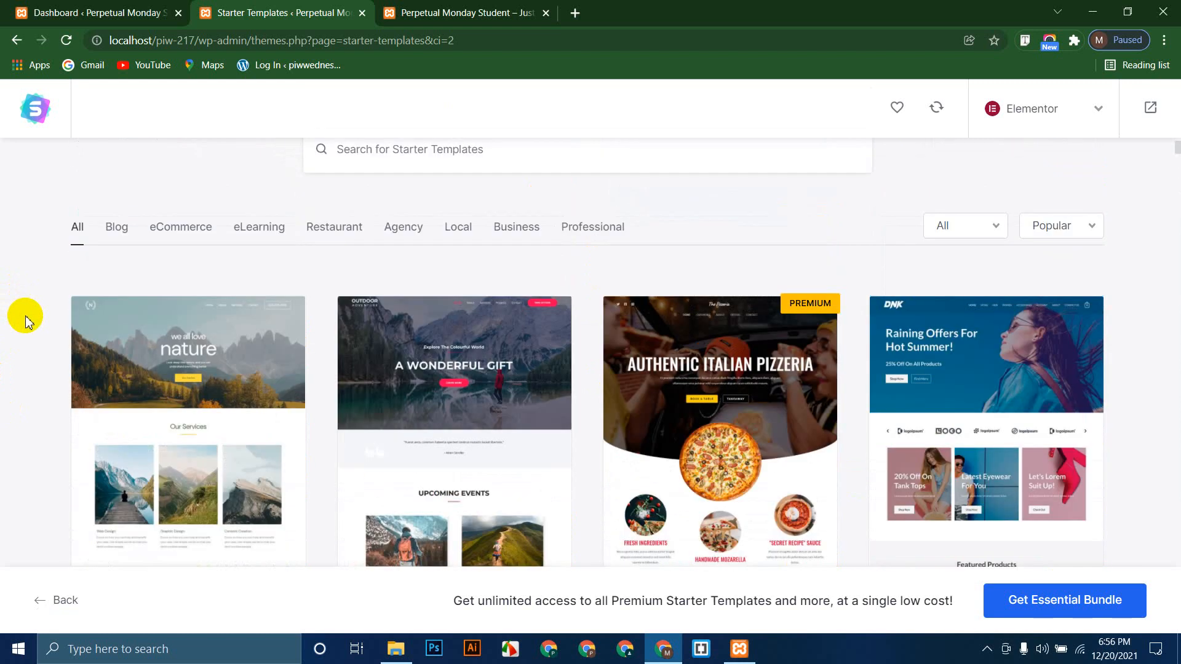
scroll(25, 317, "up", 2)
scroll(25, 316, "down", 3)
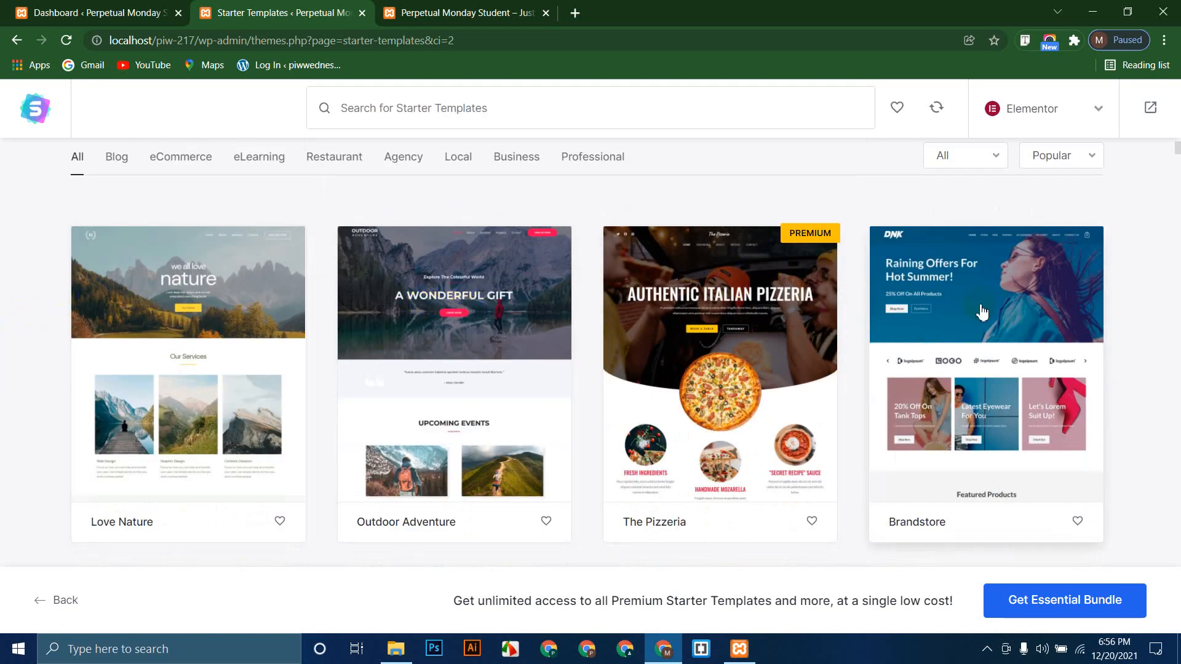
scroll(890, 310, "down", 7)
scroll(676, 369, "up", 3)
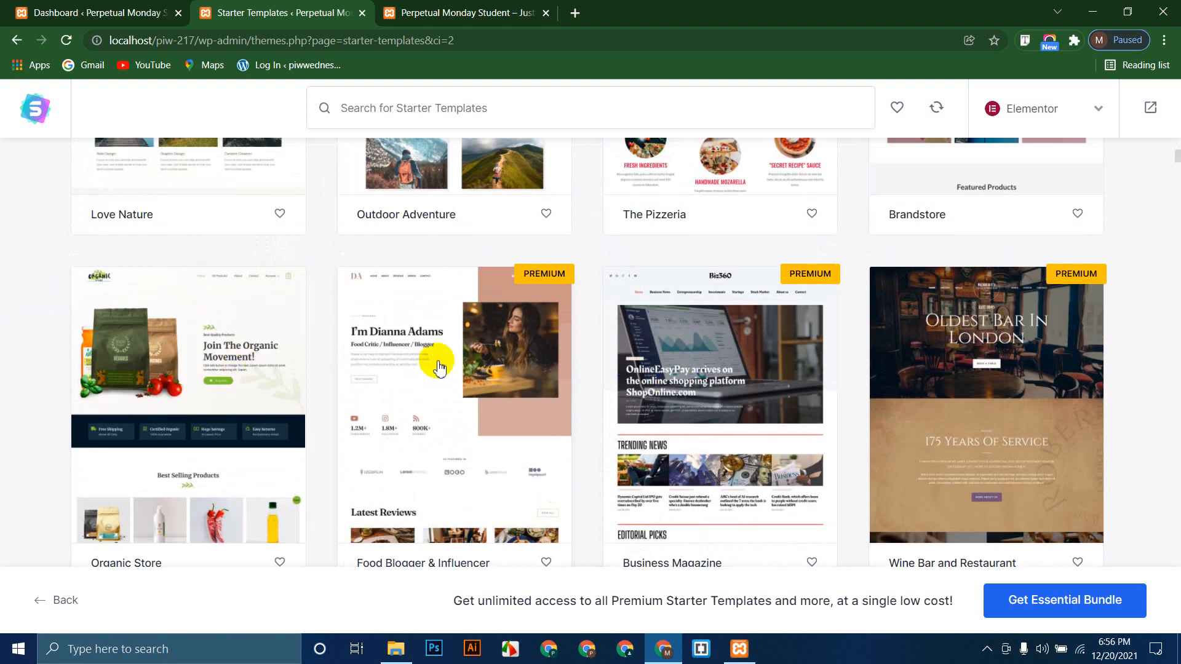
scroll(440, 366, "up", 5)
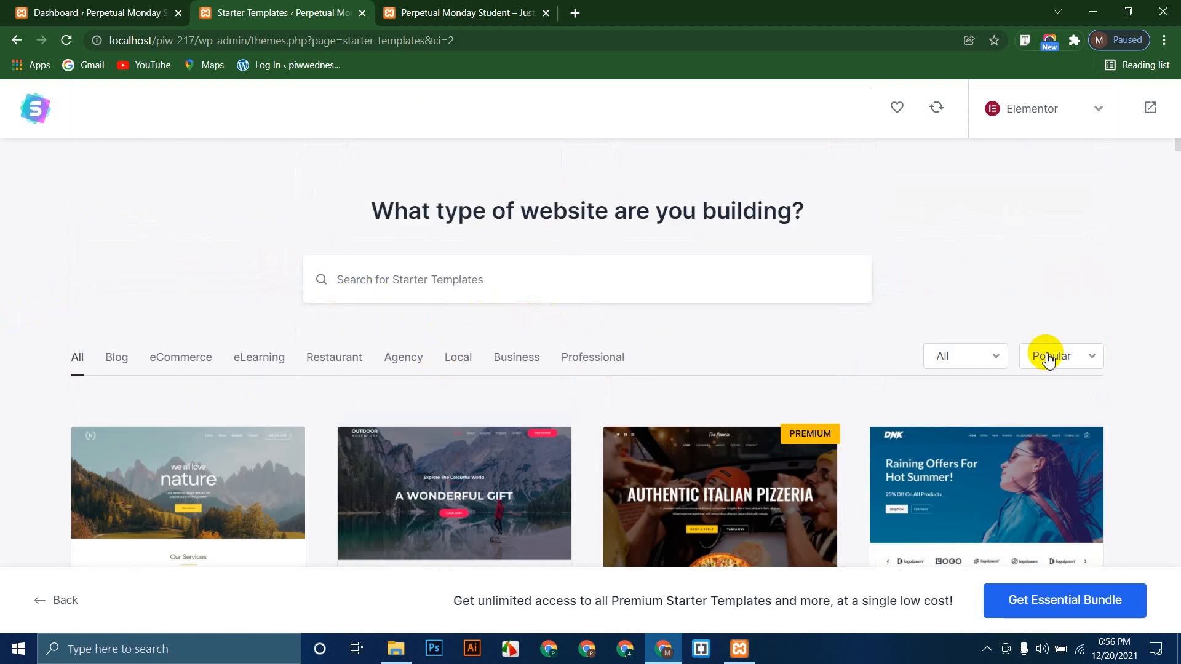
Step: Try the template type filter, keep all templates shown, and select Outdoor Adventure
left_click(1002, 355)
scroll(965, 401, "down", 4)
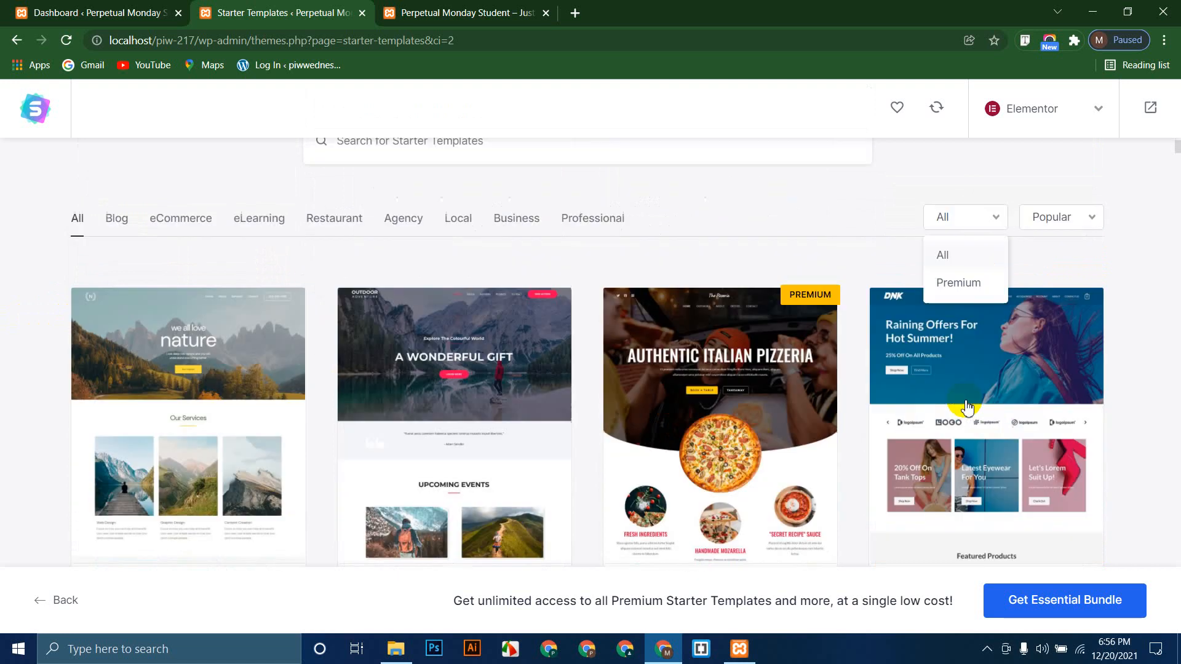
scroll(966, 396, "up", 4)
left_click(967, 362)
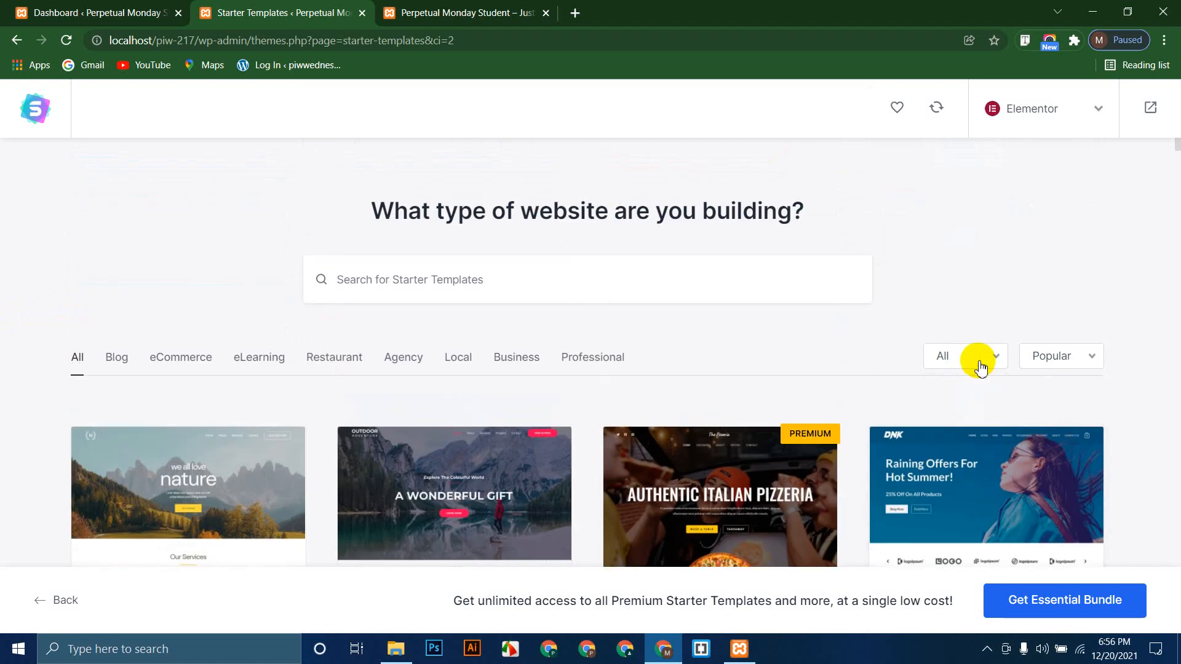
left_click(1044, 363)
left_click(972, 364)
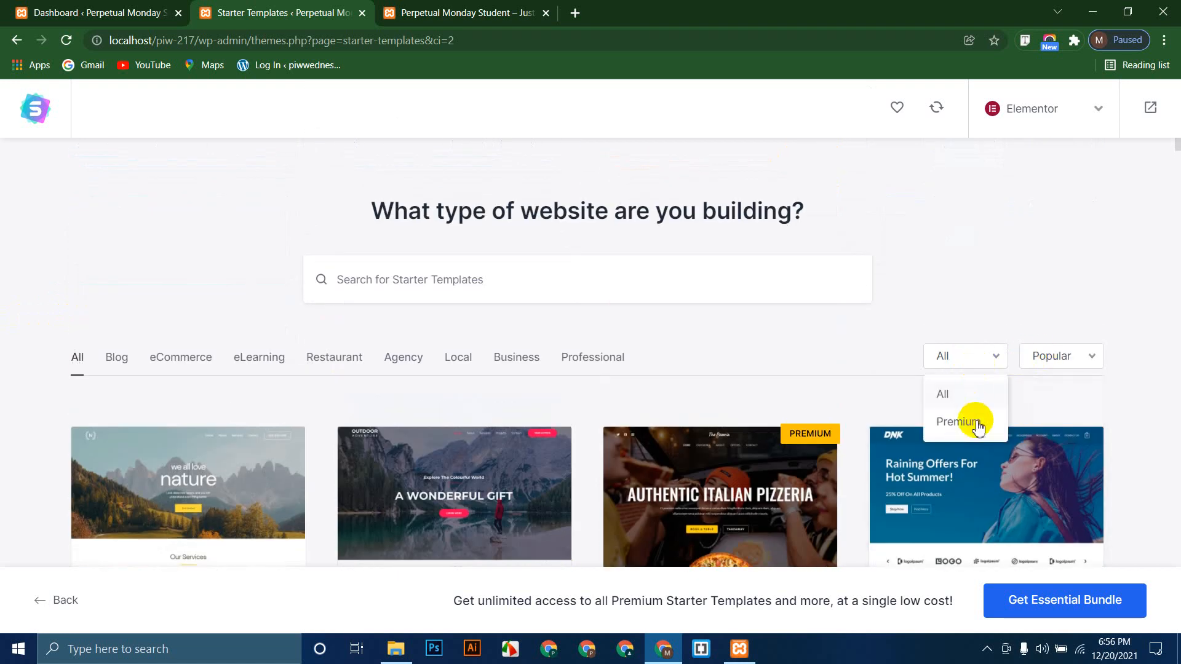
left_click(31, 392)
scroll(32, 395, "down", 4)
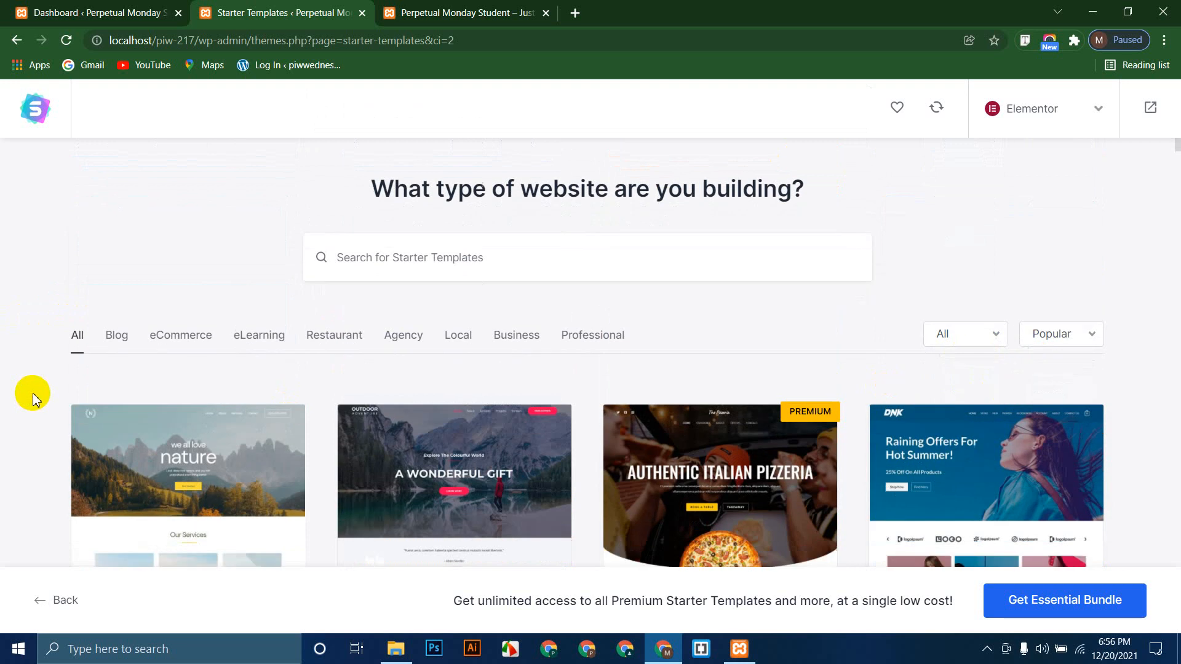
scroll(34, 393, "up", 1)
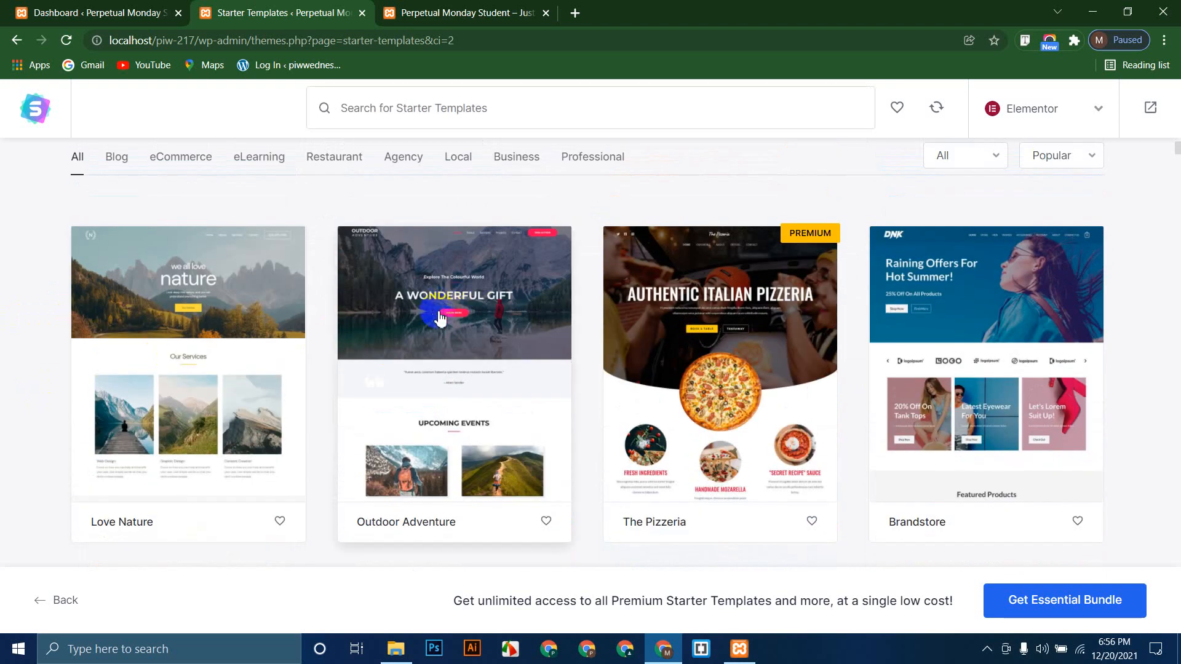
left_click(435, 339)
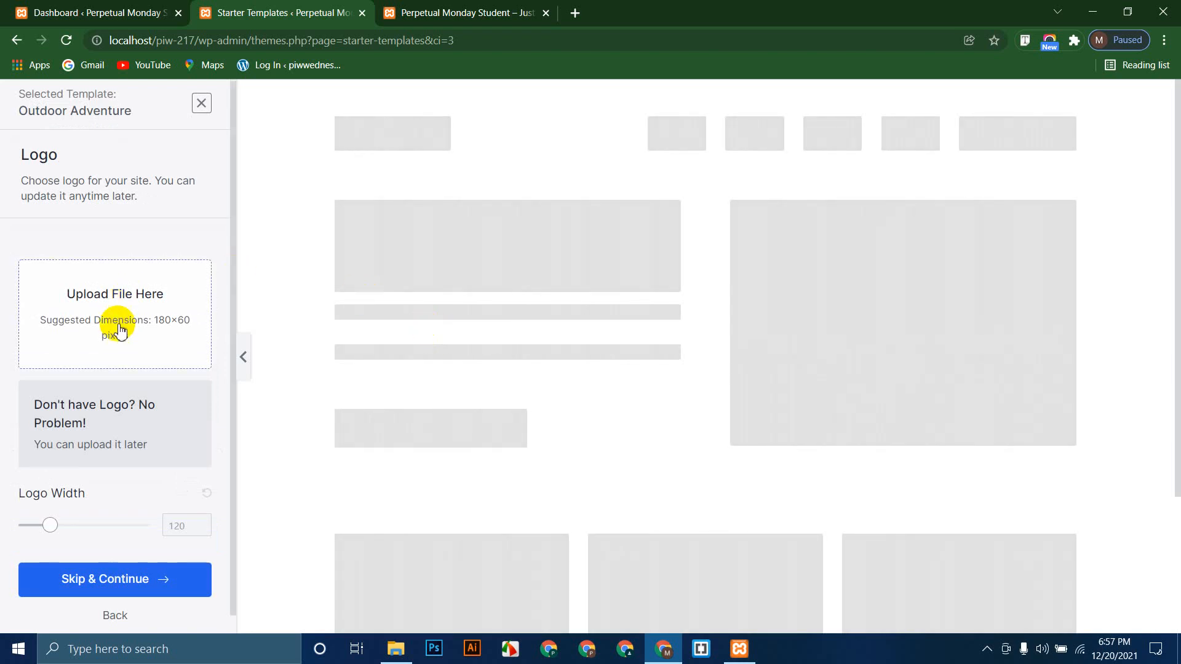
Step: Skip the logo step without uploading a site logo
scroll(117, 329, "down", 1)
scroll(117, 332, "up", 1)
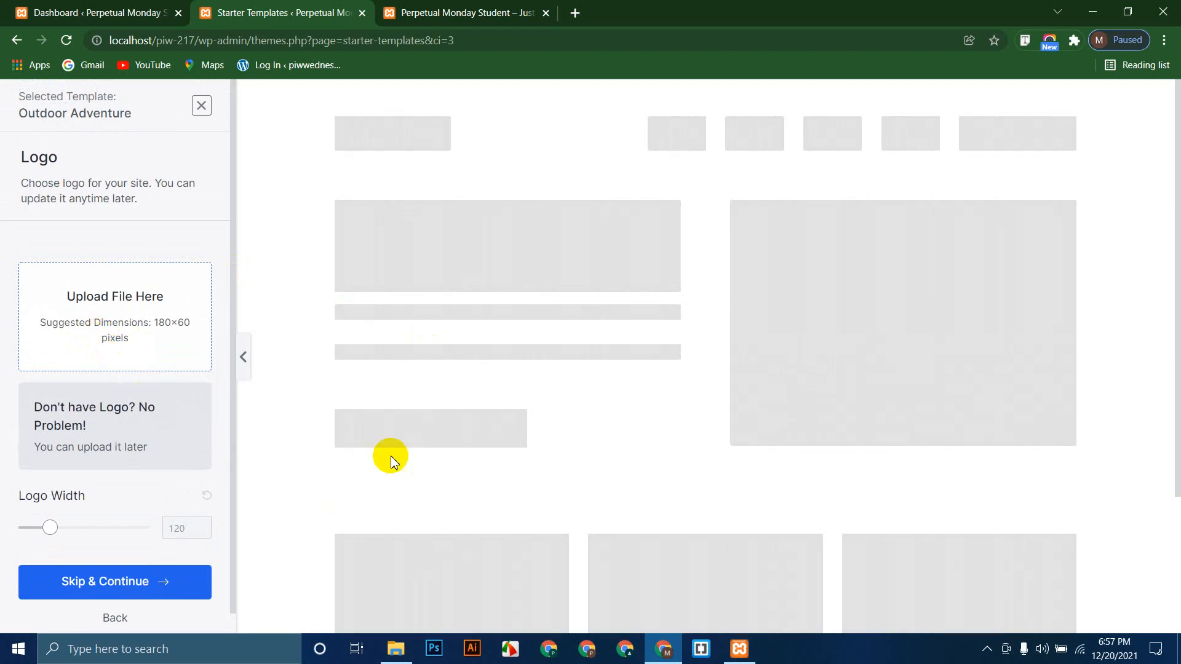
scroll(359, 458, "down", 3)
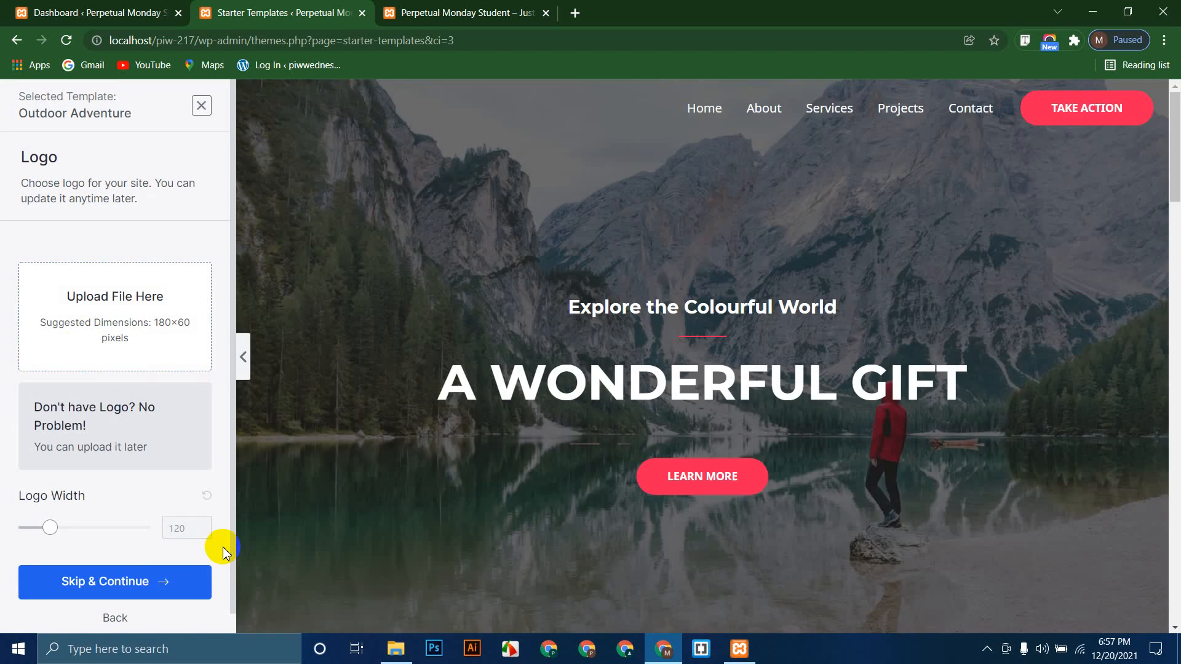
left_click(85, 584)
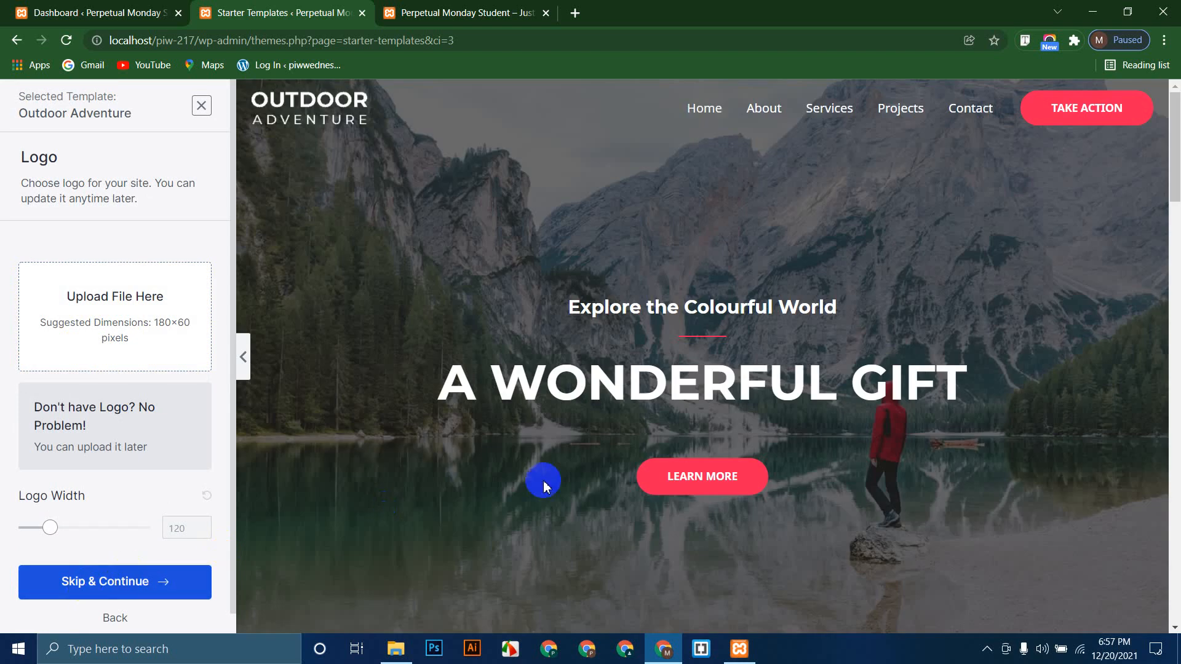
scroll(536, 483, "down", 15)
scroll(535, 485, "up", 5)
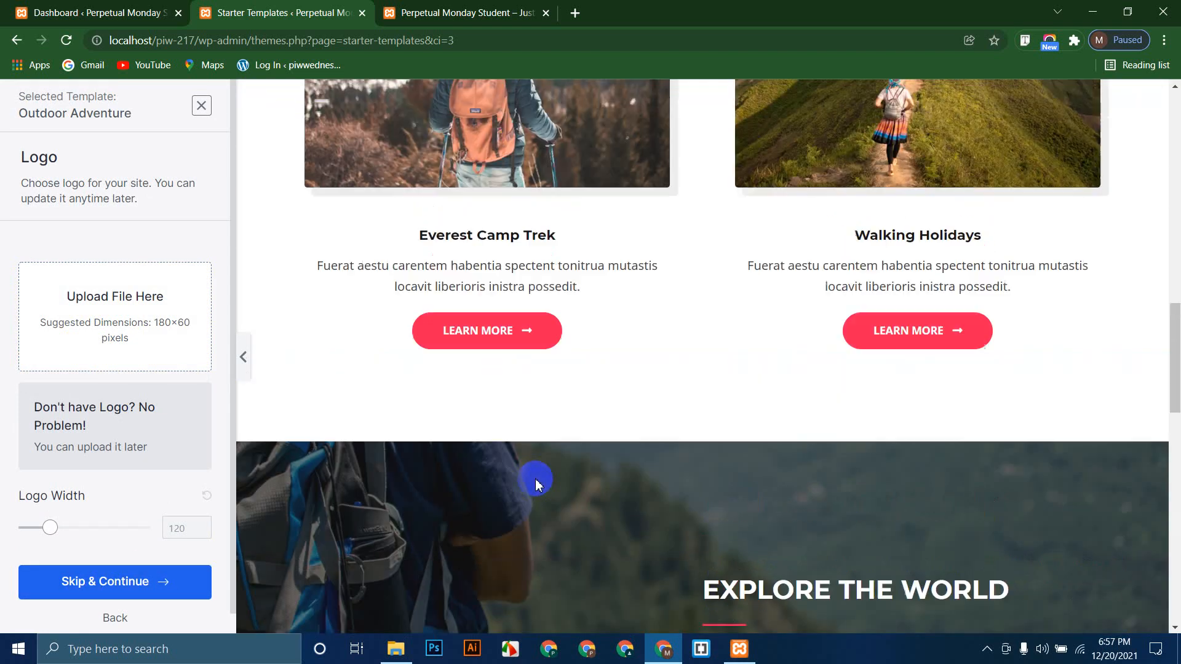
left_click(154, 583)
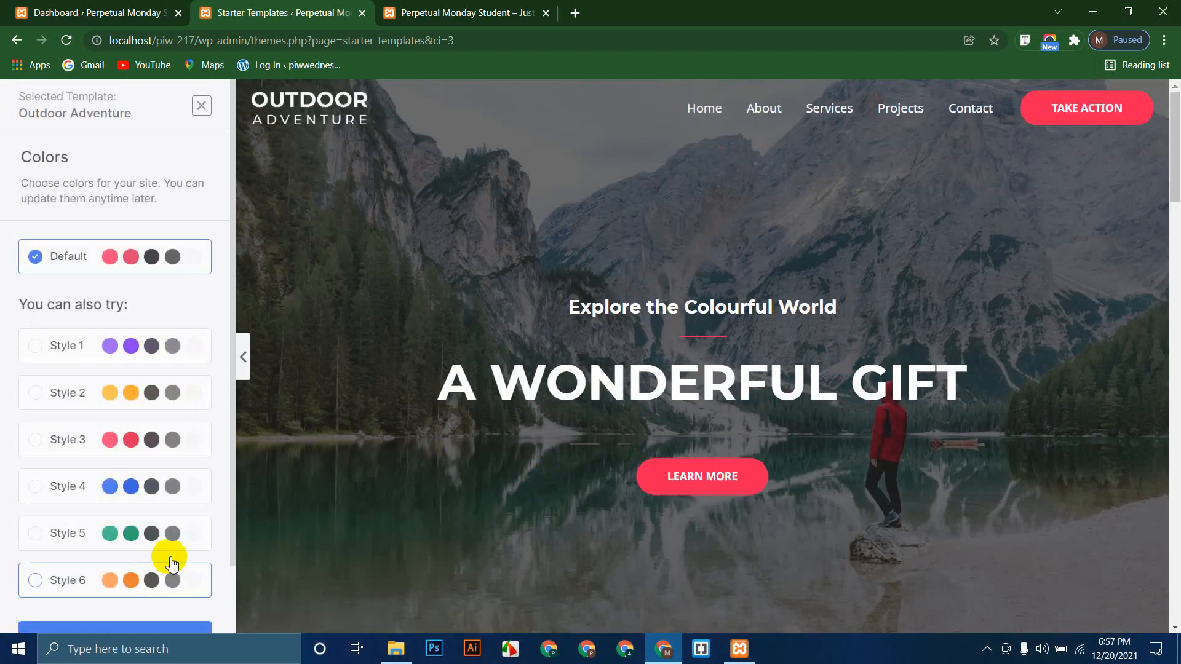
Step: Keep the Default colour palette and continue past fonts to the final details step
scroll(108, 578, "down", 2)
left_click(112, 569)
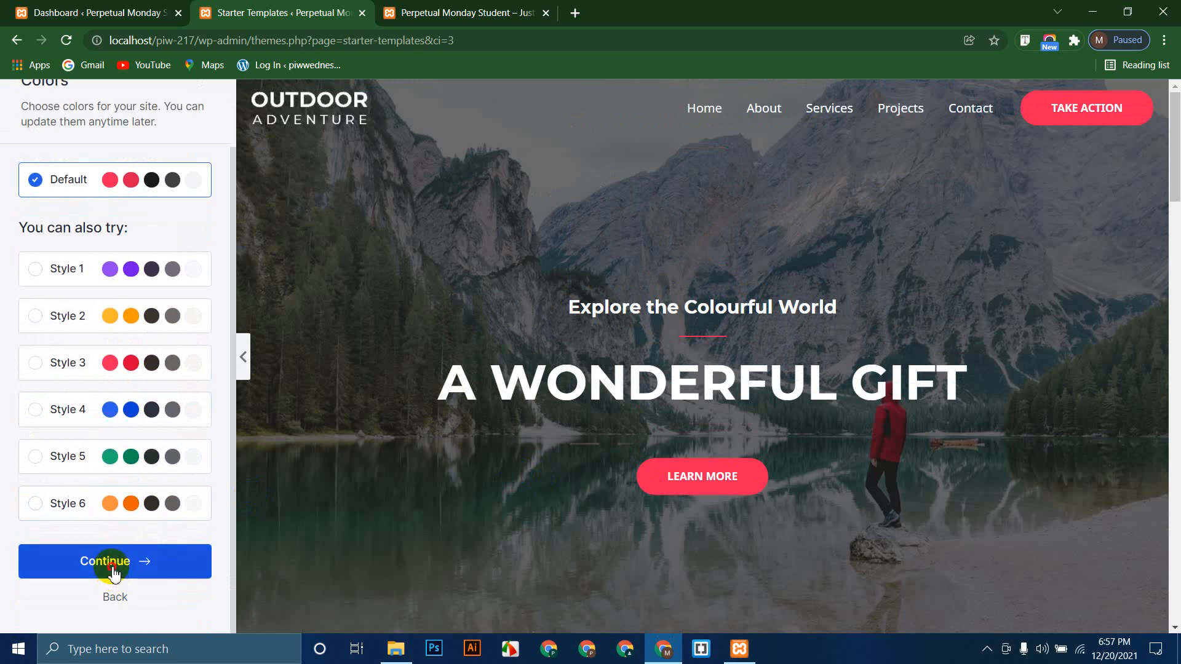
scroll(147, 418, "down", 2)
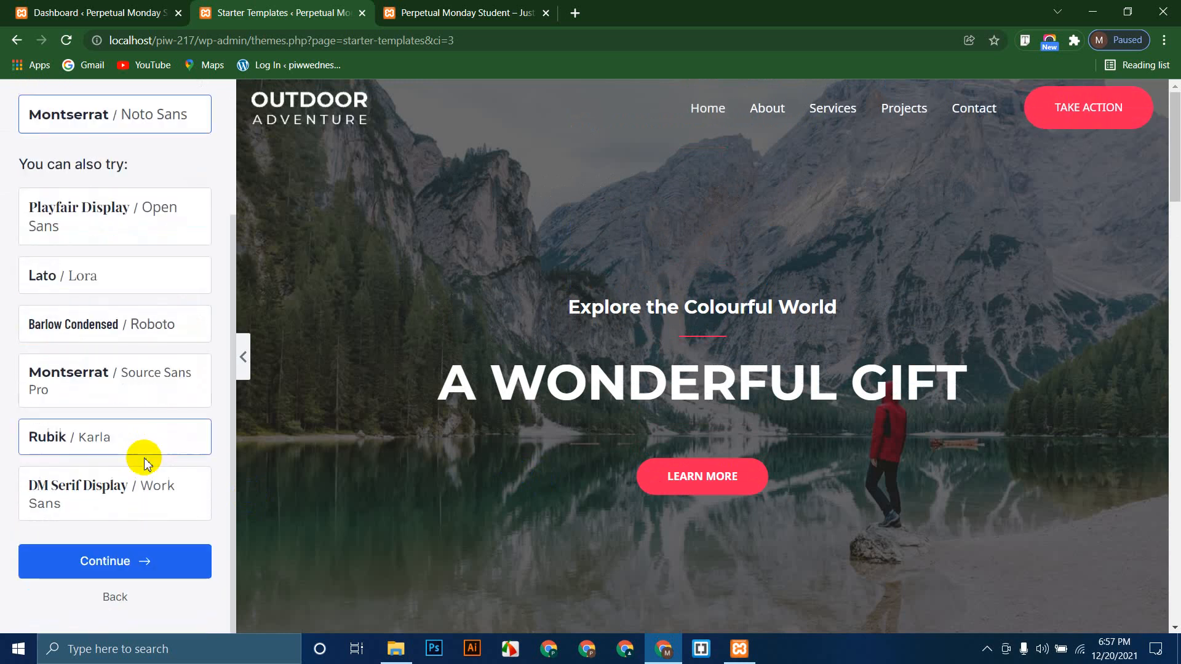
left_click(126, 563)
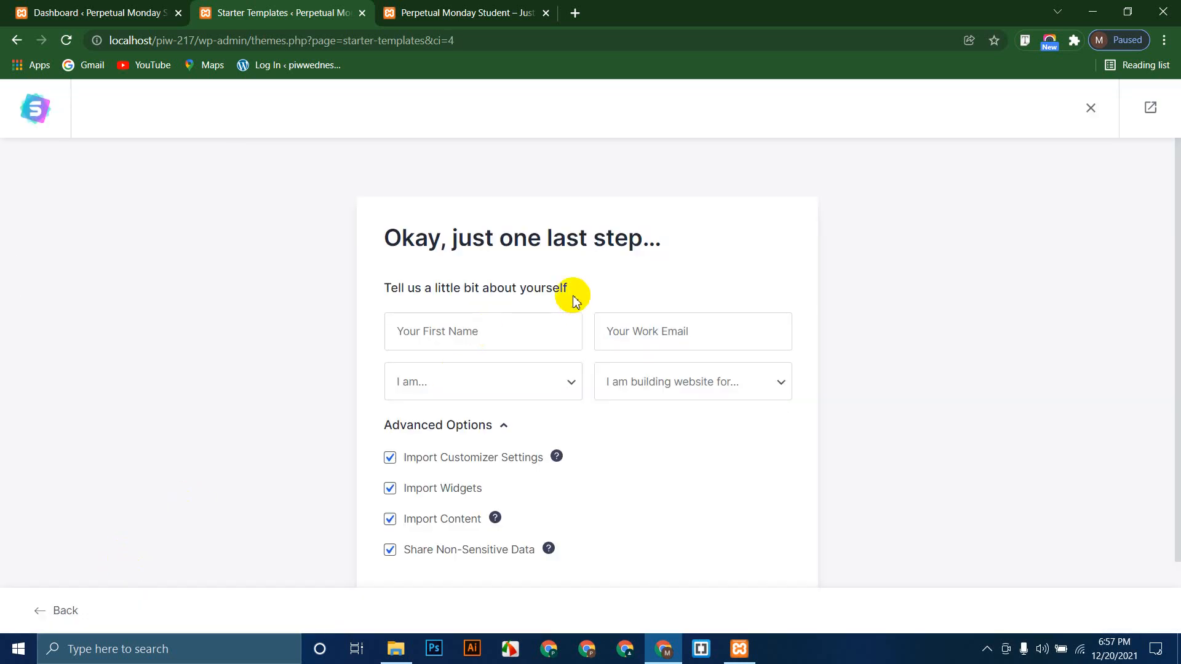
Step: Fill the name and email fields from a saved browser autofill entry
left_click_drag(680, 240, 293, 300)
left_click(274, 314)
scroll(418, 271, "down", 2)
left_click(497, 257)
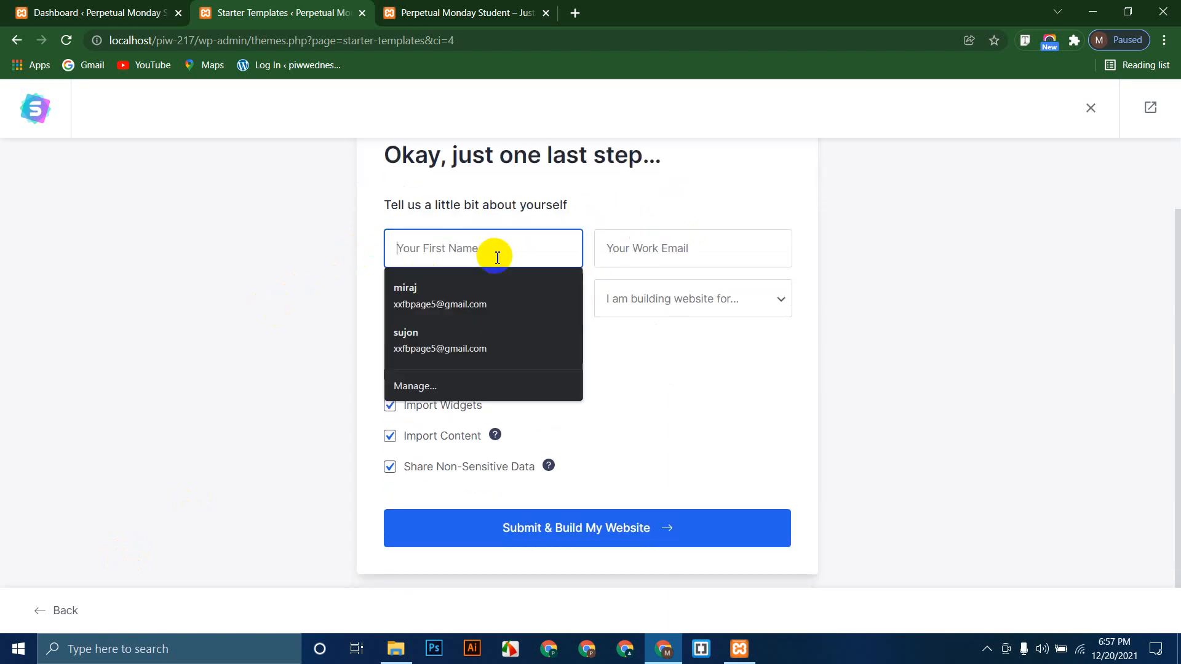
left_click(448, 302)
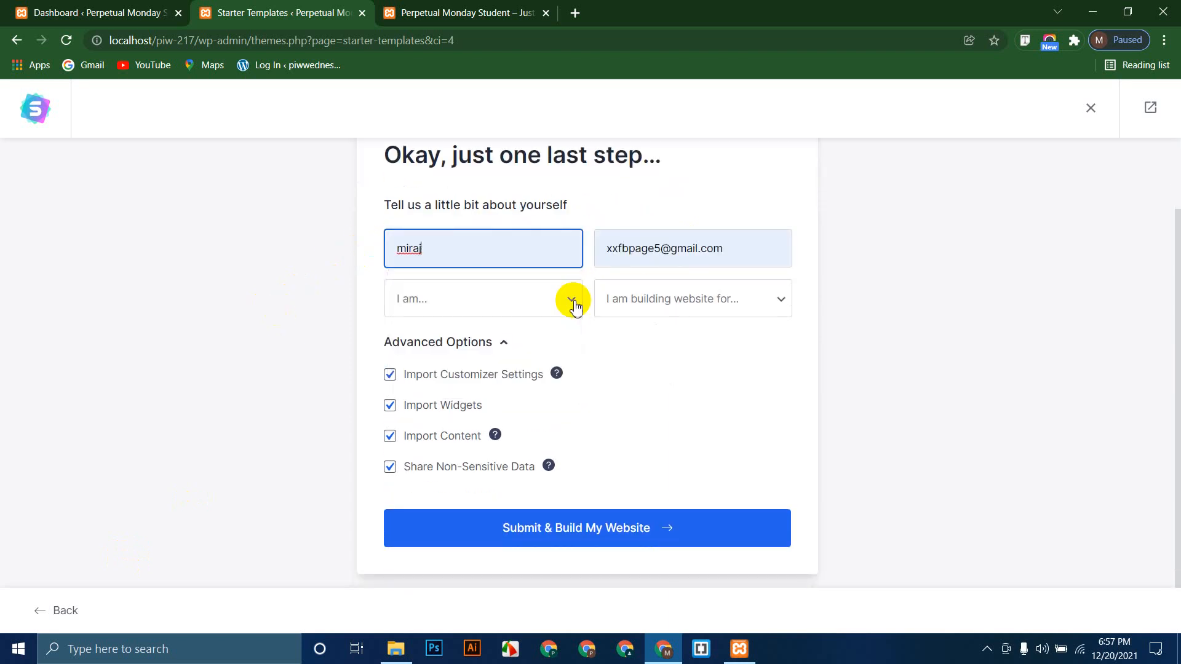
Step: Set experience to Intermidiate and audience to Myself/My Company, then submit to build the site
left_click(452, 301)
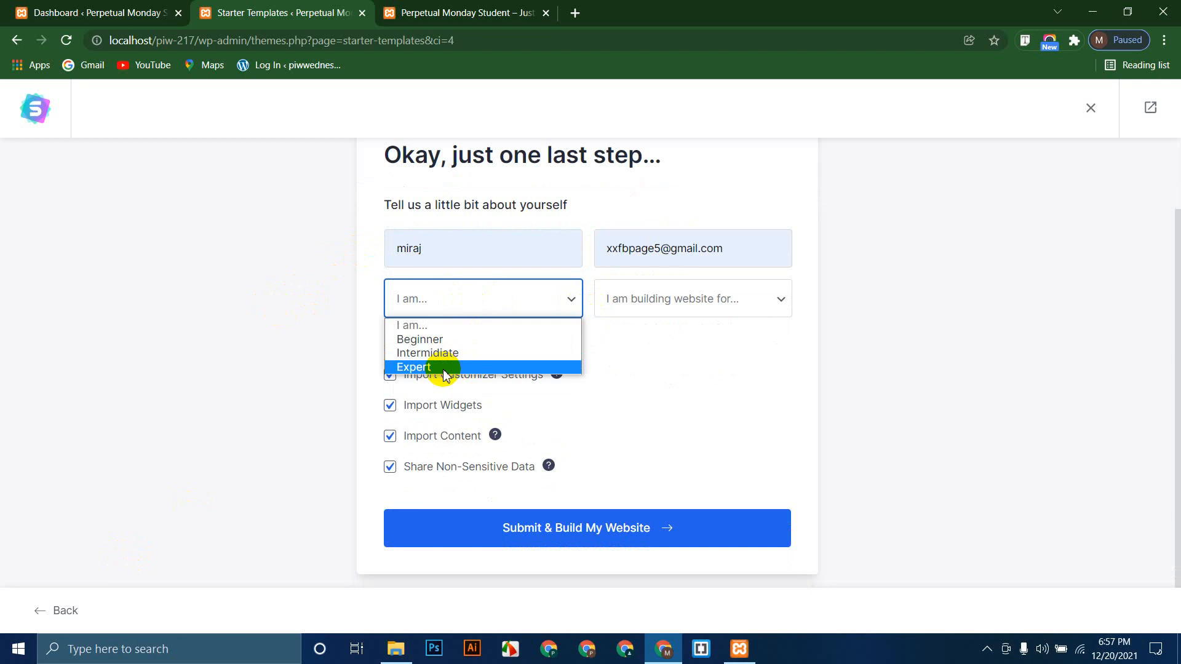
left_click(455, 352)
left_click(706, 306)
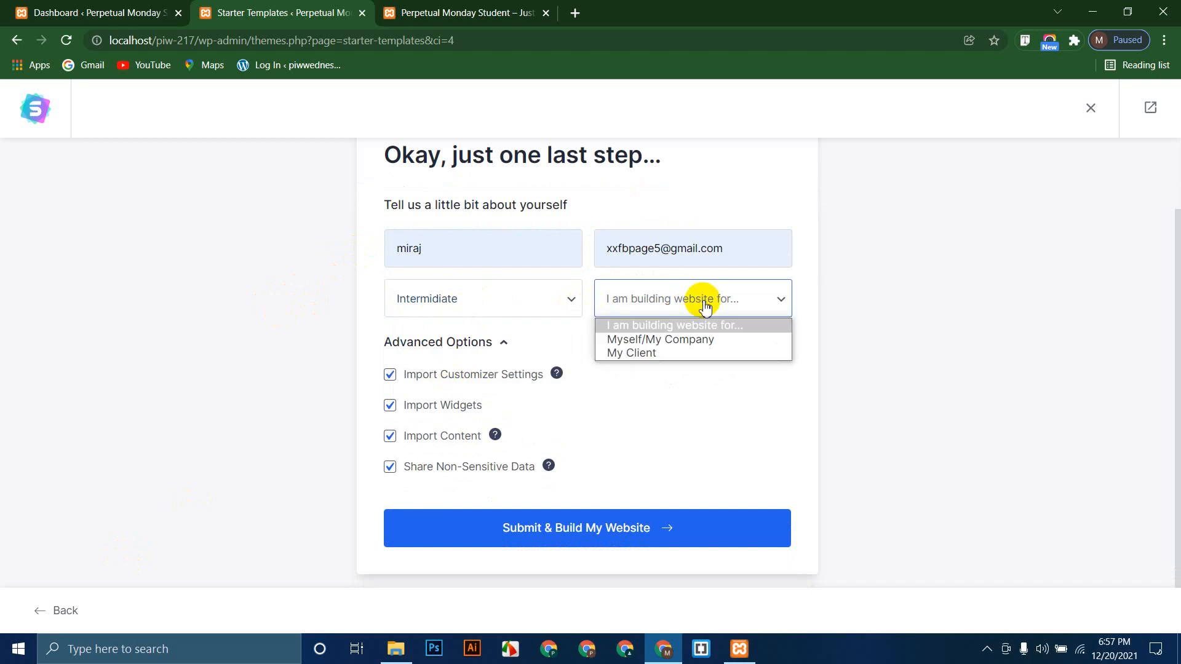
left_click(648, 339)
left_click(582, 527)
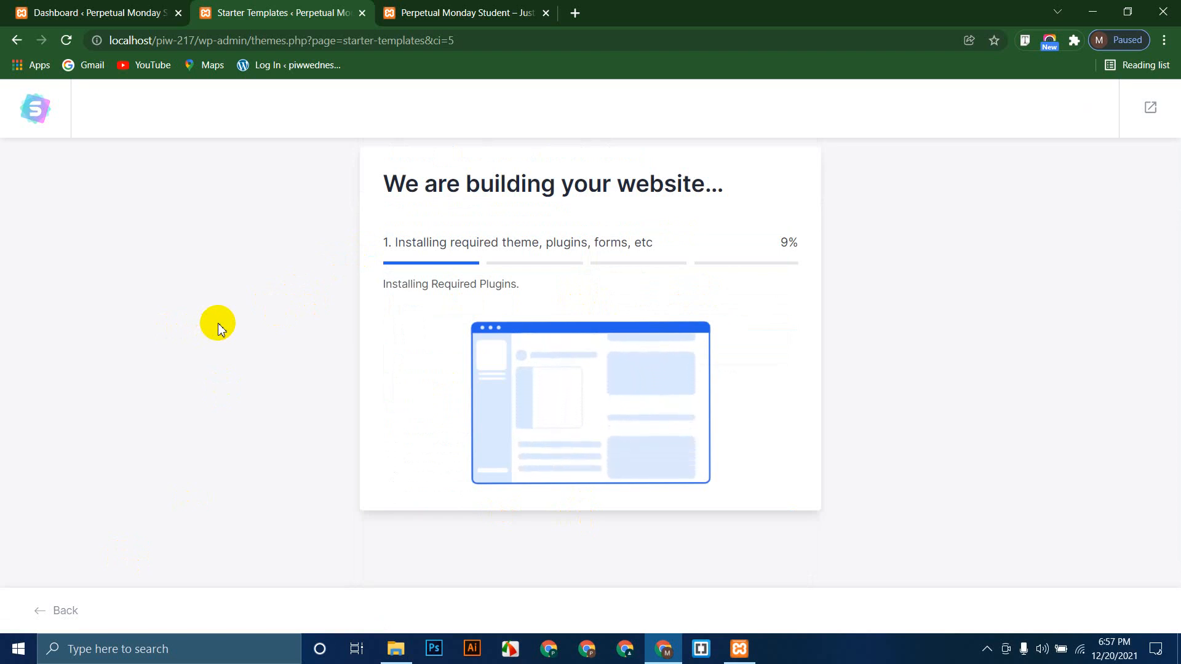
left_click(492, 12)
Step: Reload the front end, which shows an Elementor fatal error, then return to the Congratulations page
left_click(65, 42)
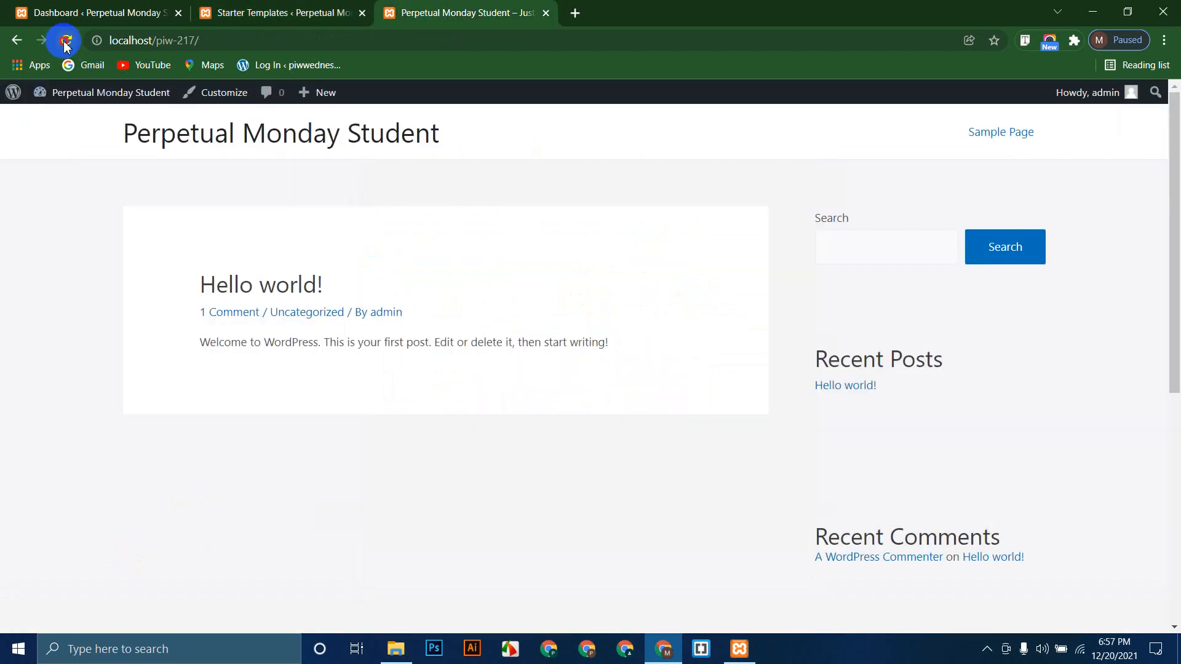
left_click(283, 7)
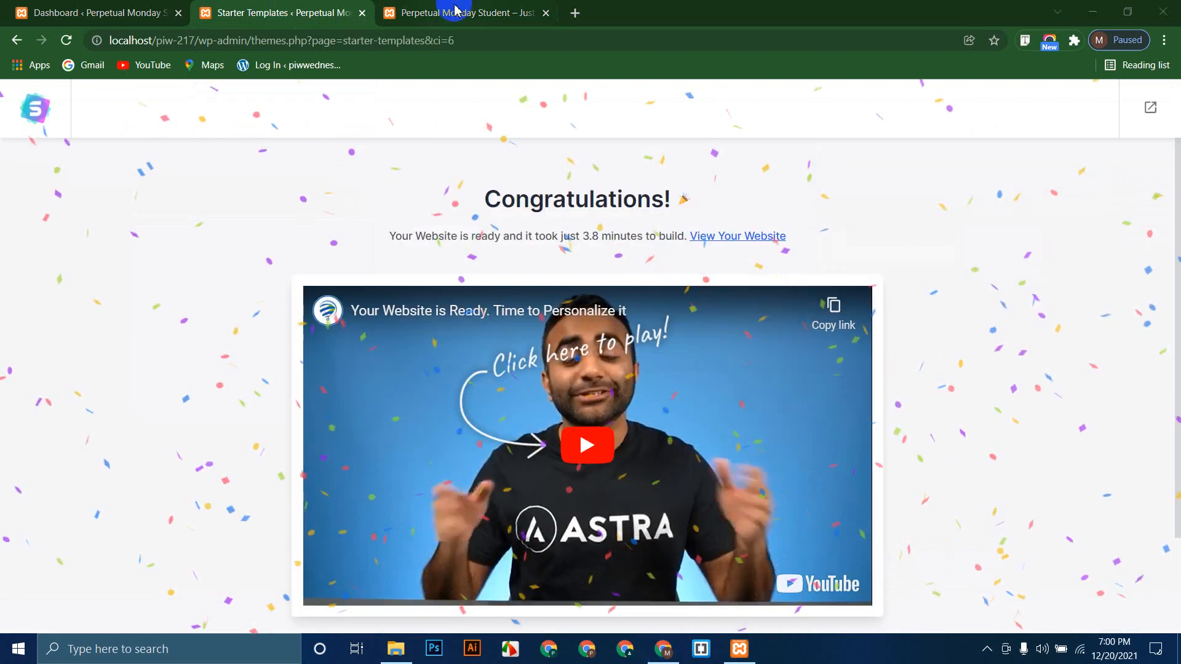
left_click(453, 13)
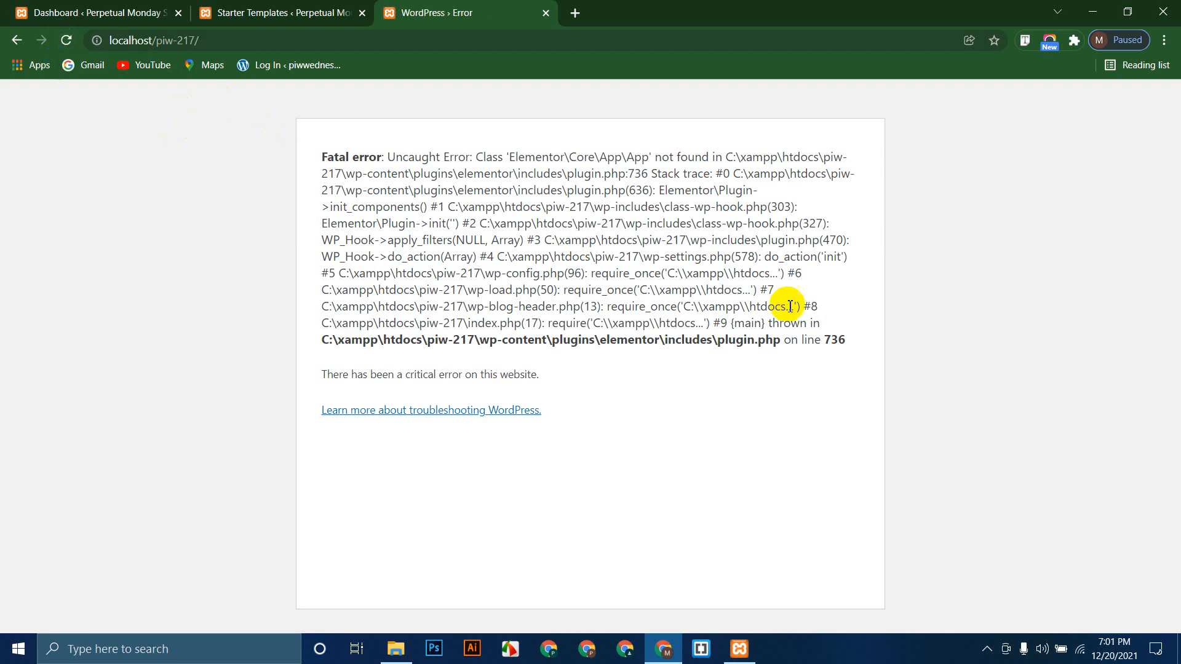
left_click_drag(834, 345, 736, 343)
left_click(268, 8)
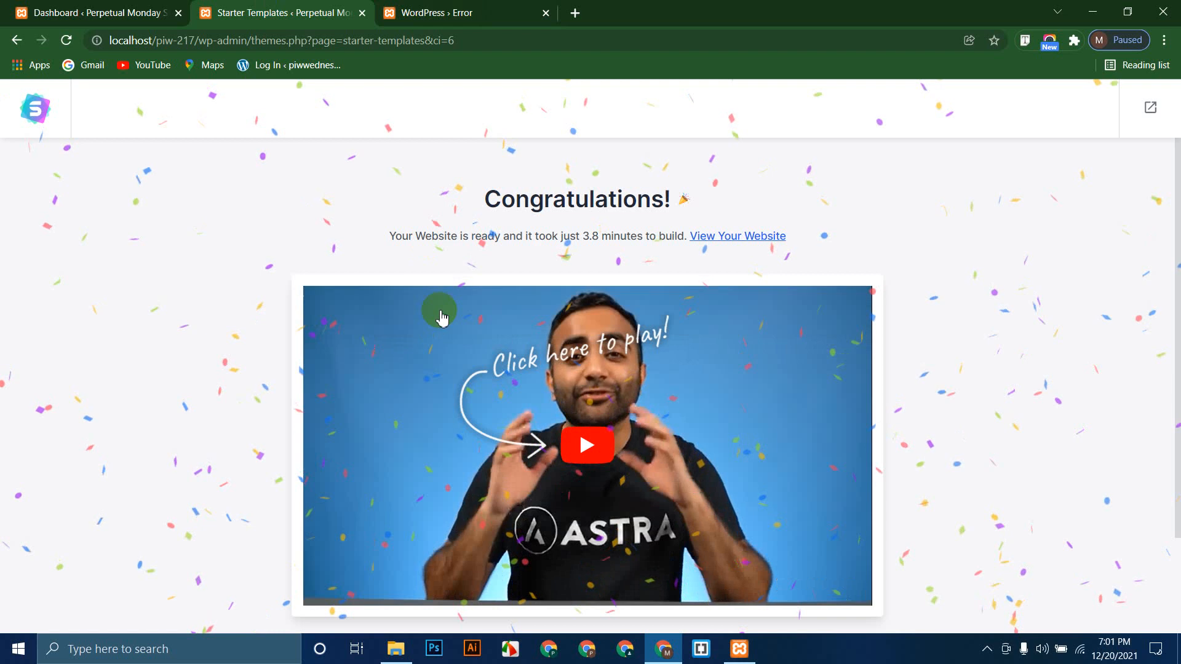
Step: Use Click to Tweet, close the tweet tab, and open View Your Website
scroll(435, 311, "down", 2)
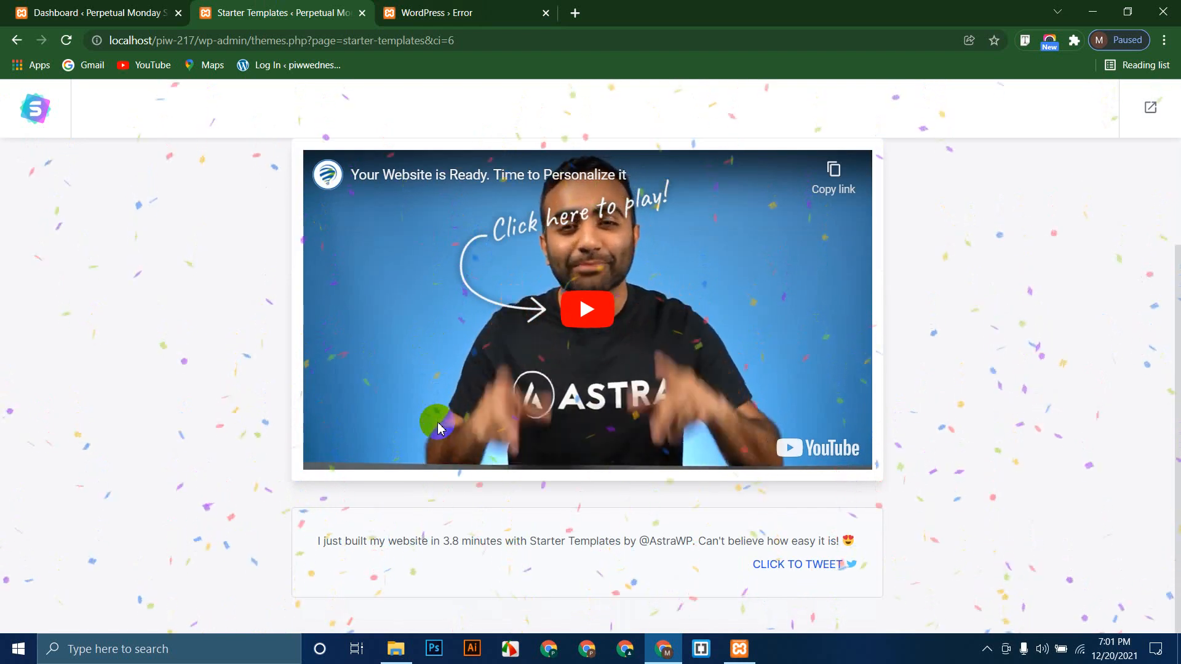
left_click(830, 564)
left_click(250, 7)
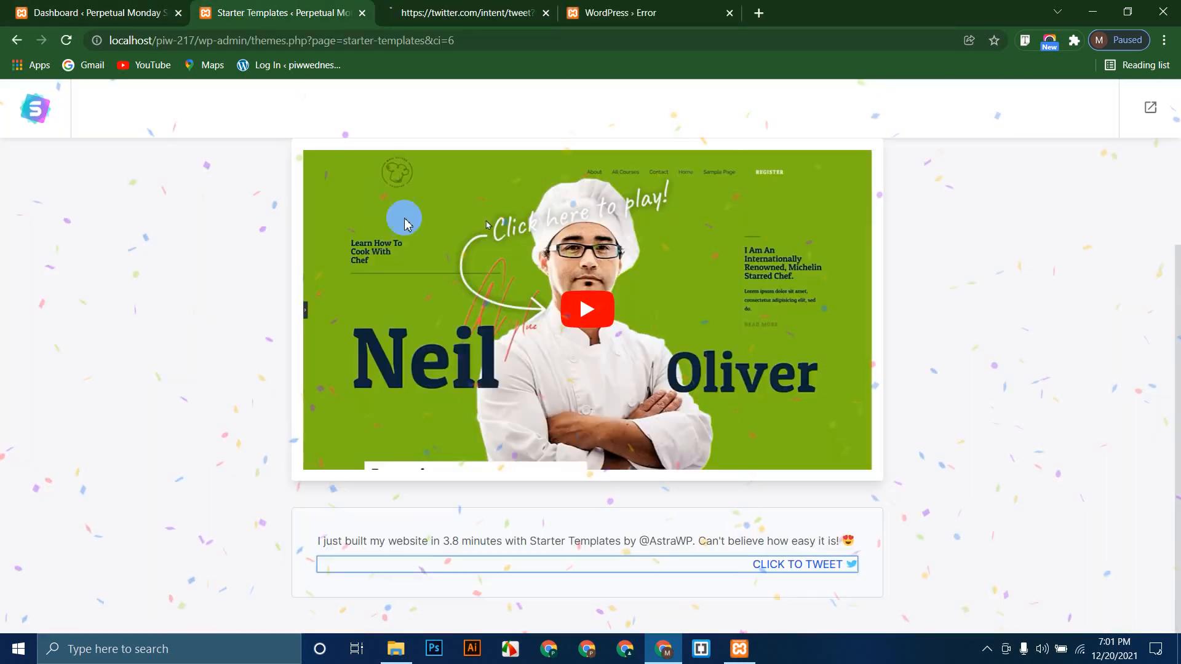
left_click(430, 12)
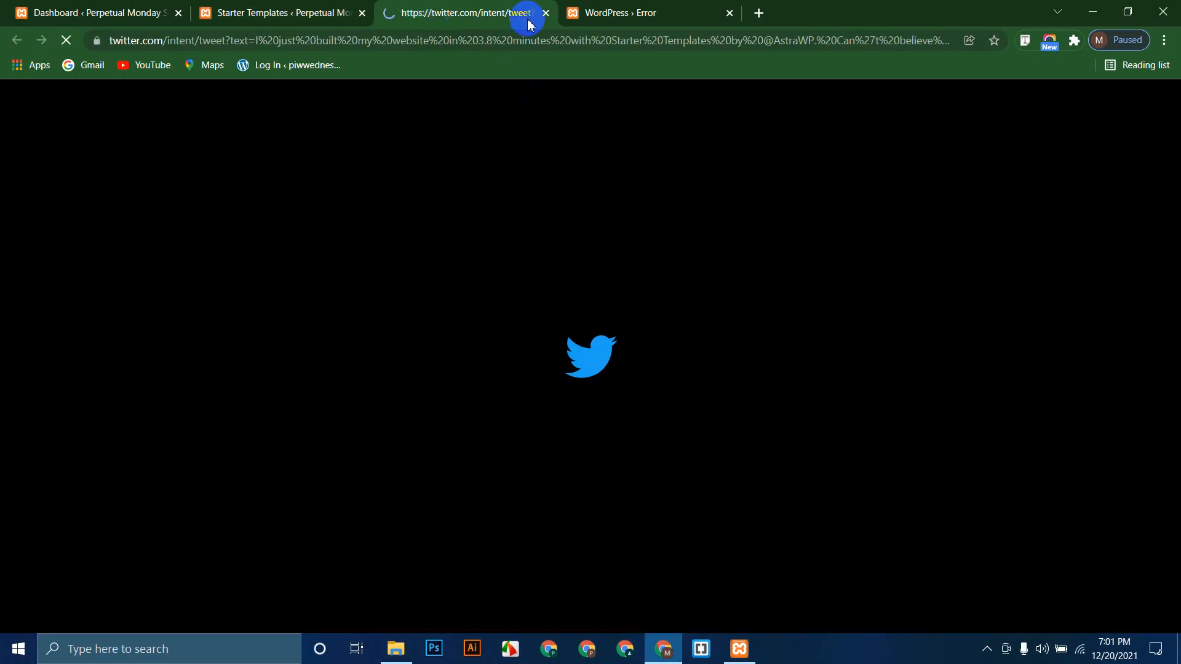
left_click(545, 13)
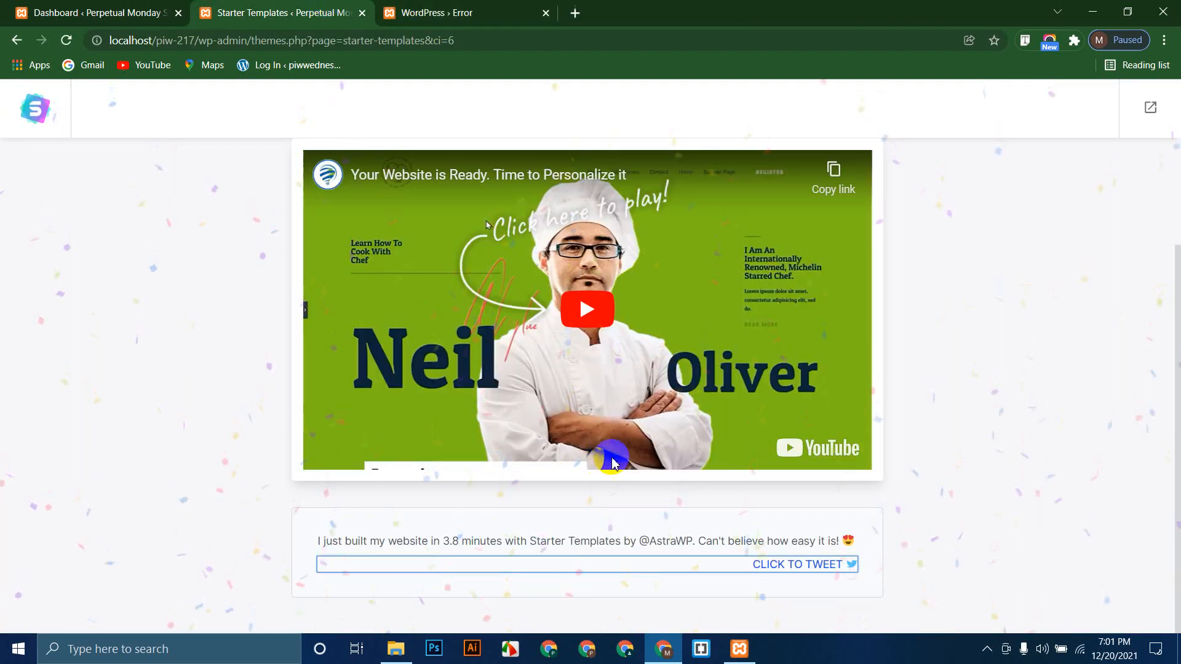
scroll(1008, 172, "up", 2)
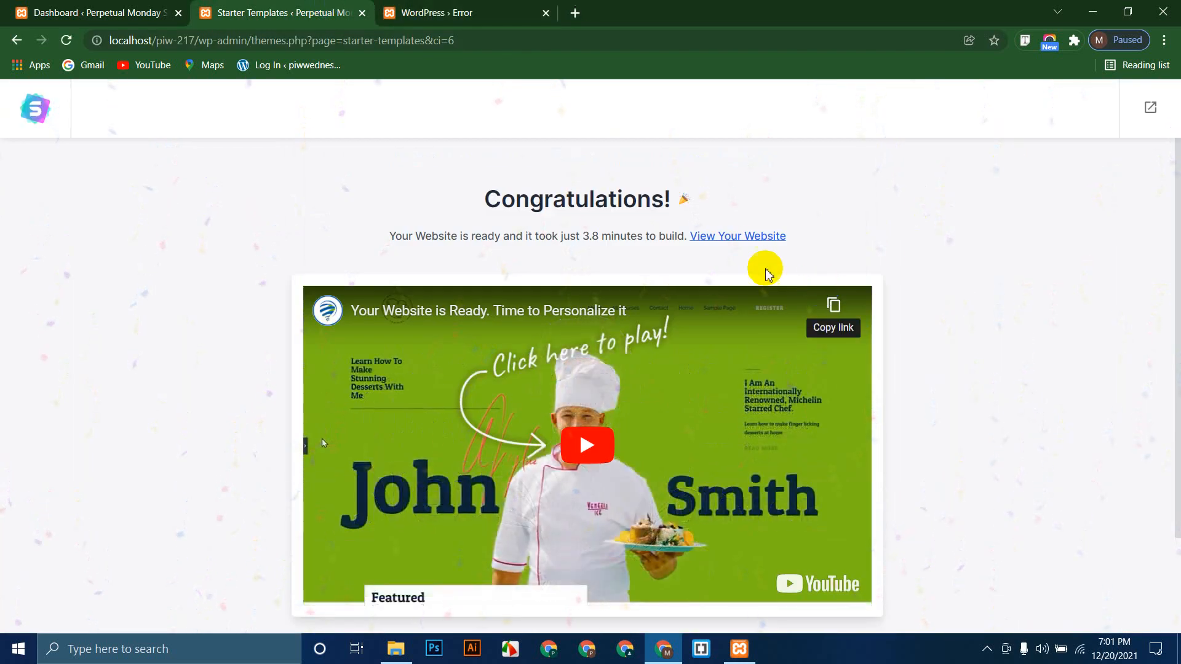
left_click(744, 239)
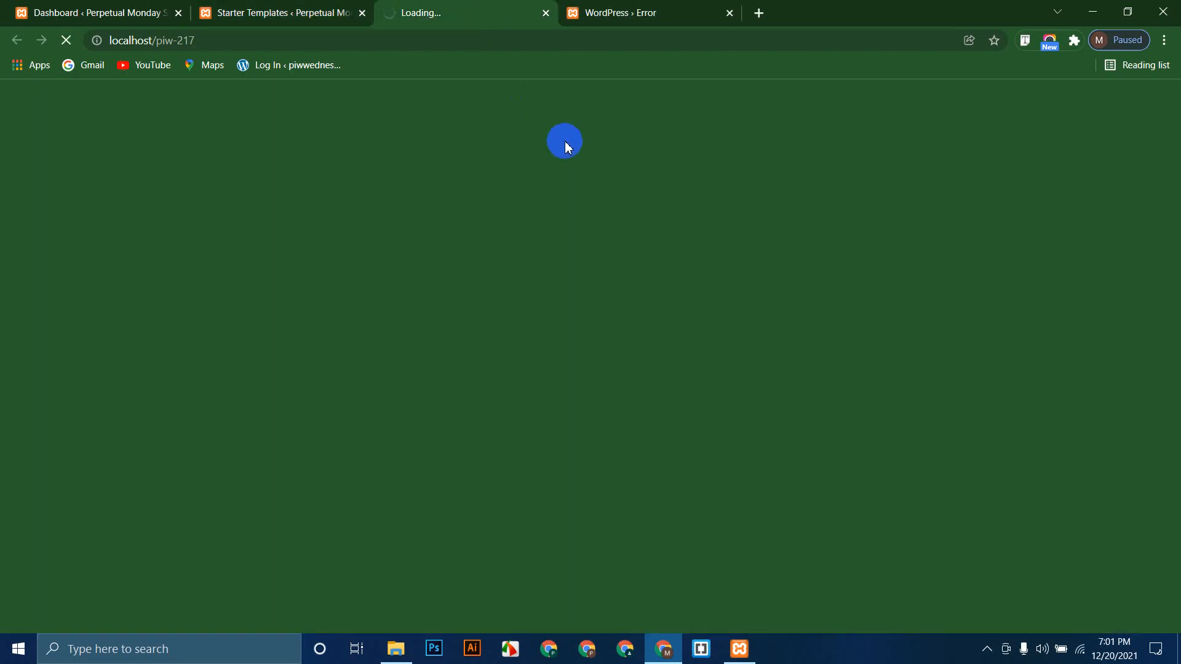
Step: Close the old error tab and scroll through the new Outdoor Adventure home page
left_click(729, 13)
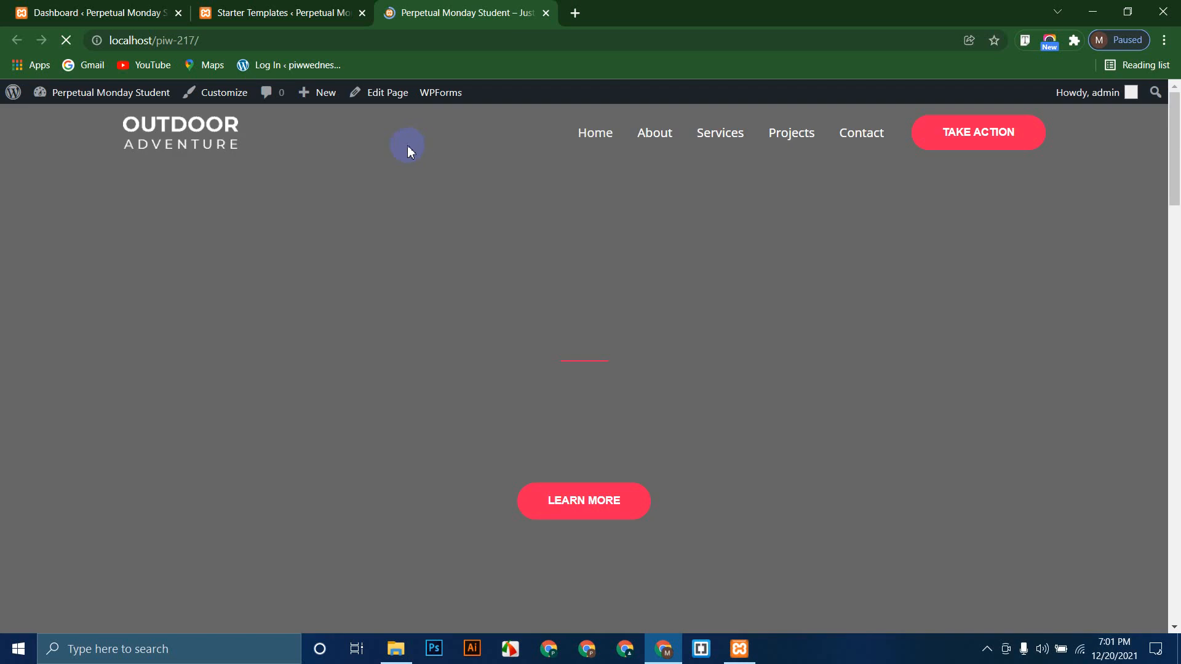
scroll(53, 276, "down", 10)
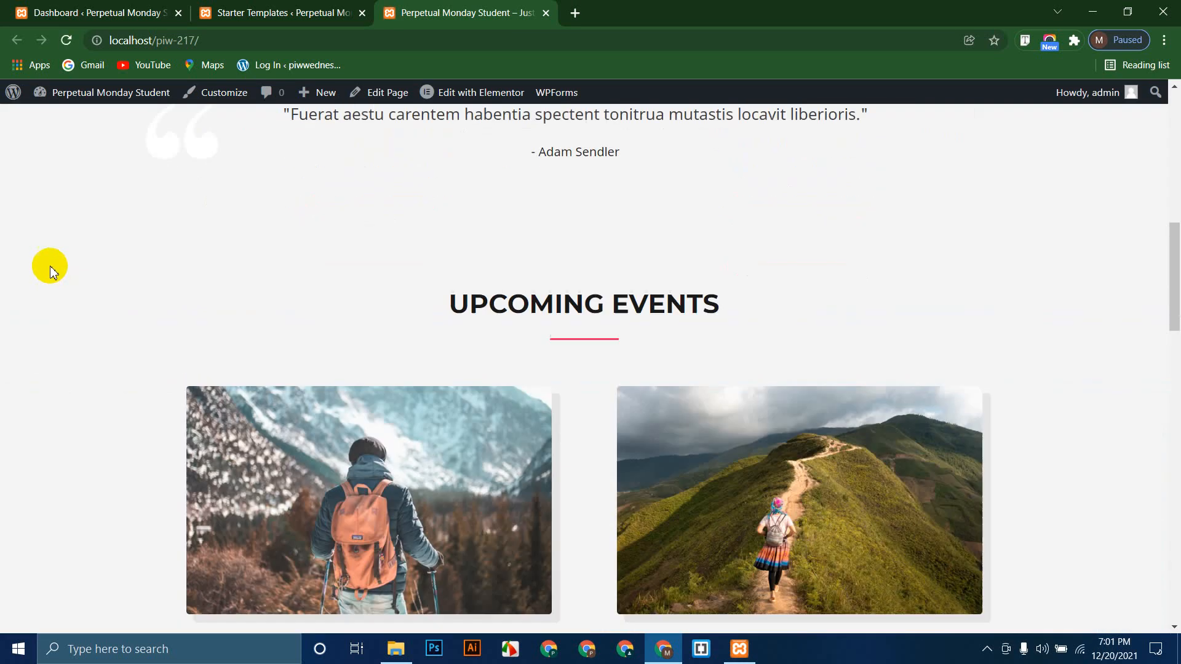
scroll(48, 263, "up", 10)
left_click(220, 40)
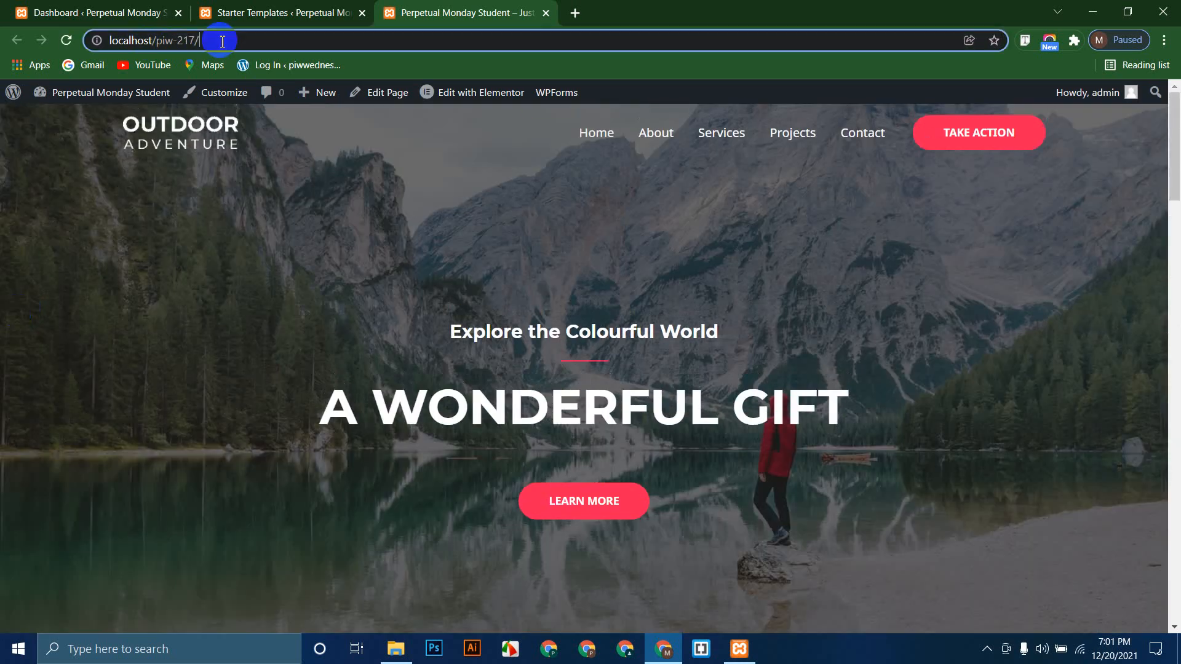
left_click(48, 271)
scroll(48, 272, "down", 15)
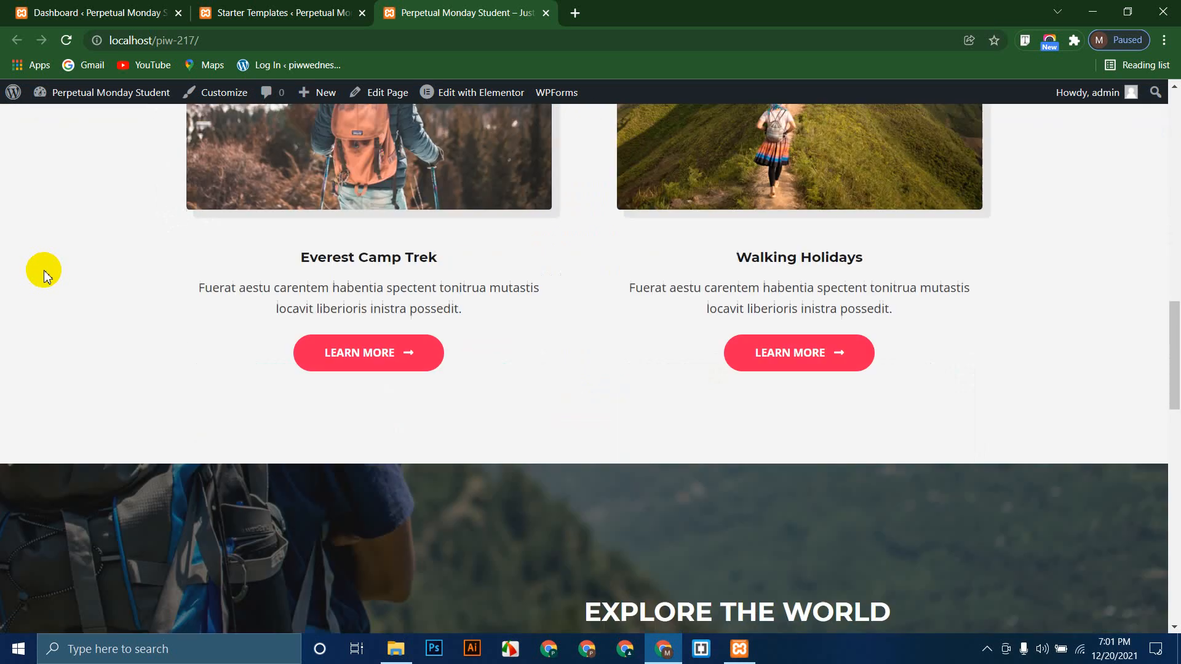
scroll(13, 303, "up", 15)
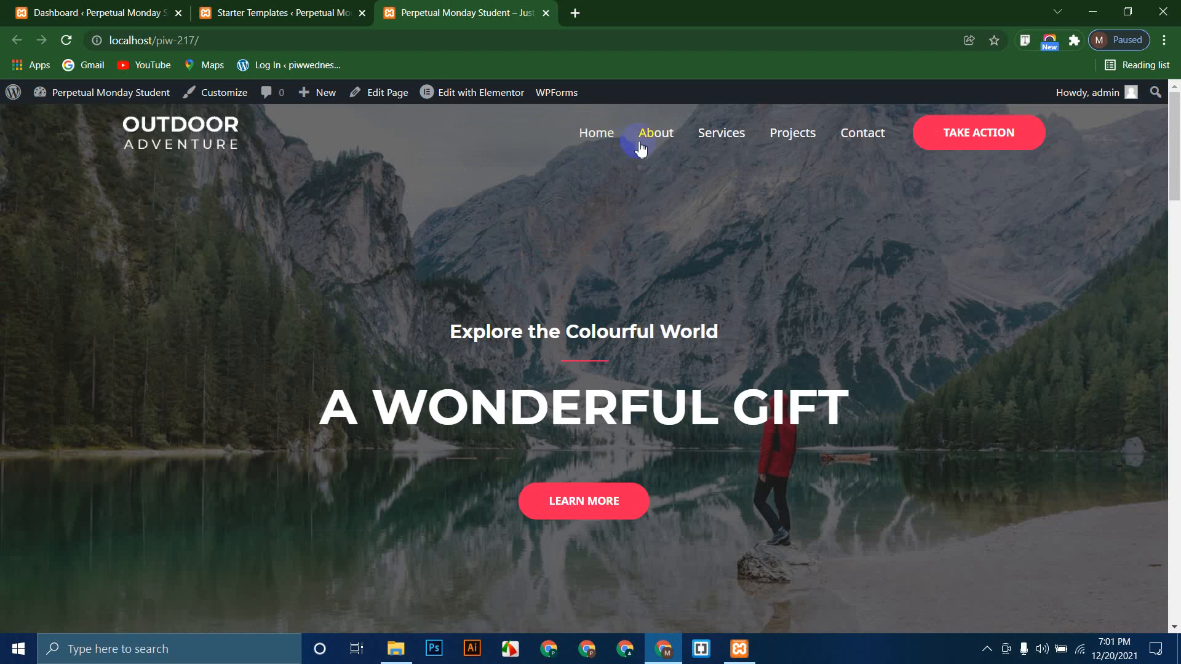
scroll(361, 338, "down", 2)
left_click_drag(338, 263, 825, 310)
scroll(361, 404, "down", 20)
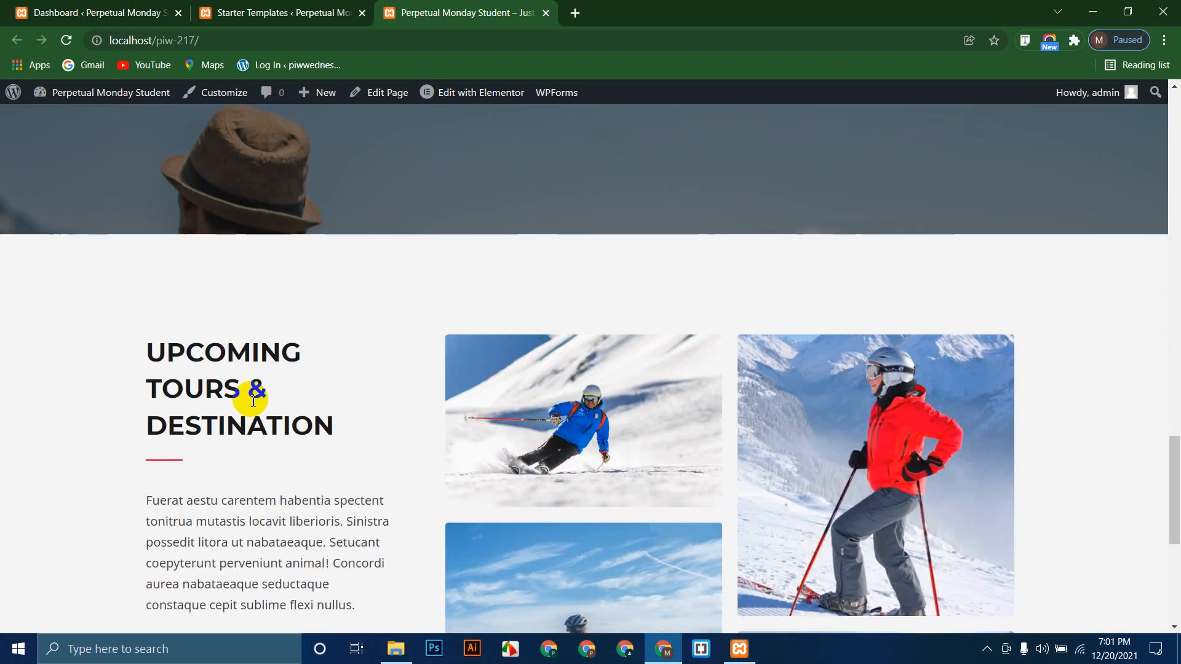
scroll(245, 617, "up", 20)
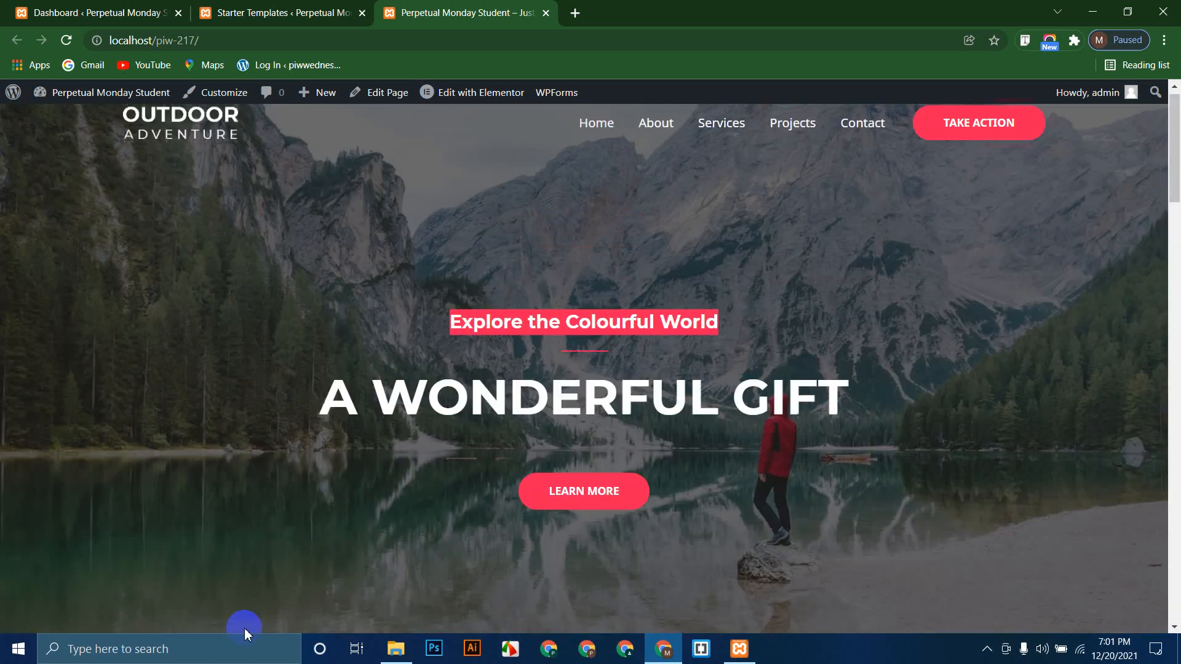
left_click(223, 321)
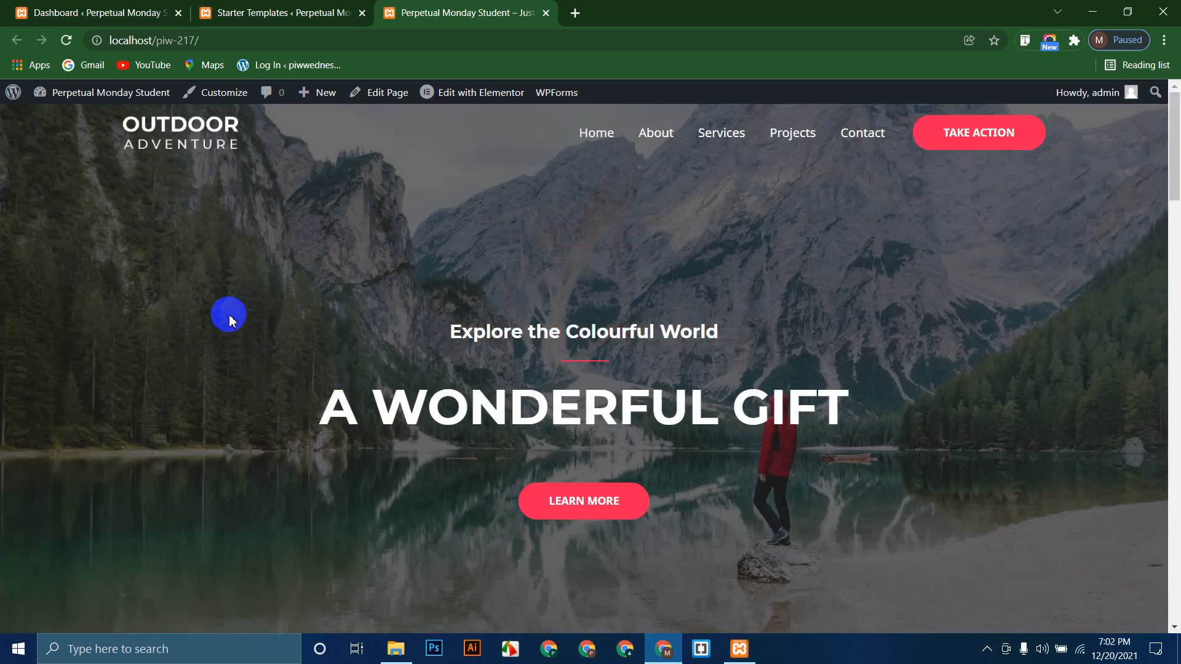
Step: Open the admin bar's Customize link in a new tab and switch to it
right_click(222, 98)
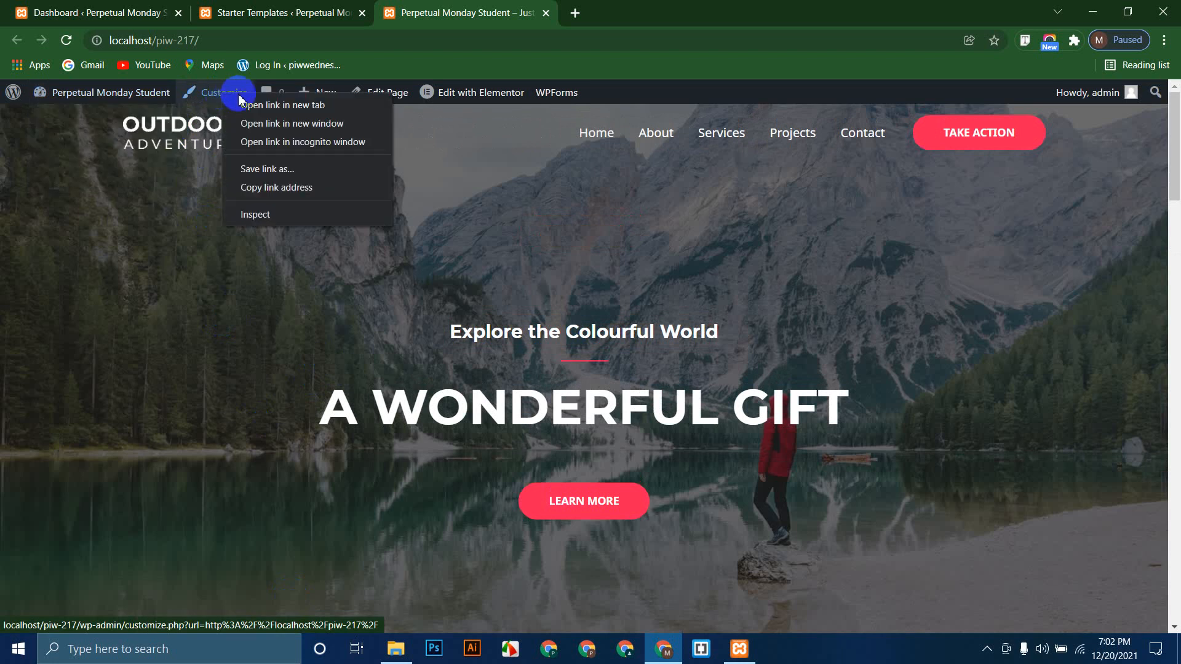
left_click(252, 106)
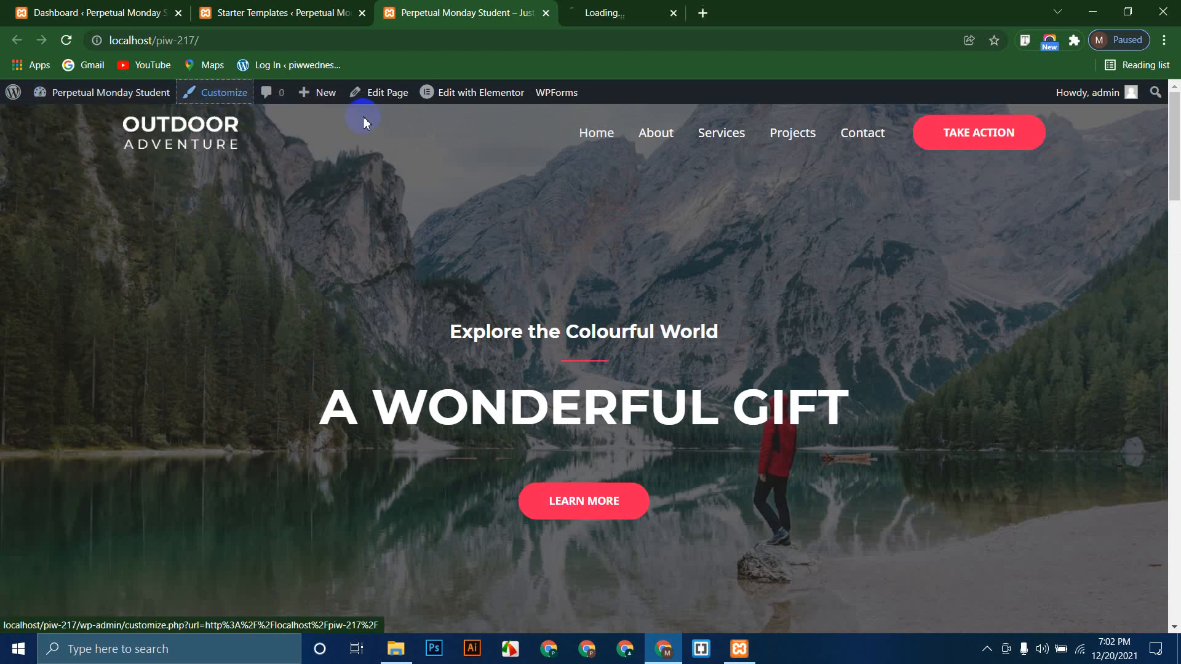
left_click(620, 9)
left_click(482, 8)
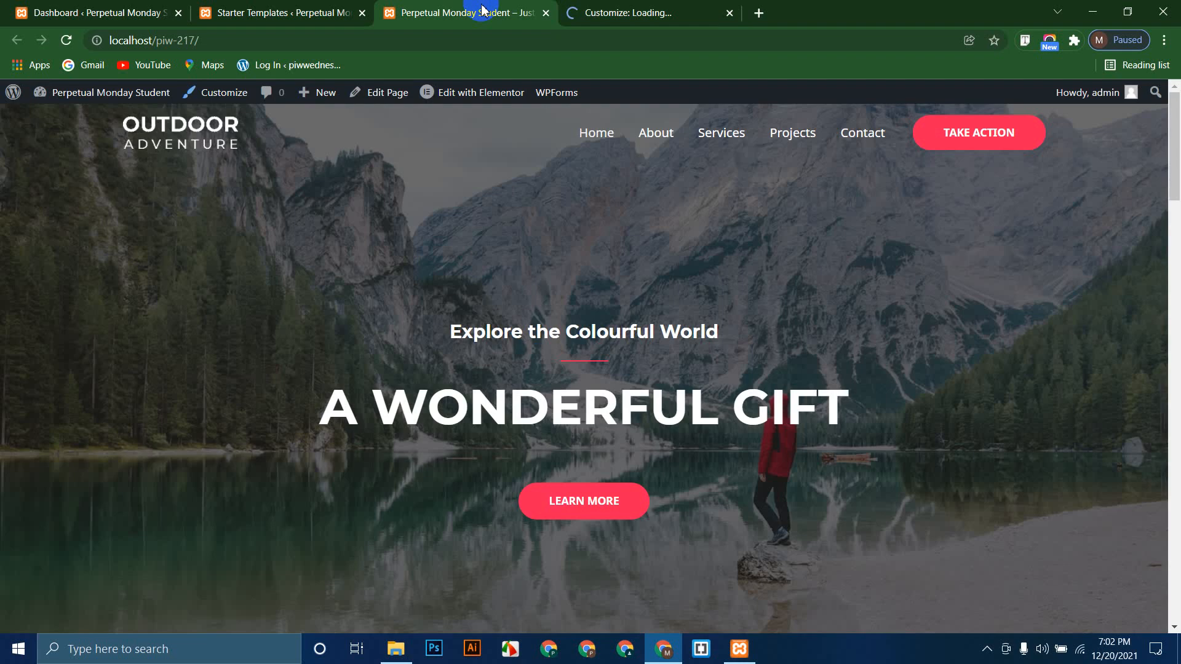
left_click(676, 8)
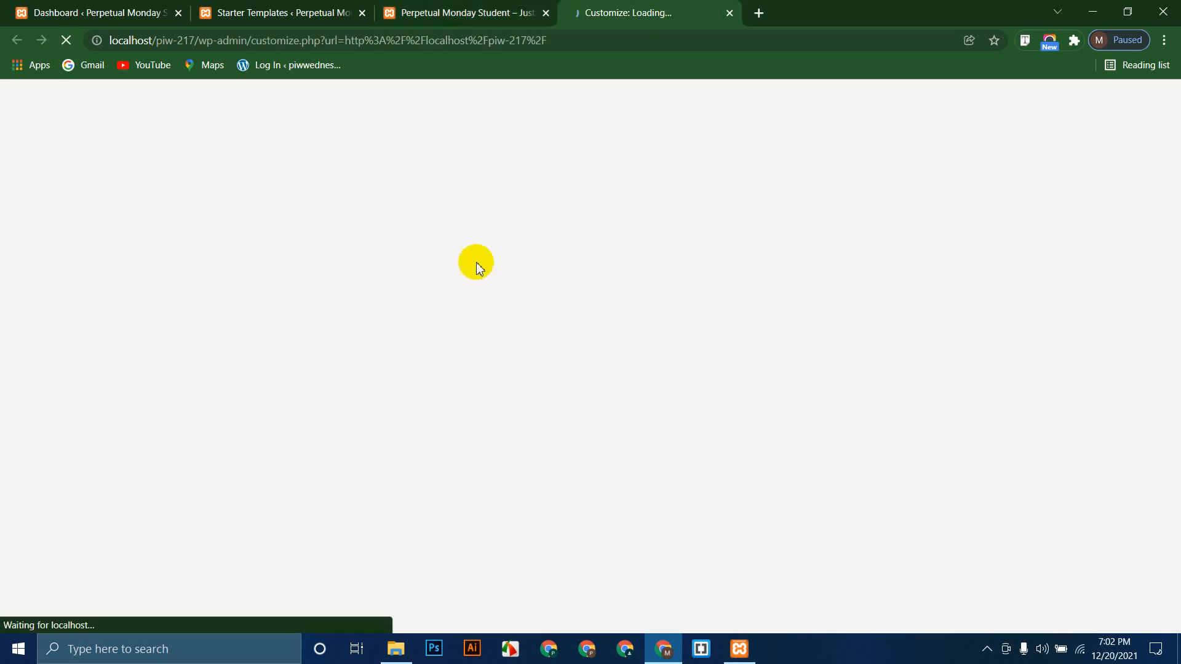